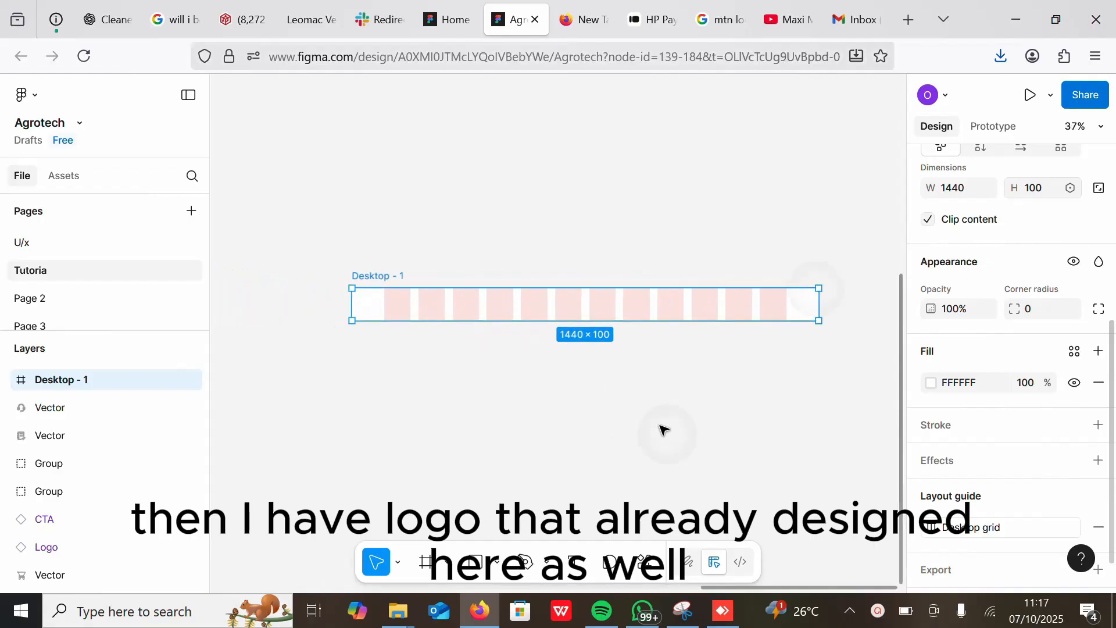
Step: Move the MaxFarm logo into the Desktop - 1 header frame near its left edge
scroll(660, 425, down, 1)
scroll(655, 417, down, 6)
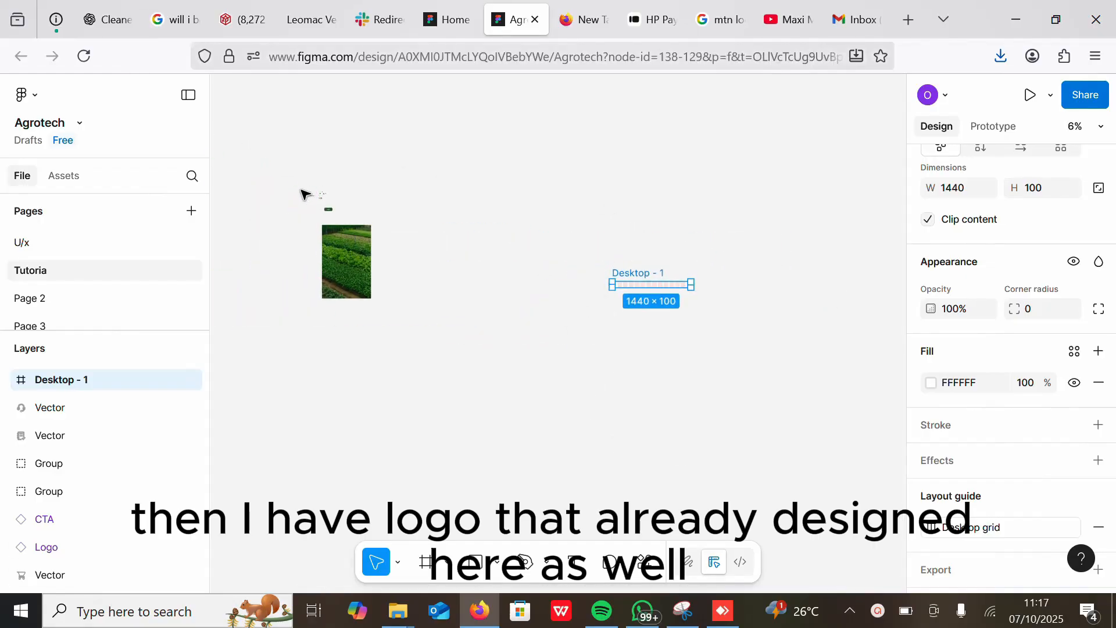
drag(304, 189, 716, 262)
scroll(721, 290, up, 5)
scroll(686, 389, left, 4)
scroll(771, 299, down, 1)
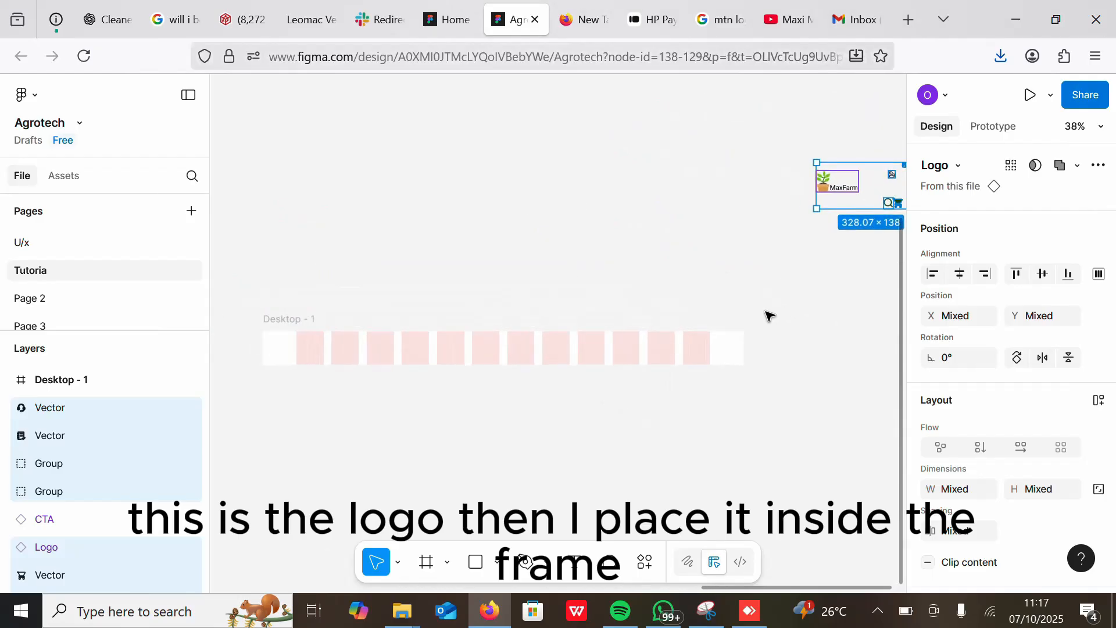
click(643, 244)
drag(834, 188, 312, 352)
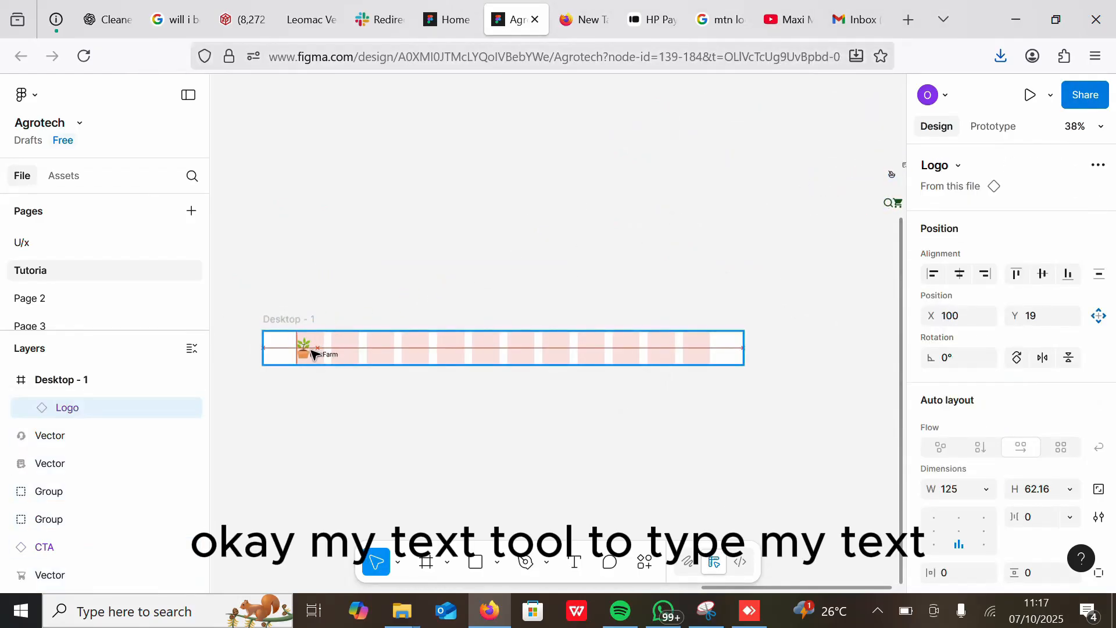
Step: Add a "Home" text label on the canvas below the header frame
click(574, 561)
click(392, 432)
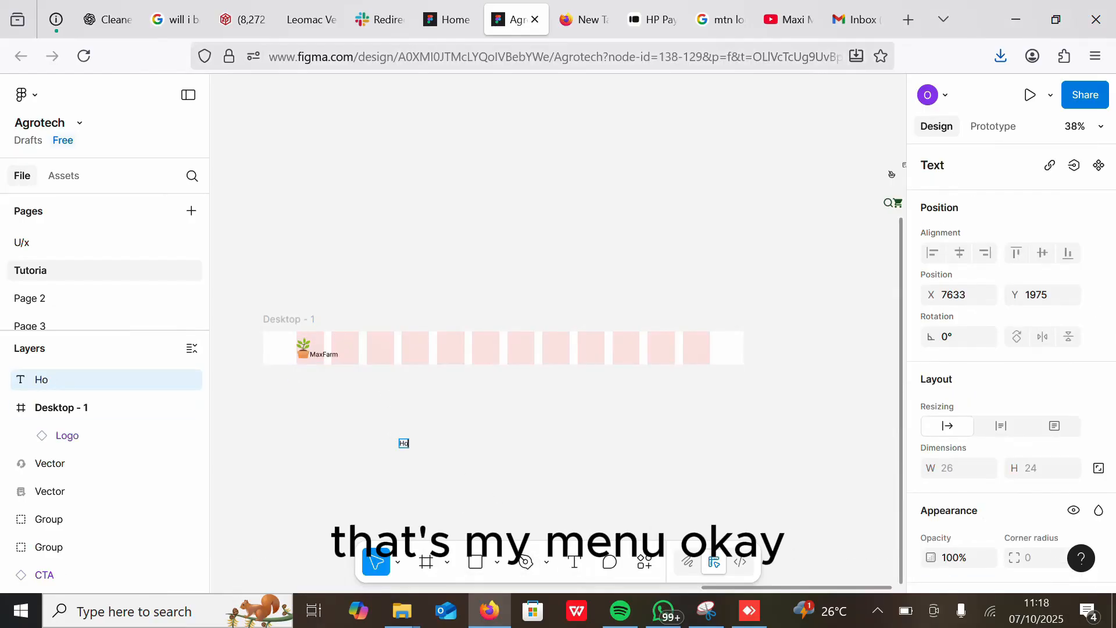
click(401, 442)
scroll(1112, 354, down, 6)
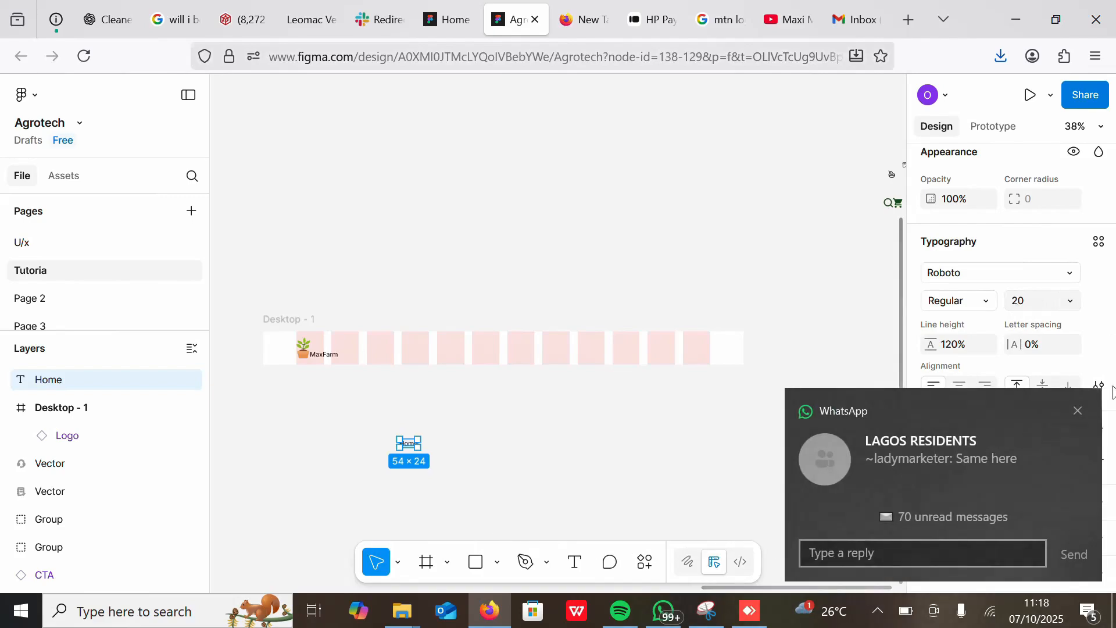
click(1077, 410)
scroll(407, 500, up, 5)
scroll(472, 505, up, 3)
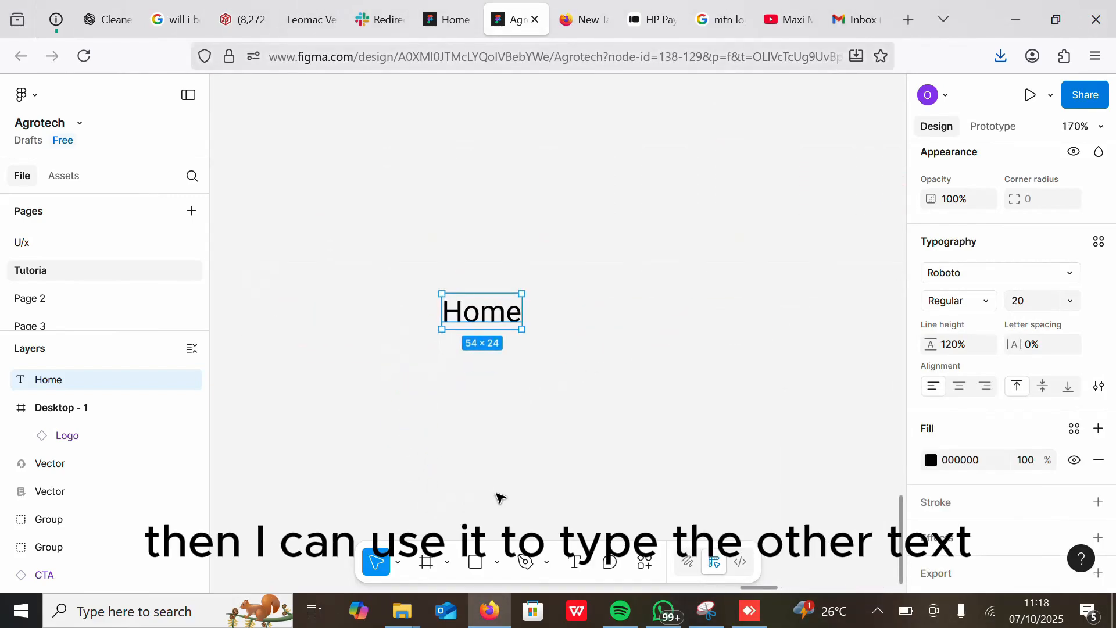
Step: Duplicate the Home label beside it and change the copy's text to "About Us"
key(ctrl+d)
drag(491, 318, 601, 326)
double_click(601, 325)
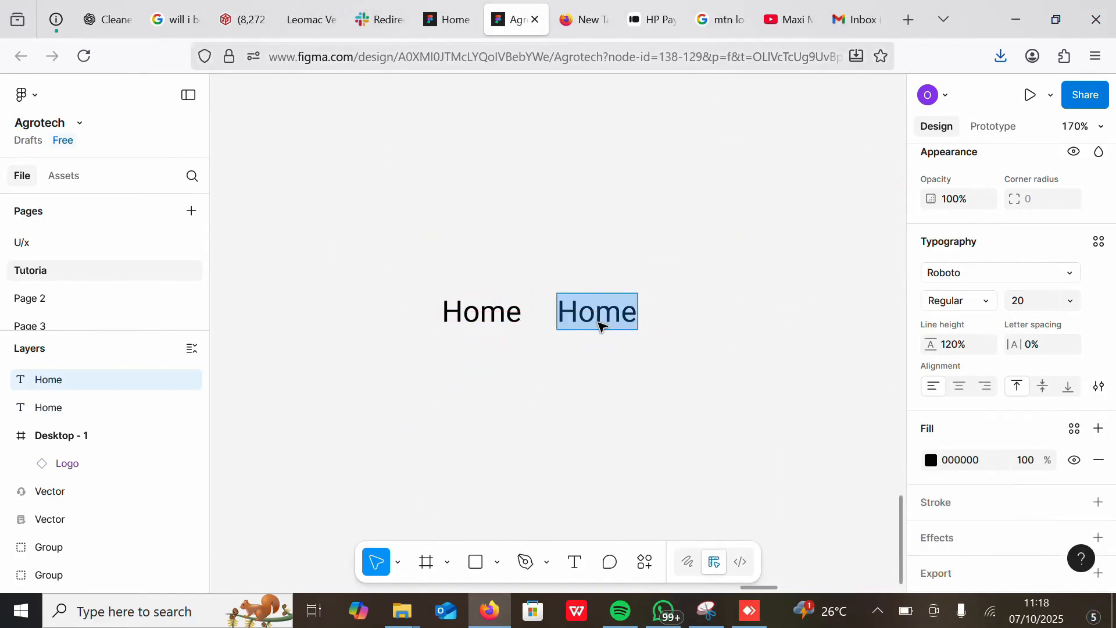
text(About)
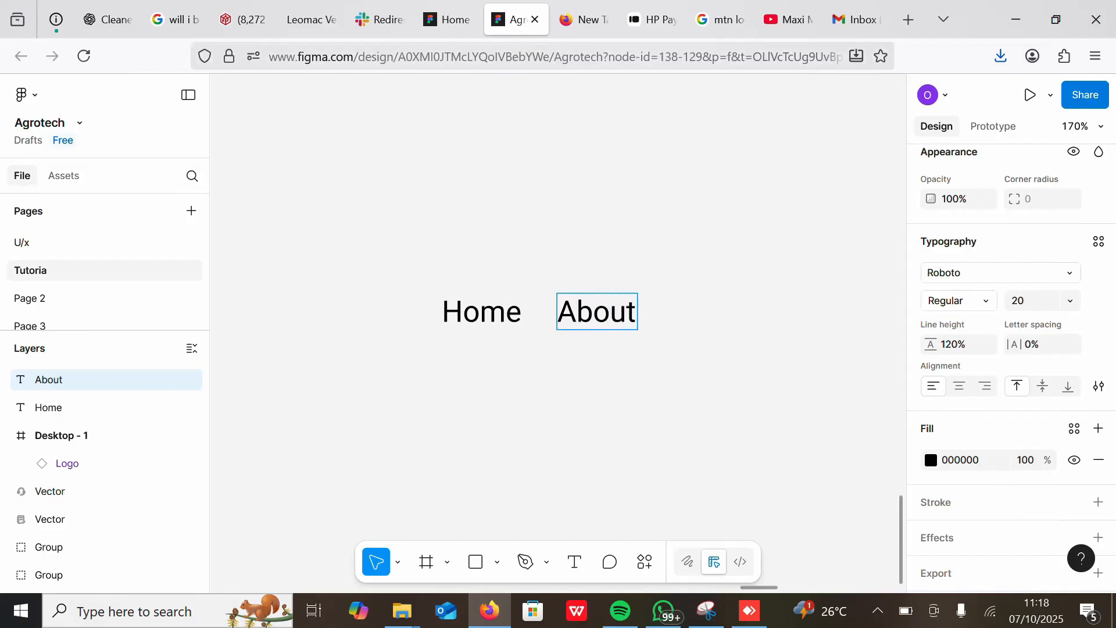
text( Us)
Step: Duplicate the About Us label below it and rename the copy as "Services"
drag(621, 308, 624, 373)
double_click(623, 372)
text(Services)
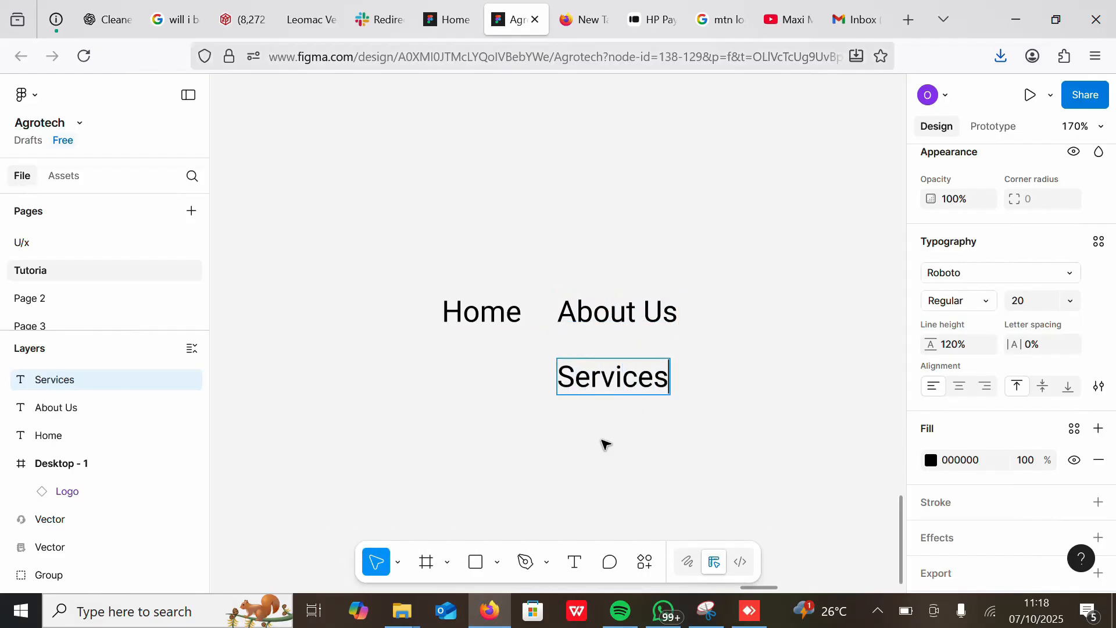
key(Escape)
Step: Duplicate the Services label beside it and rename the copy as "Products"
key(ctrl+d)
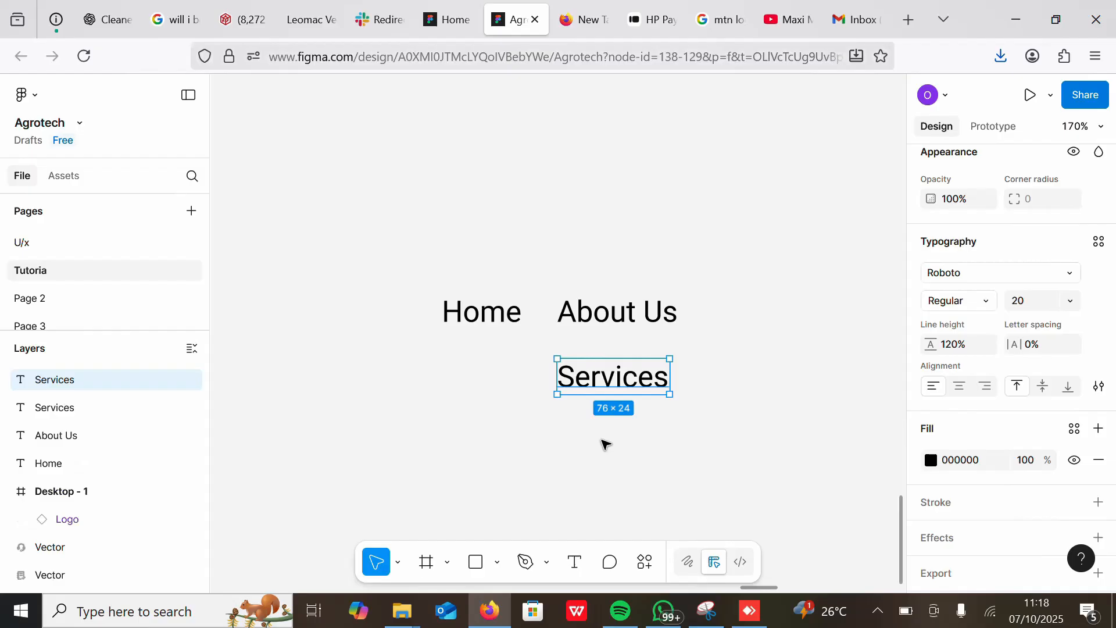
drag(611, 378, 754, 379)
double_click(755, 384)
text(Pro)
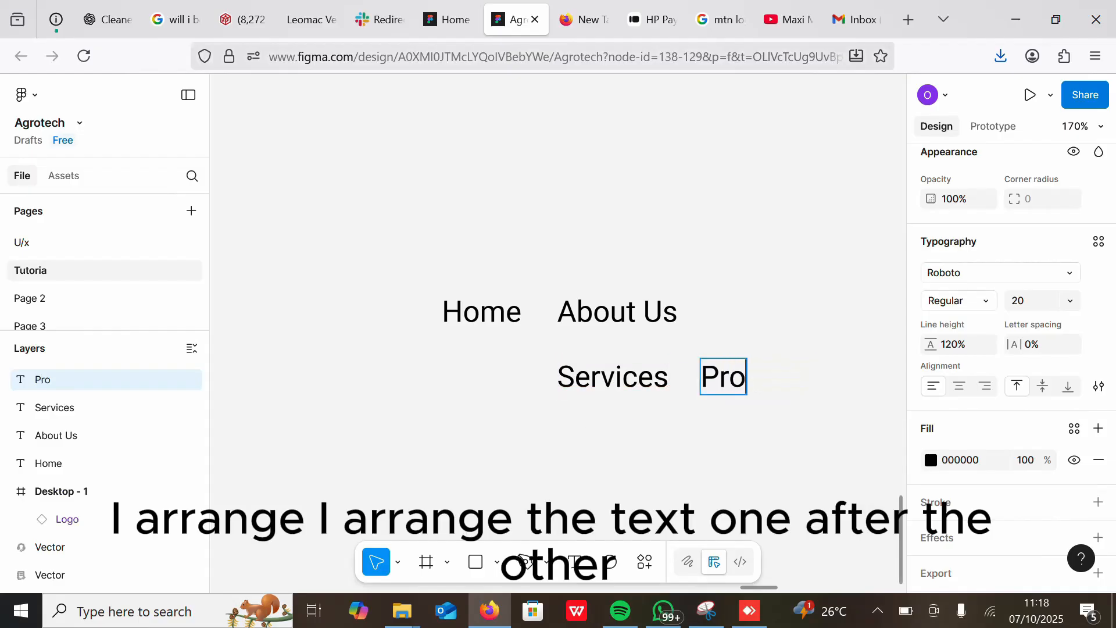
text(ducts)
key(Escape)
Step: Duplicate the Products label beside it and rename the copy as "Contact"
drag(741, 381, 719, 383)
key(ctrl+d)
drag(789, 386, 922, 387)
double_click(852, 385)
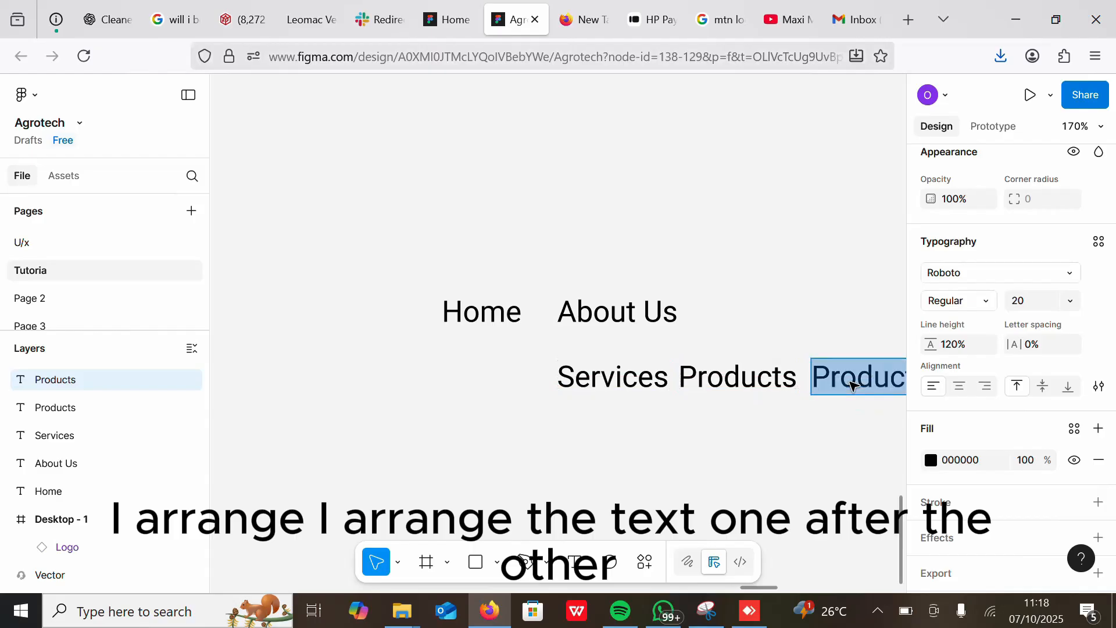
text(Contact)
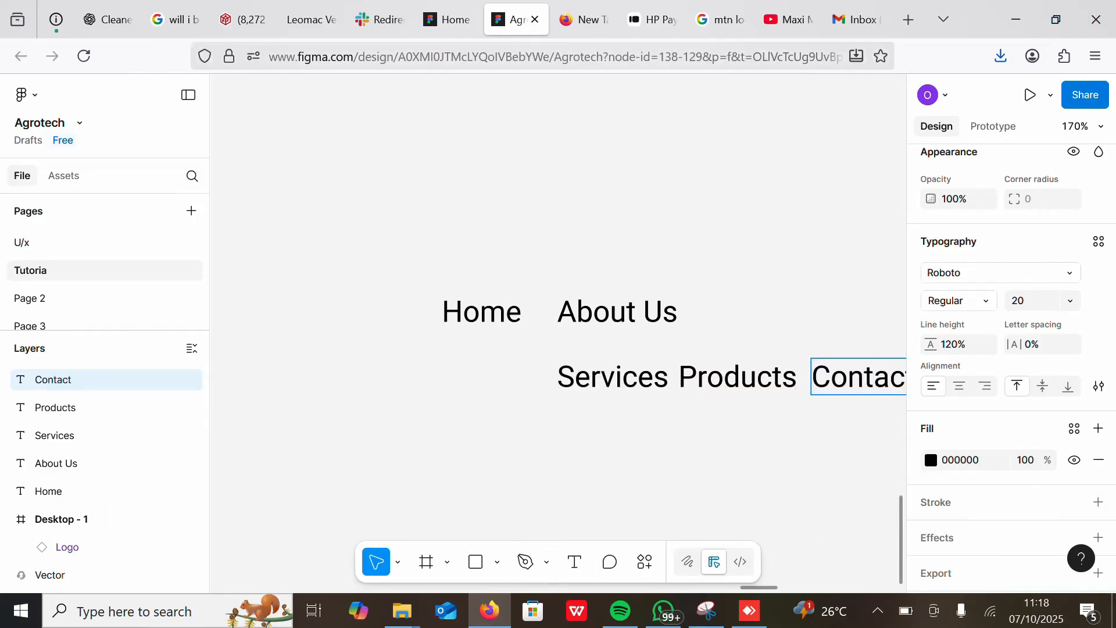
Step: Arrange Home, About Us, Services, Products and Contact in one horizontal row
drag(498, 312, 497, 339)
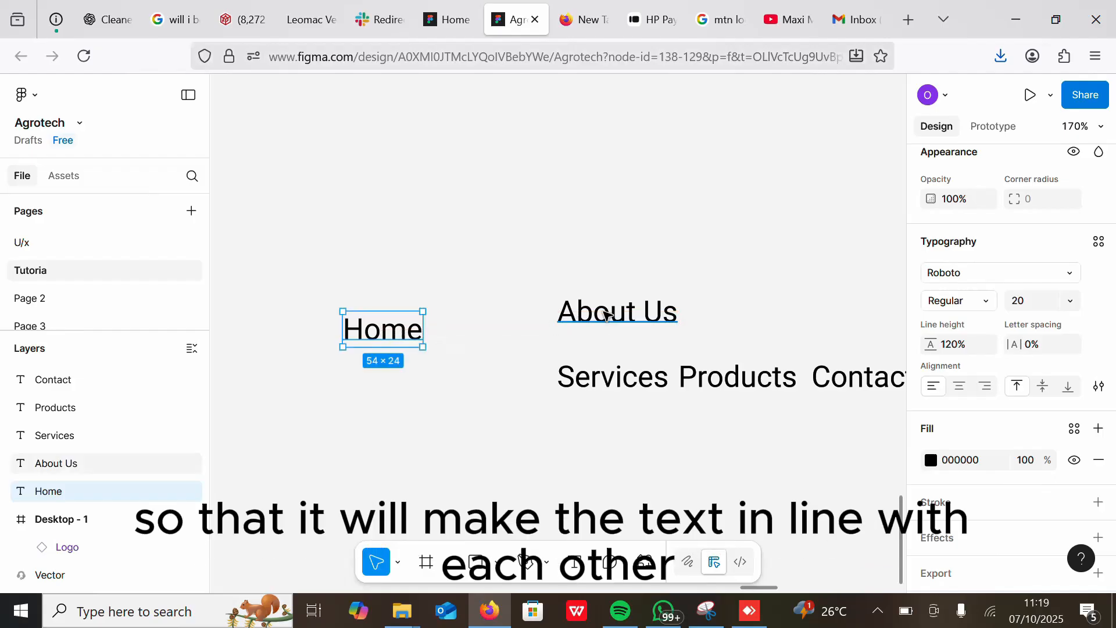
drag(607, 315, 504, 332)
drag(627, 377, 661, 327)
drag(700, 383, 743, 336)
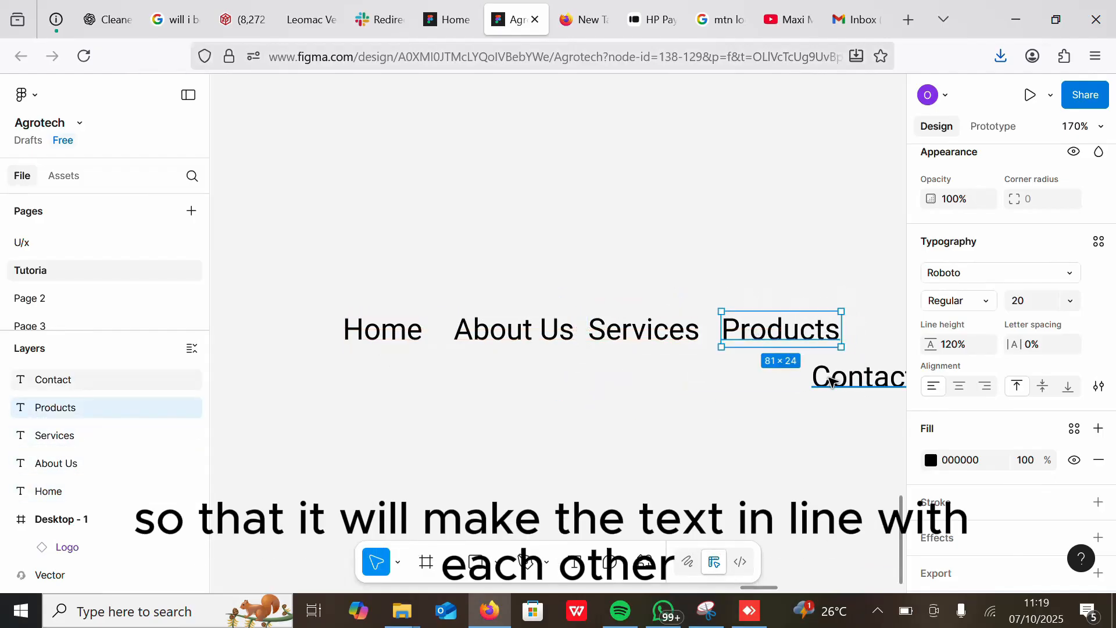
drag(832, 382, 882, 335)
Step: Wrap the five menu labels in a horizontal auto layout with a 10 gap between items
scroll(478, 359, down, 5)
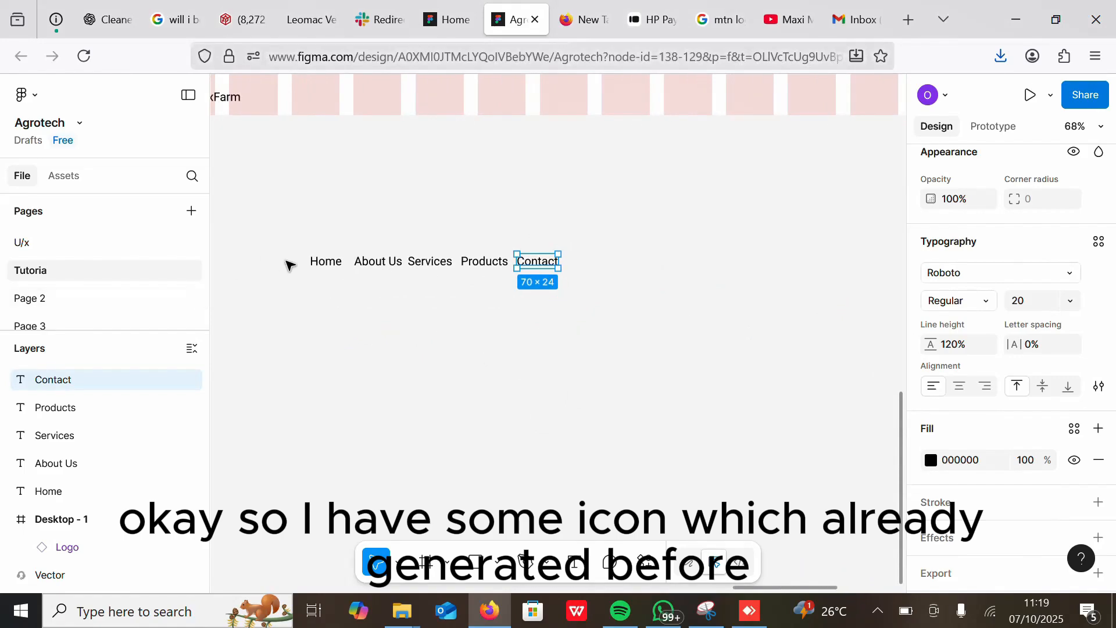
drag(292, 250, 609, 292)
key(shift+a)
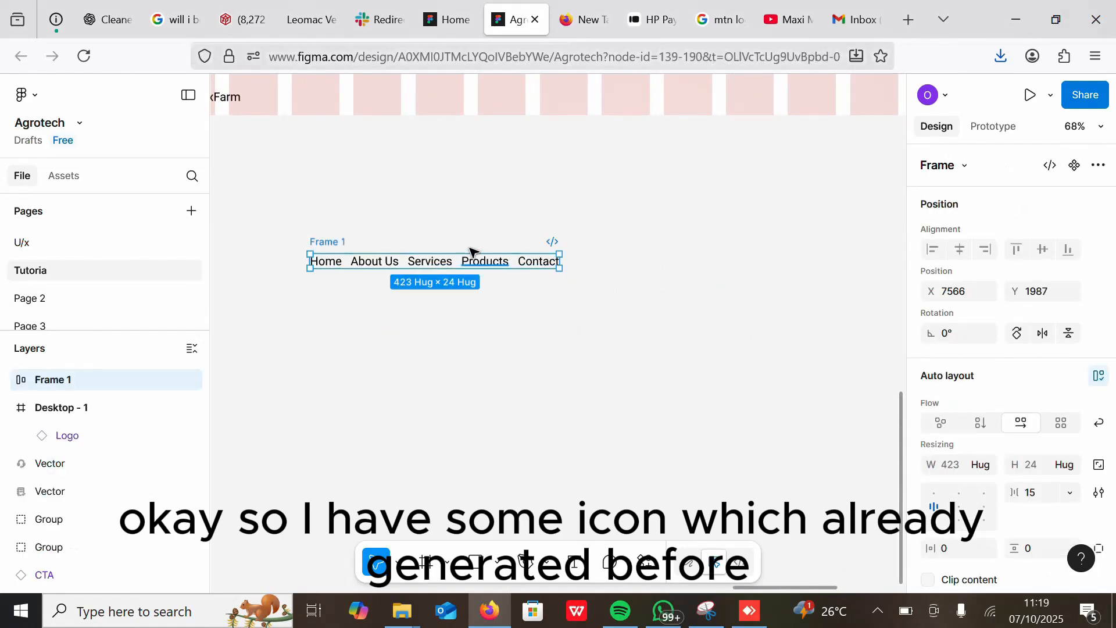
click(1032, 493)
text(10)
key(Return)
Step: Move the menu auto layout frame into the Desktop - 1 header beside the logo
scroll(603, 311, down, 2)
scroll(603, 312, up, 3)
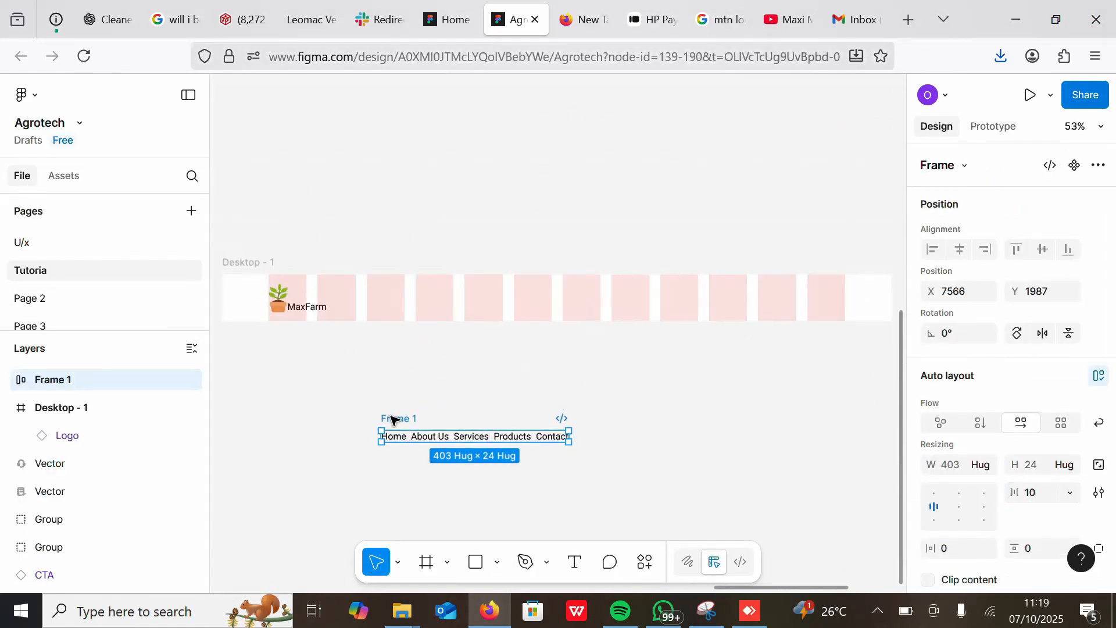
drag(399, 420, 442, 287)
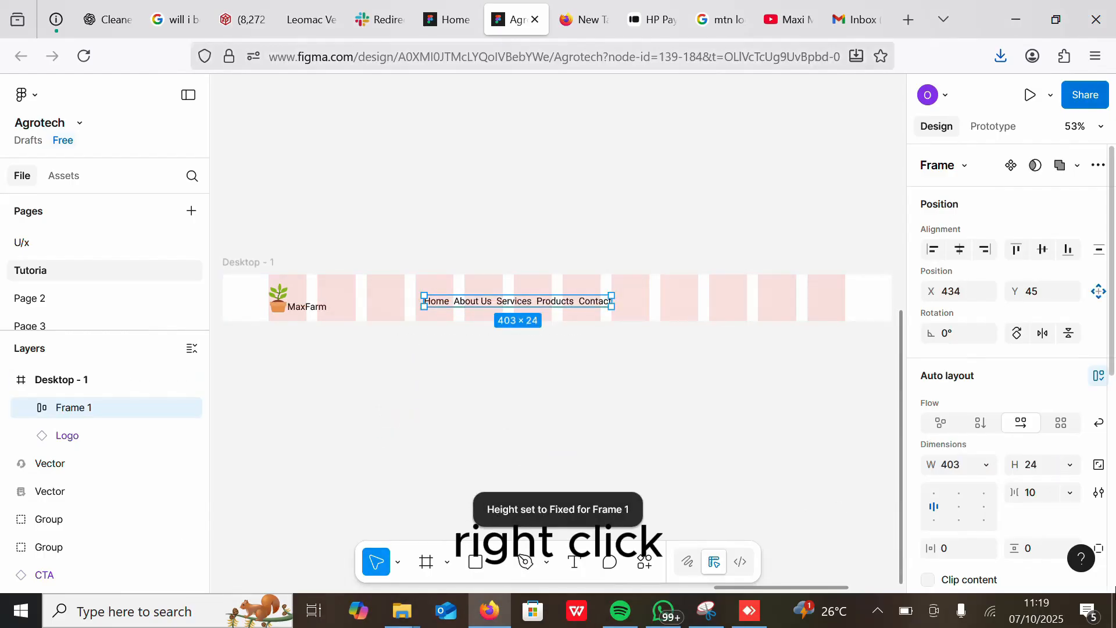
Step: Set the menu frame's item spacing to 20
click(1031, 492)
text(20)
key(Return)
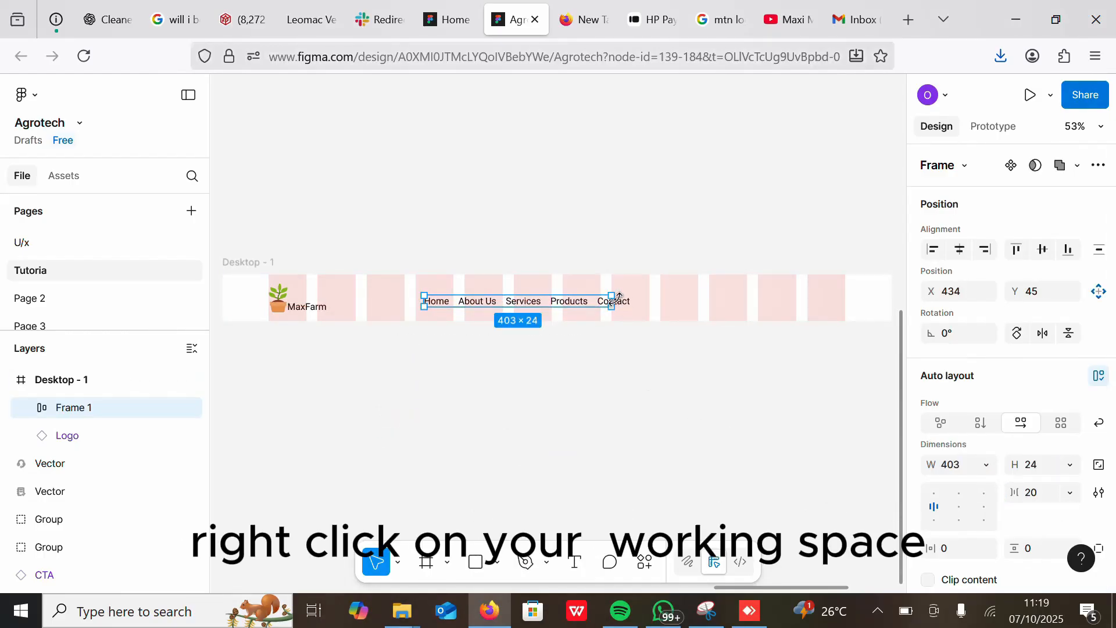
click(651, 357)
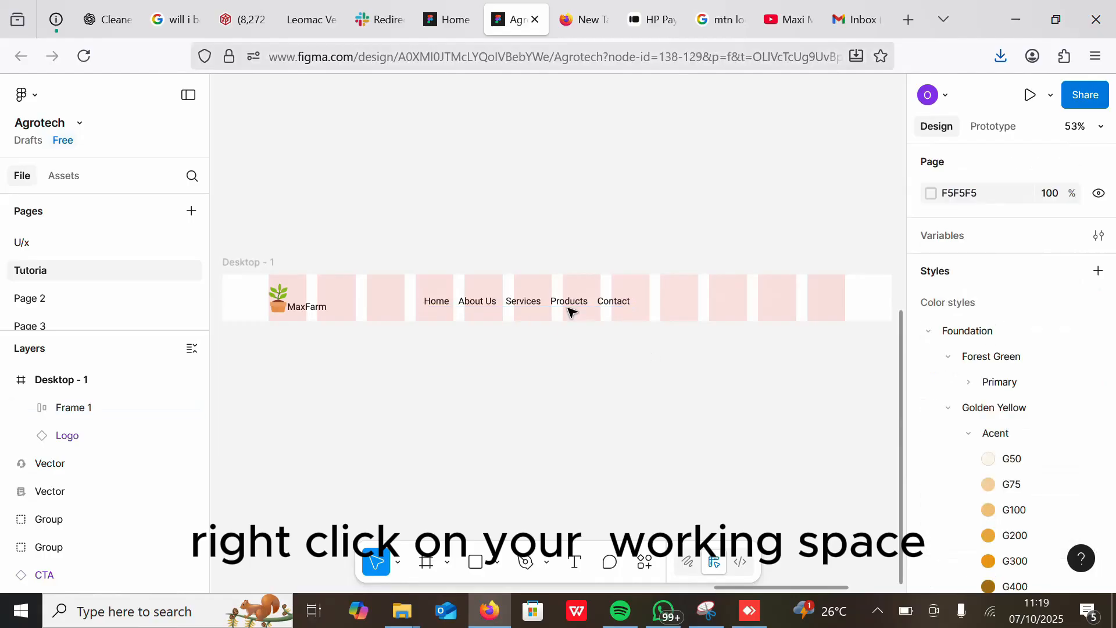
Step: Shift the menu frame slightly left within the header
drag(562, 303, 546, 303)
scroll(593, 236, down, 2)
scroll(593, 236, right, 2)
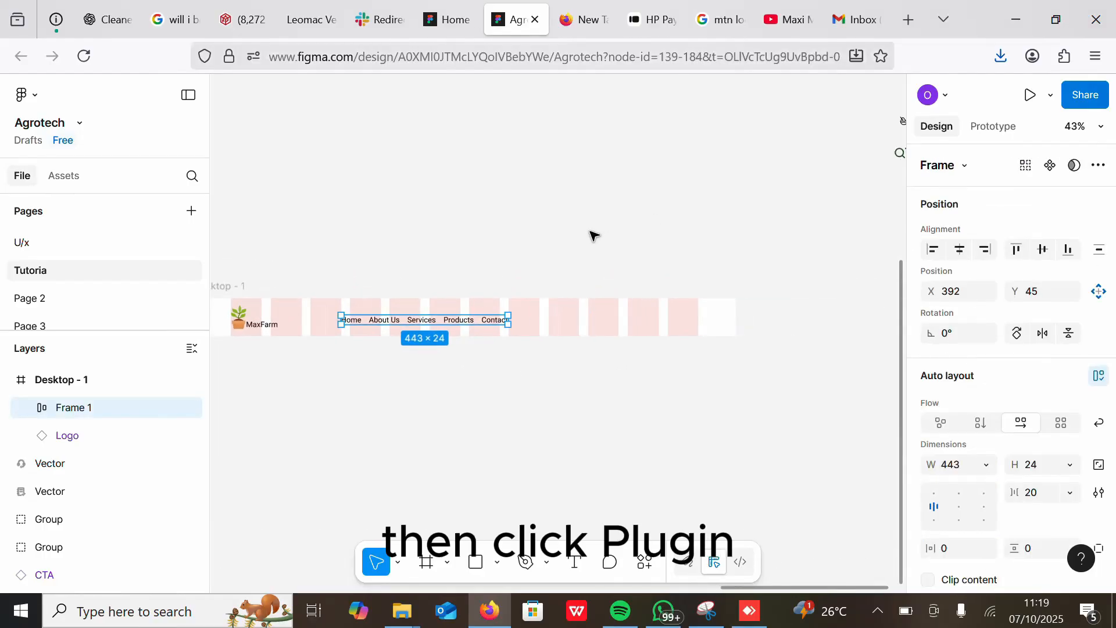
scroll(546, 411, down, 4)
scroll(814, 278, up, 5)
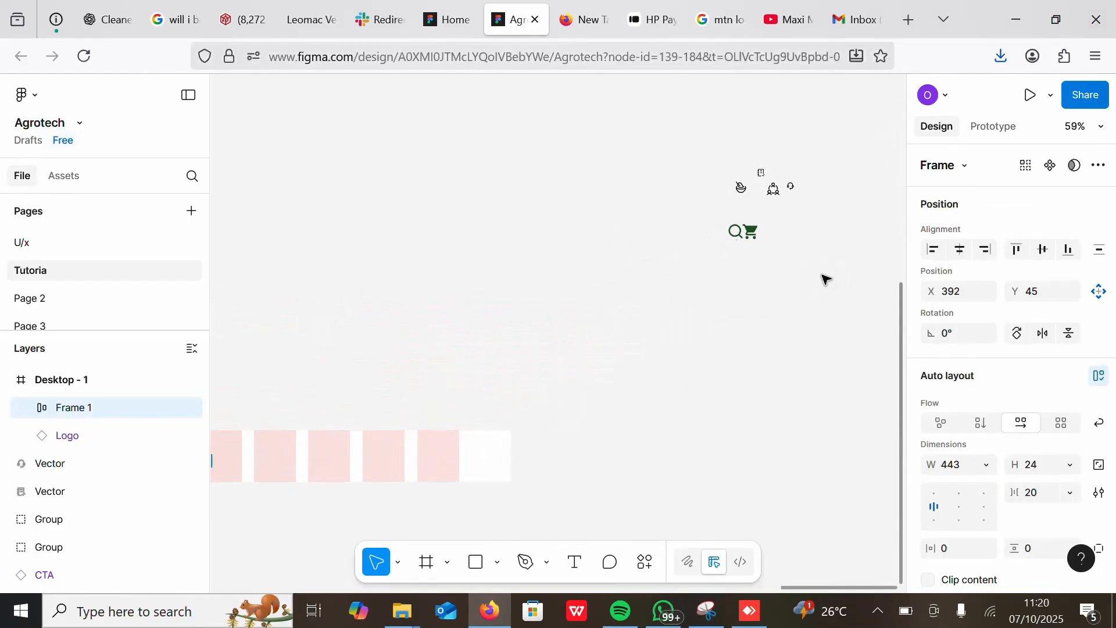
Step: Examine the existing search and cart icons placed above the header
drag(717, 219, 354, 391)
ctrl+scroll(563, 307, down, 1)
scroll(563, 306, left, 1)
scroll(563, 307, left, 5)
scroll(563, 307, down, 3)
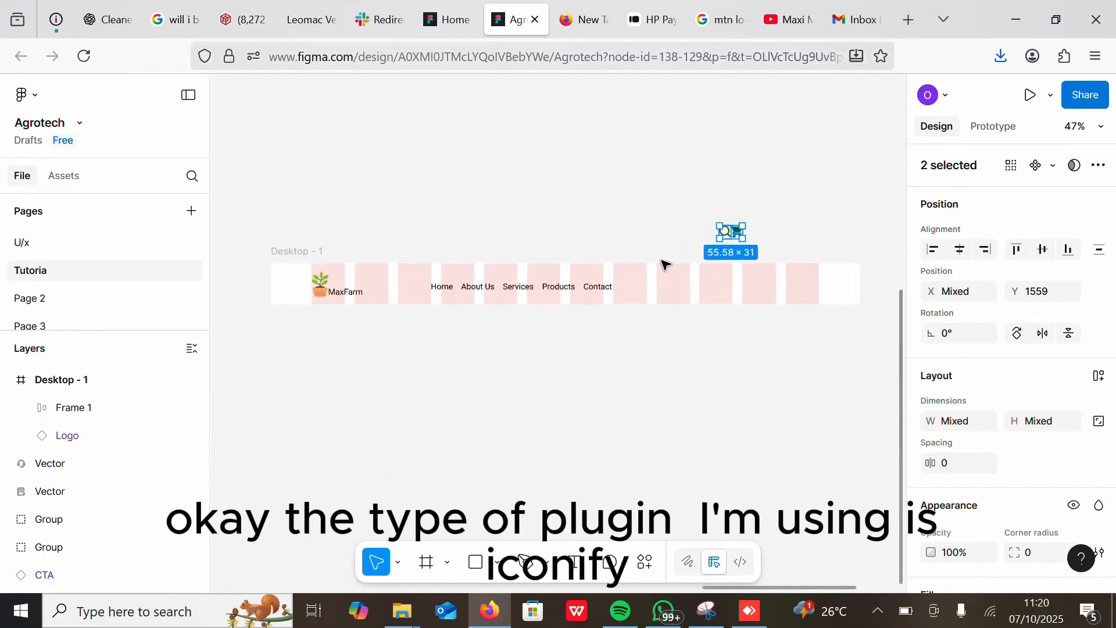
click(742, 244)
click(748, 224)
click(695, 380)
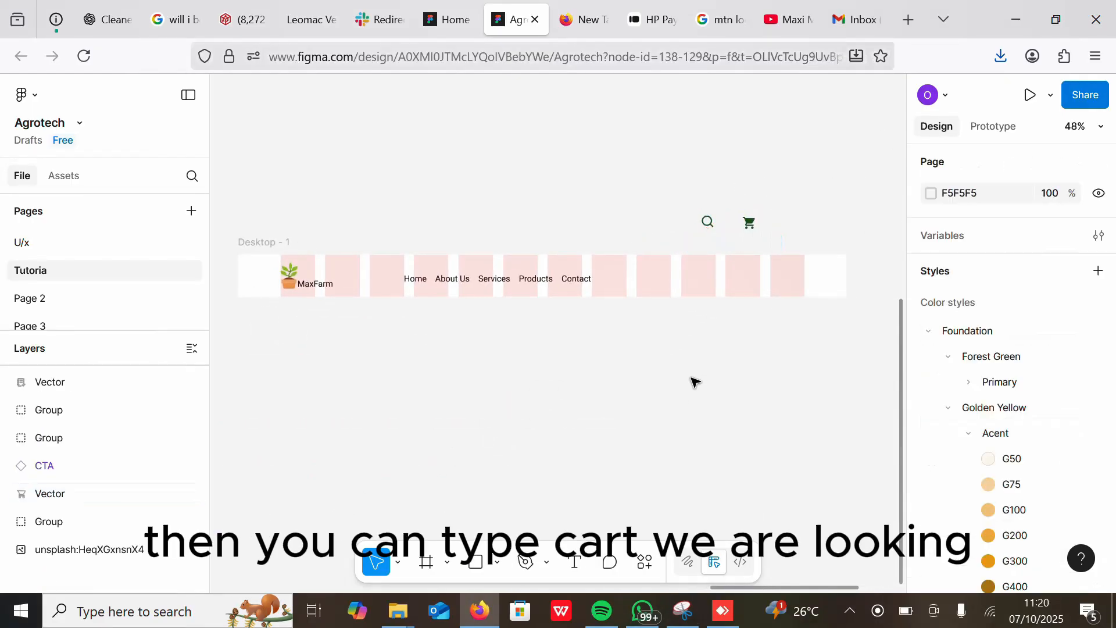
Step: Open the Iconify plugin and search its icons for cart
right_click(695, 379)
mouse_move(728, 491)
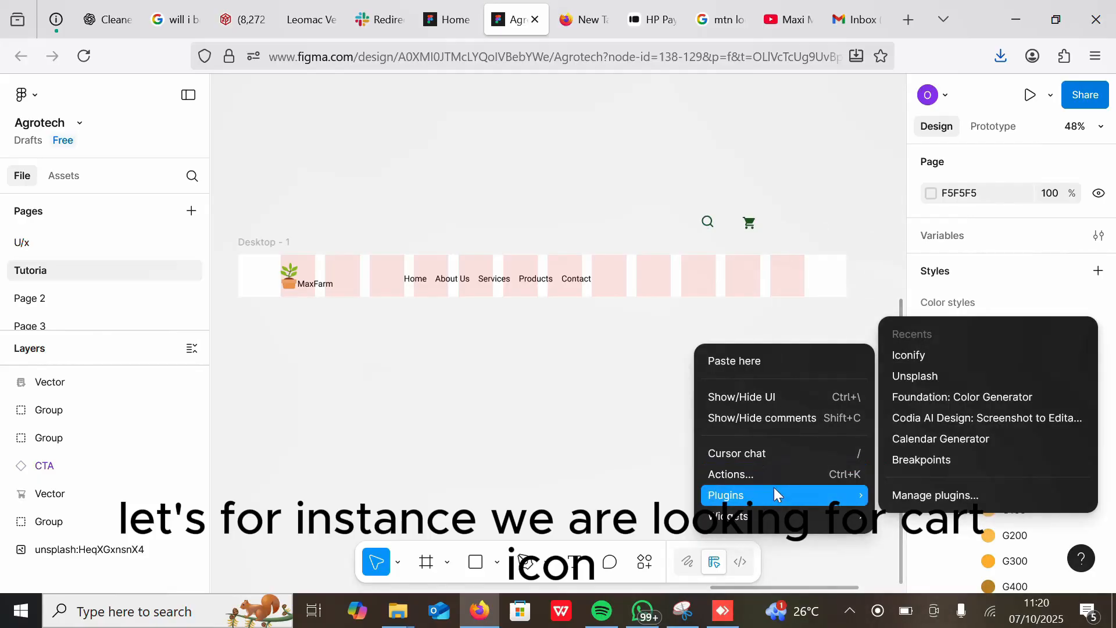
click(929, 355)
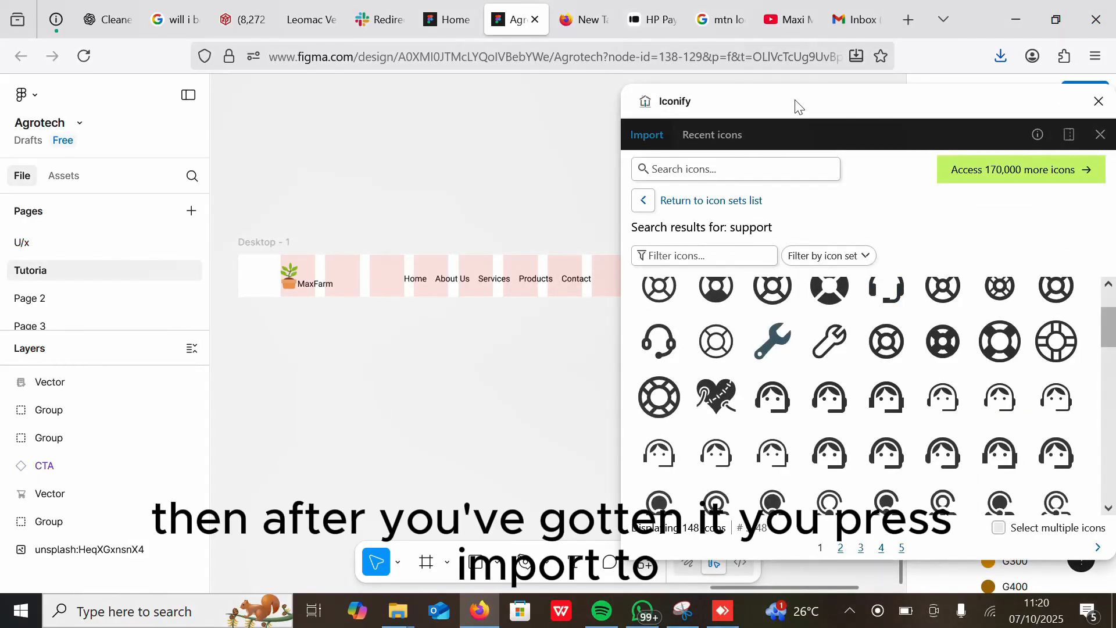
drag(785, 109, 515, 329)
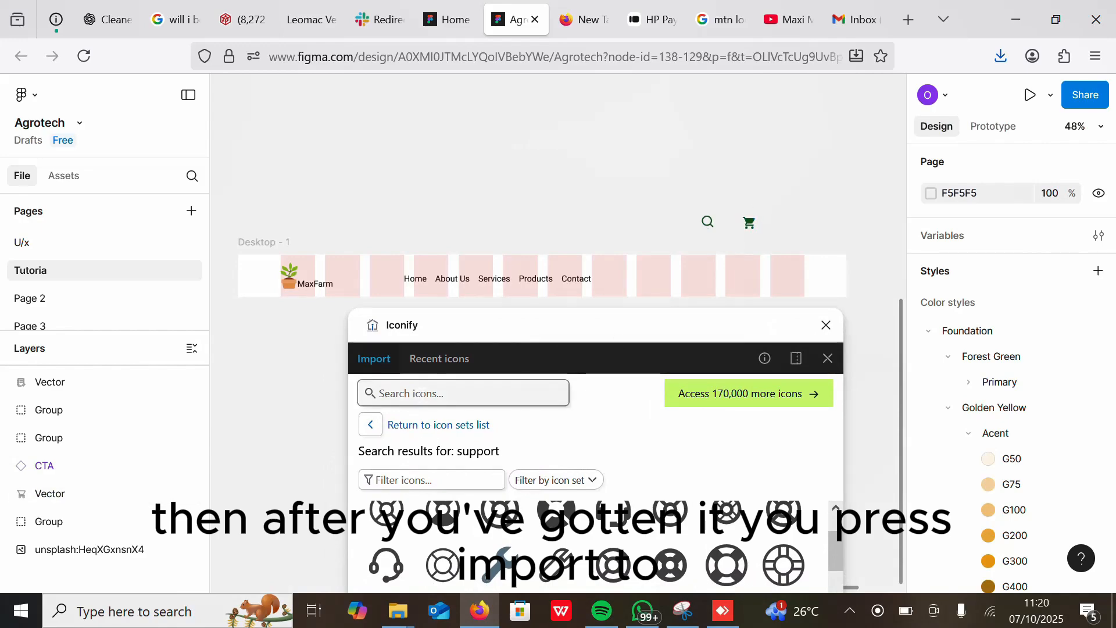
click(439, 393)
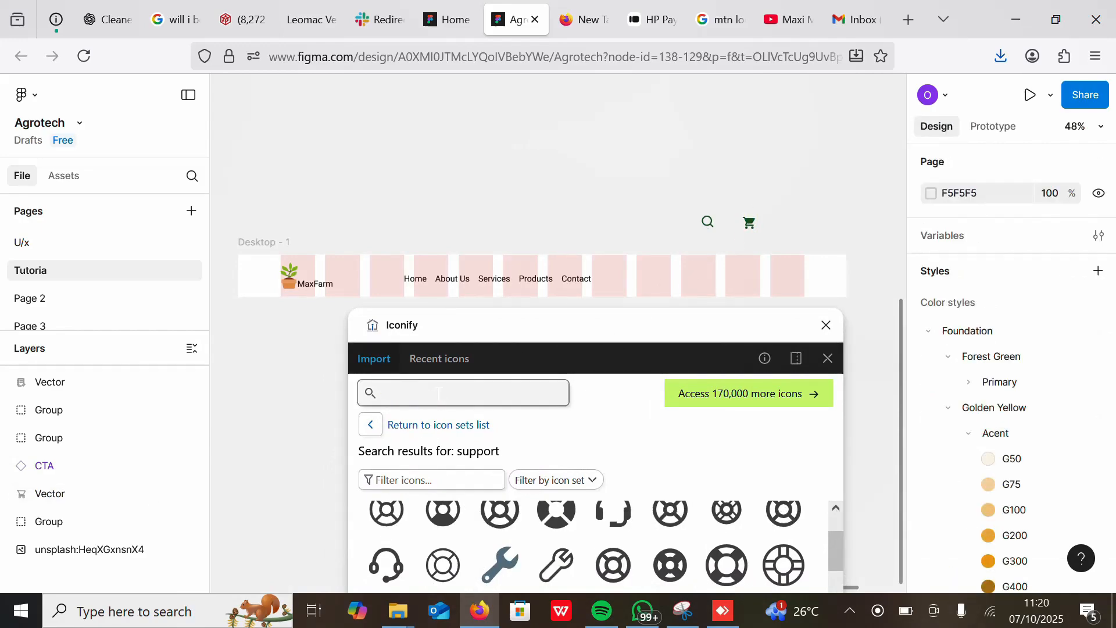
text(cart)
key(Return)
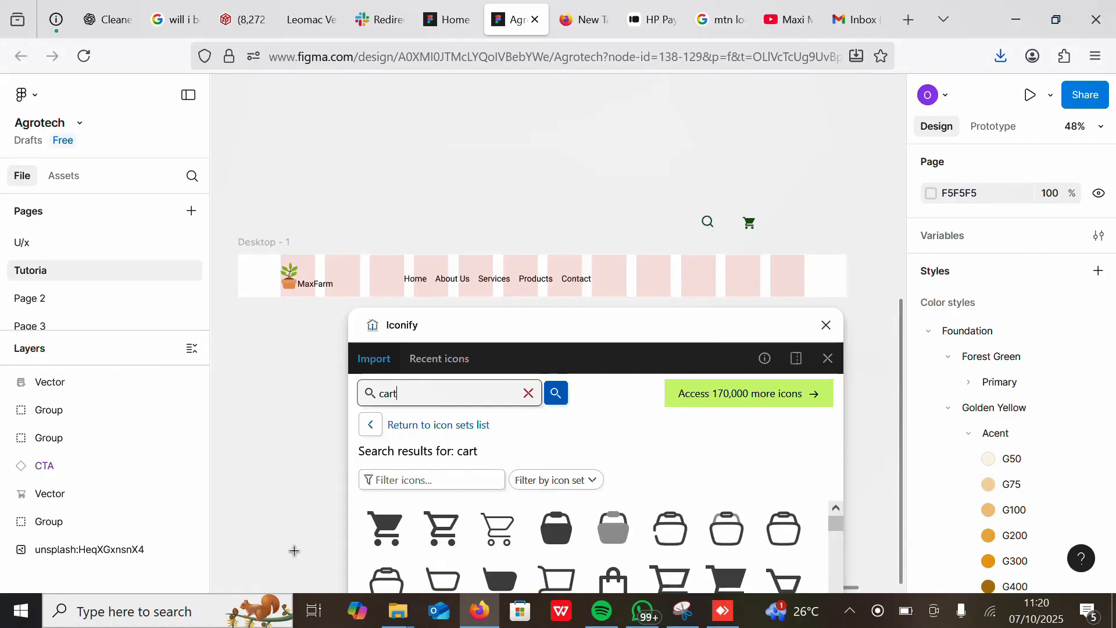
Step: Import the first cart icon (mdi:cart) into the canvas as a frame
drag(533, 333, 534, 101)
click(391, 299)
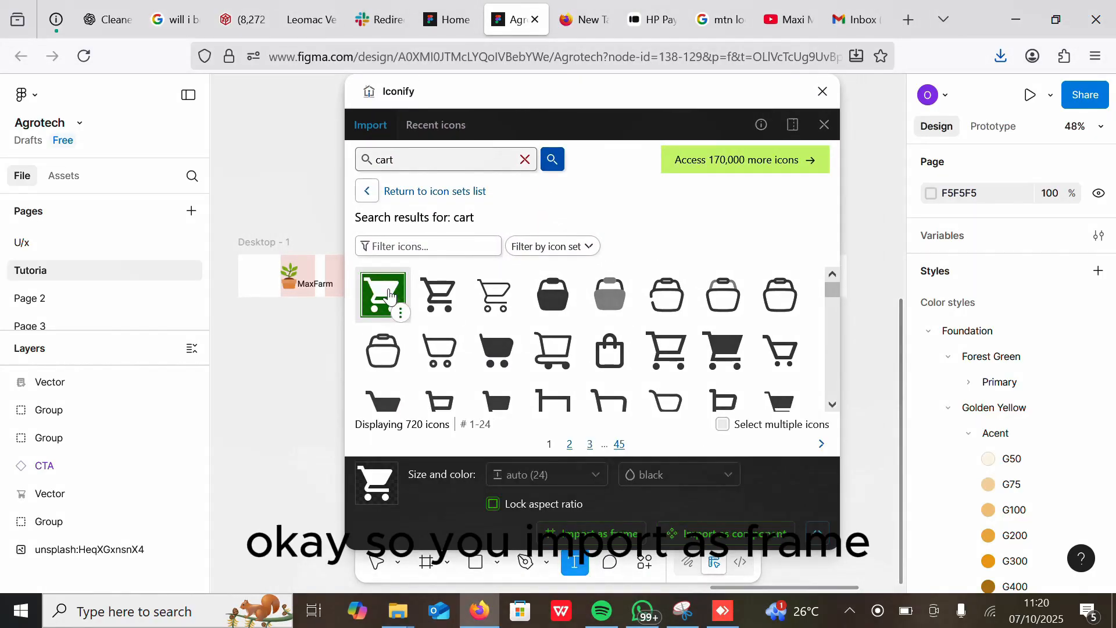
click(590, 542)
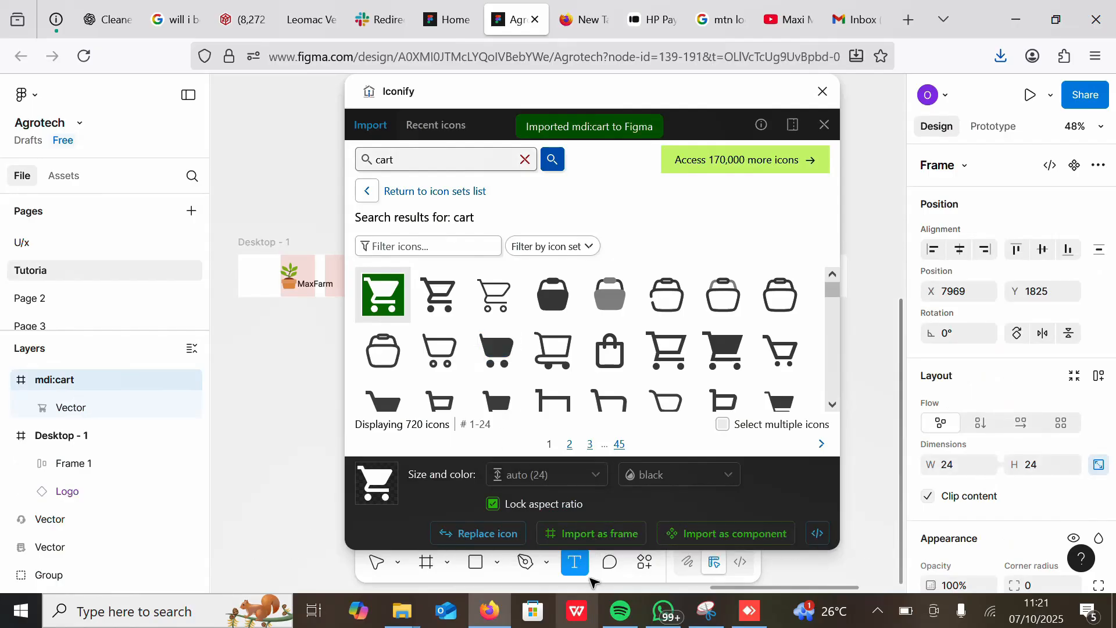
Step: Zoom to the imported cart icon and close the Iconify plugin
drag(510, 105, 746, 118)
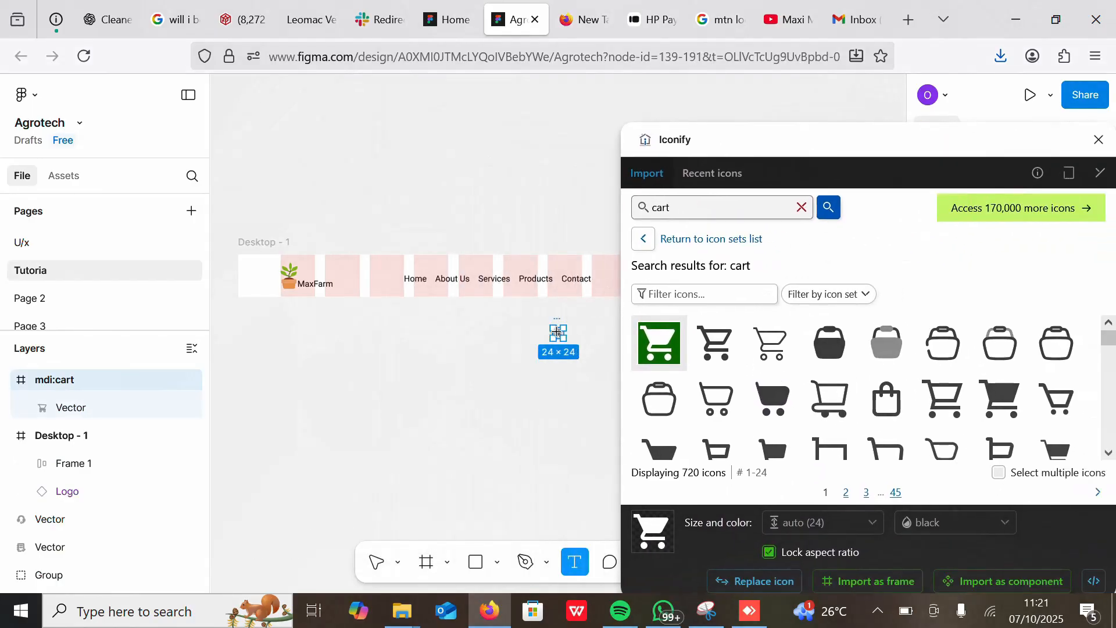
key(shift+2)
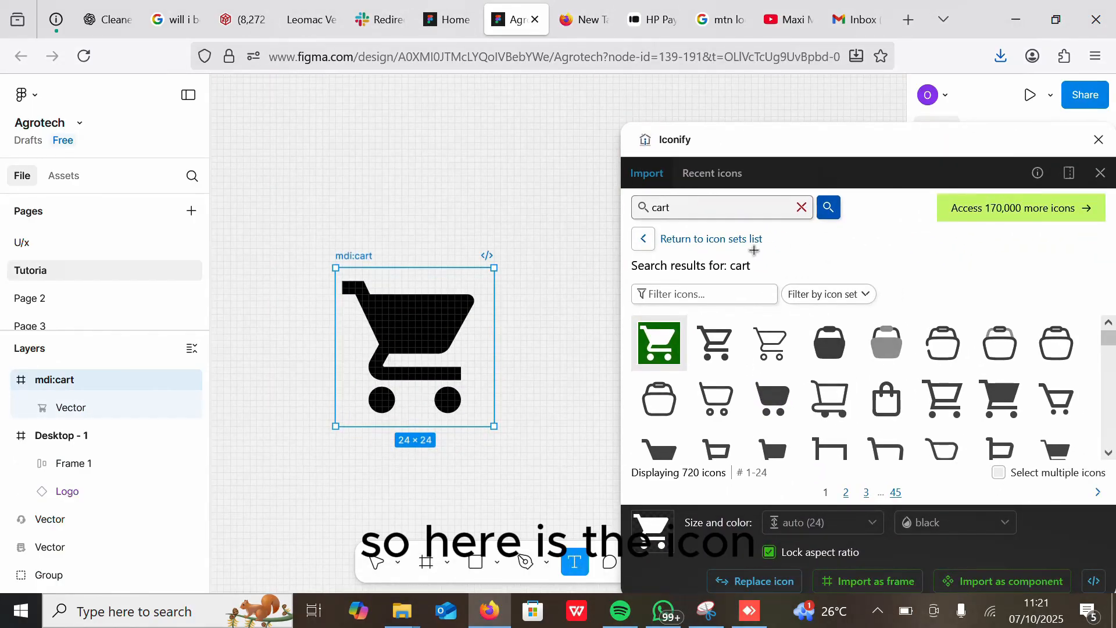
click(1099, 141)
scroll(544, 275, down, 8)
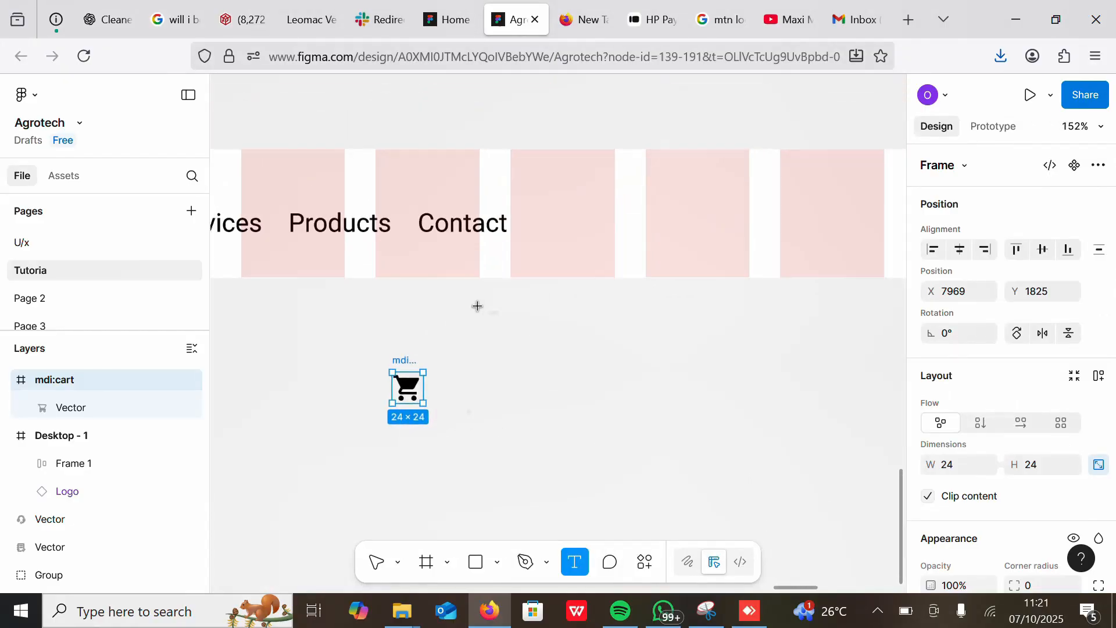
Step: Move the imported cart icon and remove the frame that came with it, keeping only its vector
click(376, 563)
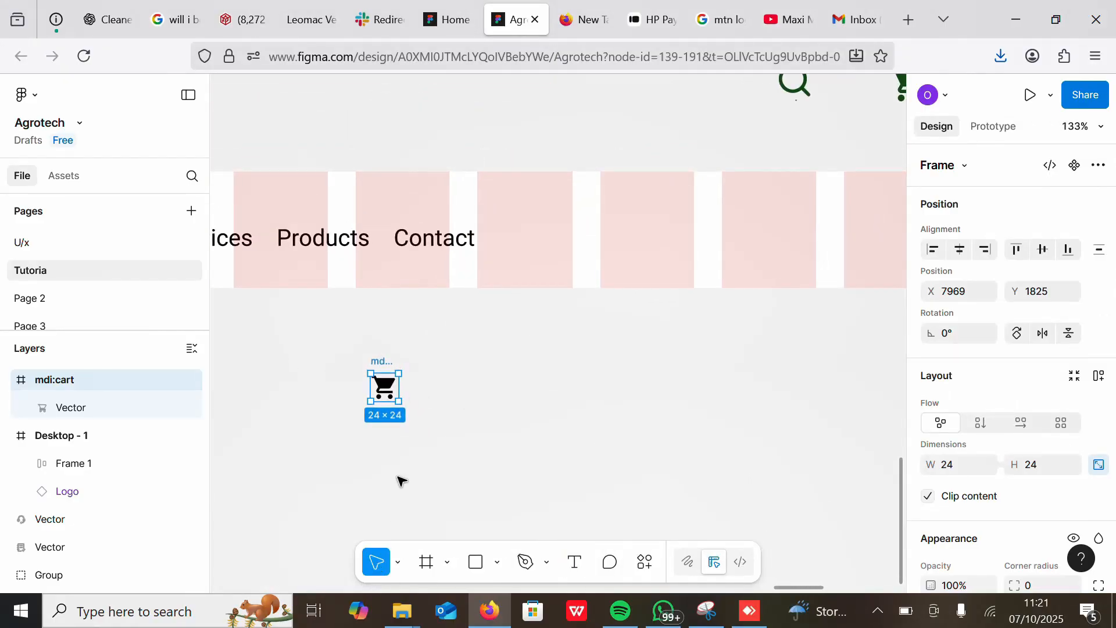
drag(384, 386, 595, 350)
click(409, 366)
key(Delete)
scroll(484, 443, down, 1)
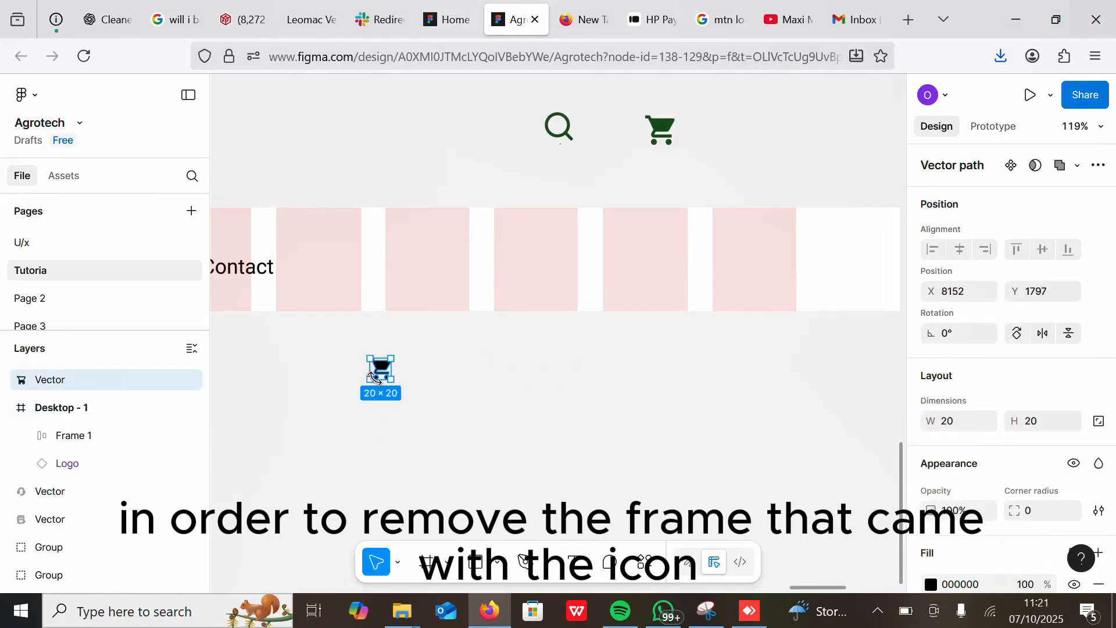
key(Delete)
scroll(588, 238, down, 5)
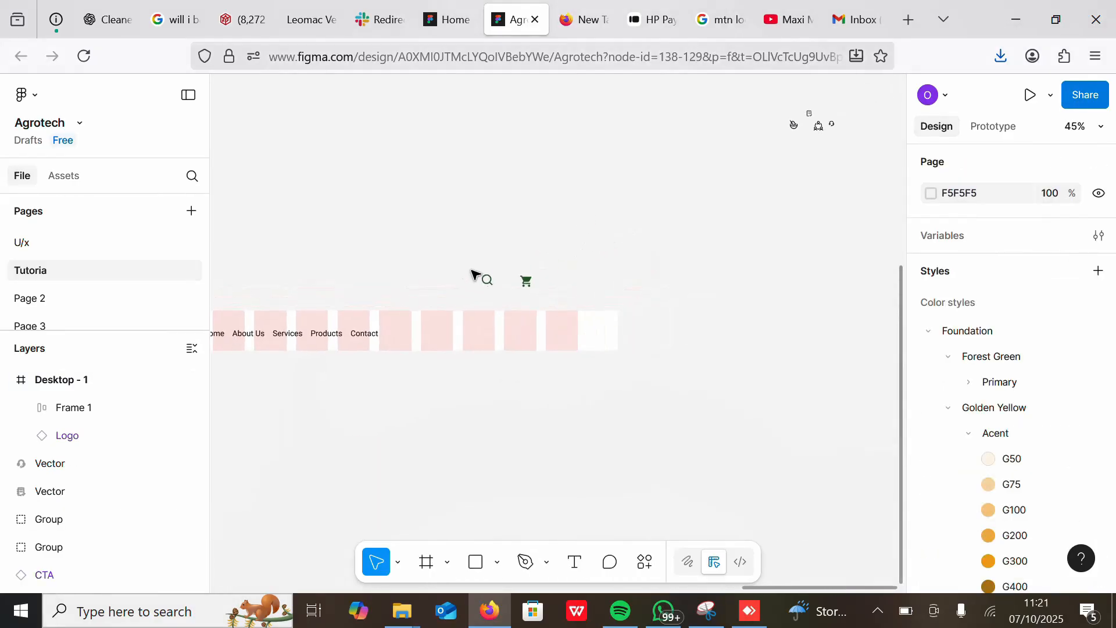
Step: Wrap the search and cart icons in a horizontal auto layout frame with a gap of 100
drag(473, 271, 553, 333)
key(shift+a)
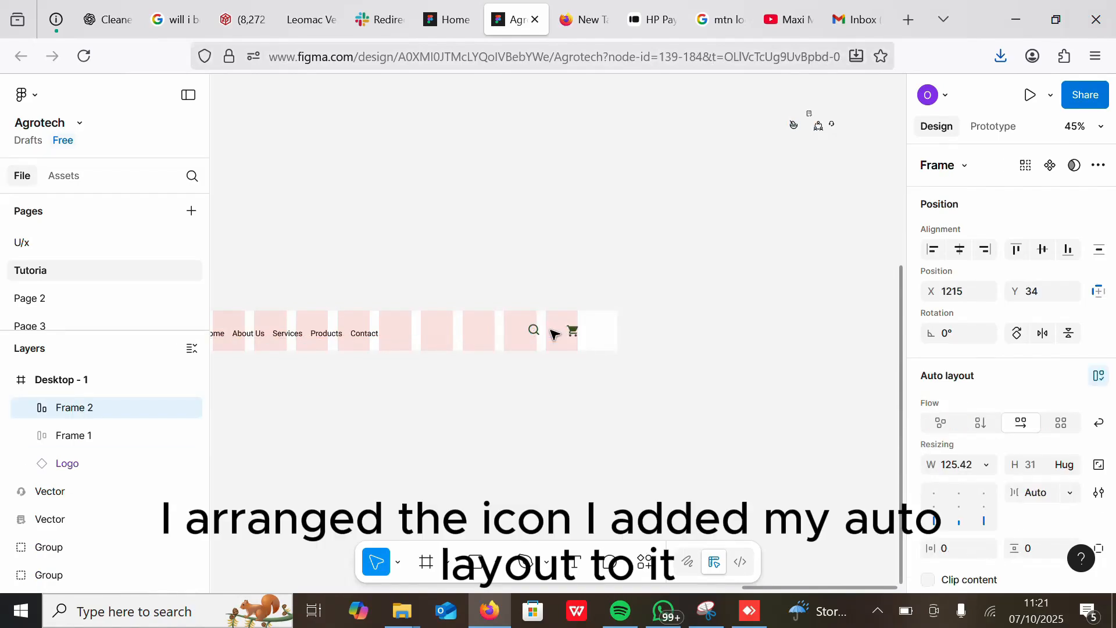
scroll(690, 269, down, 2)
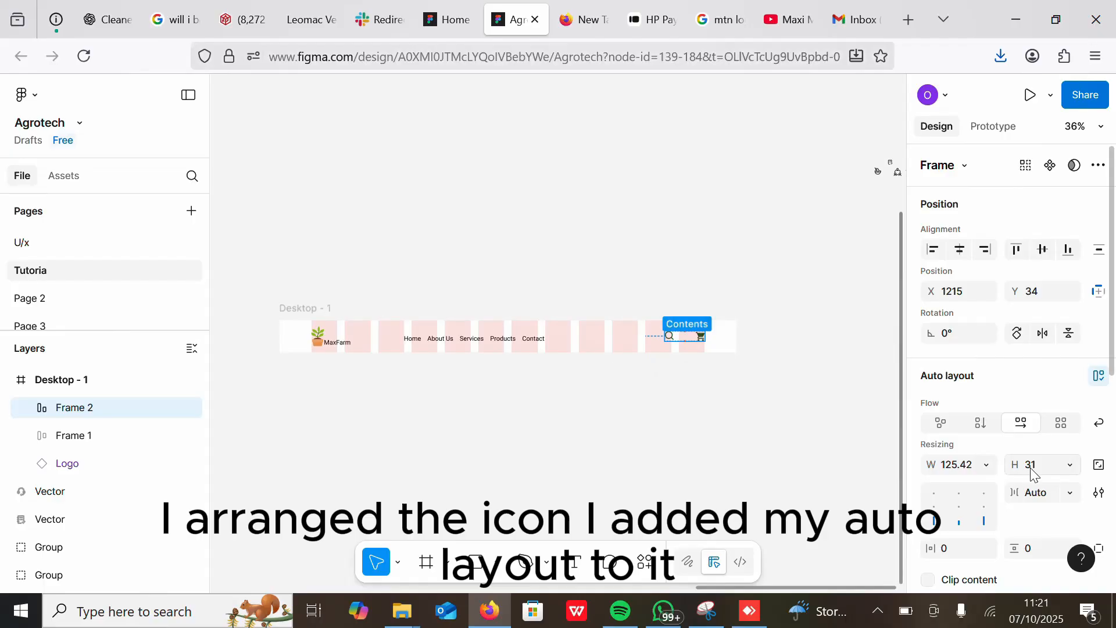
click(1069, 493)
click(1000, 475)
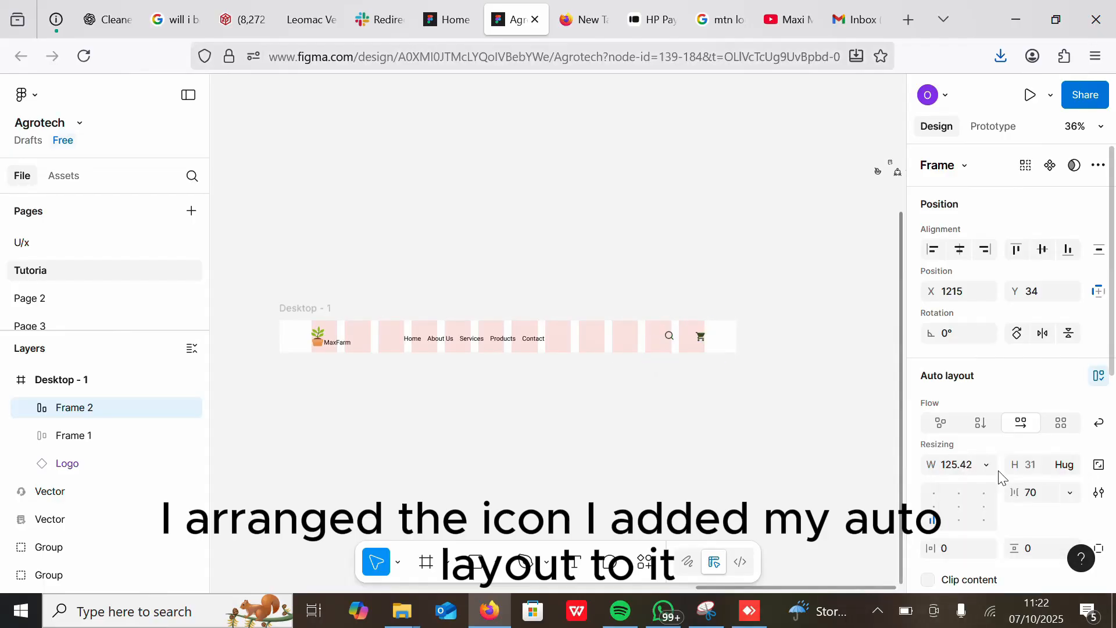
key(Return)
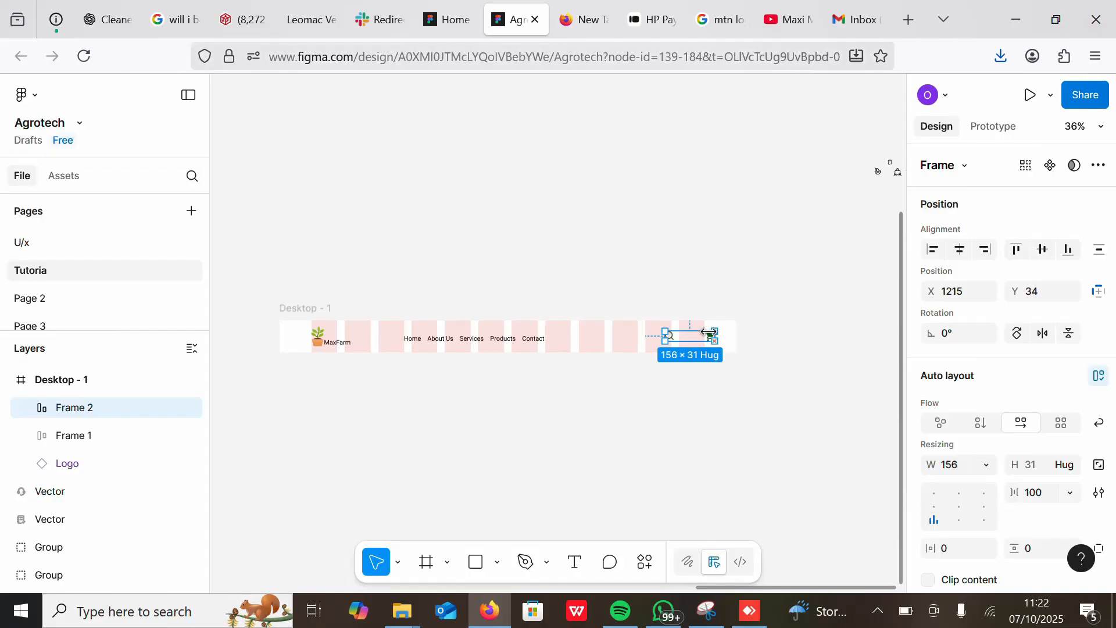
drag(708, 332, 685, 341)
Step: Set the navigation menu's auto layout gap to 60
click(504, 340)
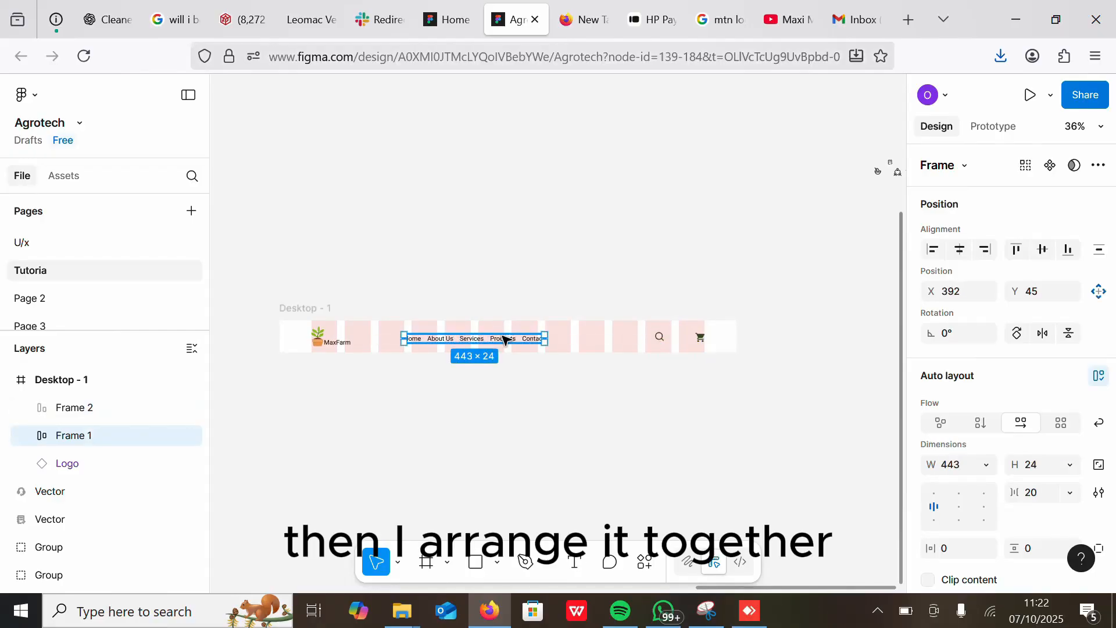
click(1026, 491)
text(40)
key(Return)
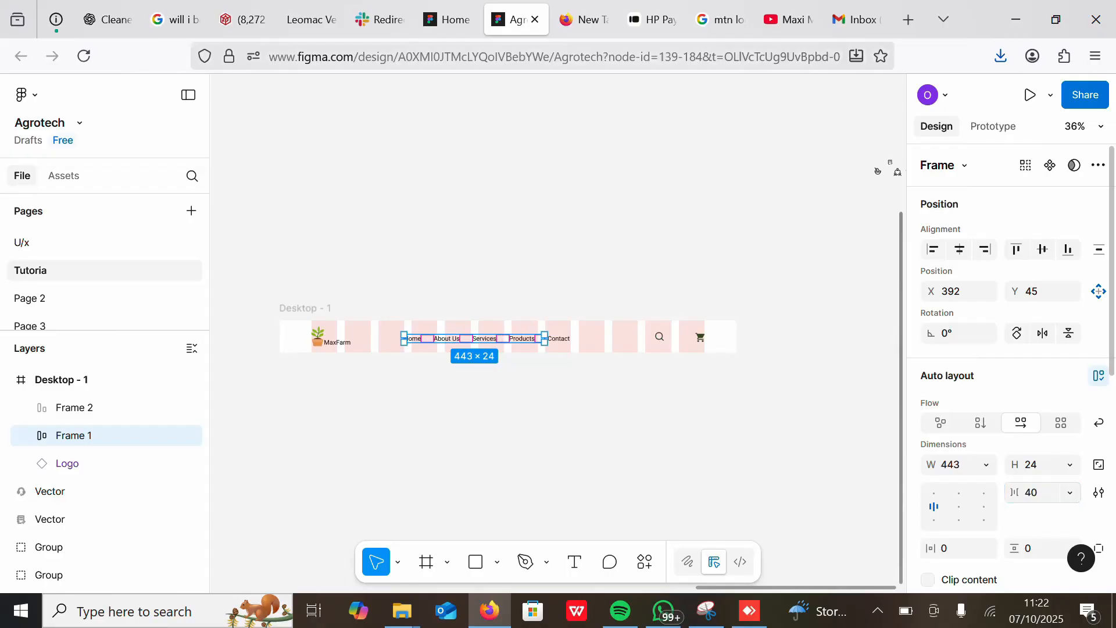
text(60)
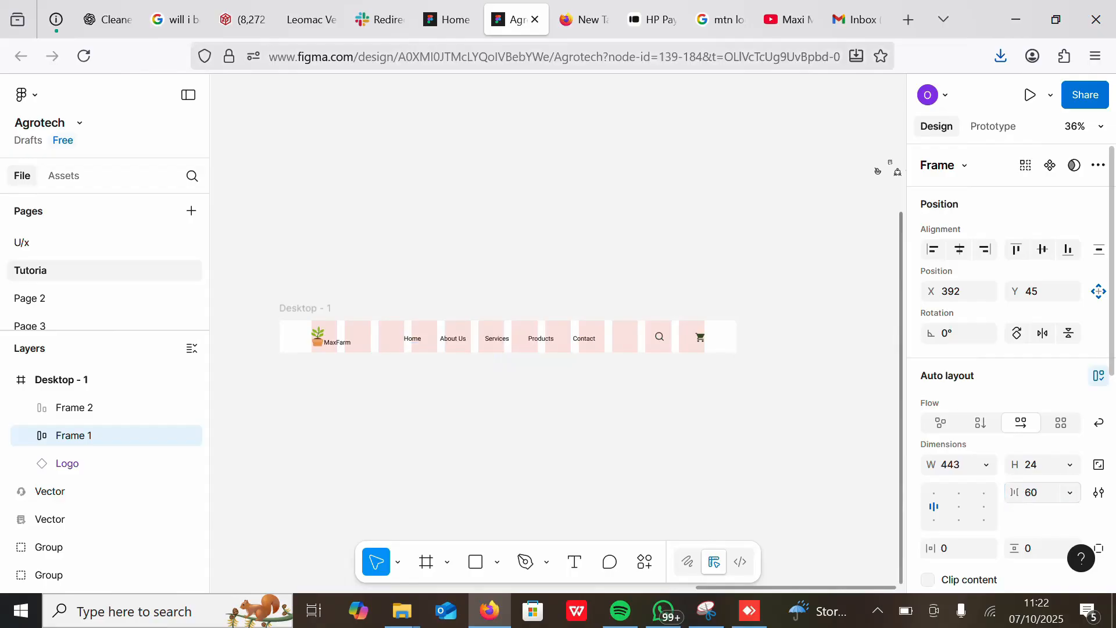
Step: Wrap the logo, navigation menu and icon frame in an auto layout frame, then undo it
click(665, 341)
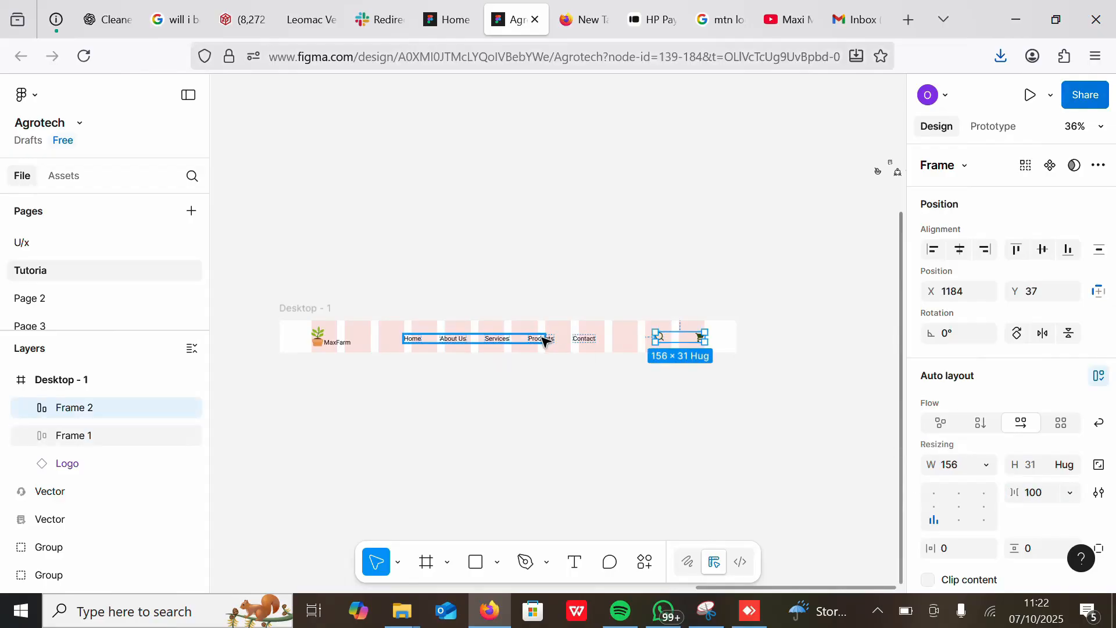
shift+click(543, 339)
click(545, 340)
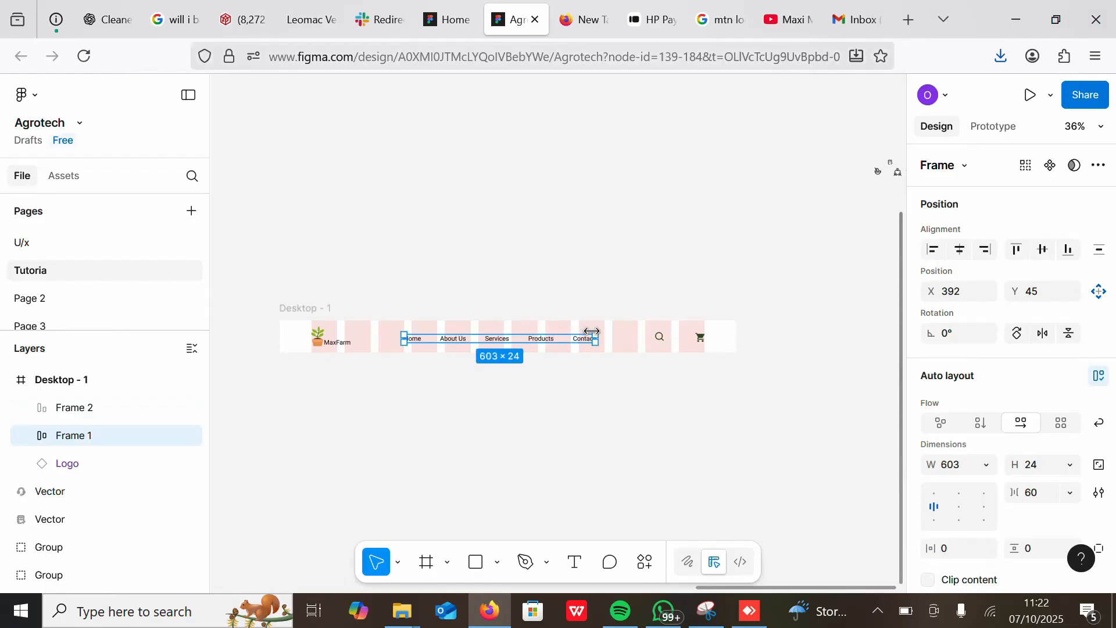
scroll(592, 331, up, 3)
scroll(713, 265, down, 2)
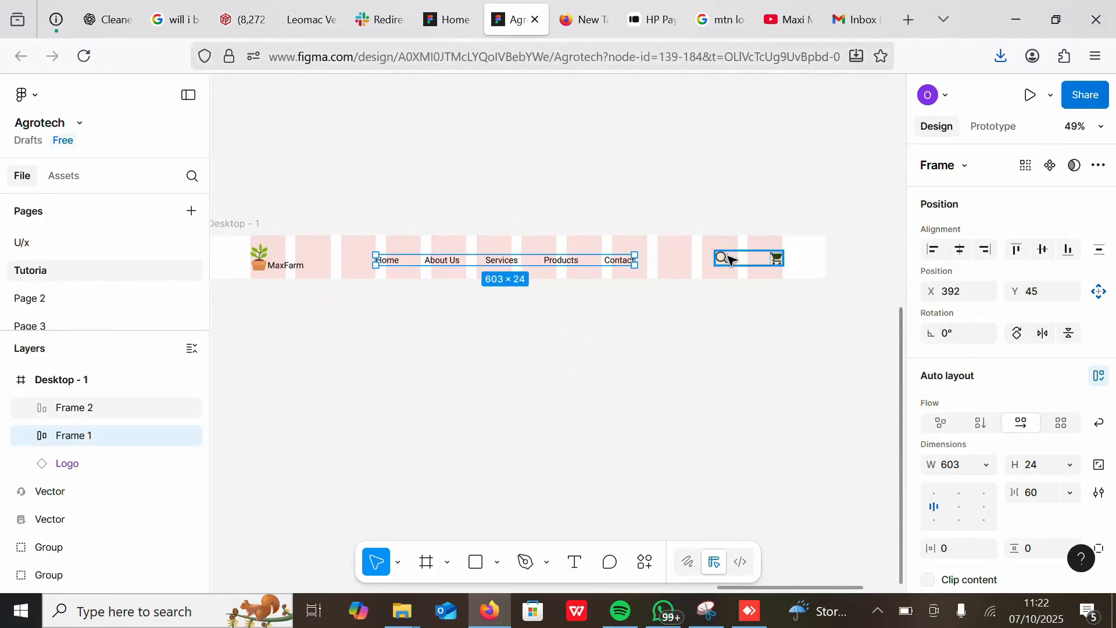
click(729, 260)
shift+click(619, 260)
shift+click(279, 265)
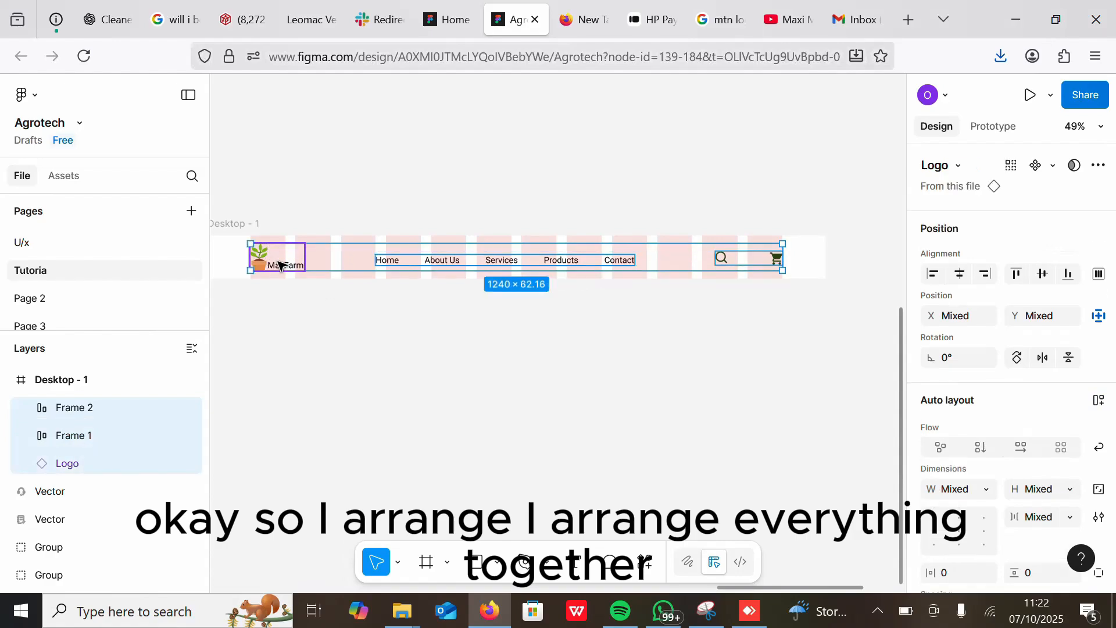
key(shift+a)
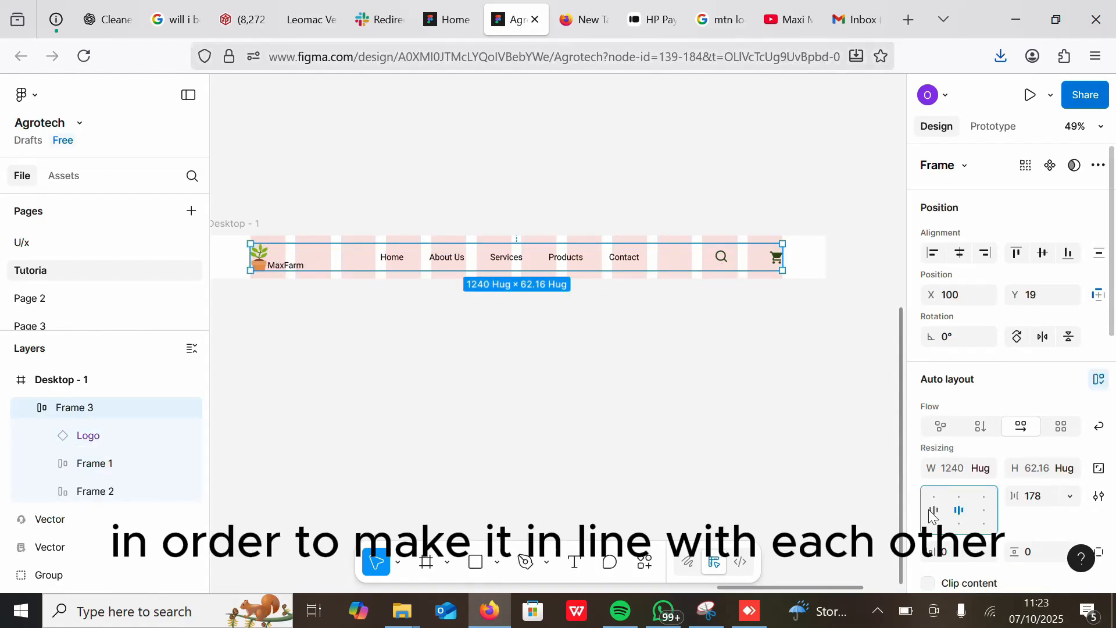
key(ctrl+z)
click(635, 298)
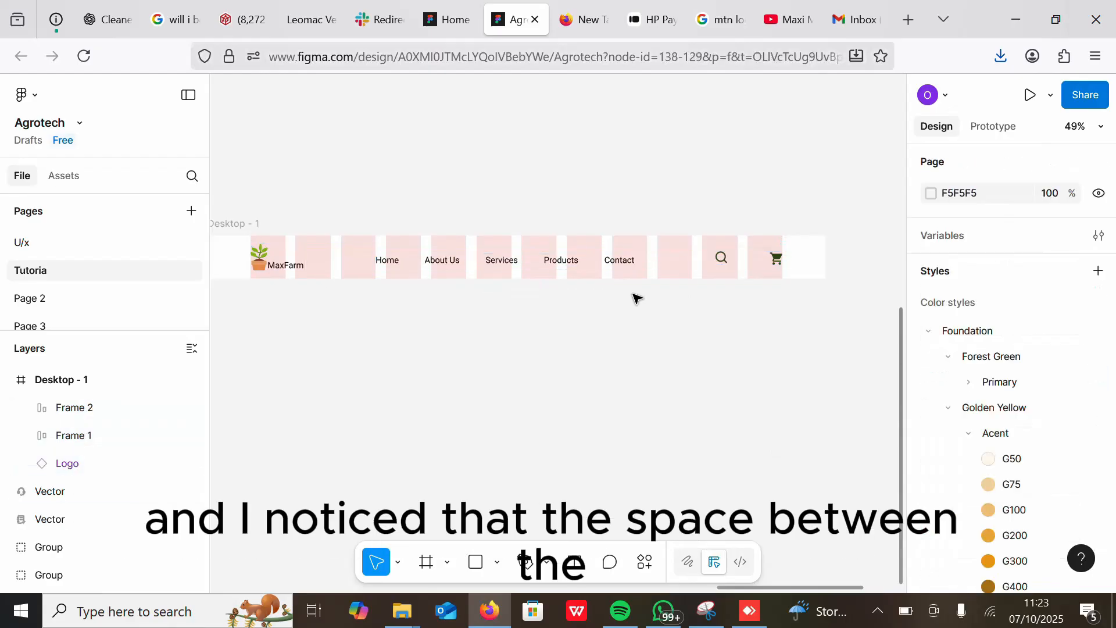
Step: Move the navigation menu slightly left
click(584, 259)
click(275, 261)
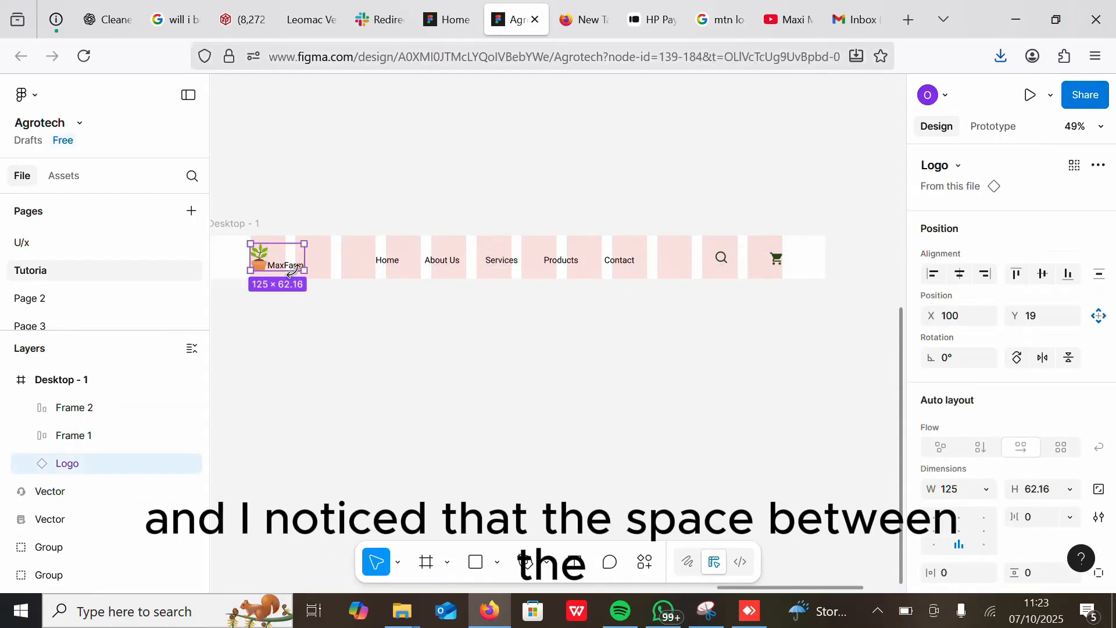
drag(399, 259, 386, 261)
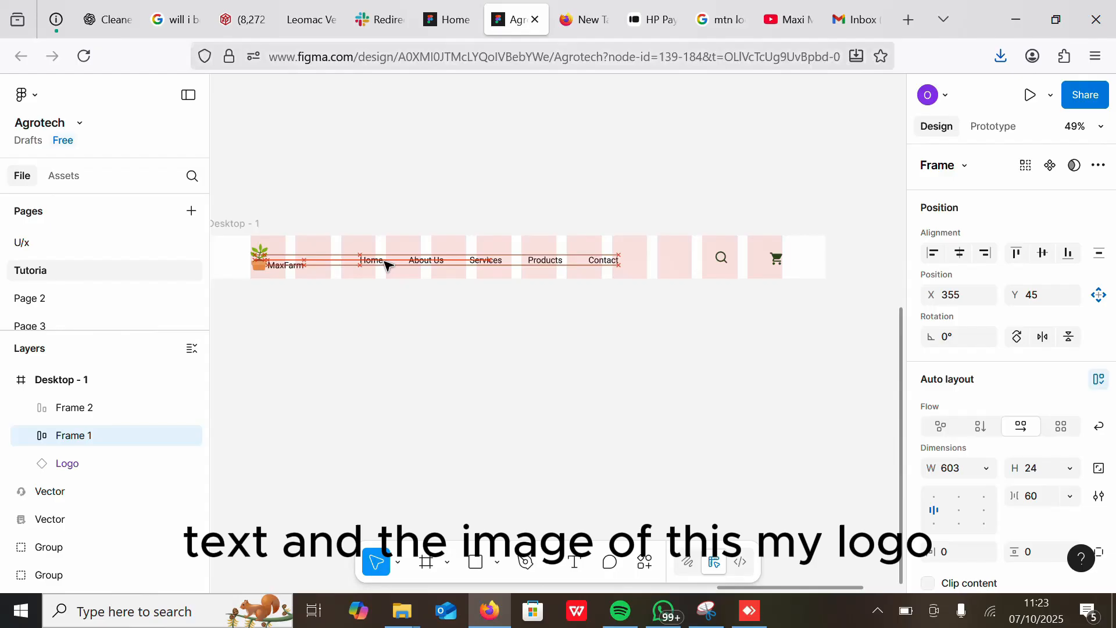
Step: Center-align the logo's image and text and set the gap between them to 10
click(285, 268)
click(960, 532)
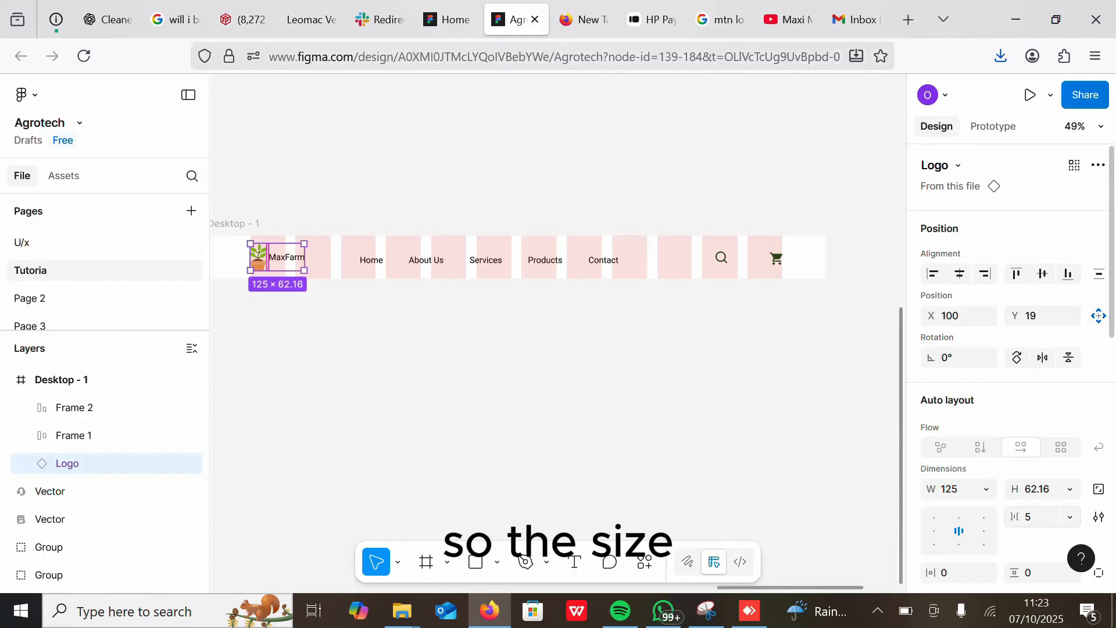
click(1033, 516)
text(10)
key(Return)
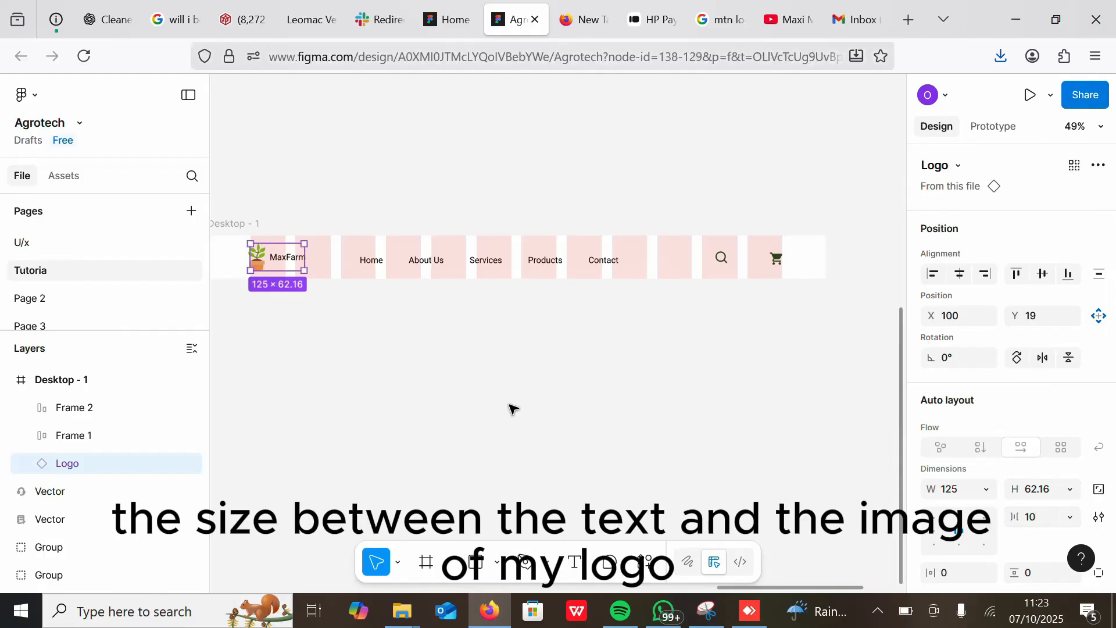
Step: Wrap the logo, navigation menu and icon frame together in a horizontal auto layout frame
click(511, 407)
click(280, 262)
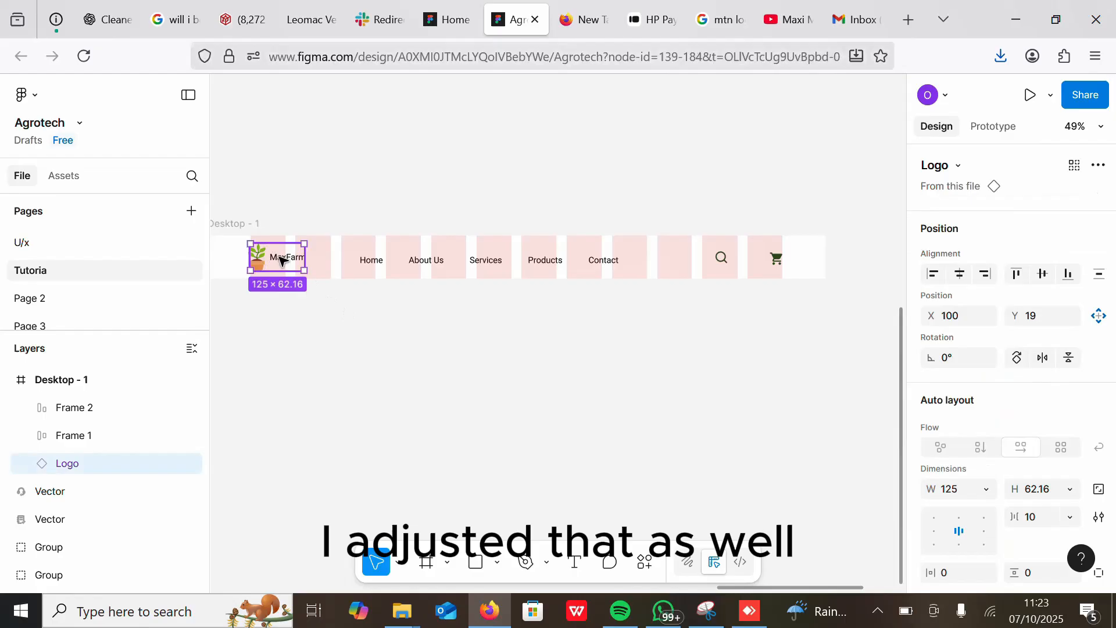
shift+click(411, 262)
shift+click(723, 260)
key(shift+a)
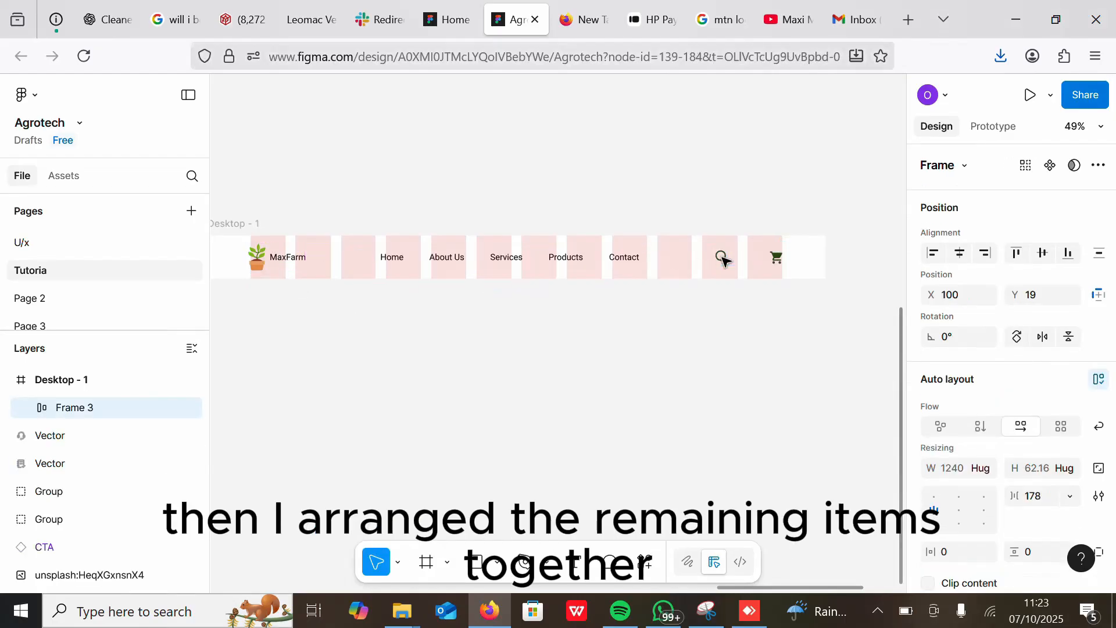
Step: Turn the Desktop - 1 header frame into a component
click(801, 357)
click(225, 225)
scroll(490, 187, down, 5)
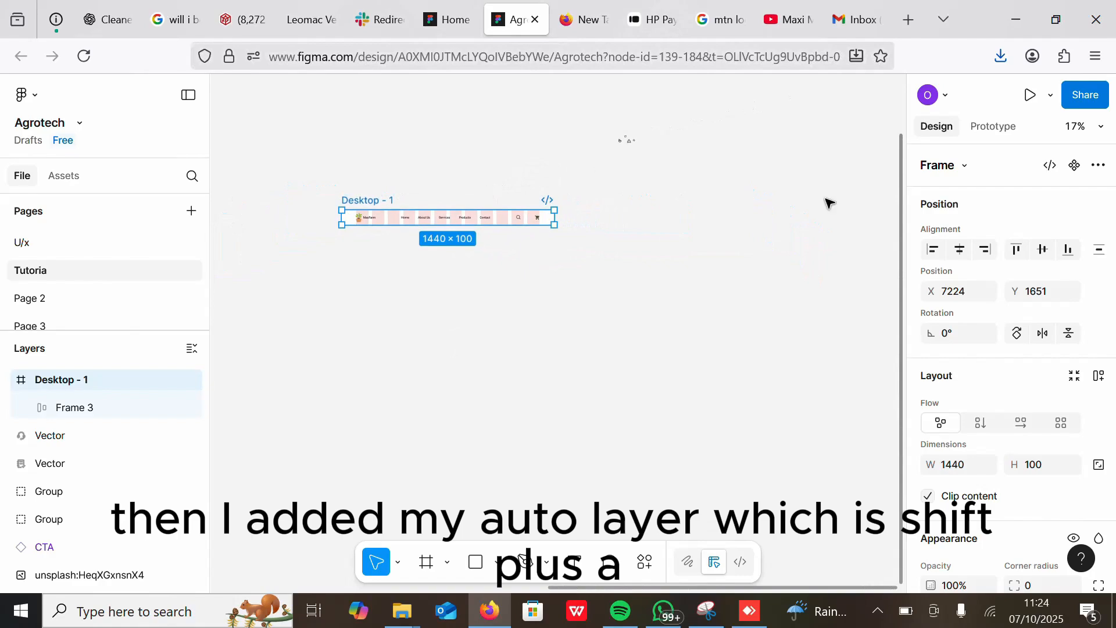
click(1074, 165)
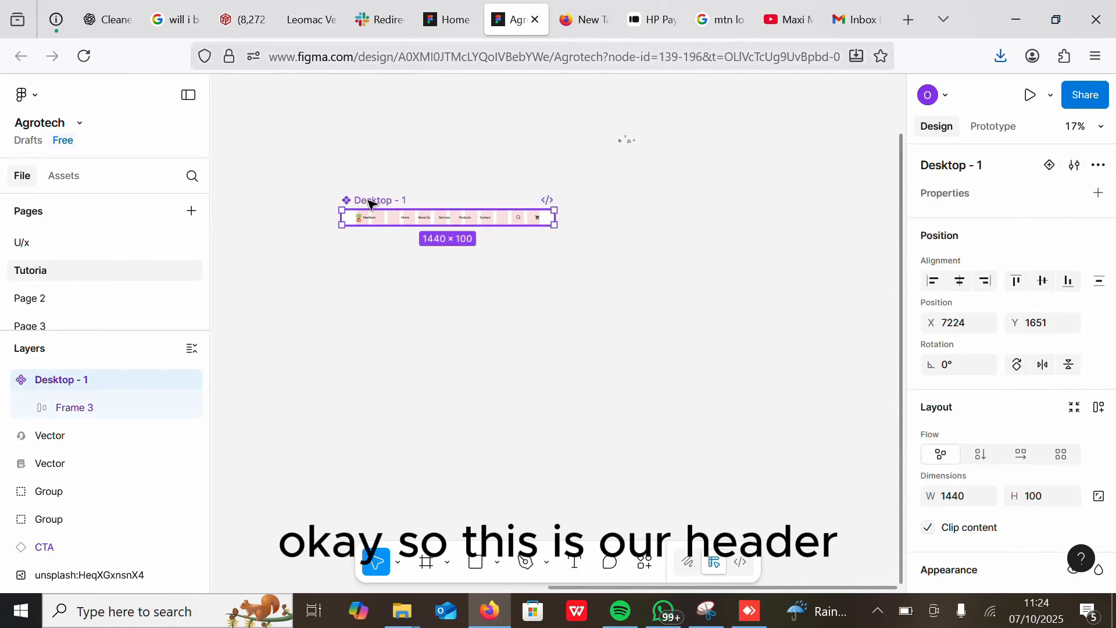
Step: Create a new 1440 × 1024 desktop frame below the header component
drag(369, 204, 326, 164)
click(421, 367)
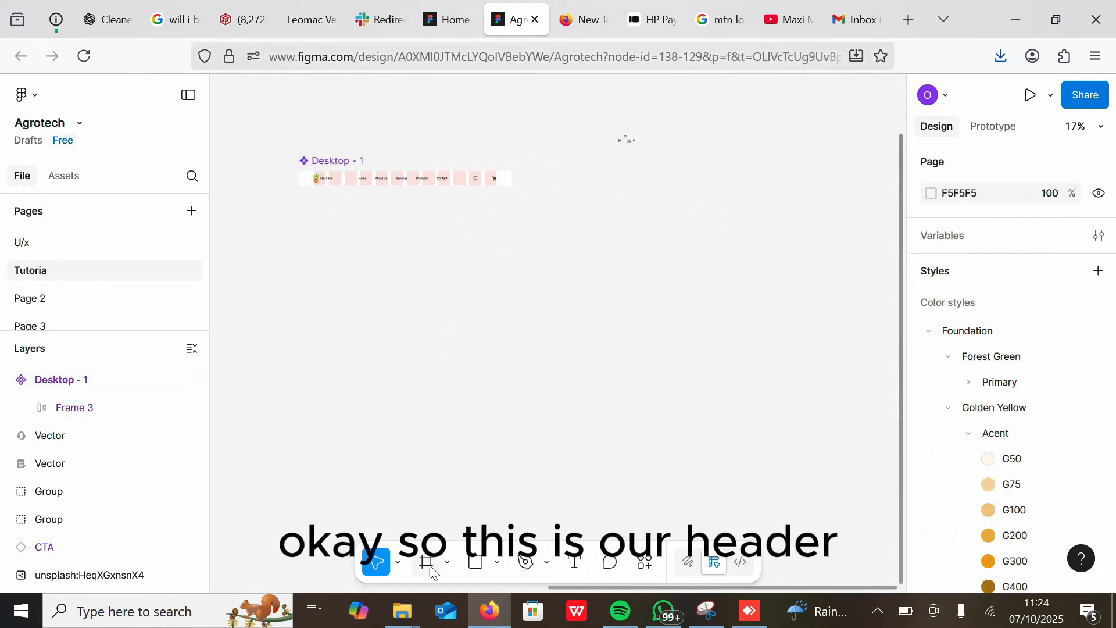
click(429, 567)
click(950, 362)
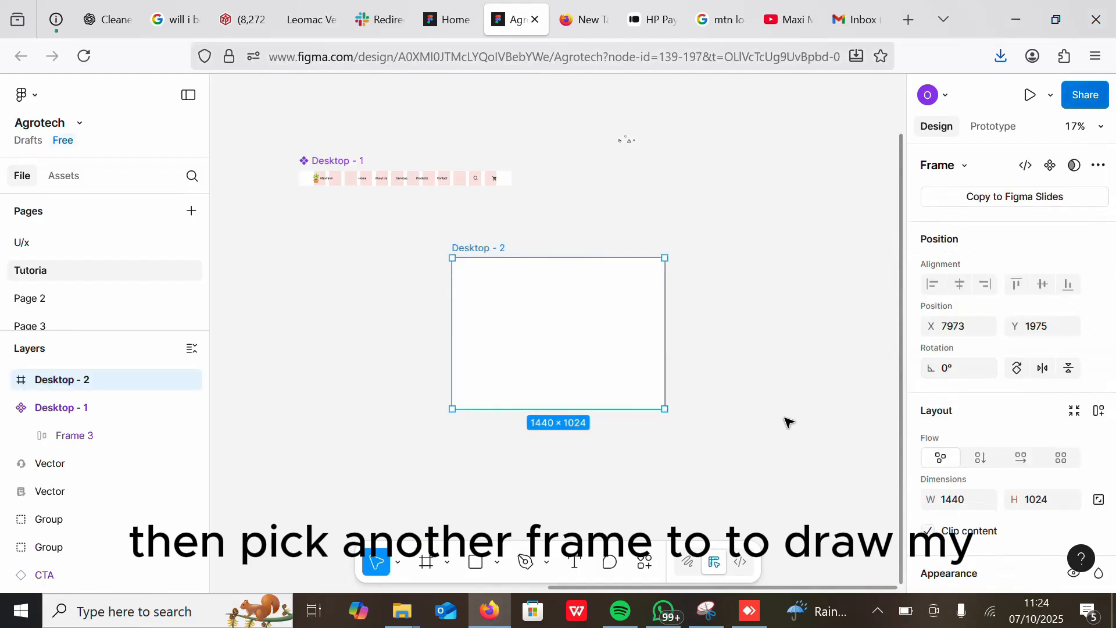
Step: Add the Desktop grid layout guide to the new desktop frame
scroll(1052, 500, down, 5)
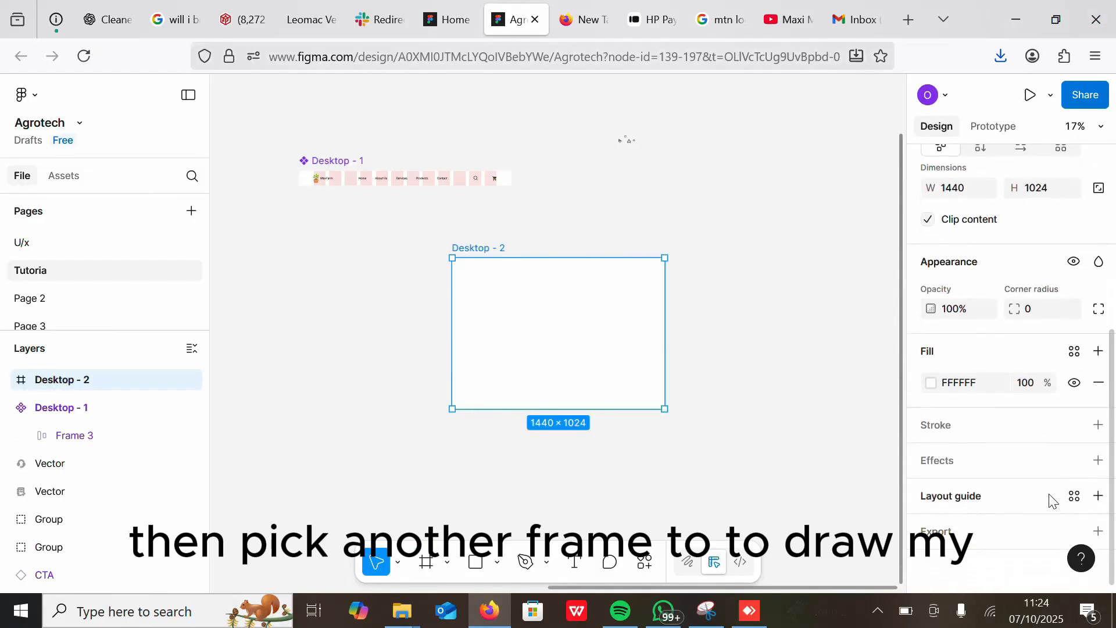
click(1075, 499)
click(787, 351)
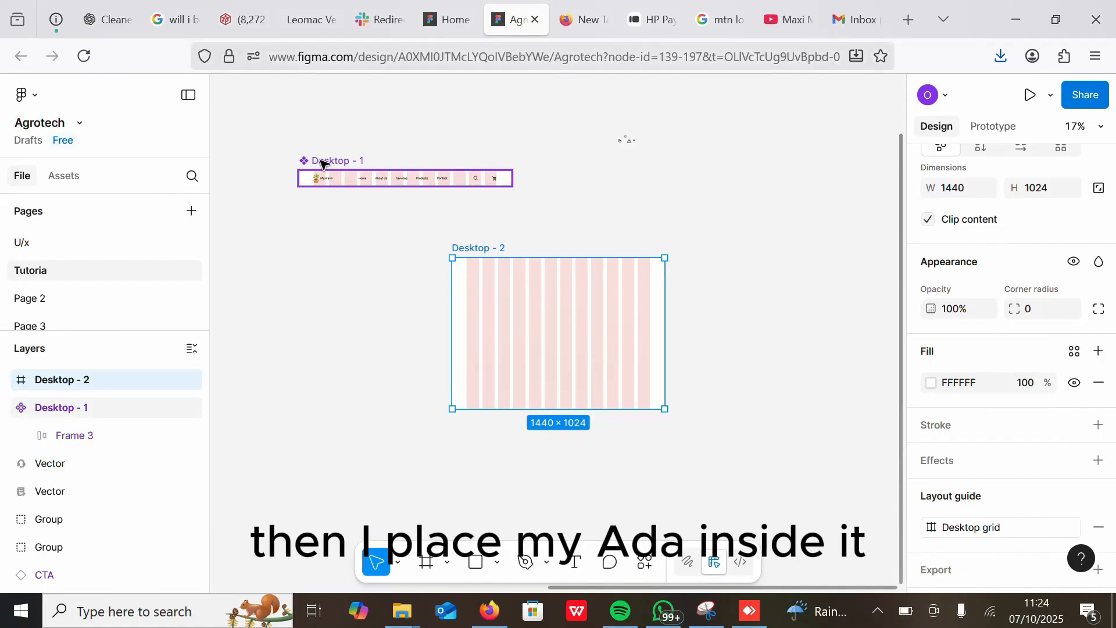
Step: Place the header component at the top of Desktop - 2 and bring it to front
drag(324, 160, 462, 249)
scroll(525, 281, up, 4)
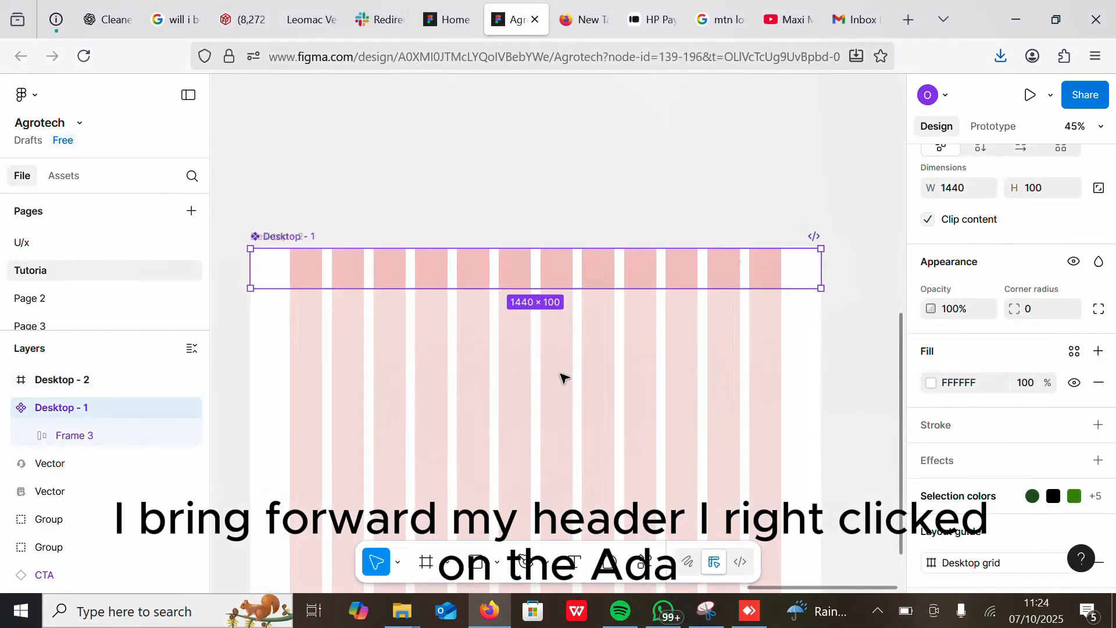
right_click(482, 235)
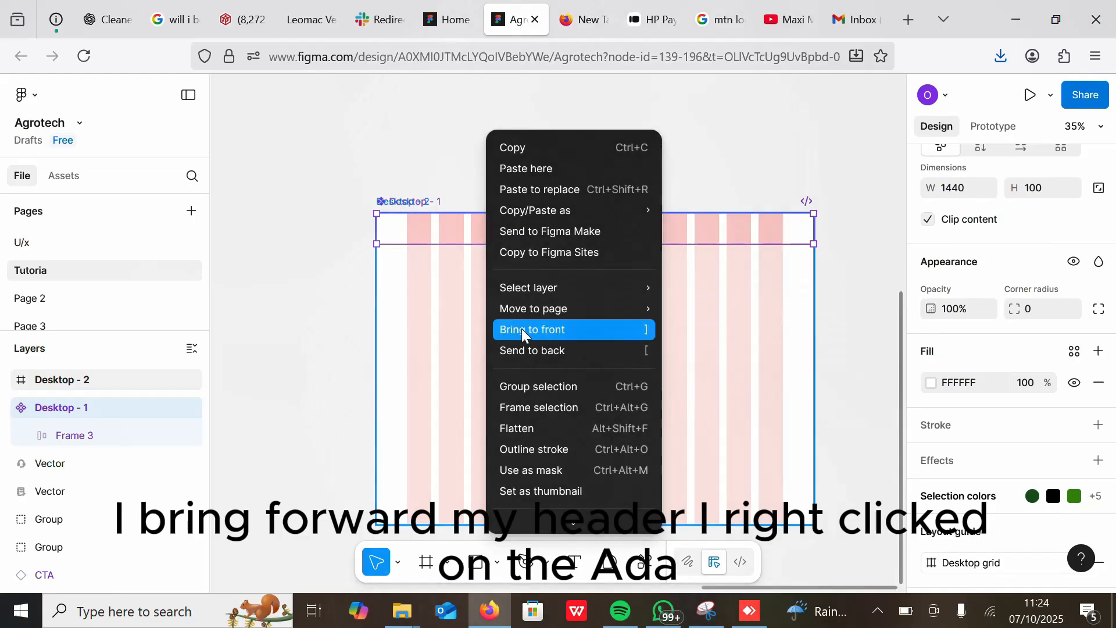
click(521, 329)
click(473, 162)
Step: Insert a crops photo from the Unsplash plugin and close the plugin
scroll(493, 312, down, 4)
scroll(493, 312, up, 4)
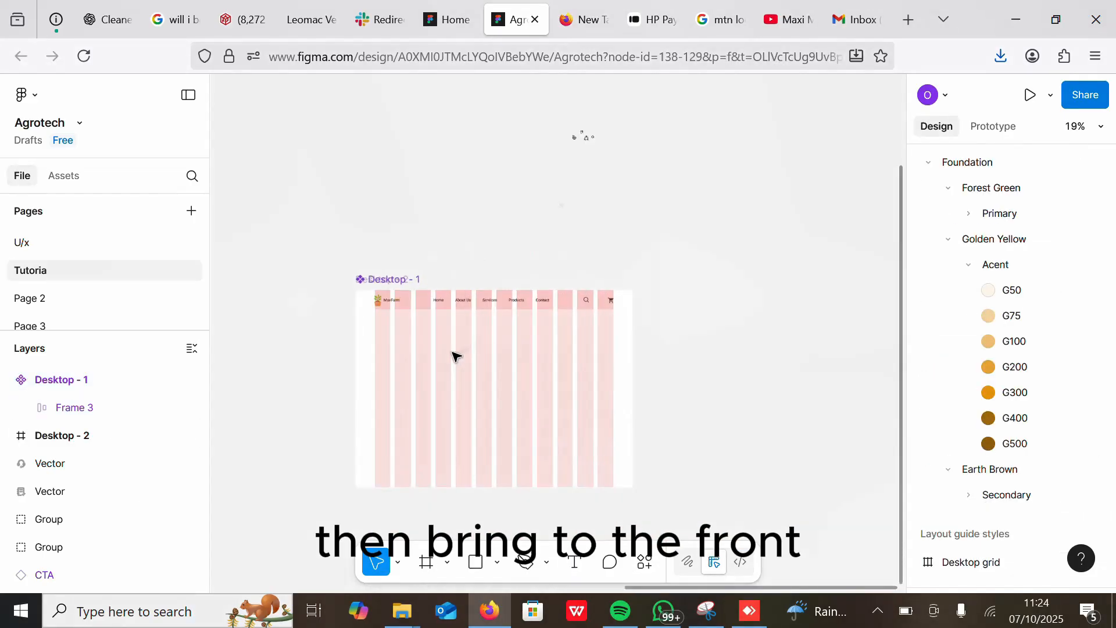
scroll(773, 187, up, 2)
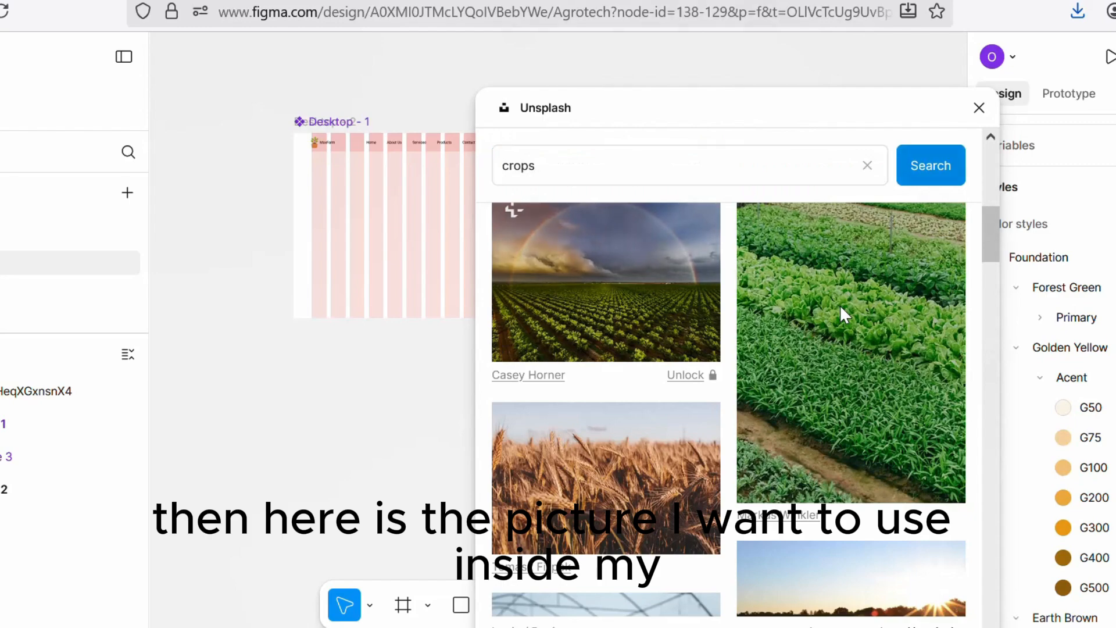
click(843, 311)
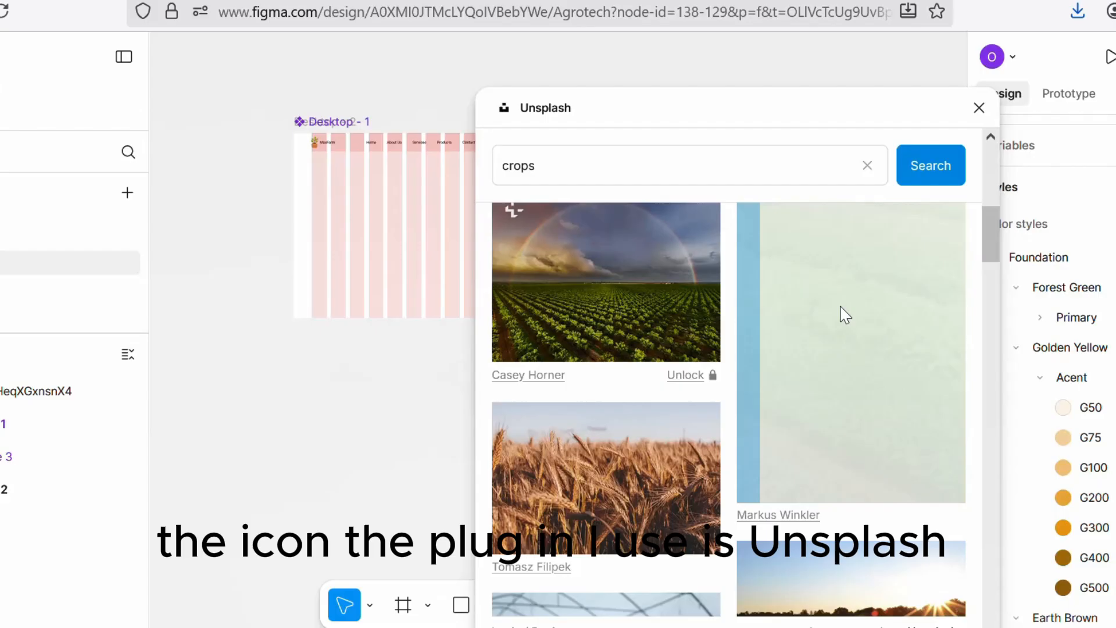
click(979, 110)
Step: Delete the duplicate crops photo and move the remaining one into the desktop frame
click(691, 185)
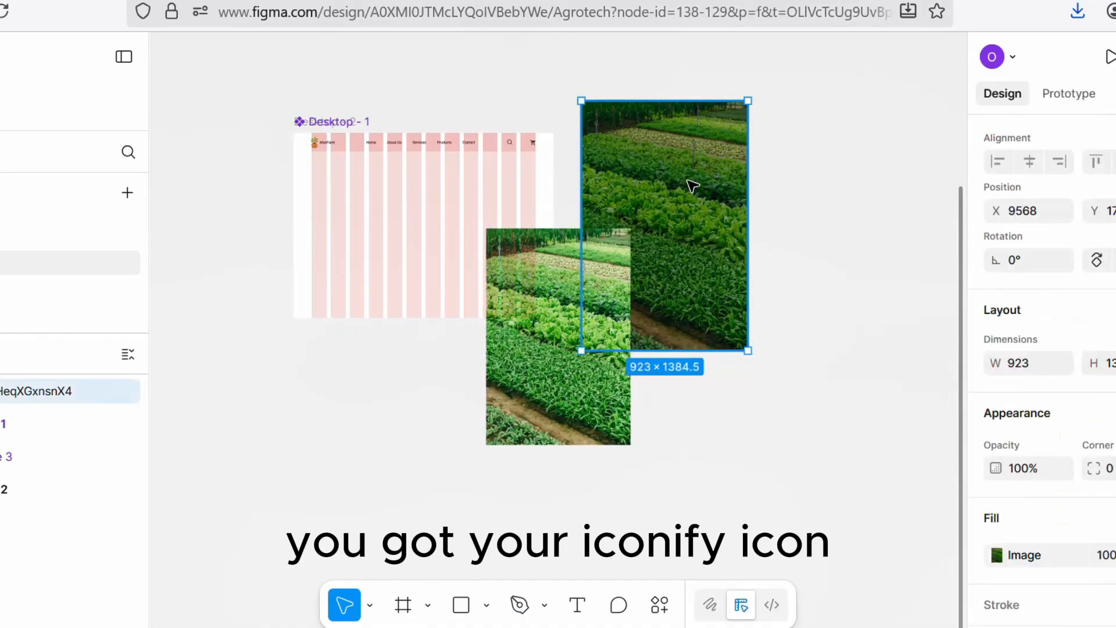
key(Delete)
drag(547, 337, 359, 239)
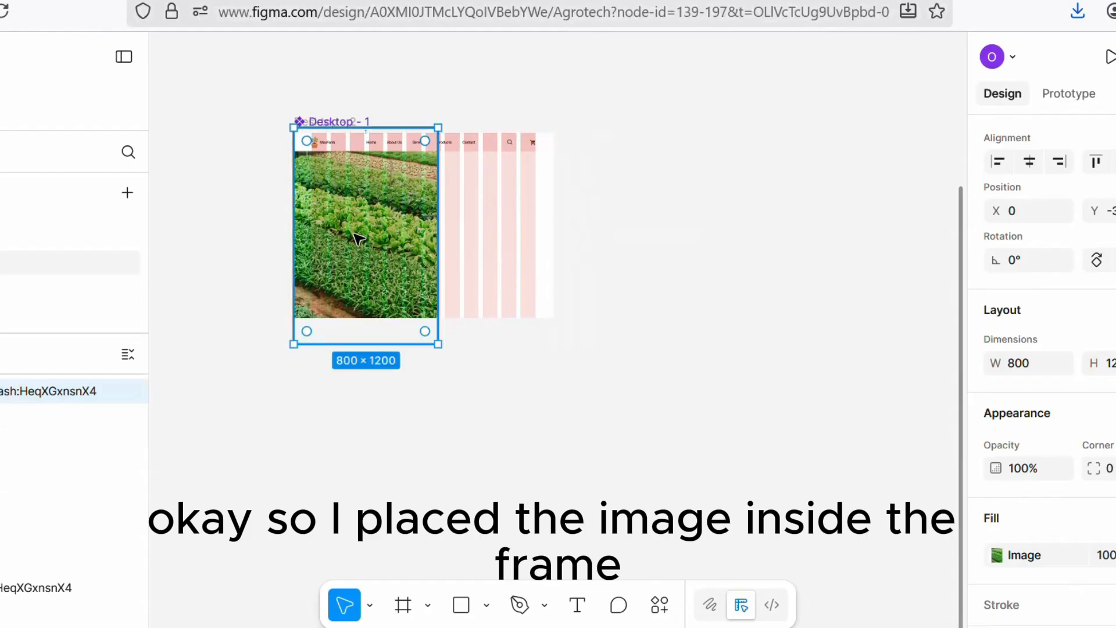
Step: Enlarge the crops photo with the Scale tool to about 1484 px wide and move it up to fill the top of the frame
key(k)
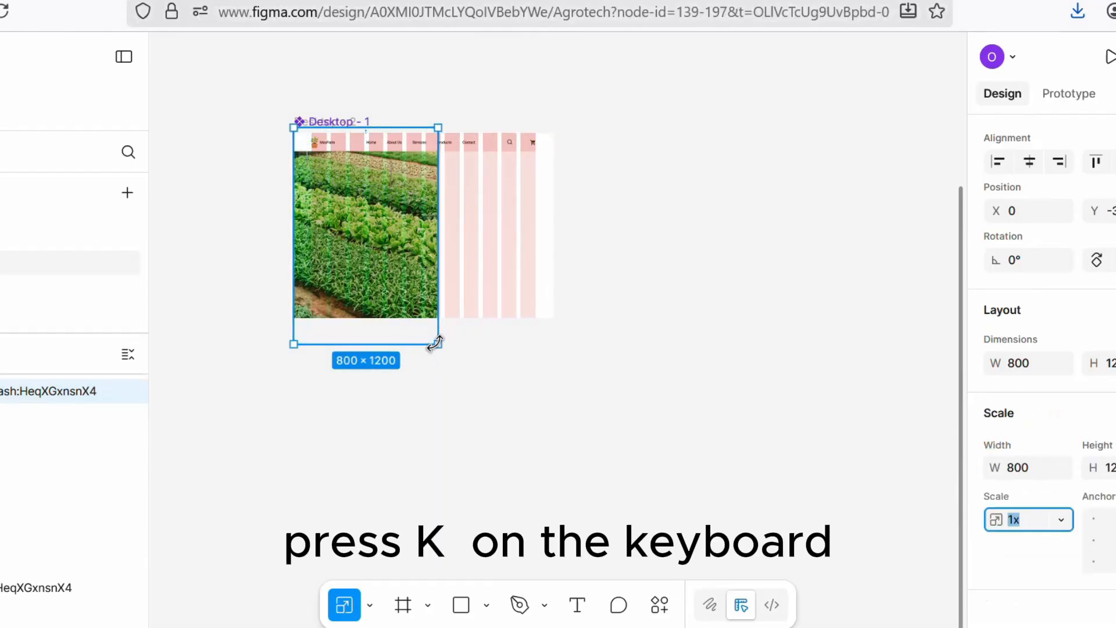
drag(434, 343, 553, 343)
scroll(553, 343, up, 3)
scroll(626, 287, up, 3)
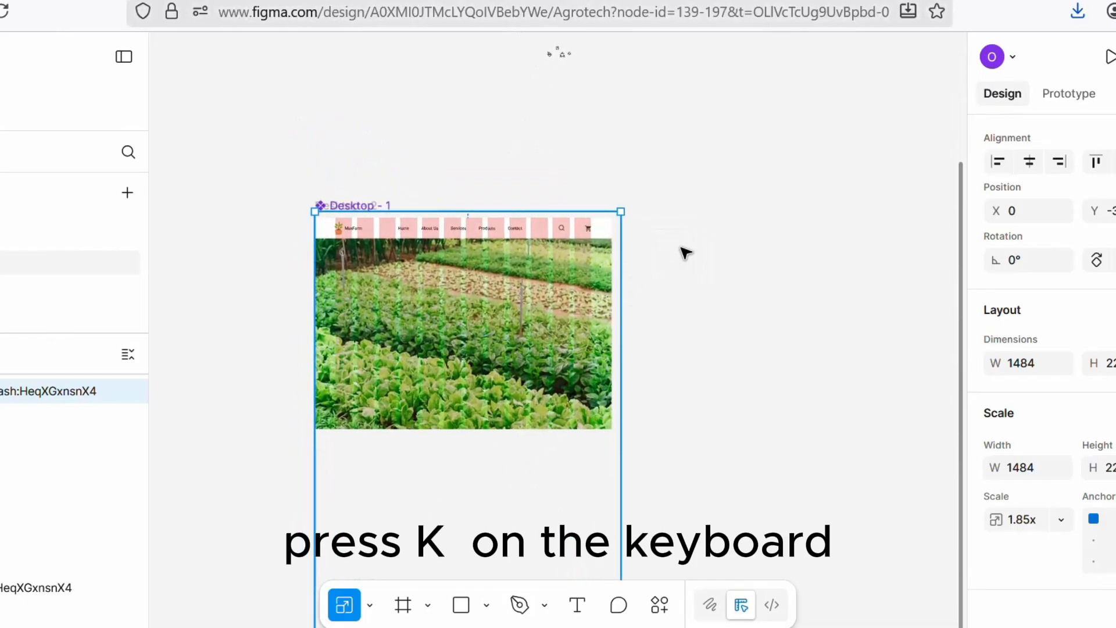
drag(469, 498, 478, 439)
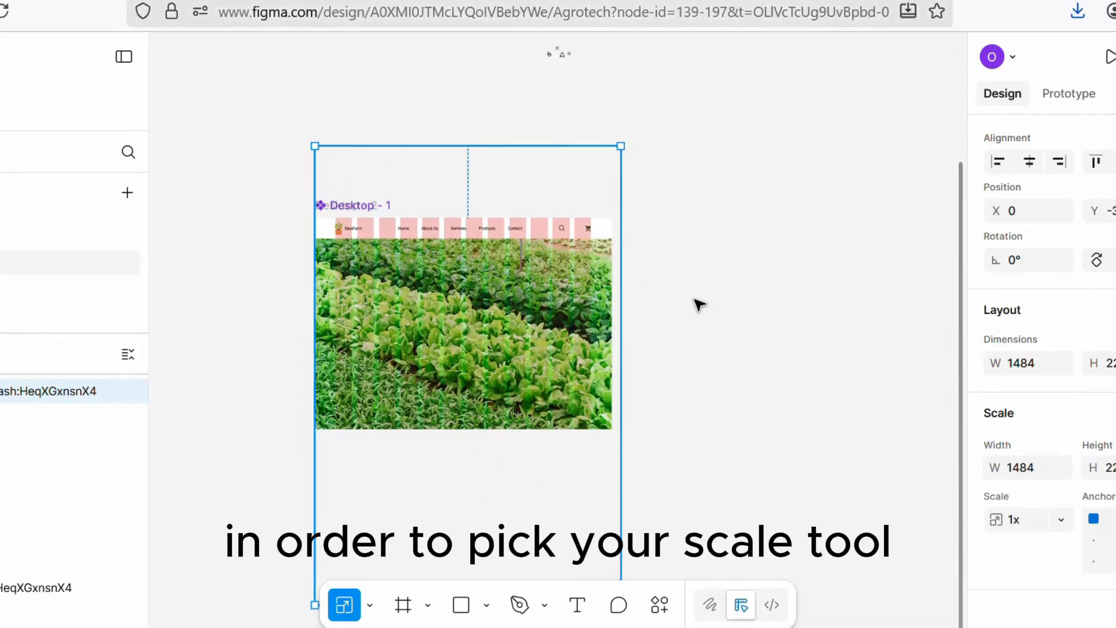
Step: Nudge the crops photo left to X -19
key(Left)
key(Left)
key(Left)
key(Left)
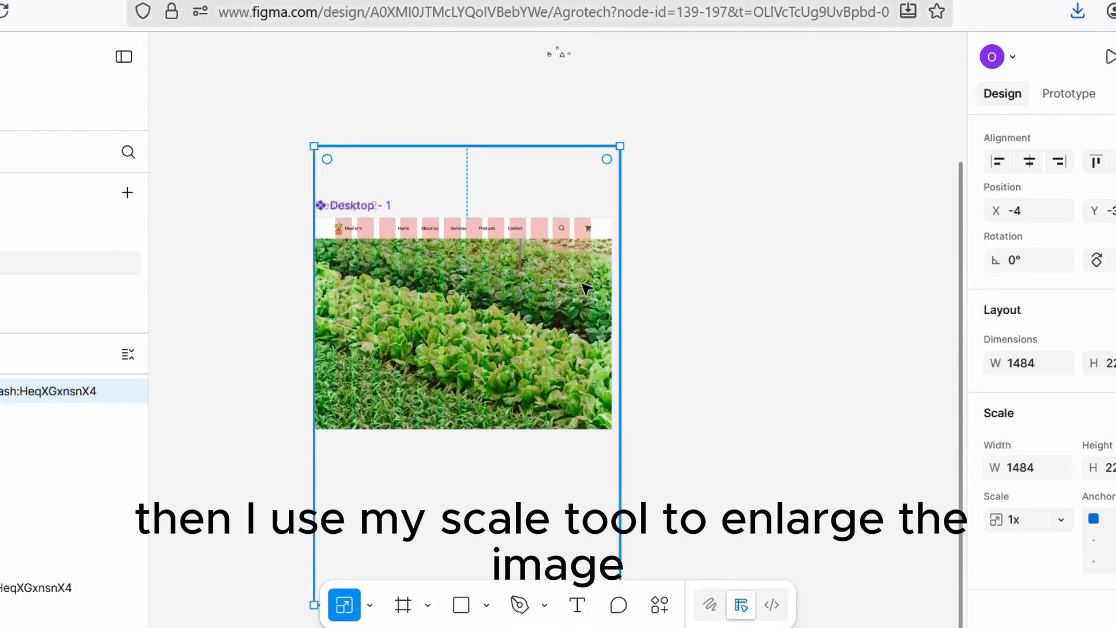
key(Left)
key(Left)
key(Left)
key(Left)
key(Left)
key(Left)
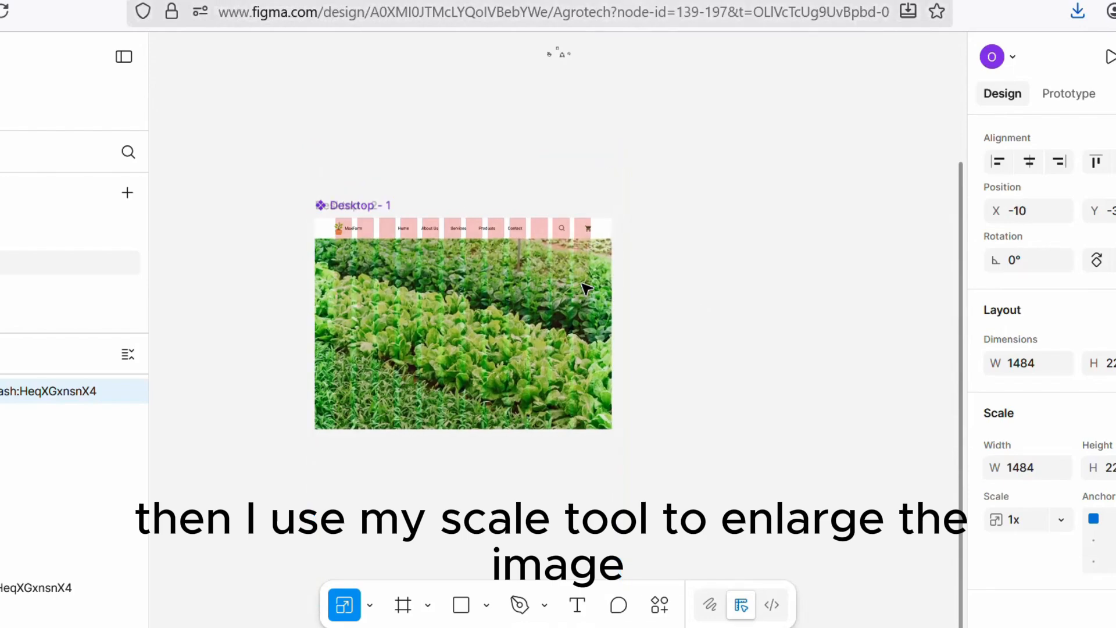
key(Left)
key(Left)
key(Left)
key(Left)
key(Left)
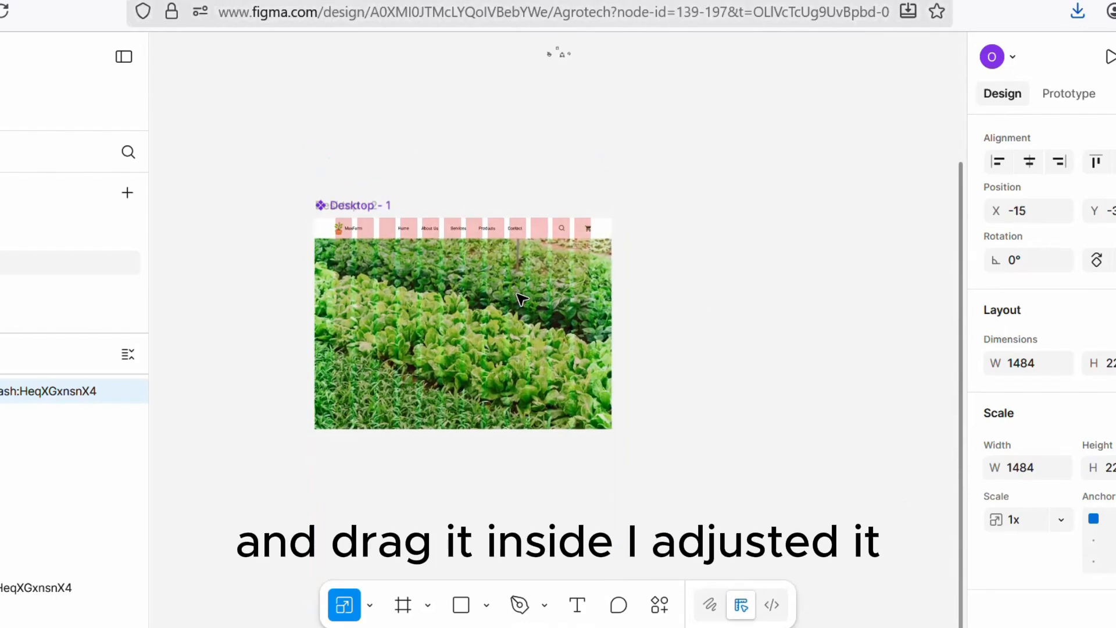
key(Left)
key(Left)
key(Left)
key(Left)
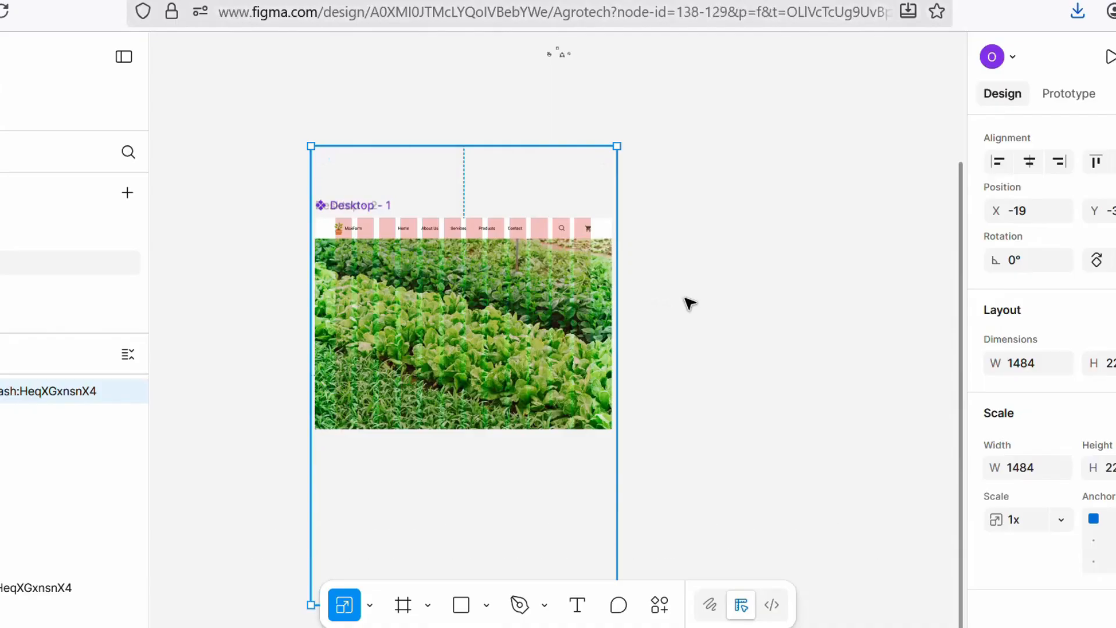
Step: Lower the exposure of the crops photo's image fill to darken it
click(690, 304)
double_click(526, 320)
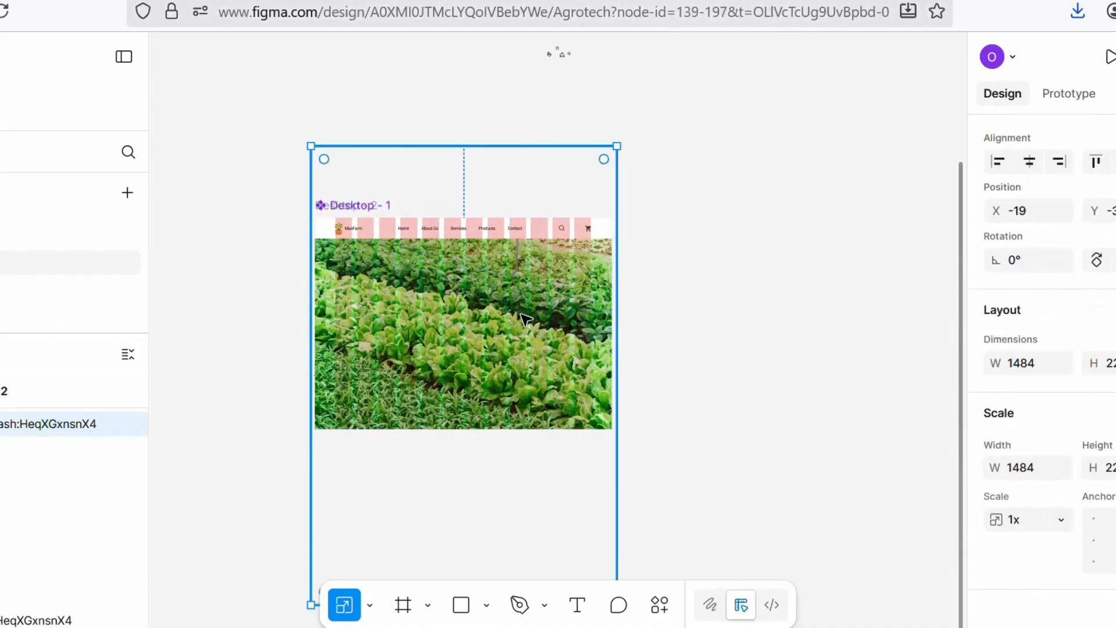
key(v)
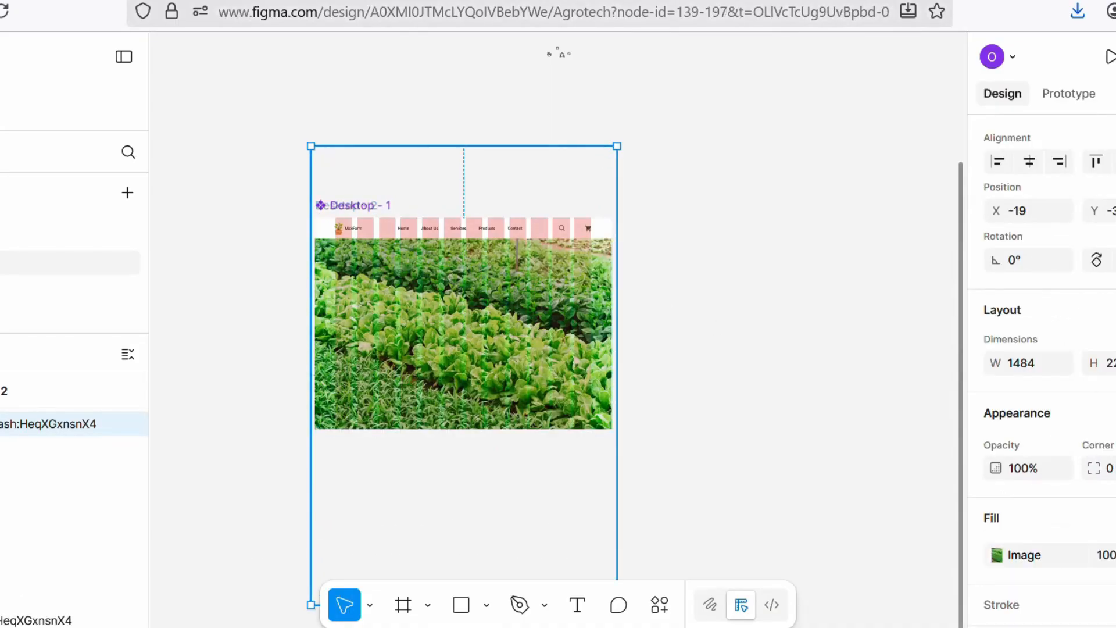
click(998, 557)
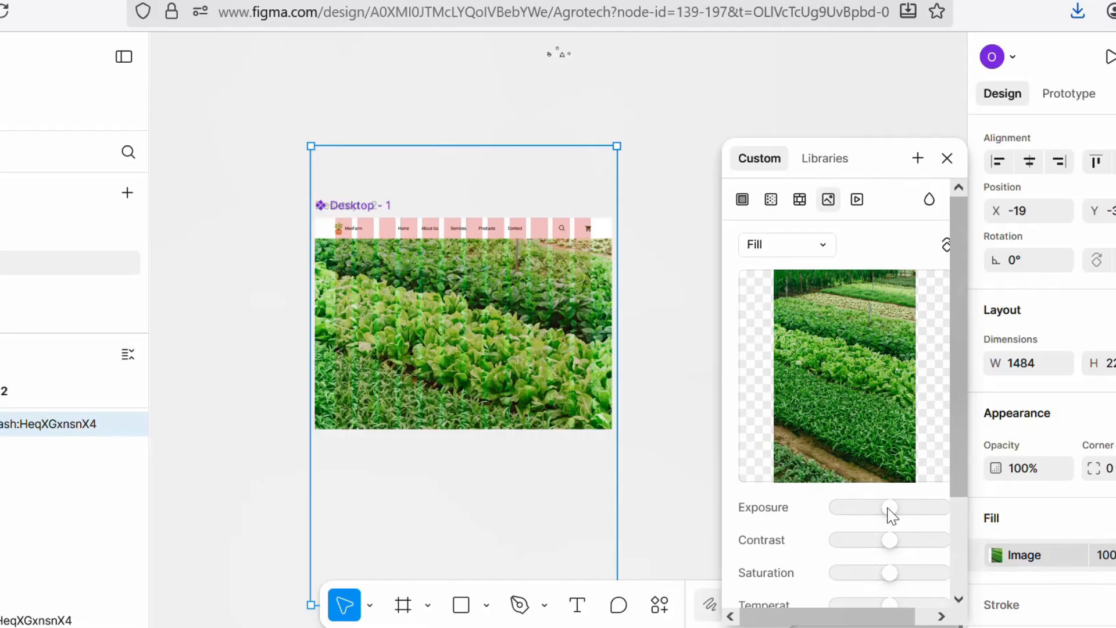
drag(890, 508, 871, 508)
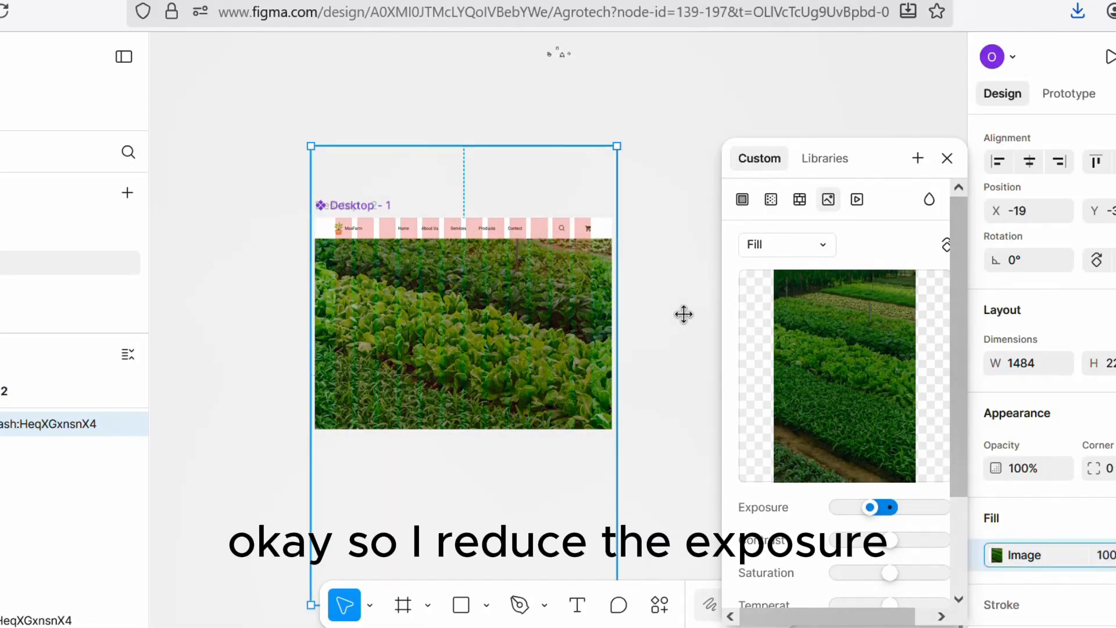
click(948, 160)
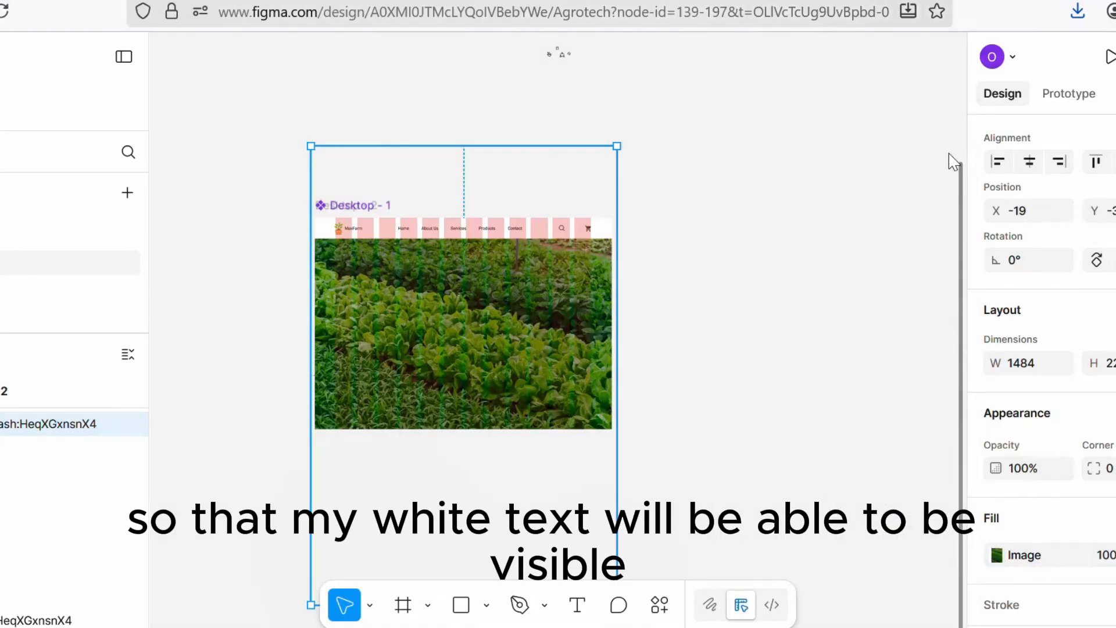
Step: Create a text layer below the frame reading "From Out farms to Your le" and start a new line
click(269, 250)
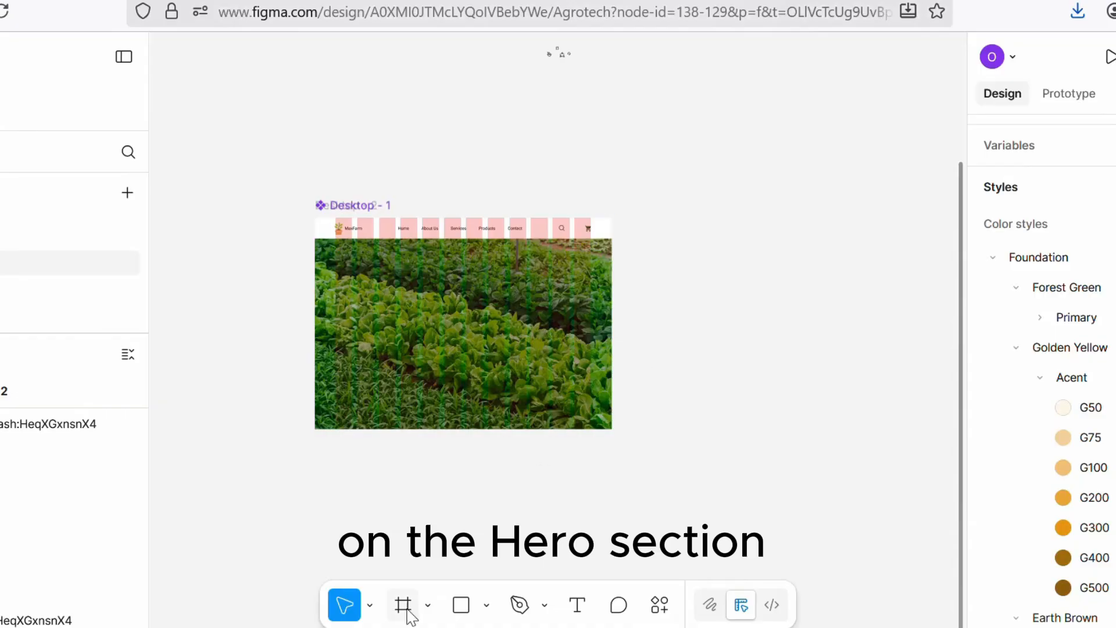
click(578, 604)
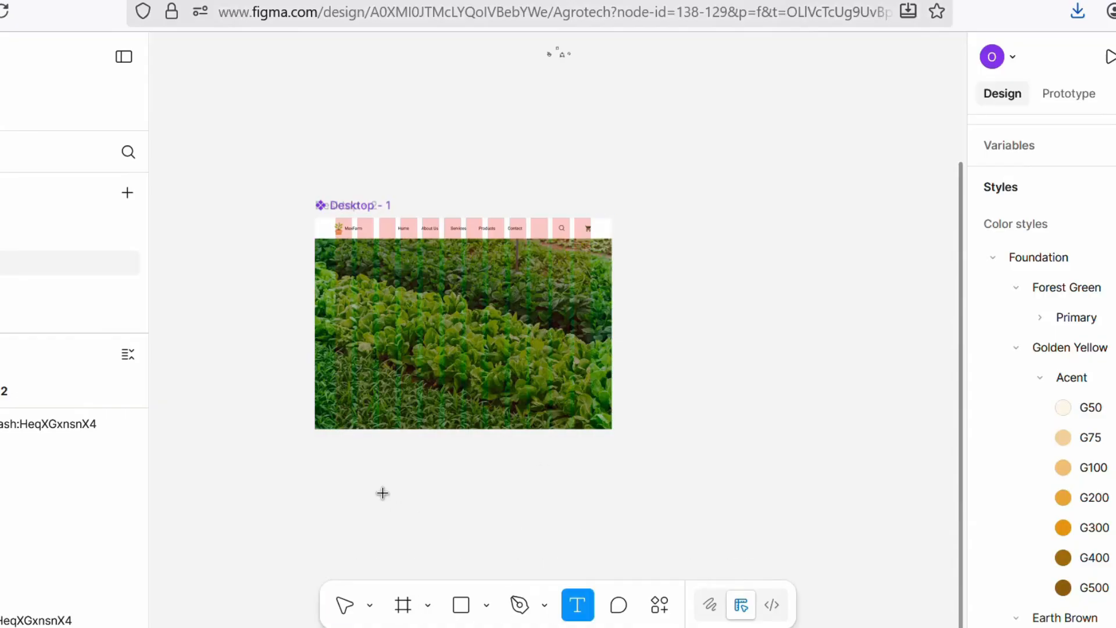
click(382, 493)
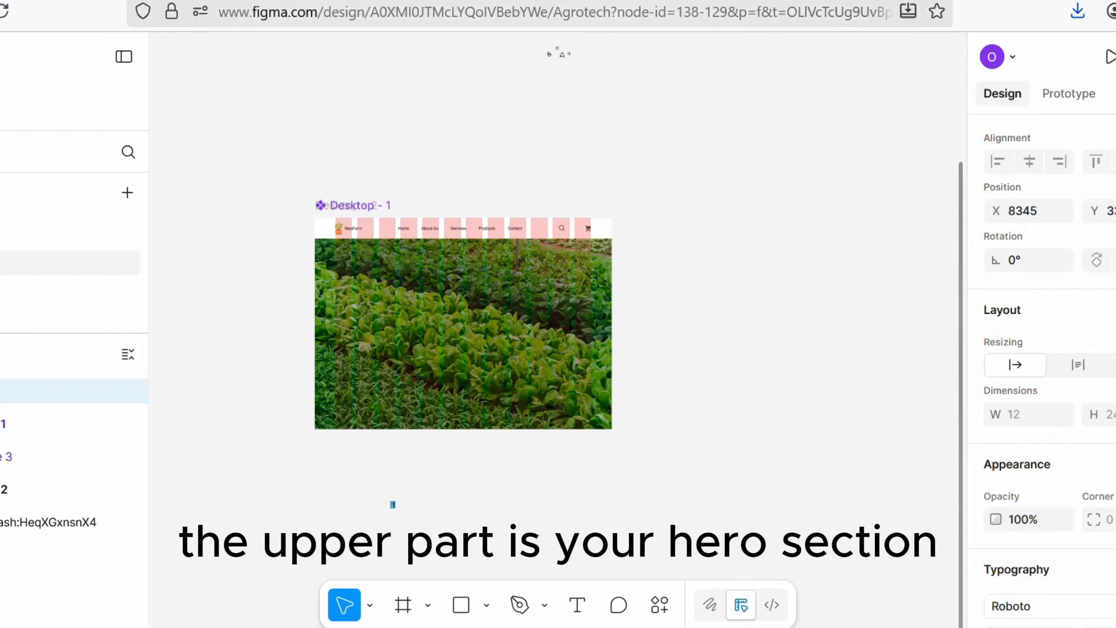
key(BackSpace)
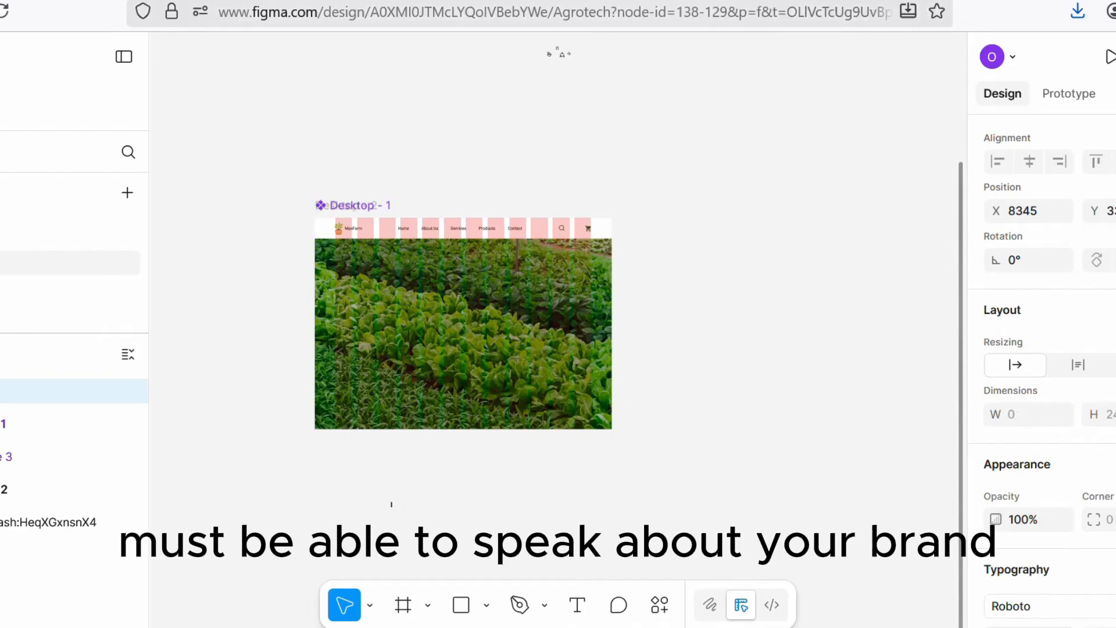
text(E)
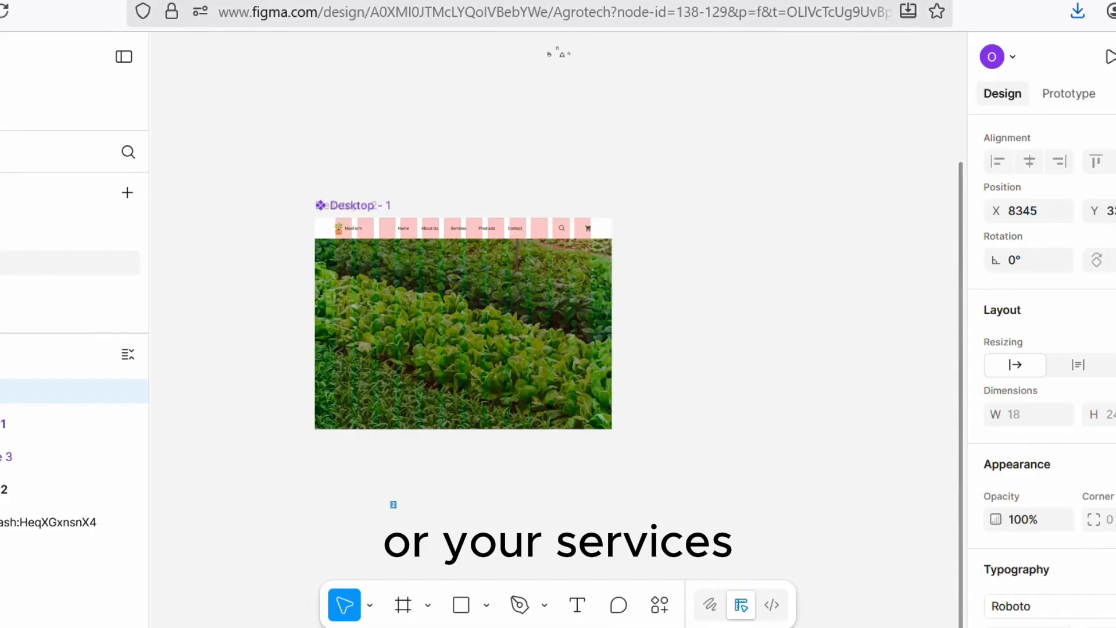
text(rom)
scroll(498, 525, up, 6)
scroll(530, 518, left, 3)
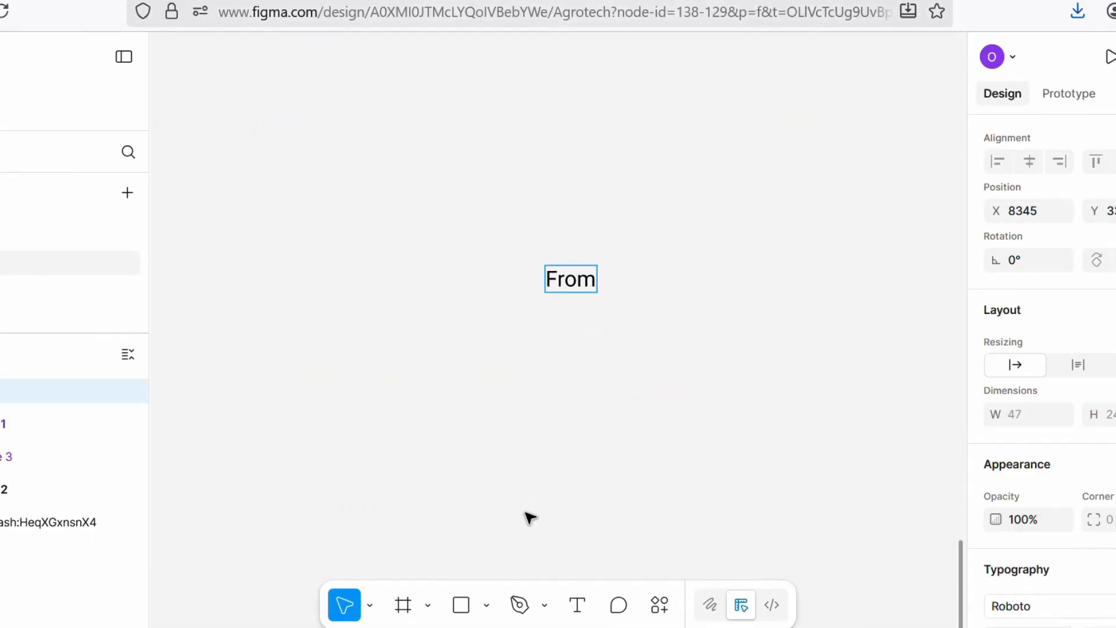
text(Out)
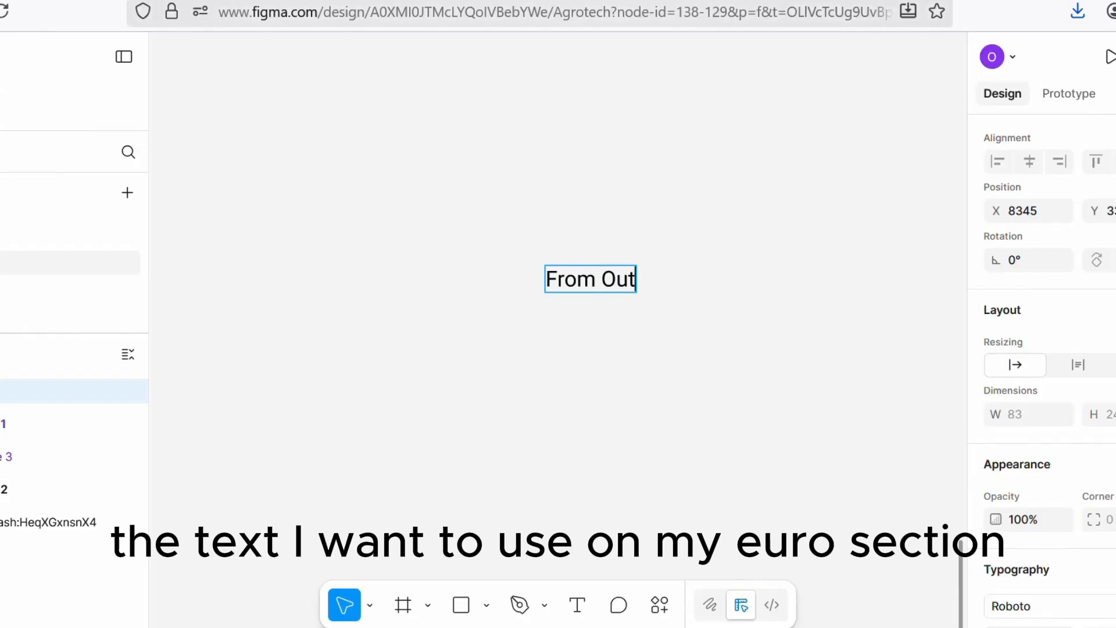
text( farms)
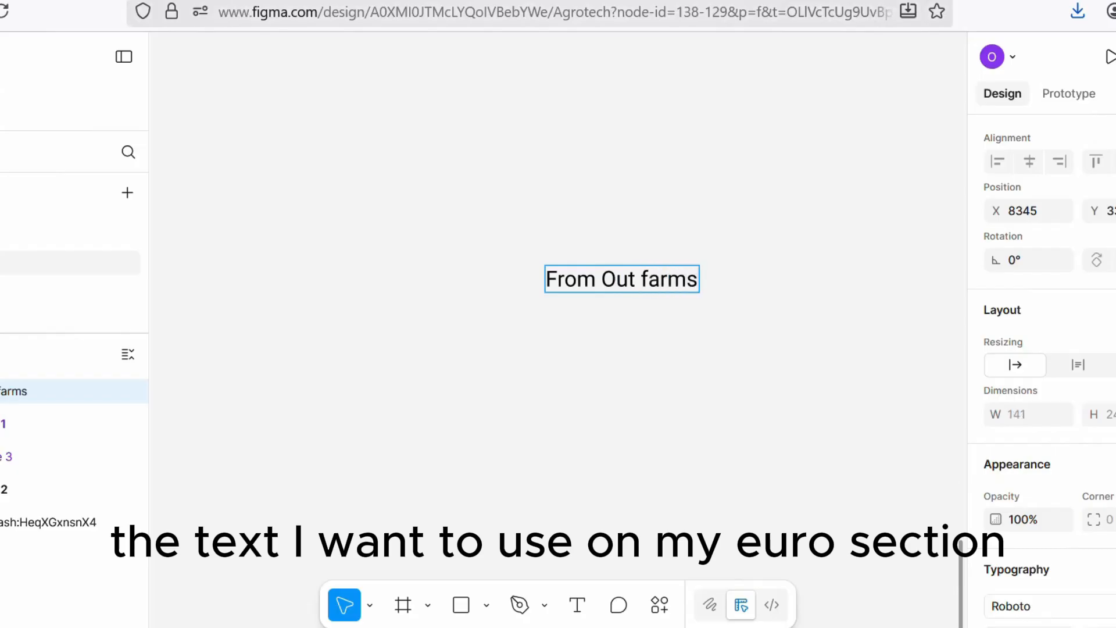
text( to)
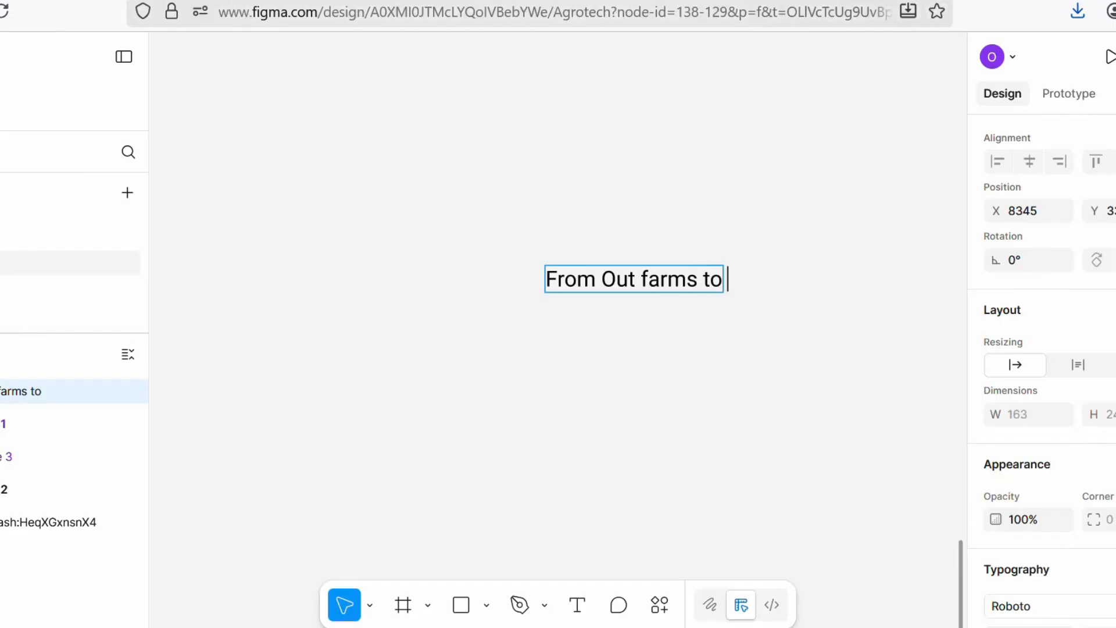
text( Your)
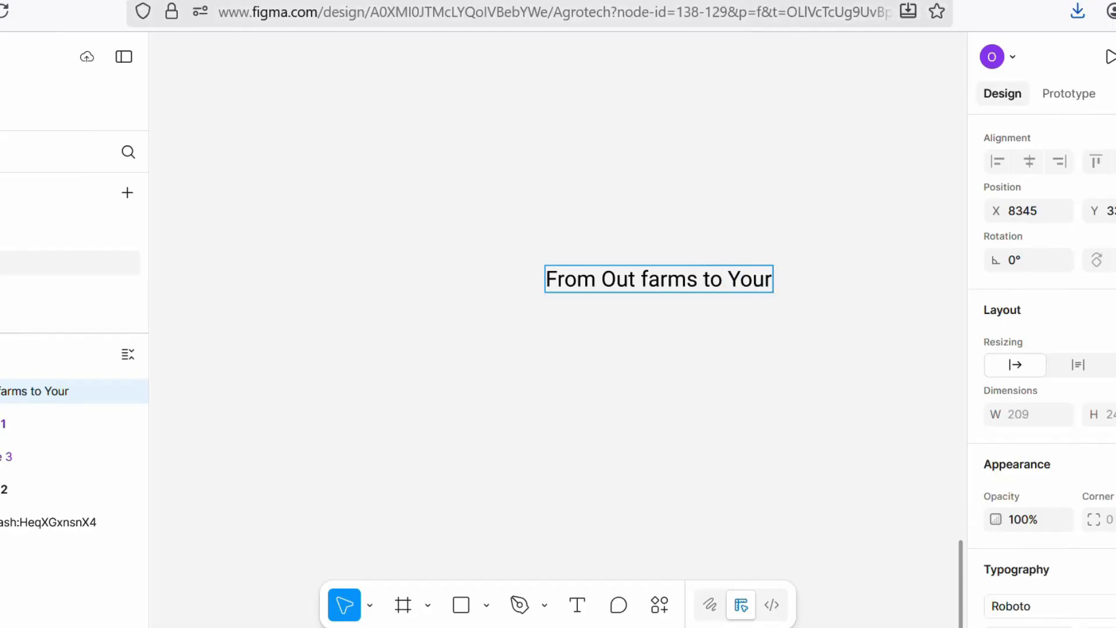
text( le)
key(Return)
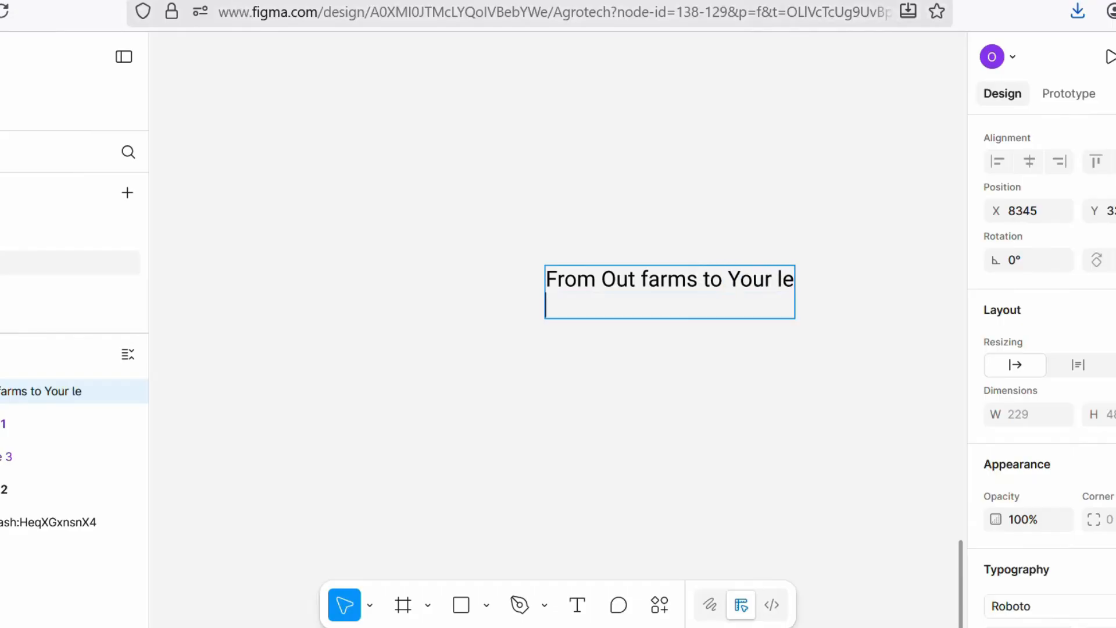
Step: Type the second line of the heading: "Fresh, Fast, and Fair"
text(Fresh)
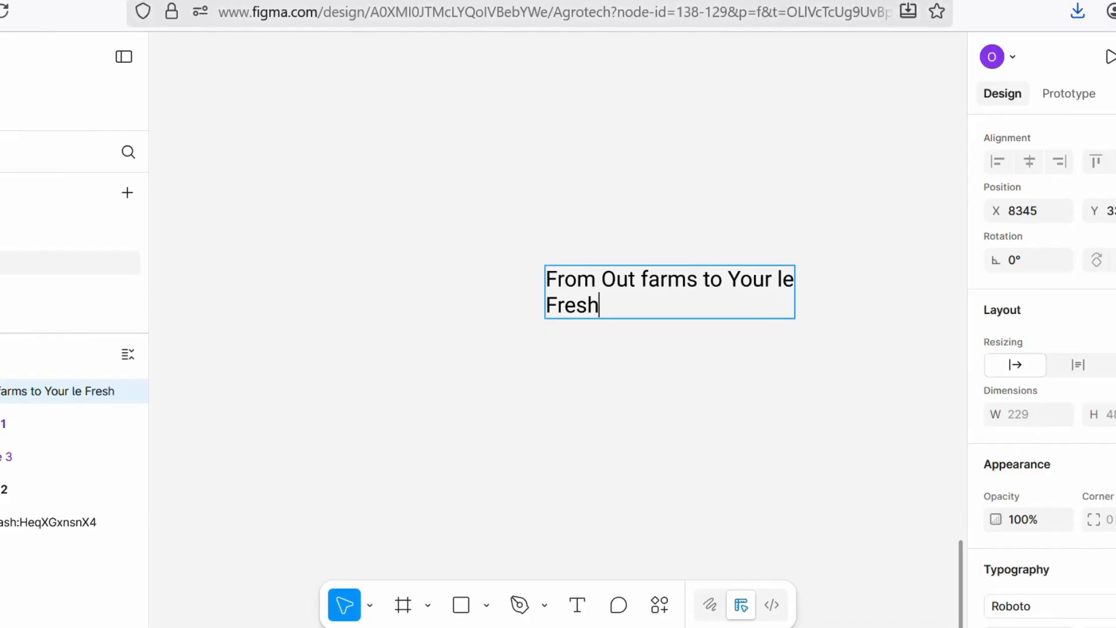
text(, Fast)
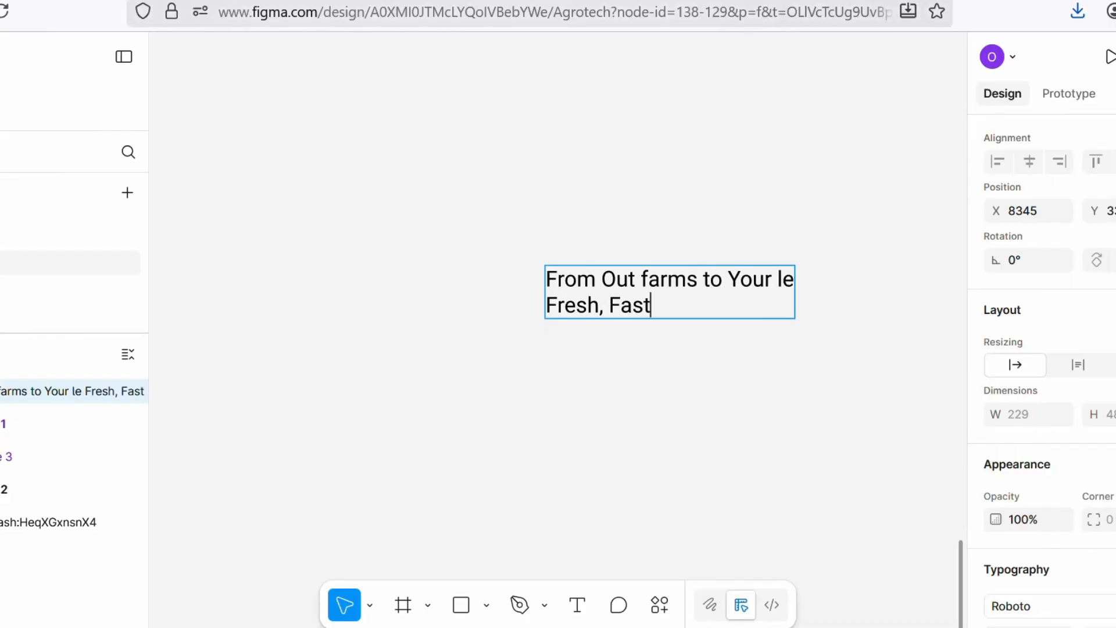
text(,)
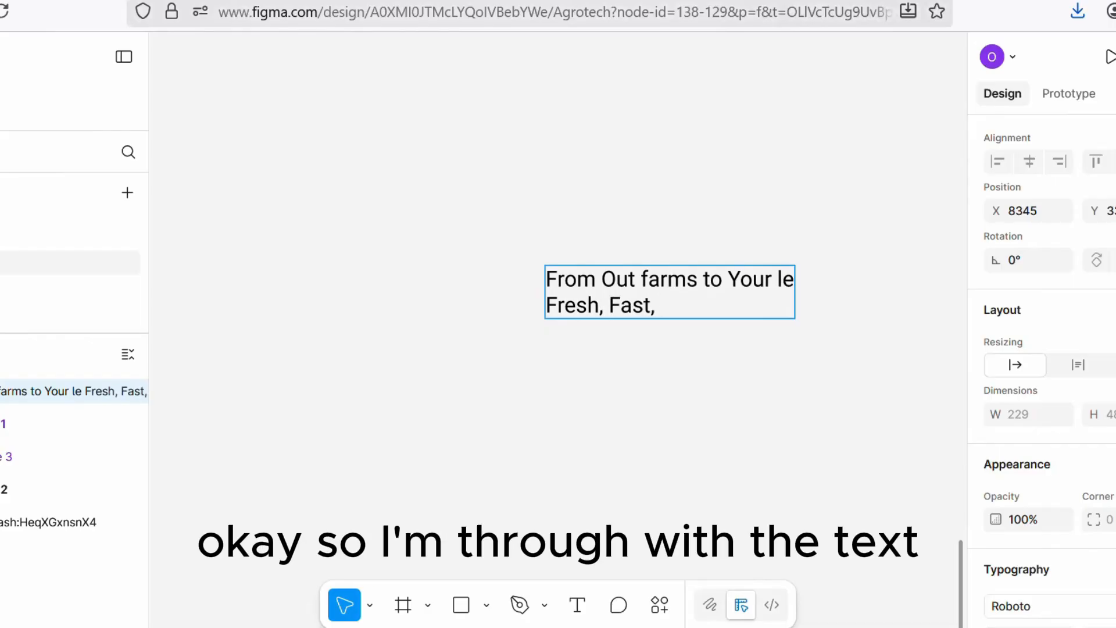
text( and Fair)
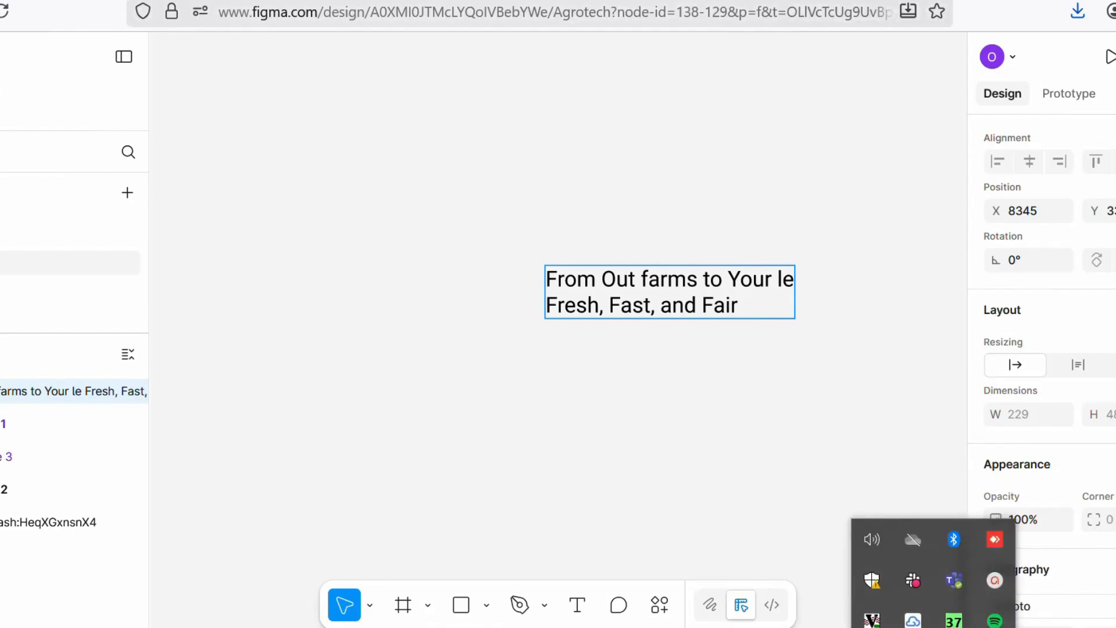
click(991, 577)
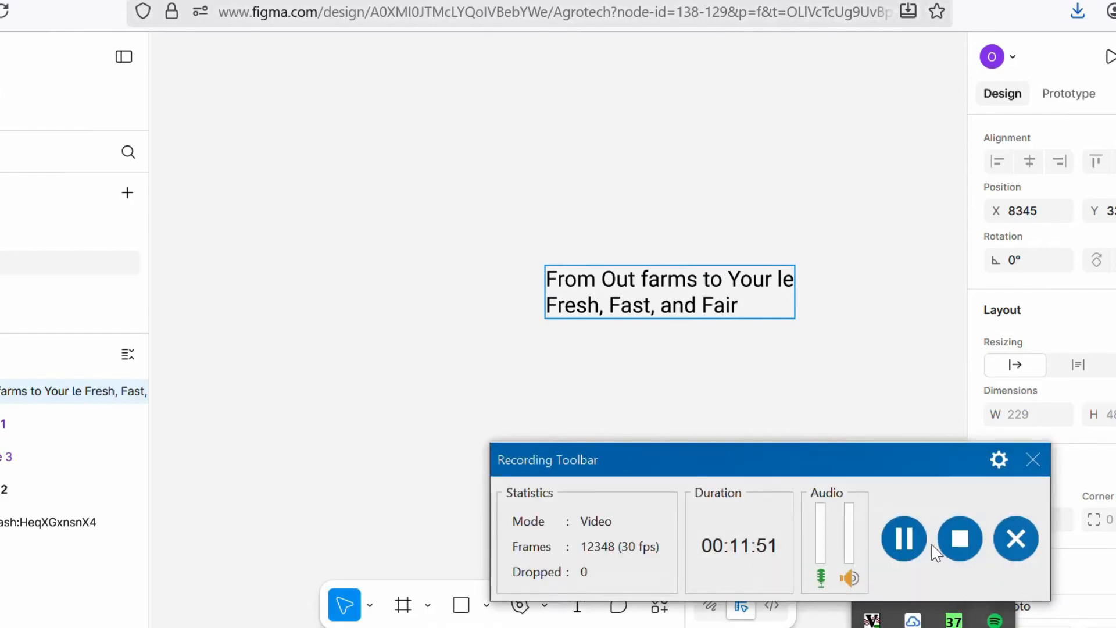
click(903, 538)
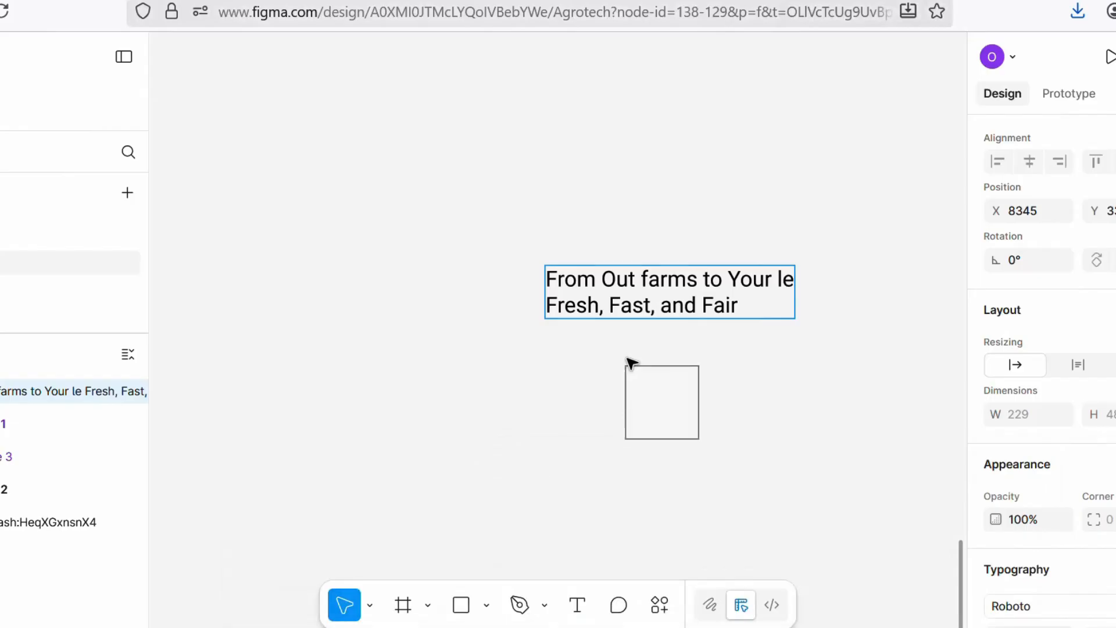
Step: Move the heading text onto the hero photo inside the frame and set its font size to 64
scroll(628, 361, down, 5)
scroll(662, 310, left, 1)
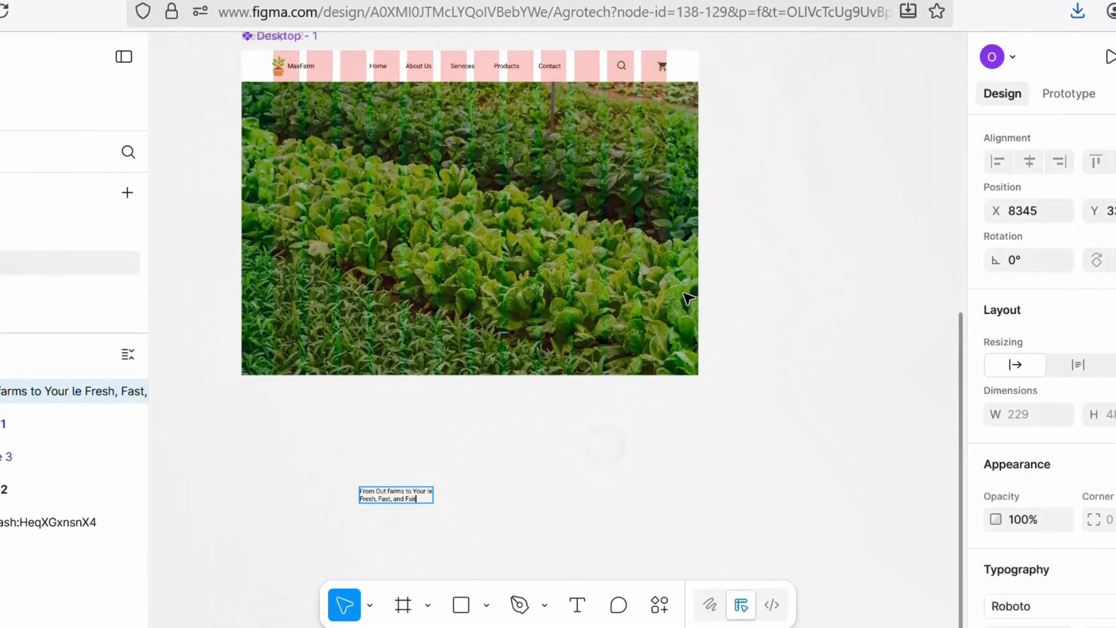
click(459, 522)
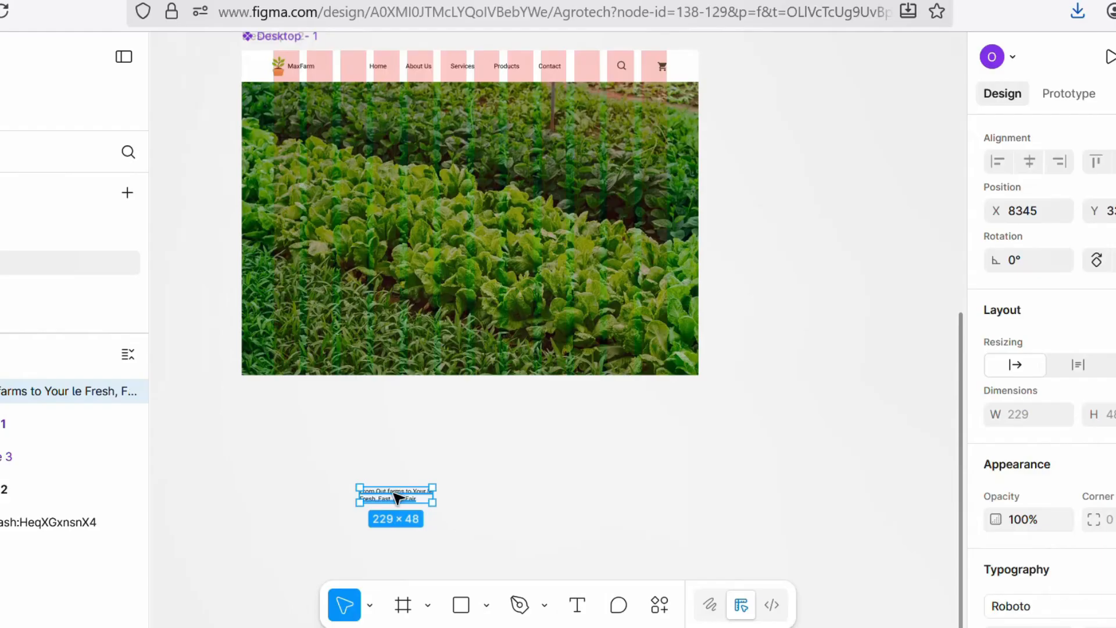
drag(400, 501, 455, 201)
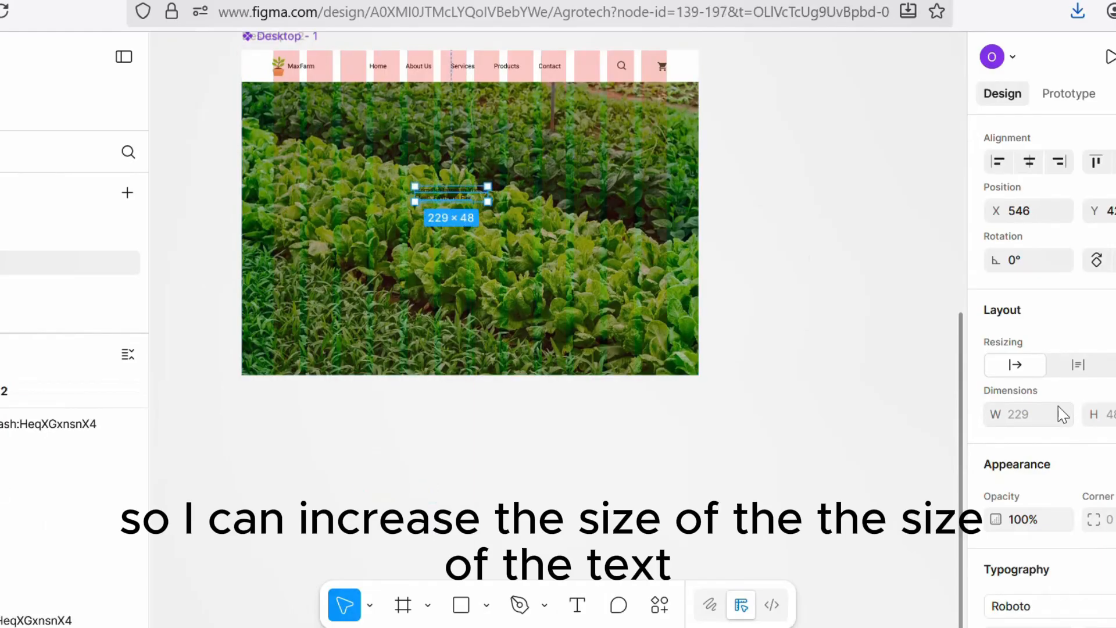
scroll(1042, 372, down, 6)
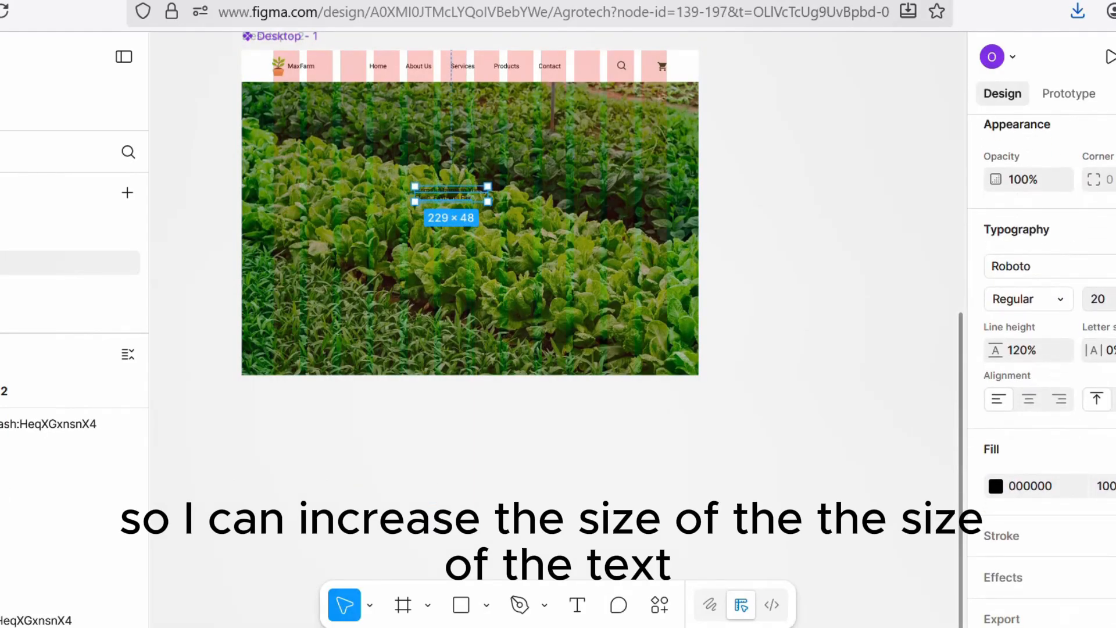
click(1115, 298)
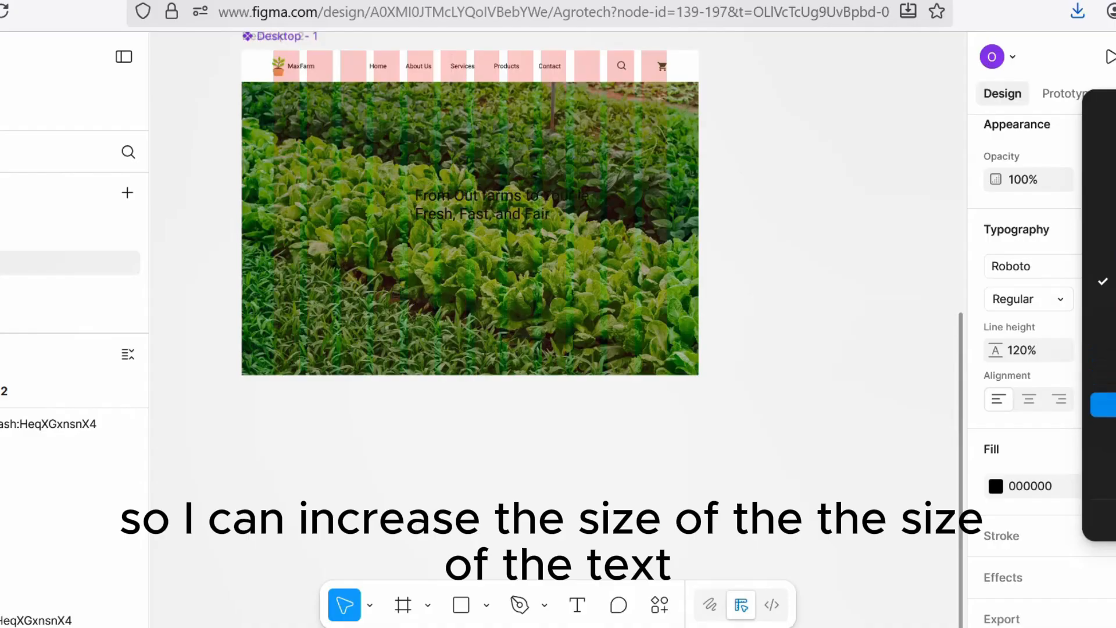
click(1103, 429)
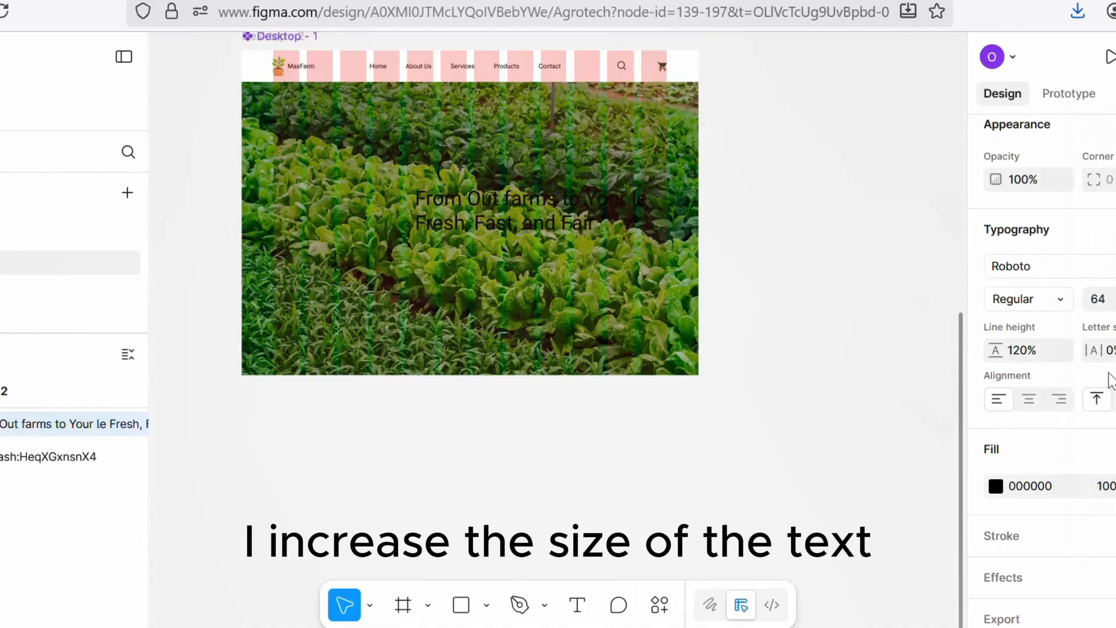
Step: Set the heading's weight to Bold and centre-align it, positioning it in the middle of the hero photo
click(1045, 301)
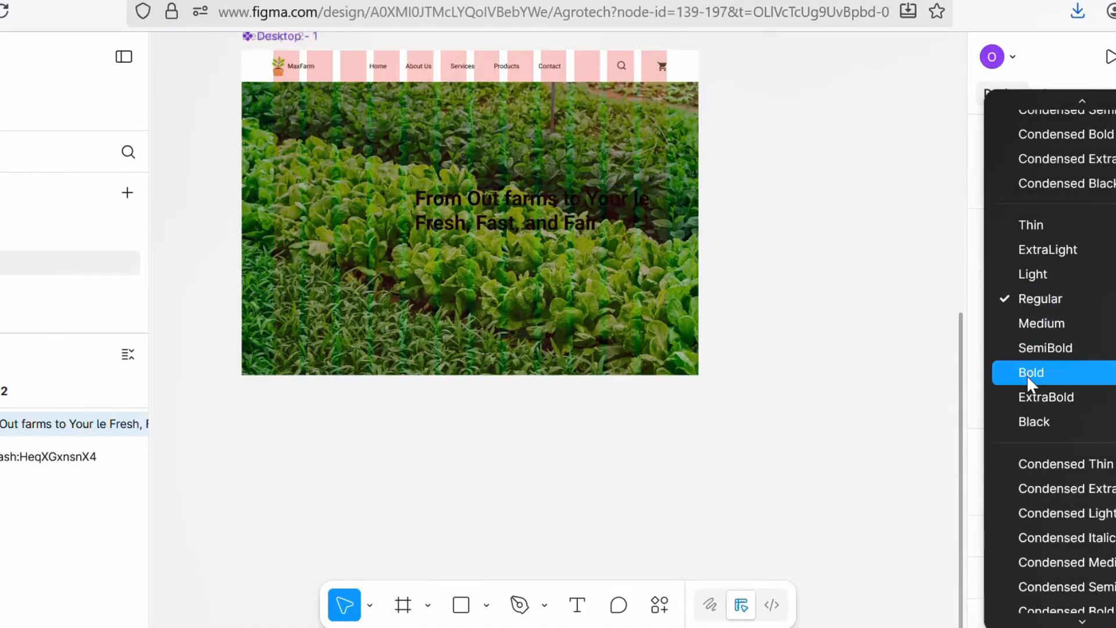
click(1029, 373)
drag(494, 198, 432, 175)
click(1029, 400)
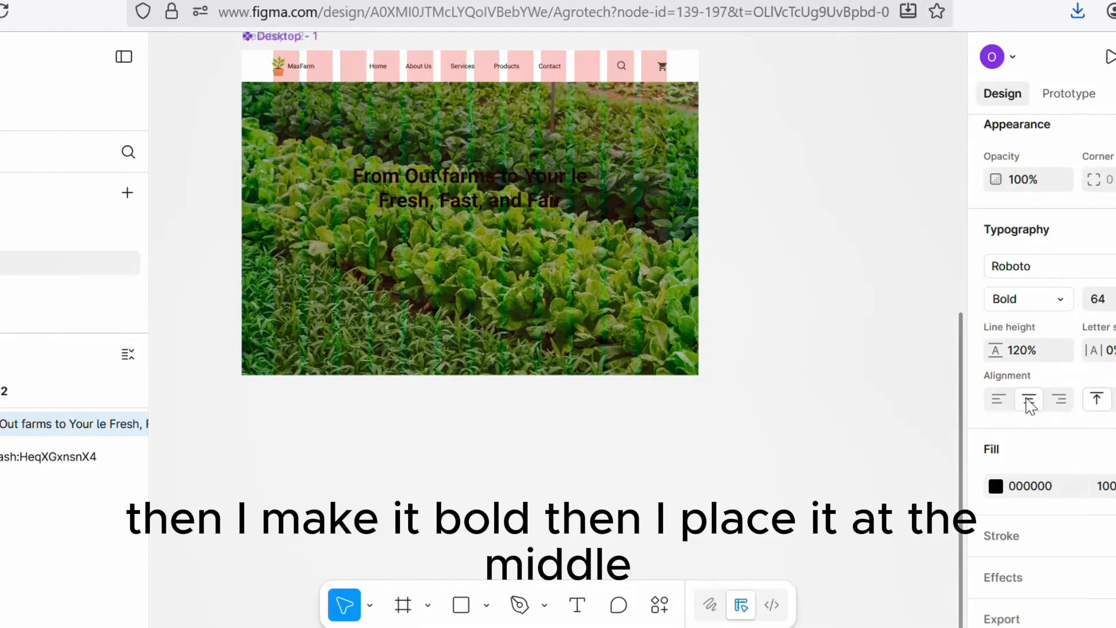
Step: Change the heading's fill colour to white, FFFFFD
click(996, 487)
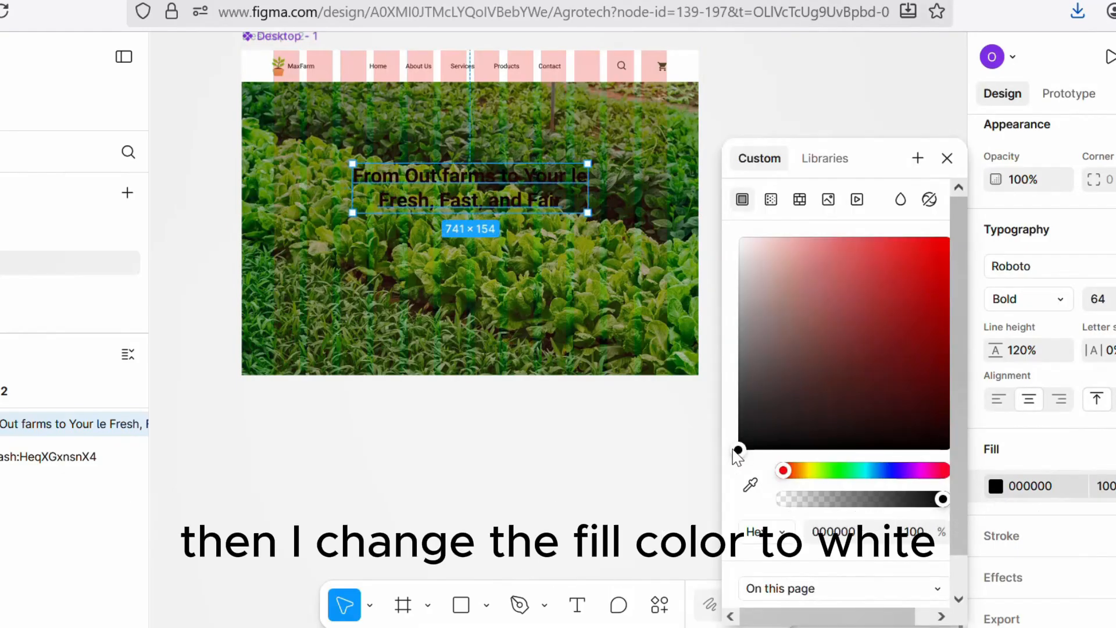
drag(771, 383, 740, 235)
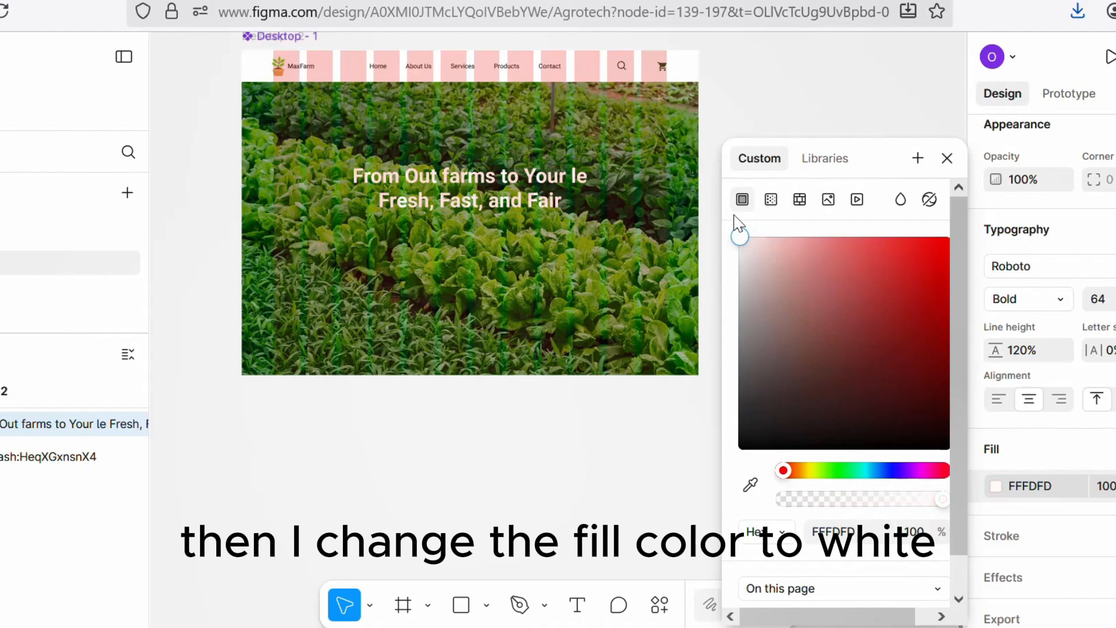
click(752, 70)
Step: Duplicate the heading text layer and move the copy below the hero frame
click(483, 187)
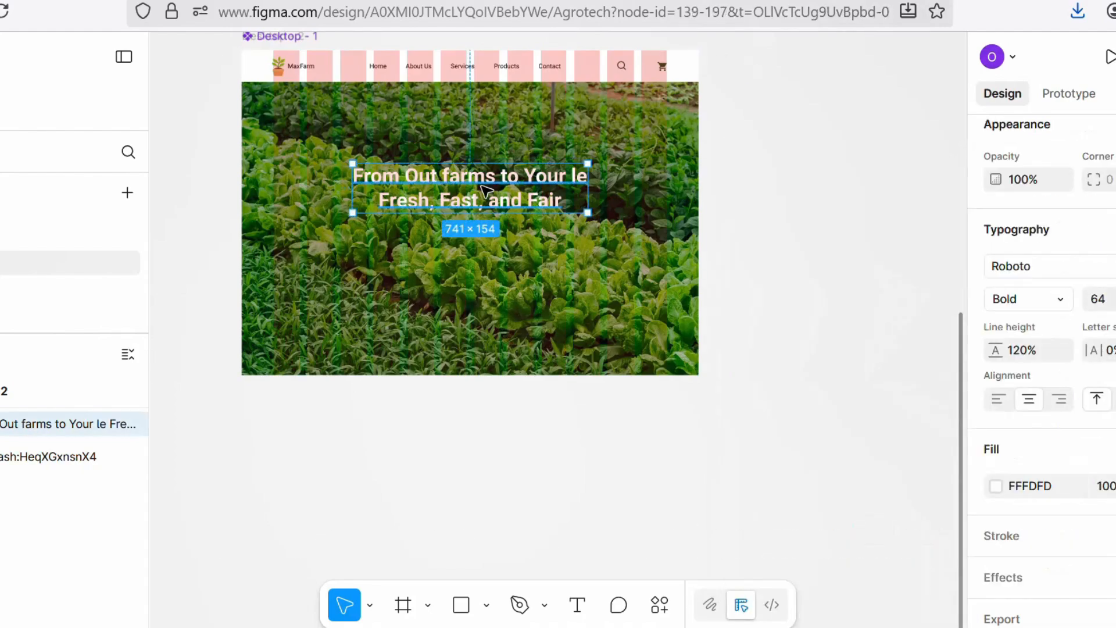
scroll(487, 192, up, 3)
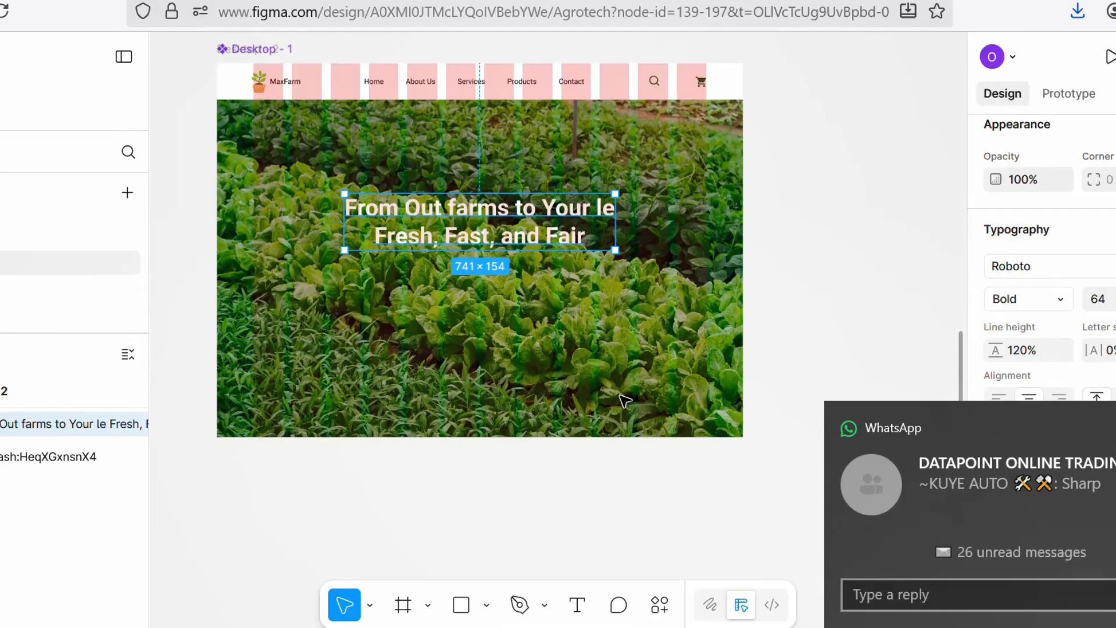
click(785, 237)
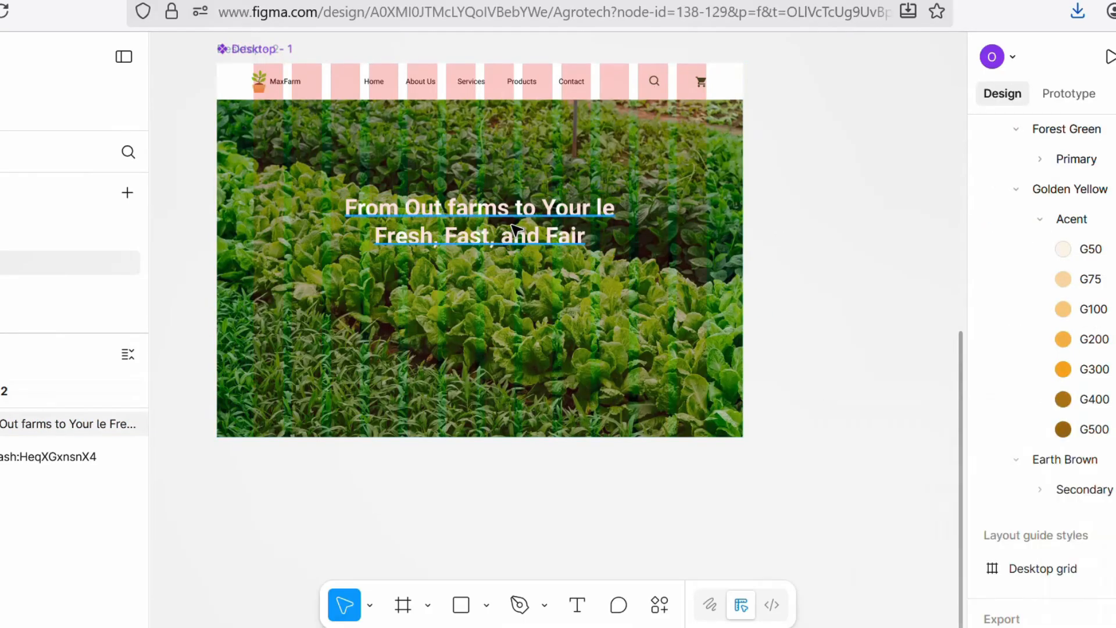
click(517, 228)
key(ctrl+d)
drag(513, 226, 509, 502)
Step: Replace the copy's text with "We connect hardworking farmers with families who value"
double_click(509, 502)
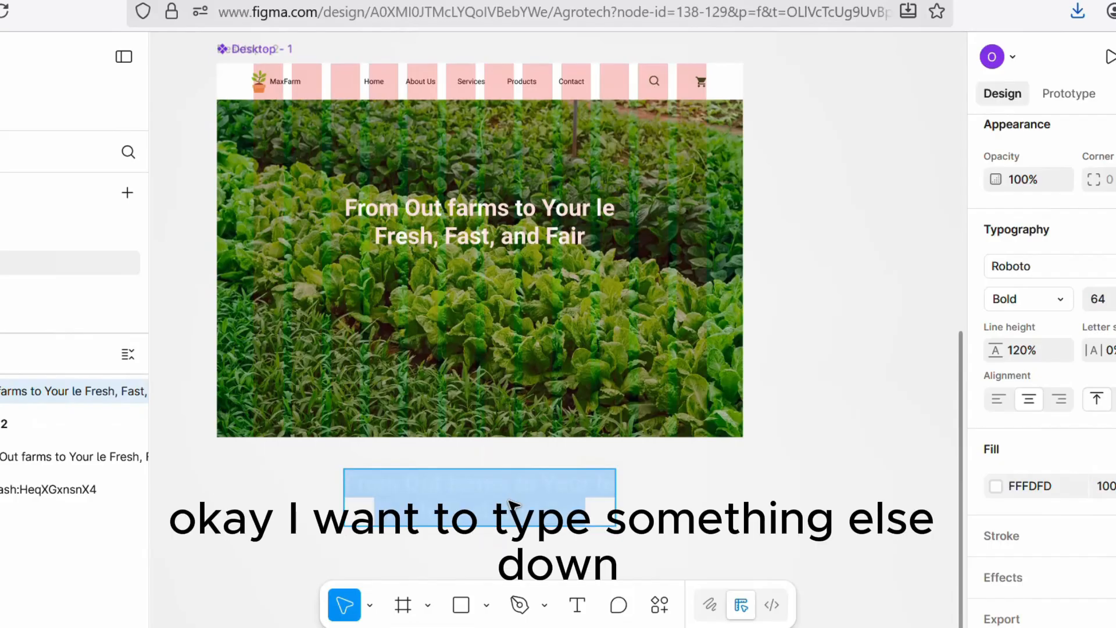
text(We)
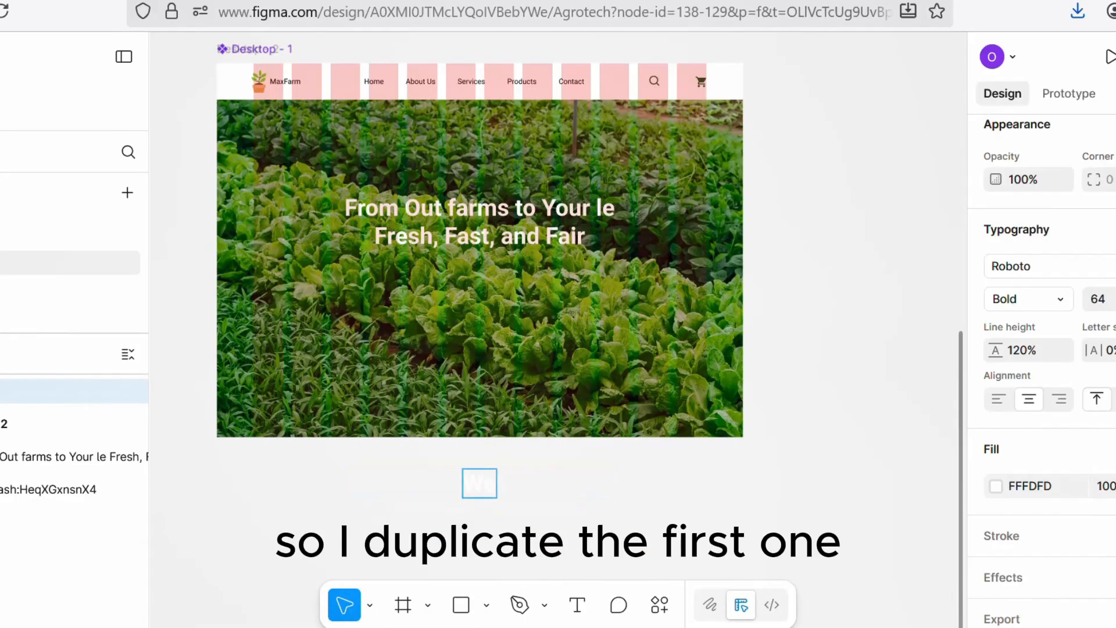
text( connect)
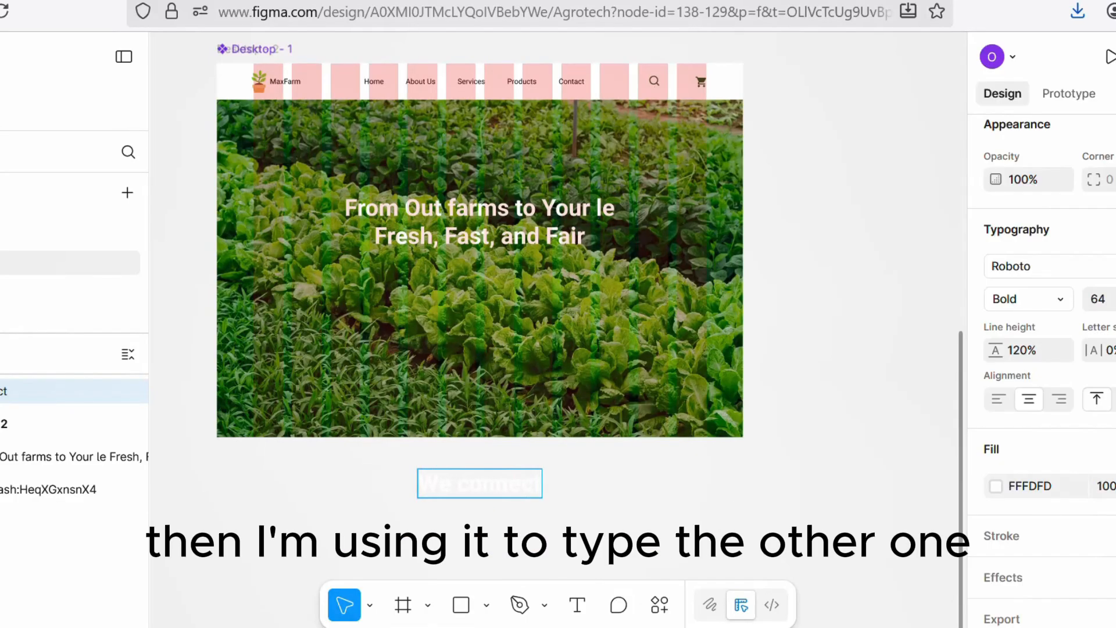
text( hardwork)
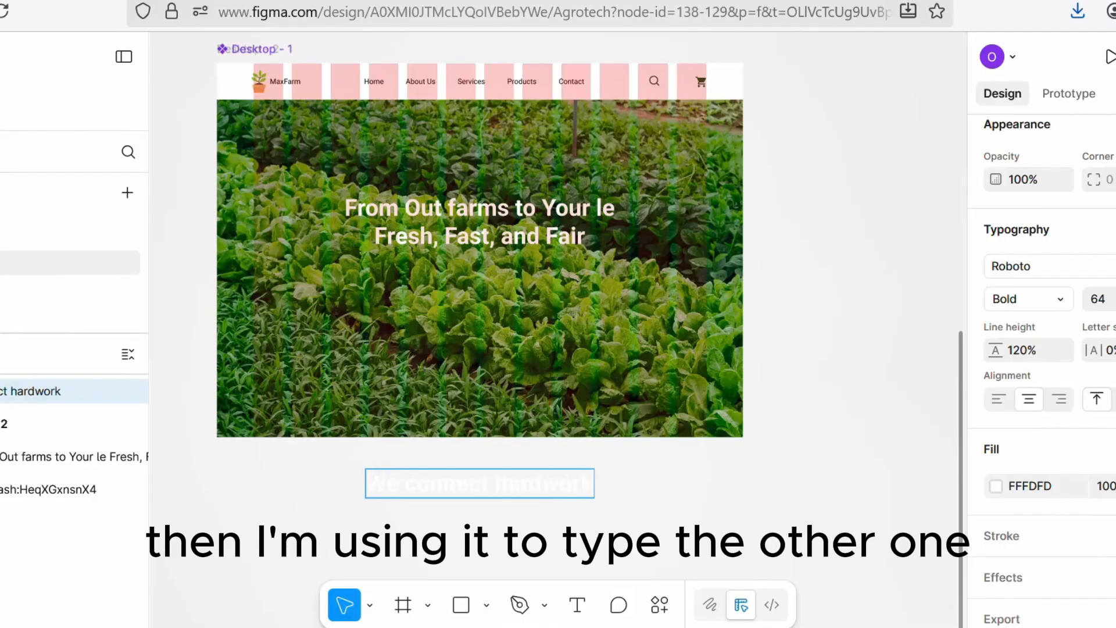
text(ing far)
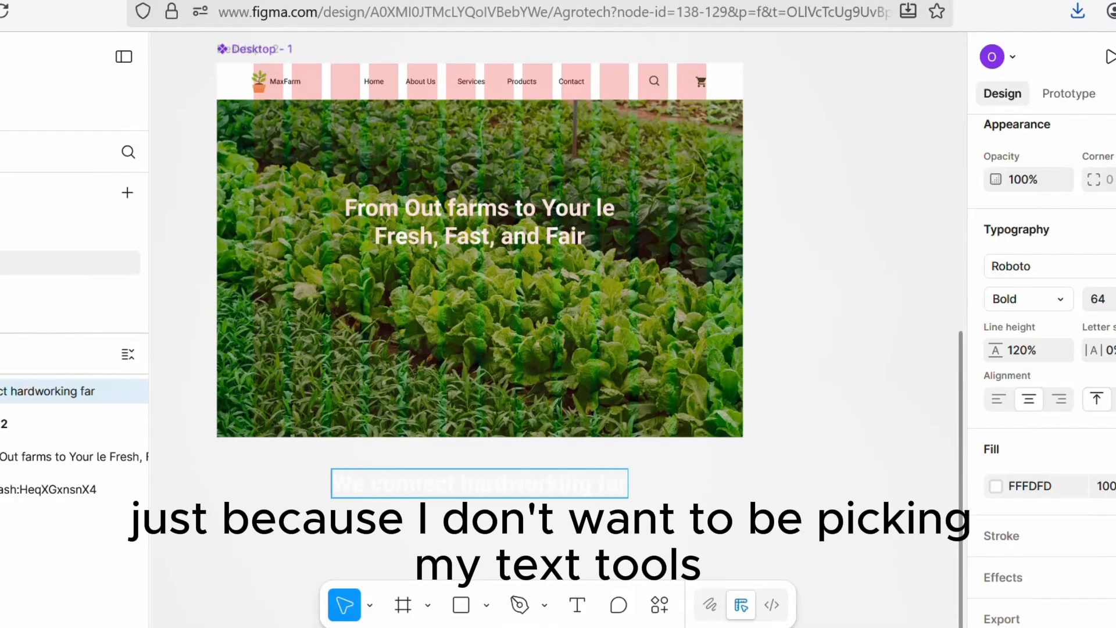
text(mers wi)
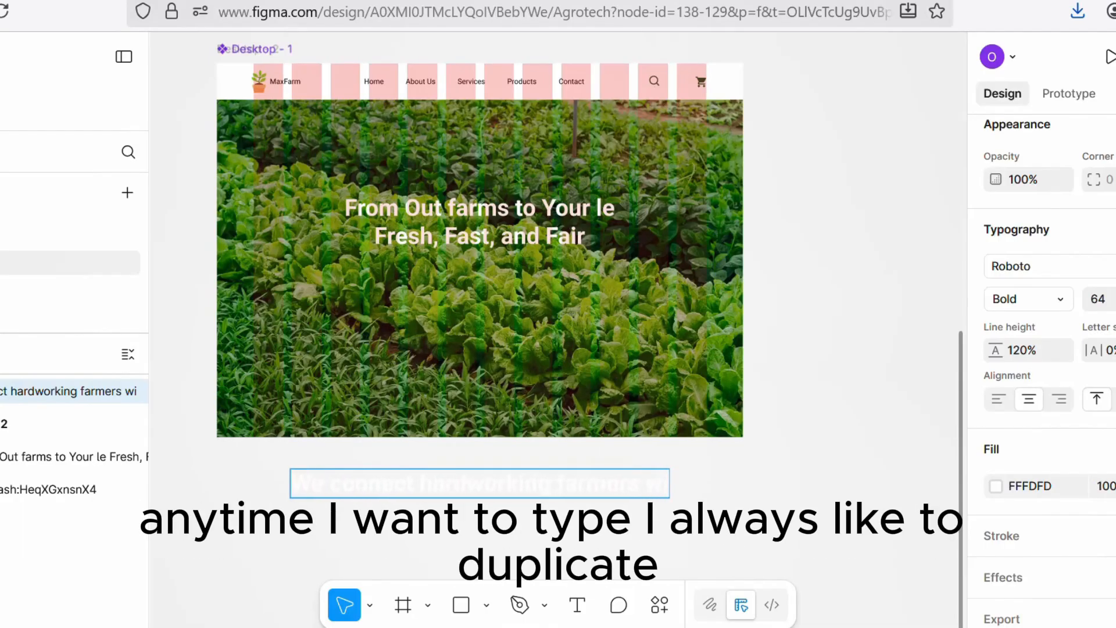
text(th fam)
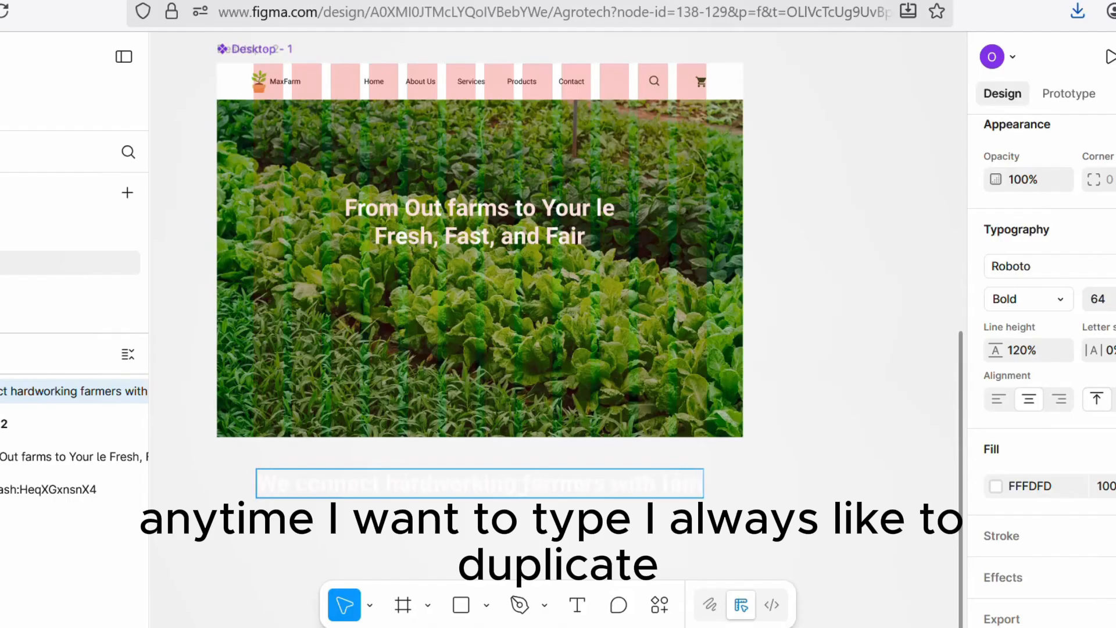
text(ilies)
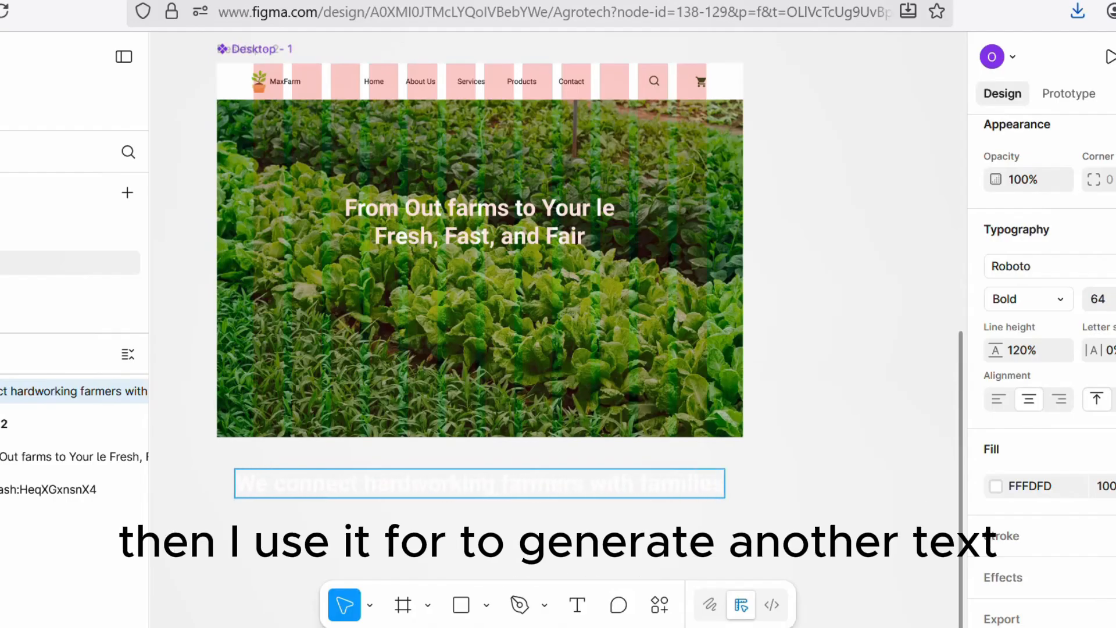
text( who valu)
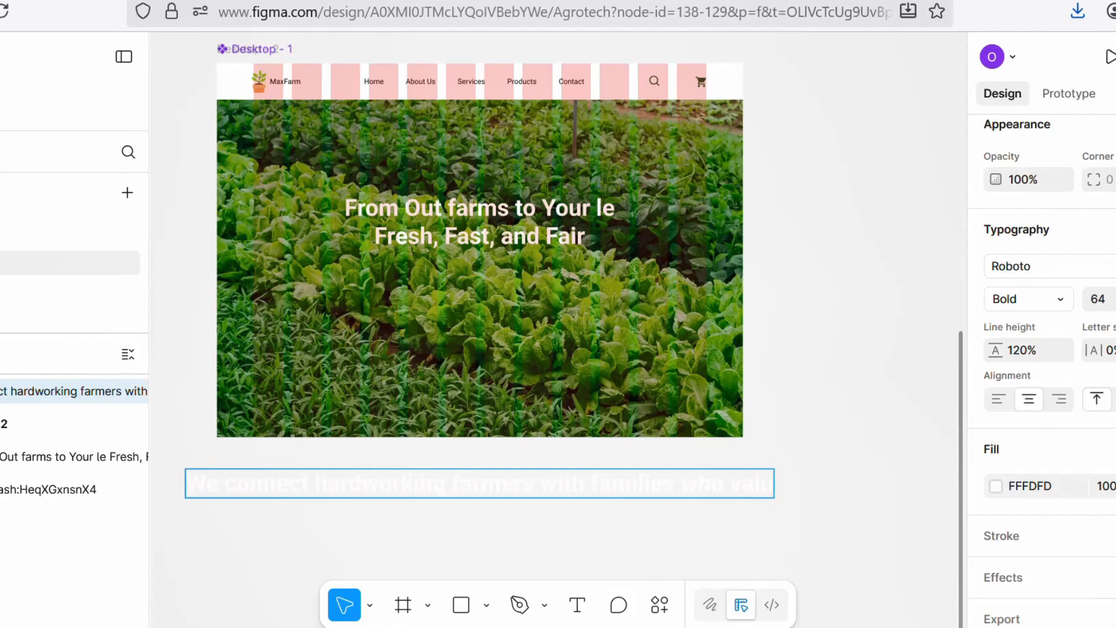
text(e)
key(Escape)
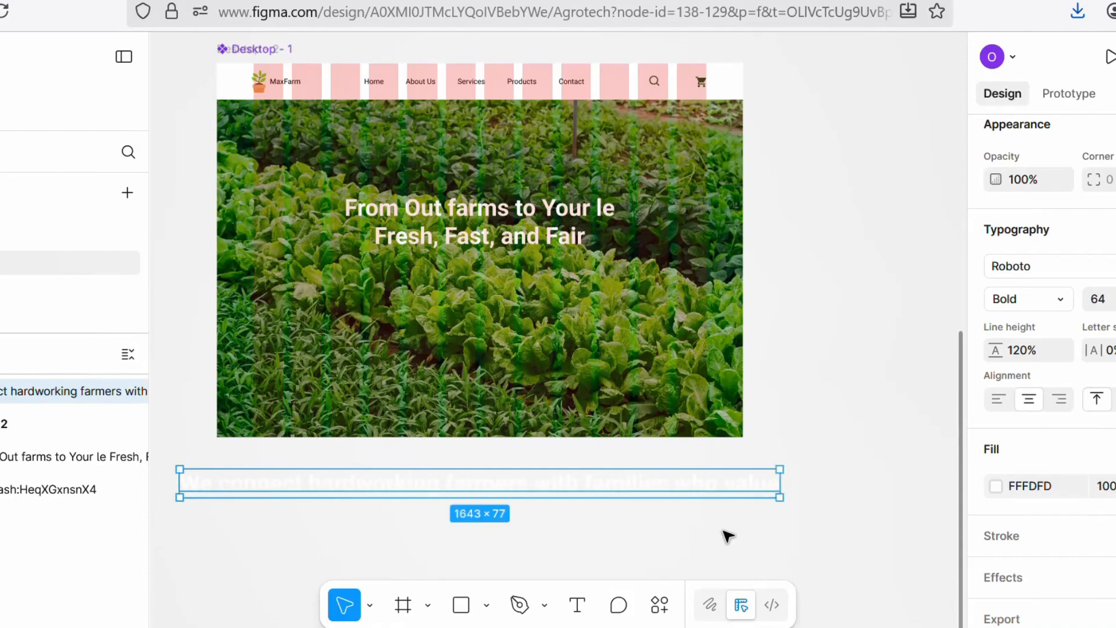
Step: Set the copied text's fill colour to black, 000000
click(997, 493)
drag(740, 239, 747, 479)
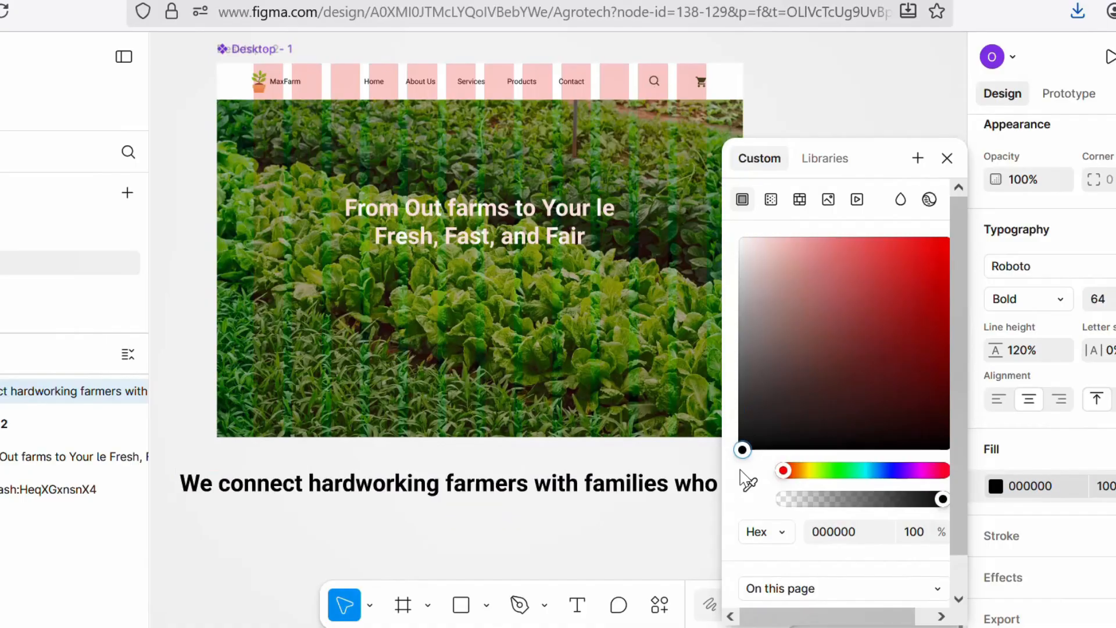
click(634, 459)
Step: Extend the text with "freshness, and sustainability all in one platform"
click(755, 491)
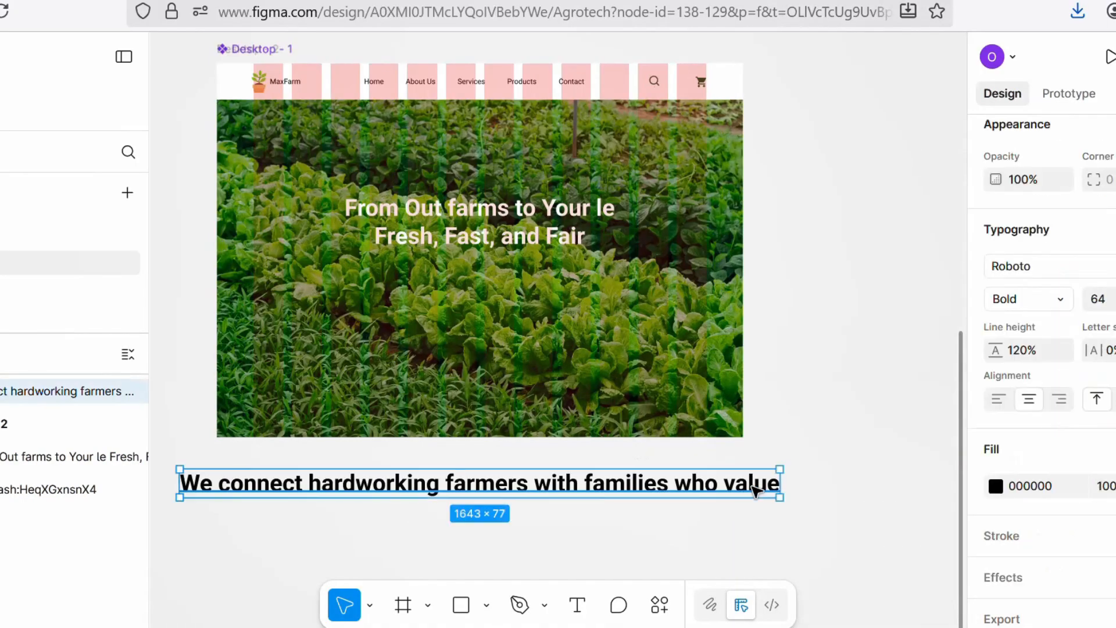
double_click(756, 491)
click(778, 483)
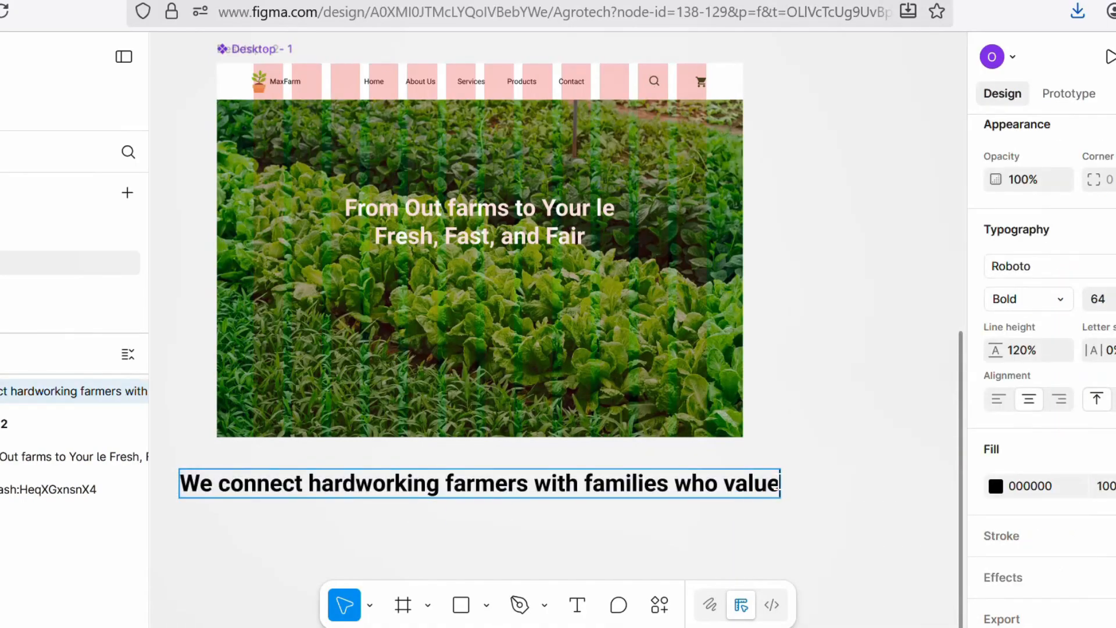
text(fresh)
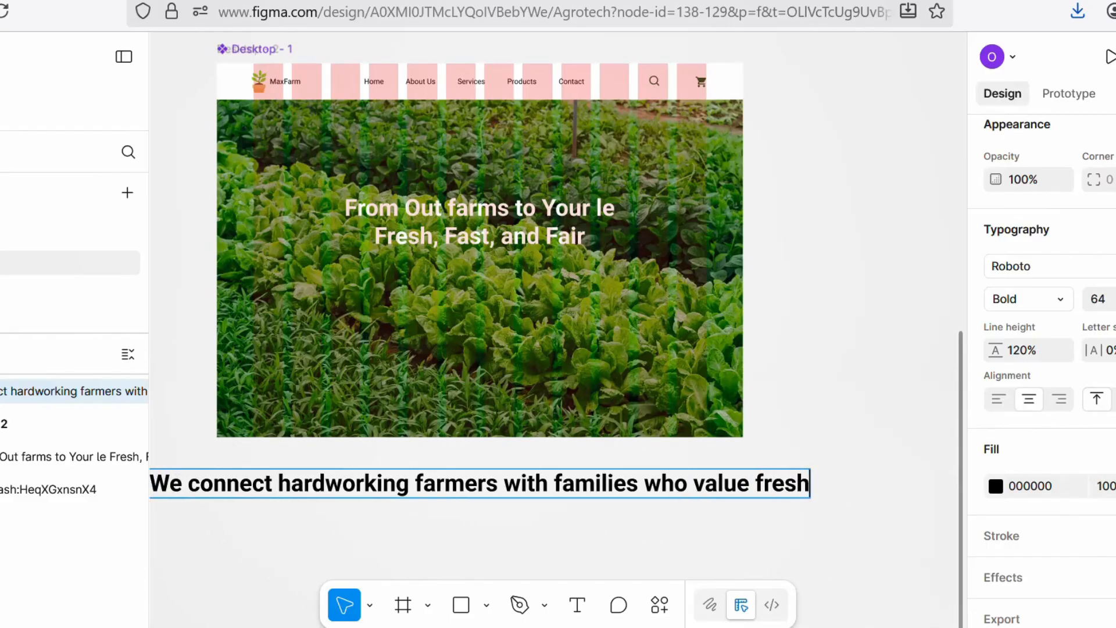
text(ness)
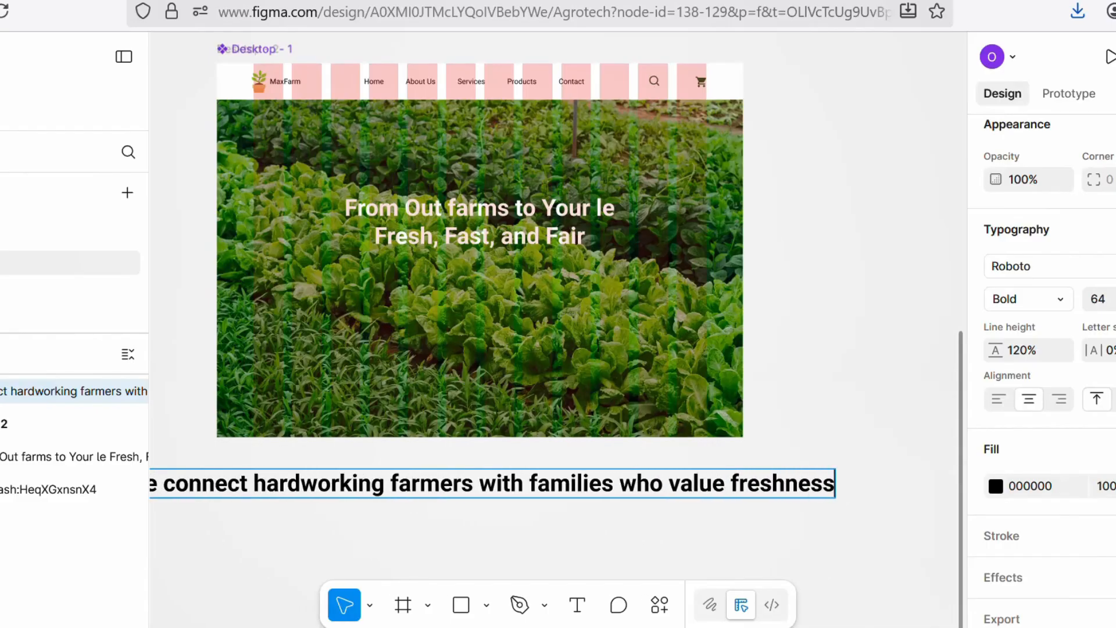
text(, and )
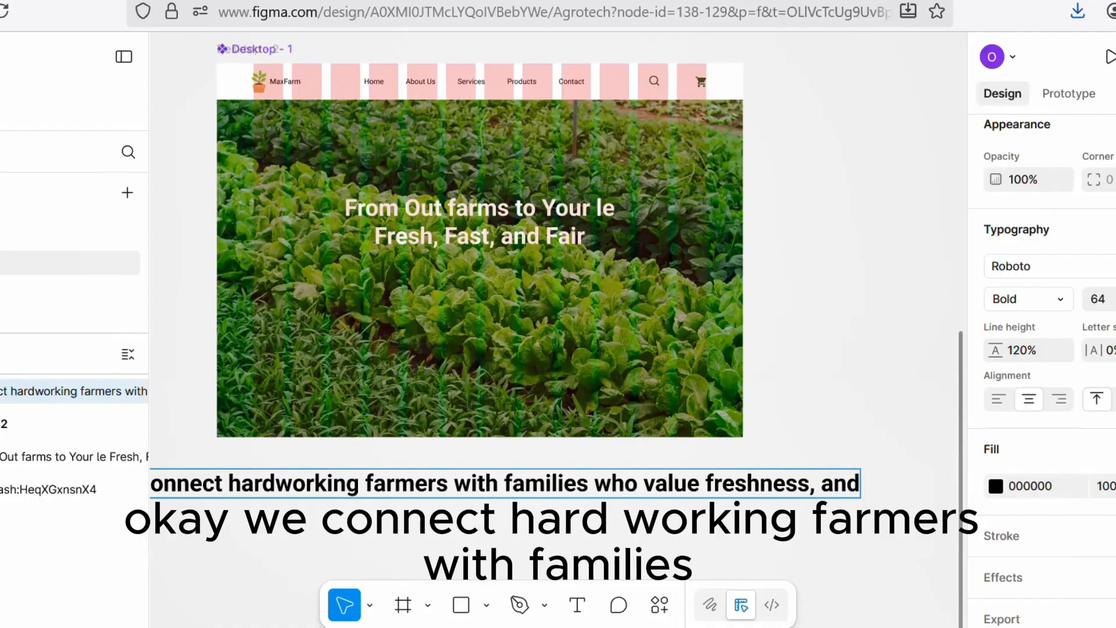
text(sub)
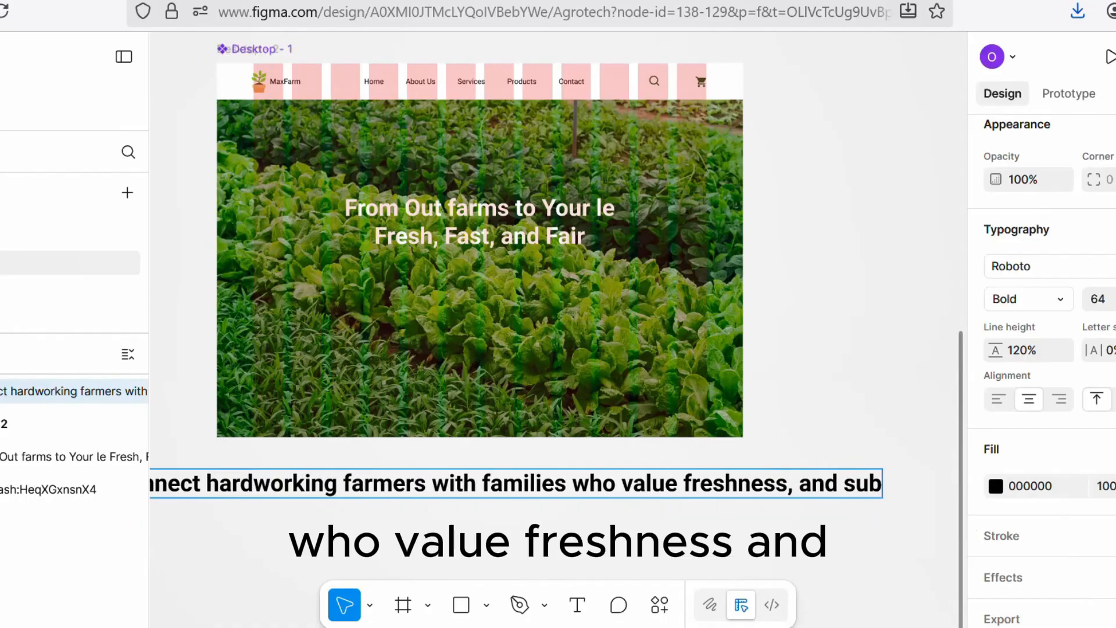
key(BackSpace)
text(st)
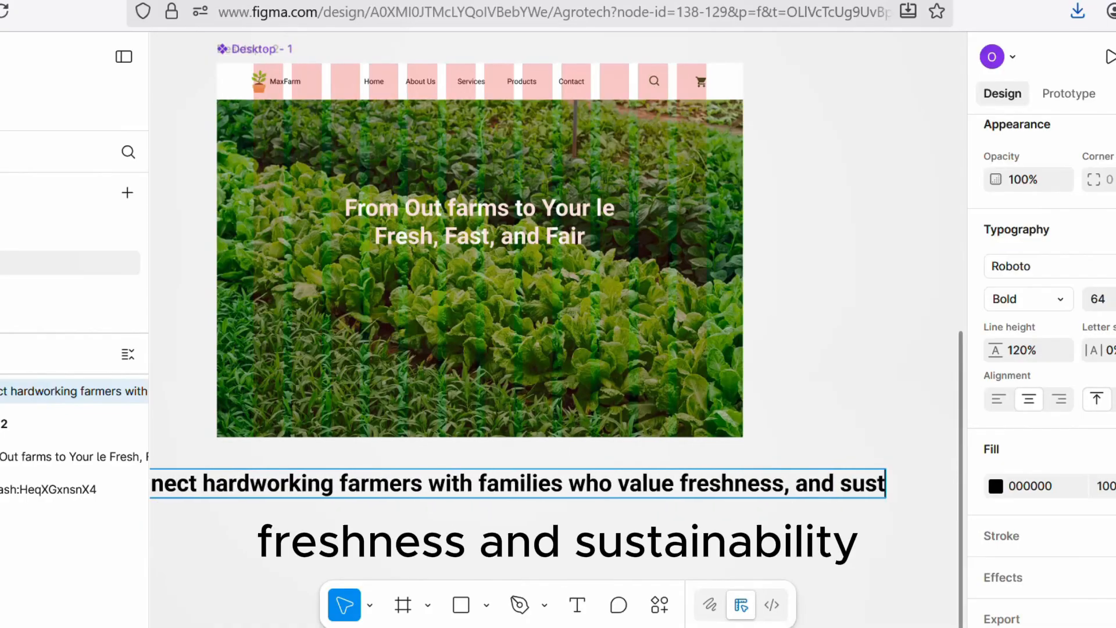
text(ainabilit)
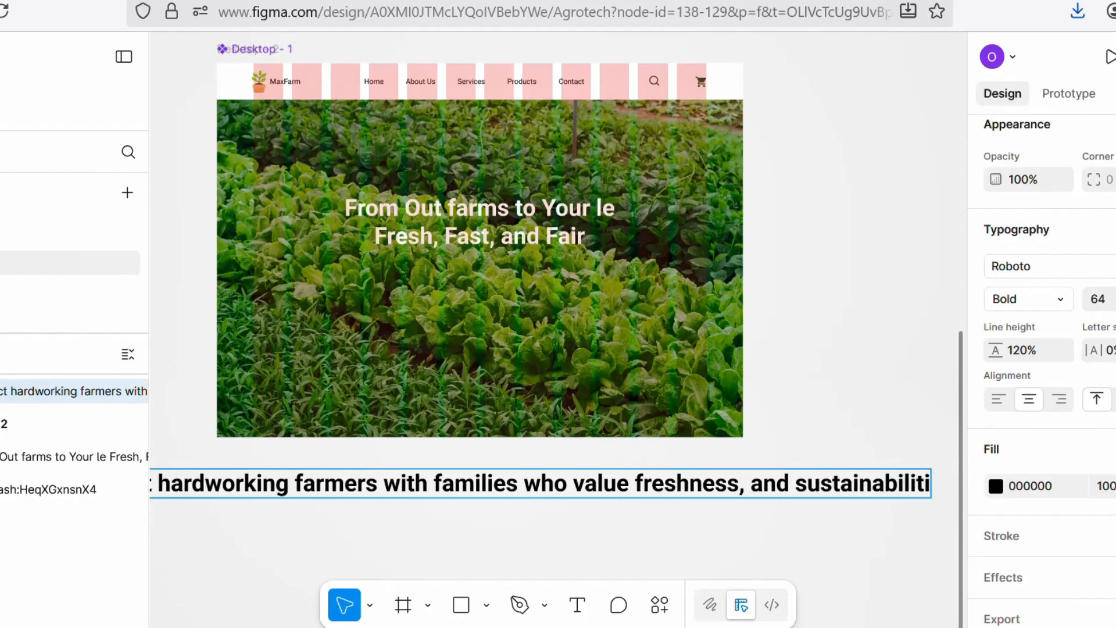
text(y a)
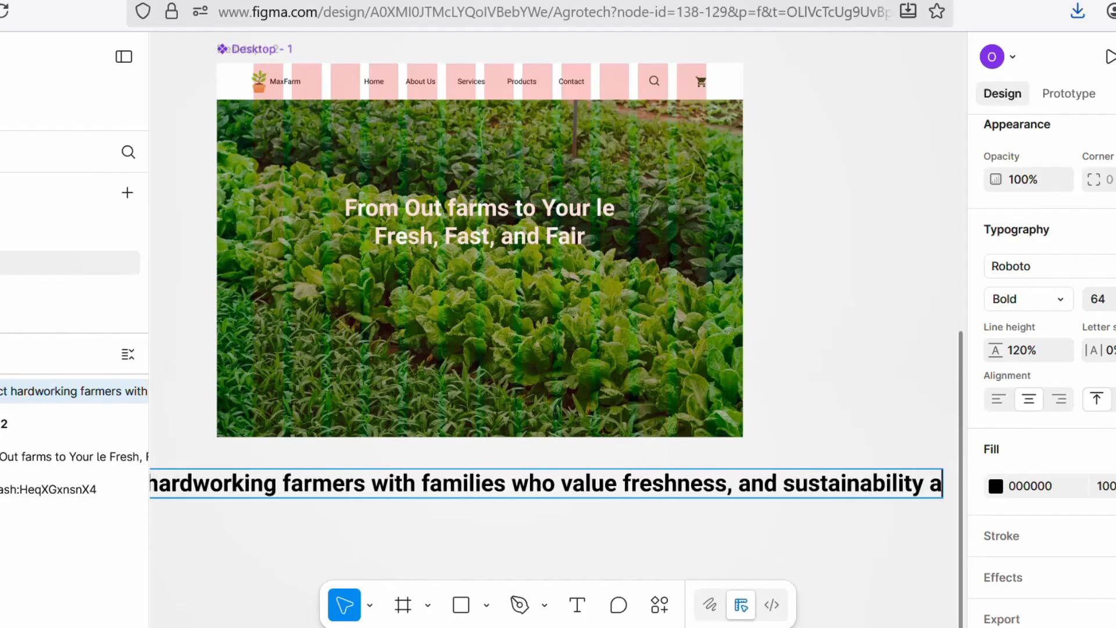
text(ll in o)
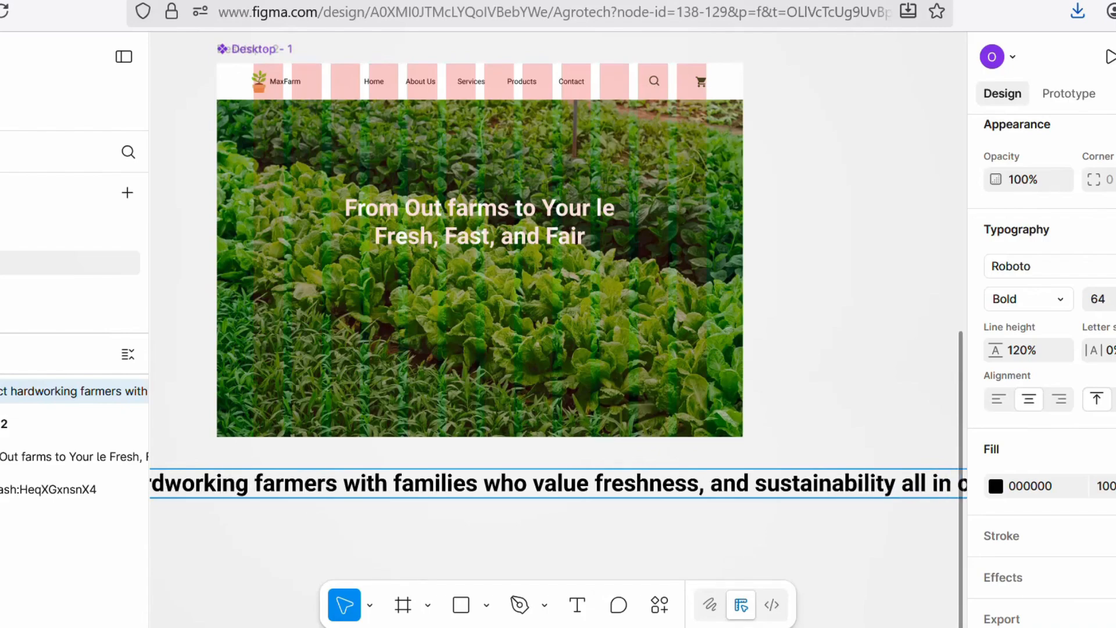
text(ne pla)
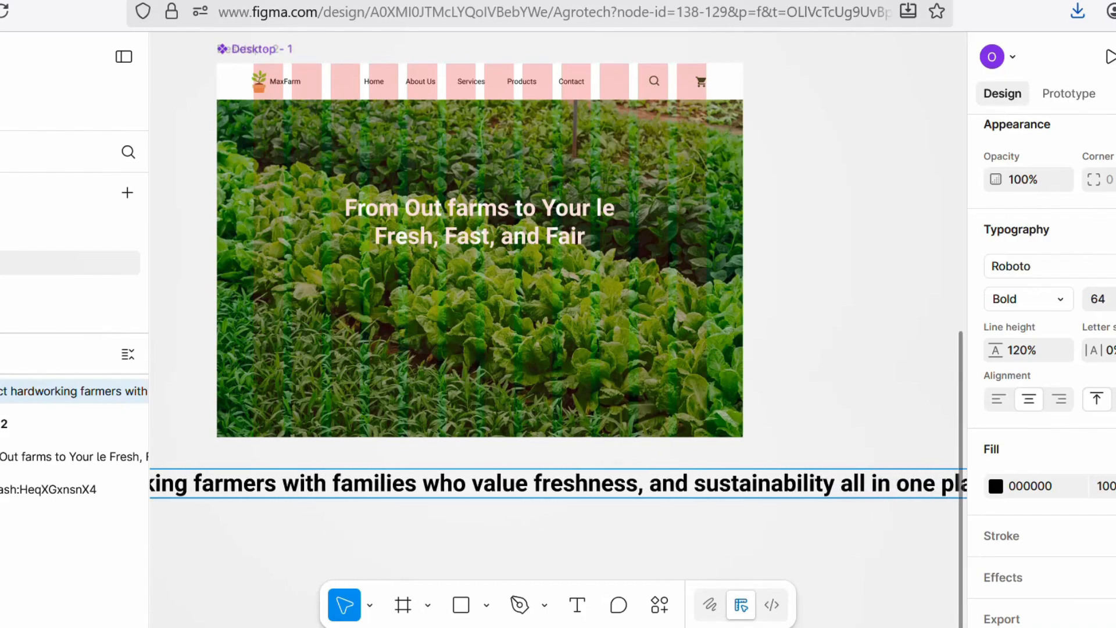
click(769, 512)
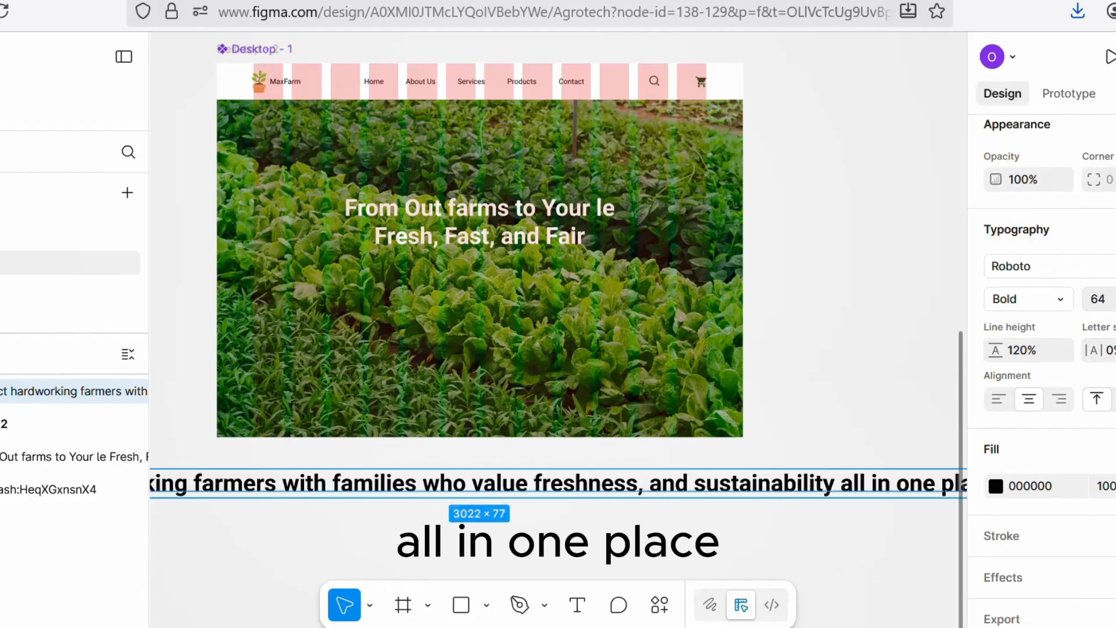
Step: Set the subheading's font size to 40 and its weight to Medium
click(1113, 299)
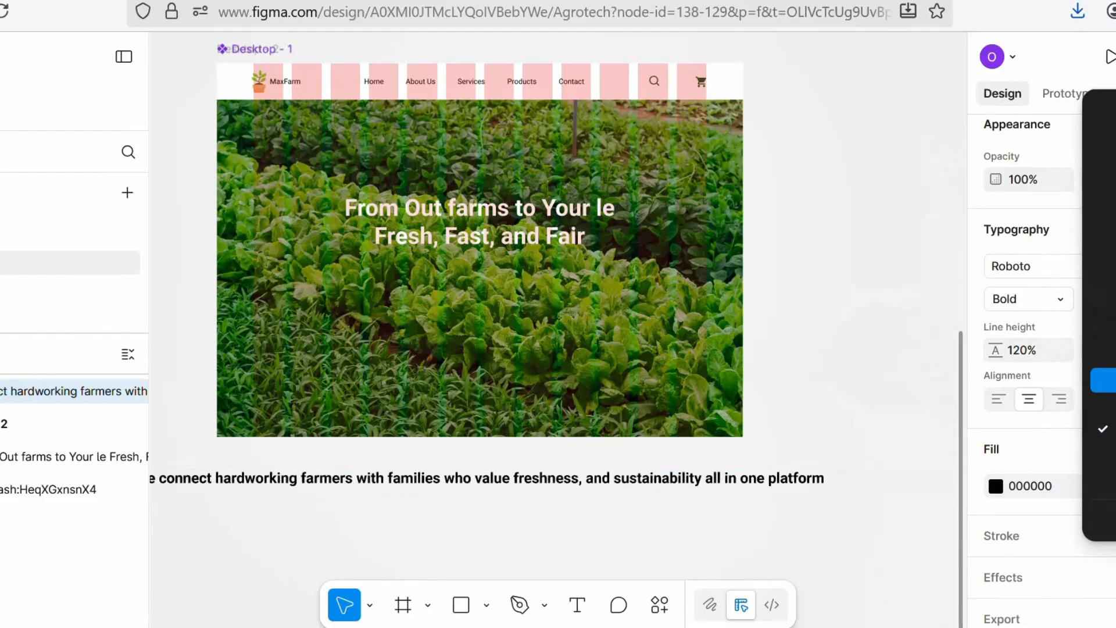
click(1103, 380)
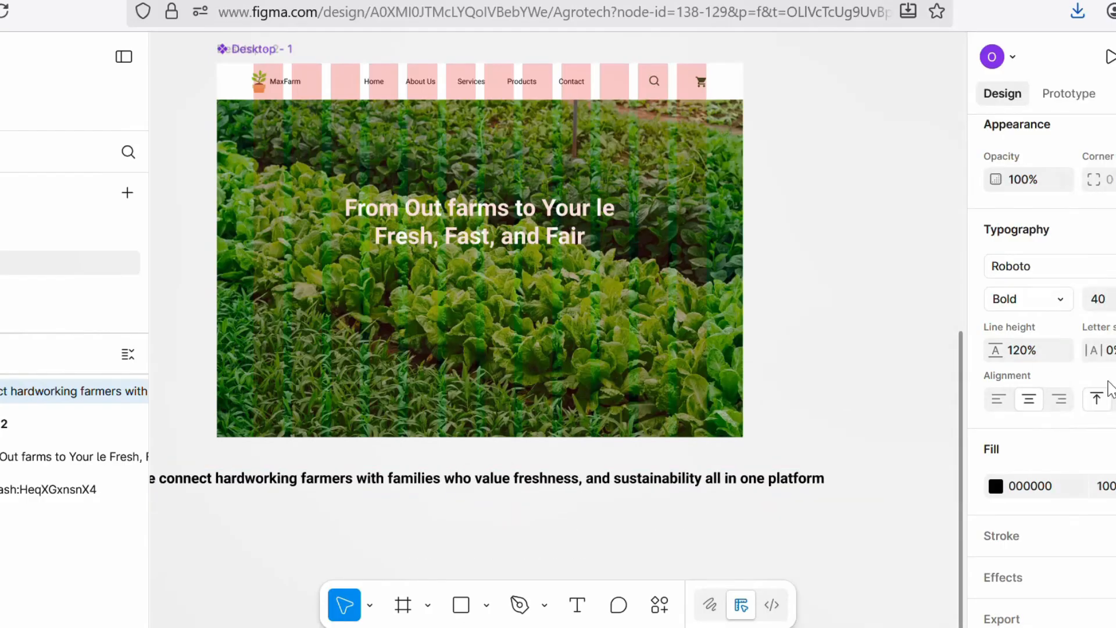
click(1054, 300)
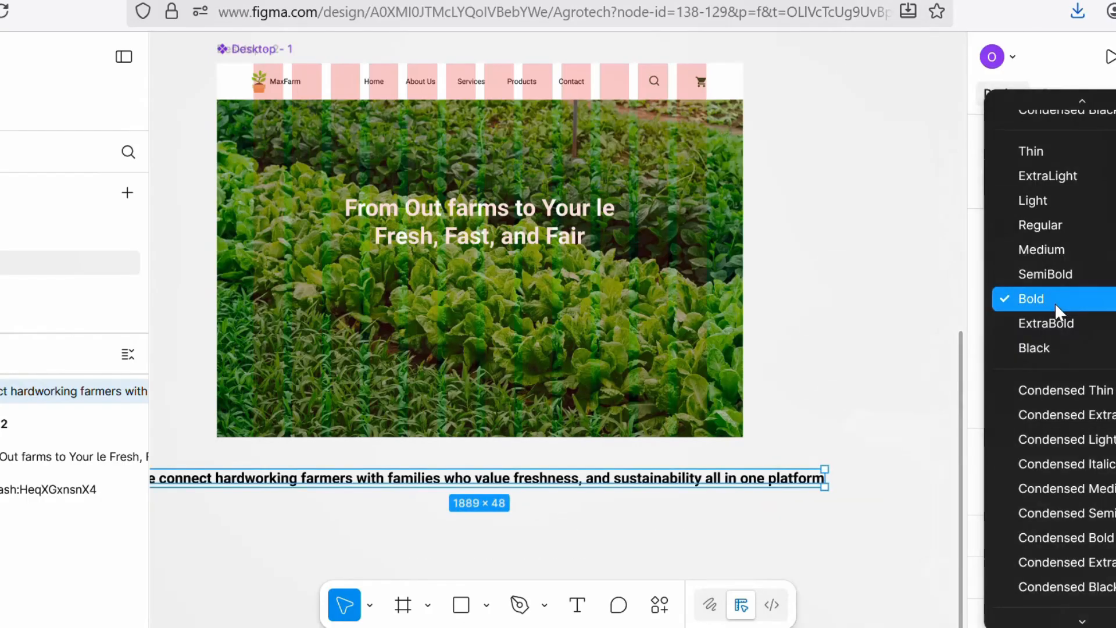
click(1041, 249)
Step: Move the subheading onto the hero image below the headline and set its fill colour to white, FFFFFF
drag(470, 472, 663, 276)
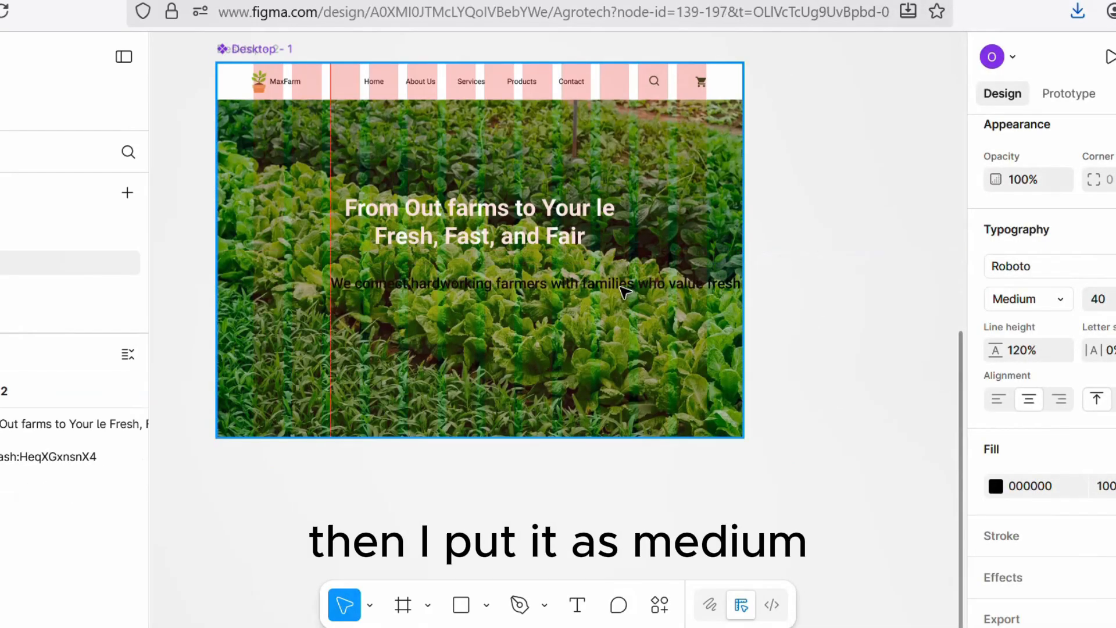
click(996, 486)
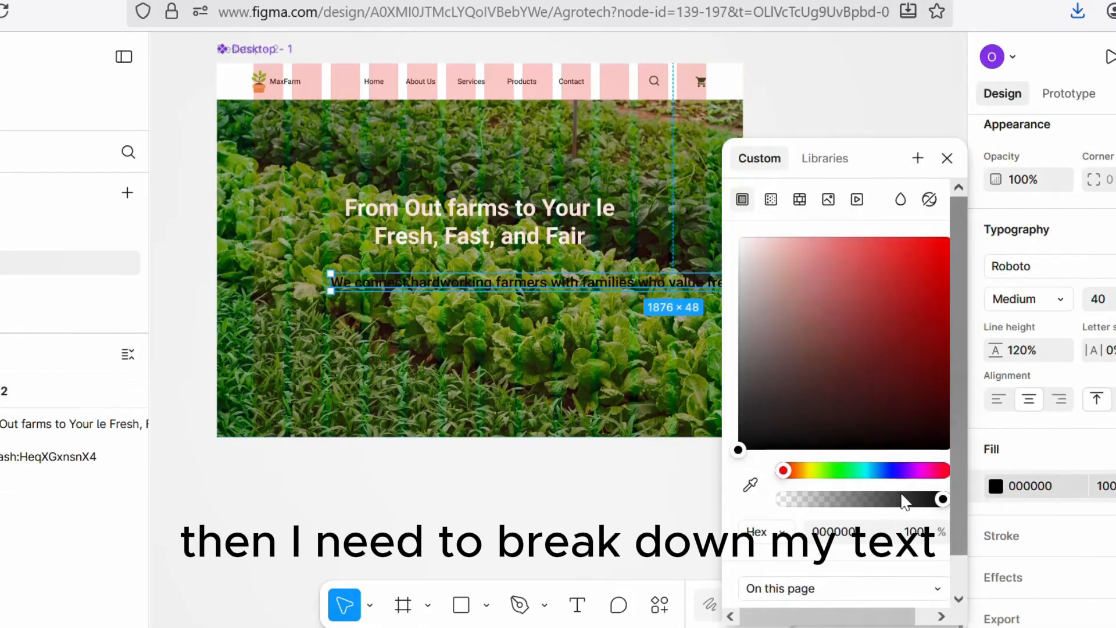
click(739, 437)
drag(738, 437, 703, 228)
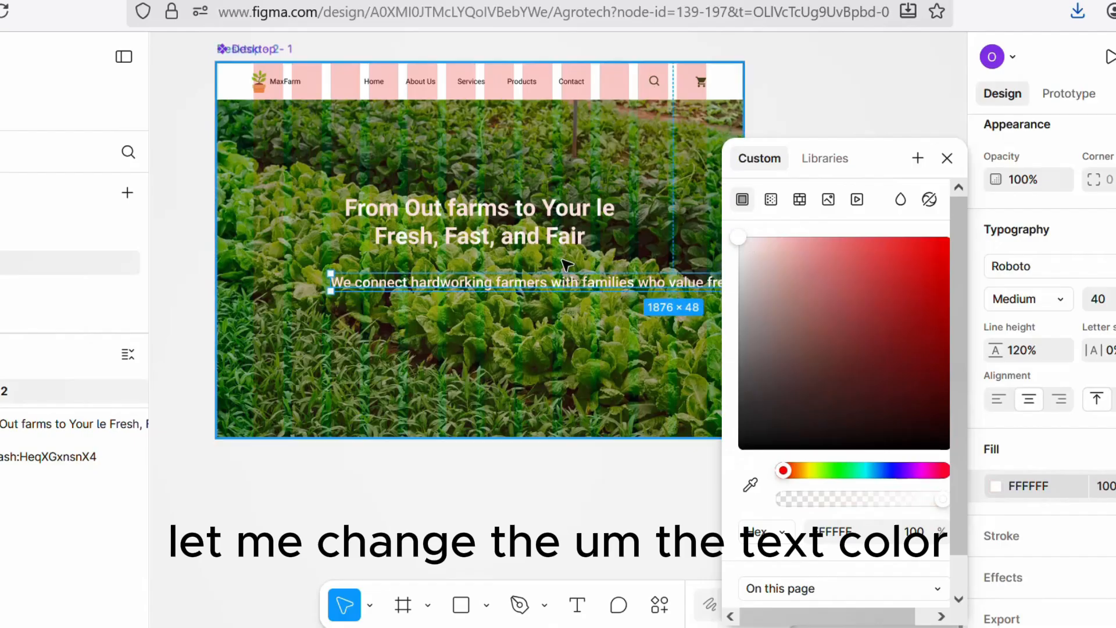
click(862, 91)
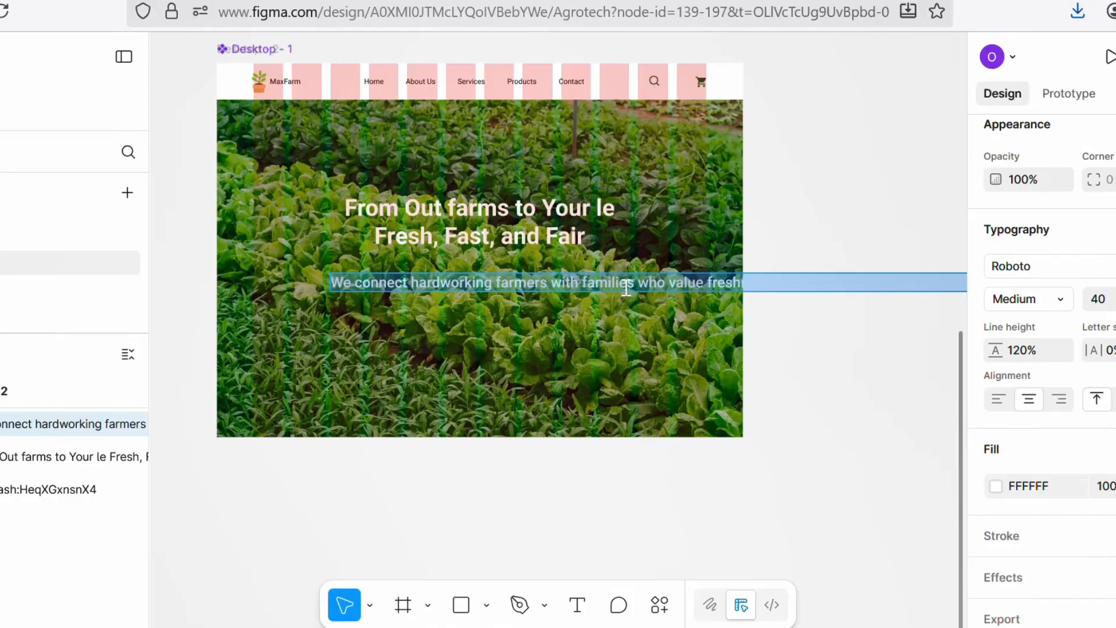
Step: Break the subheading into three lines, after "families who" and after "sustainability"
click(674, 287)
key(Return)
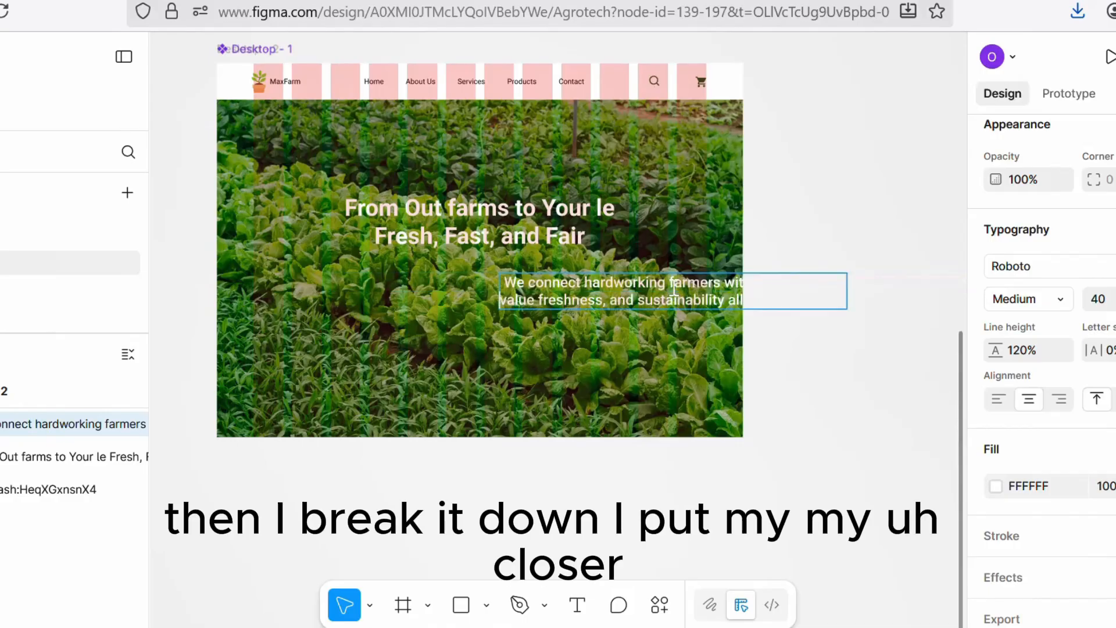
key(Escape)
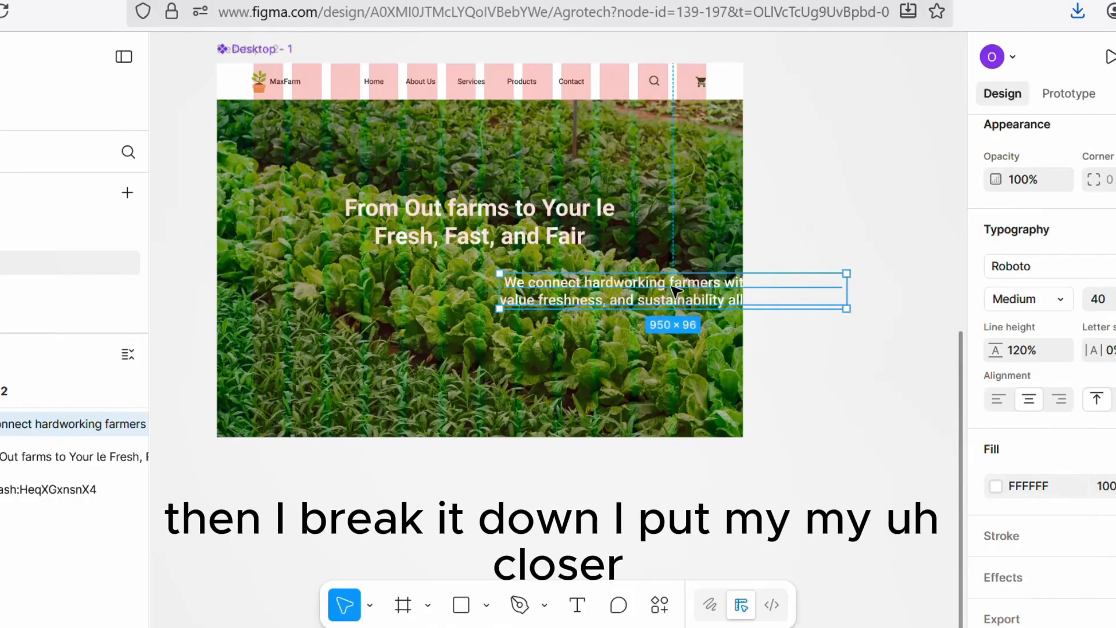
drag(673, 287, 492, 272)
double_click(561, 290)
click(557, 289)
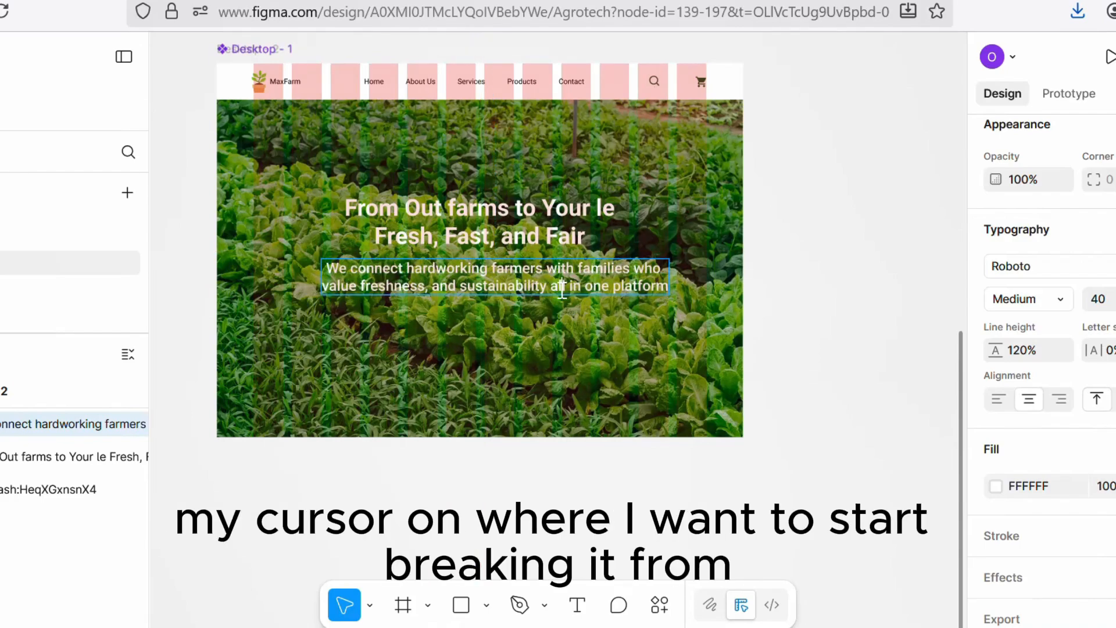
key(Return)
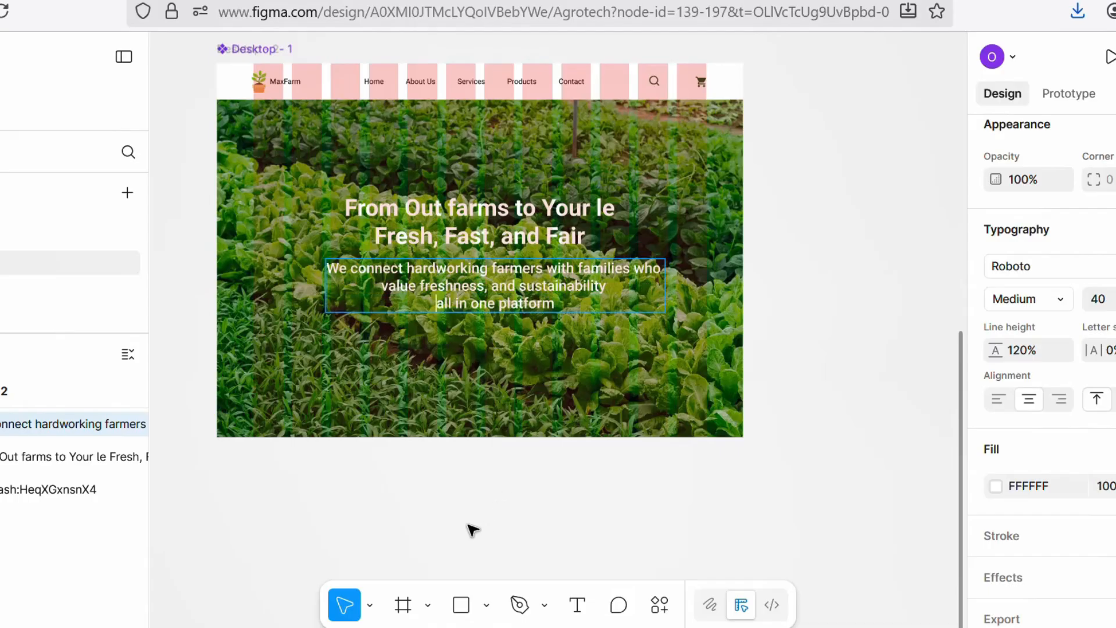
Step: Wrap the headline and subheading in a vertical auto layout with a gap of 5
key(Escape)
drag(504, 274, 488, 266)
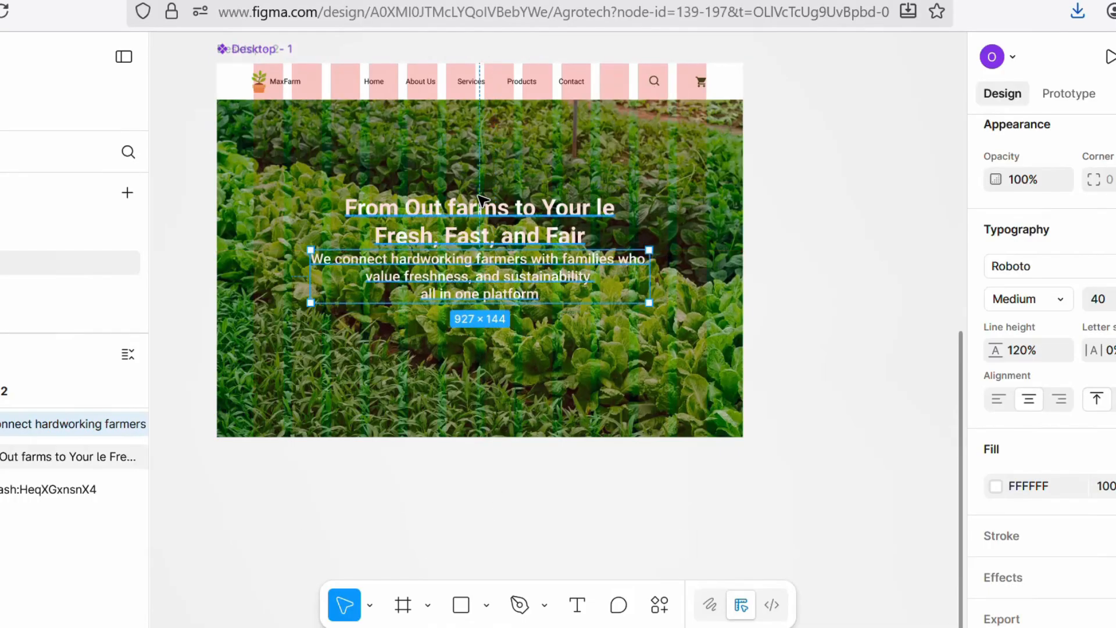
shift+click(481, 200)
key(shift+a)
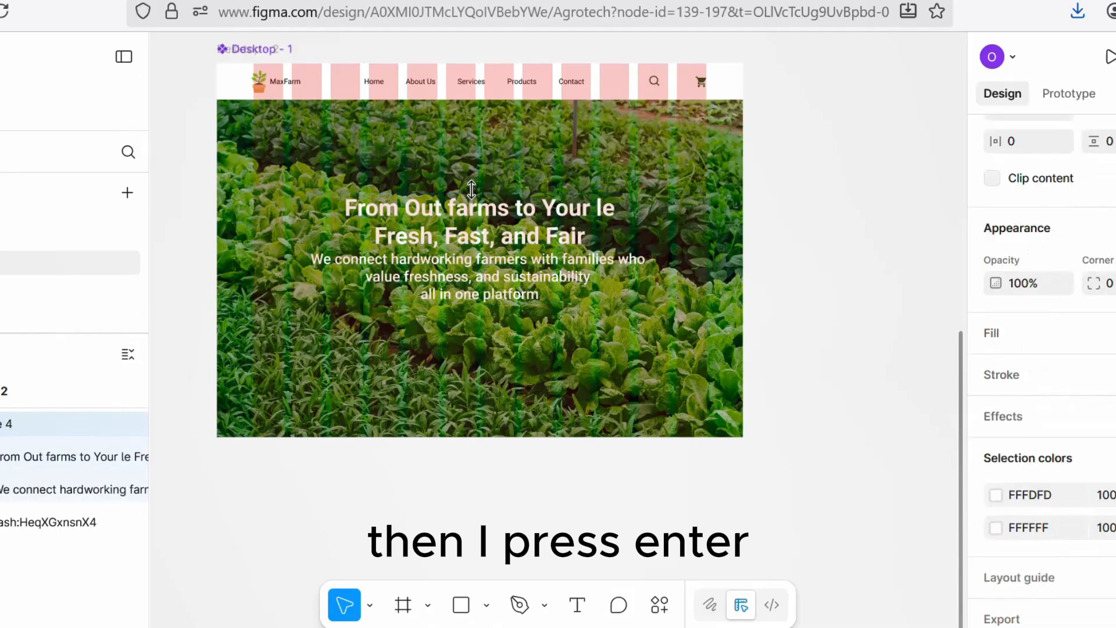
scroll(1040, 367, up, 5)
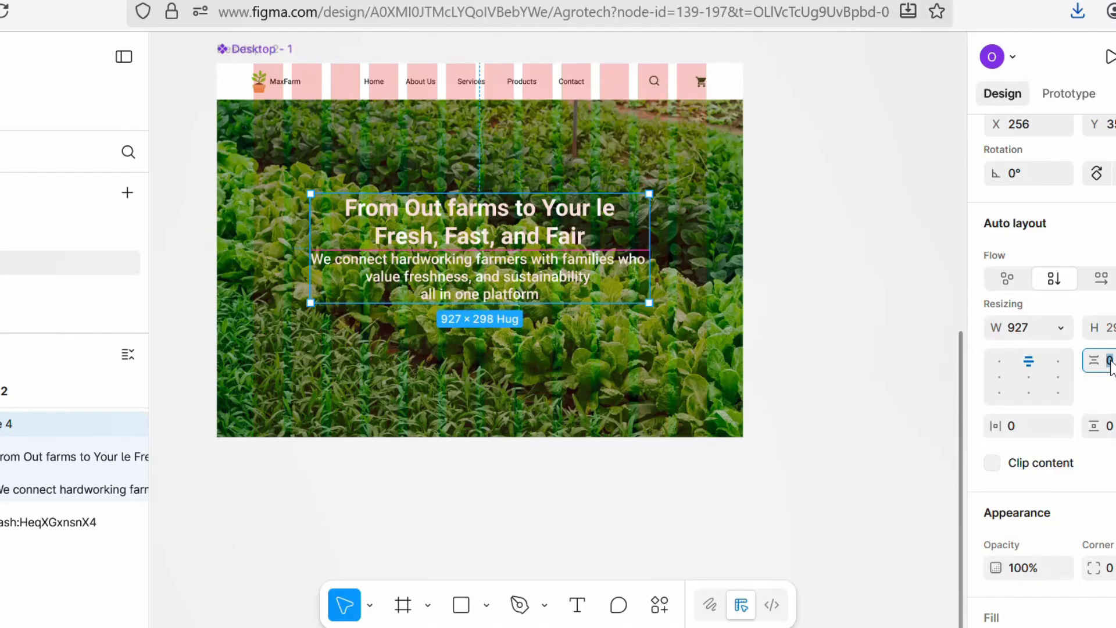
text(5)
key(Return)
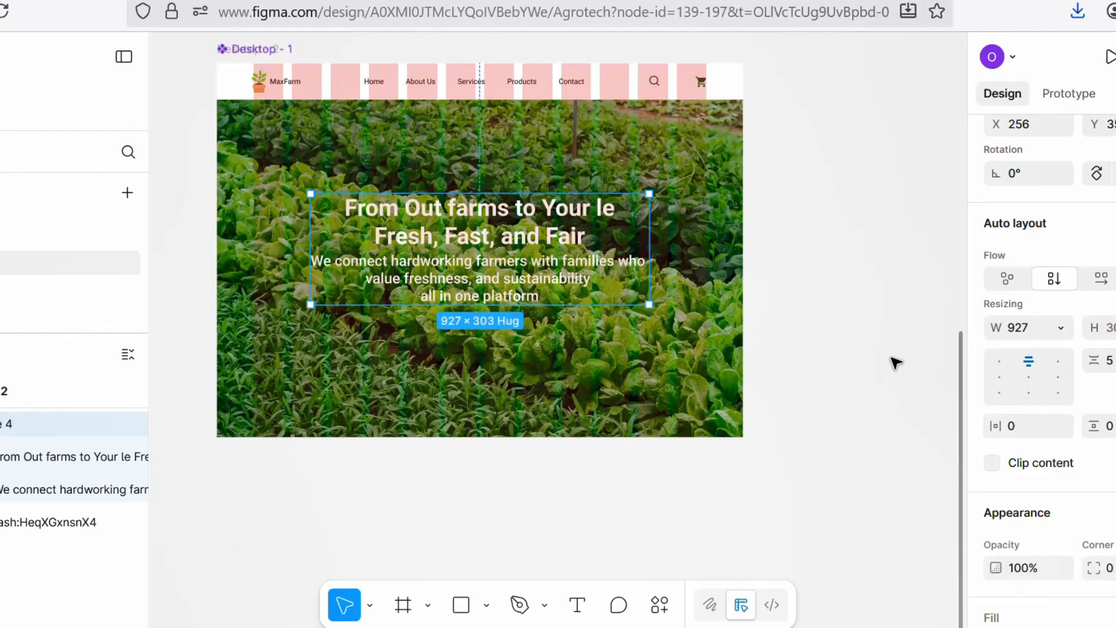
click(828, 291)
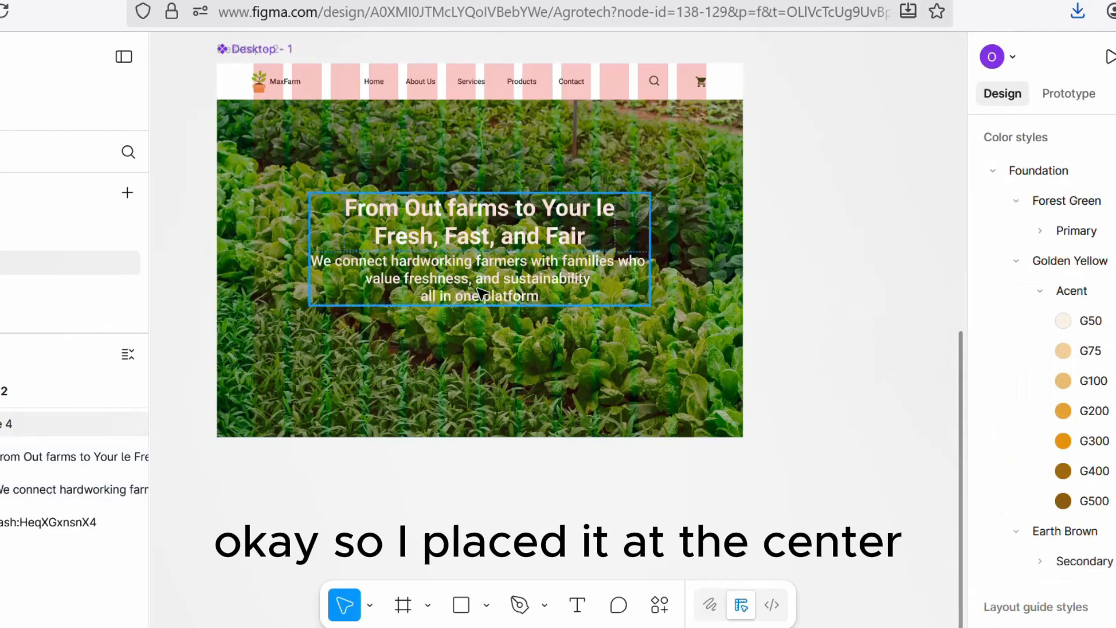
click(478, 274)
scroll(543, 441, down, 3)
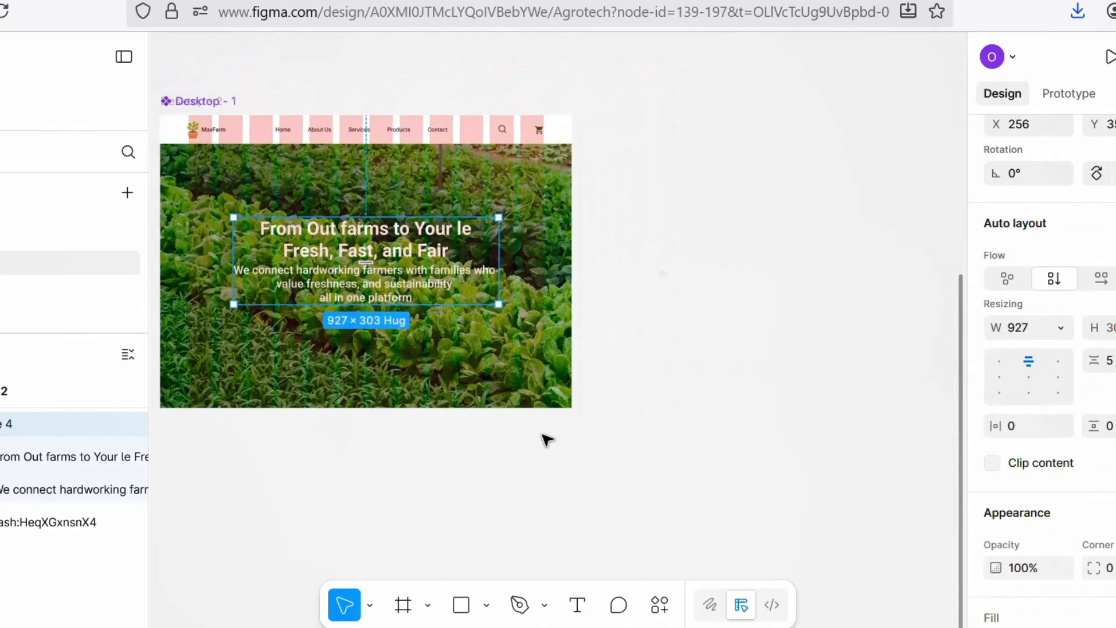
click(496, 462)
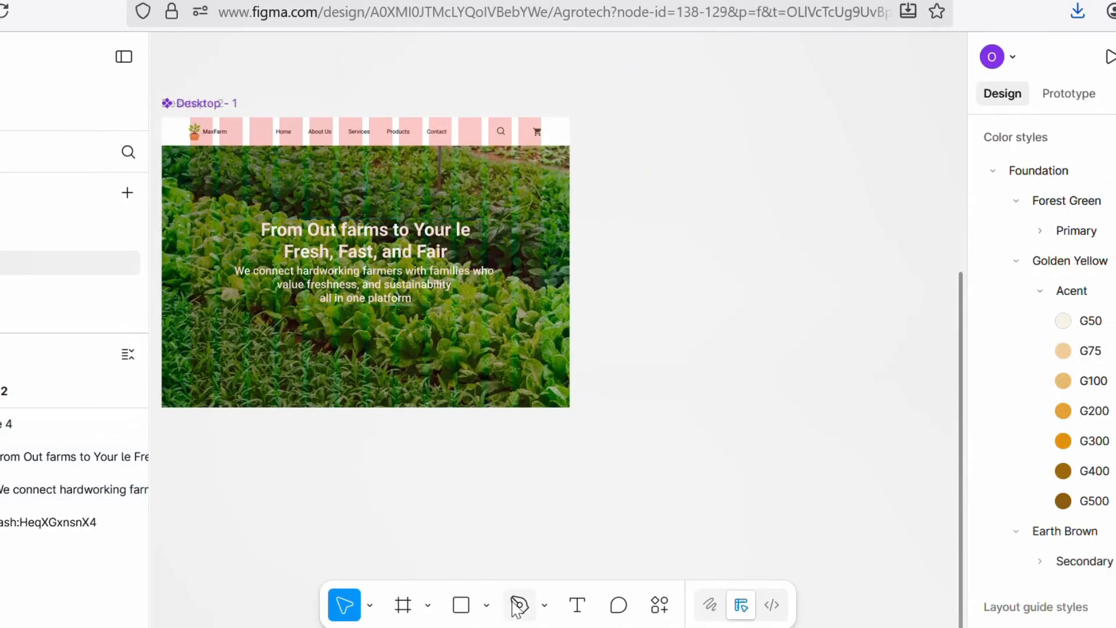
Step: Add a text layer reading "Shop Fresh Now" on the canvas beside the desktop frame
click(575, 599)
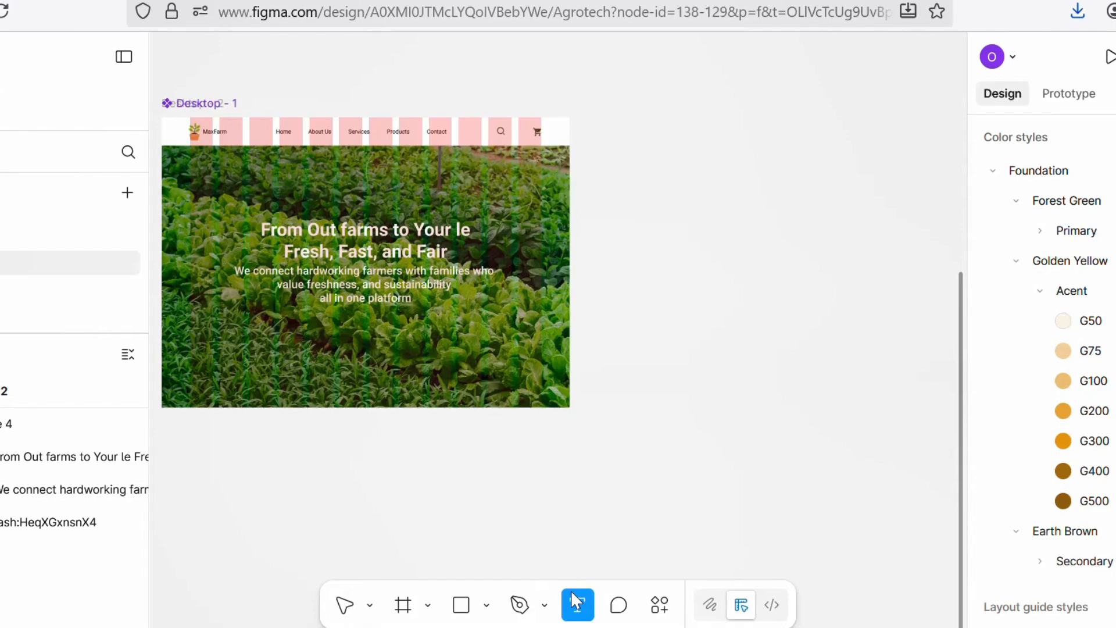
click(596, 334)
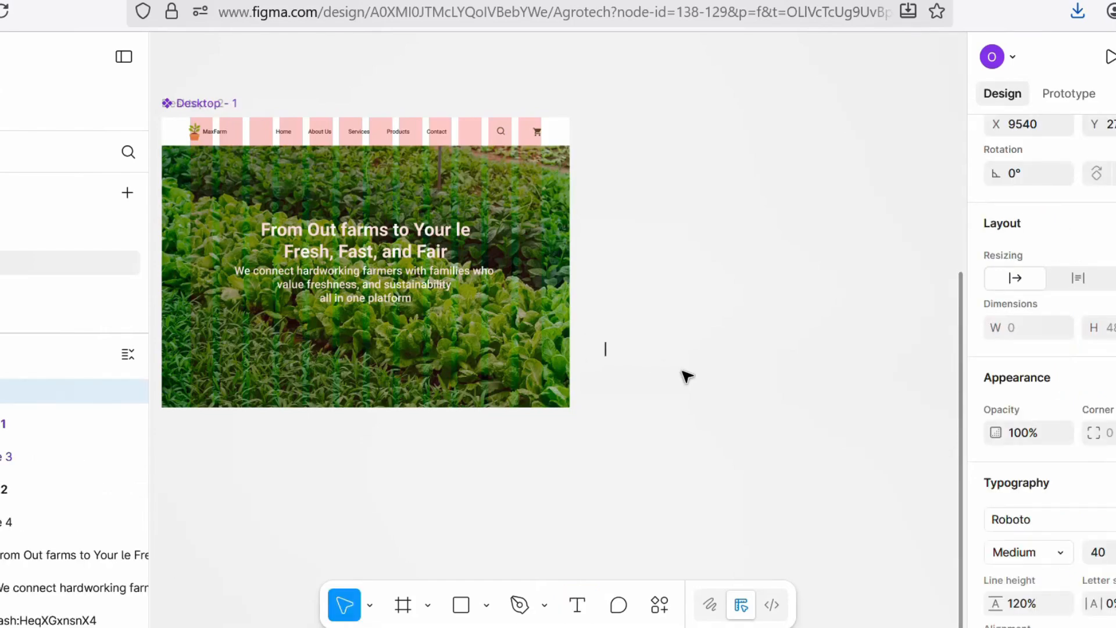
text(Sho)
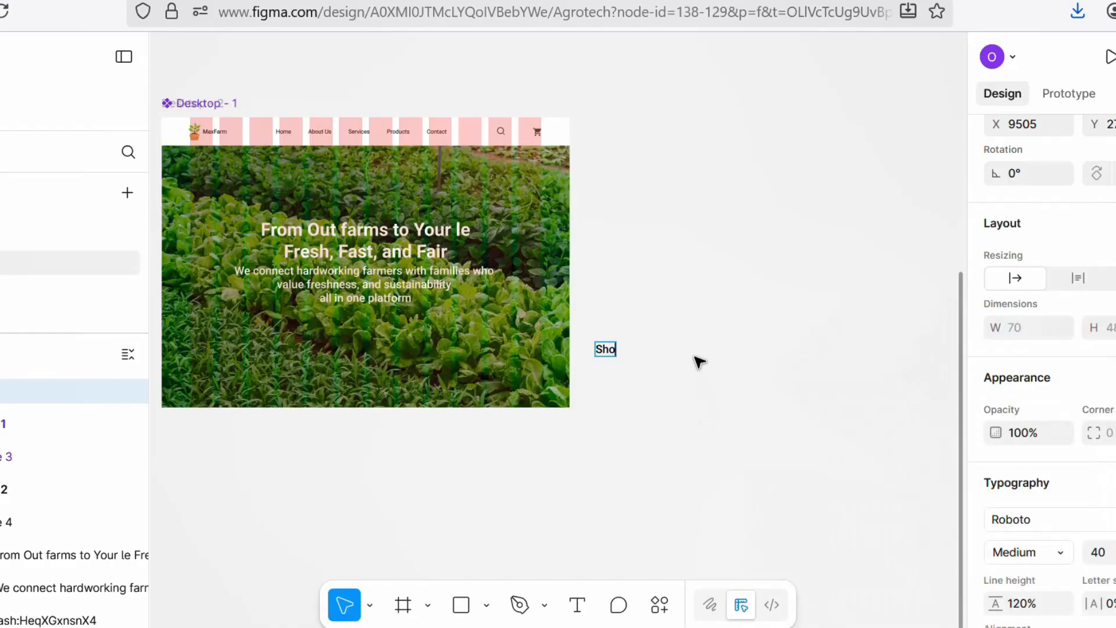
text(p Fresh)
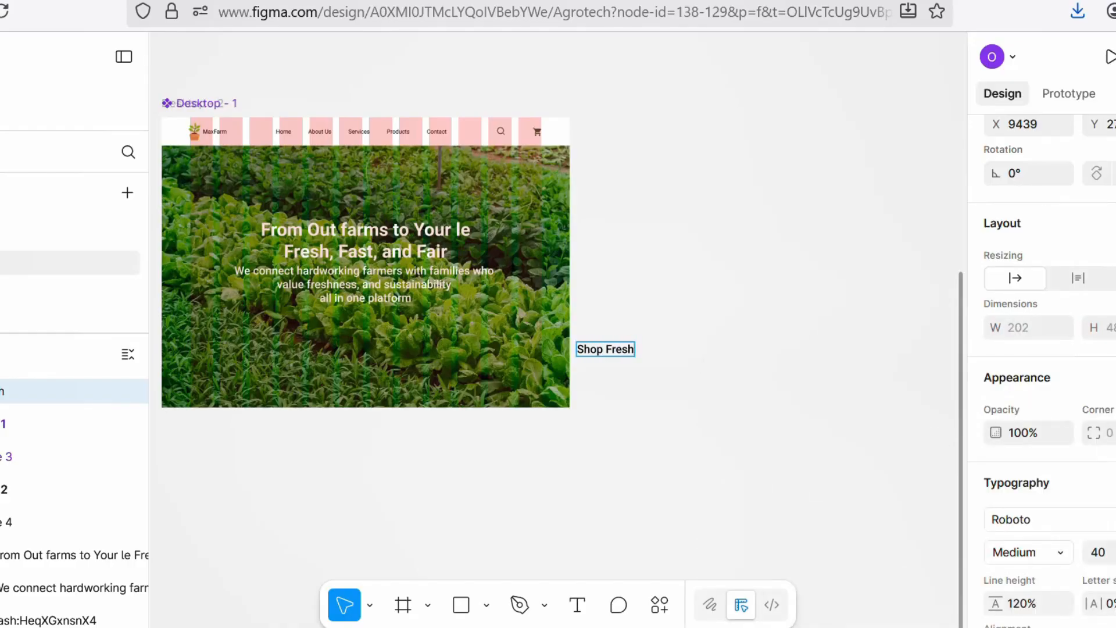
text( Now)
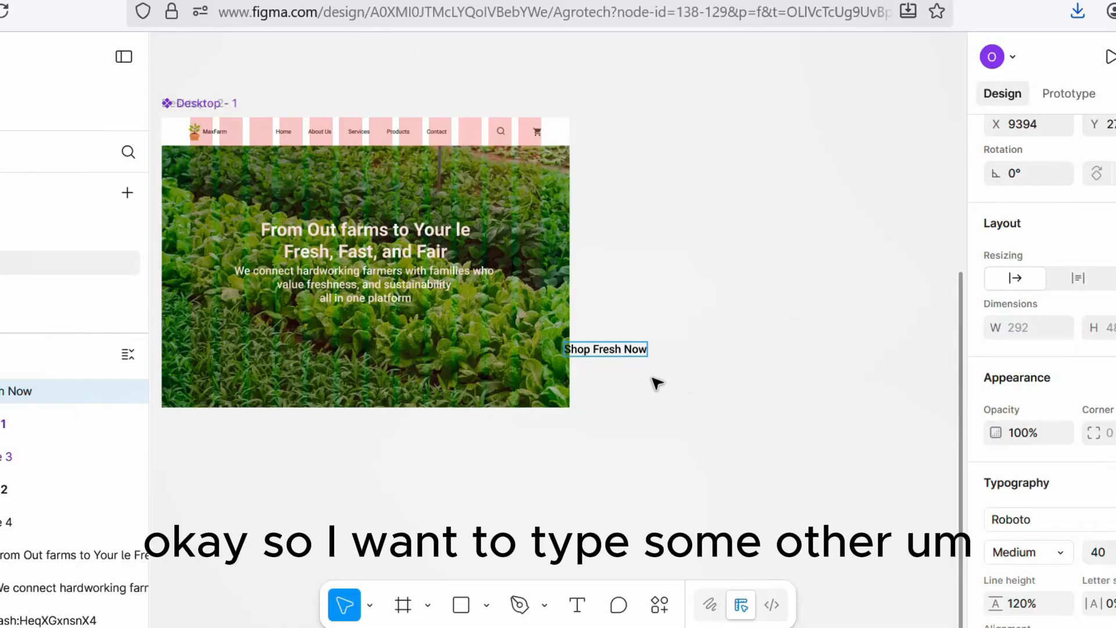
key(Escape)
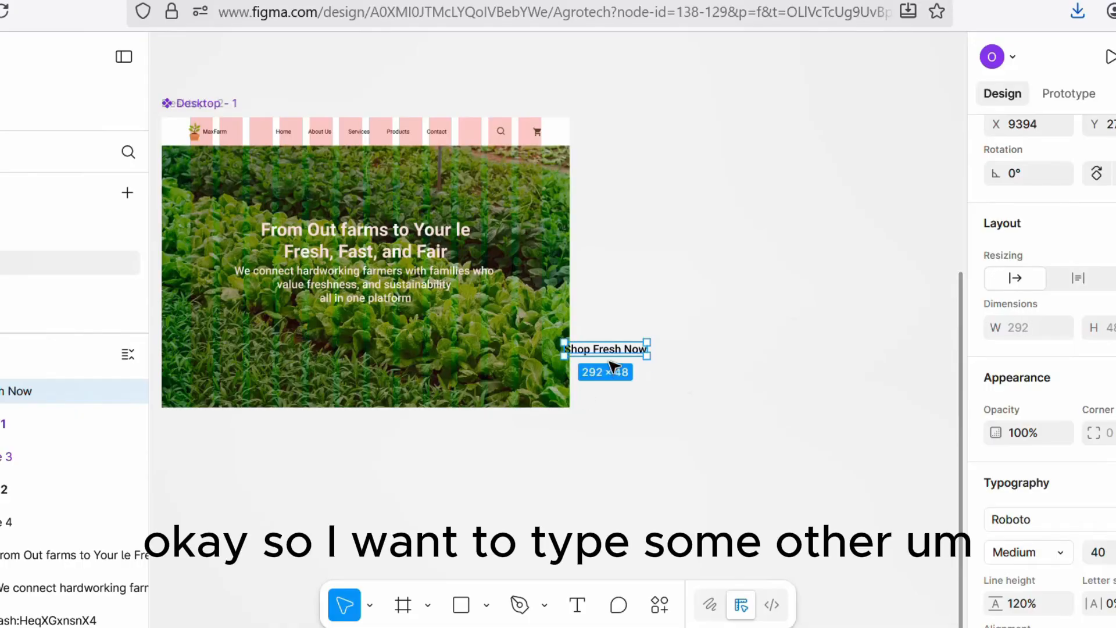
drag(617, 350, 794, 361)
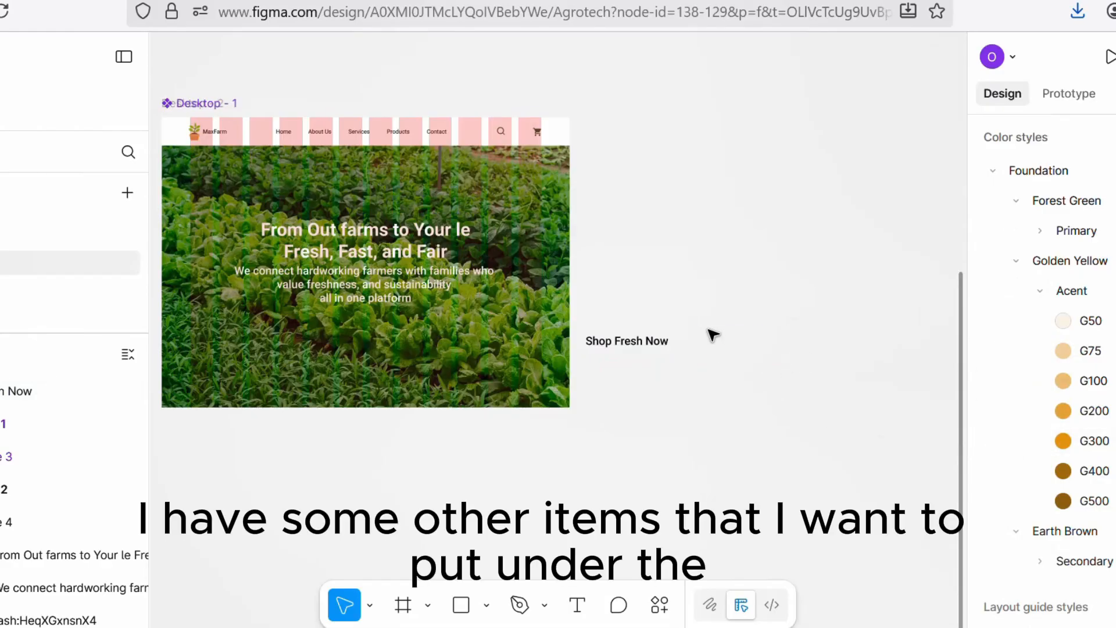
Step: Draw a rectangle about 365 × 105 below the "Shop Fresh Now" text
click(461, 607)
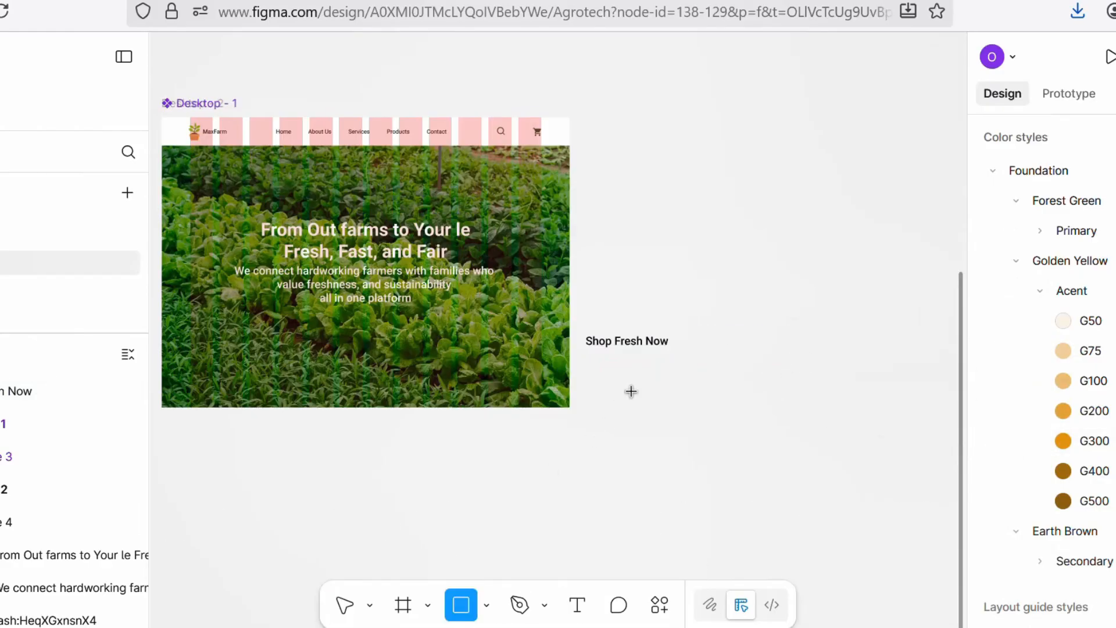
drag(612, 391, 716, 419)
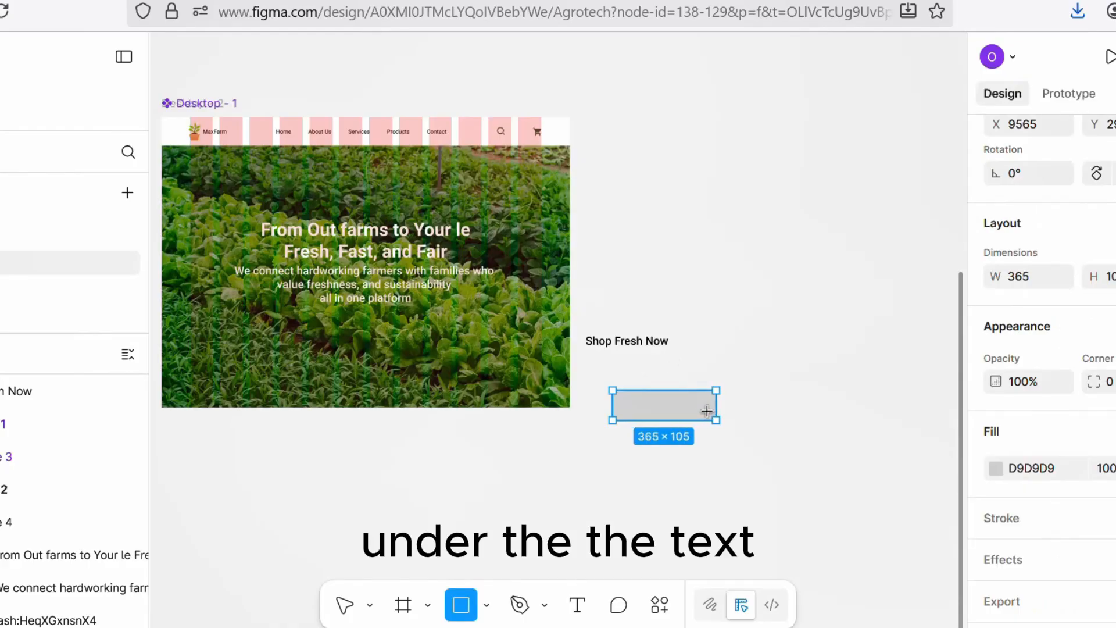
click(813, 409)
click(654, 413)
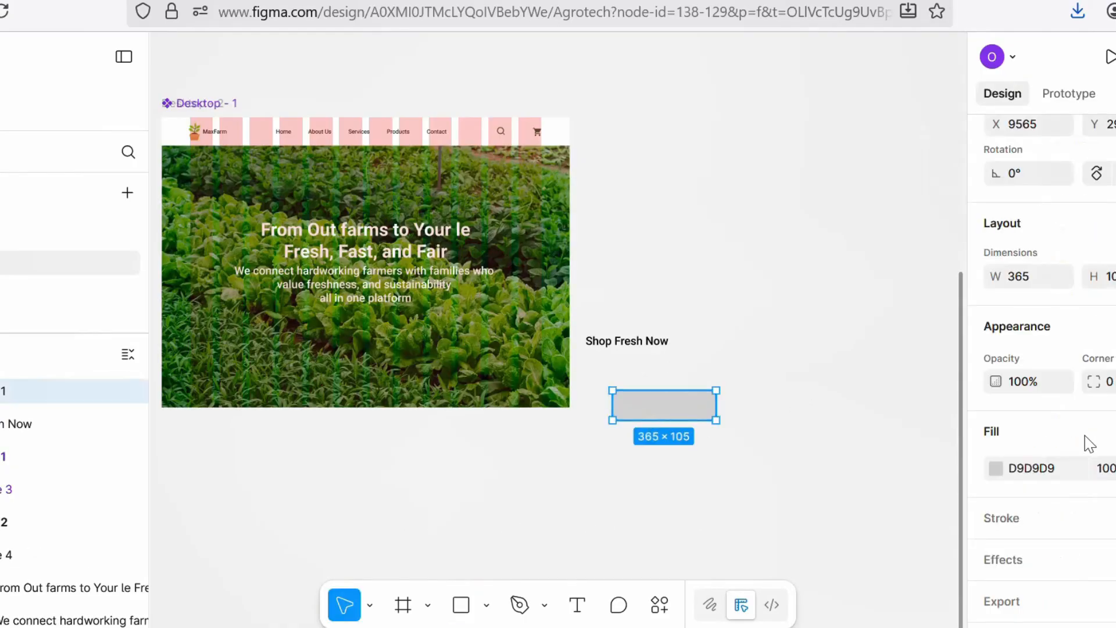
scroll(1042, 372, up, 1)
scroll(1042, 372, down, 1)
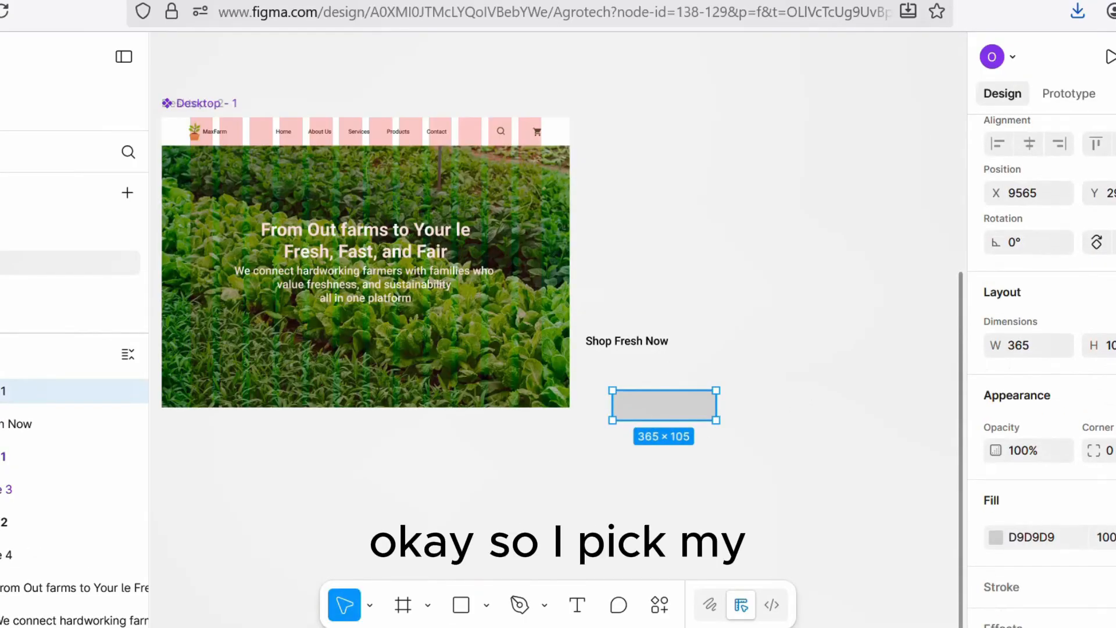
Step: Set the rectangle's height to 100
click(1111, 346)
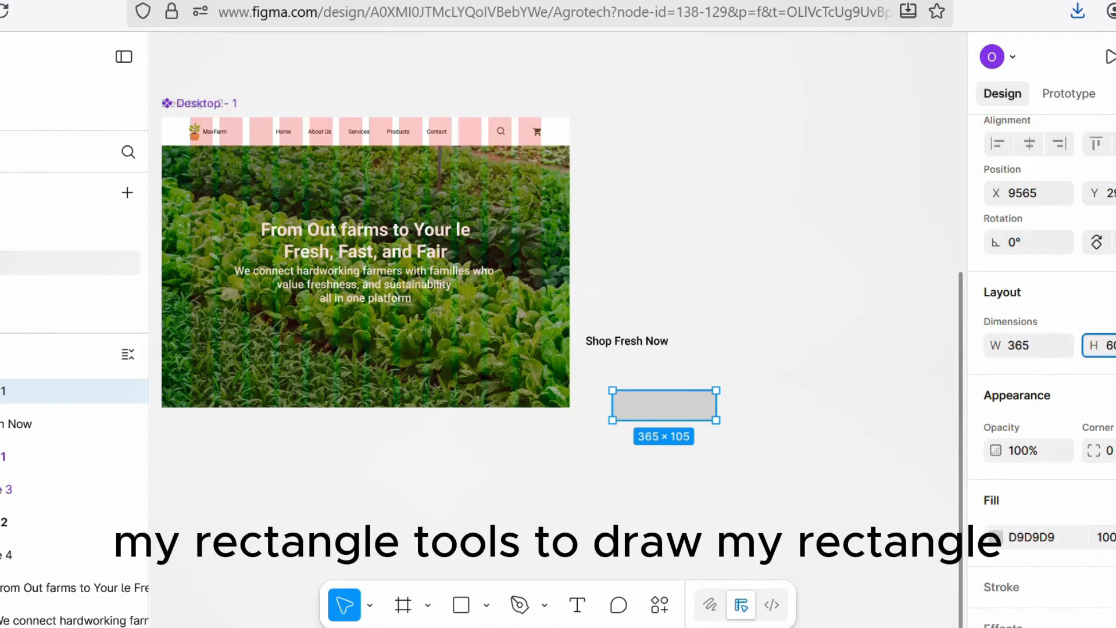
text(60)
key(Return)
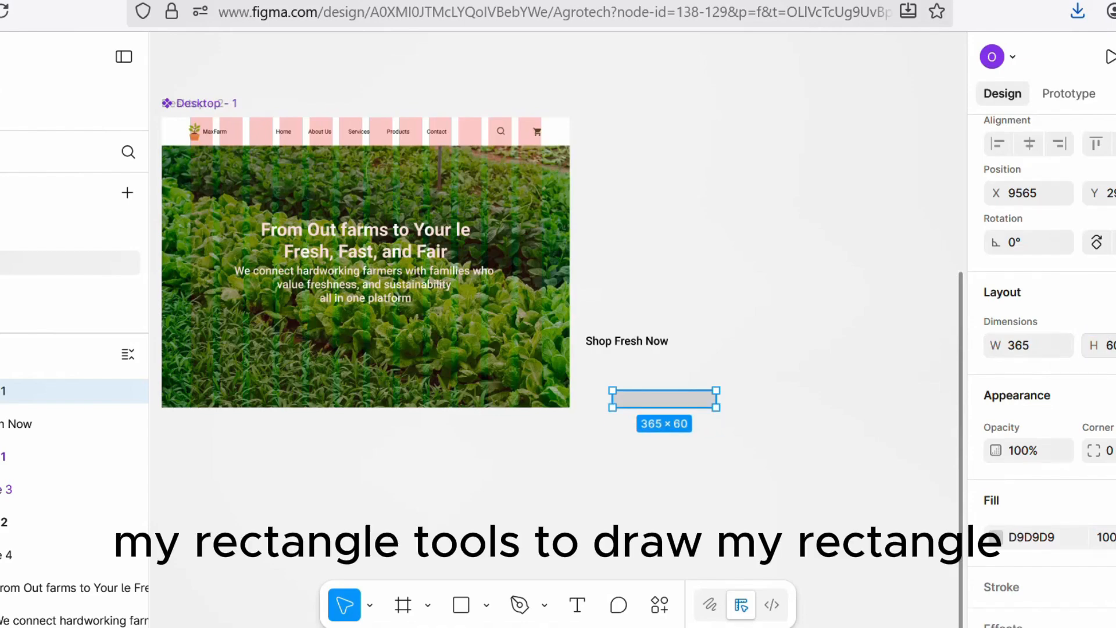
key(Delete)
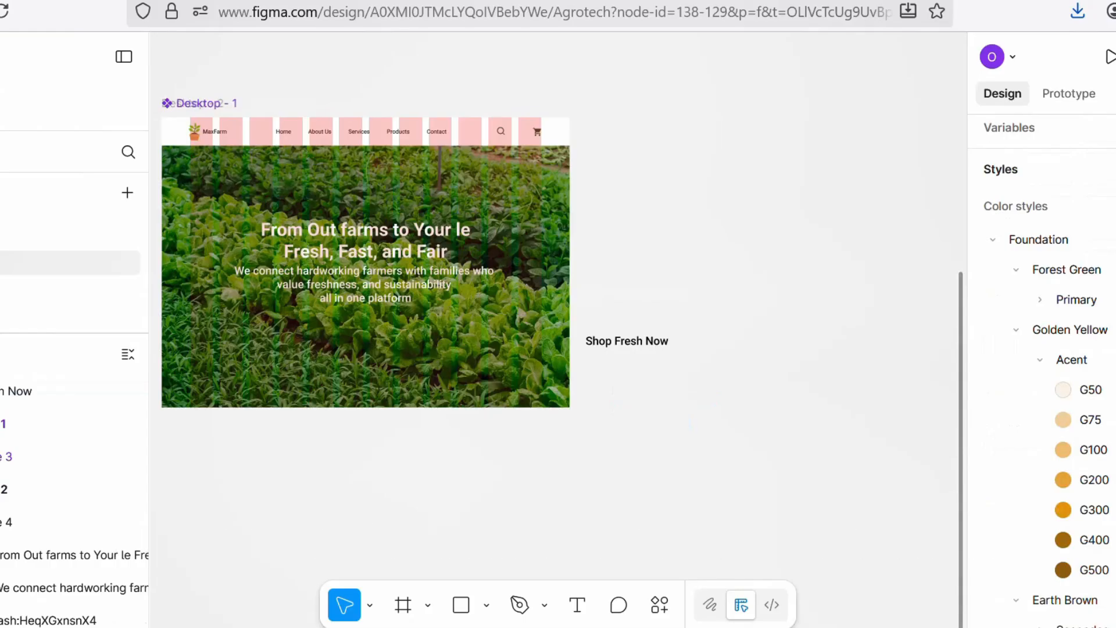
key(ctrl+z)
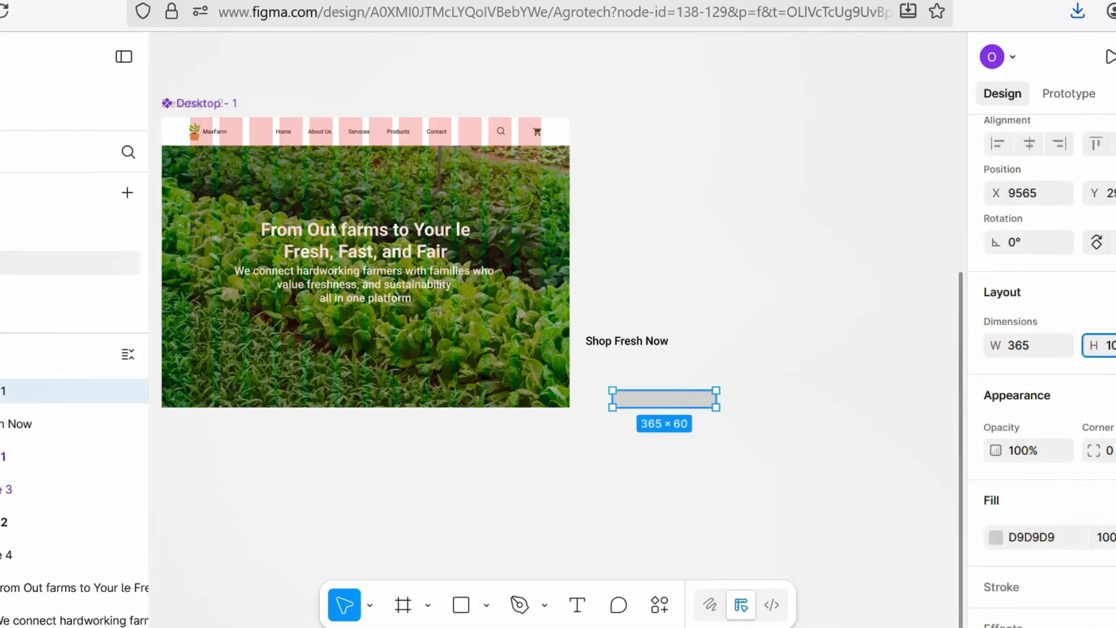
key(Return)
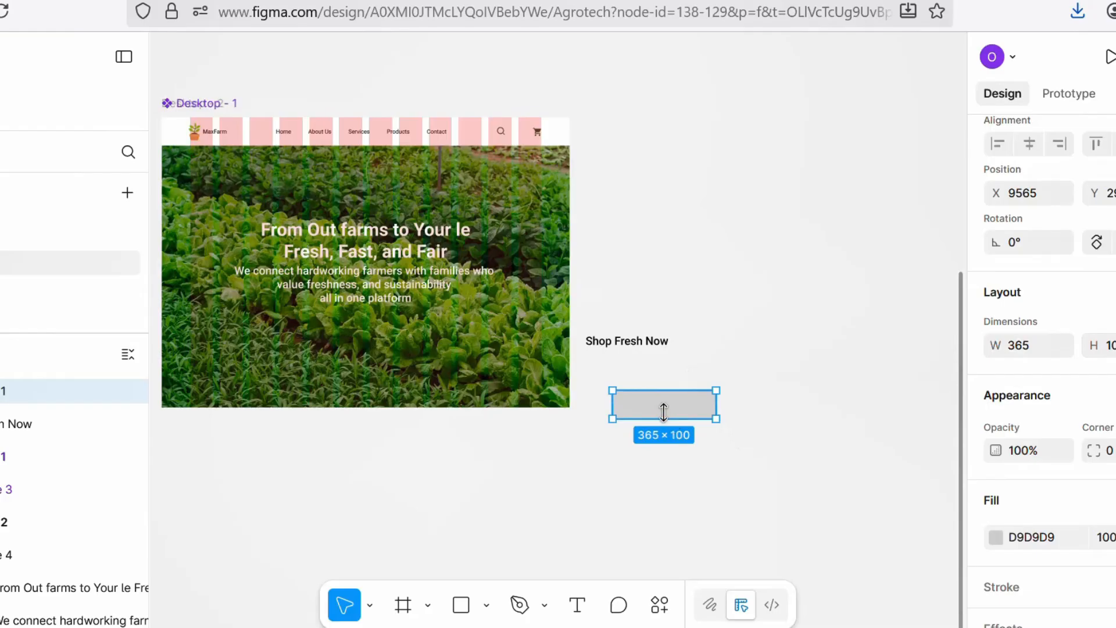
Step: Place the "Shop Fresh Now" text centred over the rectangle and bring it to the front
drag(675, 412, 657, 377)
drag(622, 340, 639, 372)
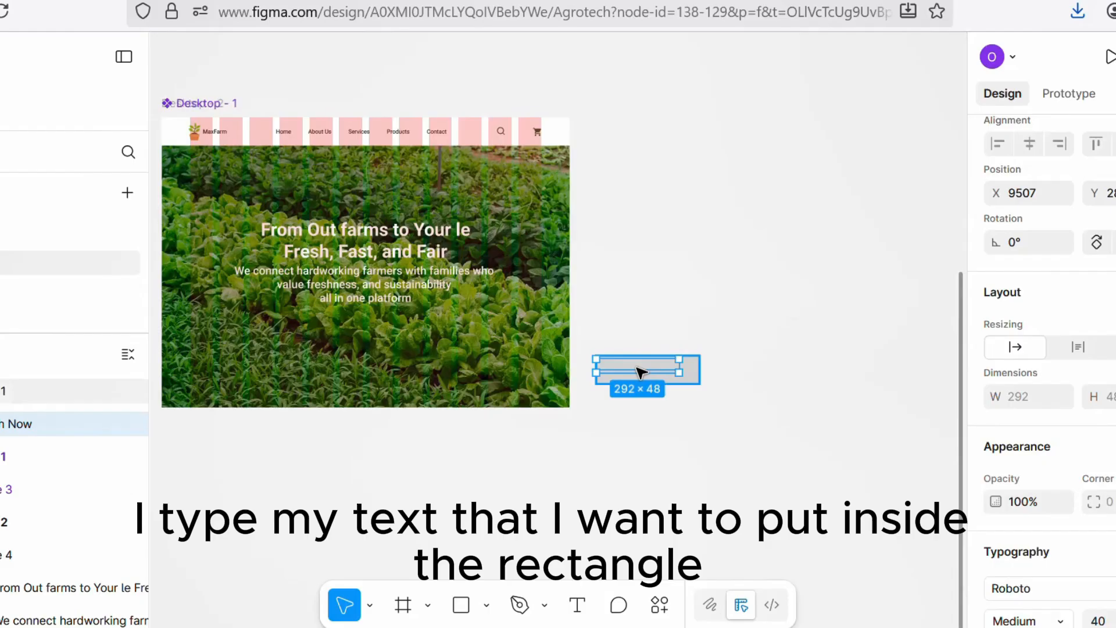
right_click(640, 372)
click(702, 308)
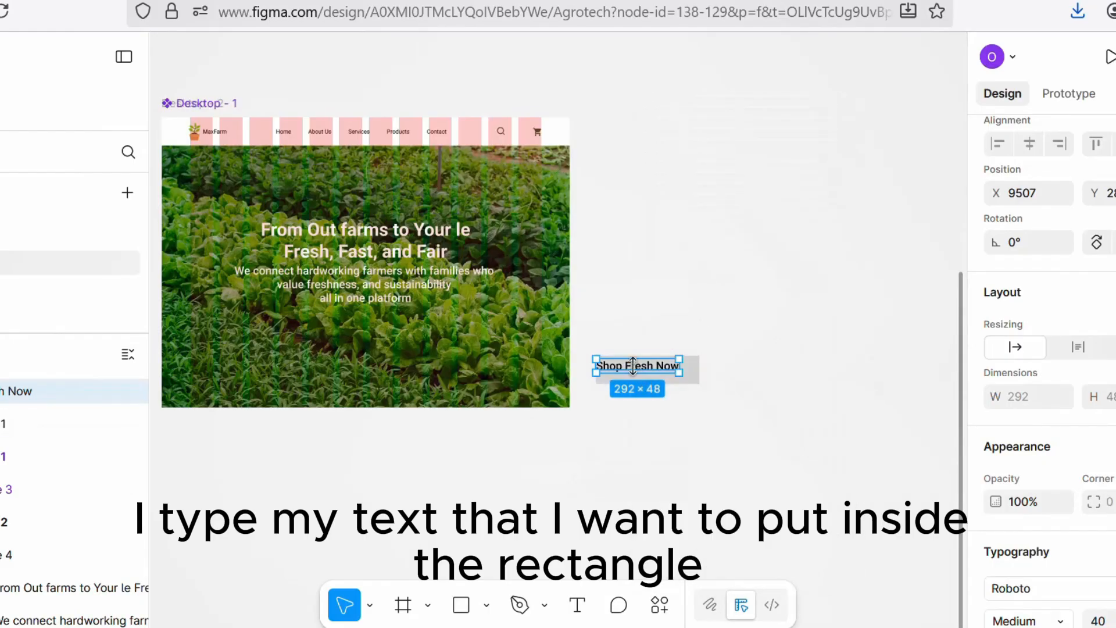
drag(640, 369, 651, 374)
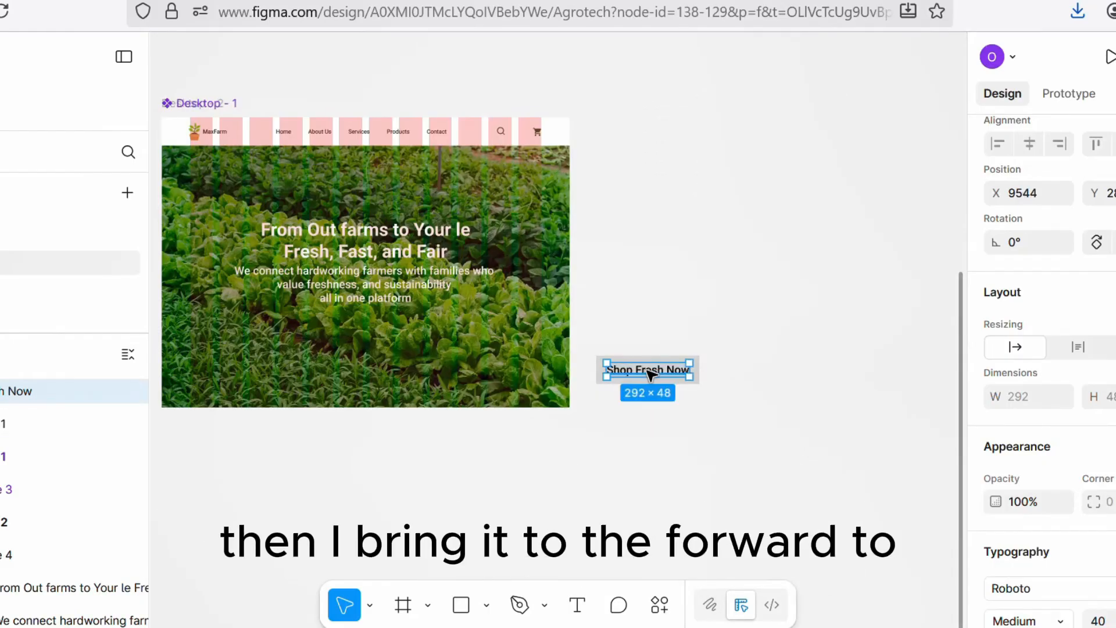
Step: Fill the button rectangle with the Golden Yellow accent colour from the design system library
drag(591, 348, 716, 390)
scroll(700, 382, up, 5)
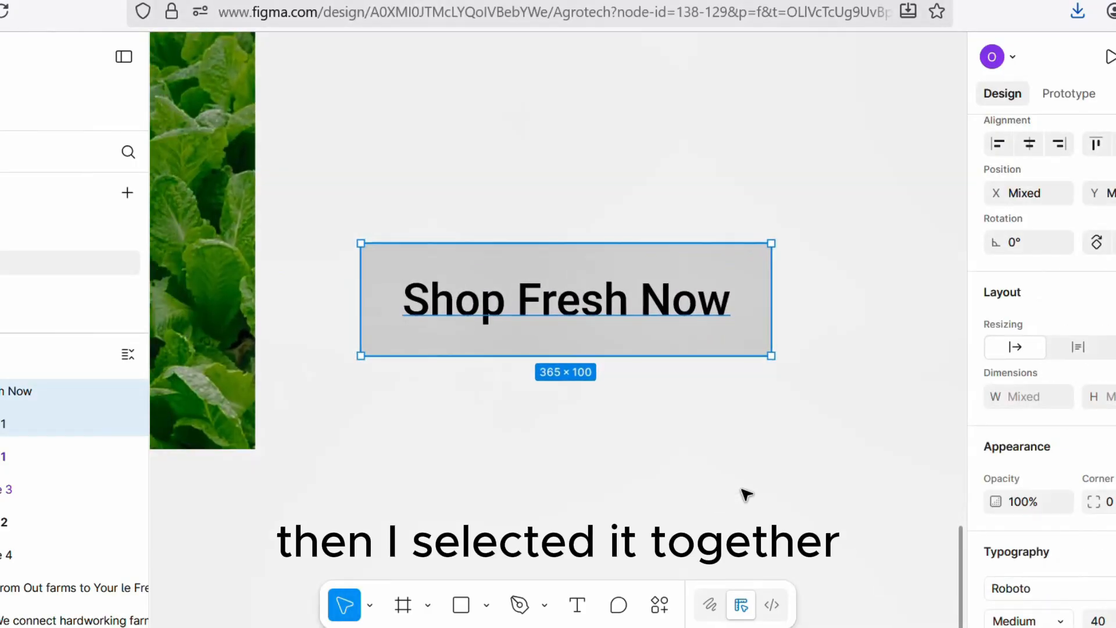
click(568, 338)
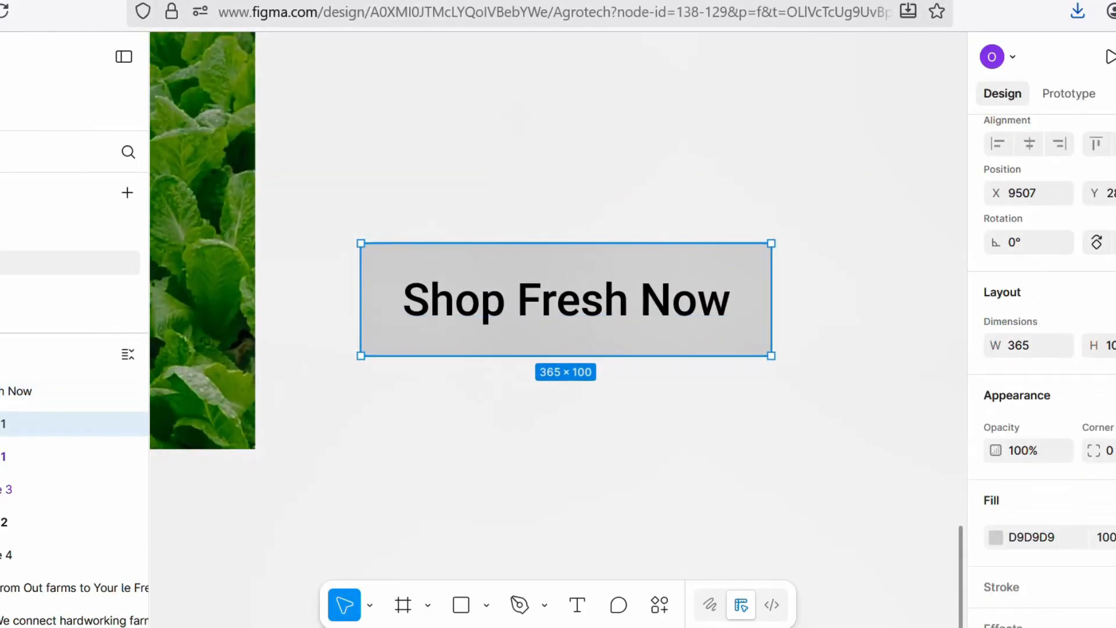
scroll(1040, 349, down, 2)
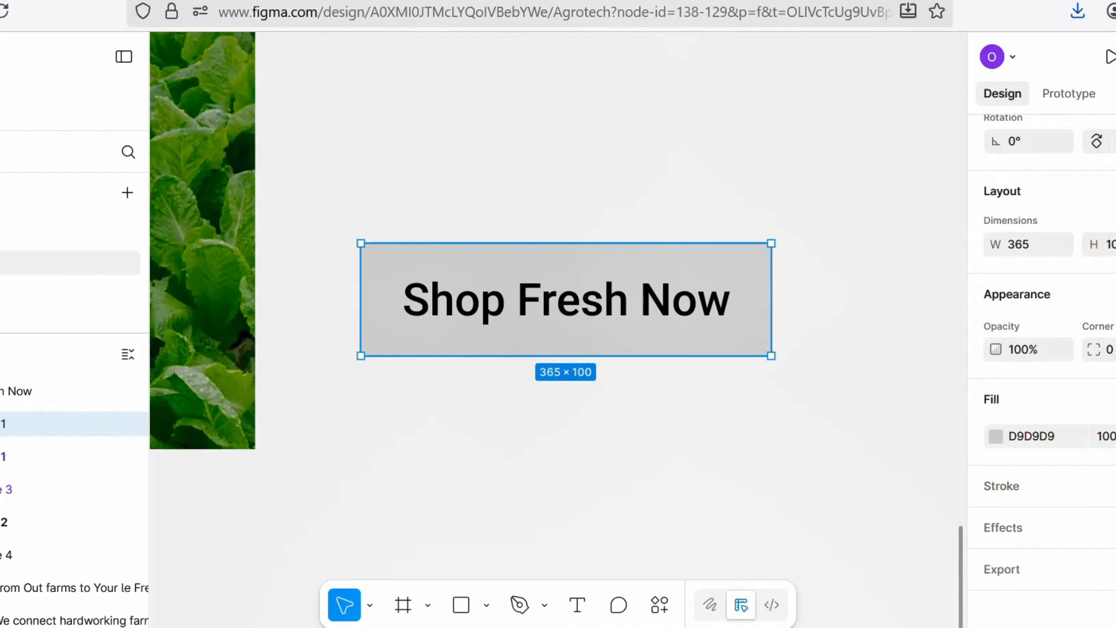
click(996, 436)
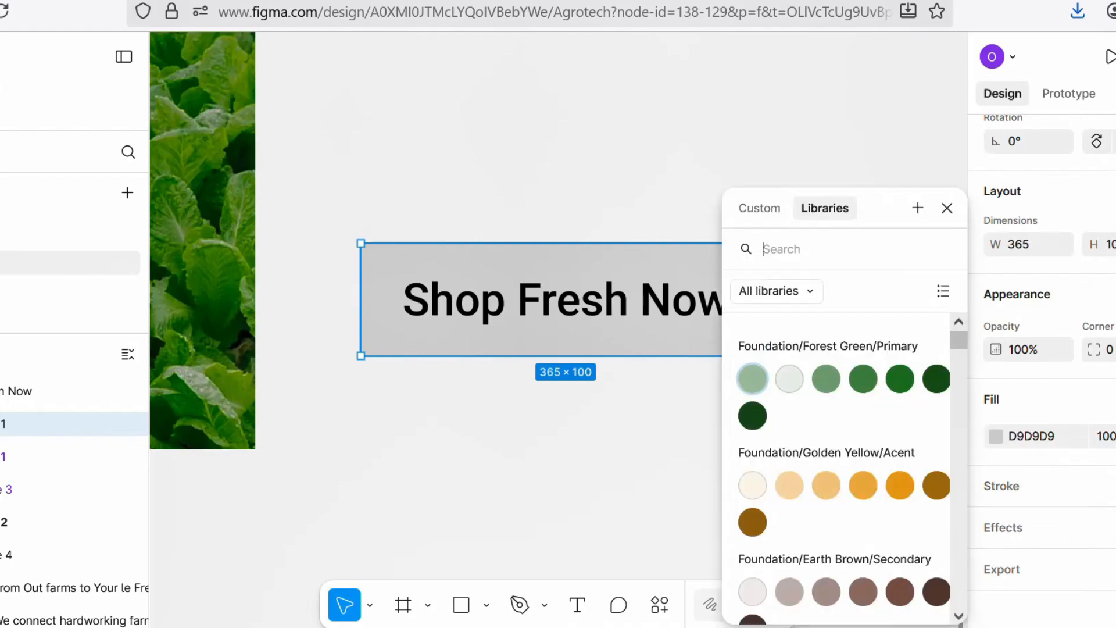
click(900, 485)
Step: Change the "Shop Fresh Now" text colour to white
double_click(584, 312)
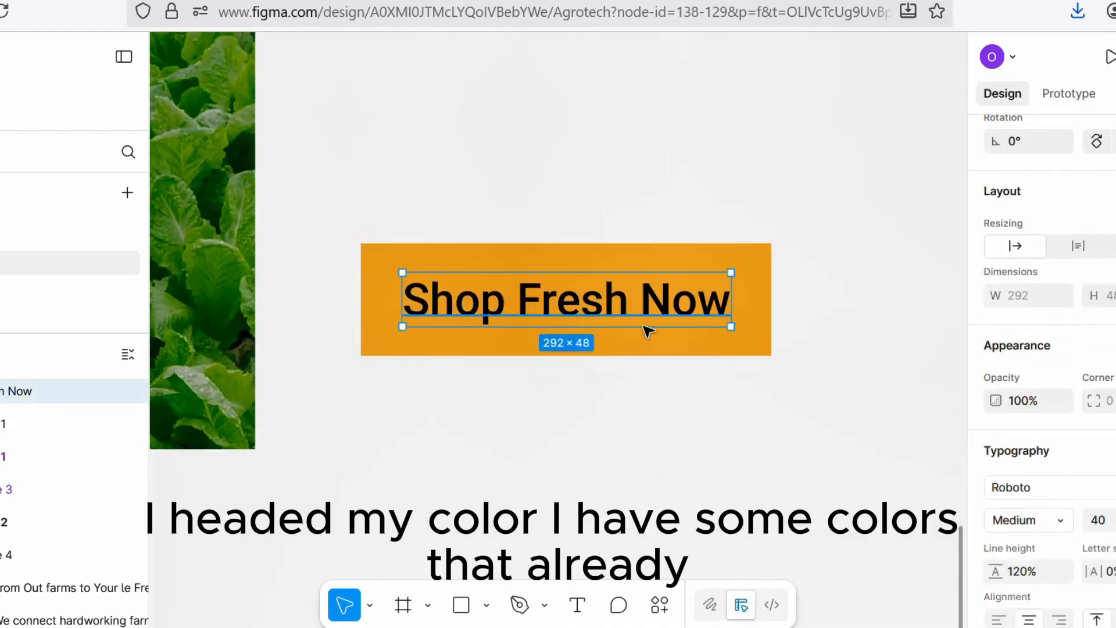
scroll(1040, 372, down, 5)
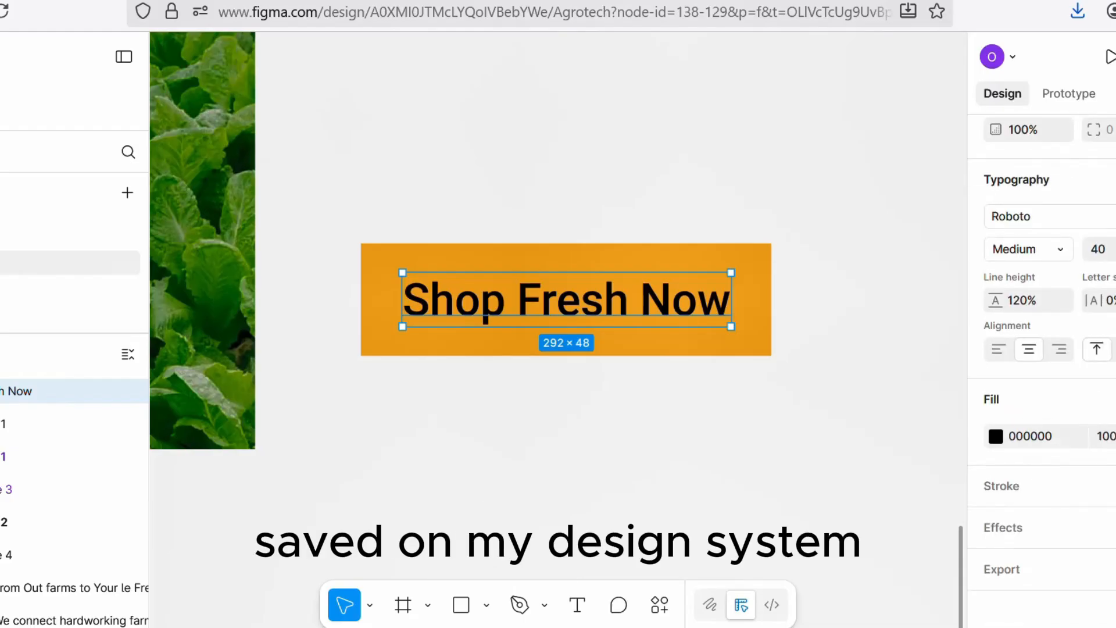
click(996, 436)
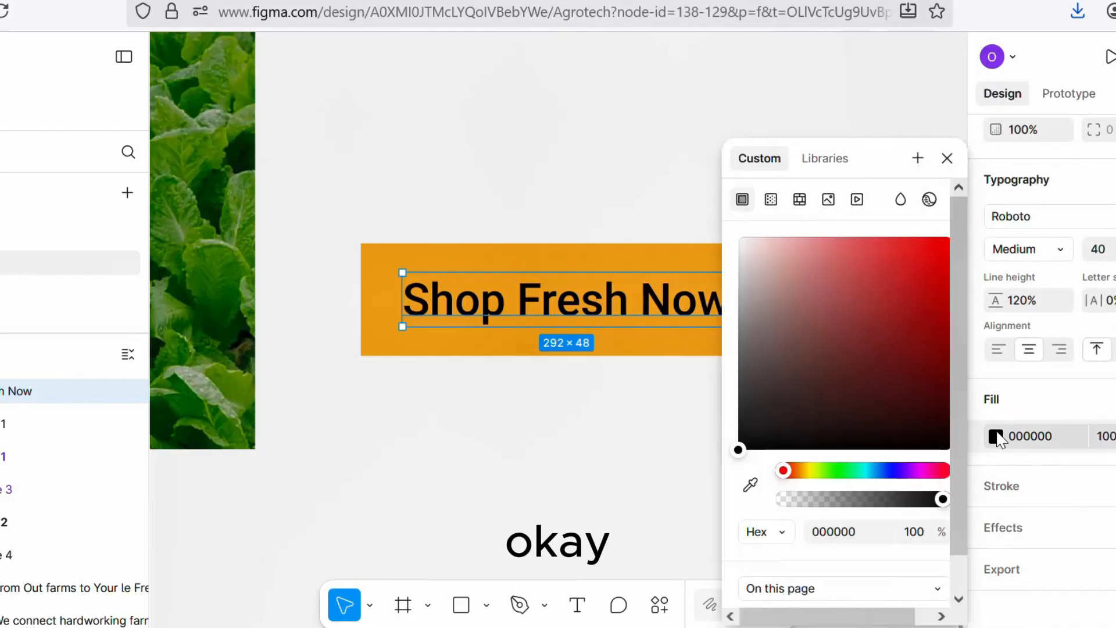
drag(739, 424, 729, 220)
click(575, 168)
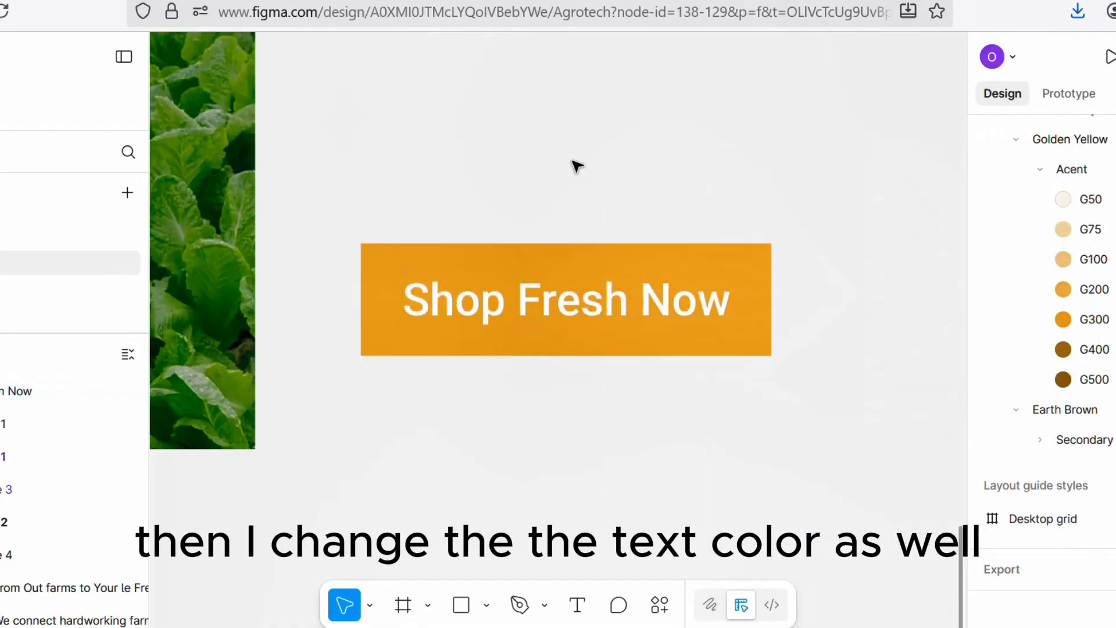
Step: Round the button rectangle's corners to a radius of 20
click(583, 258)
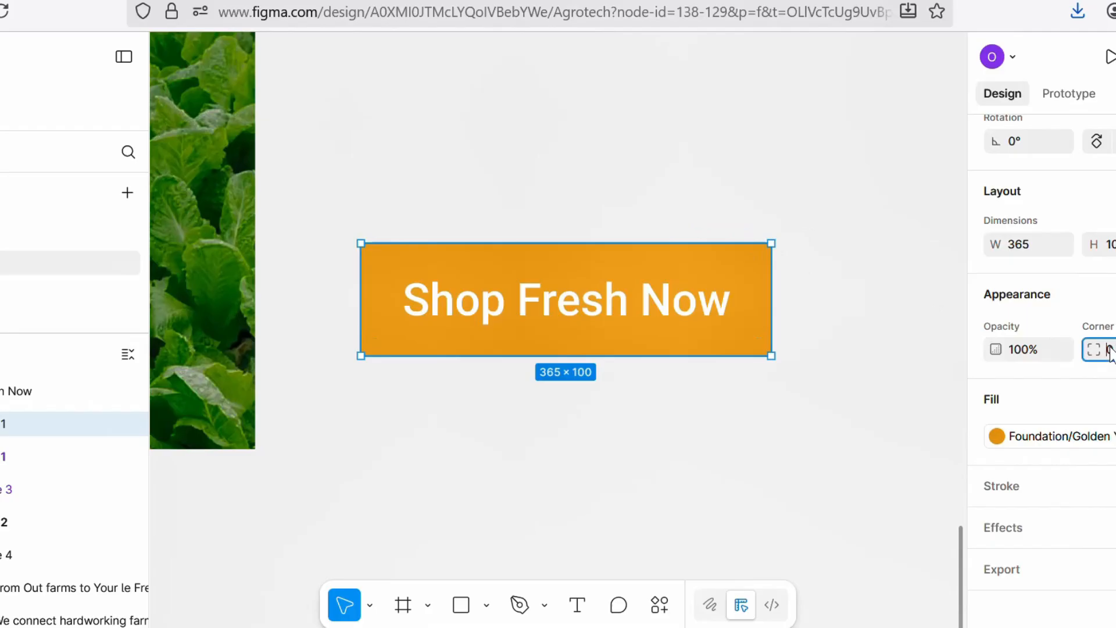
key(Return)
click(650, 424)
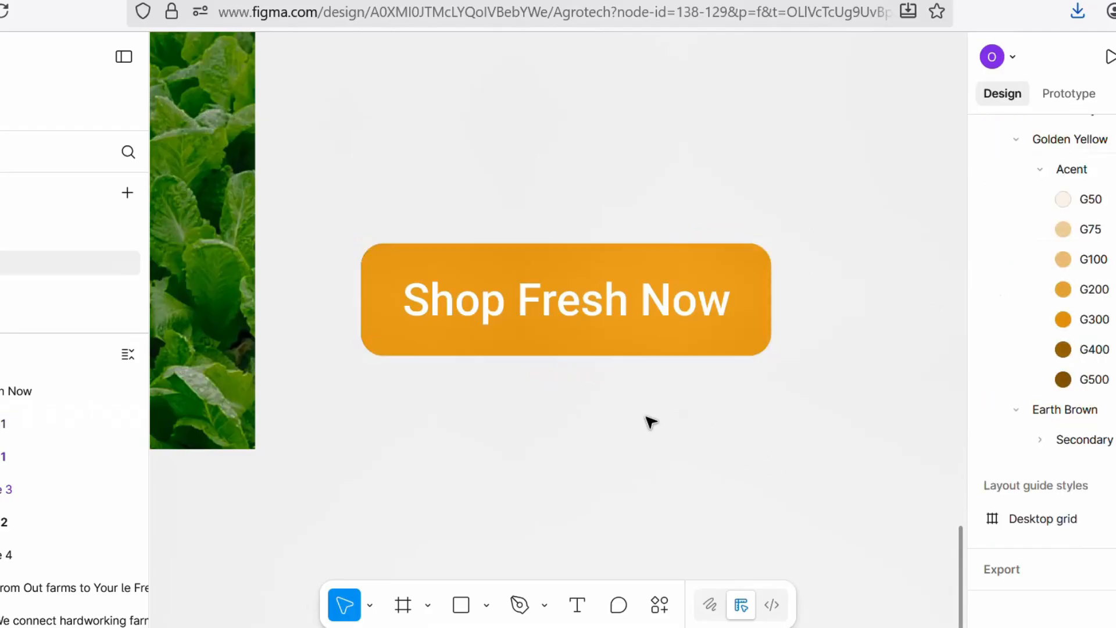
Step: Wrap the button rectangle and its text together in a new frame
drag(339, 211, 816, 386)
key(ctrl+alt+g)
scroll(812, 386, down, 5)
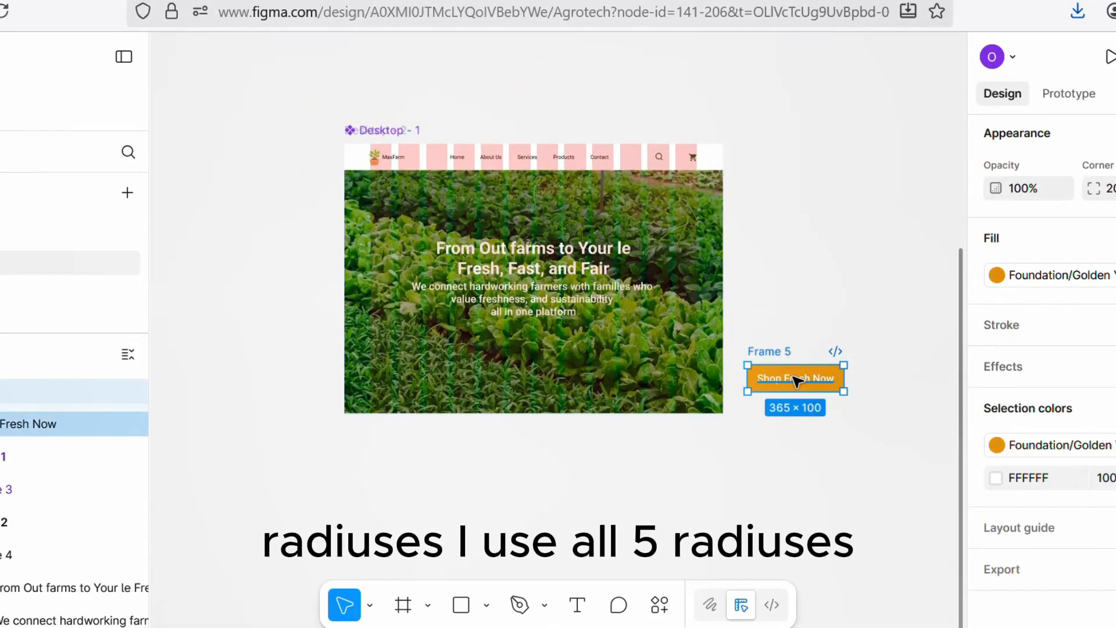
Step: Place the button in the hero below the subheading and shift the headline block and button upward
drag(796, 379, 533, 344)
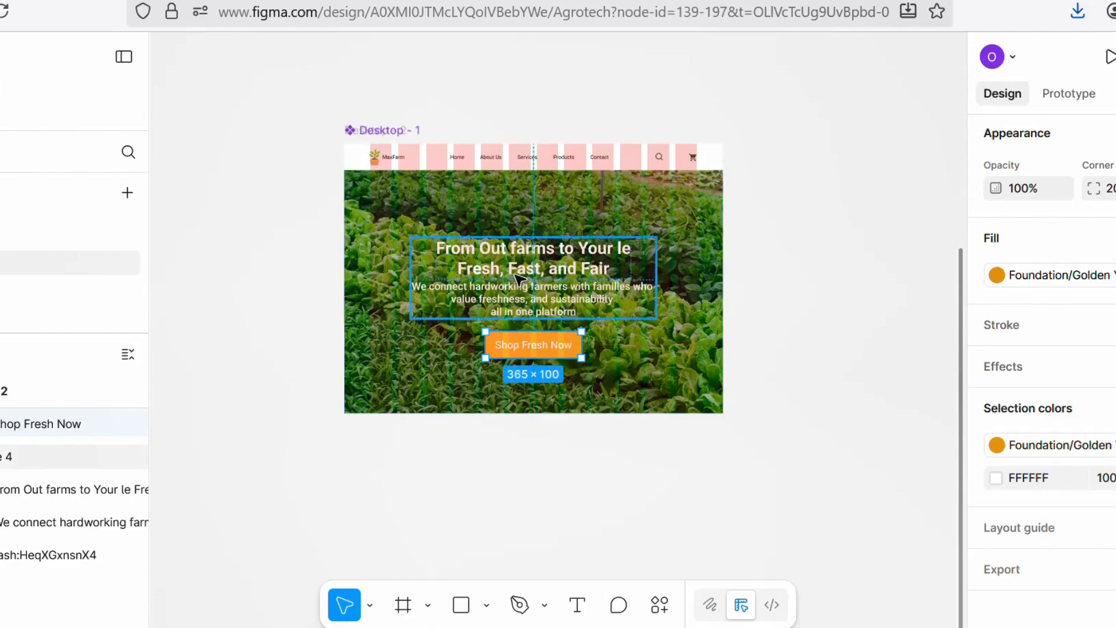
drag(516, 275, 515, 250)
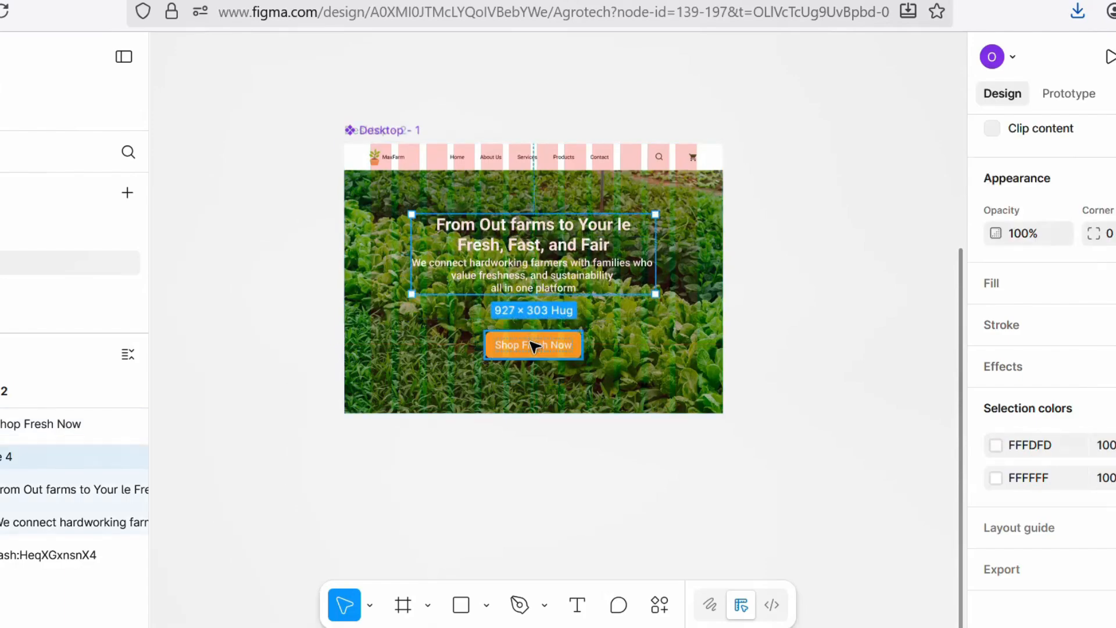
drag(534, 346, 535, 320)
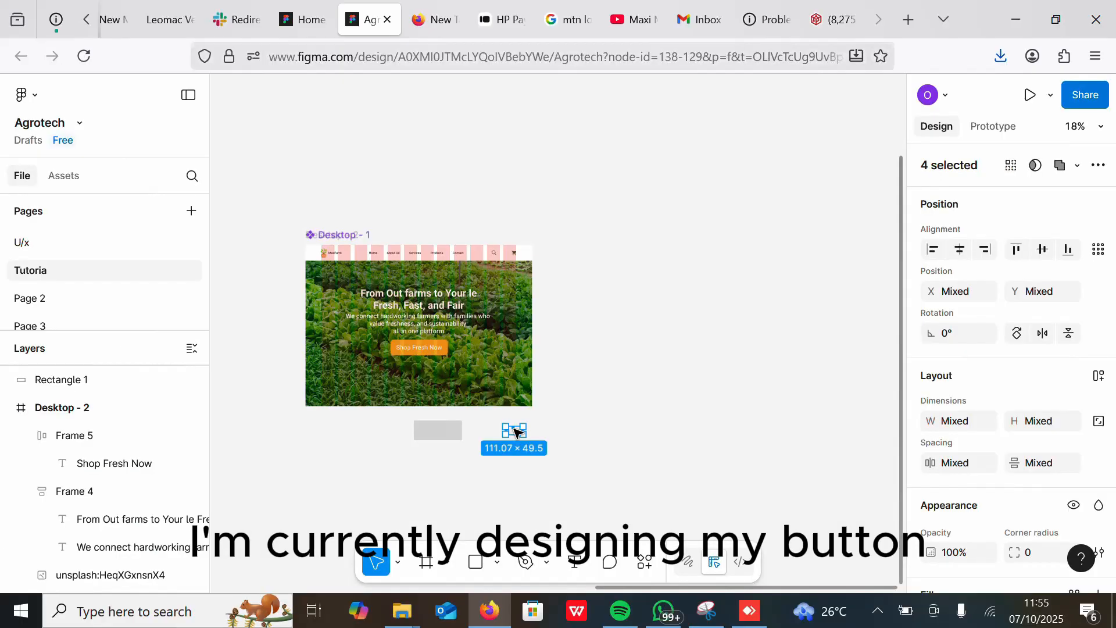
Step: Move the small icon group onto the left side of the grey card rectangle below the hero
scroll(580, 473, up, 5)
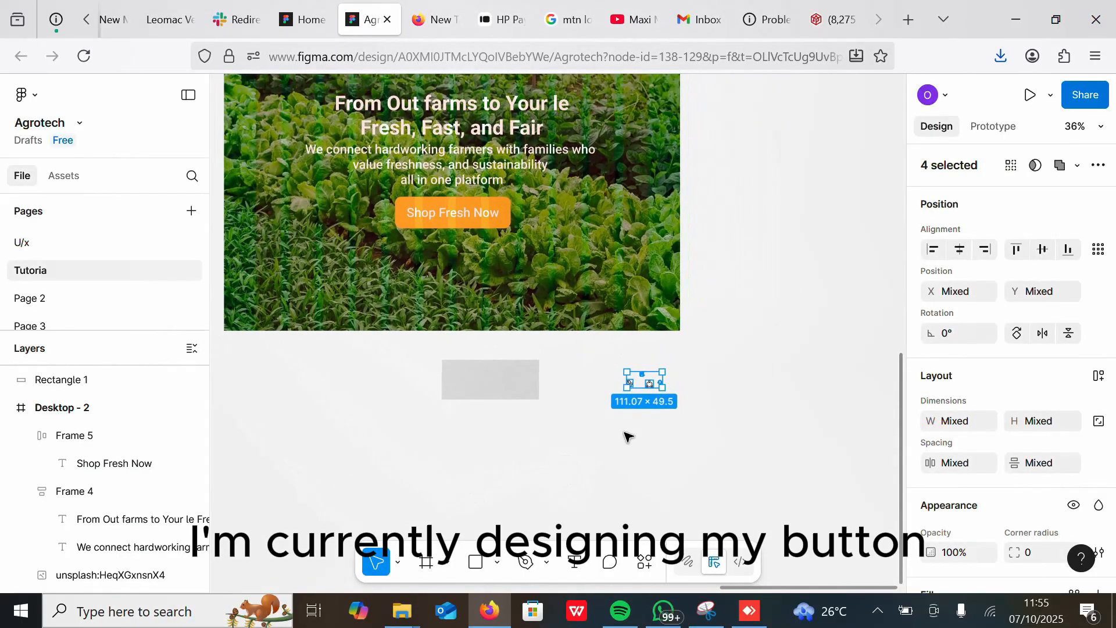
click(628, 436)
scroll(737, 356, up, 5)
scroll(822, 331, down, 1)
drag(709, 335, 511, 305)
scroll(653, 285, left, 3)
scroll(700, 278, up, 2)
drag(732, 305, 453, 324)
right_click(456, 325)
click(499, 327)
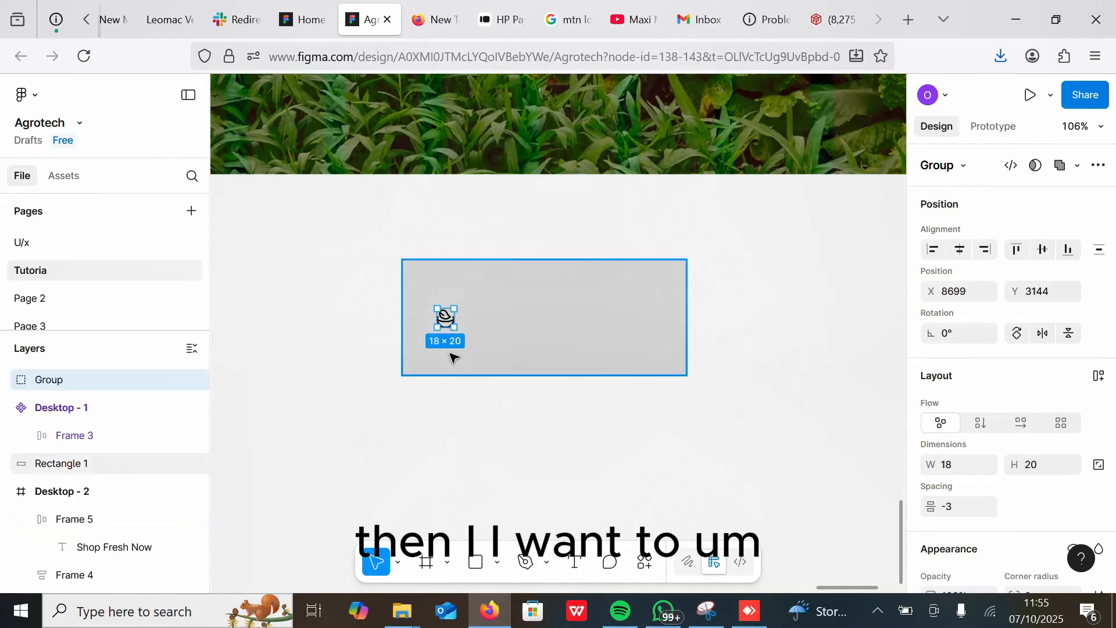
Step: Add a text layer reading "Organic Product" below the card rectangle
click(574, 561)
click(470, 459)
text(Organi)
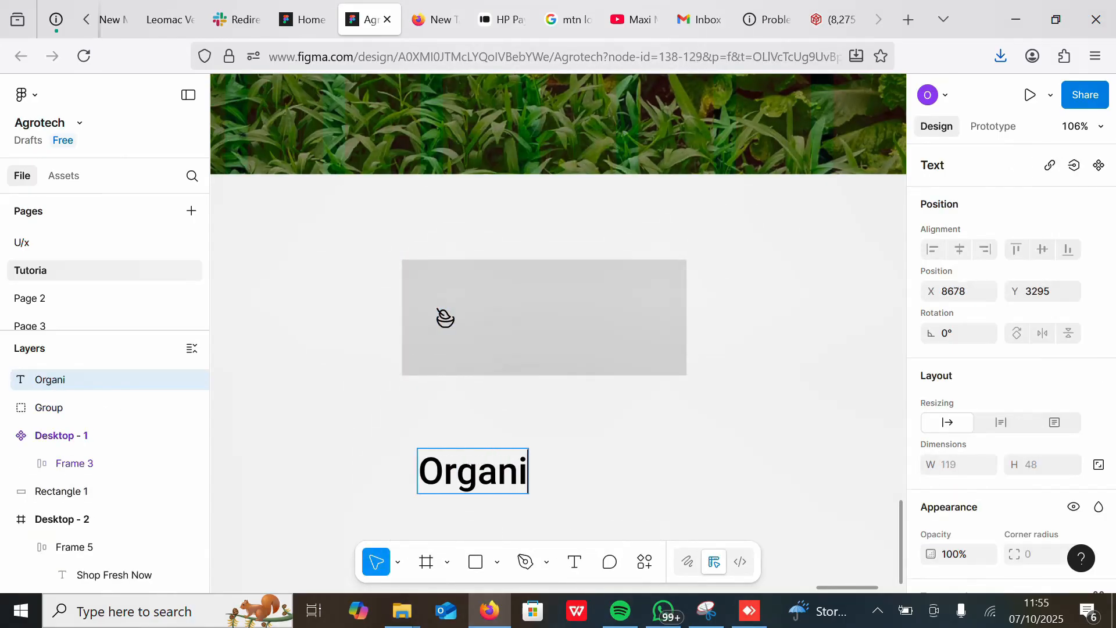
text(c product)
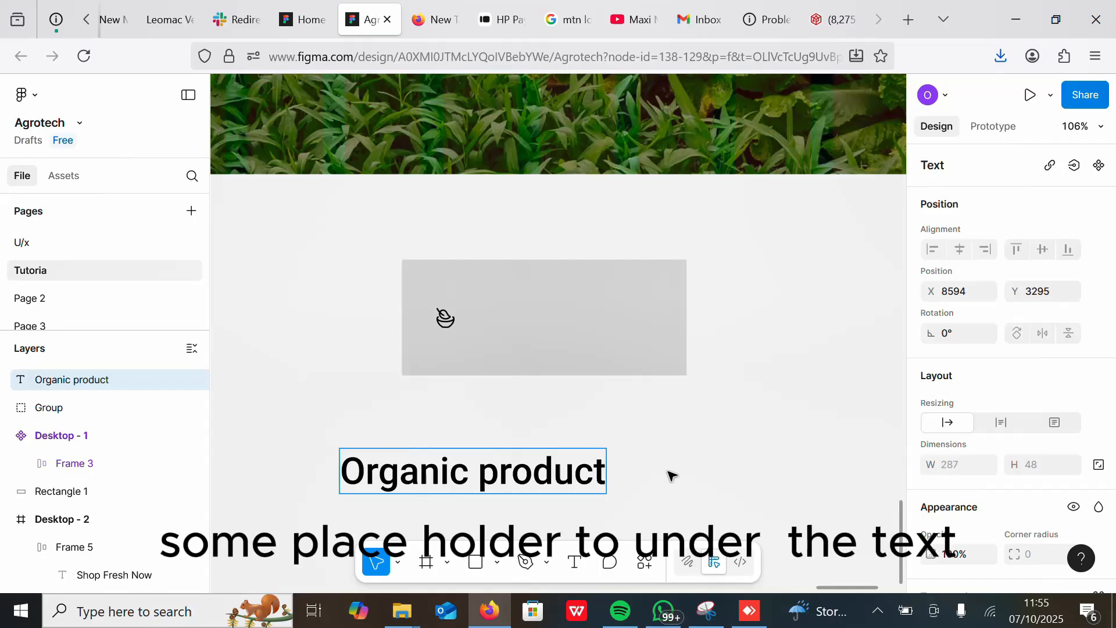
key(ctrl+Left)
key(shift+Right)
text(P)
key(Escape)
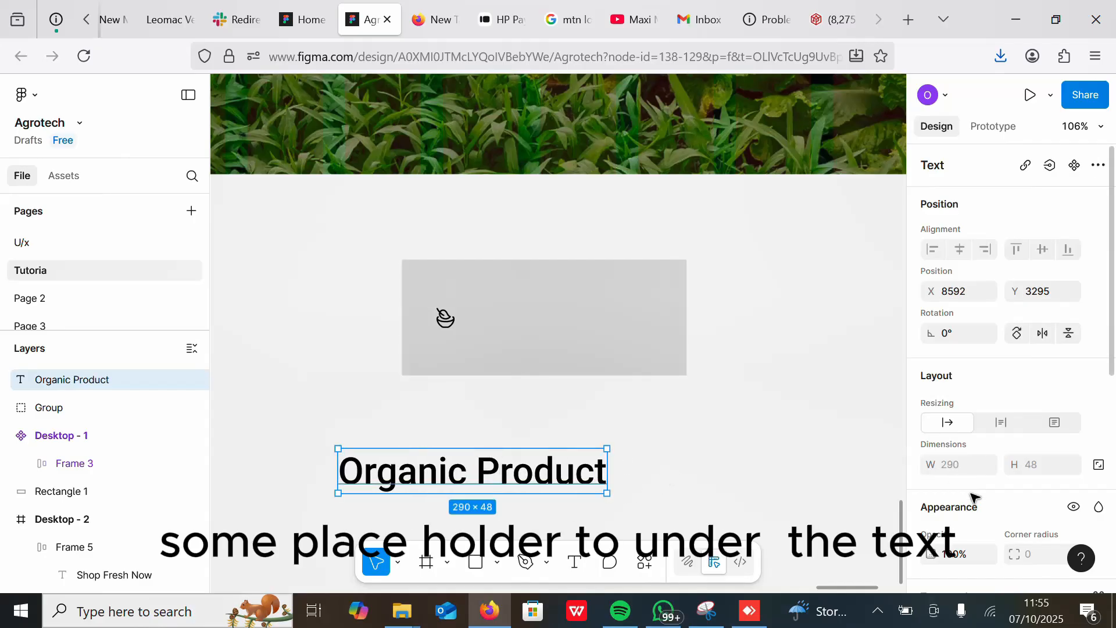
Step: Set the text's font size to 36
scroll(971, 494, down, 5)
click(1025, 340)
text(36)
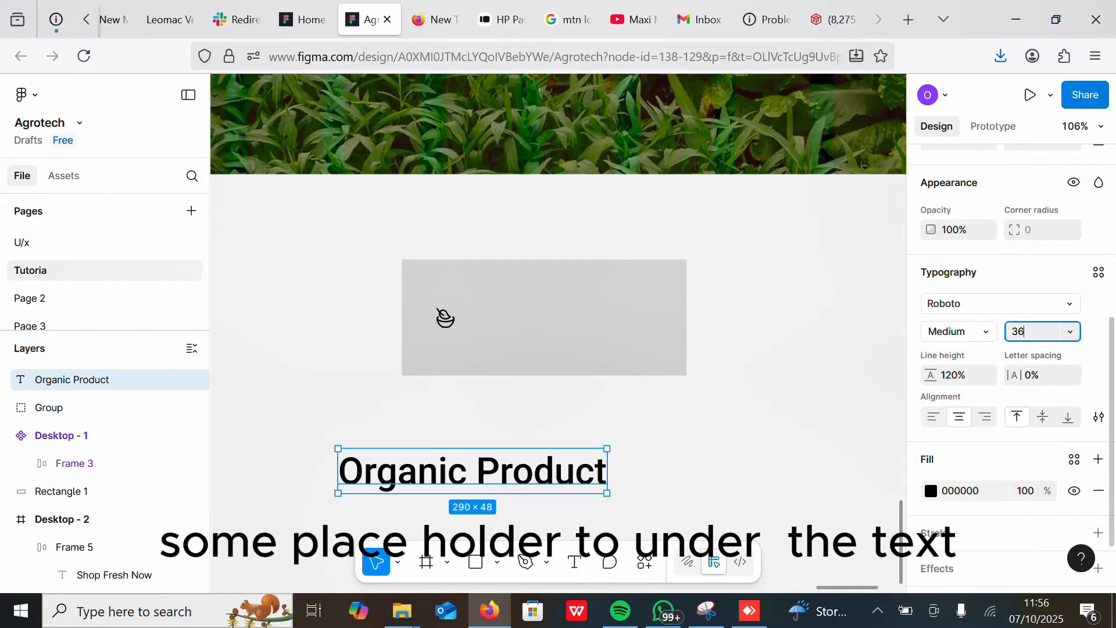
key(Return)
Step: Move the "Organic Product" text into the card beside the icon and set its font size to 24
drag(409, 473, 522, 326)
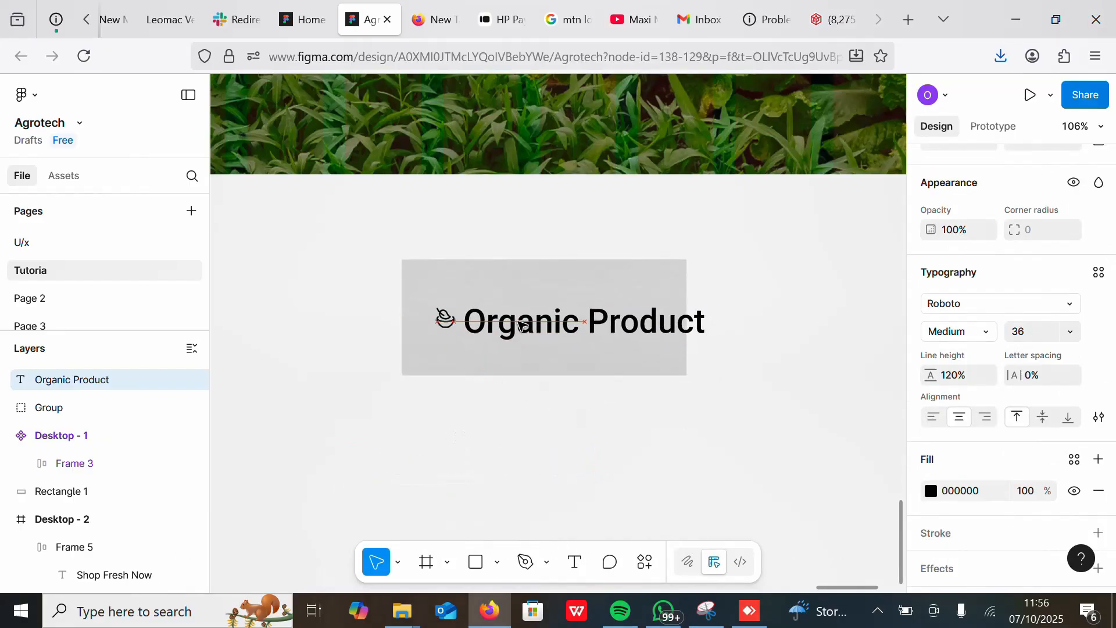
click(1019, 331)
text(24)
key(Return)
drag(588, 316, 568, 323)
Step: Scale the icon up to about 38 × 42 with the Scale tool
click(446, 319)
key(k)
mouse_move(448, 321)
mouse_down()
mouse_move(459, 337)
mouse_move(447, 332)
mouse_up()
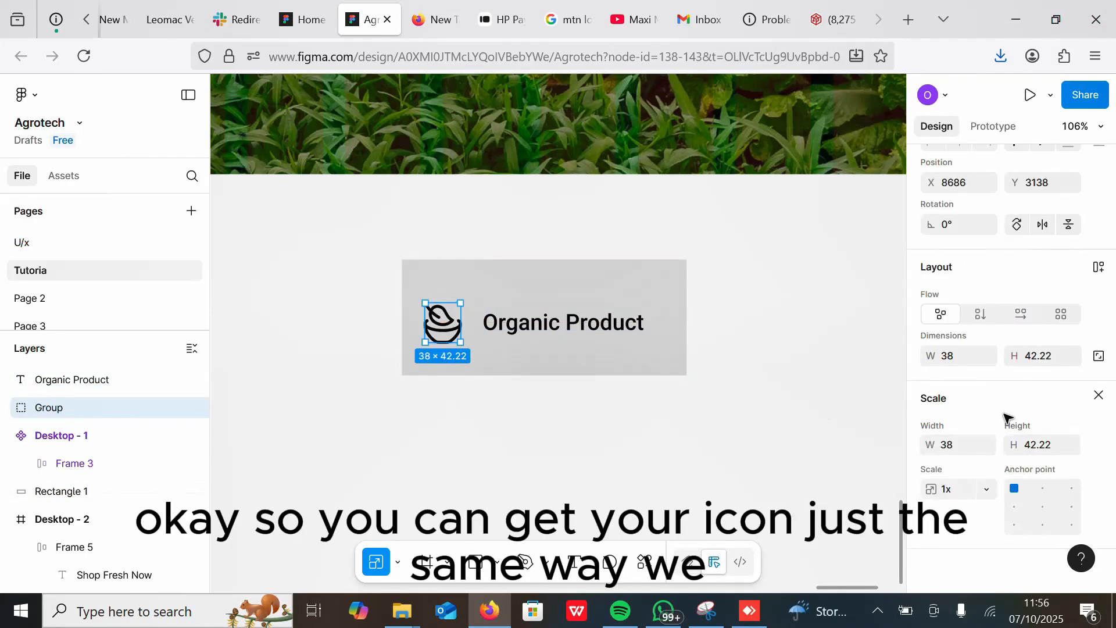
click(1098, 396)
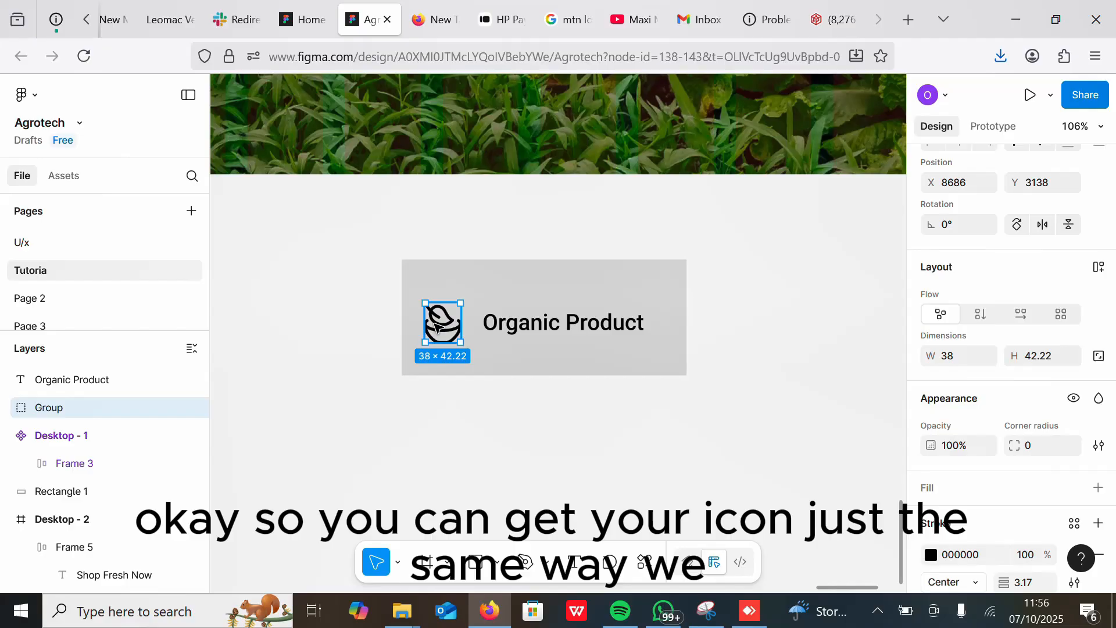
Step: Wrap the icon in a vertical auto layout frame and set its item gap to -5
key(shift+a)
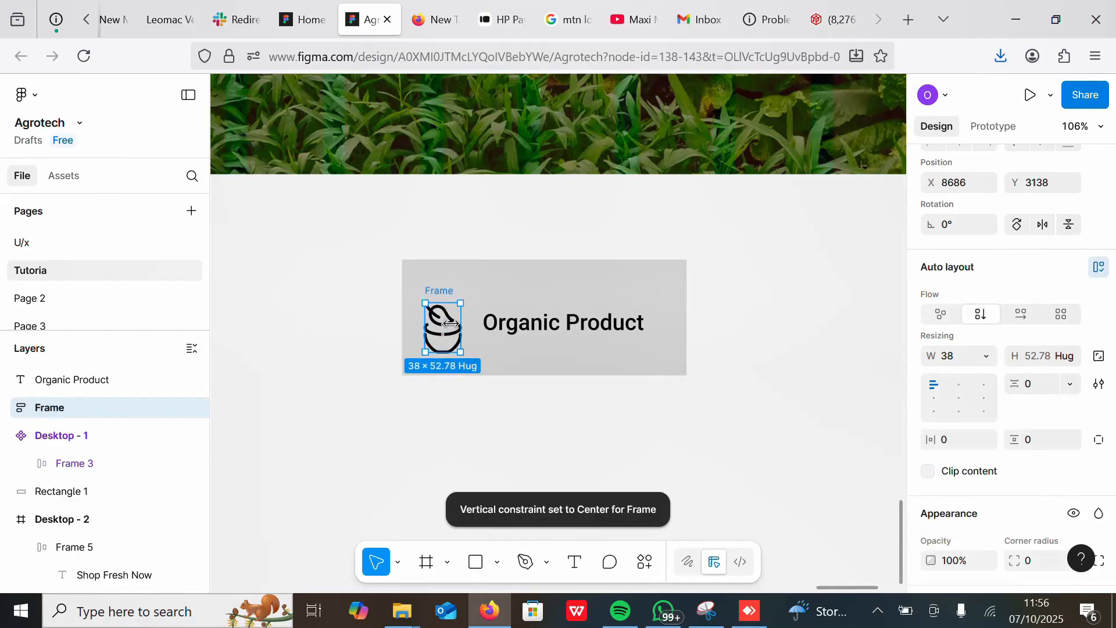
key(ctrl+z)
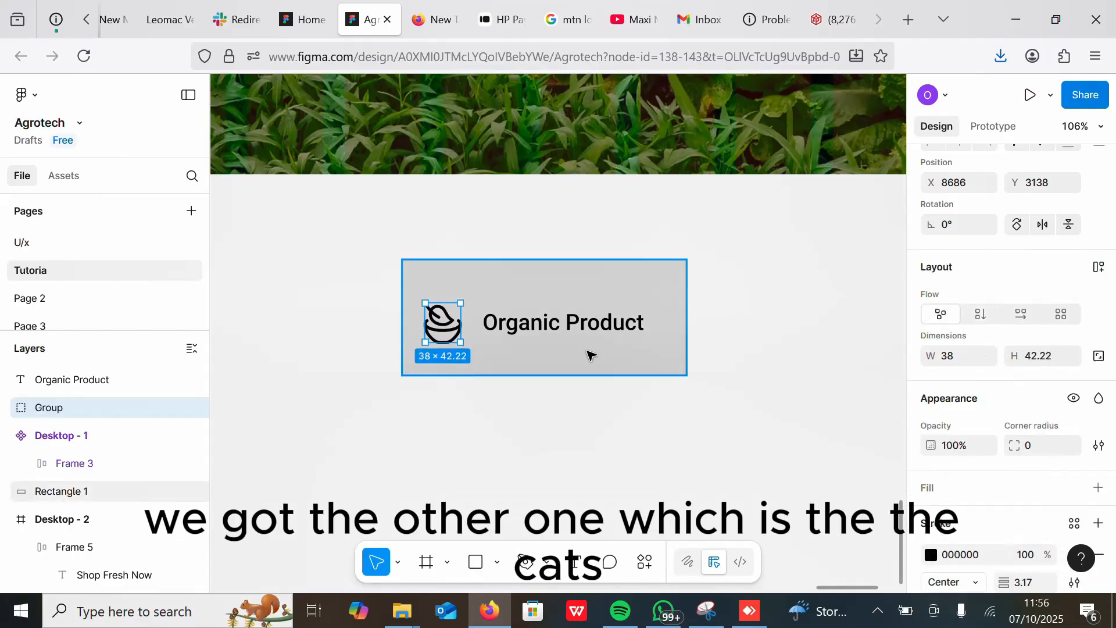
key(shift+a)
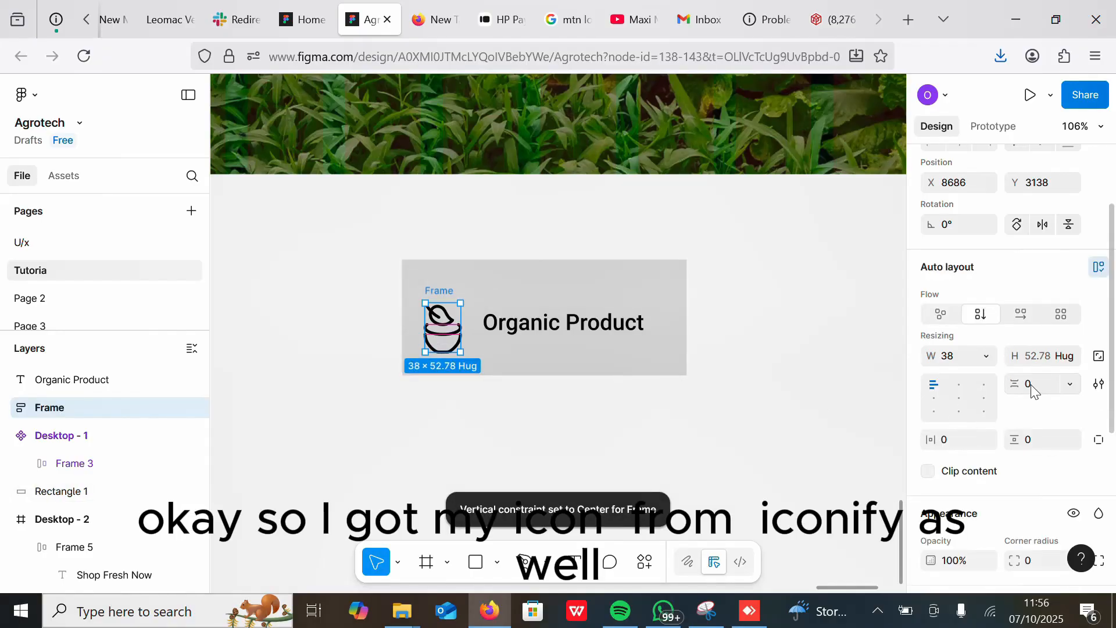
click(1068, 383)
click(1069, 384)
drag(1015, 381, 1007, 382)
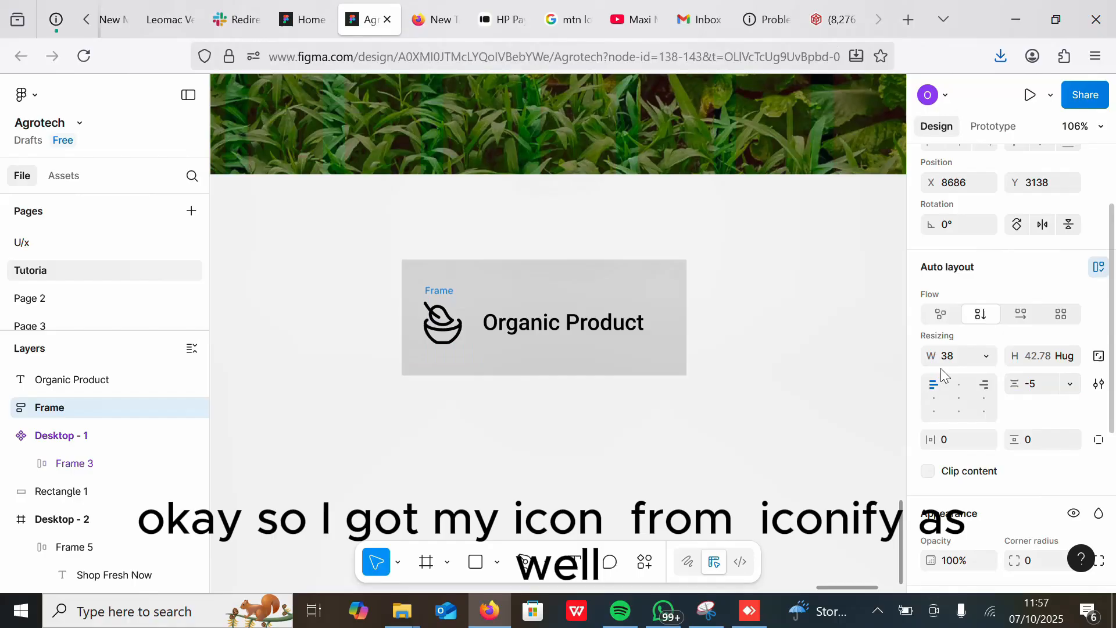
Step: Set the icon frame's padding to 10 horizontally and 5 vertically
click(860, 312)
click(443, 314)
click(442, 292)
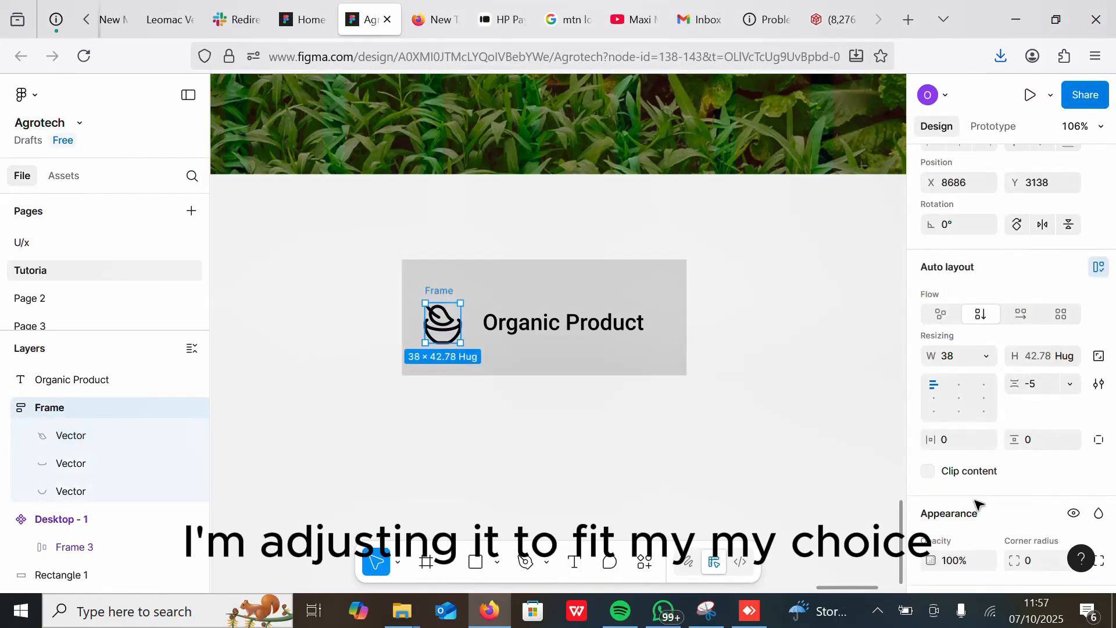
click(1028, 440)
text(5)
key(Return)
key(ctrl+z)
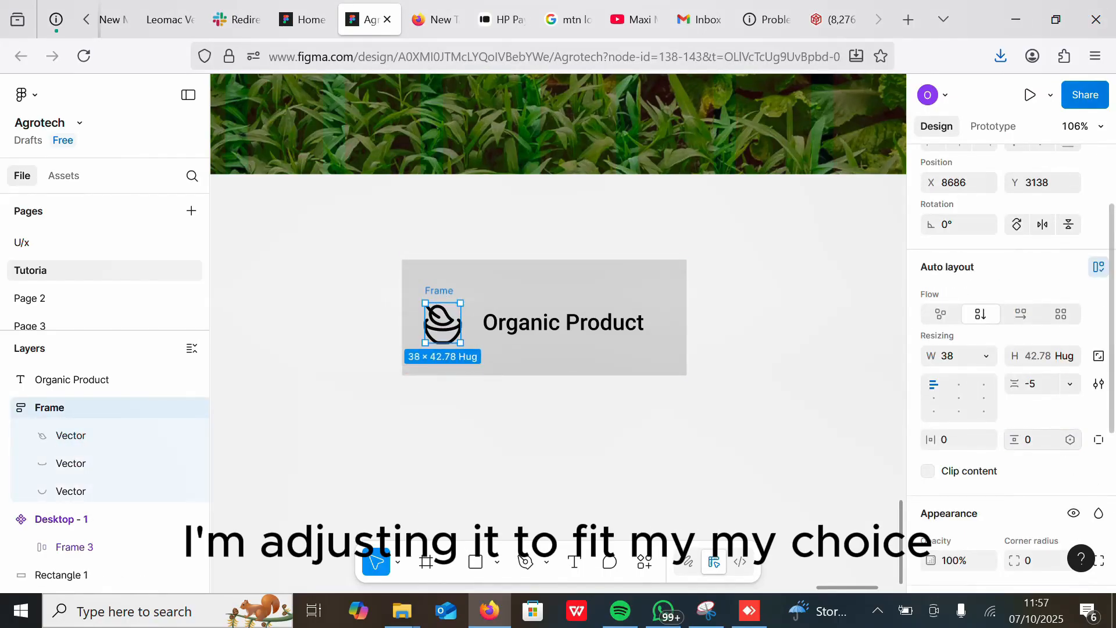
click(946, 441)
text(10)
key(Return)
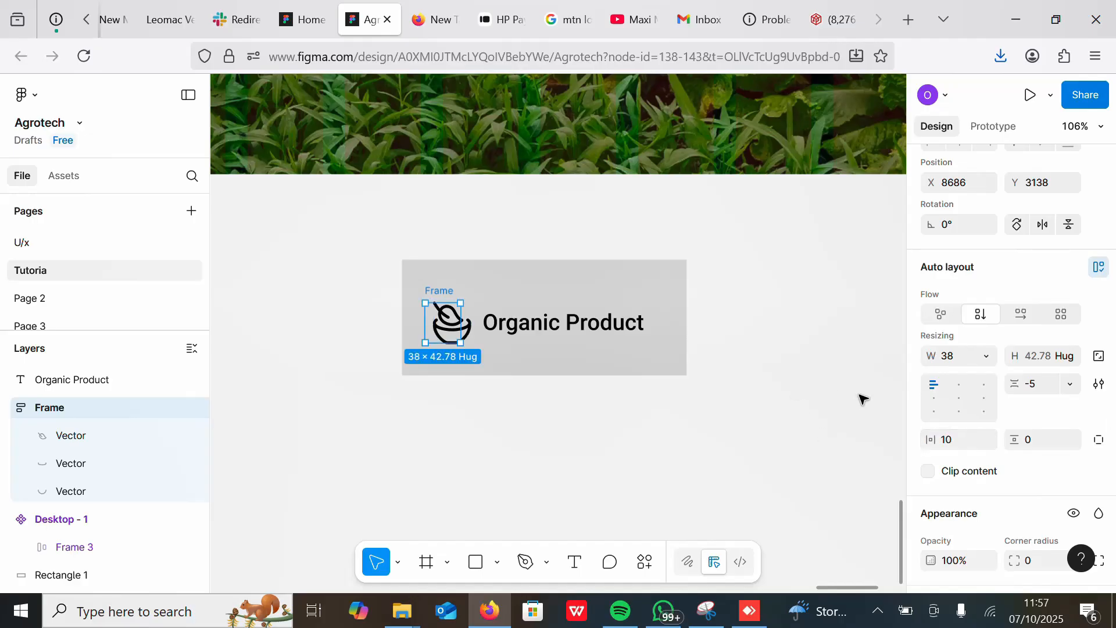
click(1032, 440)
text(5)
key(Return)
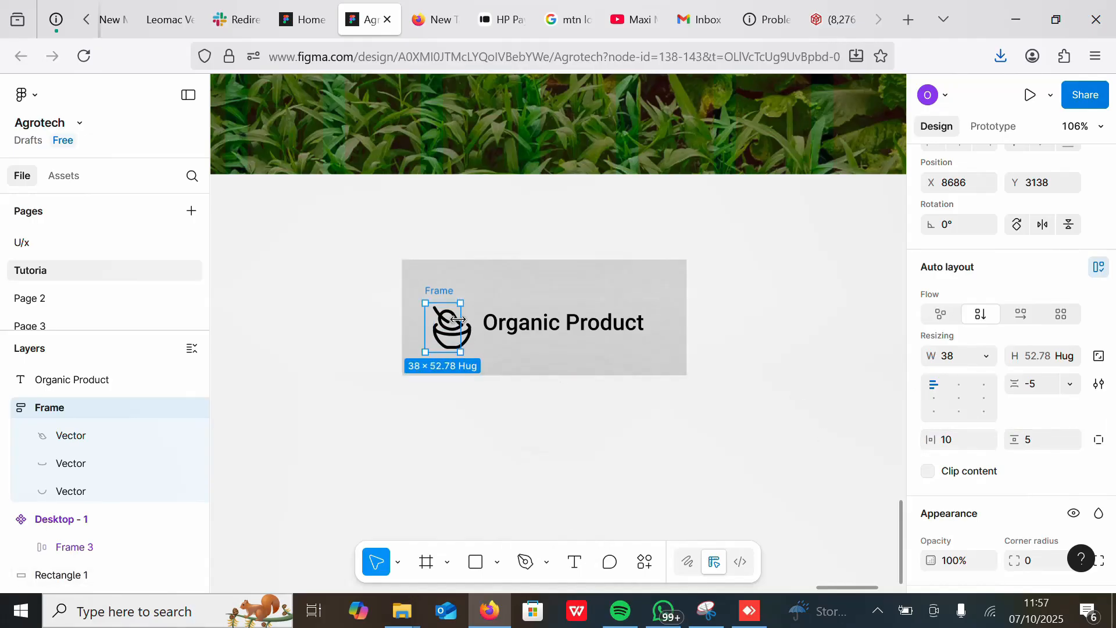
Step: Fill the icon frame with the Forest Green primary colour from the library
drag(461, 319, 470, 318)
click(454, 407)
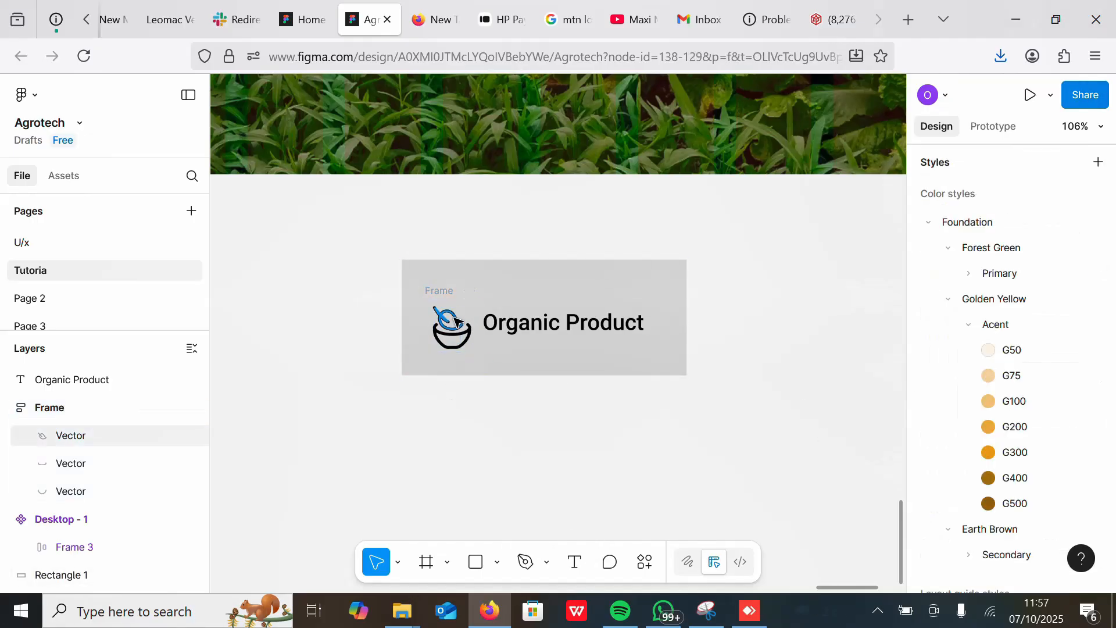
click(439, 292)
scroll(1075, 349, down, 5)
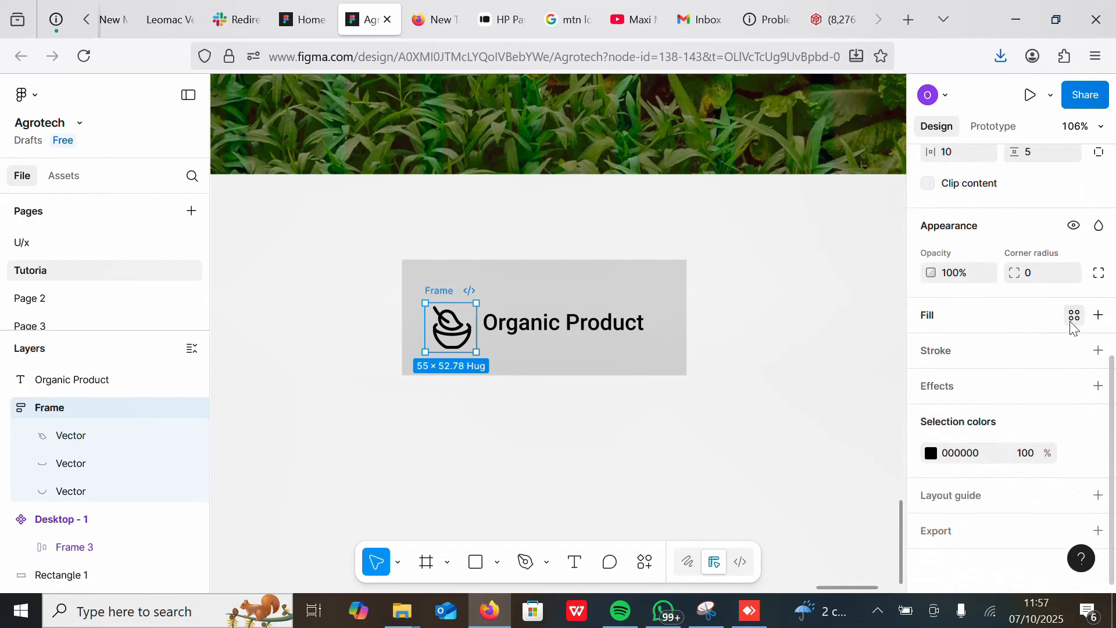
click(1075, 314)
click(853, 369)
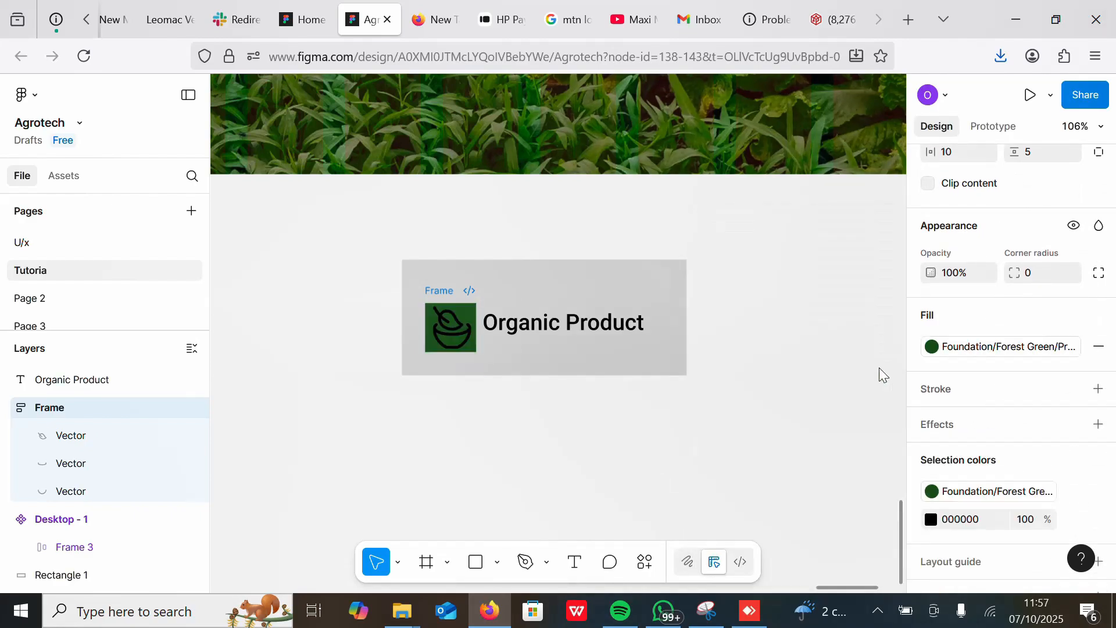
Step: Recolour the icon's black strokes to the Golden Yellow accent library colour
click(931, 520)
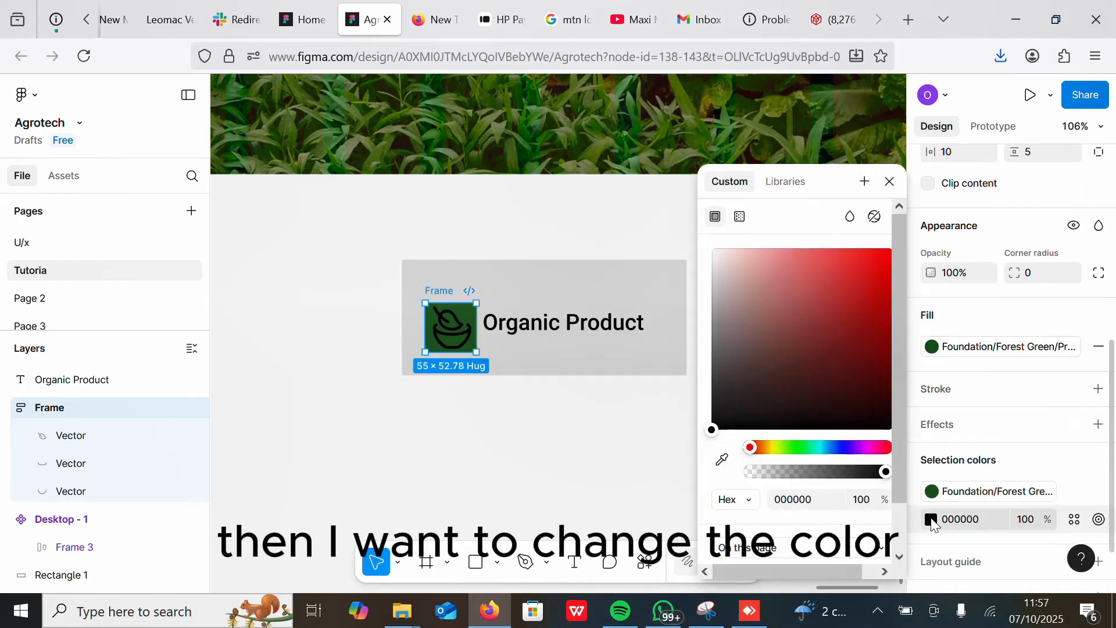
click(1074, 519)
click(850, 460)
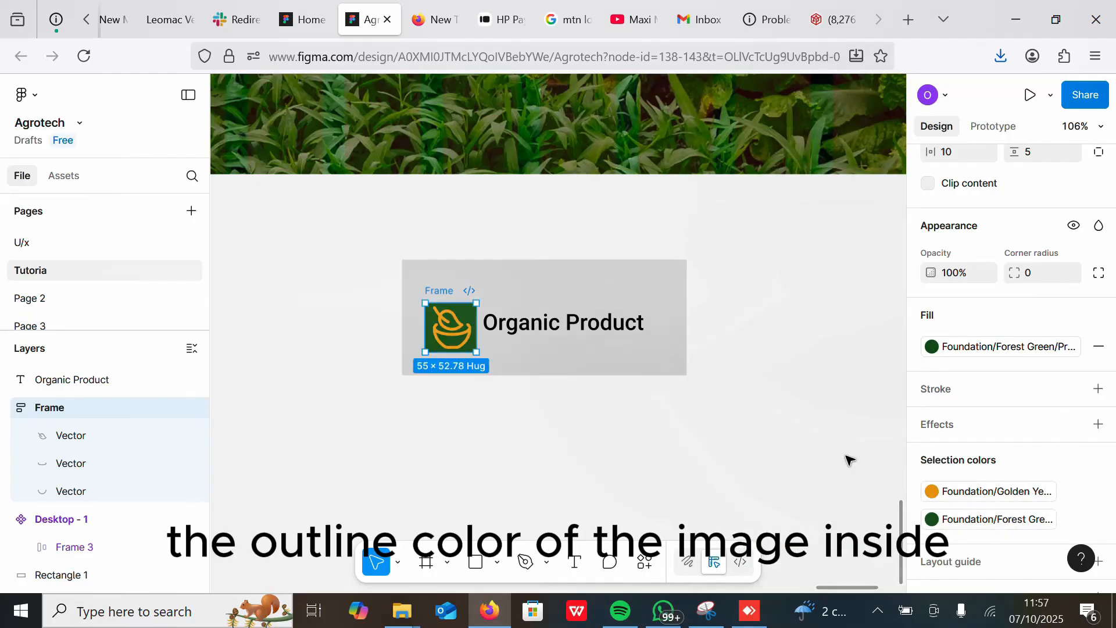
Step: Change the Organic Product card's fill colour to white
click(636, 349)
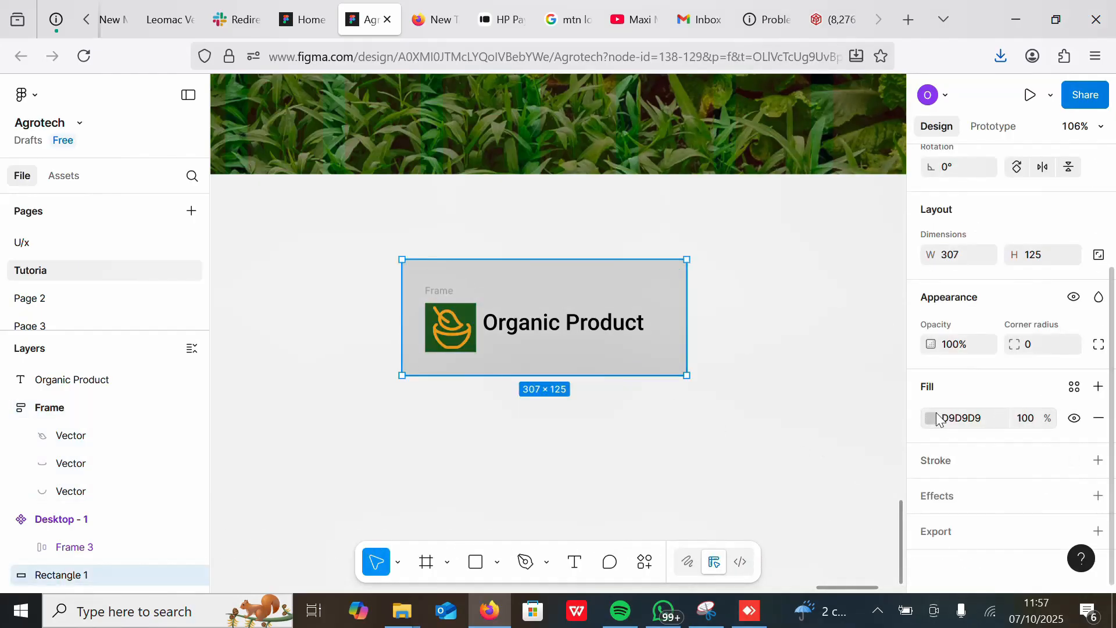
click(931, 418)
drag(711, 273, 715, 245)
click(561, 213)
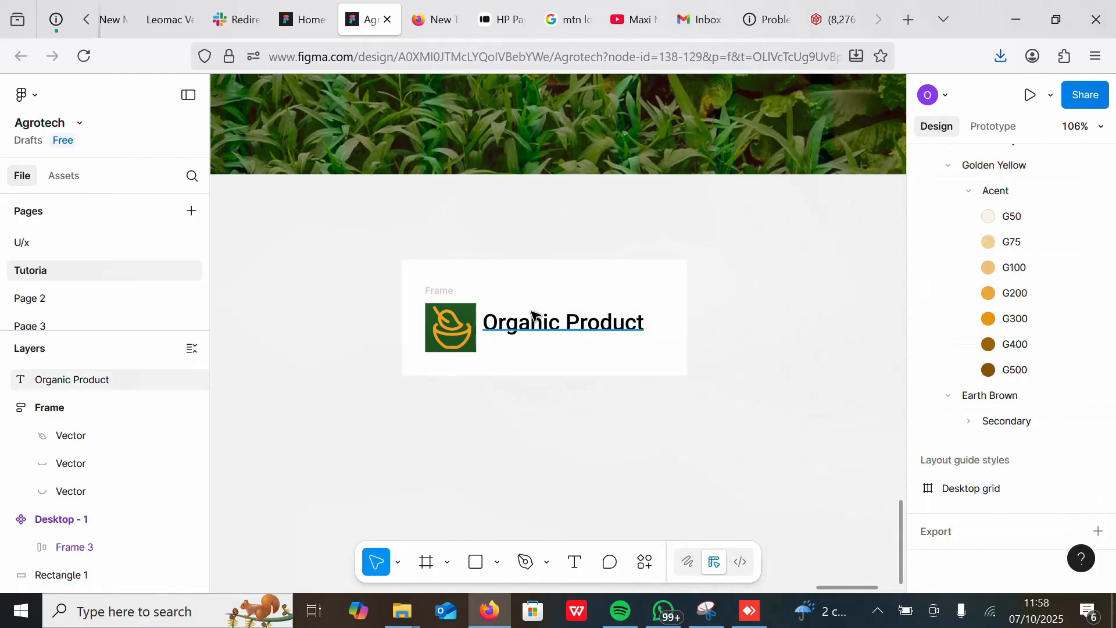
Step: Apply the Forest Green primary library colour to the Organic Product text and nudge the text slightly
click(531, 319)
click(1075, 391)
click(879, 368)
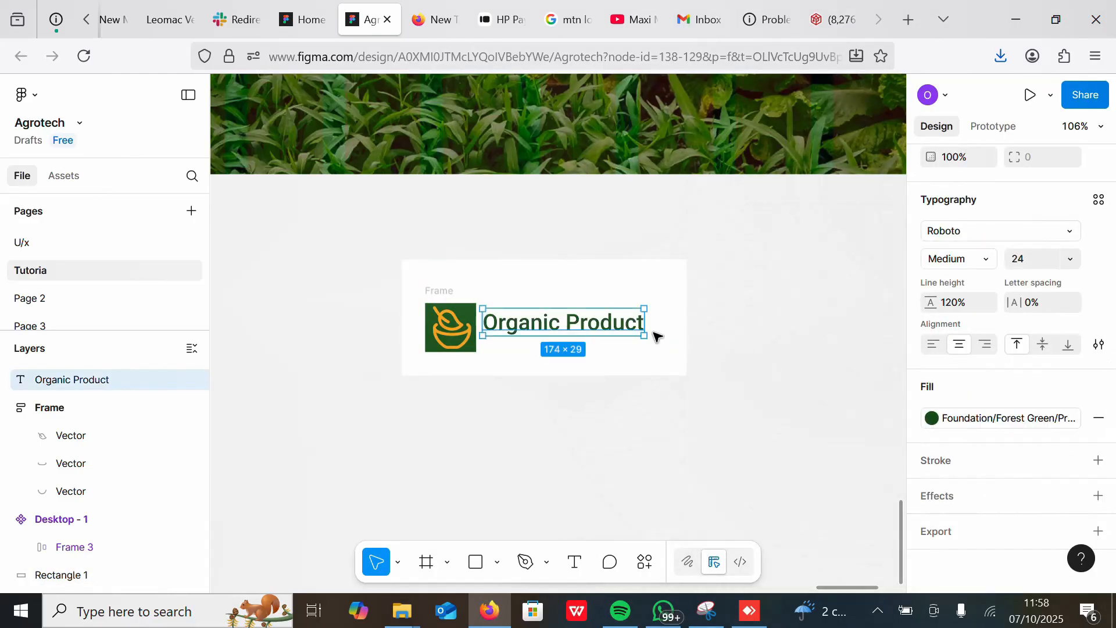
drag(611, 330, 615, 332)
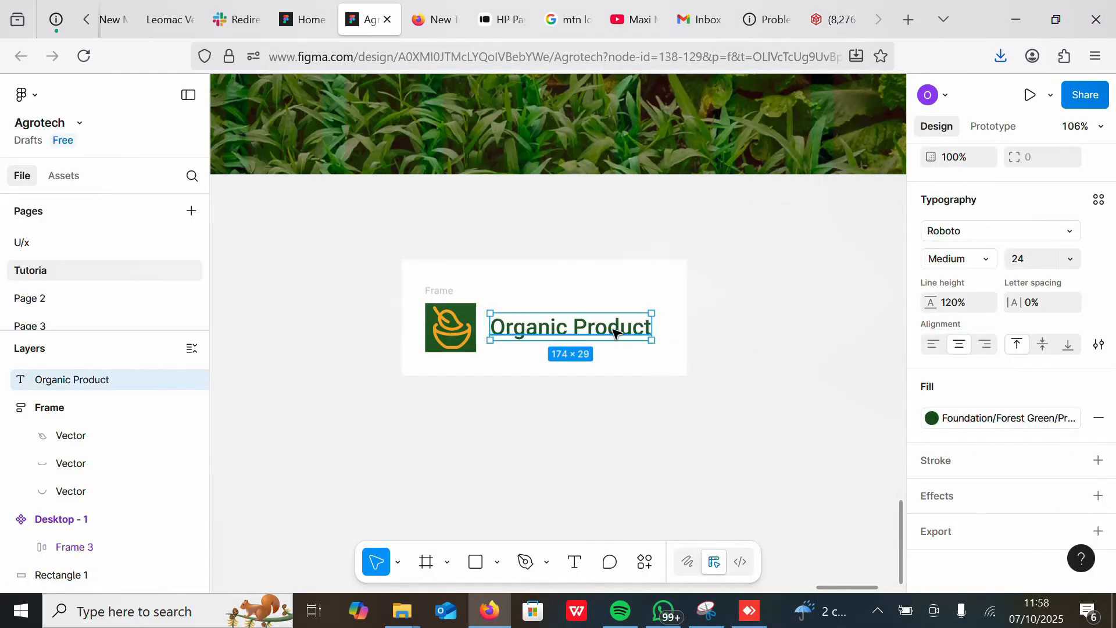
Step: Set the icon frame's corner radius to 5
click(433, 291)
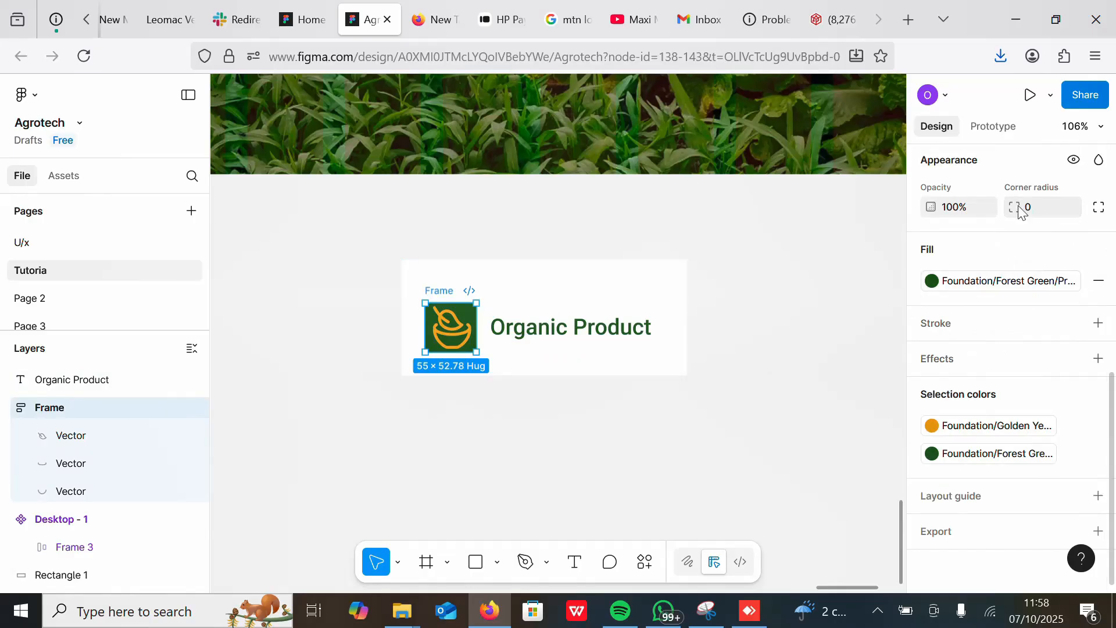
text(5)
key(Return)
click(534, 417)
Step: Set the Organic Product card's corner radius to 5
click(432, 274)
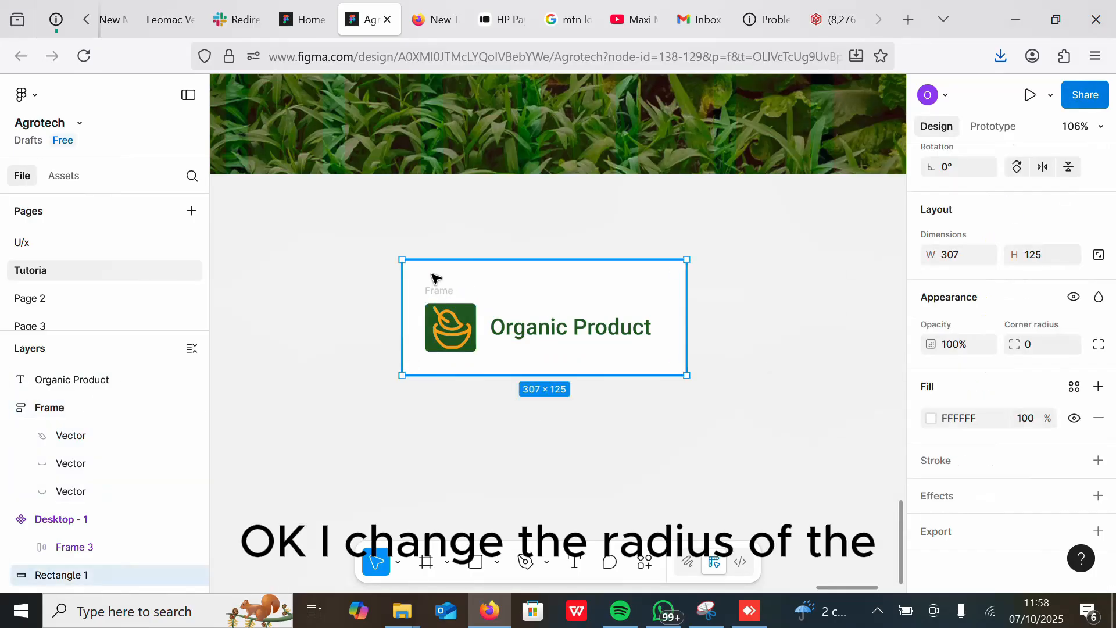
scroll(1113, 448, up, 2)
click(1027, 421)
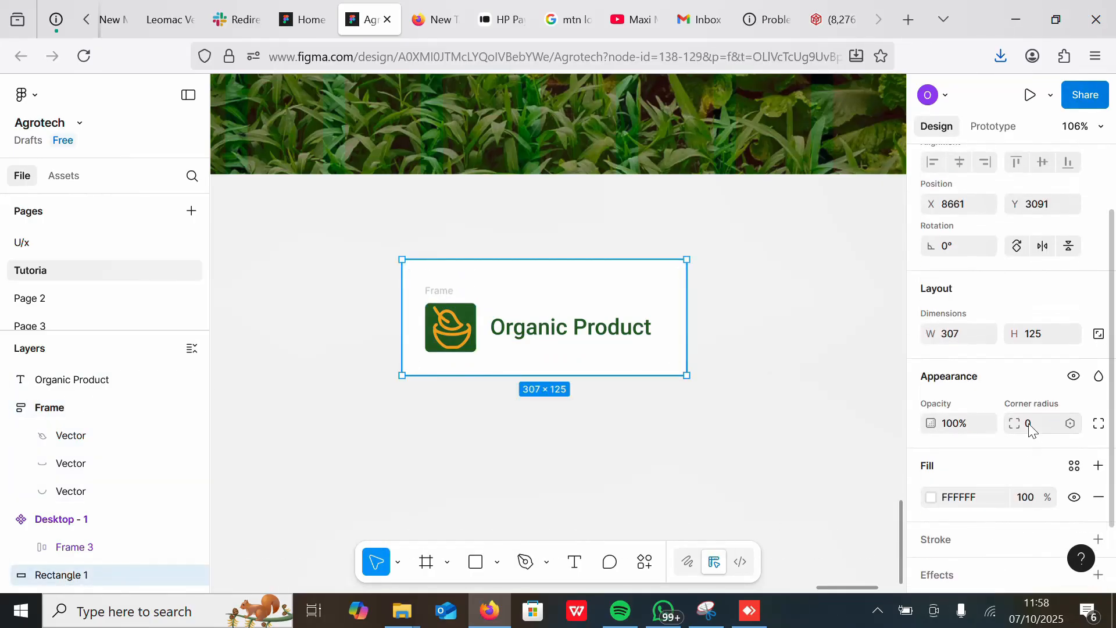
text(5)
click(674, 411)
Step: Duplicate the Organic Product card and move the copy below the original
scroll(639, 410, down, 5)
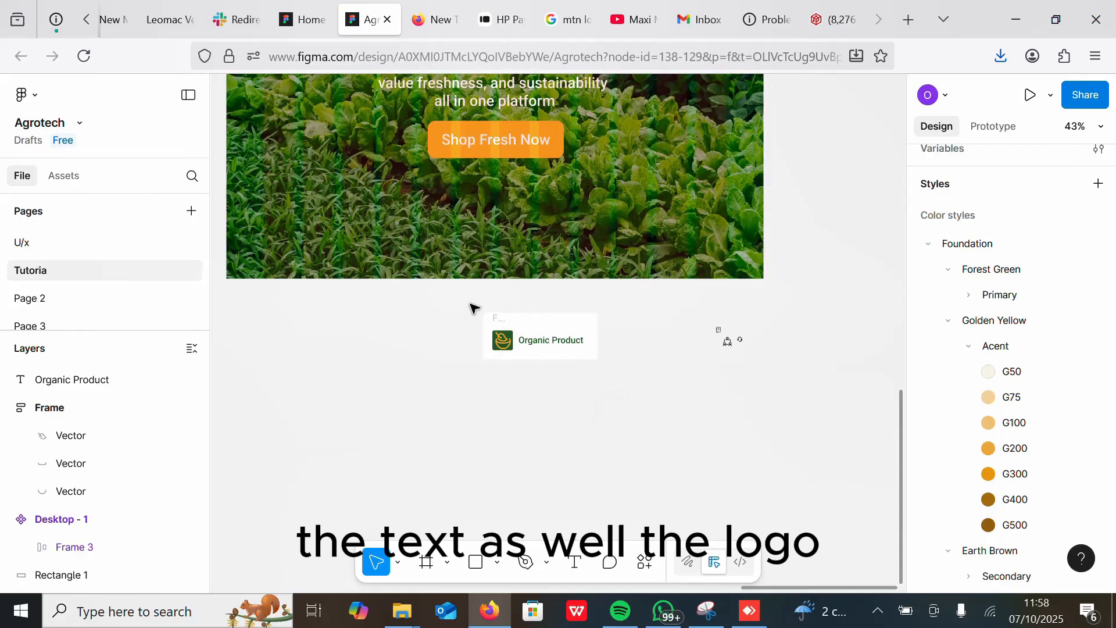
drag(474, 308, 621, 376)
key(ctrl+d)
drag(536, 331, 491, 412)
Step: Add auto layout to the original card and duplicate it as a new card
drag(474, 308, 623, 372)
key(shift+a)
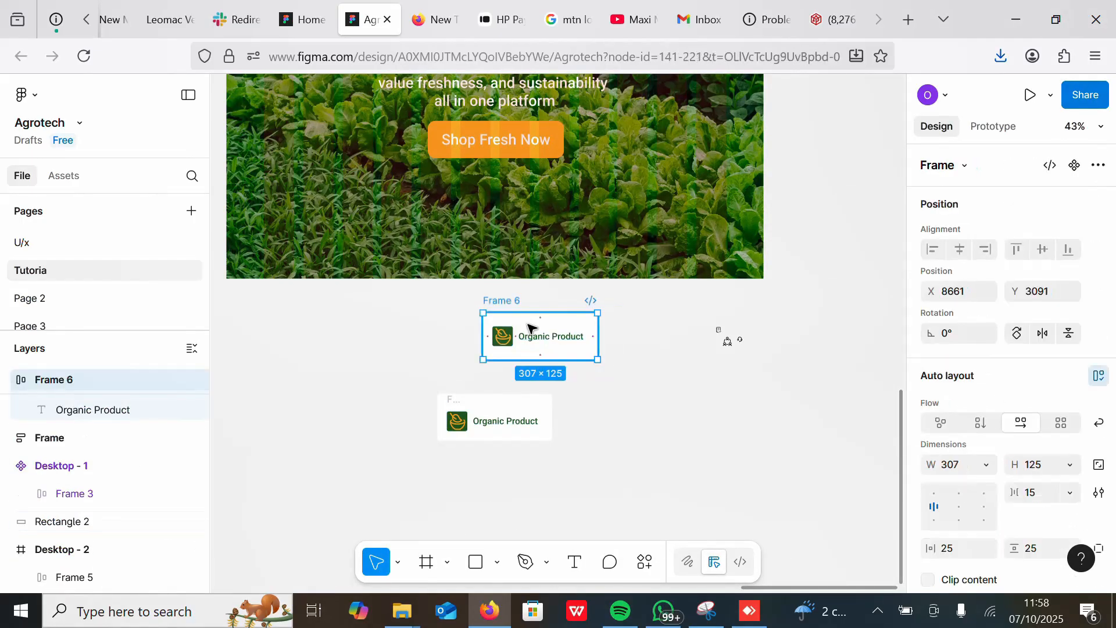
drag(530, 328, 521, 350)
key(ctrl+d)
scroll(628, 379, up, 5)
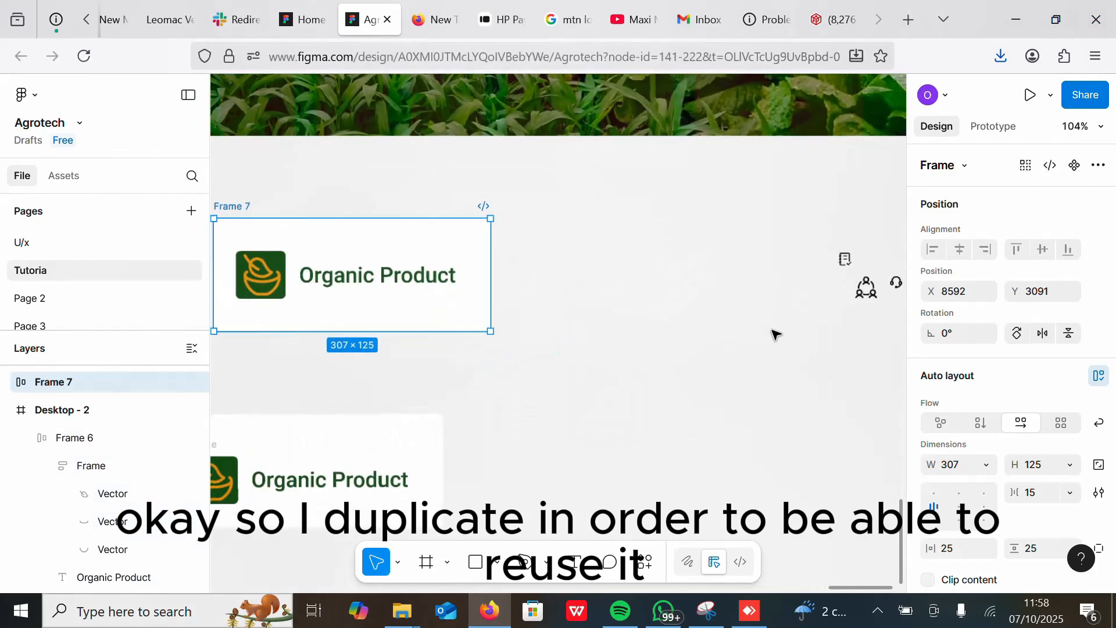
scroll(774, 333, down, 3)
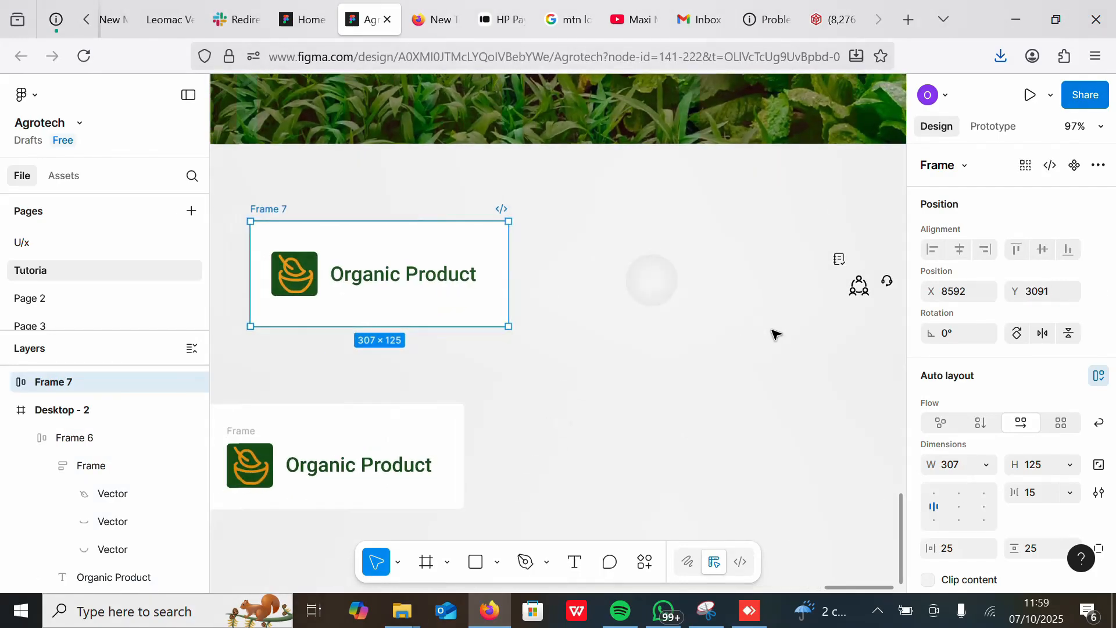
Step: Rename the duplicated card's heading to "Quality Standards"
double_click(433, 283)
text(Quality Standards)
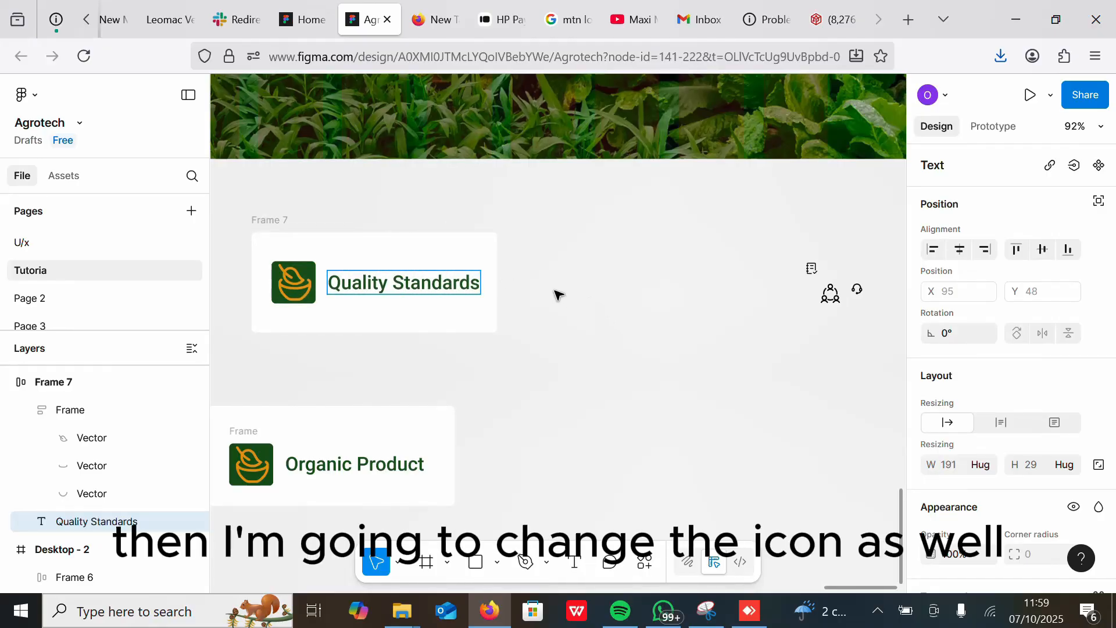
key(Escape)
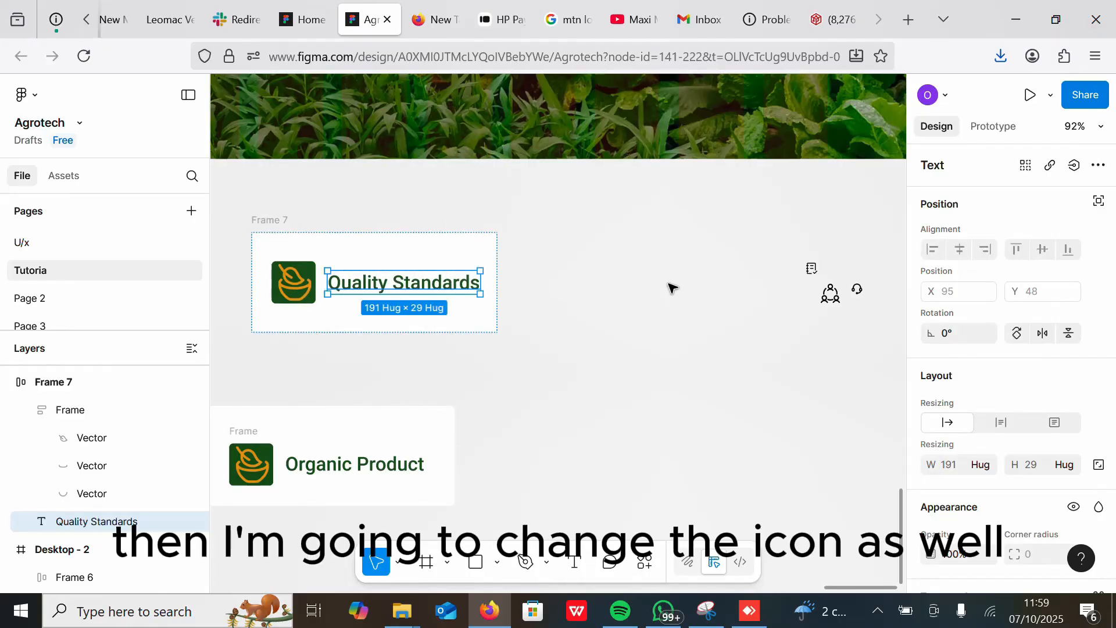
Step: Move the checklist icon beside the card, scale it to 40 × 40 with the Scale tool, and copy it
drag(812, 270, 542, 302)
key(k)
right_click(536, 292)
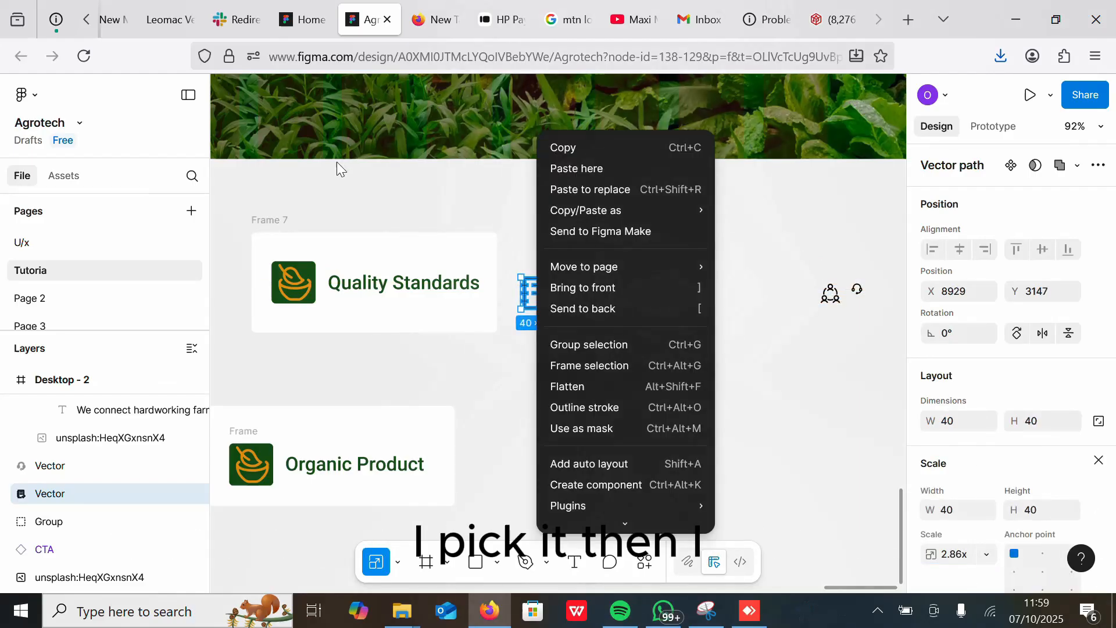
click(563, 147)
Step: Paste the checklist icon to replace the bowl icon vectors in the Quality Standards card
click(296, 282)
scroll(296, 282, up, 5)
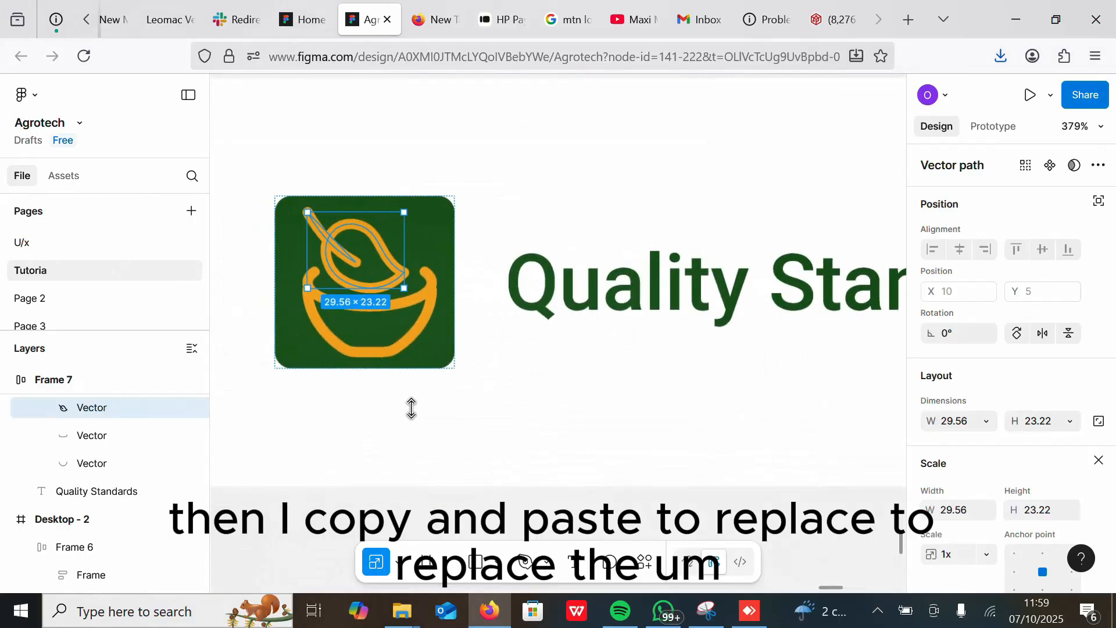
scroll(411, 406, left, 1)
shift+click(454, 320)
right_click(455, 320)
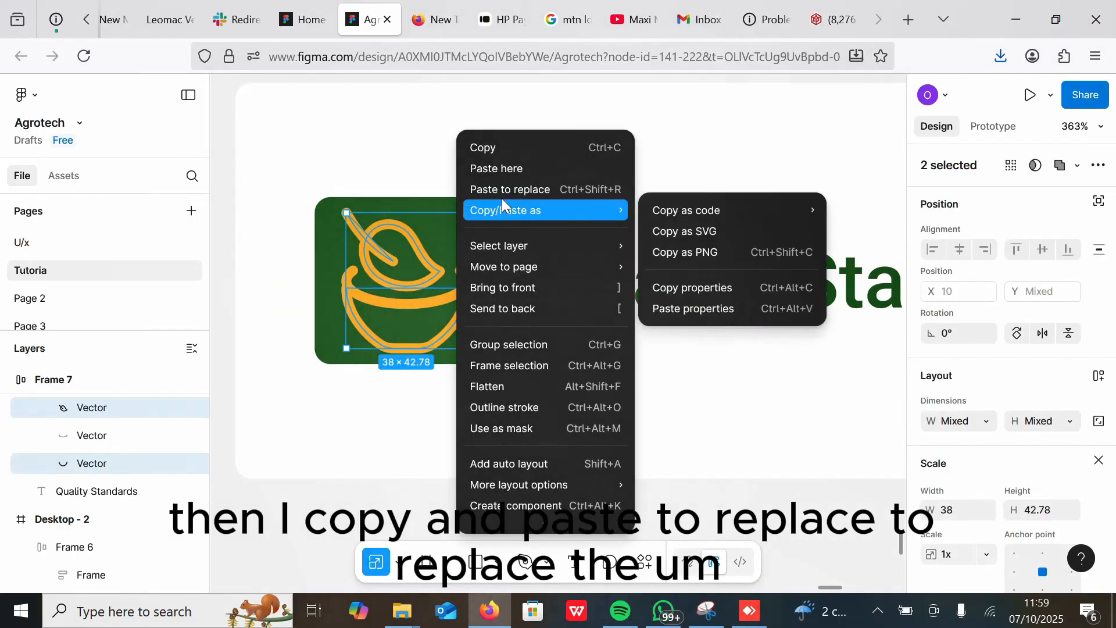
click(509, 187)
Step: Delete the leftover bowl vectors from the Quality Standards icon frame
double_click(362, 228)
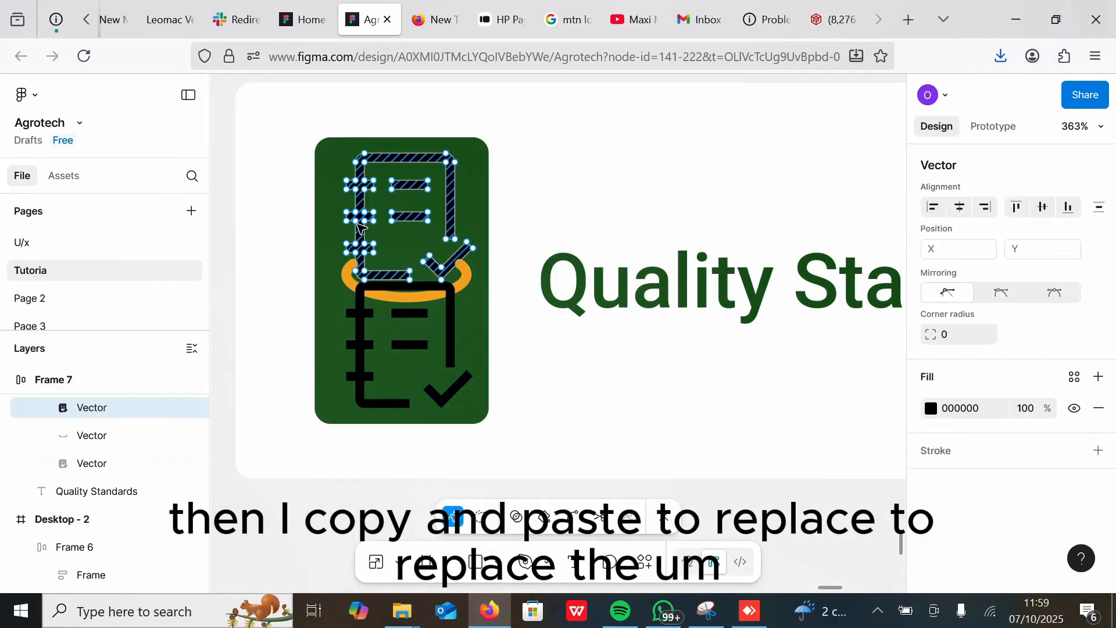
key(Escape)
key(Delete)
click(353, 222)
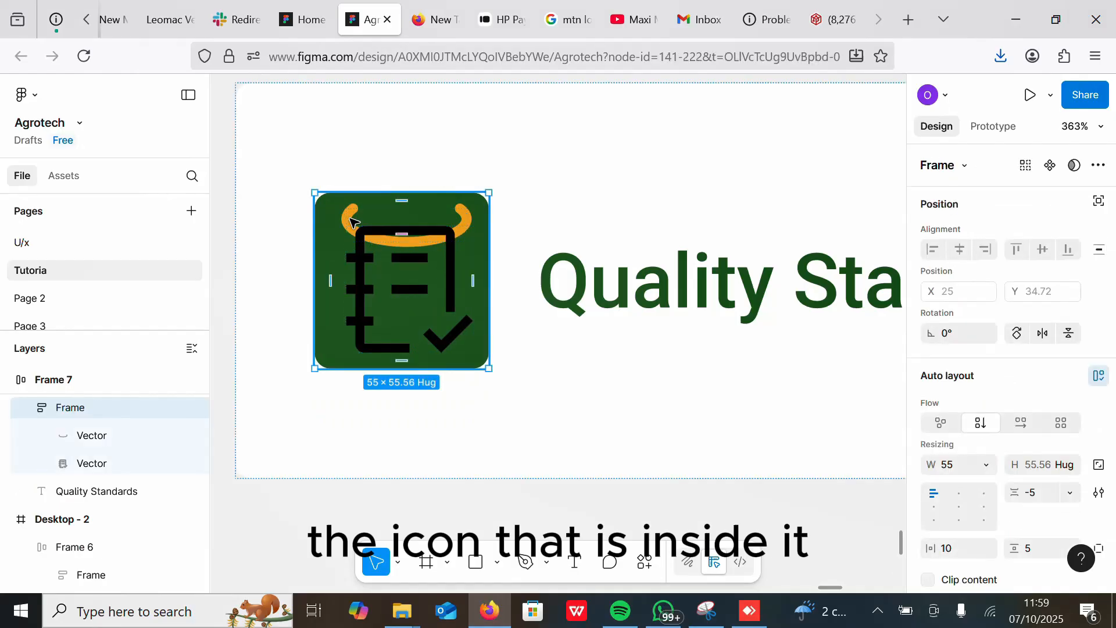
click(353, 222)
key(Delete)
Step: Fill the checklist icon with the Golden Yellow accent library colour
scroll(480, 332, down, 5)
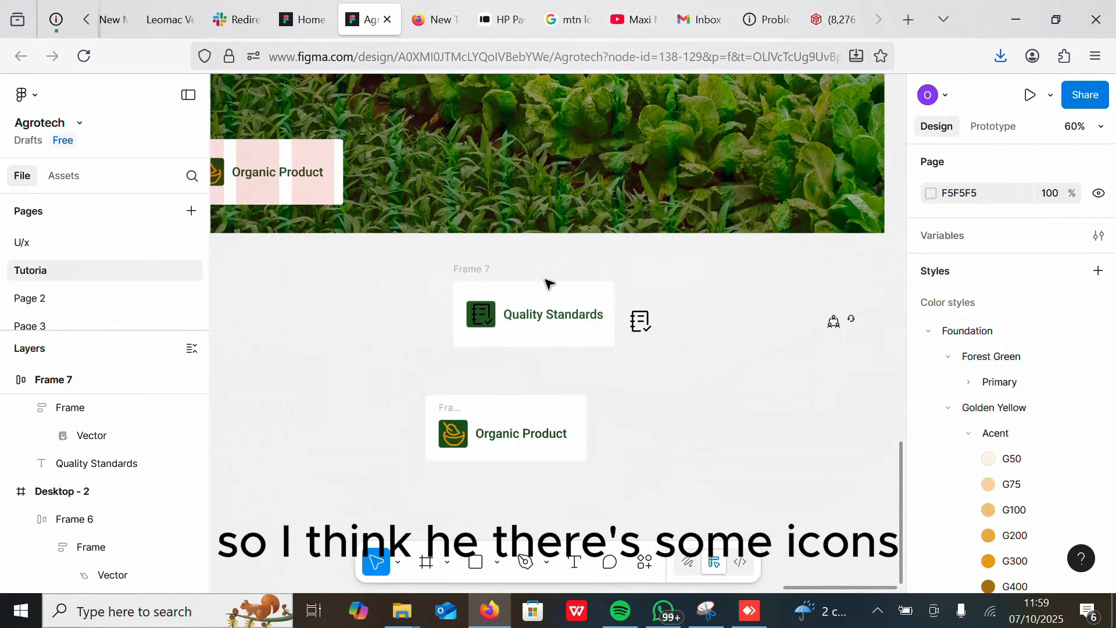
scroll(583, 366, up, 4)
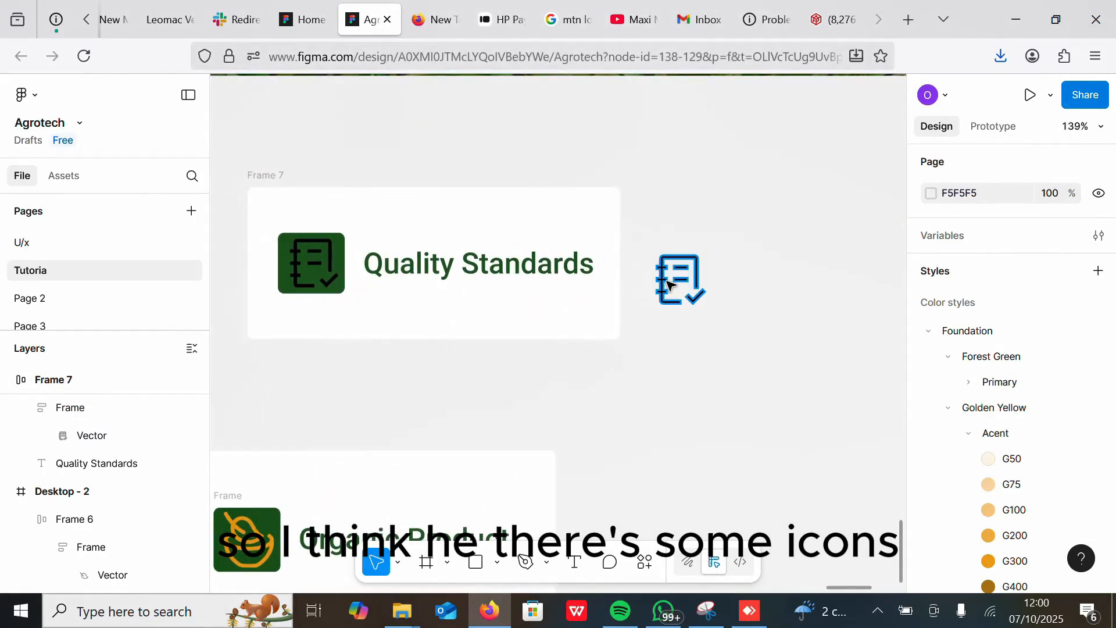
click(314, 264)
click(314, 265)
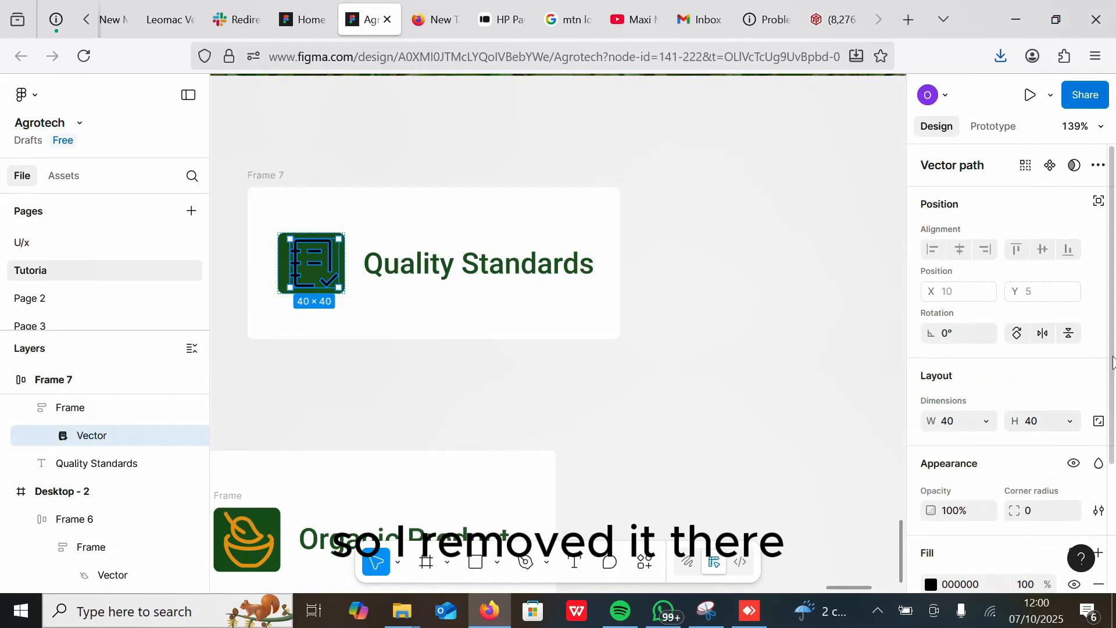
scroll(1113, 363, down, 3)
click(1072, 386)
click(849, 460)
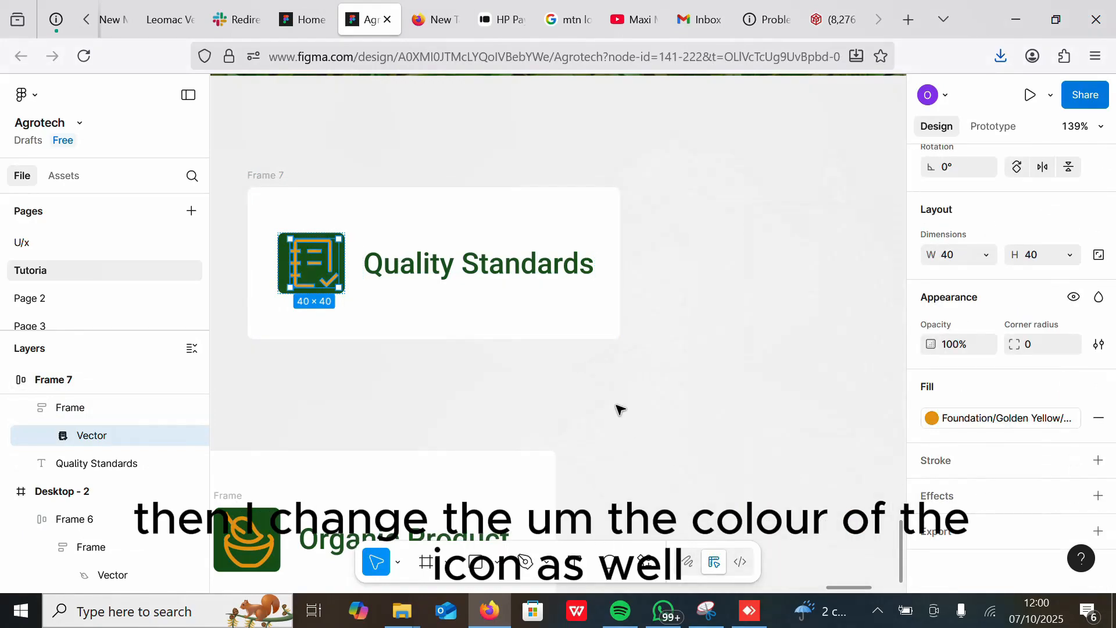
click(616, 407)
Step: Change the icon frame's fill to the darkest Forest Green primary library swatch
click(314, 264)
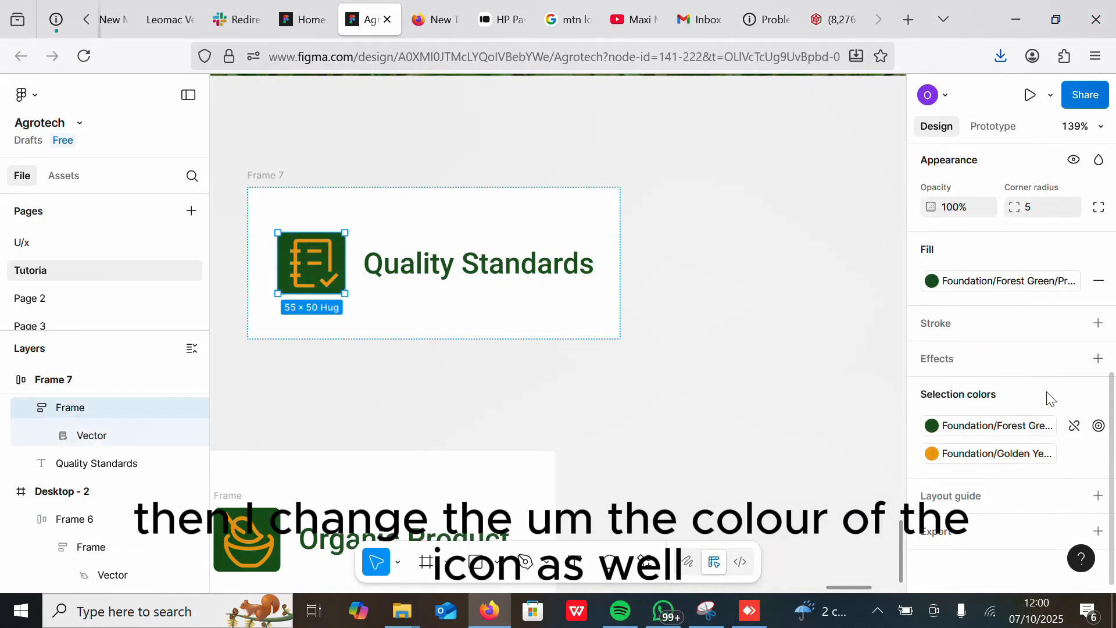
click(1029, 289)
click(818, 369)
click(1014, 283)
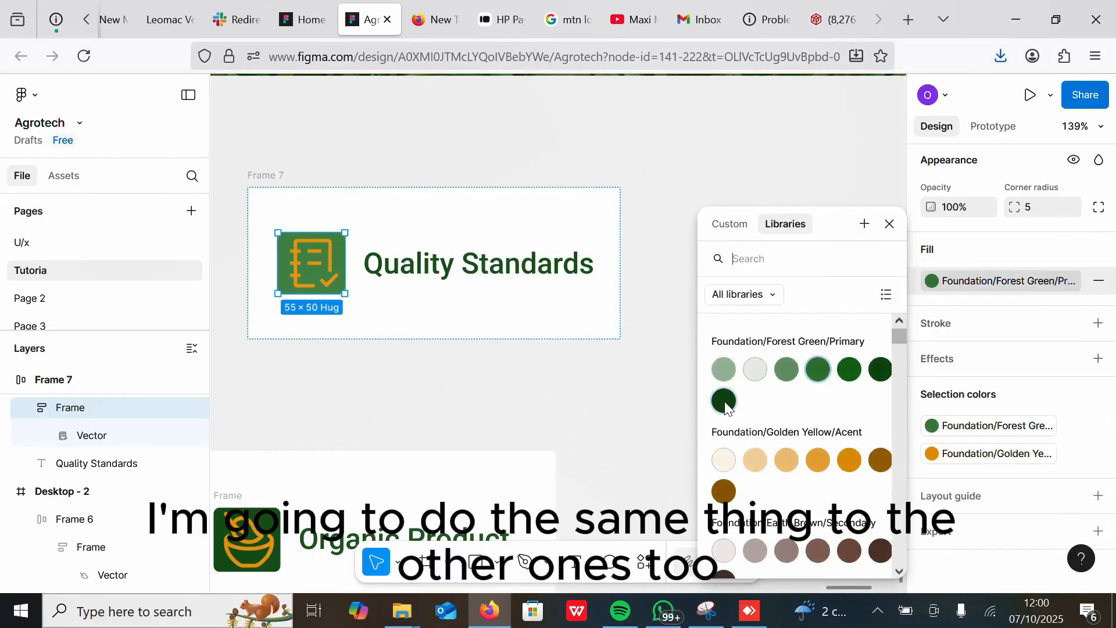
click(725, 401)
Step: Duplicate the Quality Standards card and place the copy in the hero beside the Organic Product card
scroll(445, 419, down, 6)
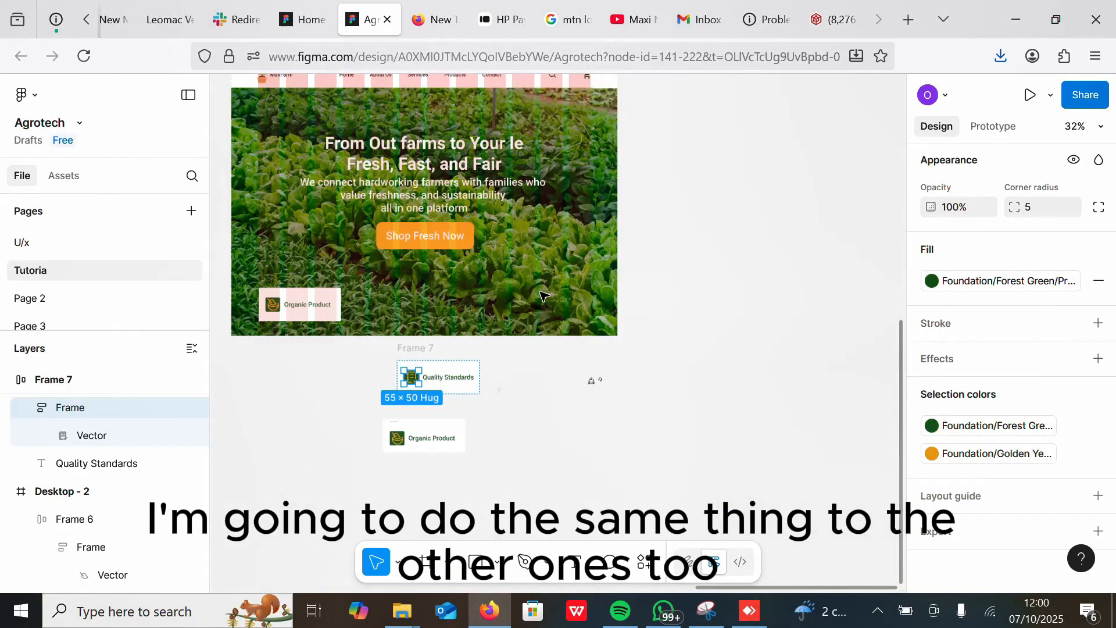
click(420, 366)
key(ctrl+d)
drag(514, 367, 384, 297)
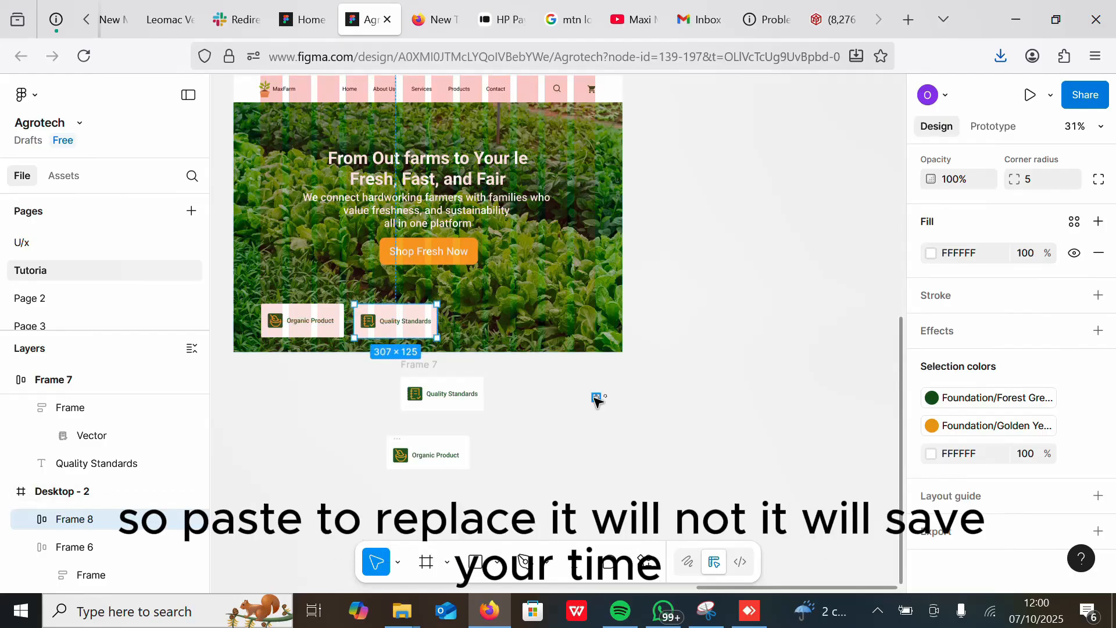
Step: Scale the people icon beside the Quality Standards card to exactly 40 × 40
click(604, 397)
click(599, 400)
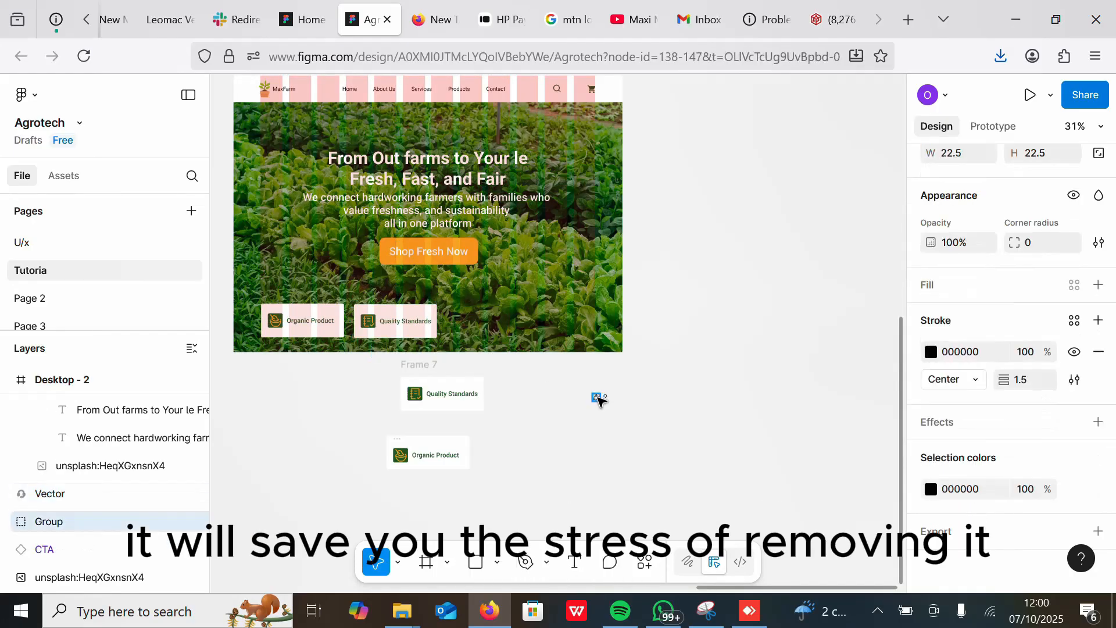
drag(501, 396, 498, 394)
scroll(498, 395, up, 8)
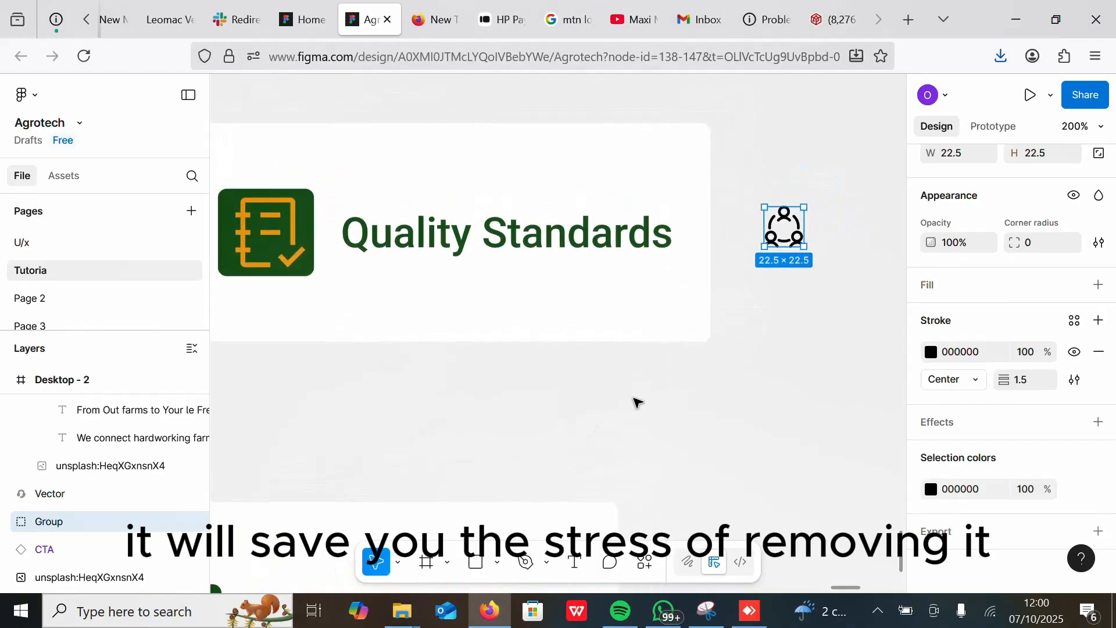
key(k)
drag(804, 247, 772, 224)
ctrl+click(278, 231)
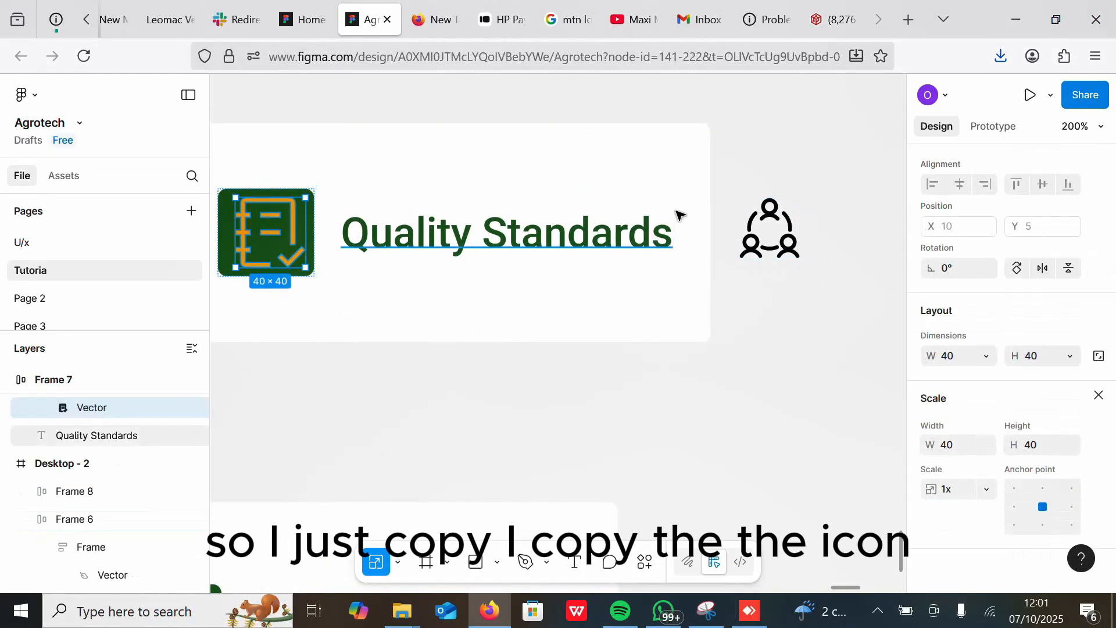
click(758, 232)
click(762, 235)
drag(790, 248, 801, 259)
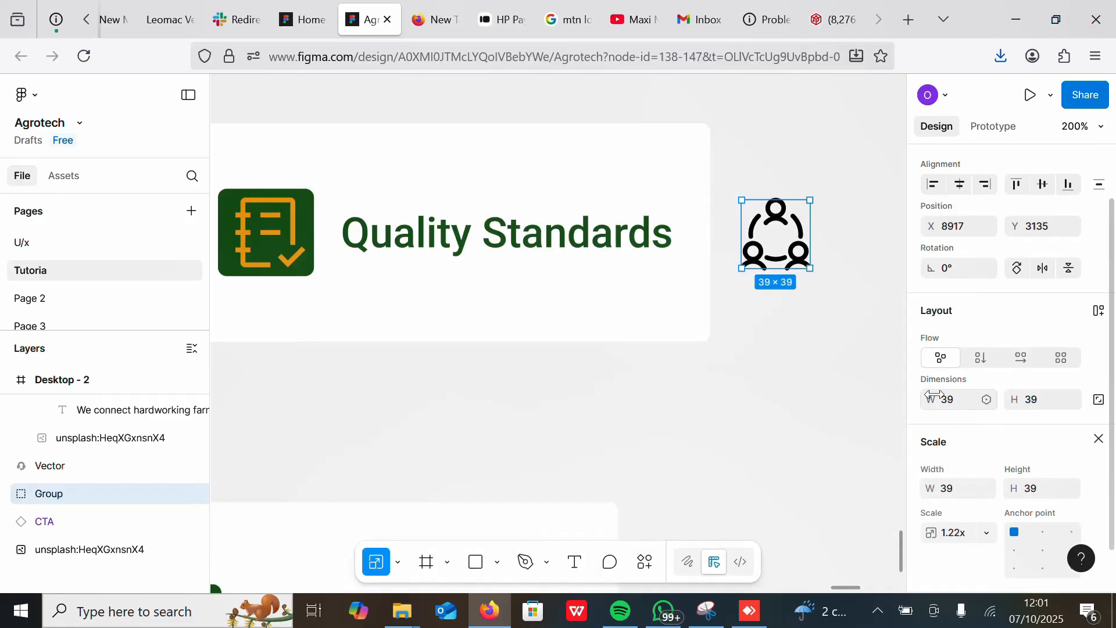
double_click(276, 215)
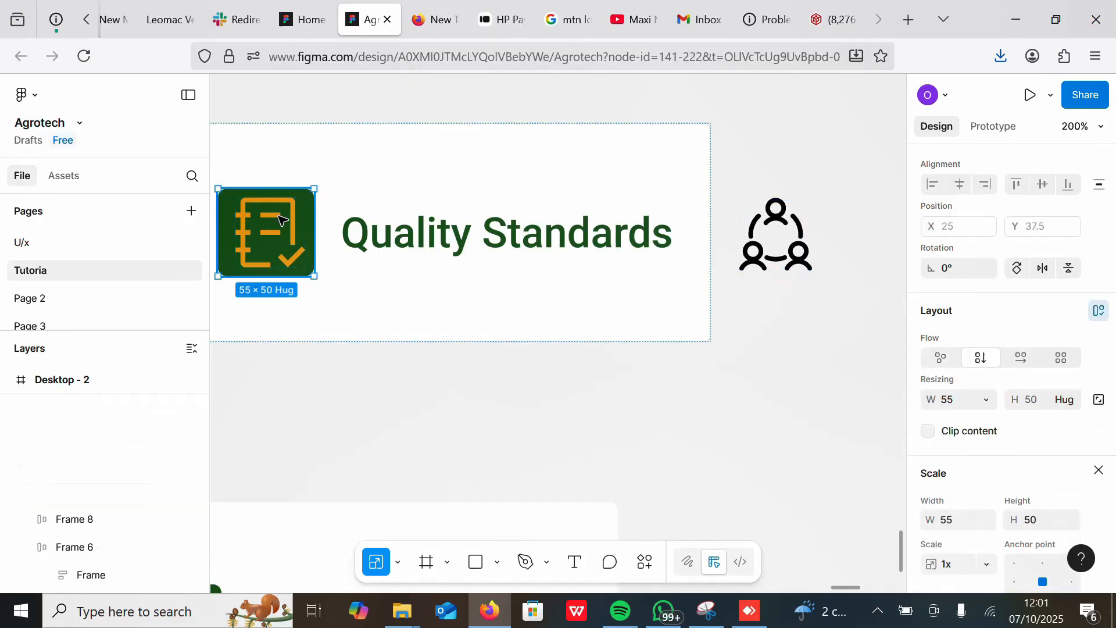
click(783, 243)
text(40)
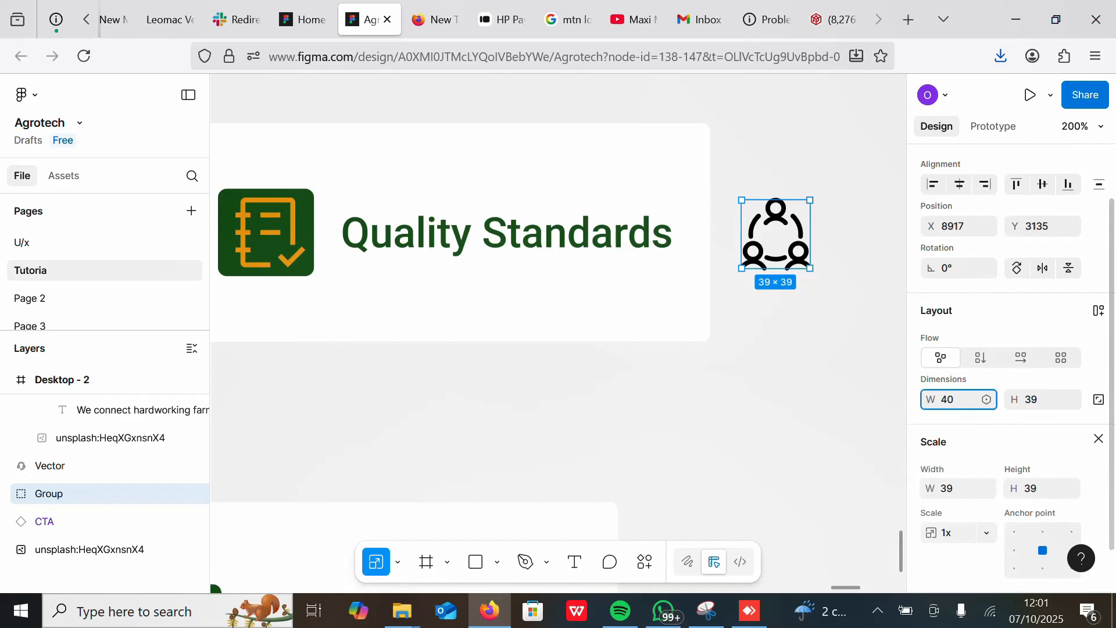
key(Tab)
text(40)
key(Return)
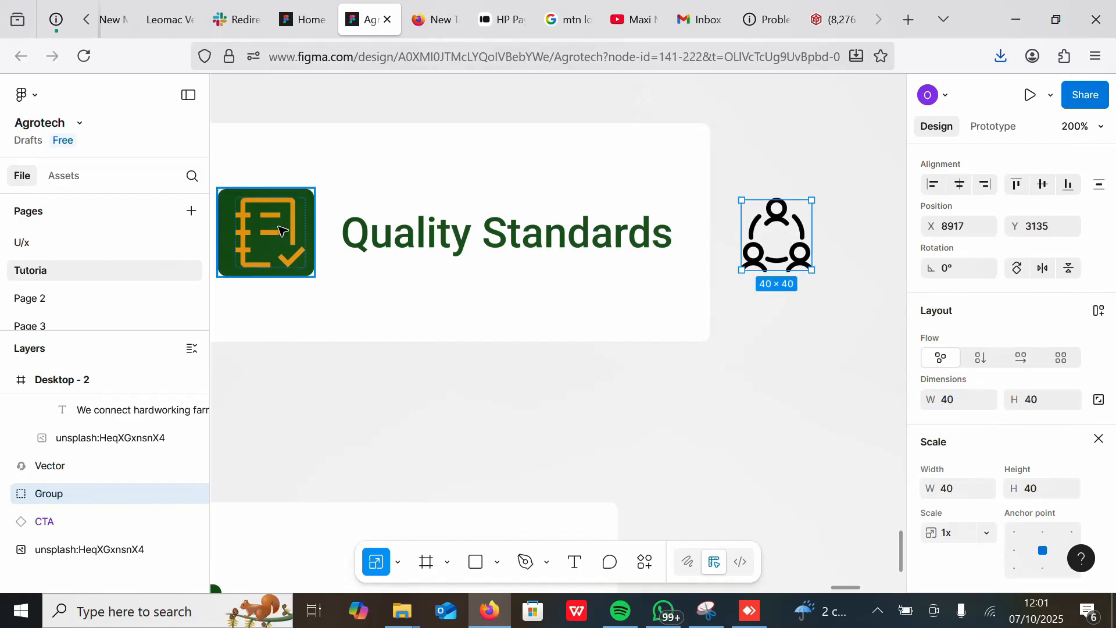
Step: Replace the checklist vector inside the card's icon frame with the copied people icon
double_click(275, 233)
click(259, 336)
click(281, 242)
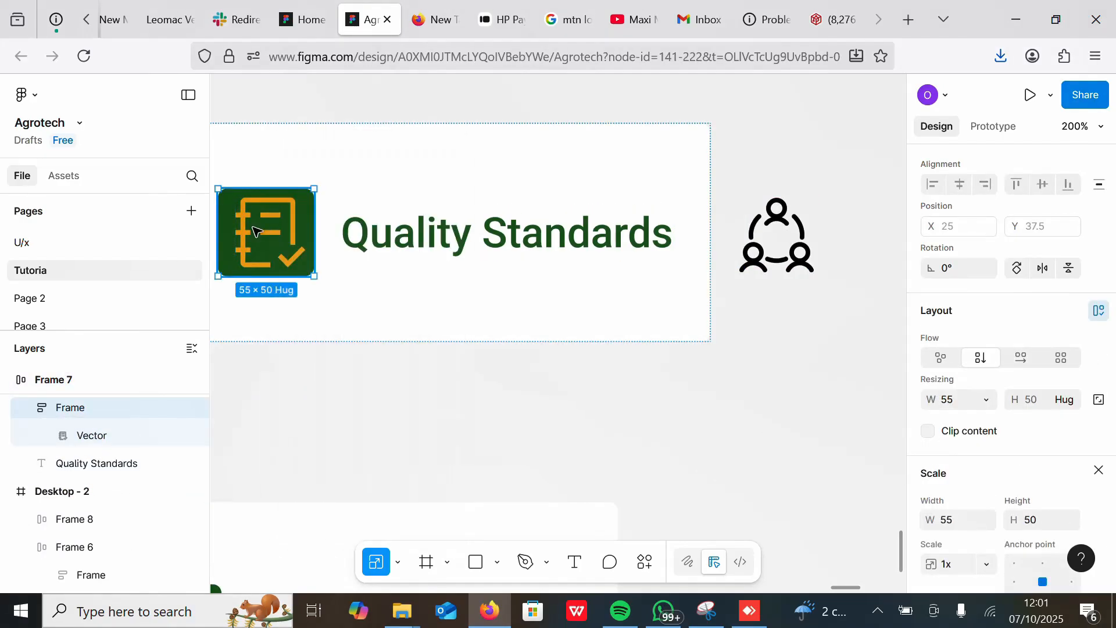
double_click(249, 232)
right_click(248, 232)
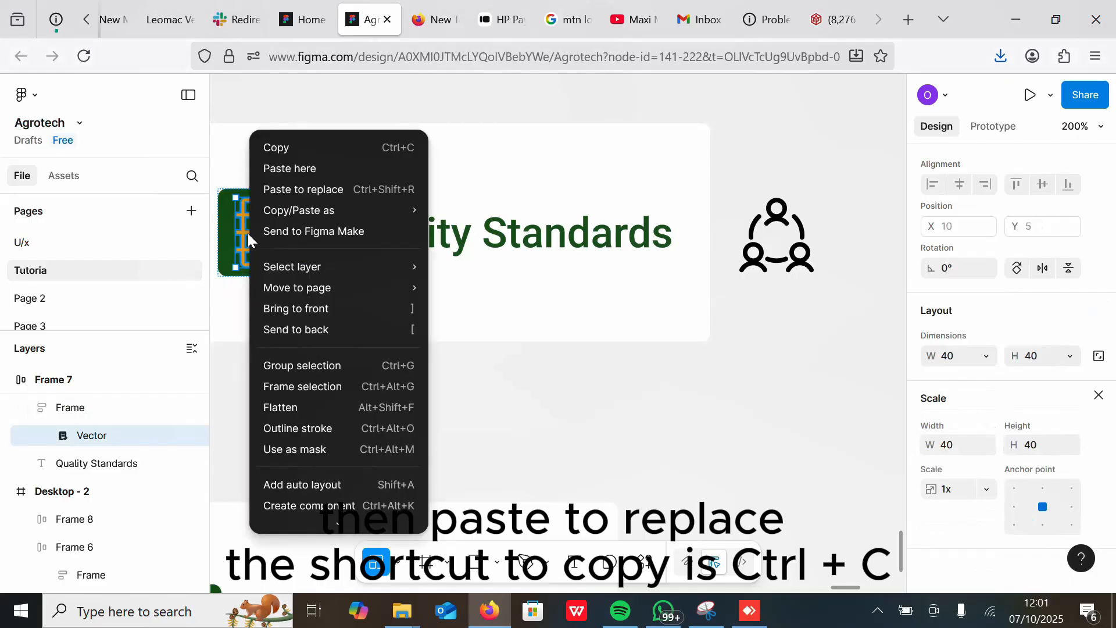
click(313, 189)
Step: Set the new icon's stroke to the Golden Yellow accent library colour
click(1099, 440)
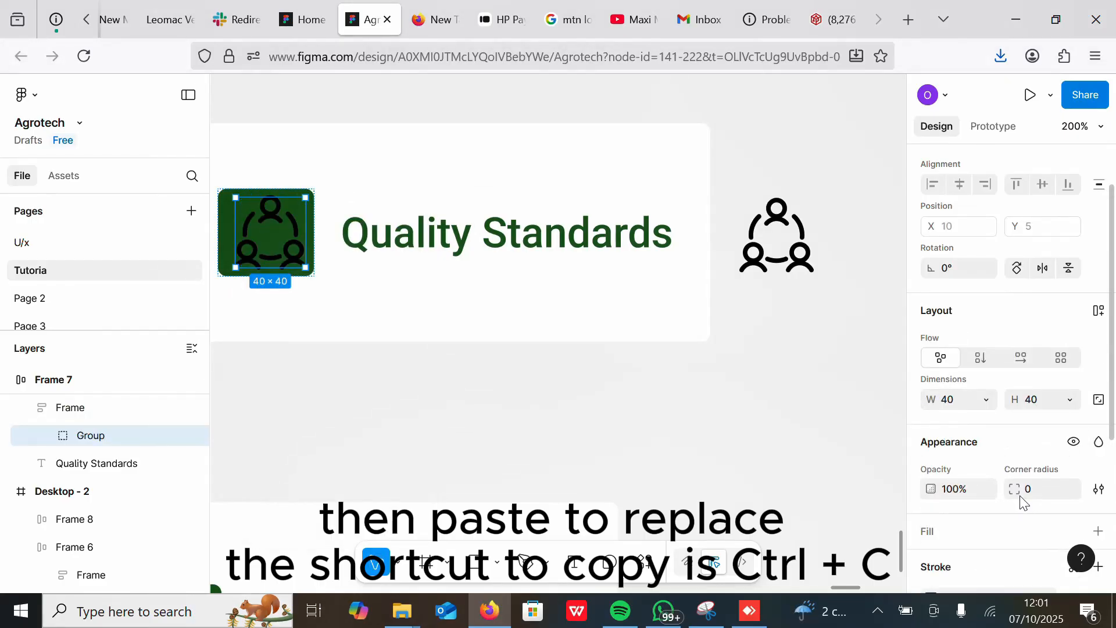
scroll(1079, 295, down, 4)
click(1076, 321)
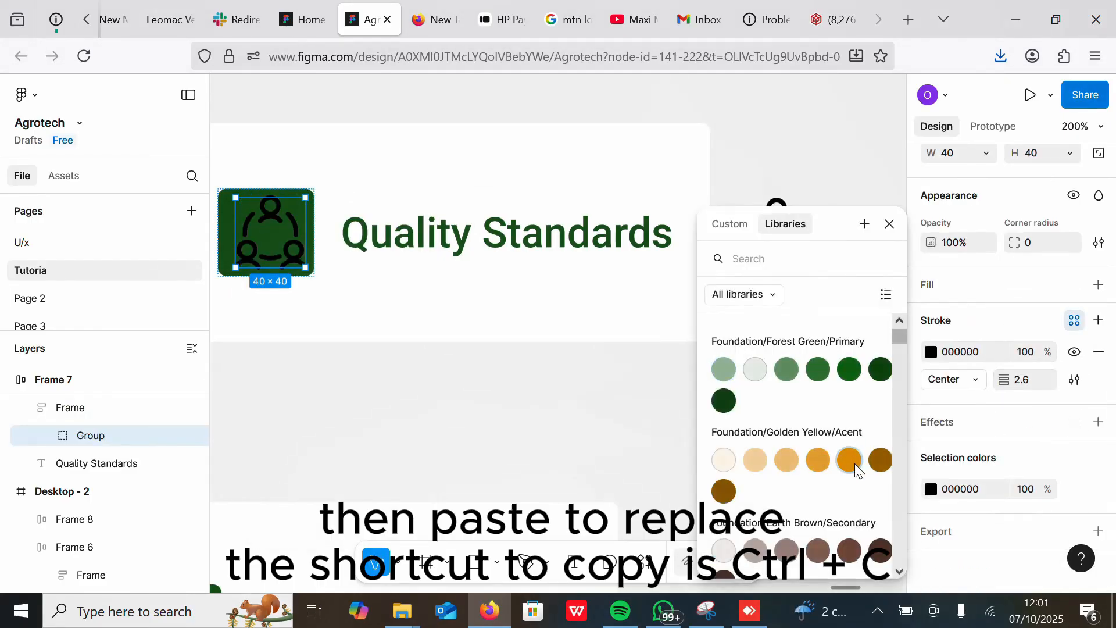
click(852, 460)
Step: Delete the original people icon lying outside the card
click(515, 373)
click(768, 224)
key(Delete)
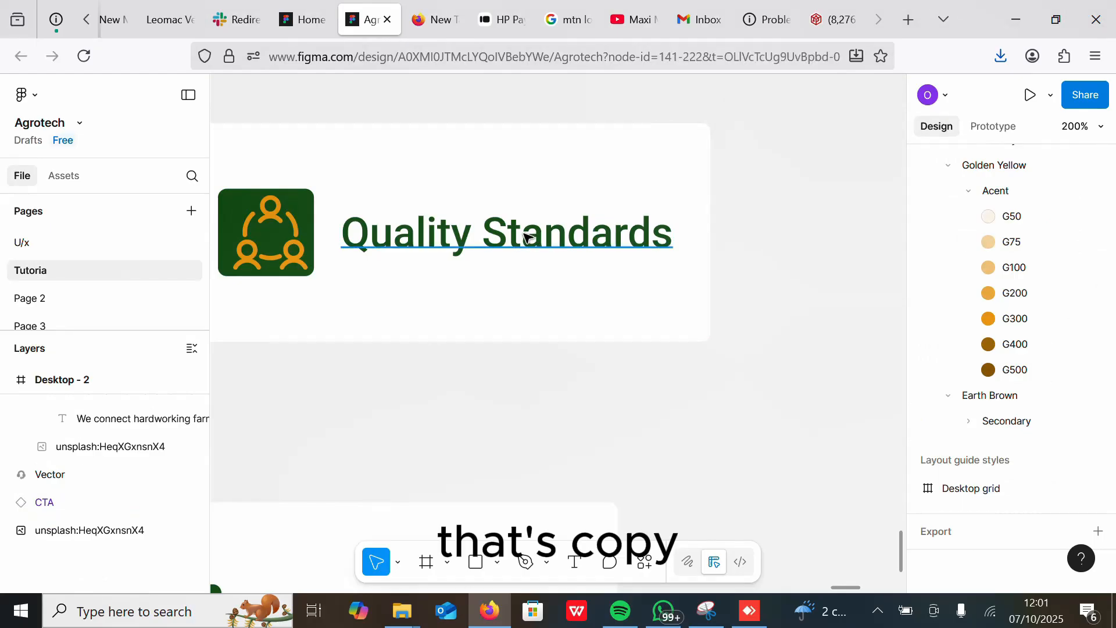
Step: Rename the card heading to "Certified Team"
double_click(525, 236)
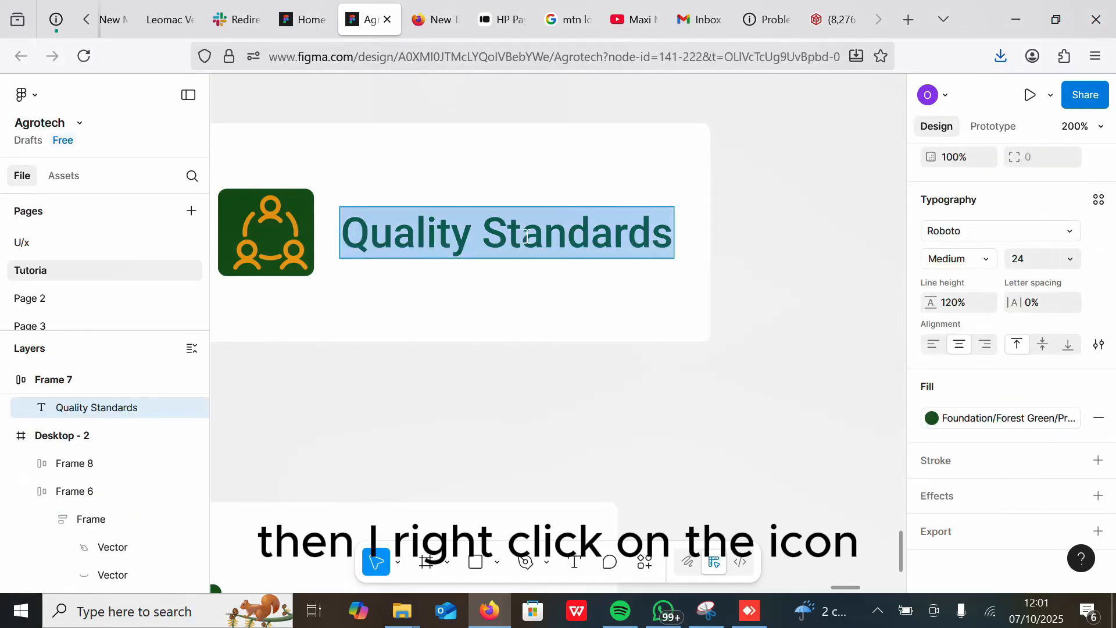
text(Certified Te)
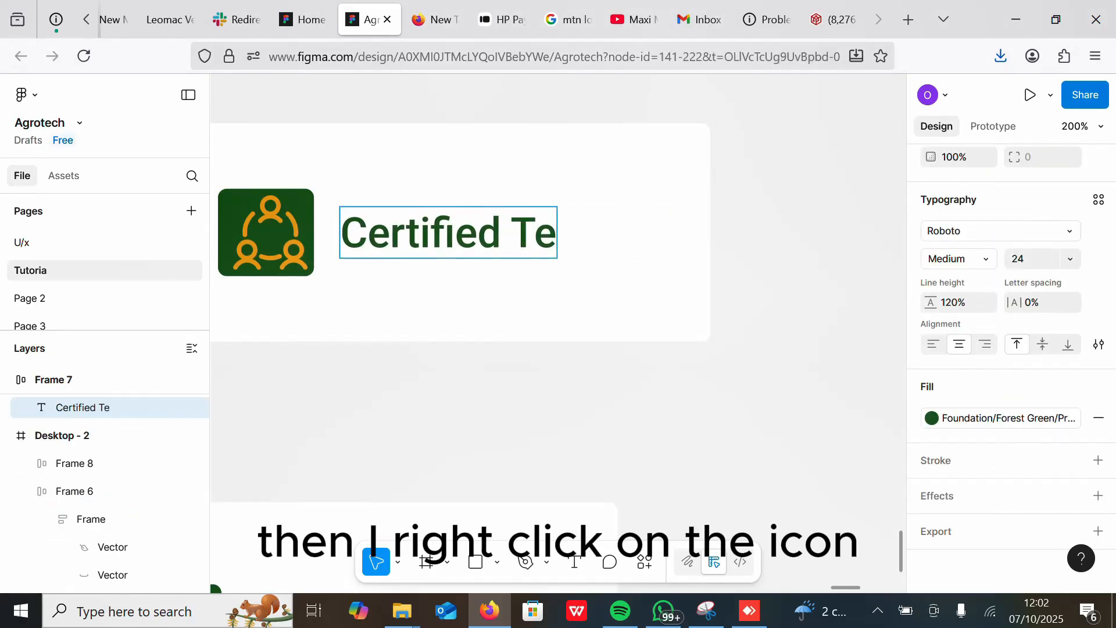
text(am Expert)
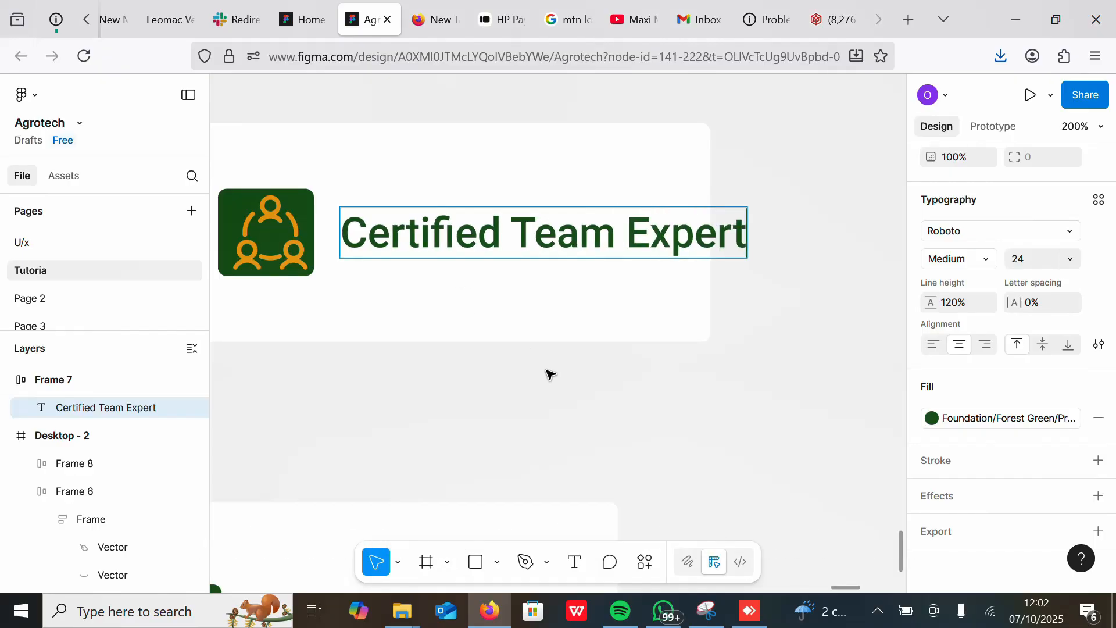
drag(626, 232, 762, 236)
key(BackSpace)
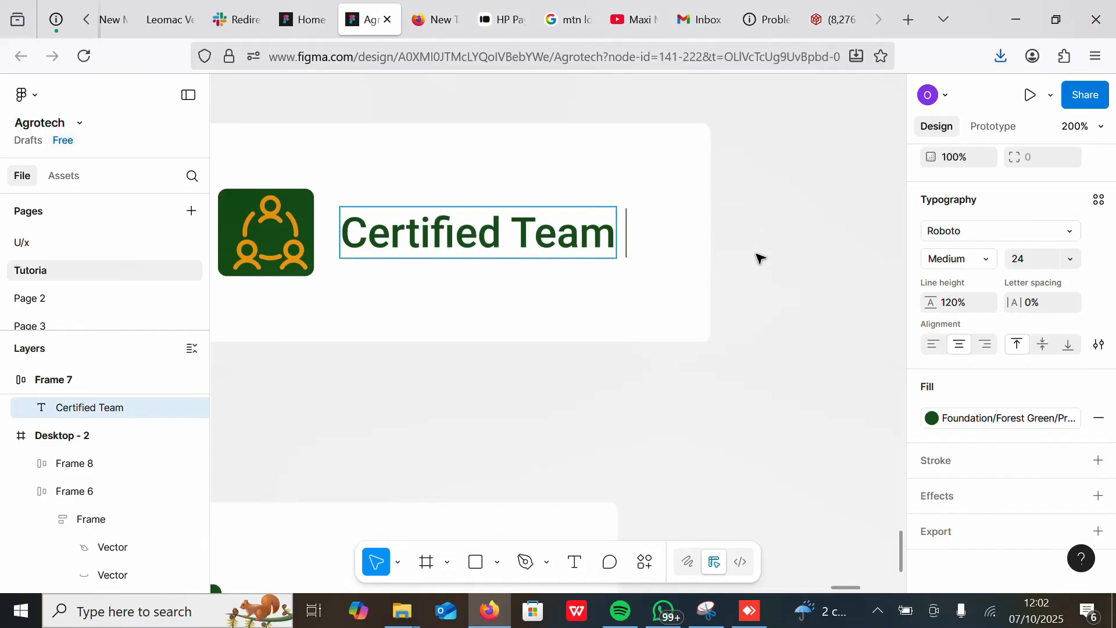
key(Escape)
Step: Place the Certified Team card in the hero row and duplicate it
scroll(675, 383, down, 5)
click(512, 338)
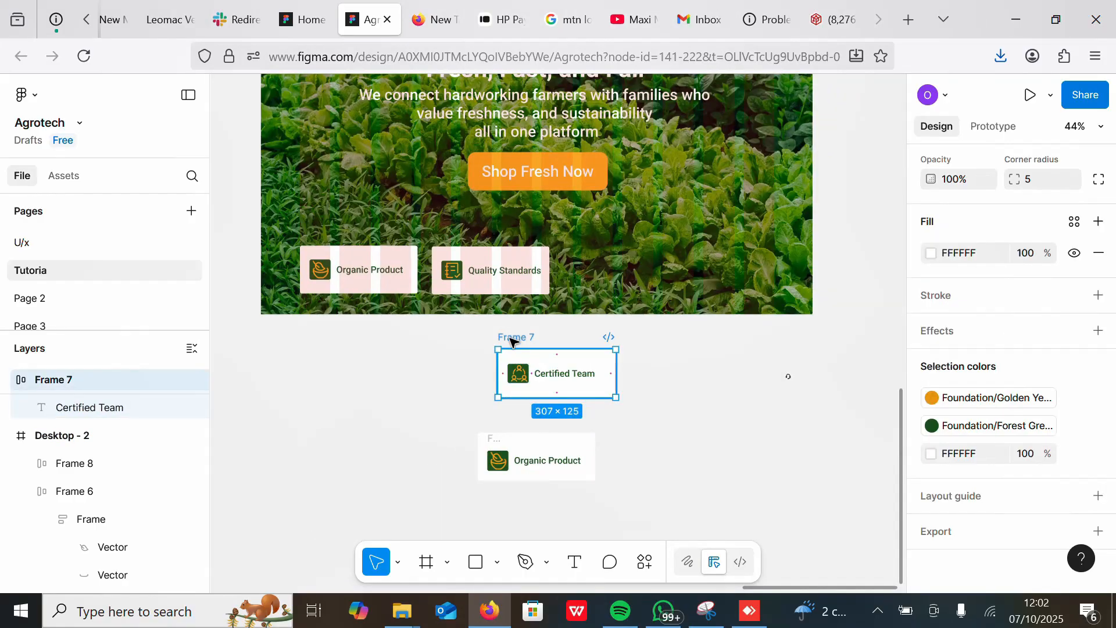
scroll(960, 247, up, 4)
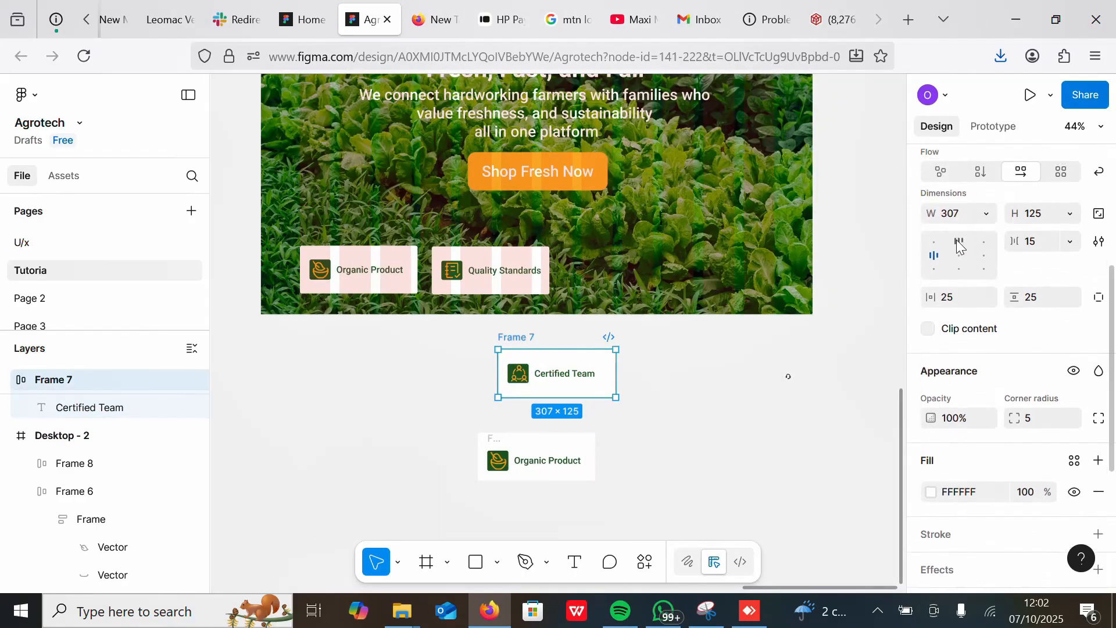
drag(560, 374, 671, 377)
key(ctrl+d)
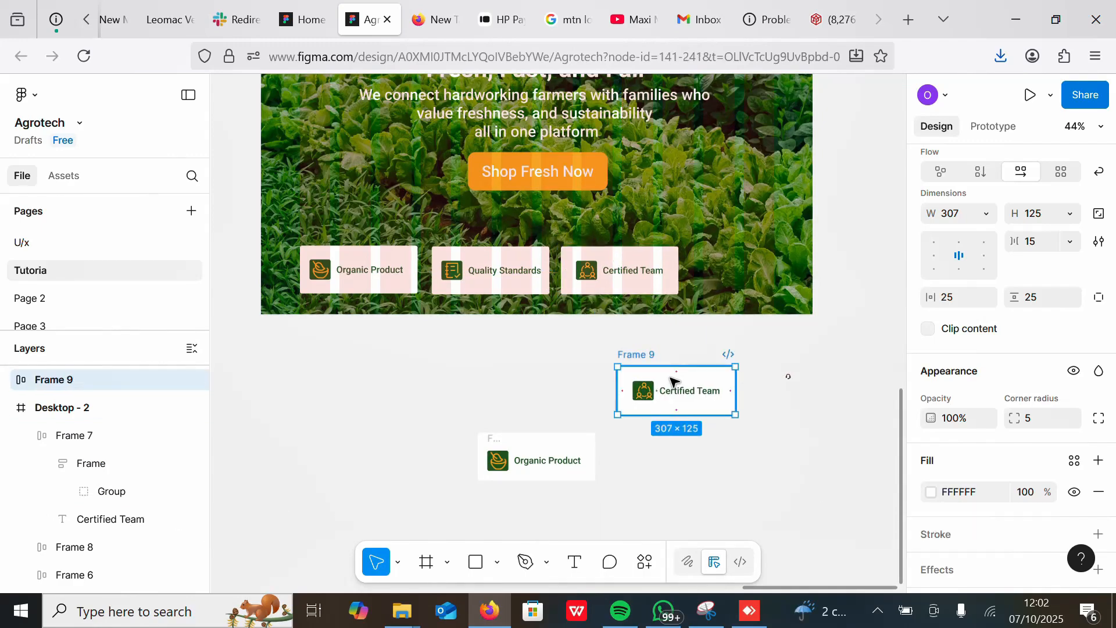
Step: Resize the headset icon to 40 × 40
scroll(762, 346, up, 5)
click(710, 217)
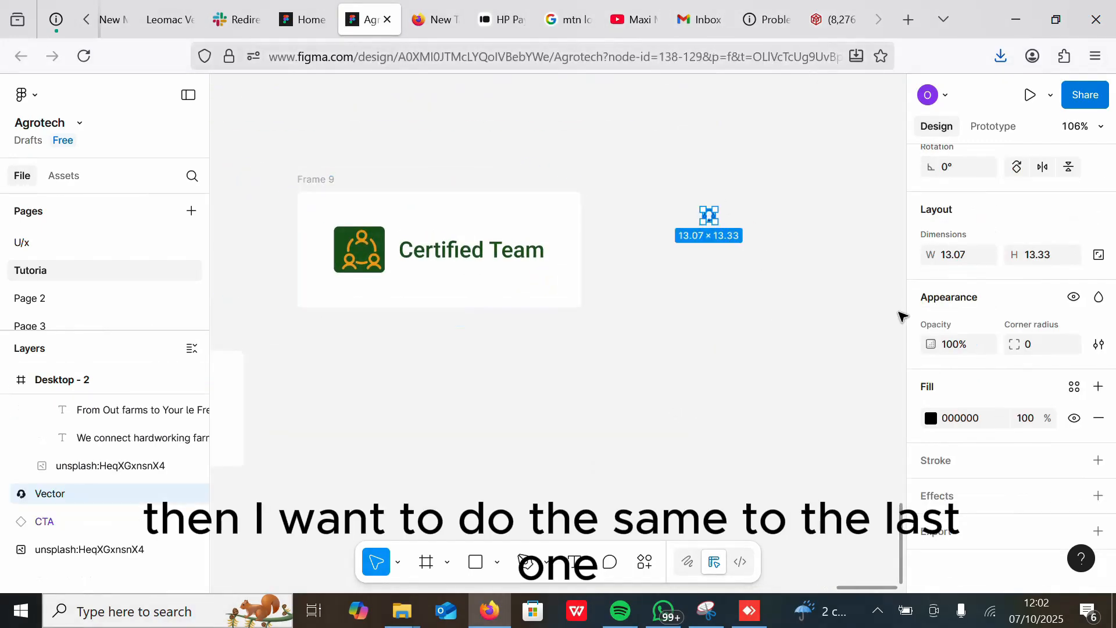
text(40)
key(Tab)
text(4)
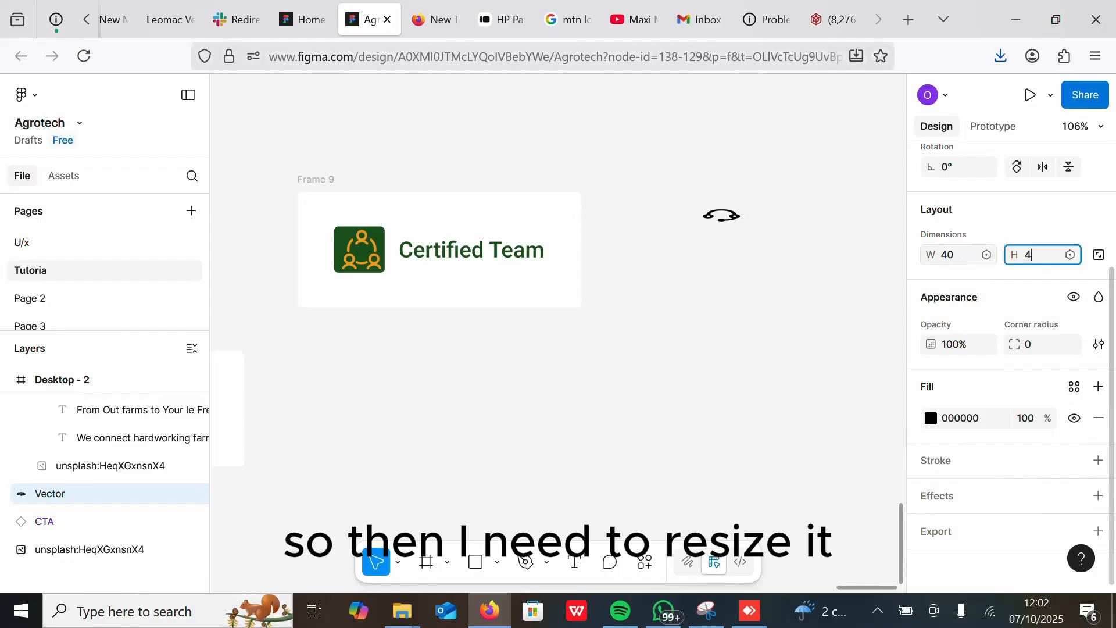
Step: Replace the duplicate card's icon with the copied headset icon and fill it with the Golden Yellow accent colour
right_click(719, 228)
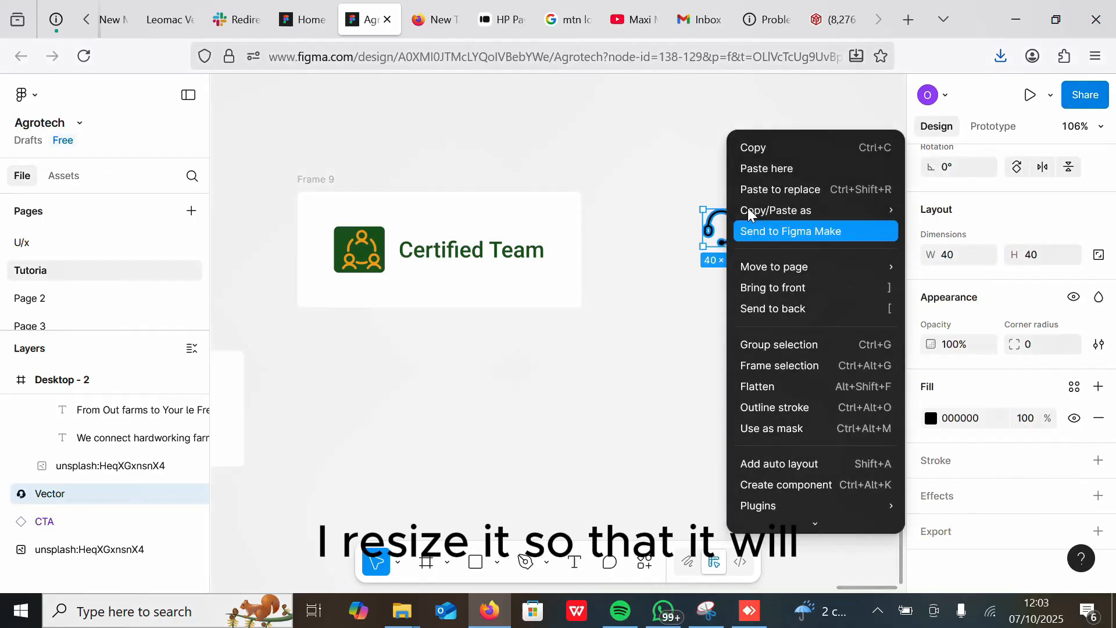
click(748, 152)
double_click(372, 241)
right_click(373, 242)
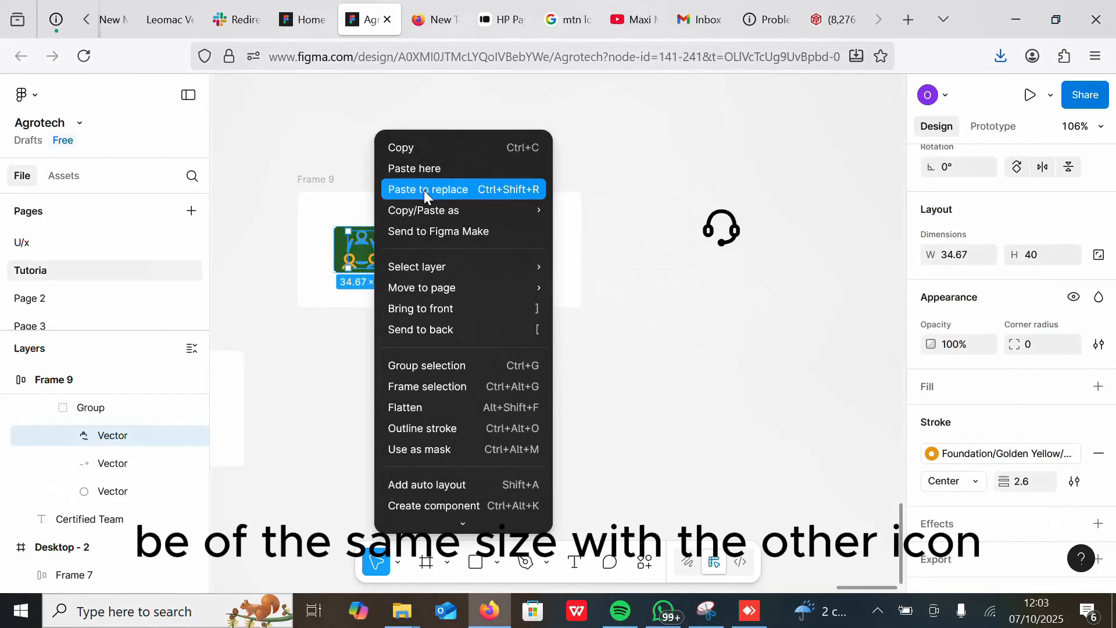
click(423, 189)
click(354, 256)
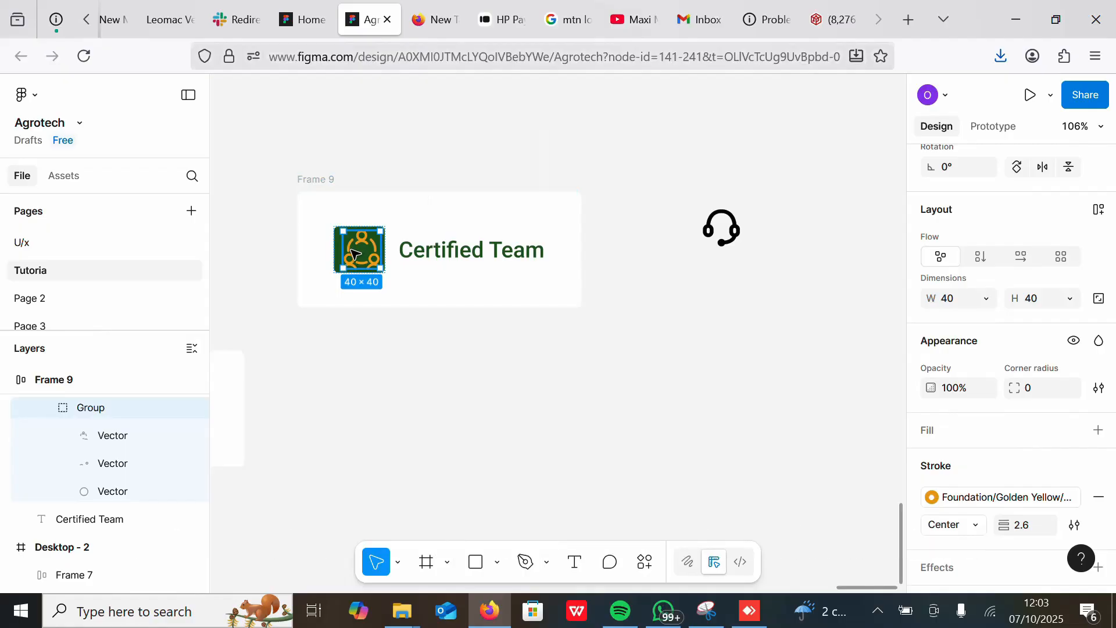
right_click(353, 256)
click(399, 189)
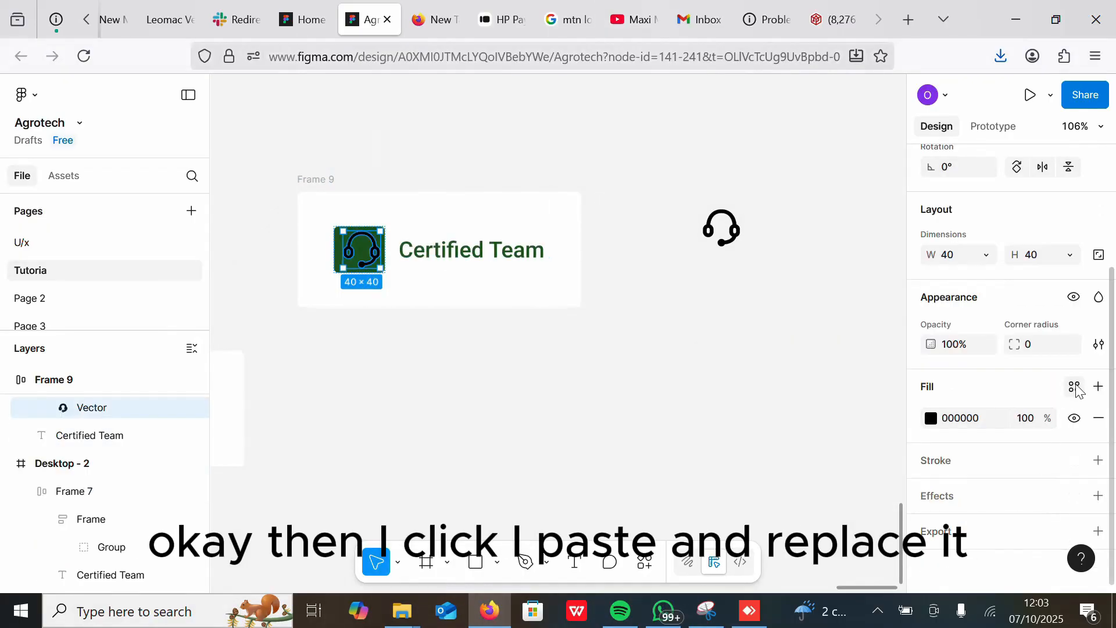
click(1074, 387)
click(848, 461)
Step: Rename the duplicate card's heading to "24/7 Support"
double_click(459, 252)
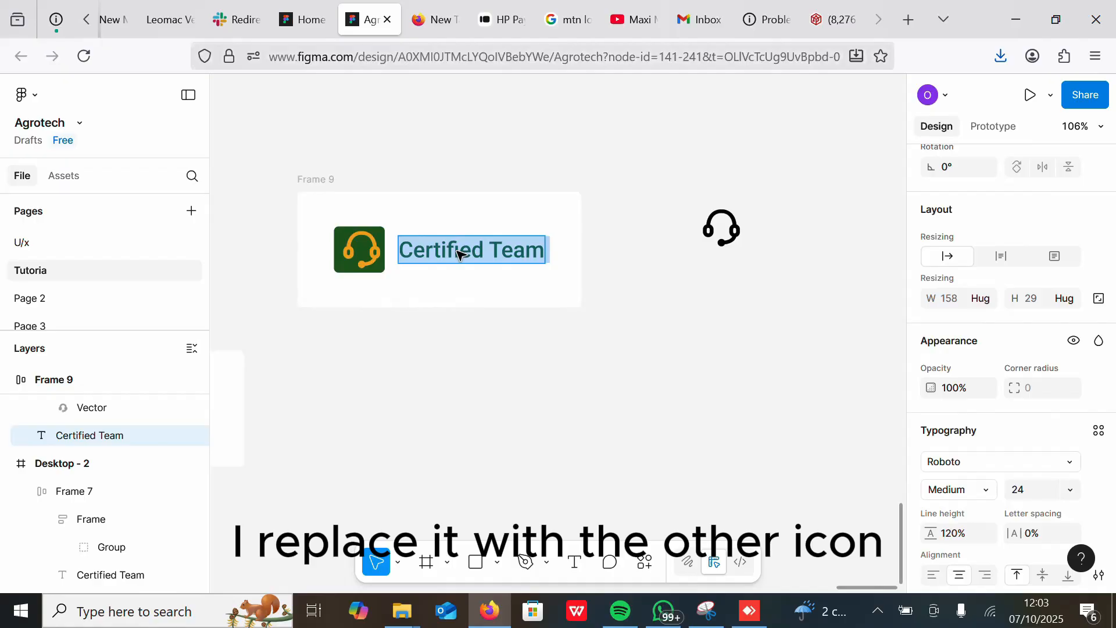
text(24/7 su)
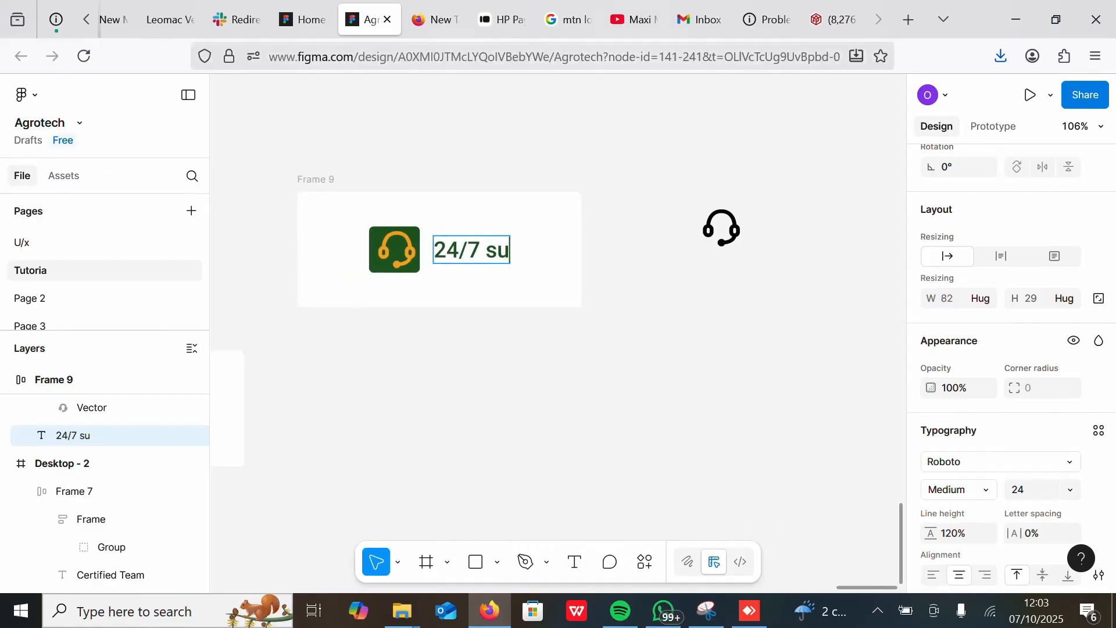
key(BackSpace)
key(BackSpace)
text(Support)
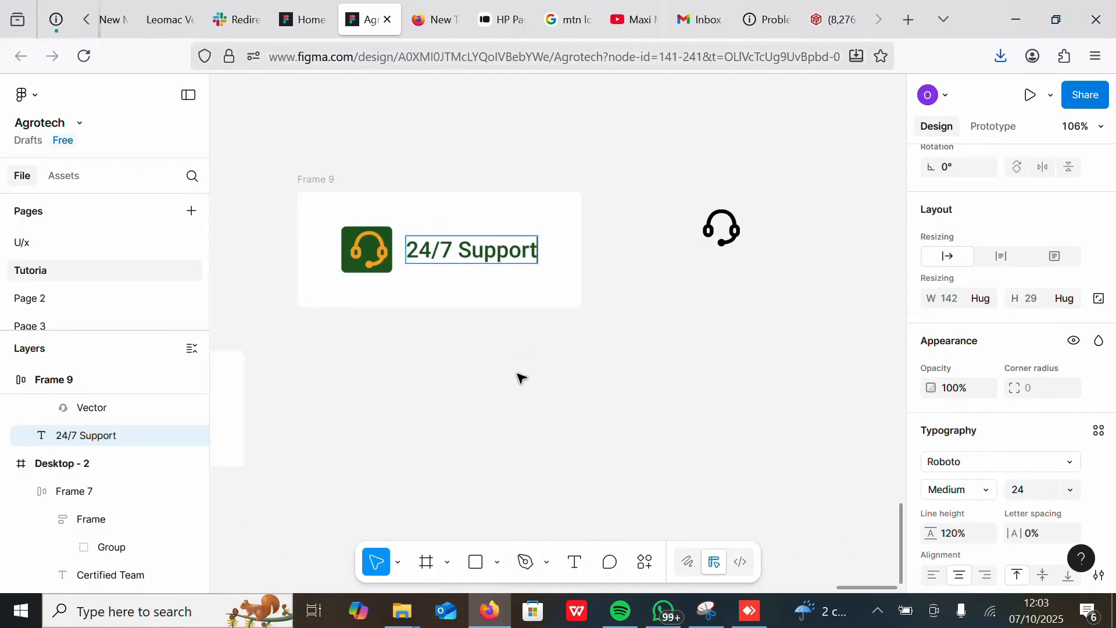
Step: Move the 24/7 Support card into the hero row and delete the leftover headset icon
click(322, 180)
scroll(581, 356, down, 5)
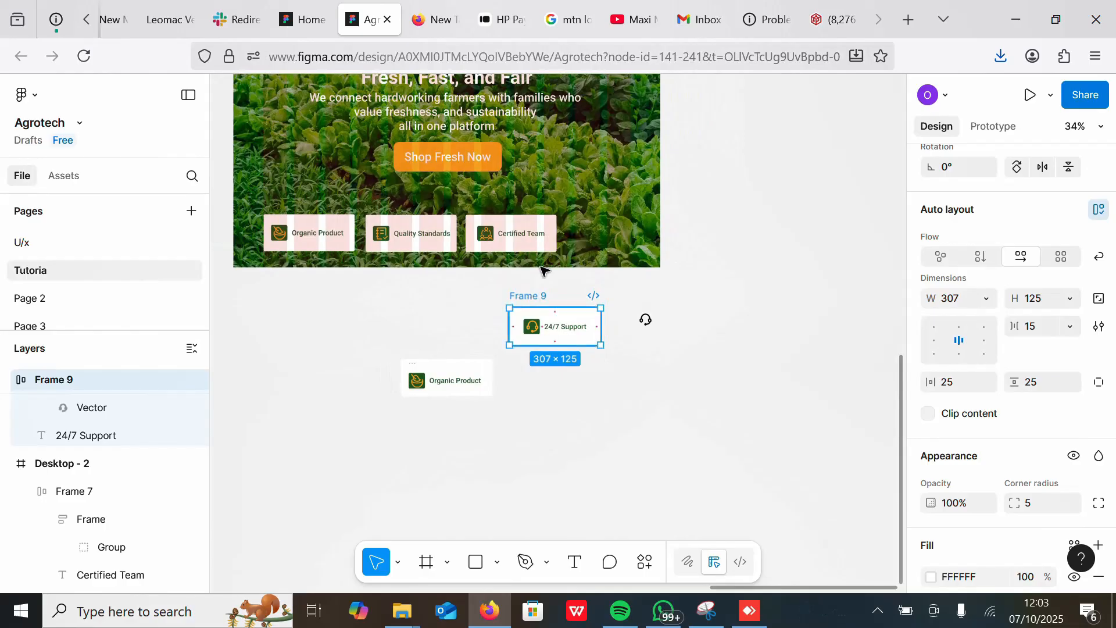
drag(541, 270, 590, 219)
drag(690, 376, 387, 311)
key(Delete)
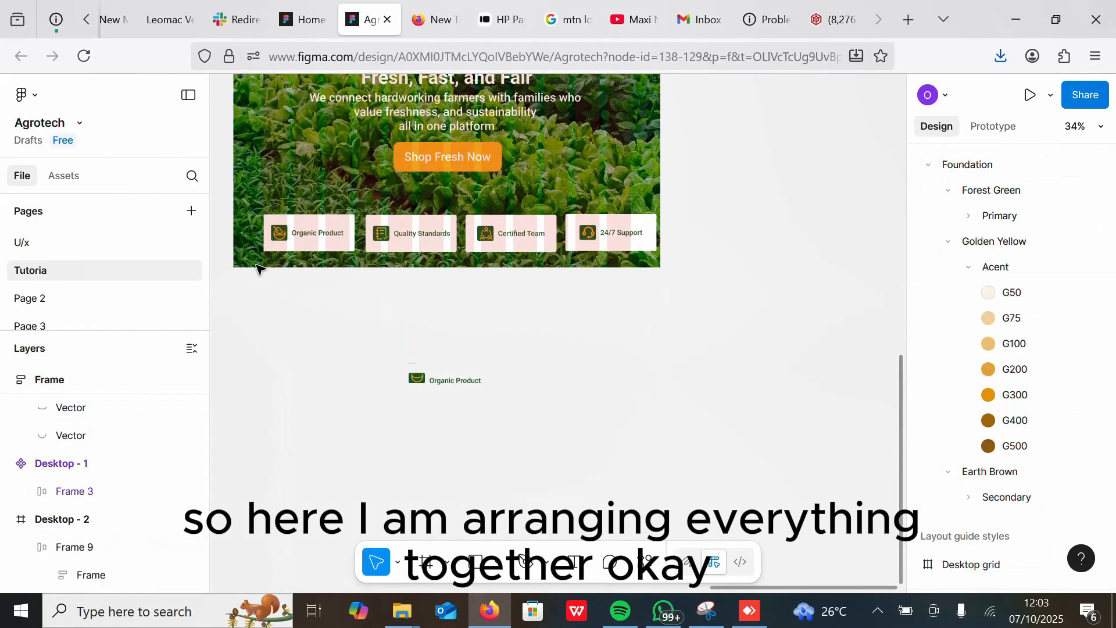
Step: Select all four feature cards and wrap them in a horizontal auto layout
click(304, 225)
shift+click(407, 224)
shift+click(513, 220)
shift+click(587, 221)
key(shift+a)
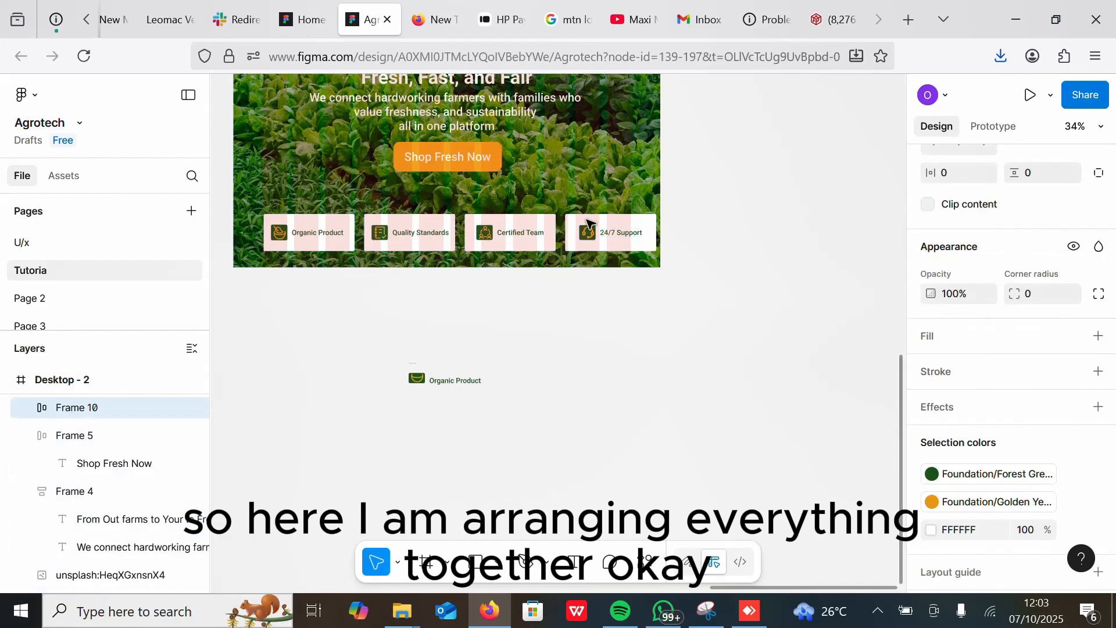
Step: Set the auto layout gap between the feature cards to 10
scroll(1018, 291, up, 3)
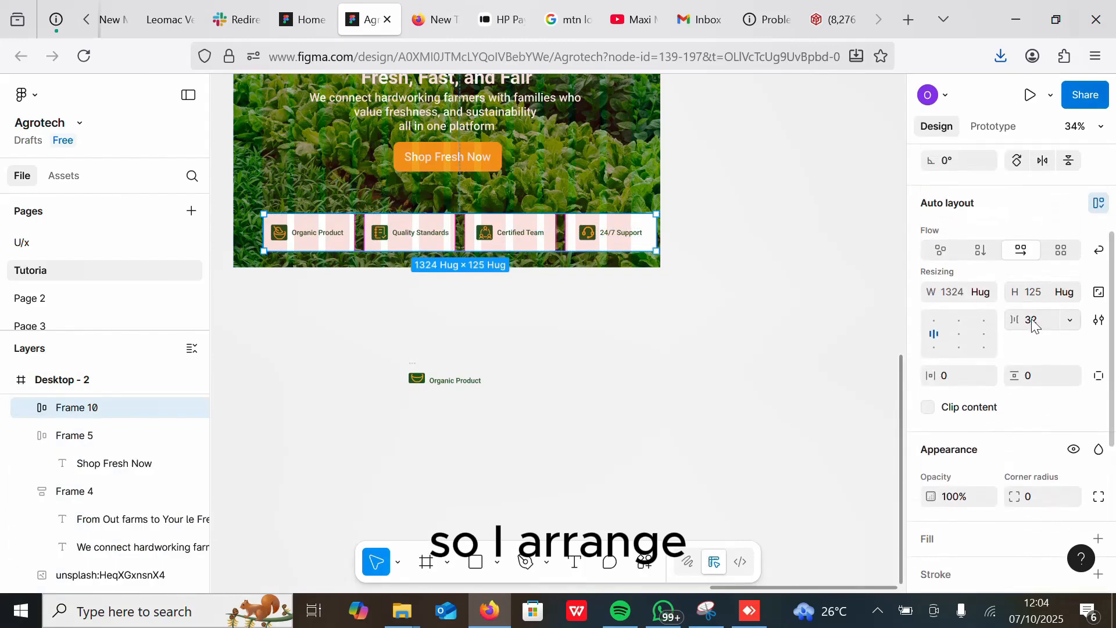
click(1033, 321)
text(20)
key(Return)
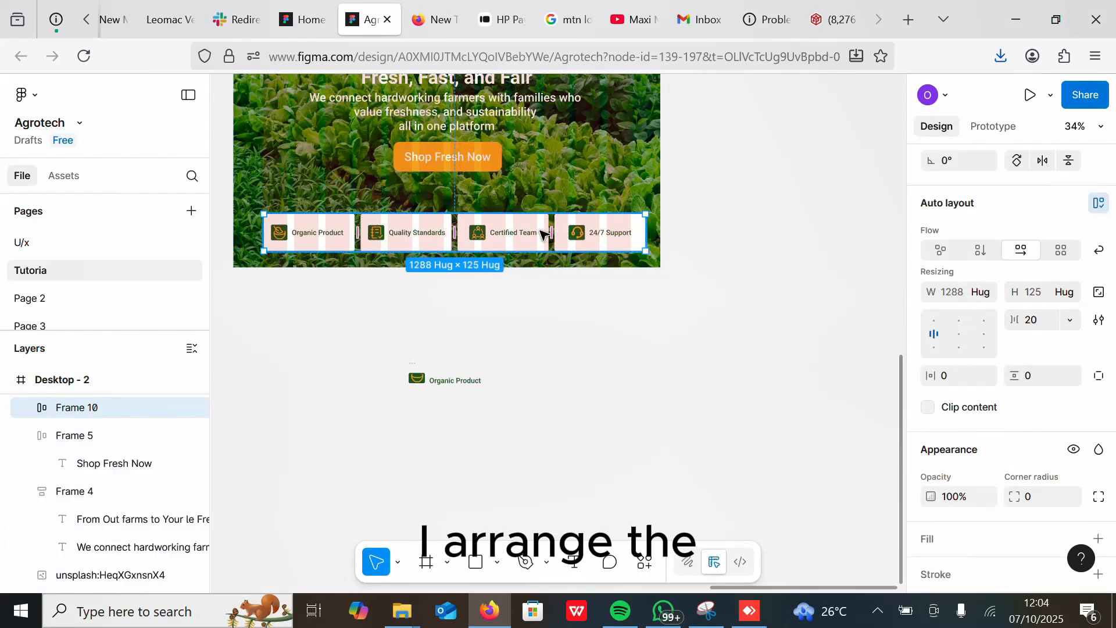
click(1034, 321)
text(10)
key(Return)
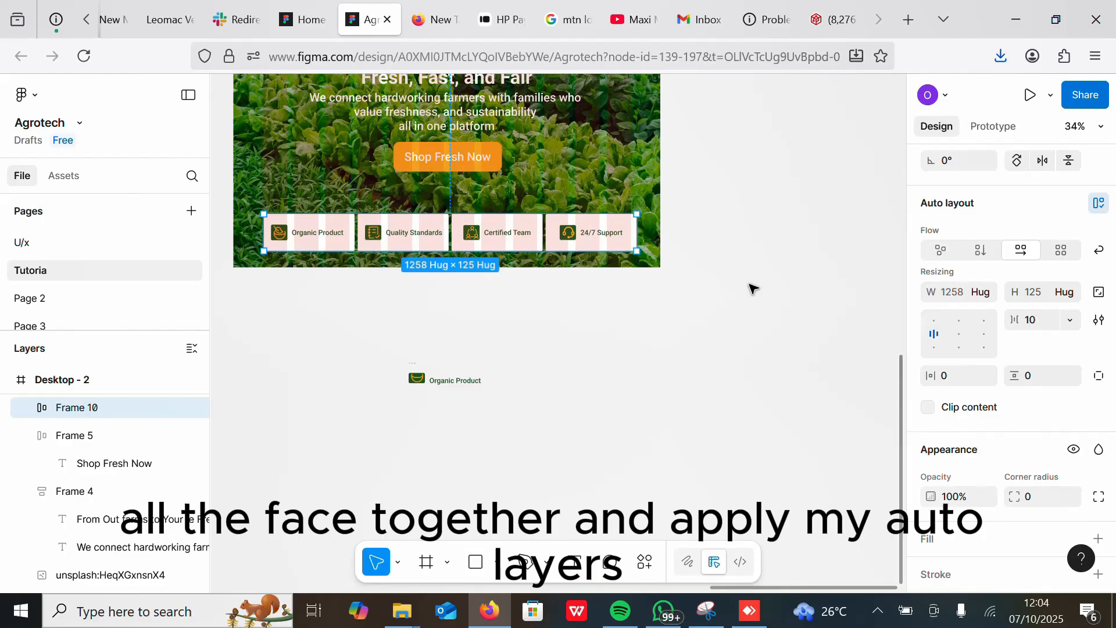
drag(578, 239, 576, 240)
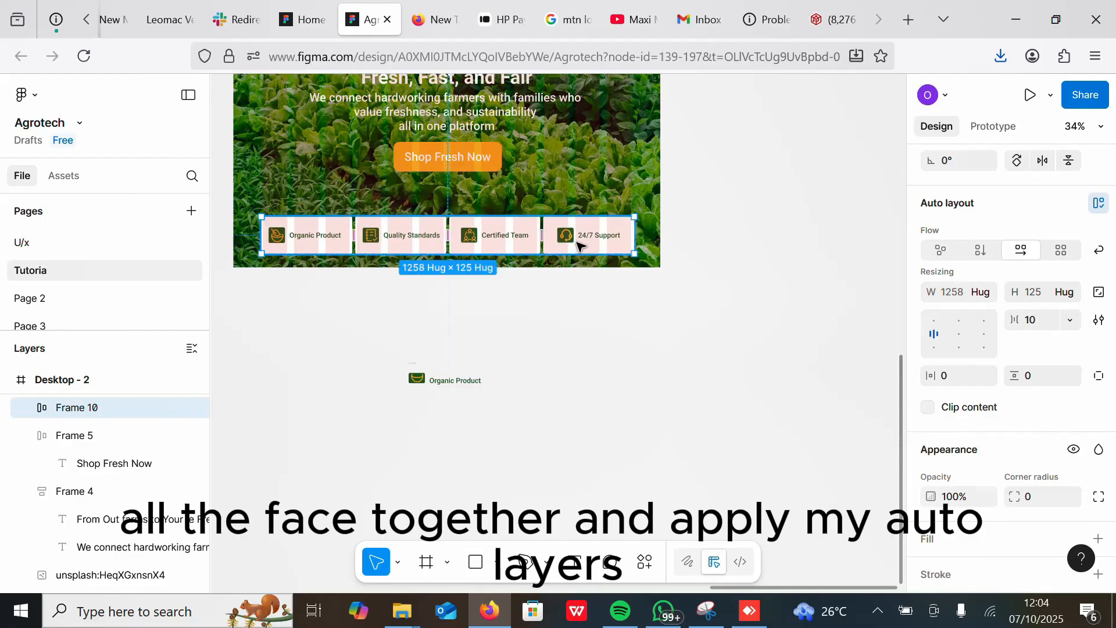
Step: Move the hero background image out of the desktop frame
scroll(575, 240, up, 3)
scroll(572, 290, down, 3)
scroll(563, 357, up, 1)
drag(564, 360, 765, 344)
scroll(763, 343, down, 2)
scroll(511, 296, up, 3)
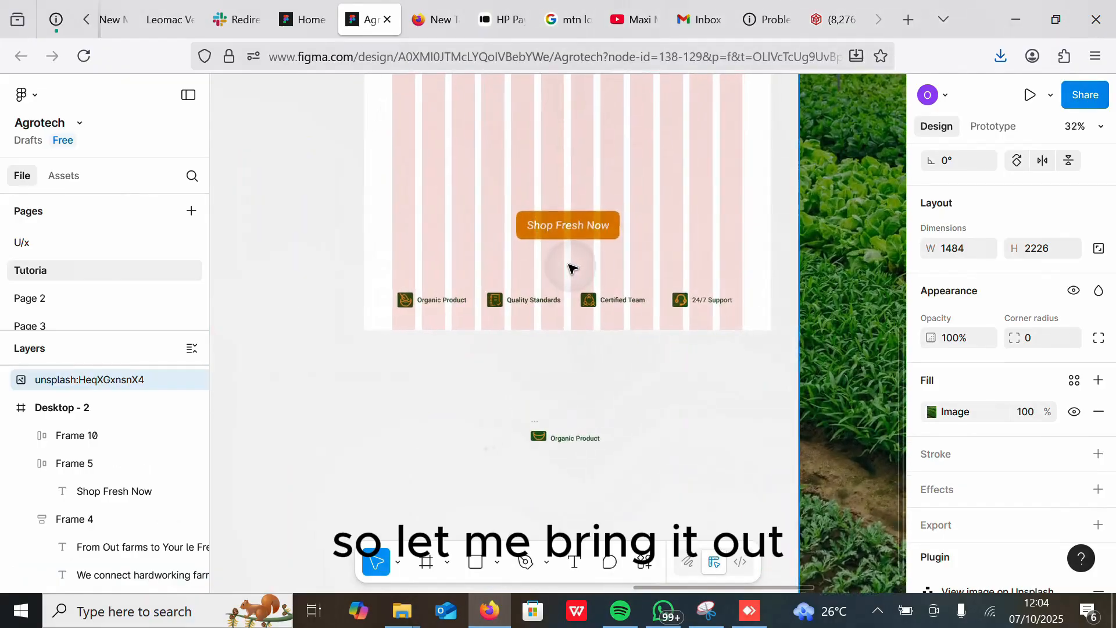
Step: Set the auto layout gap between the feature cards to 5
scroll(567, 270, down, 2)
click(470, 370)
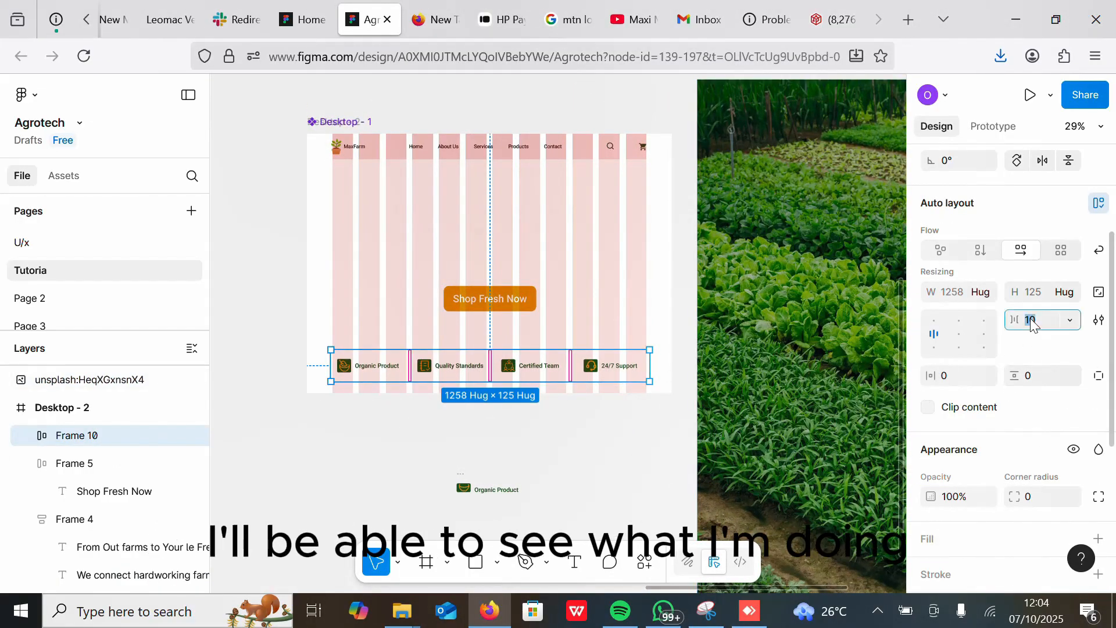
text(7)
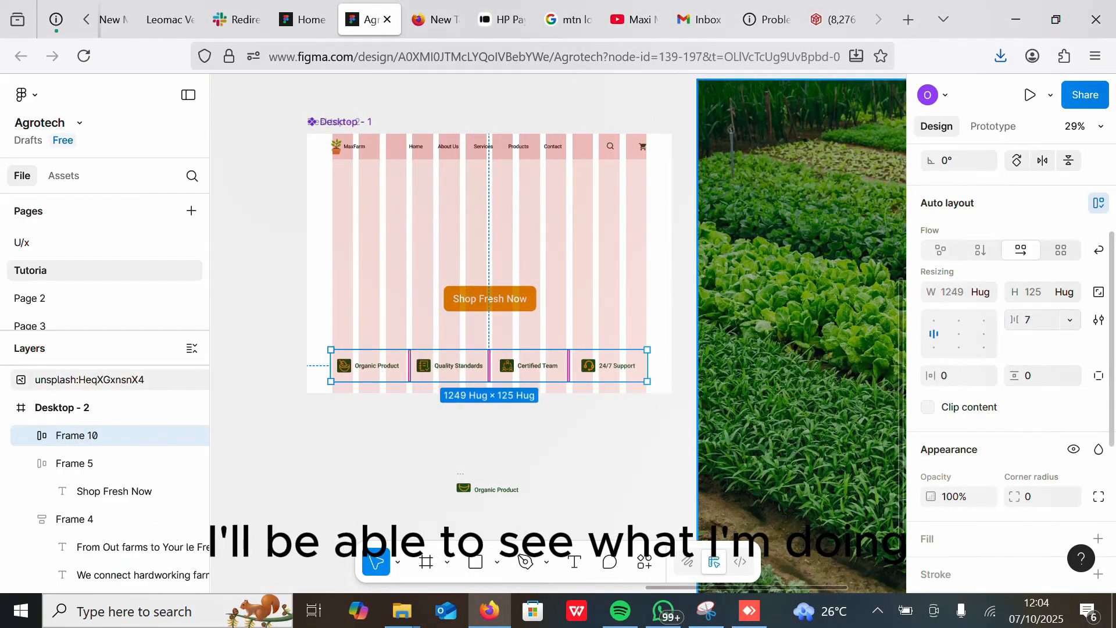
click(1030, 326)
text(5)
key(Return)
scroll(686, 337, up, 5)
scroll(684, 347, down, 3)
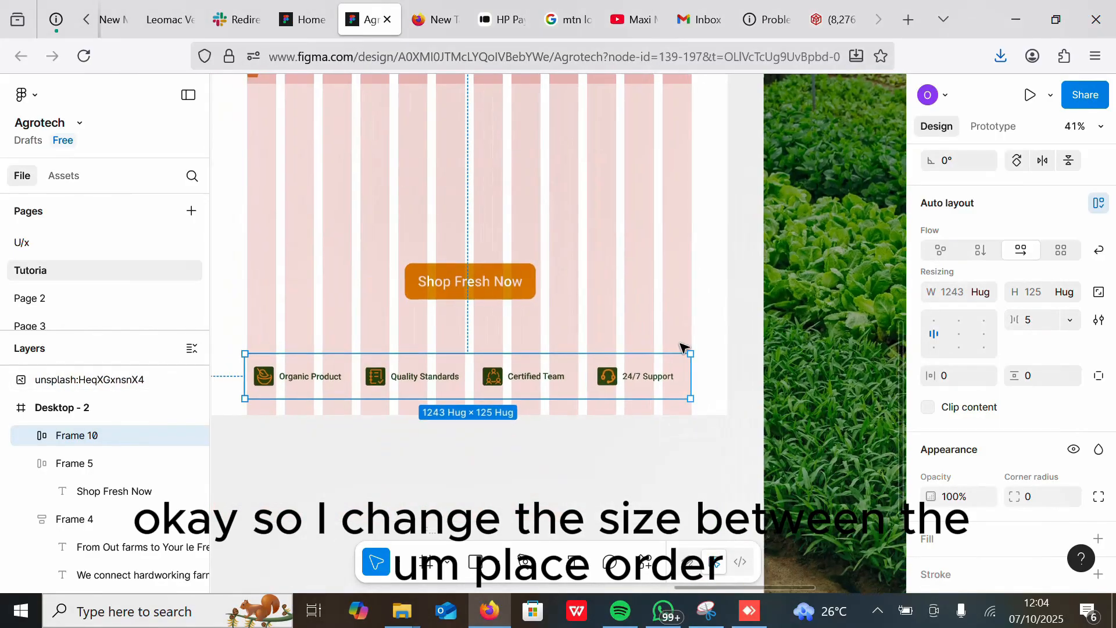
Step: Scale the background image down to about 529 × 794 with the Scale tool
scroll(692, 347, up, 1)
drag(270, 370, 274, 369)
drag(895, 337, 294, 215)
scroll(349, 407, down, 7)
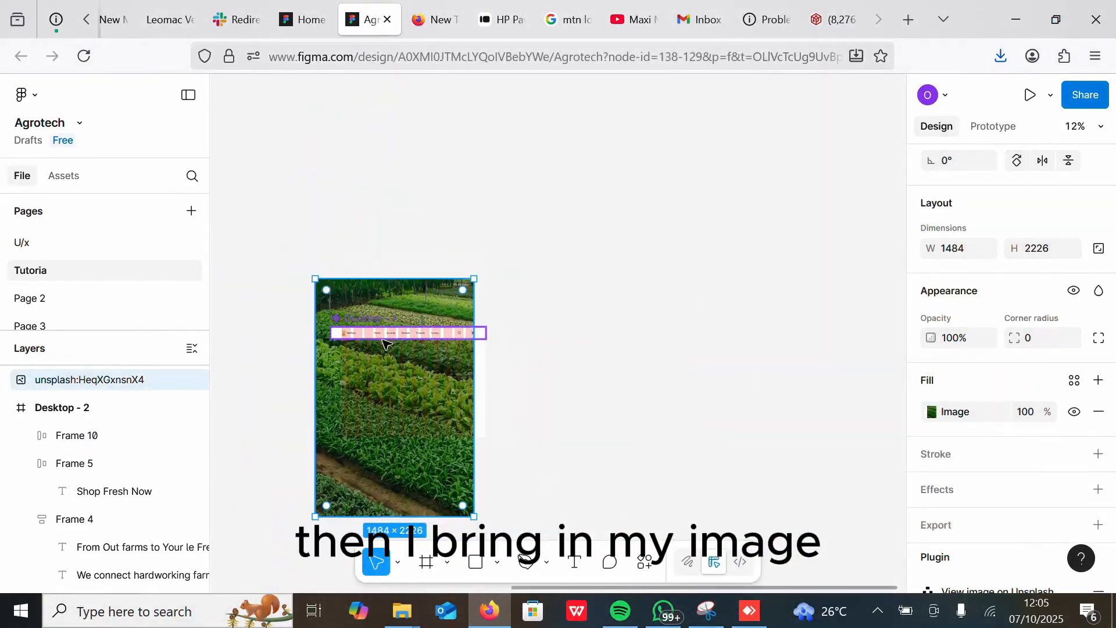
drag(395, 391, 648, 408)
key(k)
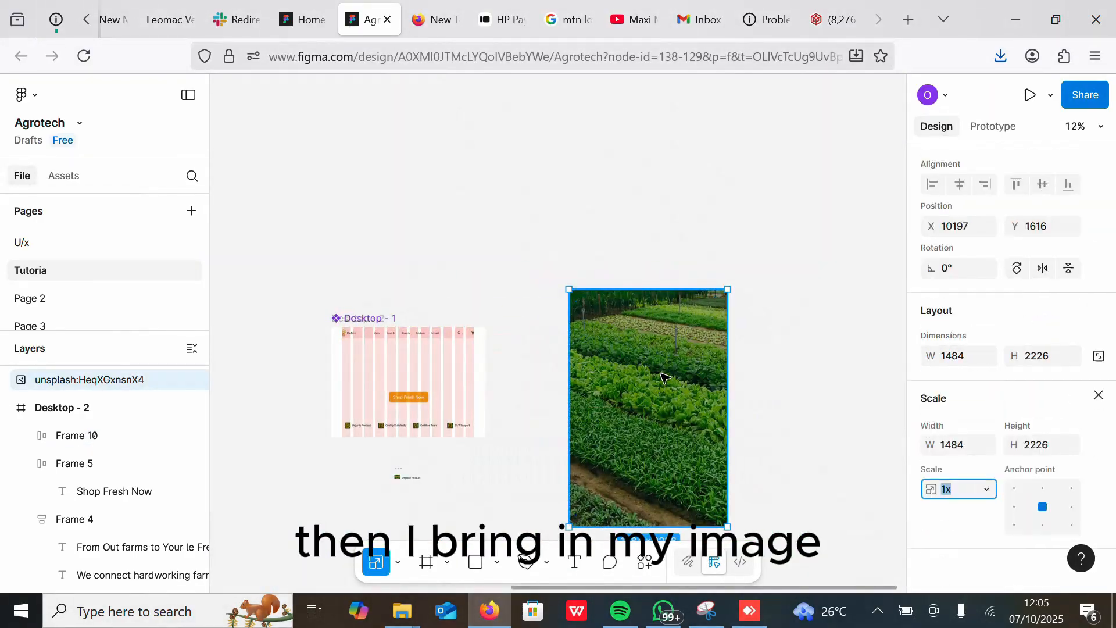
drag(656, 347, 626, 375)
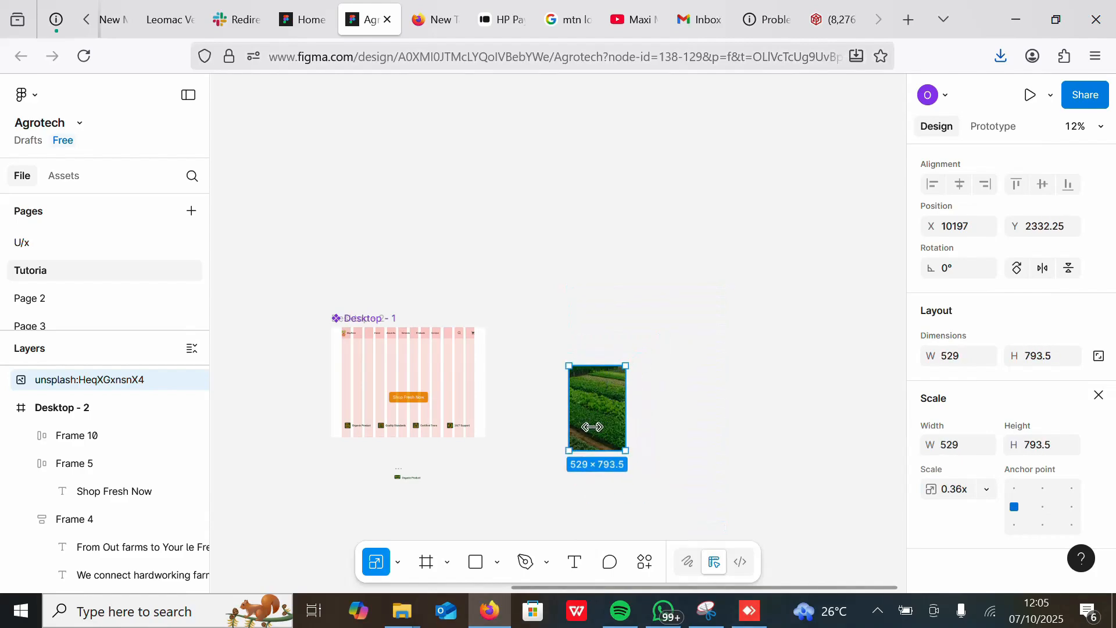
Step: Move the scaled image into the desktop frame and send it to the back
drag(601, 428, 381, 404)
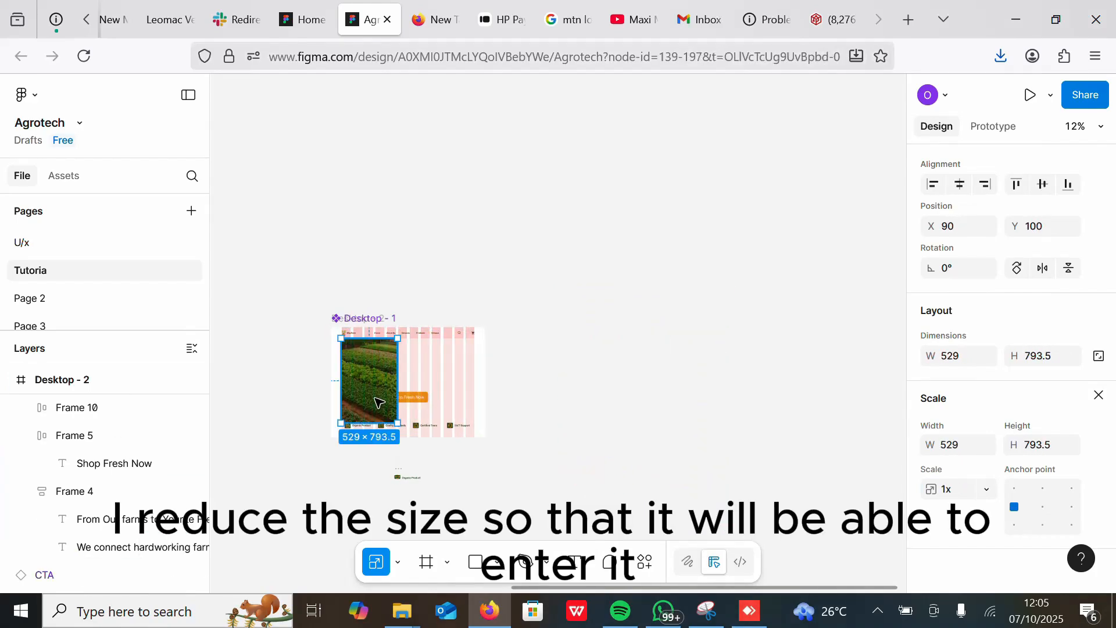
scroll(381, 404, up, 5)
right_click(454, 279)
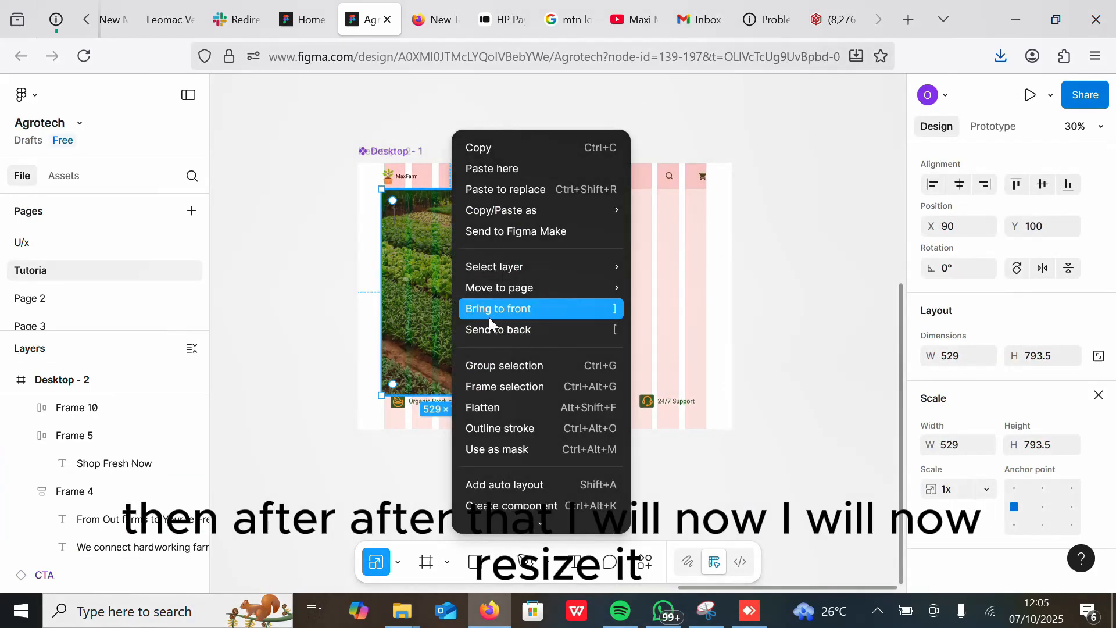
click(491, 331)
Step: Scale the image up to about 1463 × 2195 and nudge it to cover the hero area
drag(512, 391, 752, 469)
drag(691, 340, 711, 246)
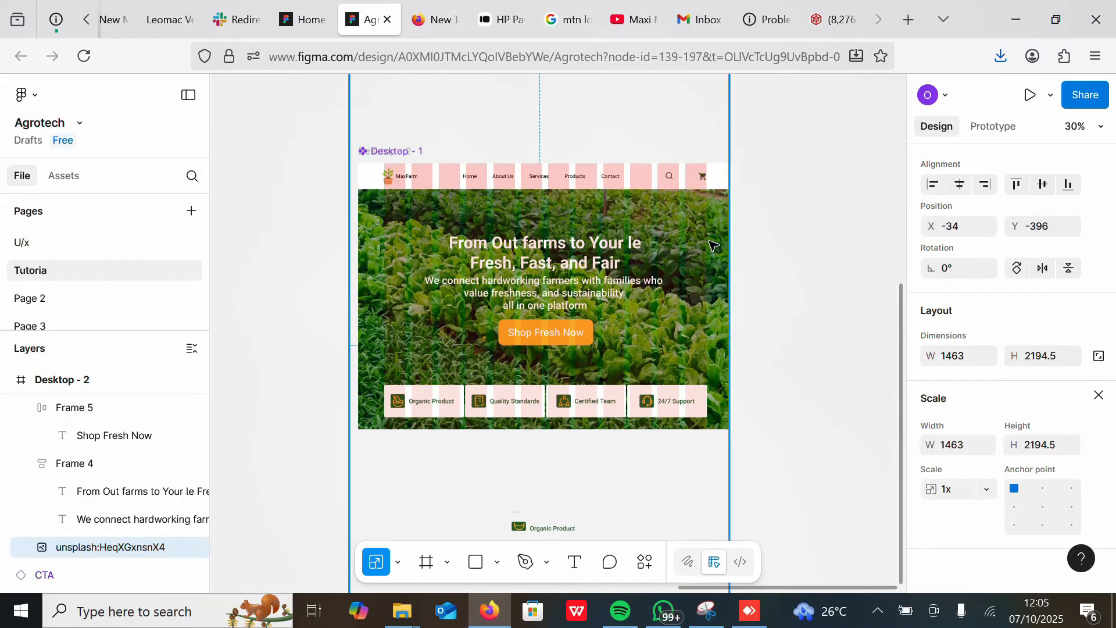
key(Right)
key(Right)
key(Right)
key(Right)
key(Right)
key(Right)
key(Right)
key(Right)
key(Right)
key(Right)
key(Right)
key(Right)
key(Right)
key(Right)
key(Right)
key(Right)
key(Right)
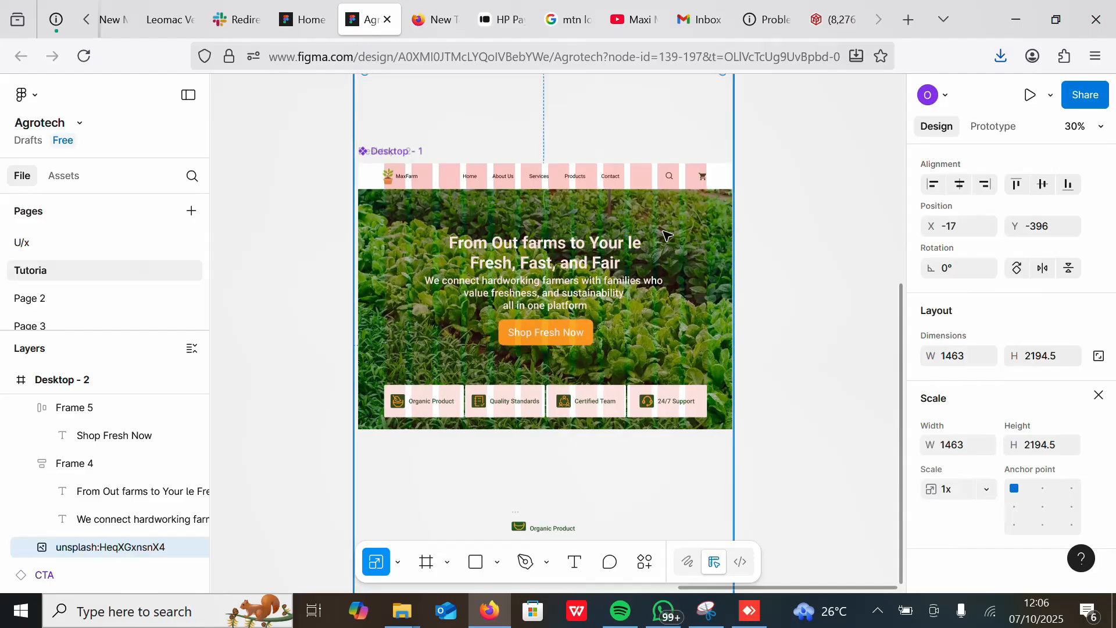
click(795, 242)
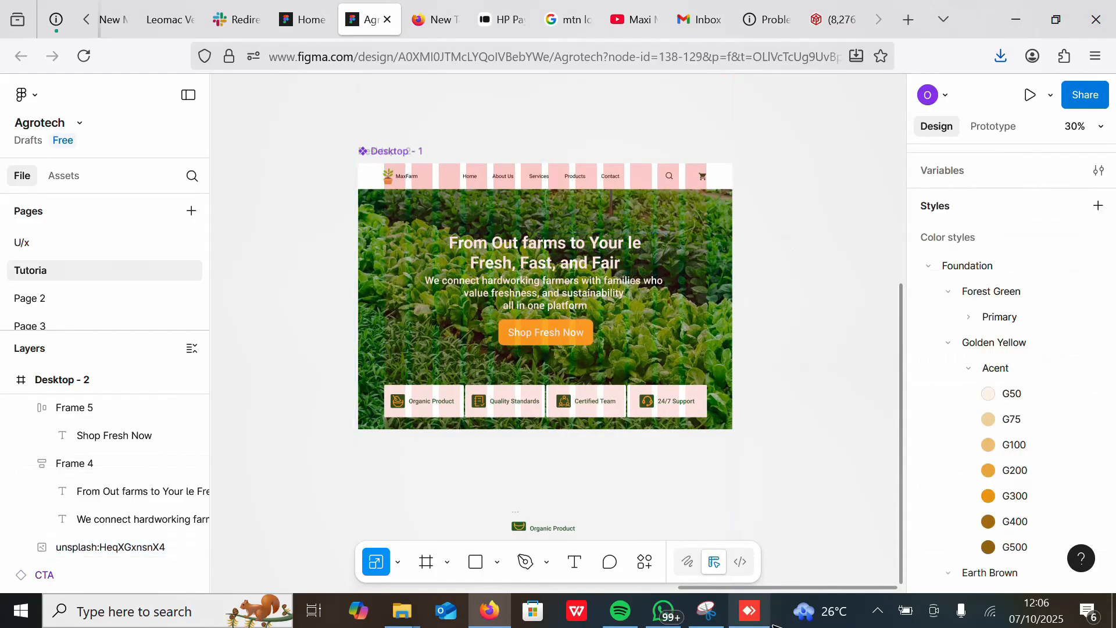
click(878, 615)
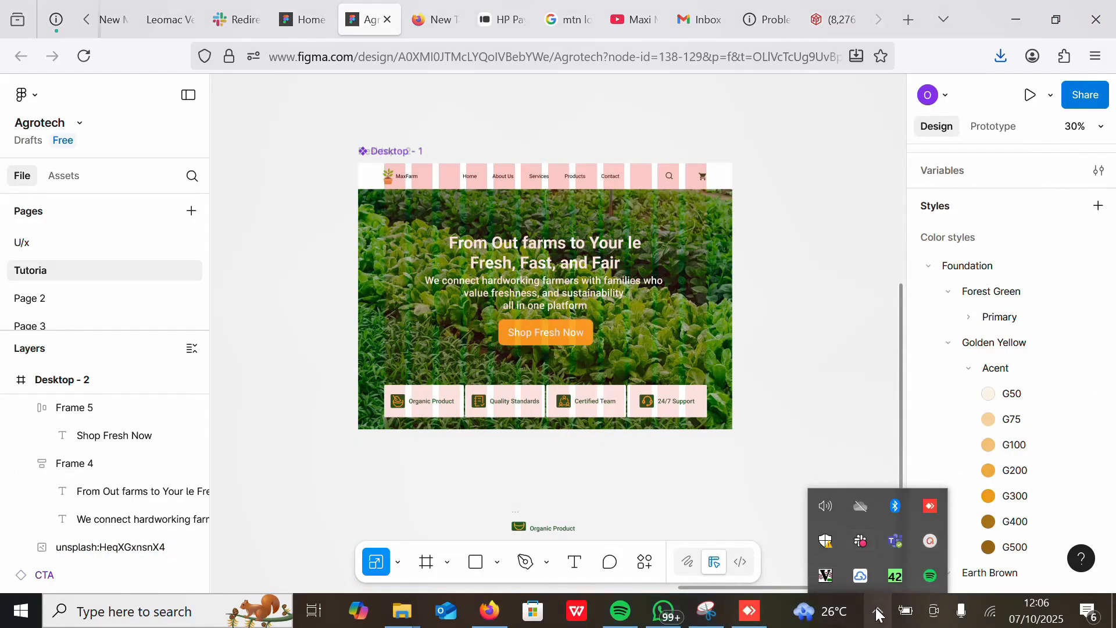
click(930, 541)
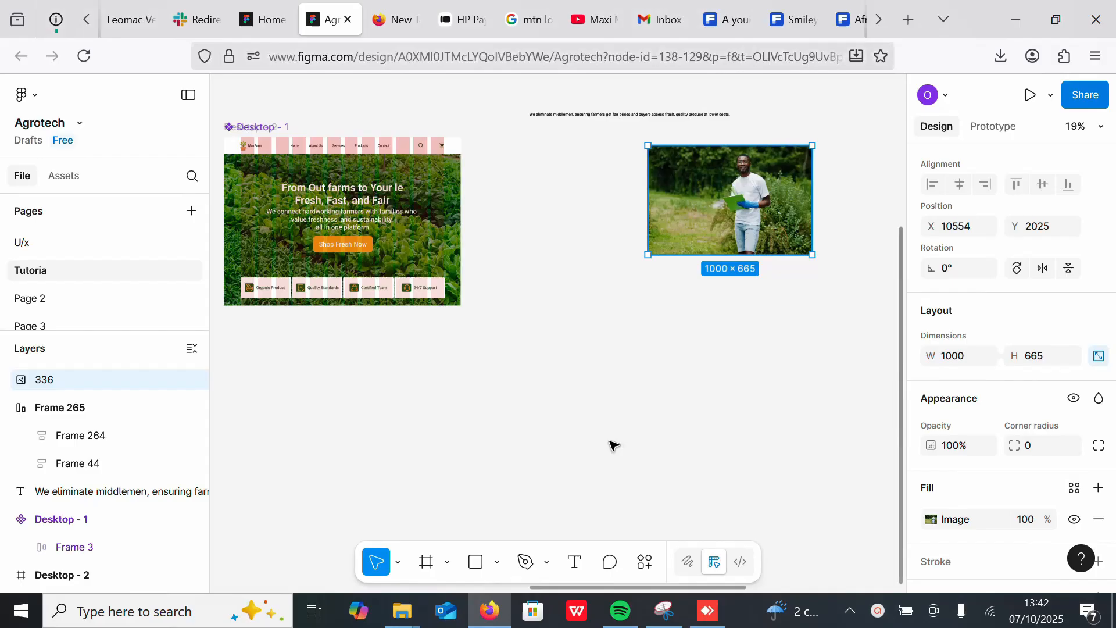
scroll(611, 444, left, 5)
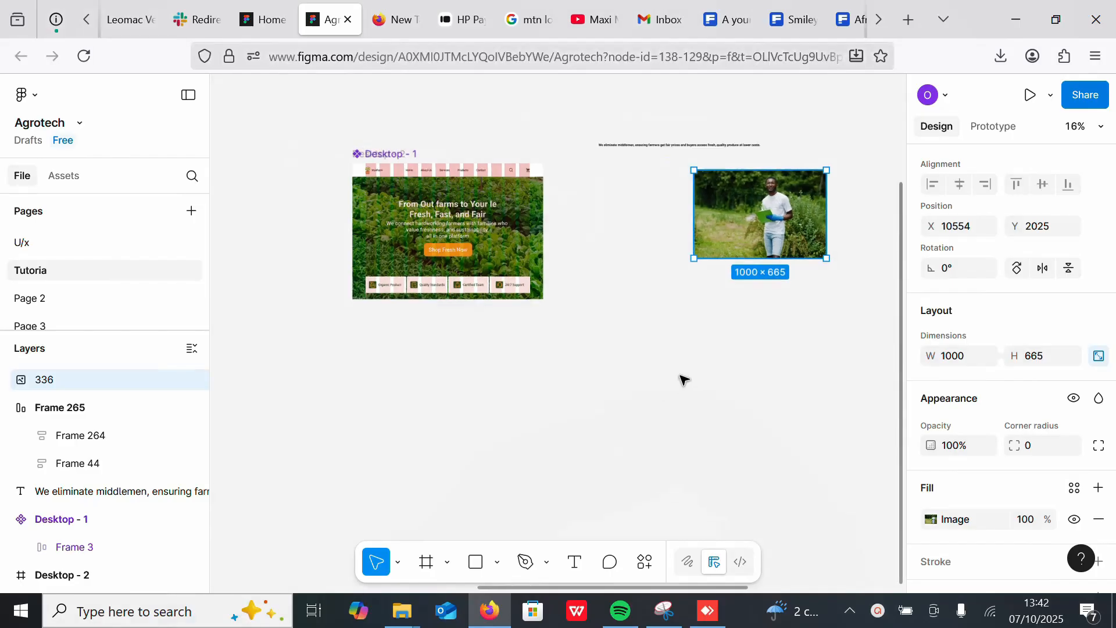
Step: Extend the desktop frame's height to about 2728 to make room for more sections
click(394, 132)
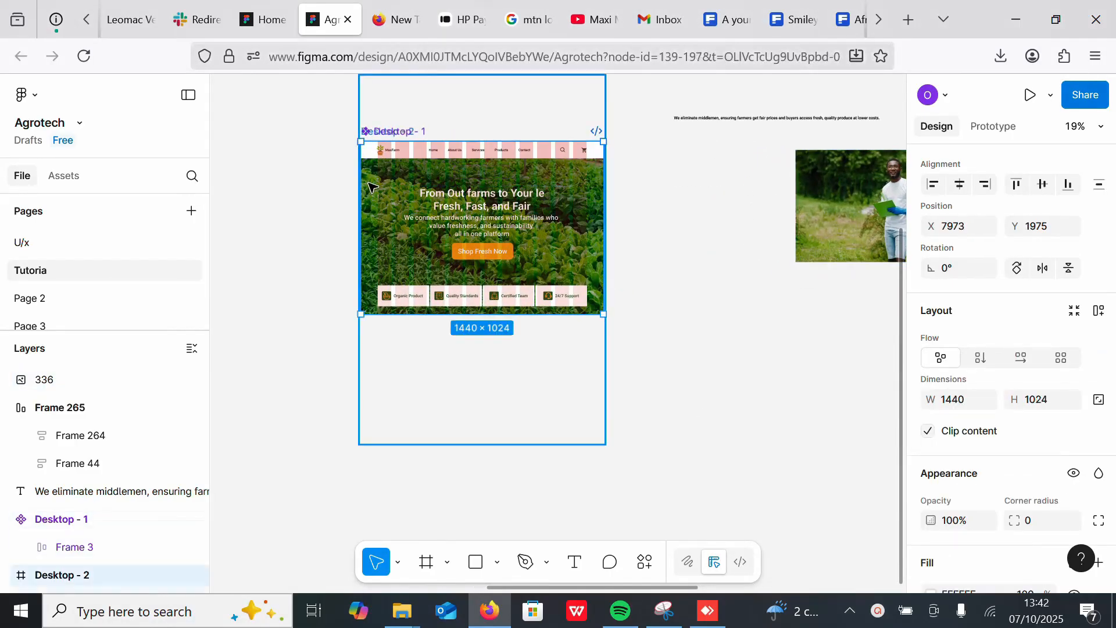
scroll(366, 132, up, 5)
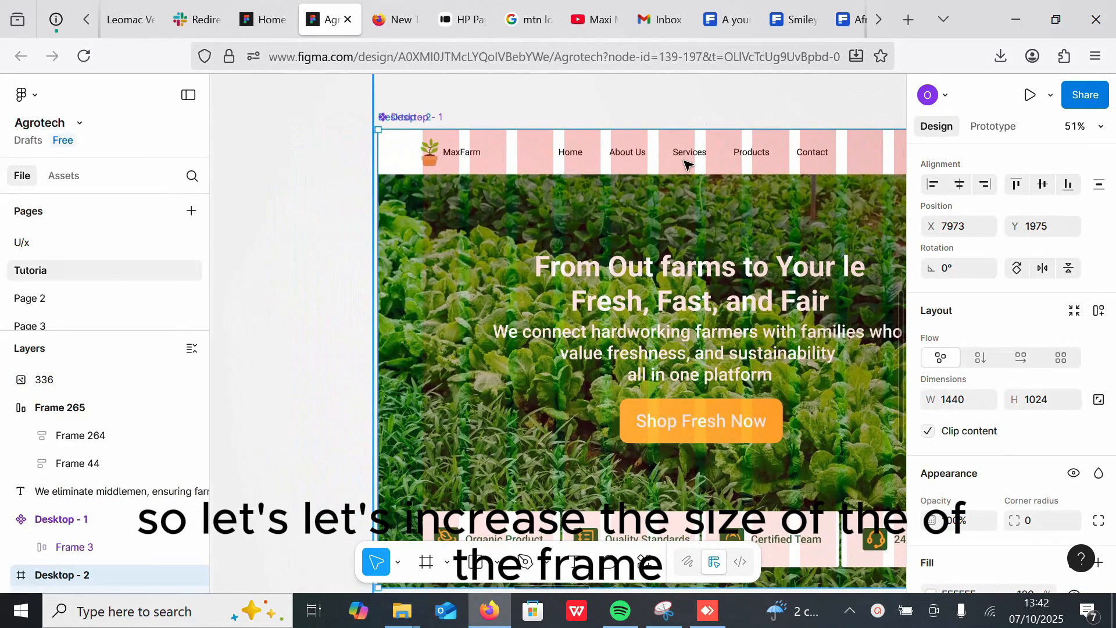
click(503, 152)
drag(504, 151, 504, 144)
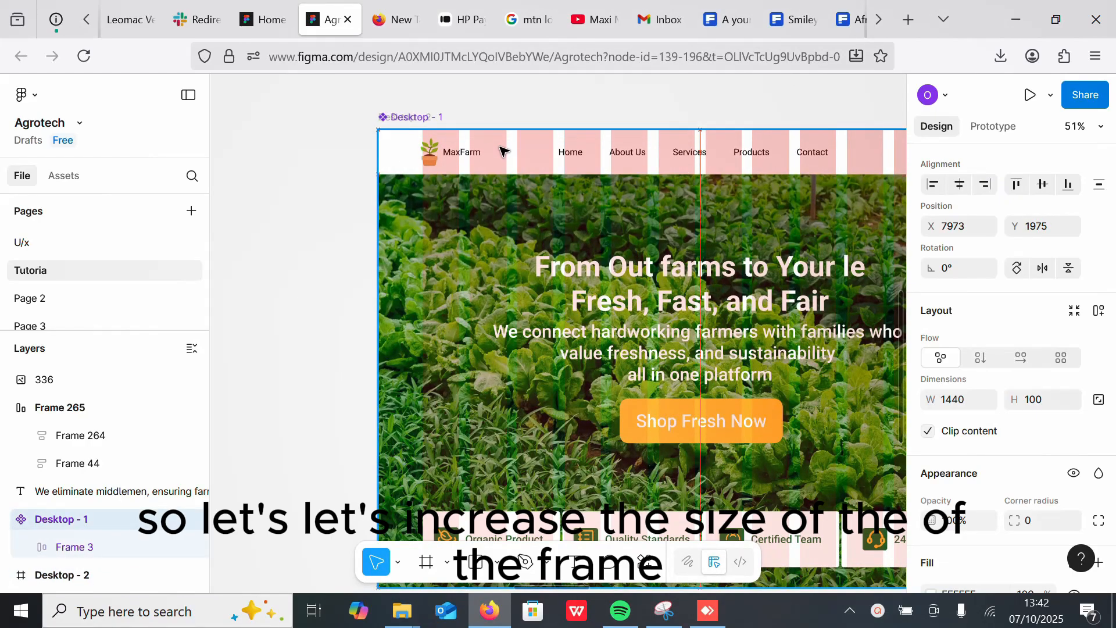
click(365, 120)
click(393, 223)
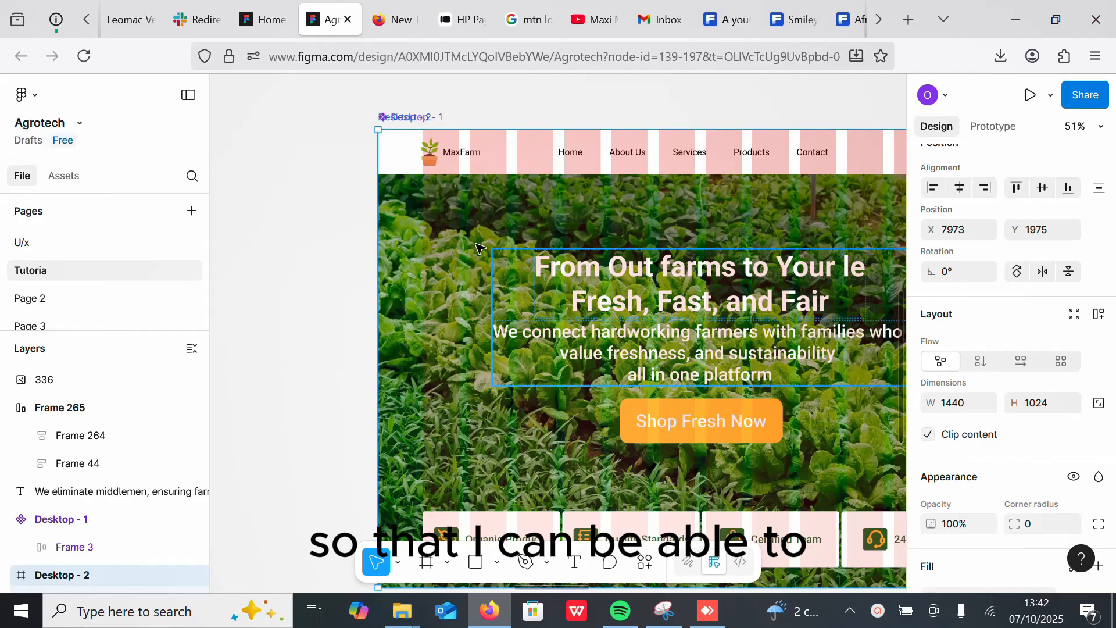
ctrl+scroll(480, 360, down, 5)
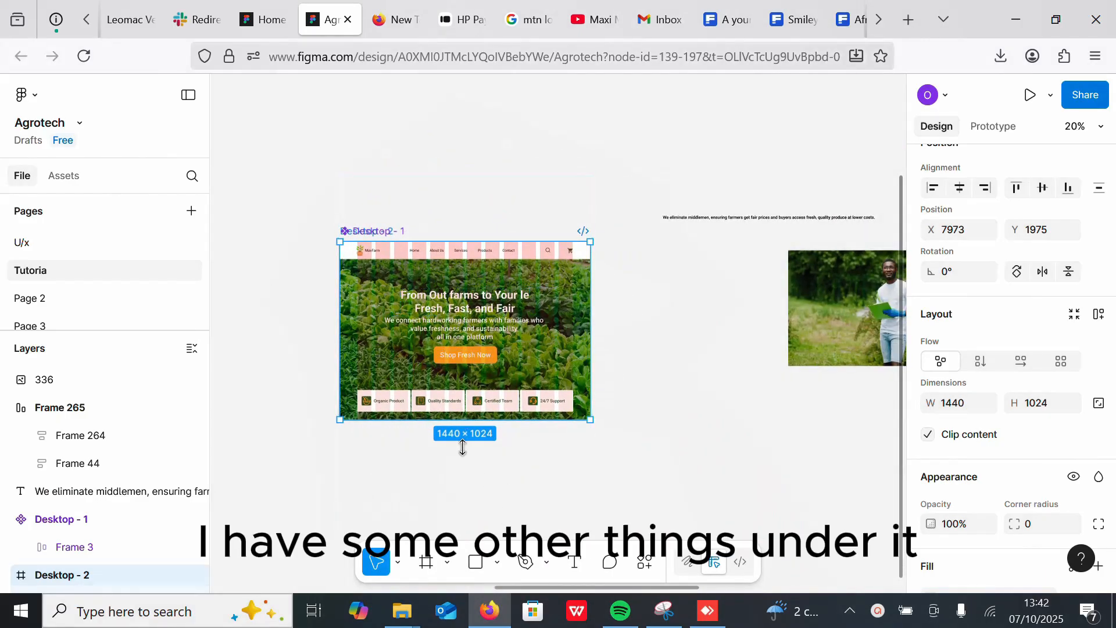
drag(463, 447, 462, 543)
ctrl+scroll(660, 239, down, 3)
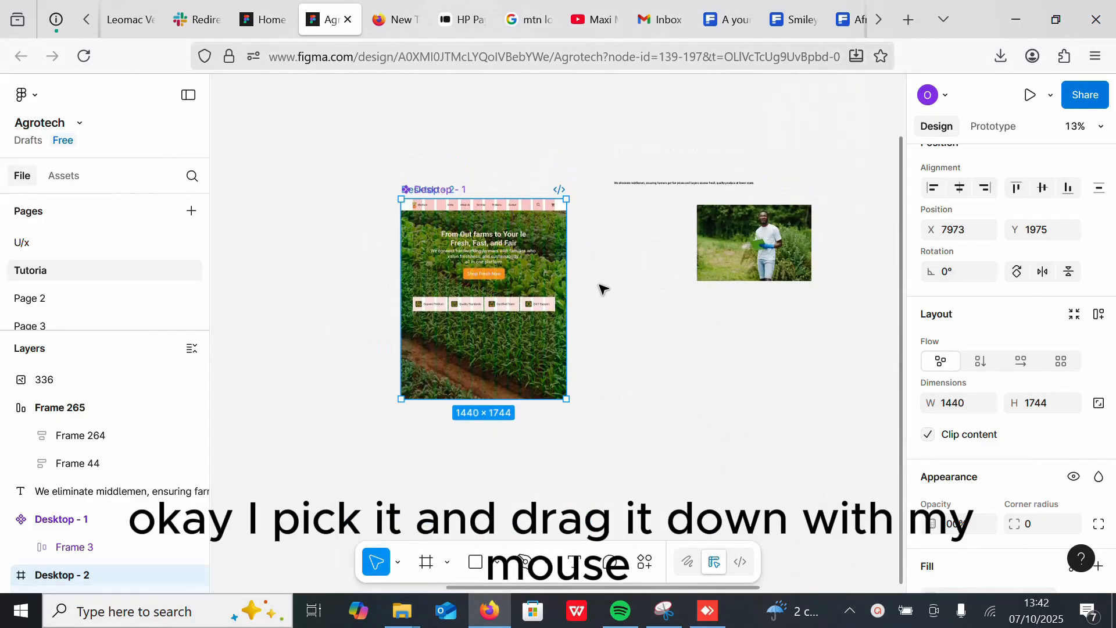
drag(498, 397, 498, 507)
Step: Resize the hero background image to about 1463 × 1009 so it ends just below the feature cards
click(493, 347)
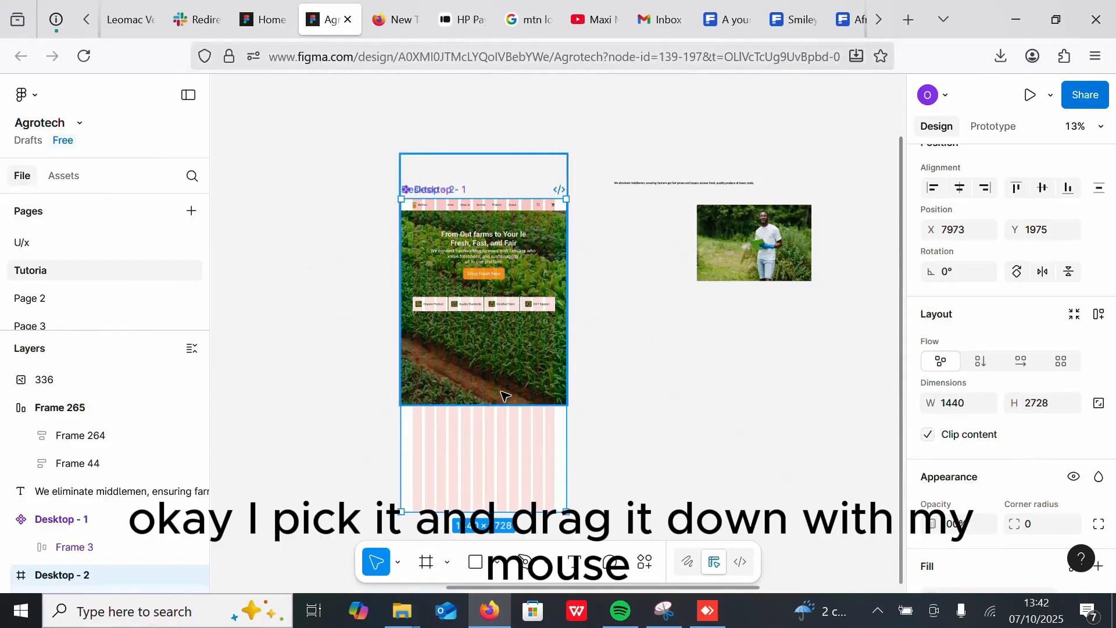
drag(483, 404, 483, 329)
drag(547, 257, 546, 269)
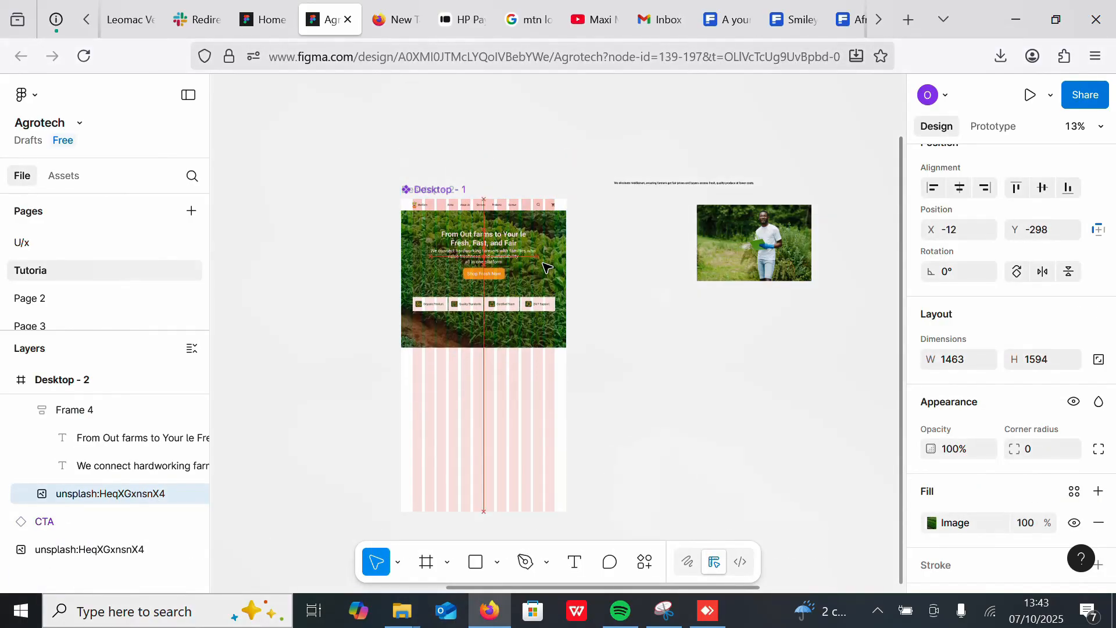
drag(498, 343, 499, 320)
click(608, 342)
scroll(613, 250, down, 3)
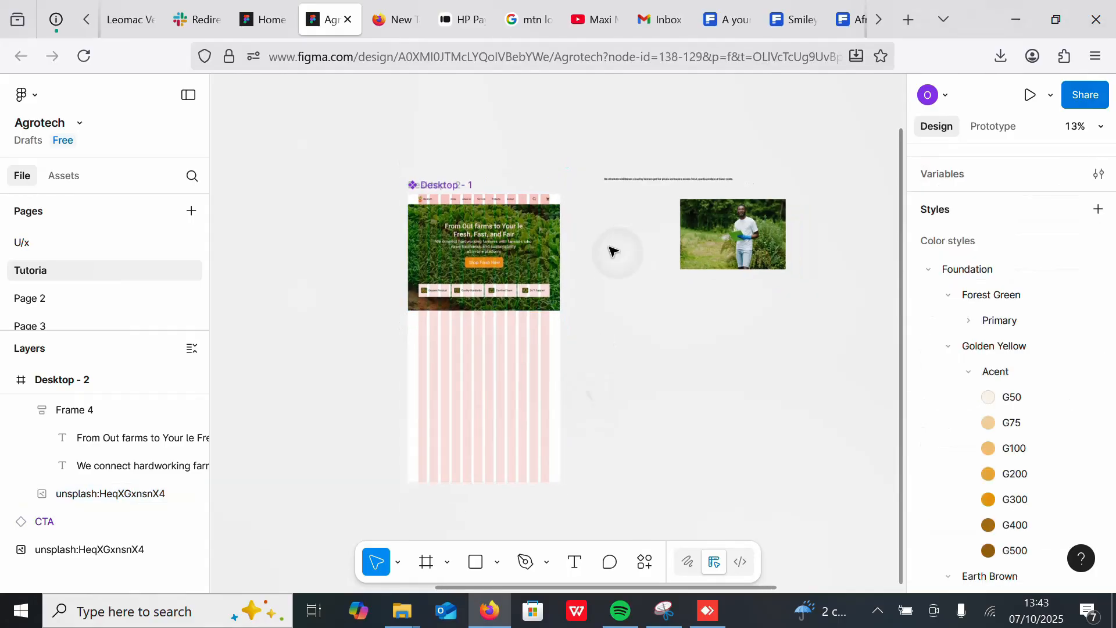
scroll(605, 236, right, 2)
click(497, 194)
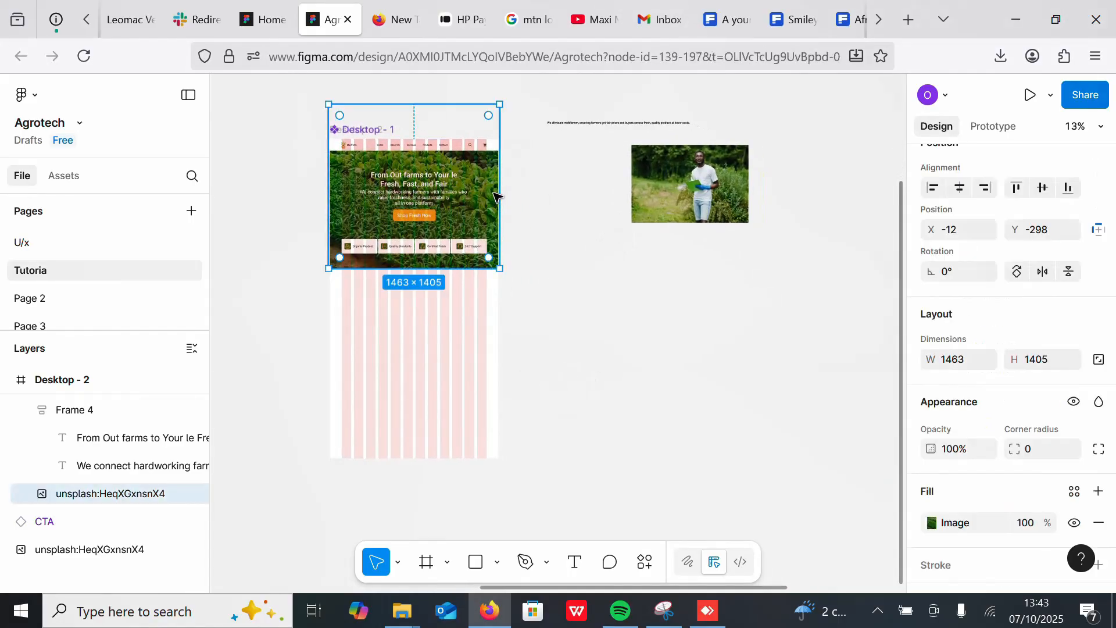
click(517, 223)
click(420, 119)
drag(414, 116, 417, 143)
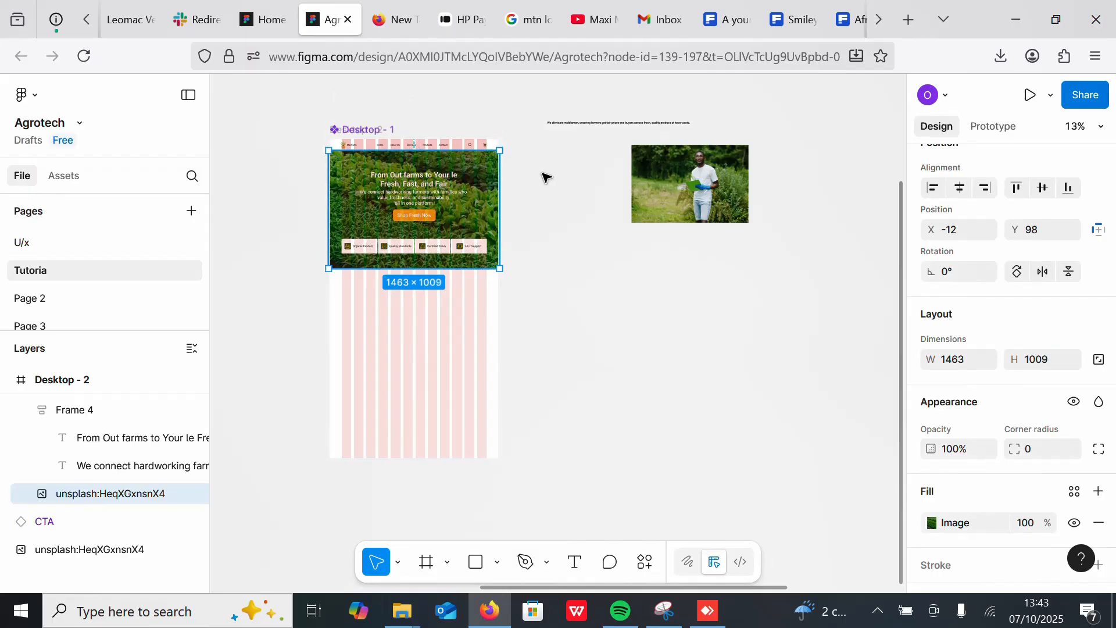
Step: Add a text layer reading "What We Do" on the canvas
scroll(480, 187, up, 5)
scroll(460, 268, down, 5)
scroll(436, 316, right, 3)
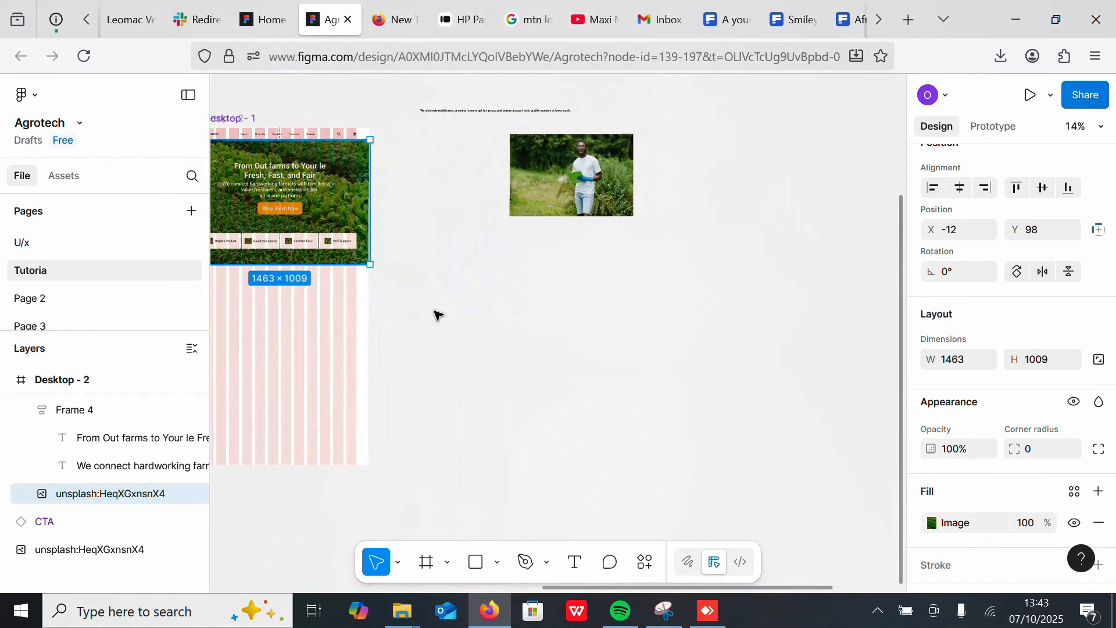
scroll(454, 320, left, 3)
scroll(511, 329, up, 2)
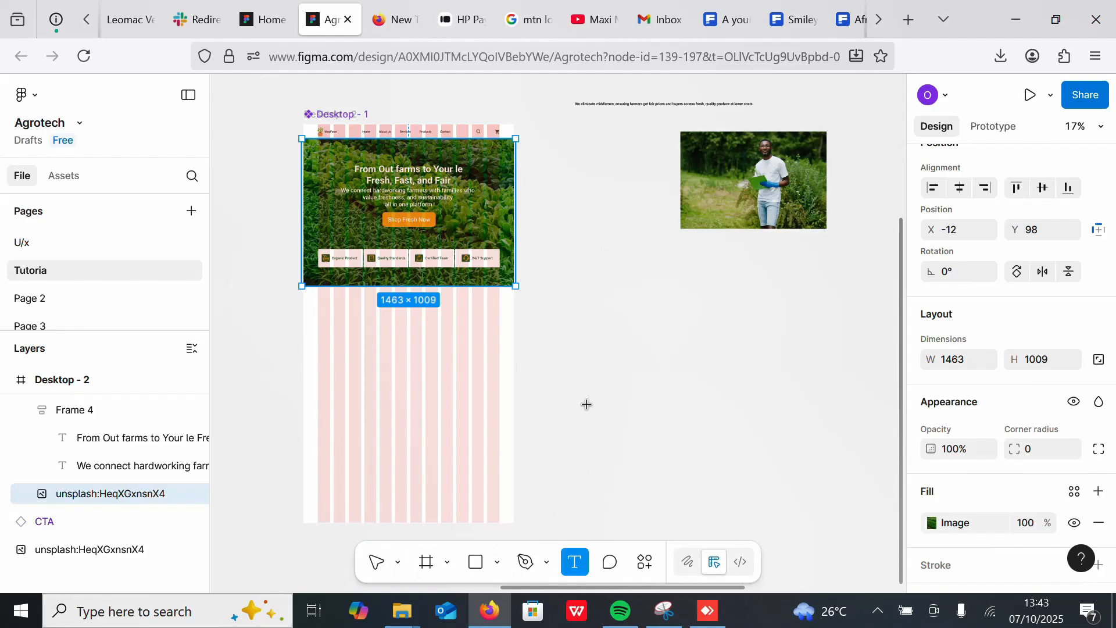
click(599, 347)
text(What we)
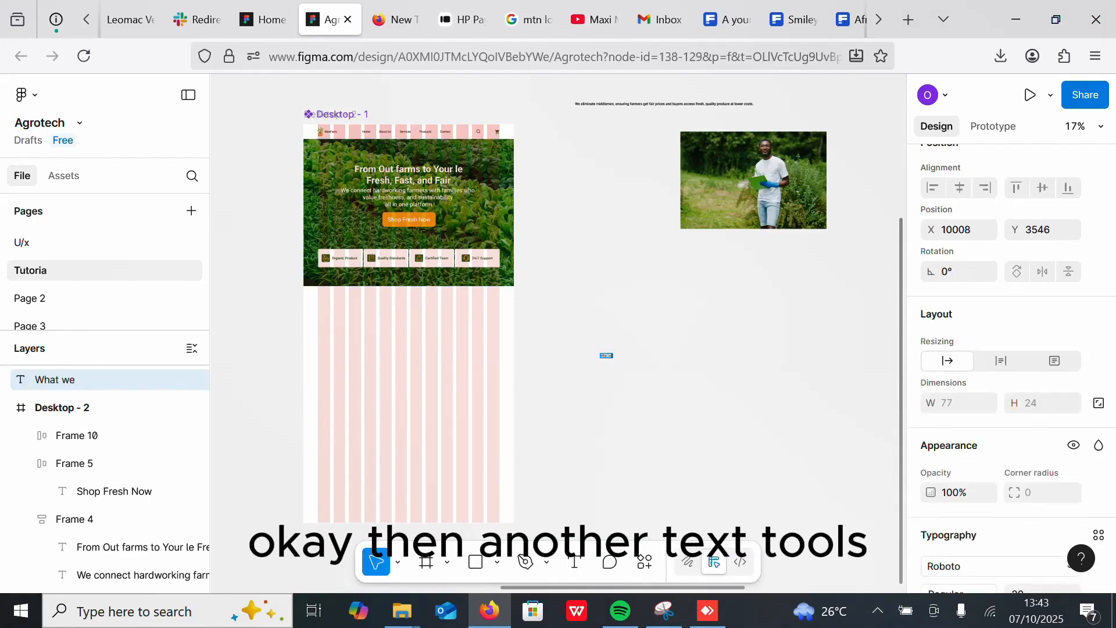
text( Do)
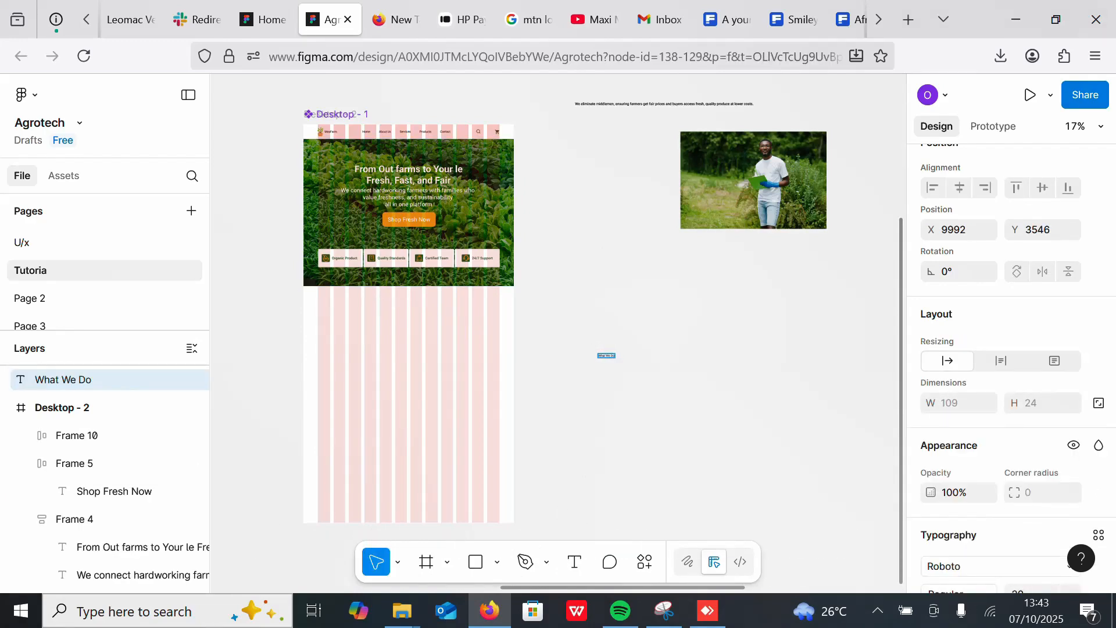
Step: Place the What We Do heading below the hero and set it to Bold, size 48
scroll(806, 317, up, 4)
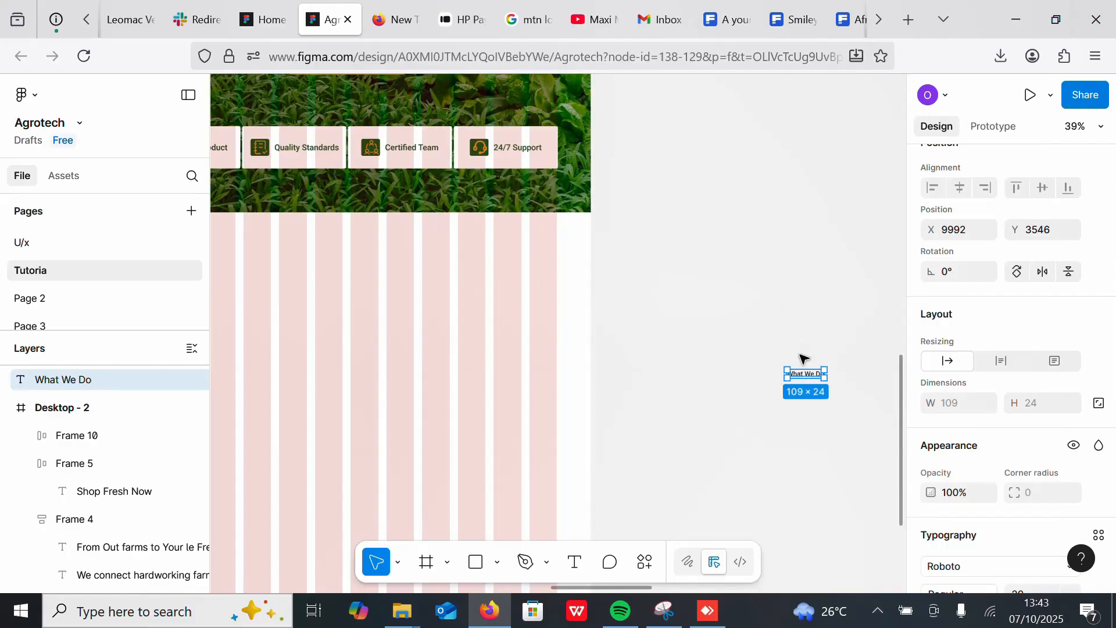
drag(807, 377, 240, 281)
scroll(645, 233, down, 2)
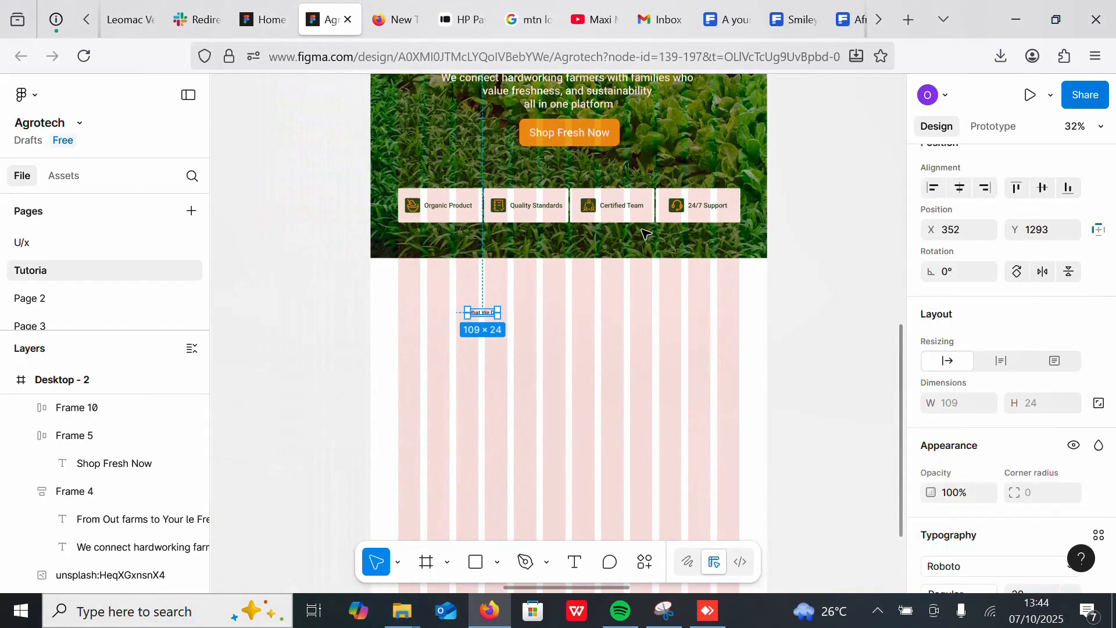
drag(482, 316, 431, 311)
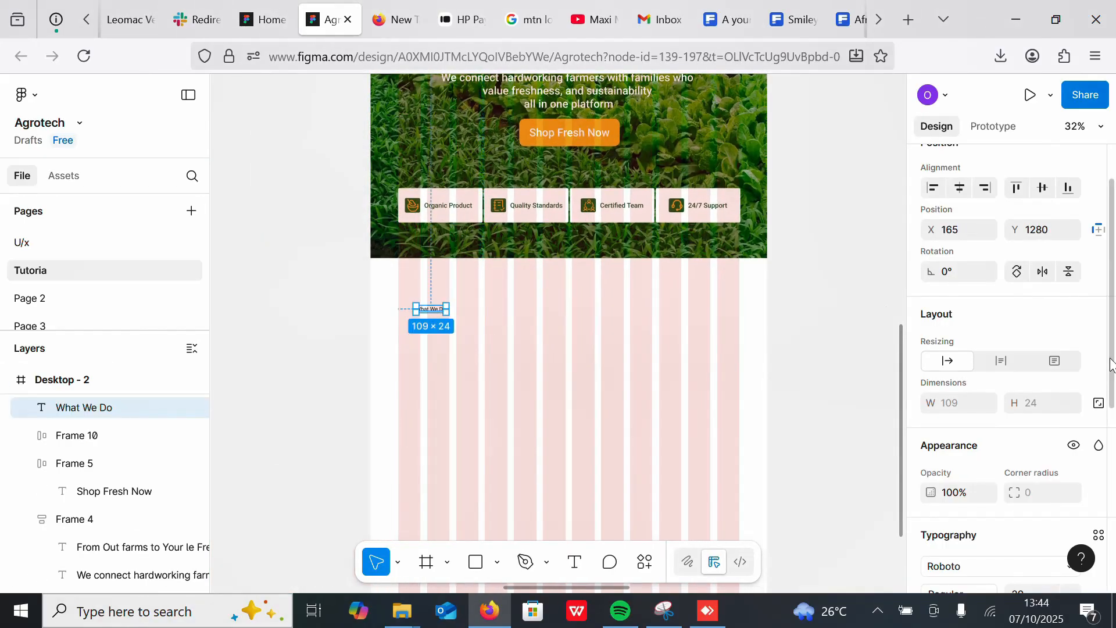
scroll(1034, 420, down, 5)
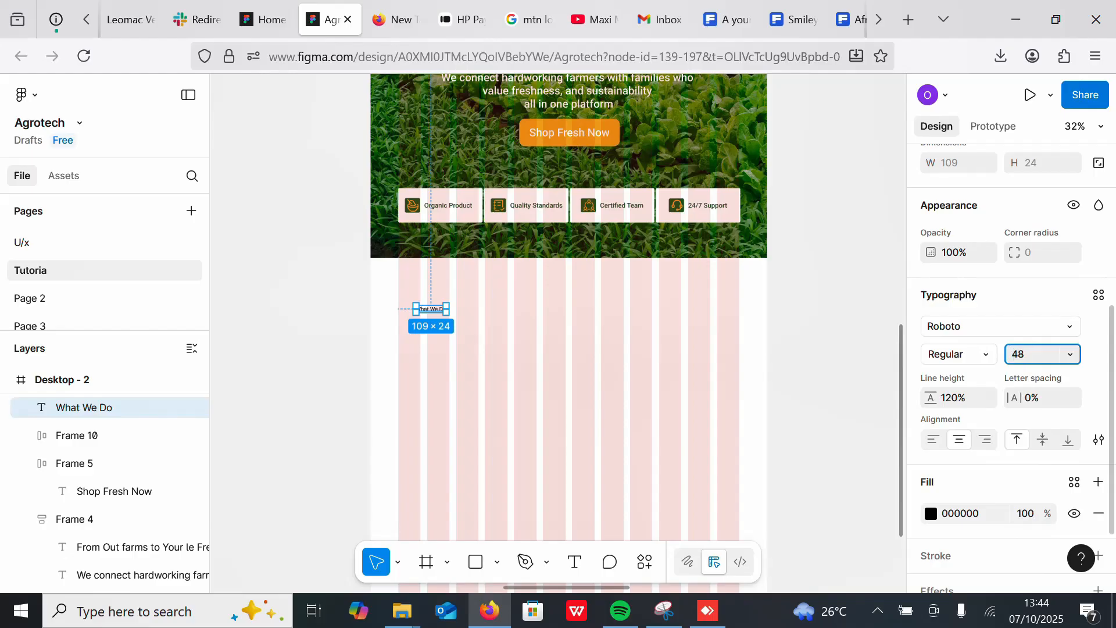
key(Return)
click(959, 354)
click(963, 417)
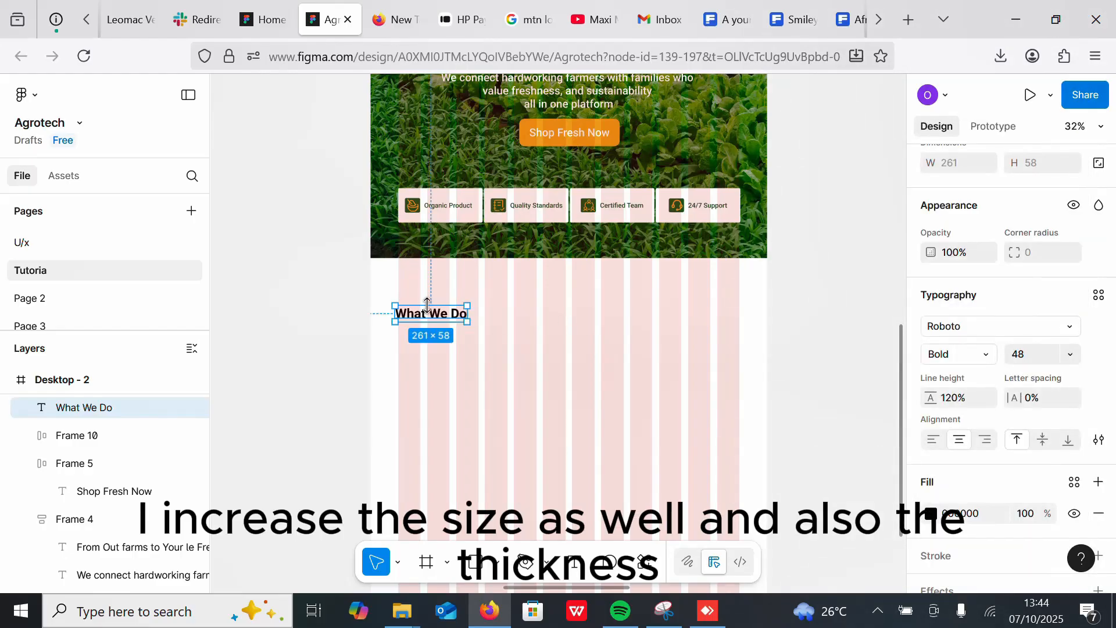
drag(427, 304, 439, 306)
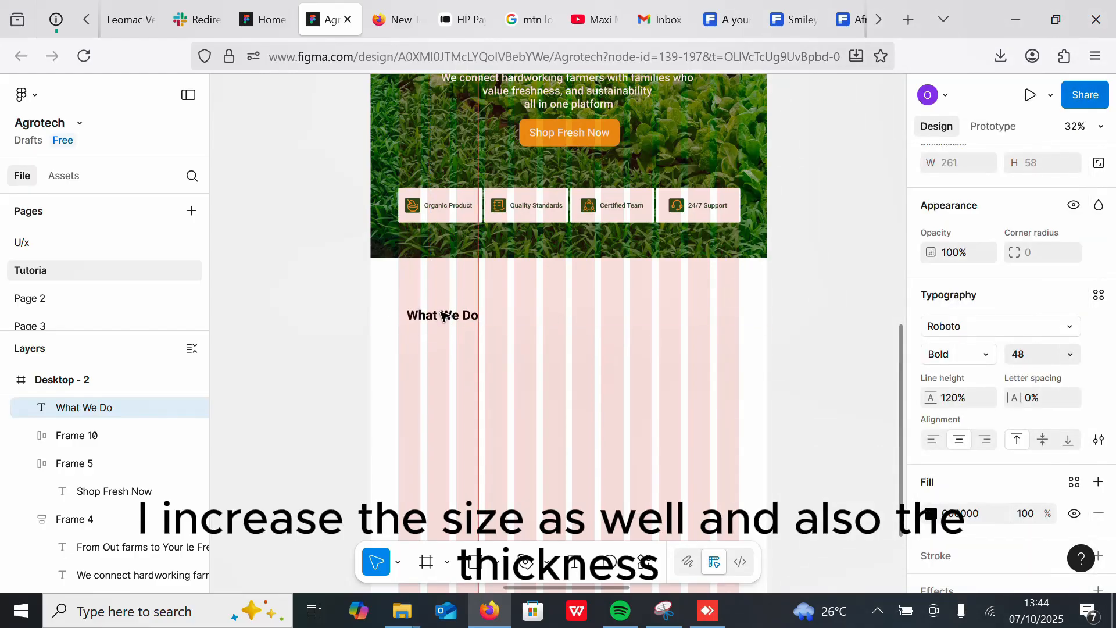
Step: Set the What We Do heading's font weight to SemiBold
click(986, 354)
click(984, 332)
scroll(593, 391, down, 4)
scroll(657, 183, up, 1)
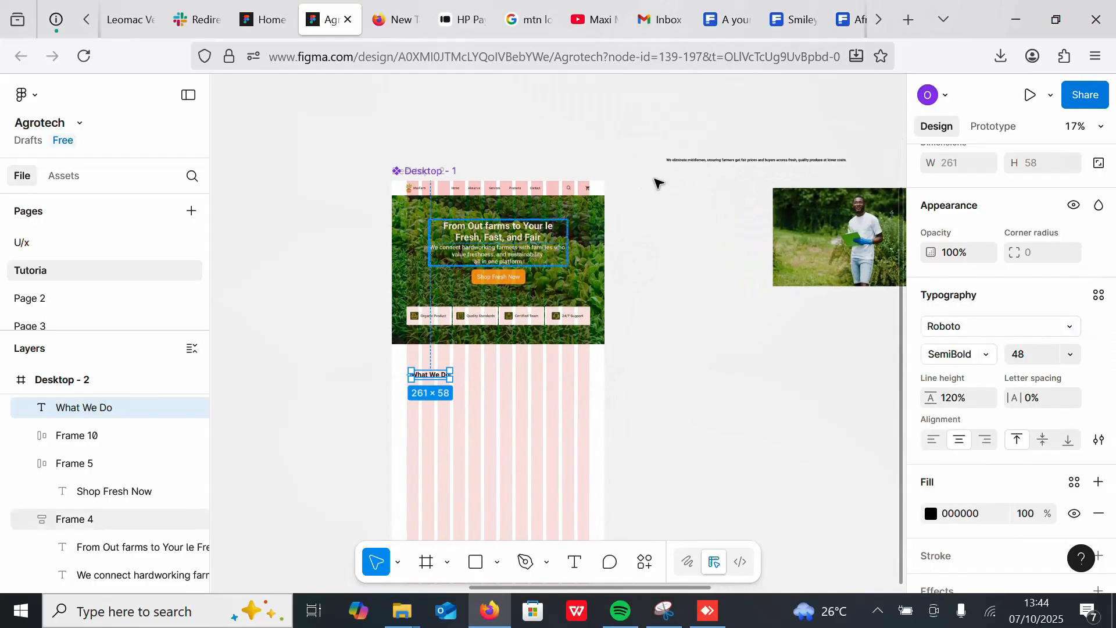
Step: Move the description paragraph below the What We Do heading and set its weight to Regular
drag(735, 161, 481, 396)
scroll(643, 294, up, 5)
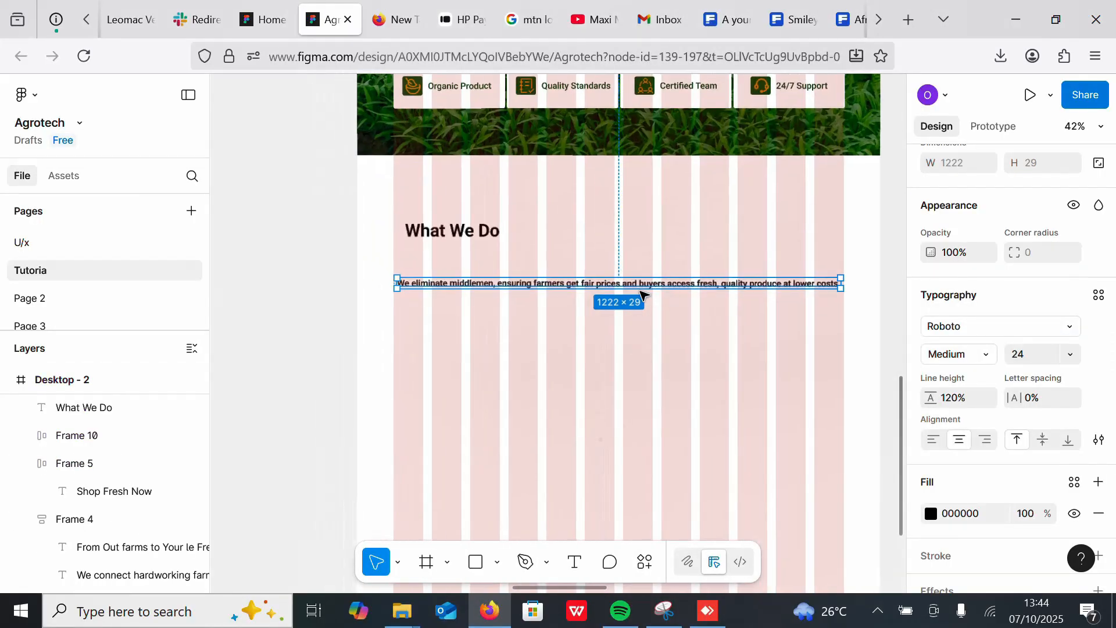
click(987, 360)
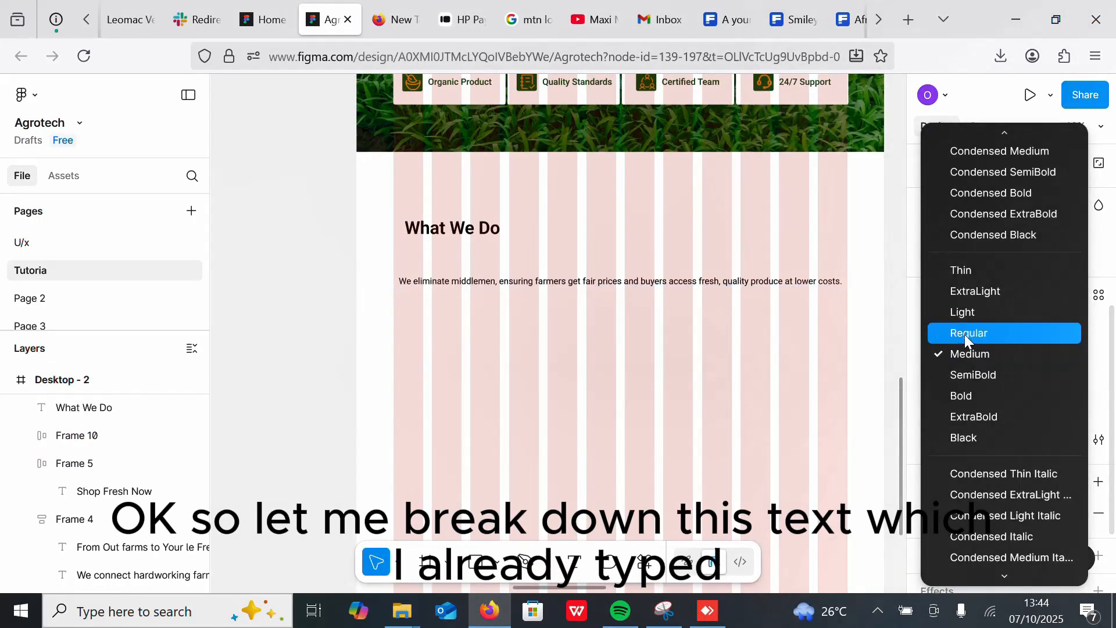
click(964, 333)
Step: Break the description paragraph into three centred lines, ending after "farmers" and "quality"
drag(576, 277, 570, 261)
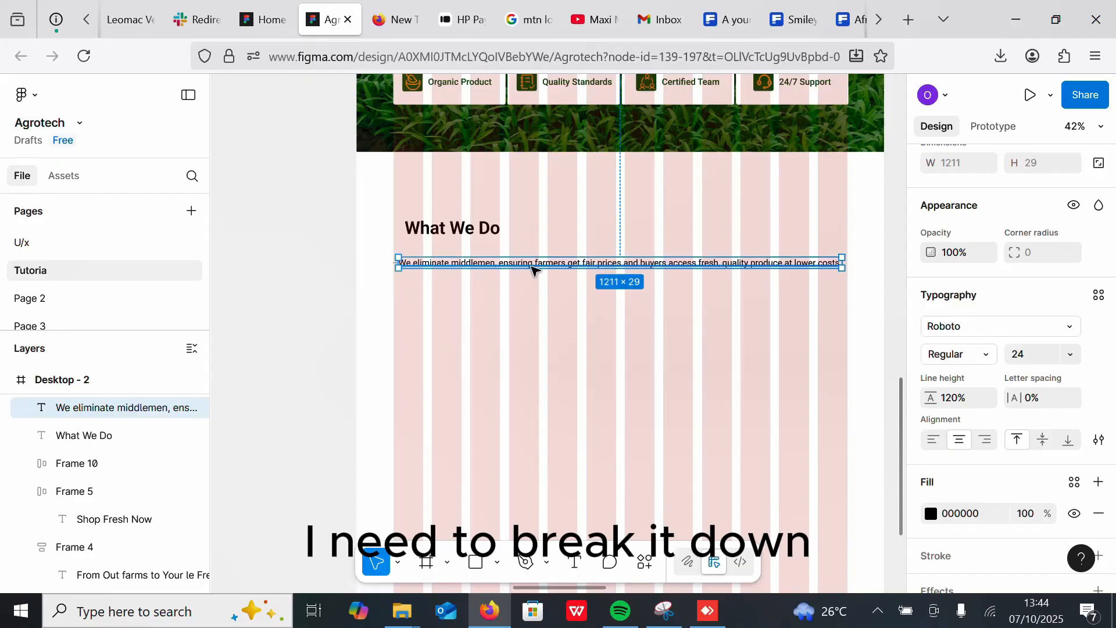
double_click(498, 262)
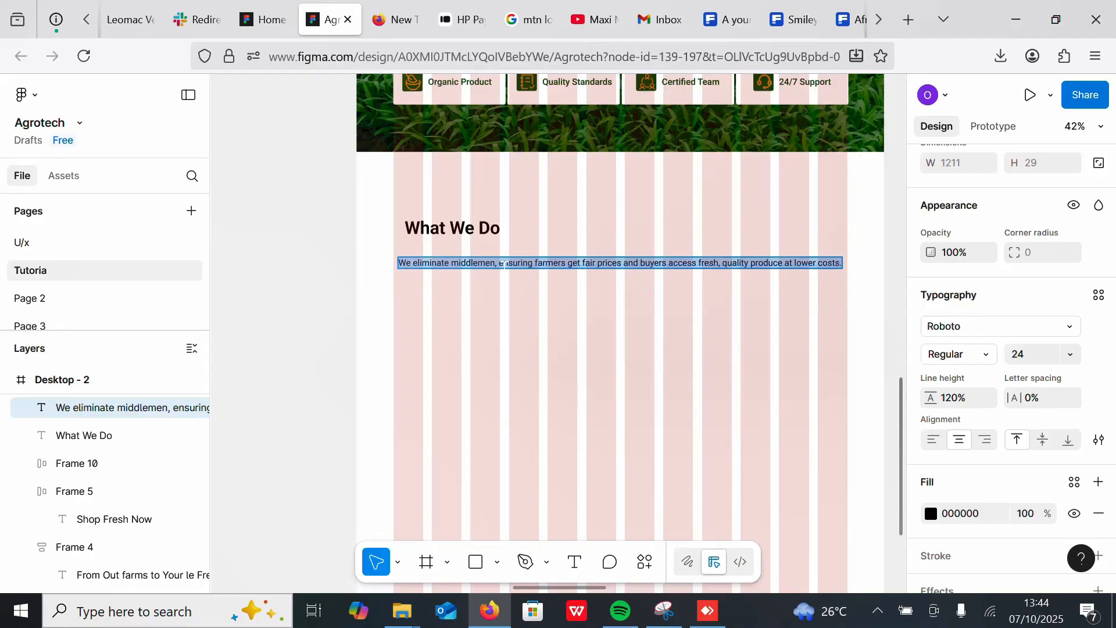
click(497, 263)
key(Return)
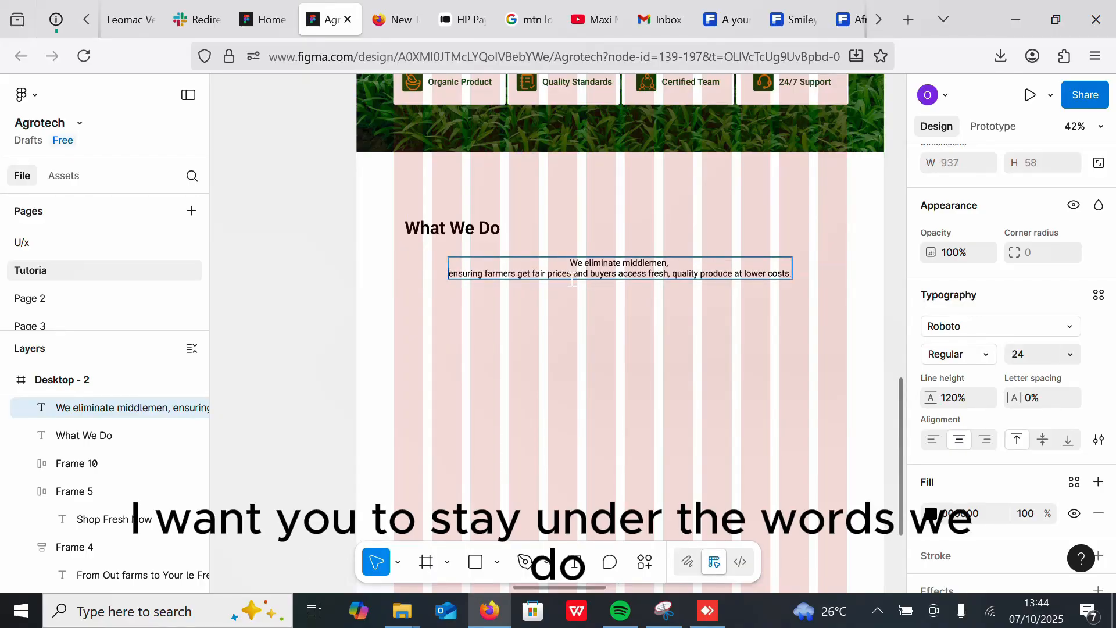
click(590, 274)
key(Return)
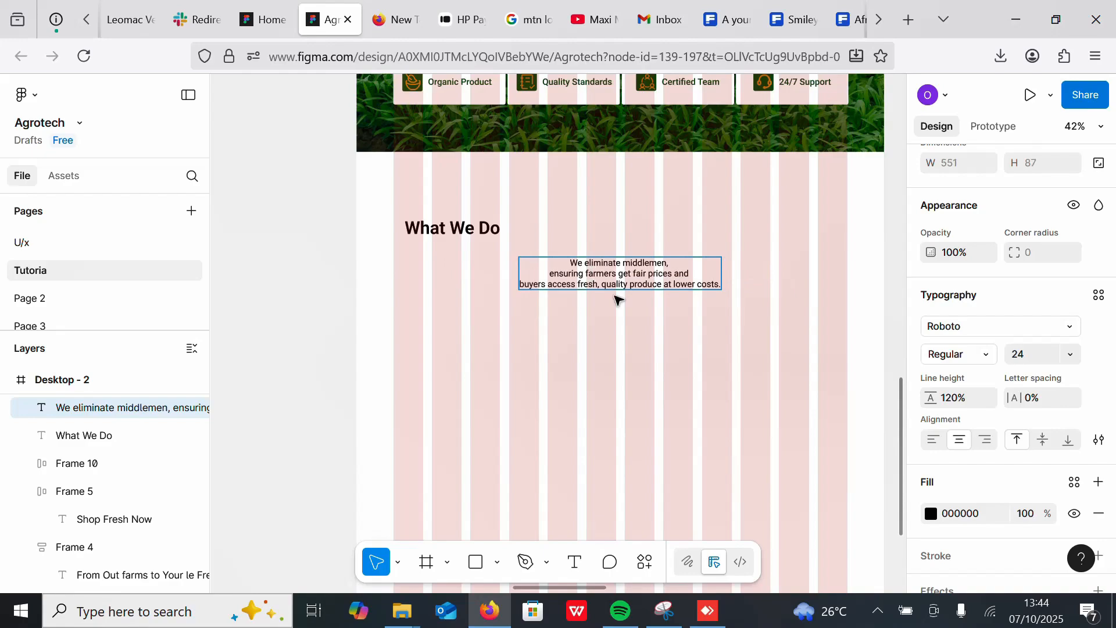
key(BackSpace)
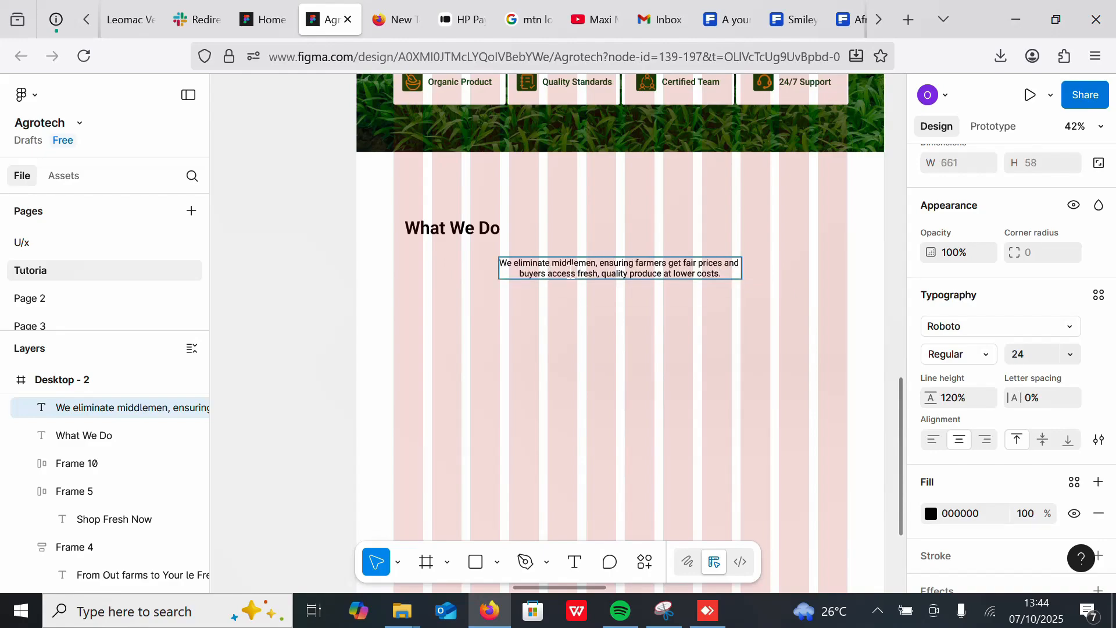
click(668, 263)
key(Return)
click(522, 285)
key(BackSpace)
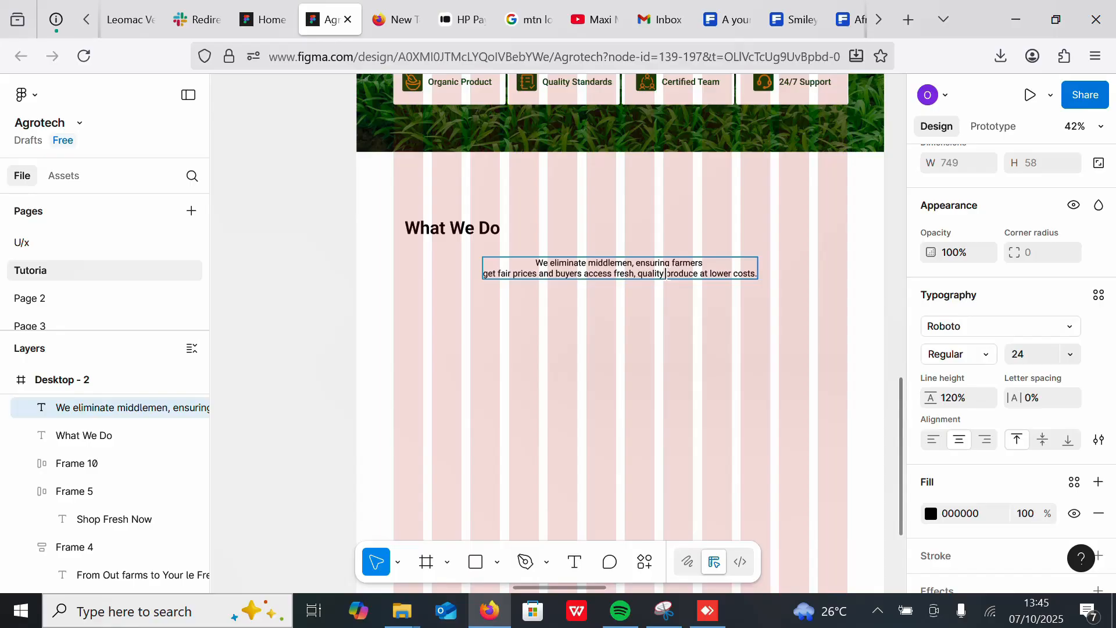
key(Return)
click(632, 338)
Step: Centre the paragraph under the heading, wrap both in an auto layout, and set the gap to 10
drag(632, 277, 472, 266)
drag(450, 226, 452, 225)
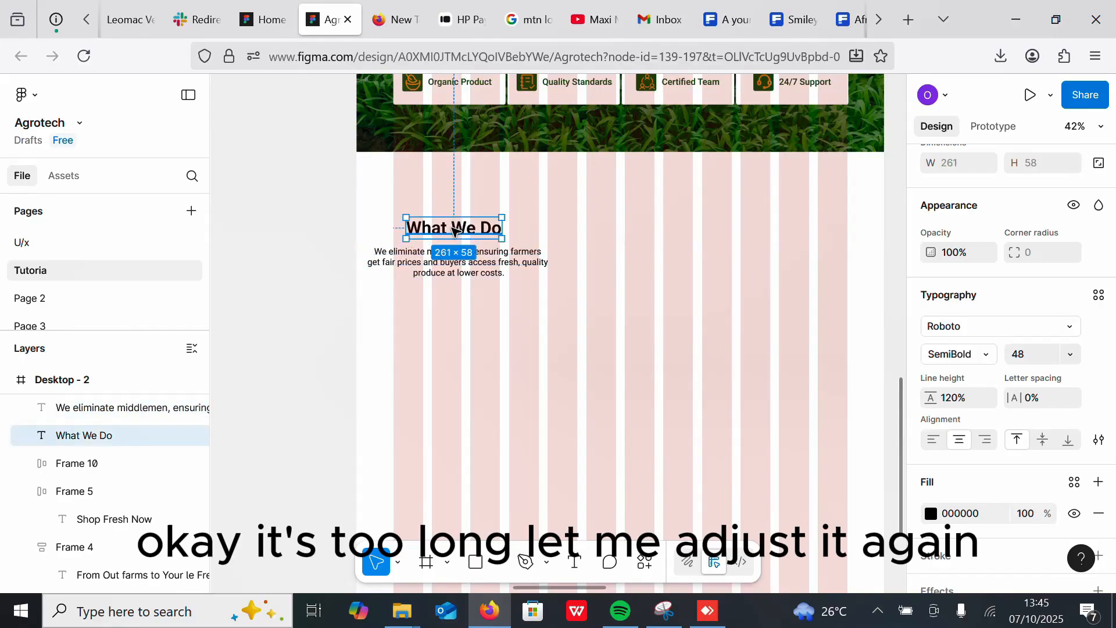
shift+click(456, 262)
key(shift+a)
click(1038, 191)
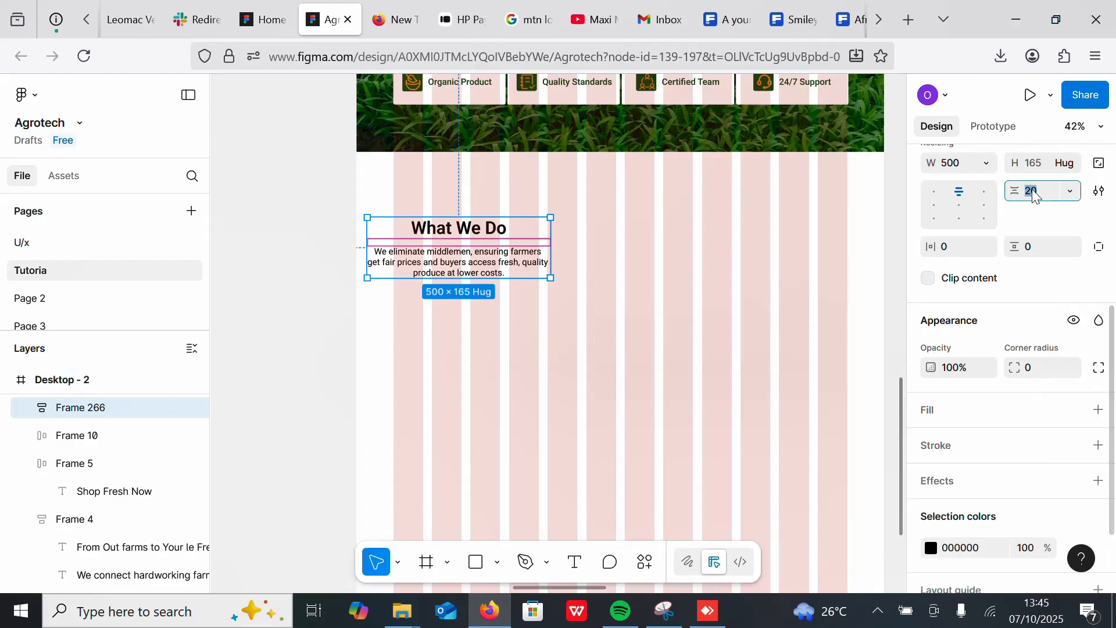
text(10)
key(Return)
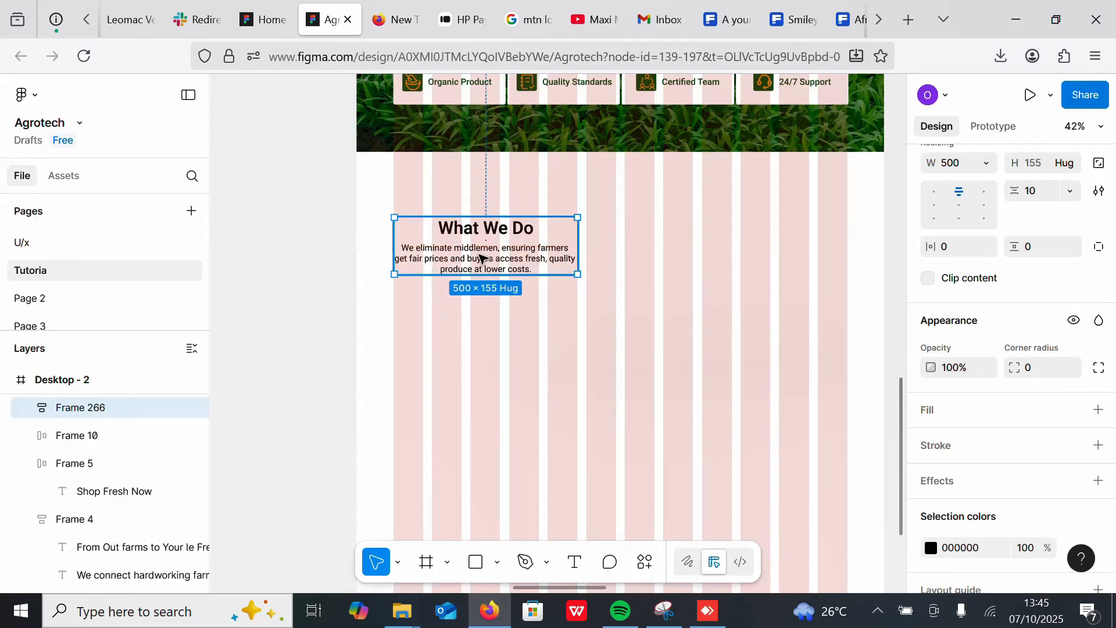
Step: Move the farmer photo into the desktop frame beside the What We Do section
scroll(571, 391, down, 5)
drag(813, 149, 399, 401)
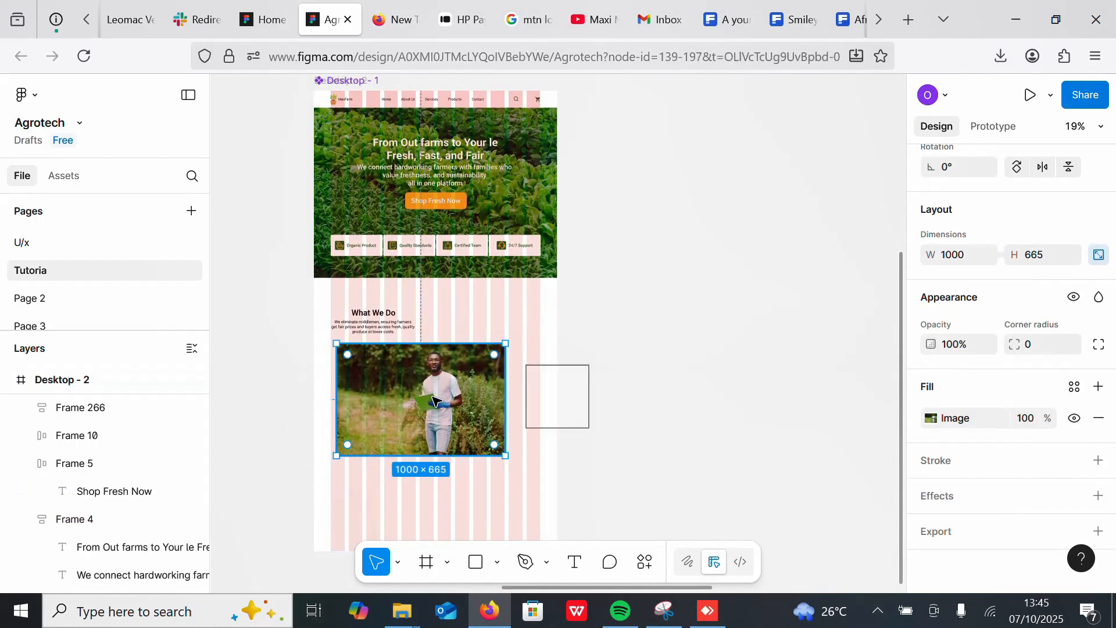
scroll(418, 401, up, 3)
drag(591, 224, 764, 289)
Step: Draw a new empty frame about 572 × 515 on the canvas beside the page
click(426, 562)
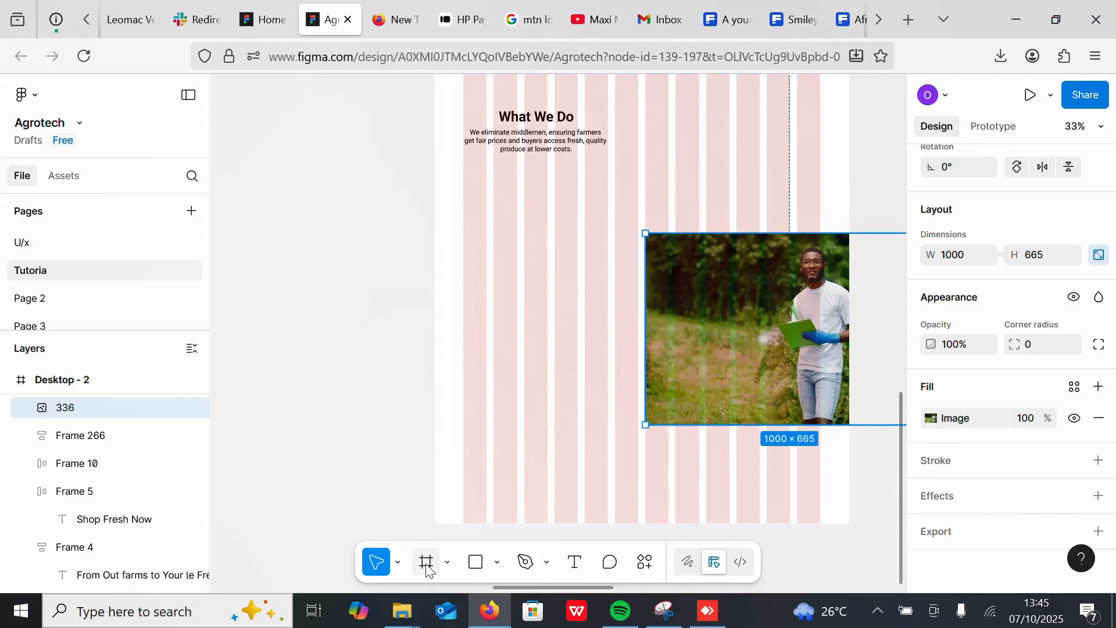
mouse_move(465, 181)
mouse_down()
mouse_move(638, 319)
mouse_move(638, 336)
mouse_up()
click(674, 261)
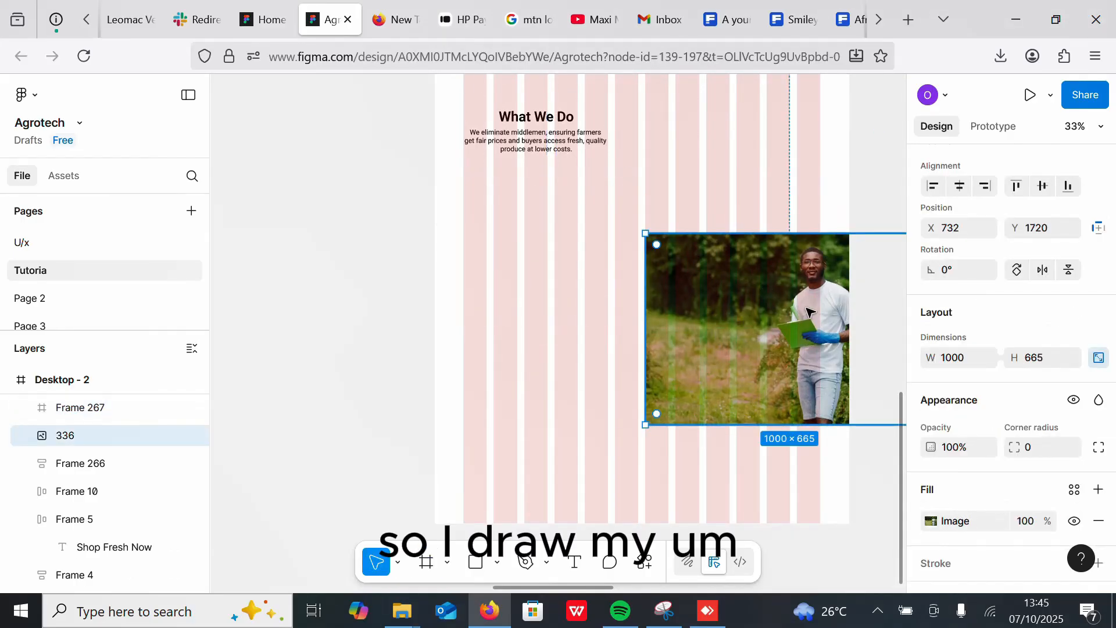
key(k)
drag(642, 230, 758, 298)
drag(801, 386, 673, 417)
drag(519, 229, 303, 223)
Step: Fill the new frame with a light Forest Green colour from the library
click(1099, 471)
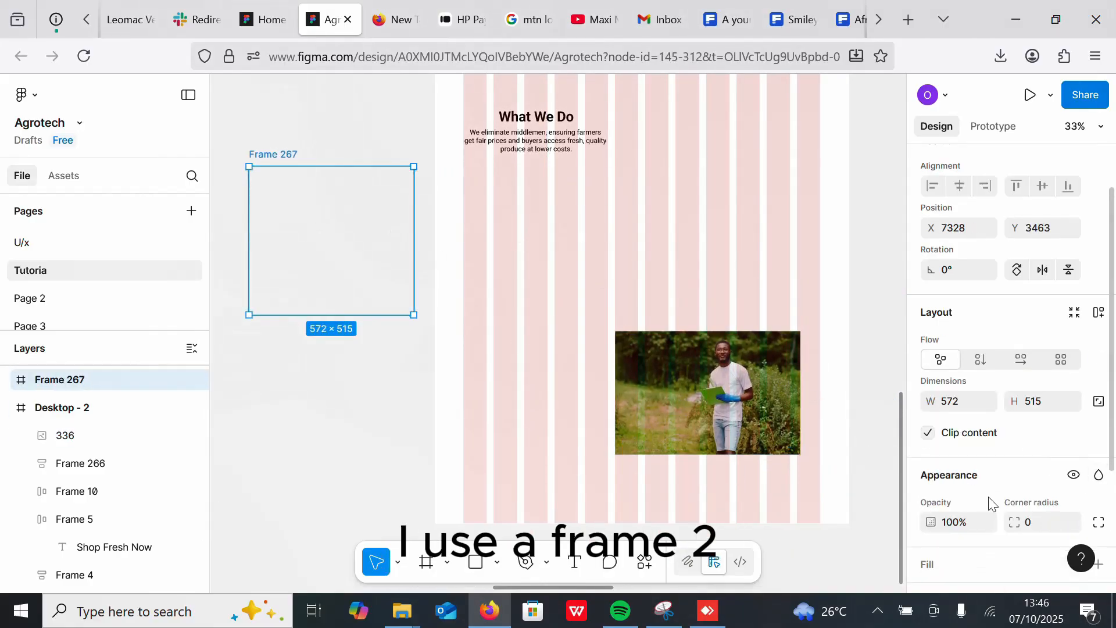
scroll(1111, 355, down, 3)
click(1073, 389)
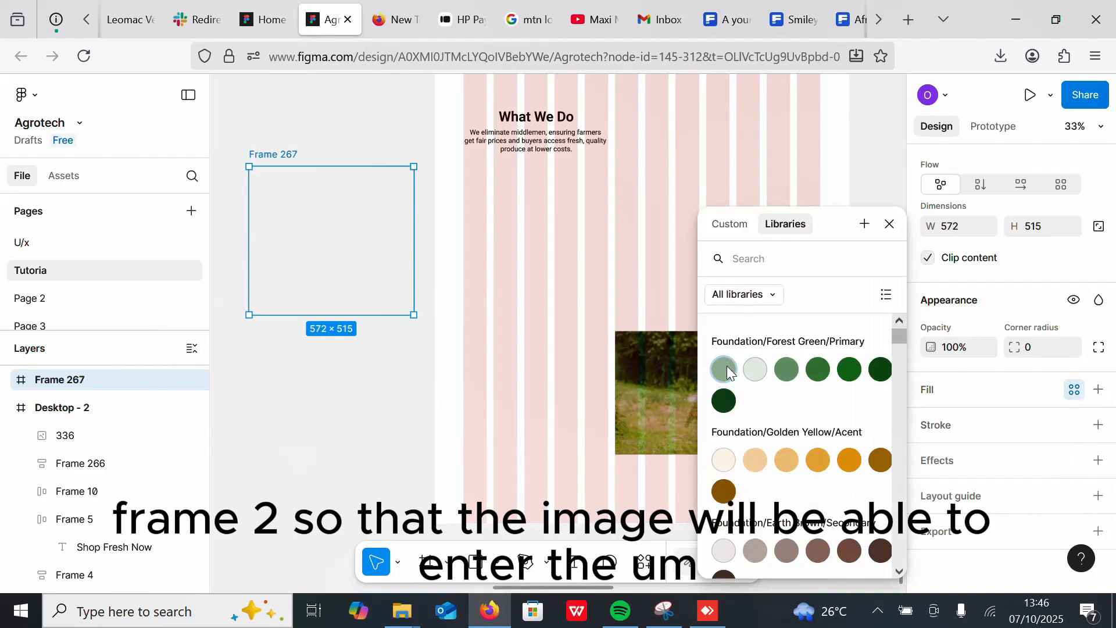
click(750, 371)
Step: Place the farmer photo inside the new frame, scaling and positioning it to fill the frame
drag(701, 394, 324, 215)
scroll(581, 200, left, 3)
scroll(664, 187, up, 1)
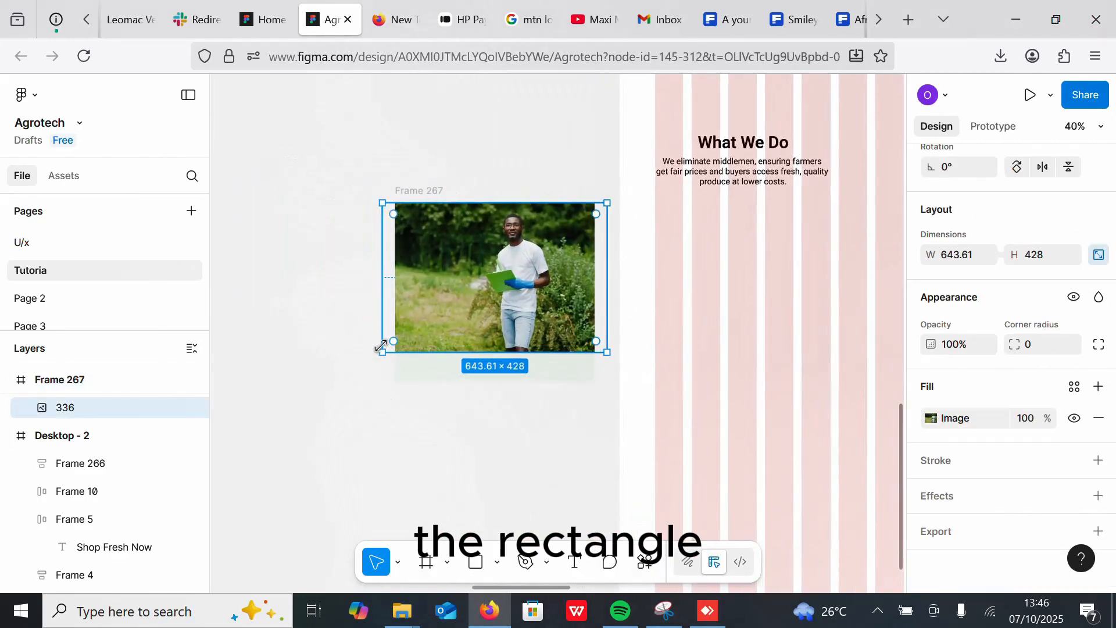
key(k)
drag(381, 350, 369, 379)
drag(506, 305, 516, 302)
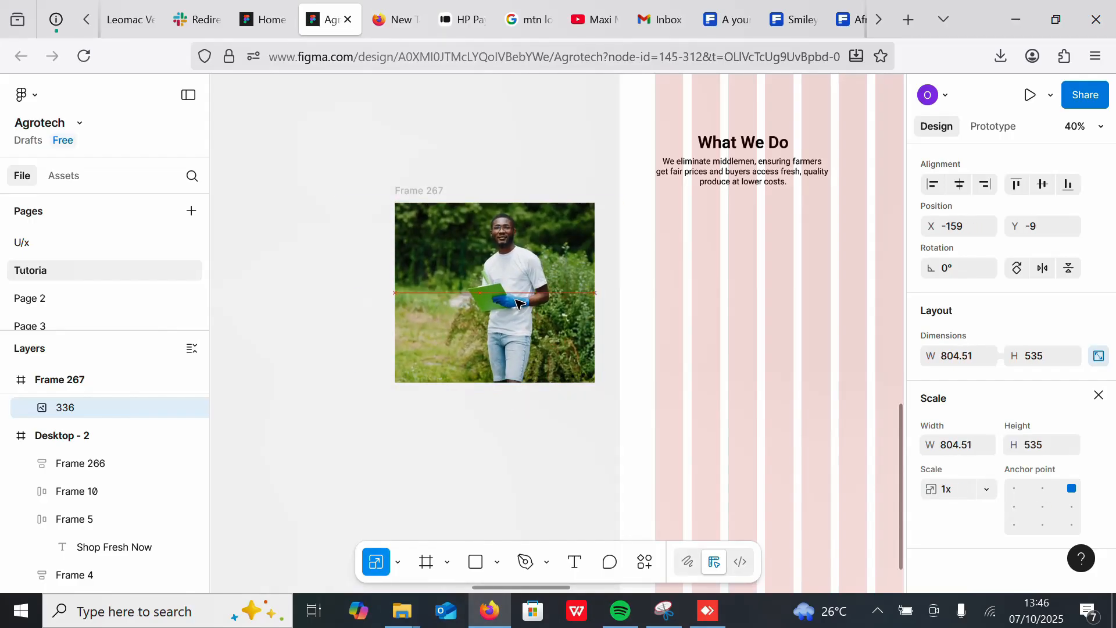
Step: Move the photo frame into the desktop frame directly below the What We Do text
click(407, 188)
scroll(545, 222, right, 4)
scroll(545, 223, down, 3)
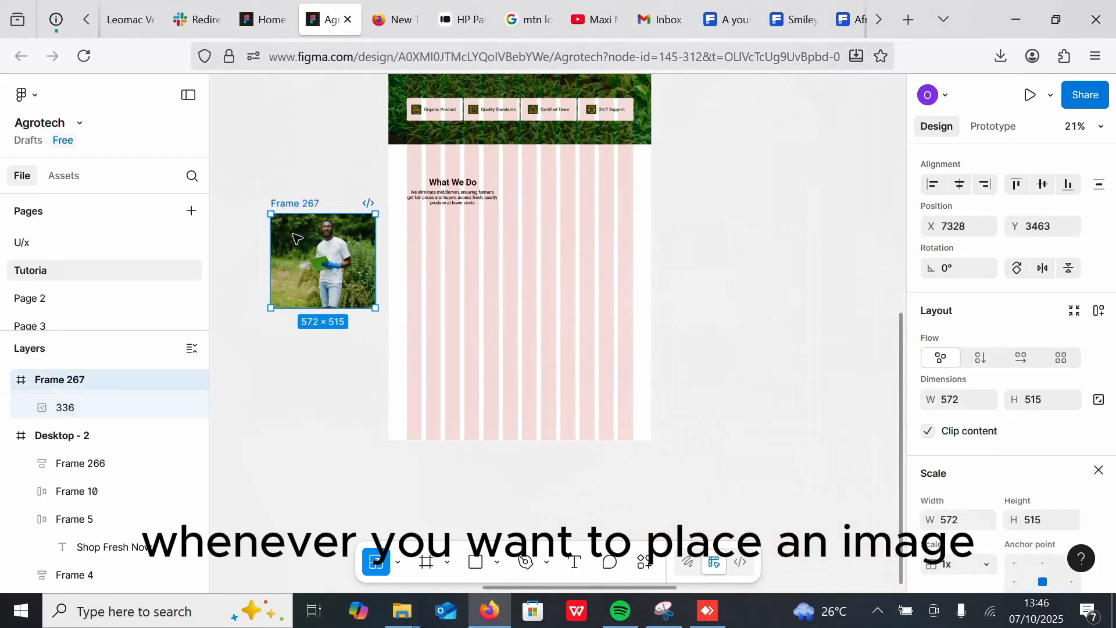
drag(295, 205, 431, 204)
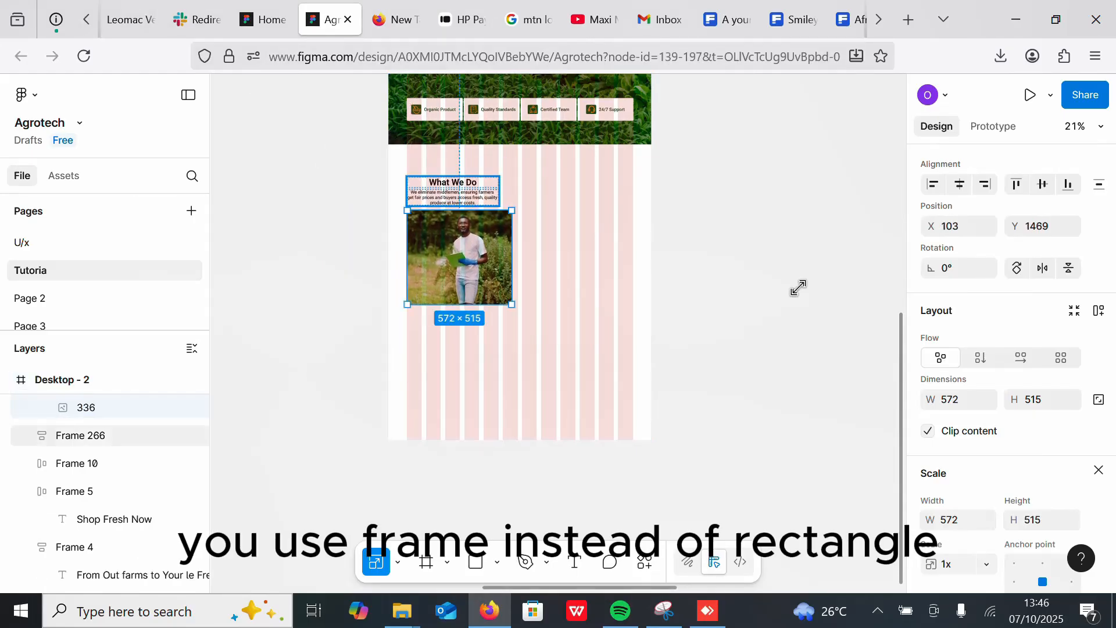
key(v)
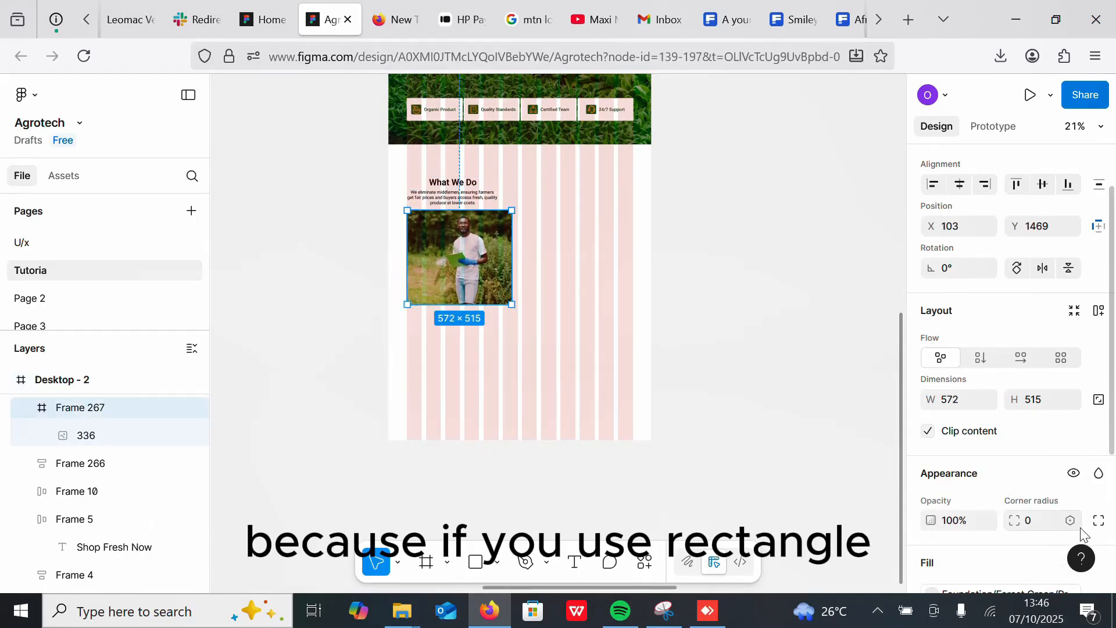
Step: Set the photo frame's top-left and bottom-right corner radii to 20
click(1099, 520)
text(20)
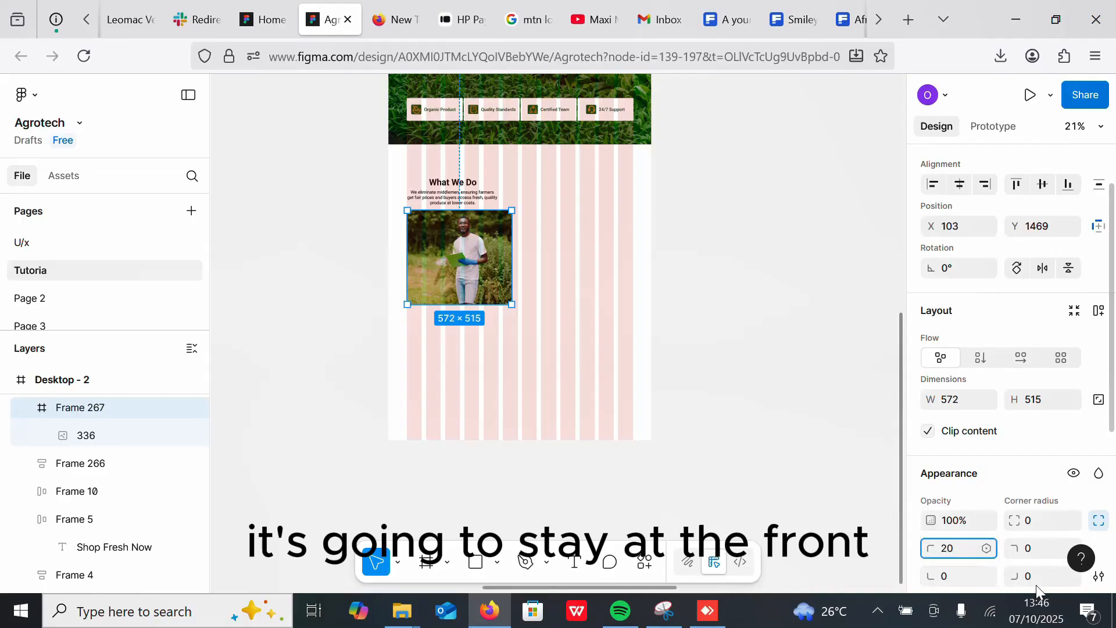
click(1027, 575)
text(20)
click(689, 271)
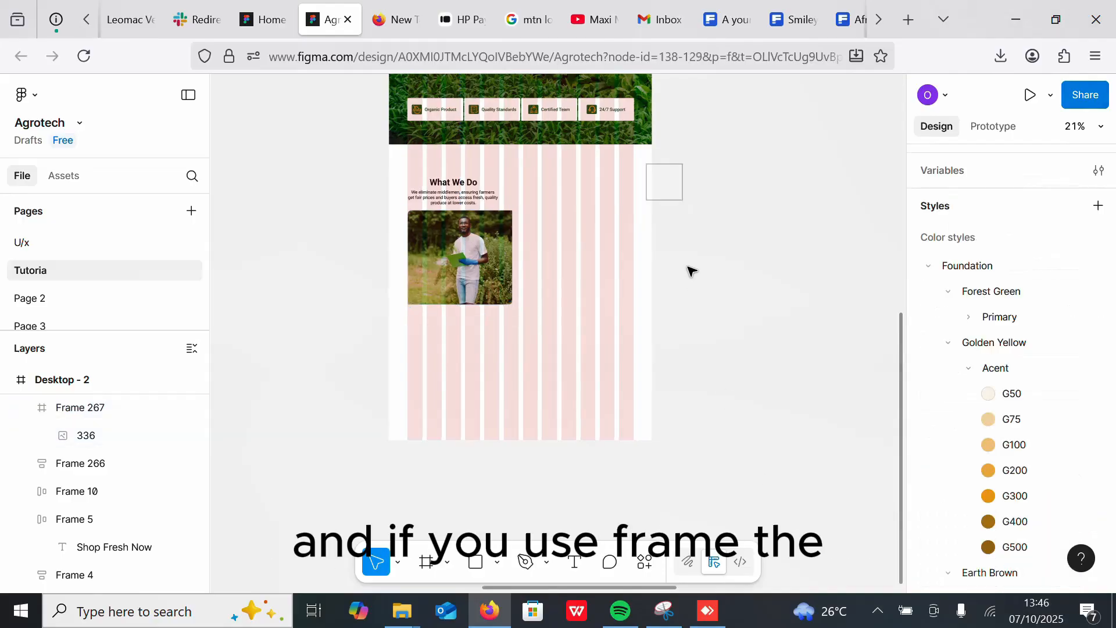
ctrl+scroll(558, 366, up, 3)
click(438, 288)
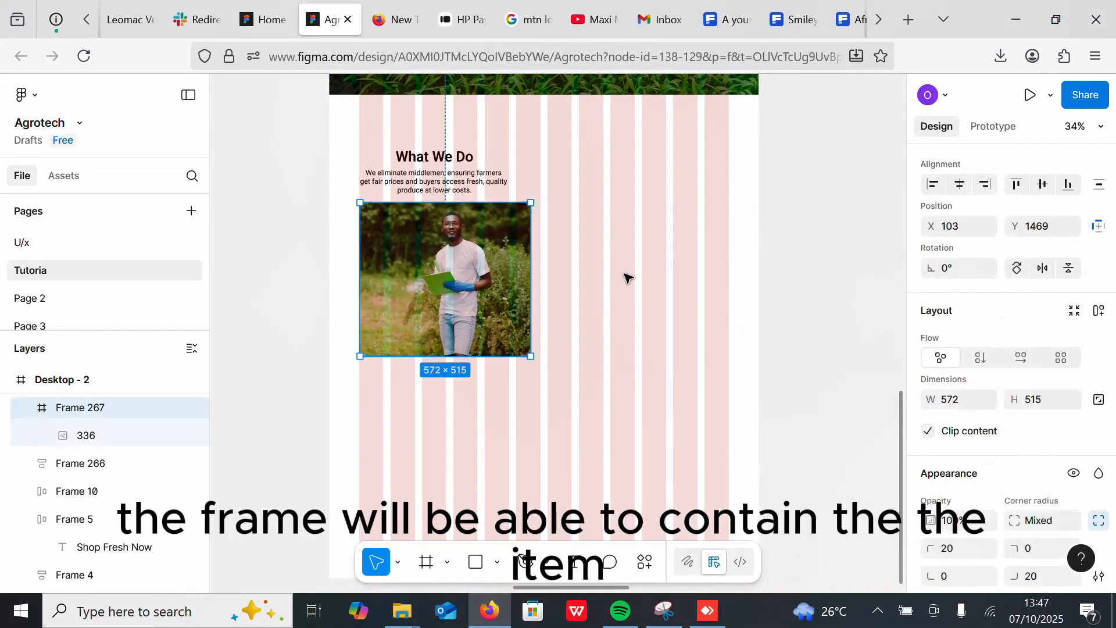
click(626, 273)
ctrl+scroll(603, 250, down, 4)
ctrl+scroll(634, 235, up, 3)
Step: Draw a rectangle about 503 wide beside the photo and set its height to 275
click(498, 565)
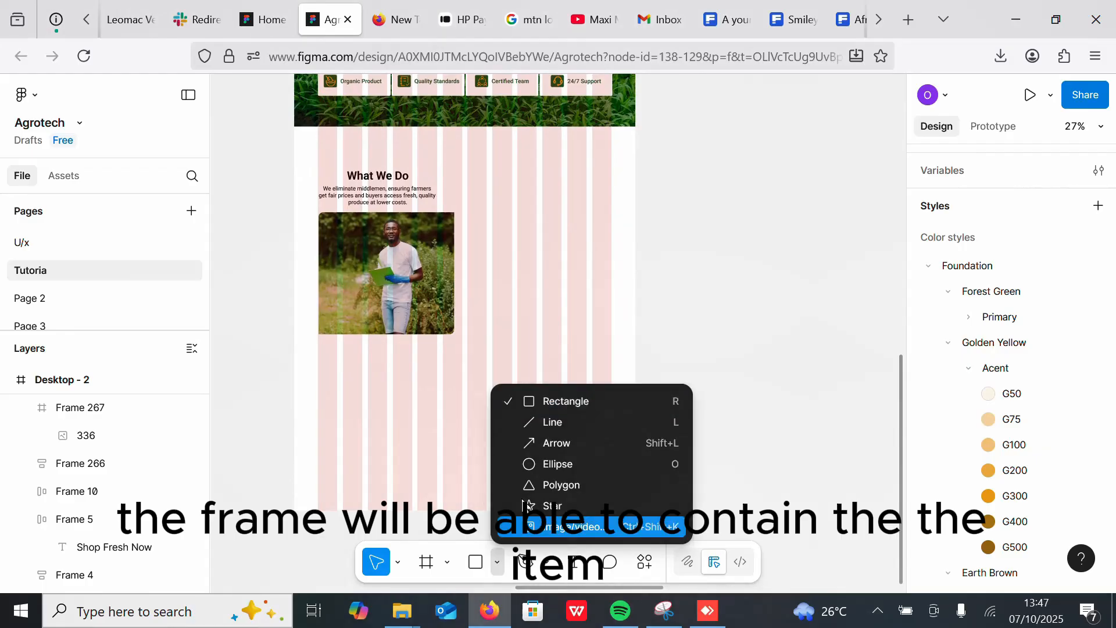
click(555, 400)
mouse_move(683, 187)
mouse_down()
mouse_move(827, 281)
mouse_move(785, 263)
mouse_move(806, 261)
mouse_up()
drag(744, 226, 523, 251)
key(ctrl+d)
drag(558, 292, 549, 354)
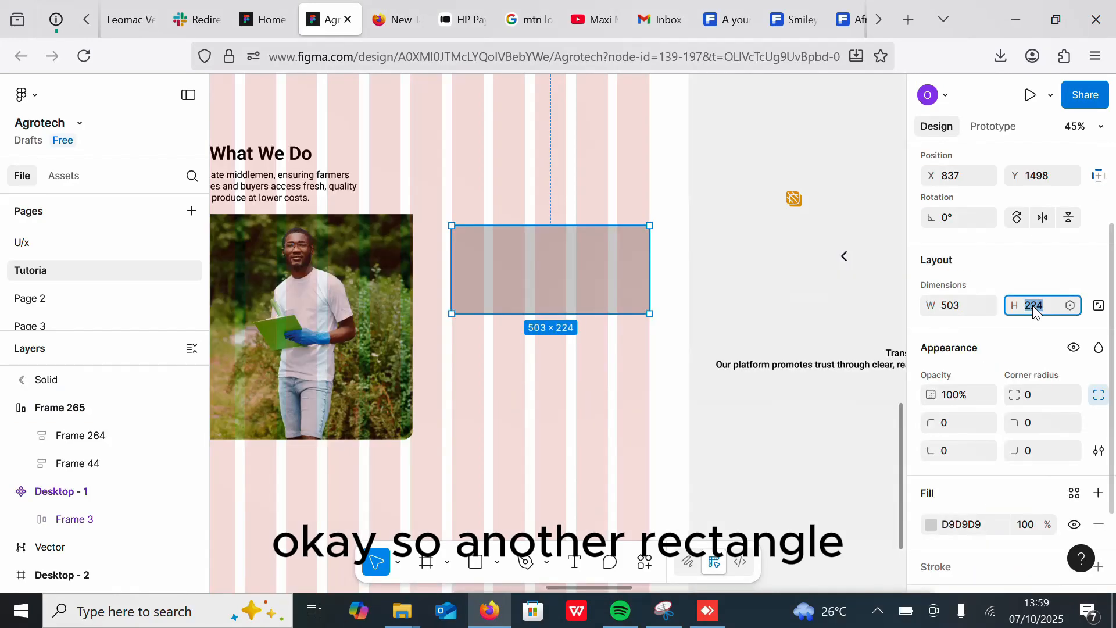
text(275)
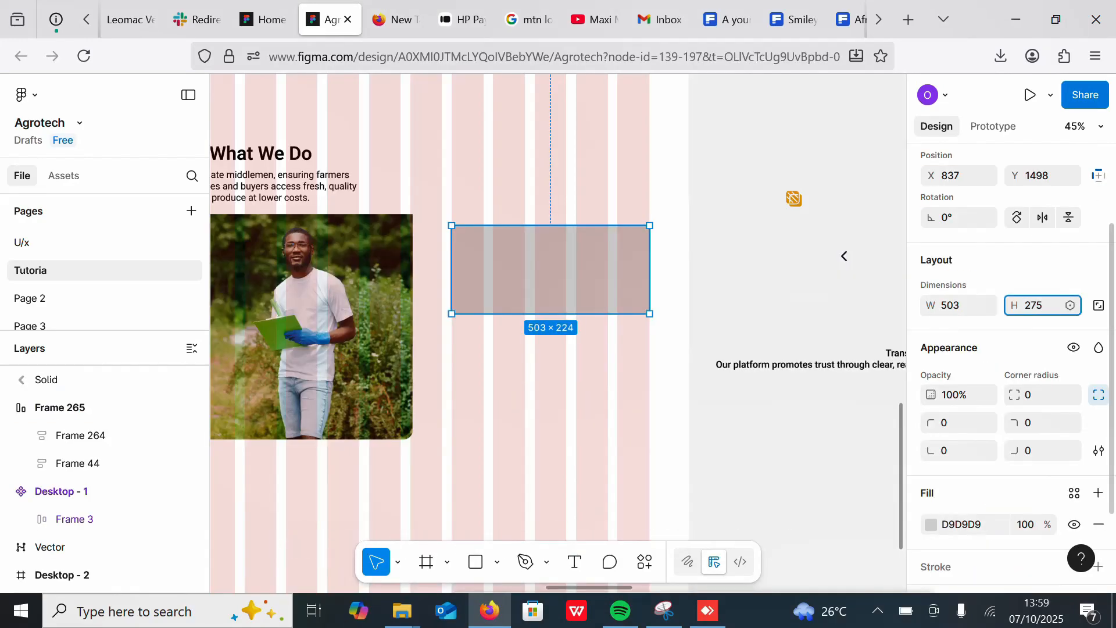
key(Return)
drag(569, 260, 570, 269)
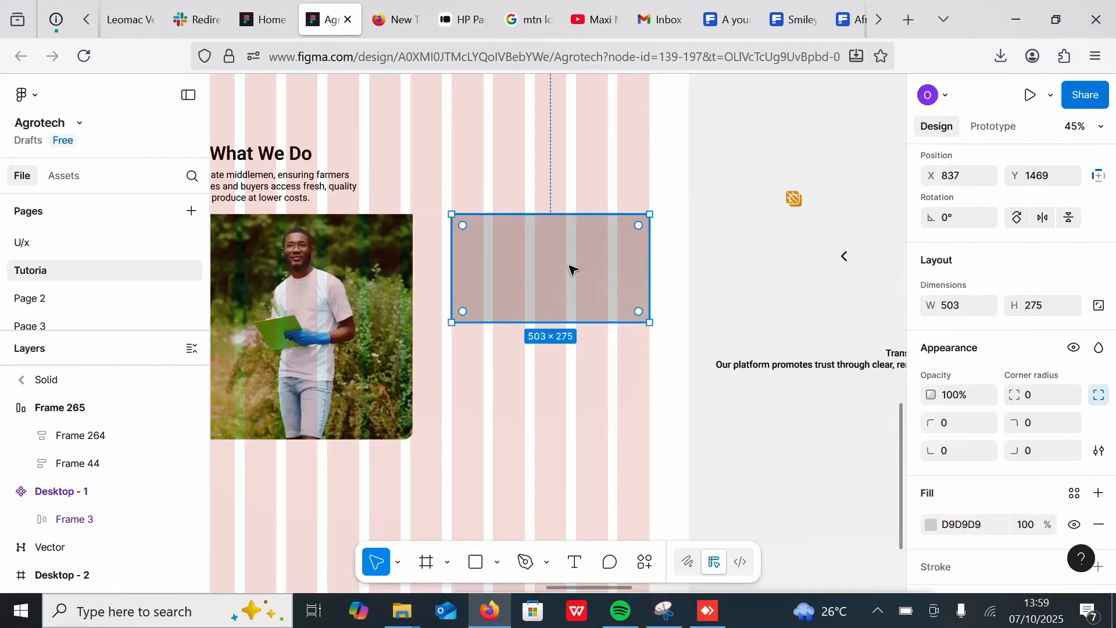
Step: Wrap the orange logo icon in an auto layout and place it in the rectangle's top-left corner
click(795, 199)
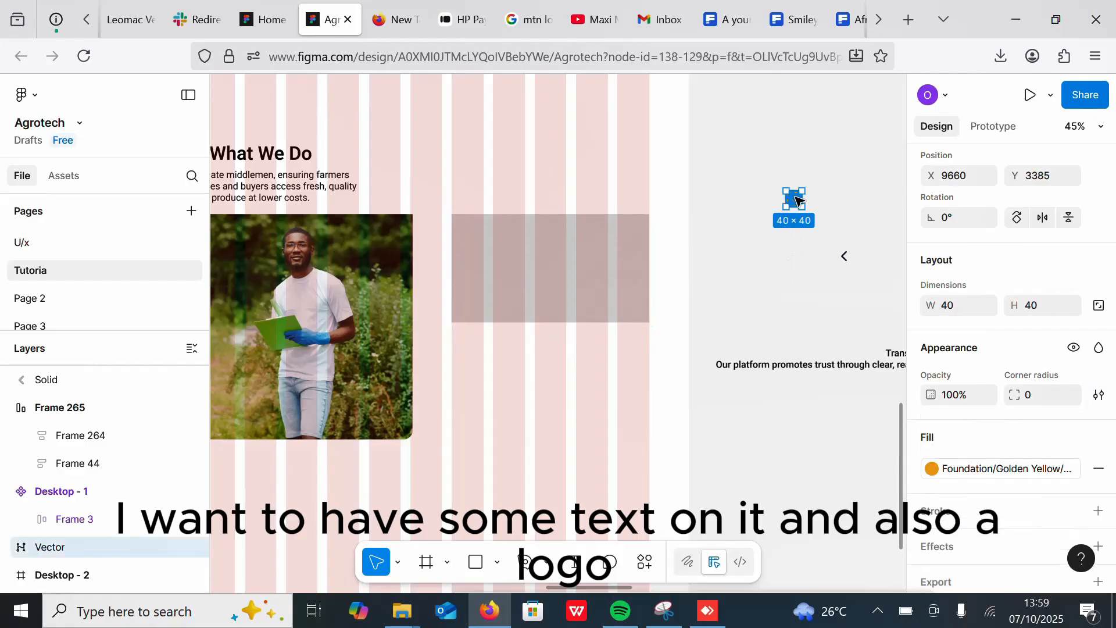
key(shift+a)
drag(795, 199, 471, 233)
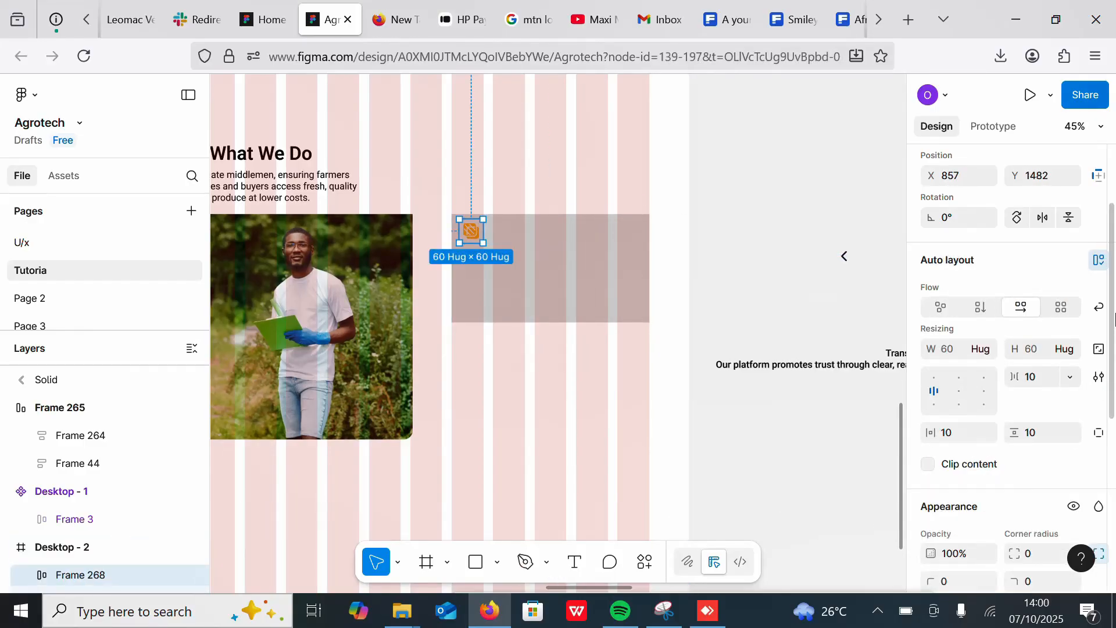
Step: Give the logo's auto-layout frame a white fill
drag(1115, 319, 1115, 490)
click(1099, 316)
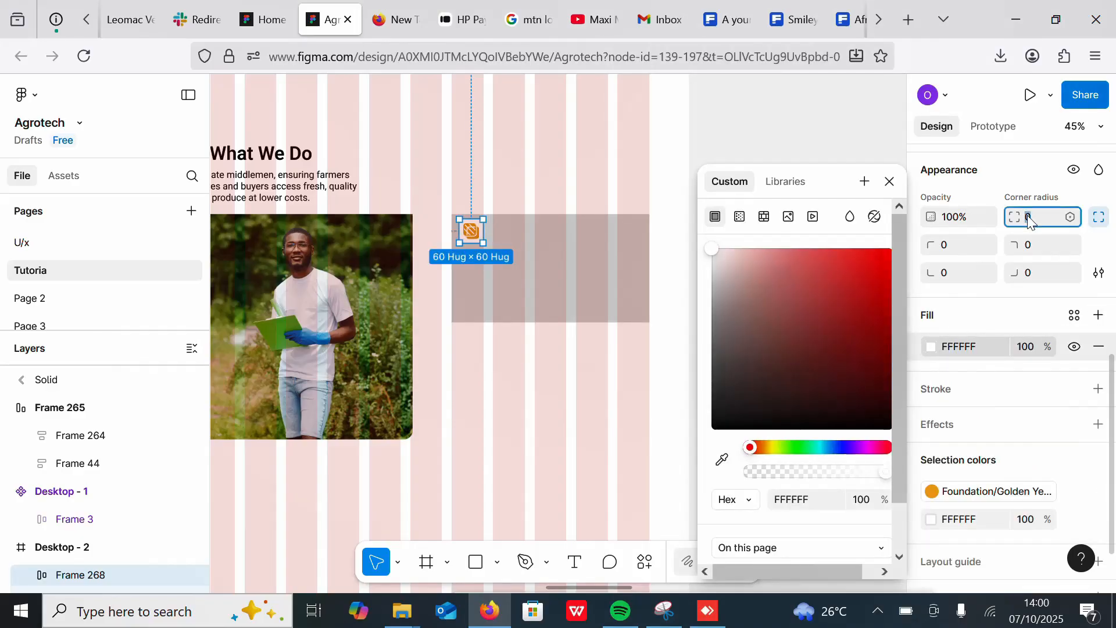
click(770, 122)
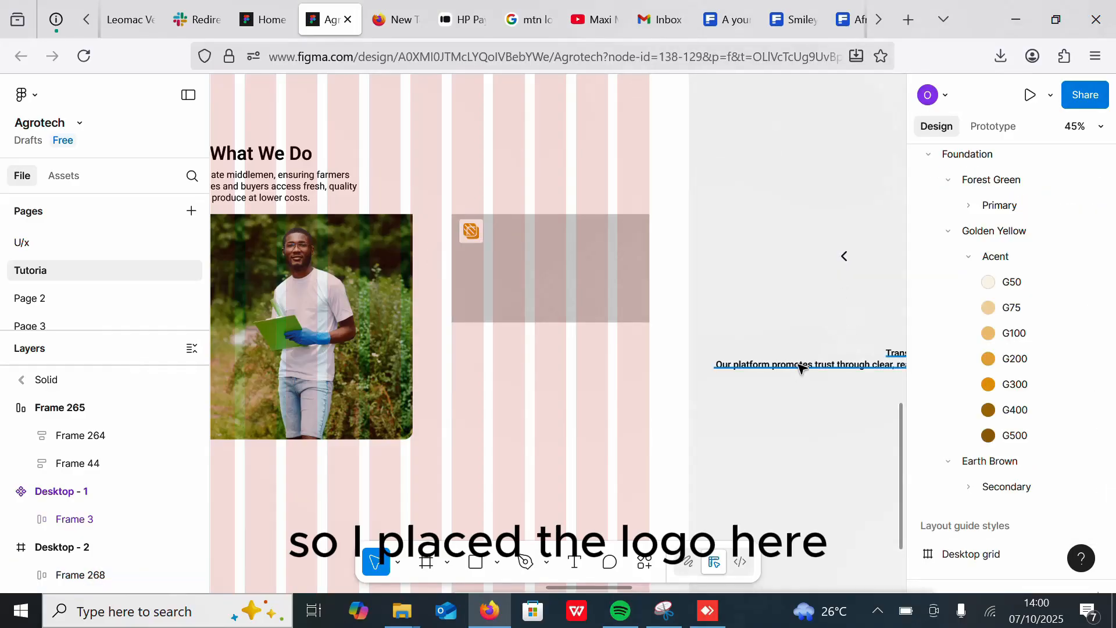
Step: Move the Transparent Pricing System text onto the rectangle, placing its title beside the logo
drag(821, 353, 532, 283)
double_click(531, 282)
click(673, 277)
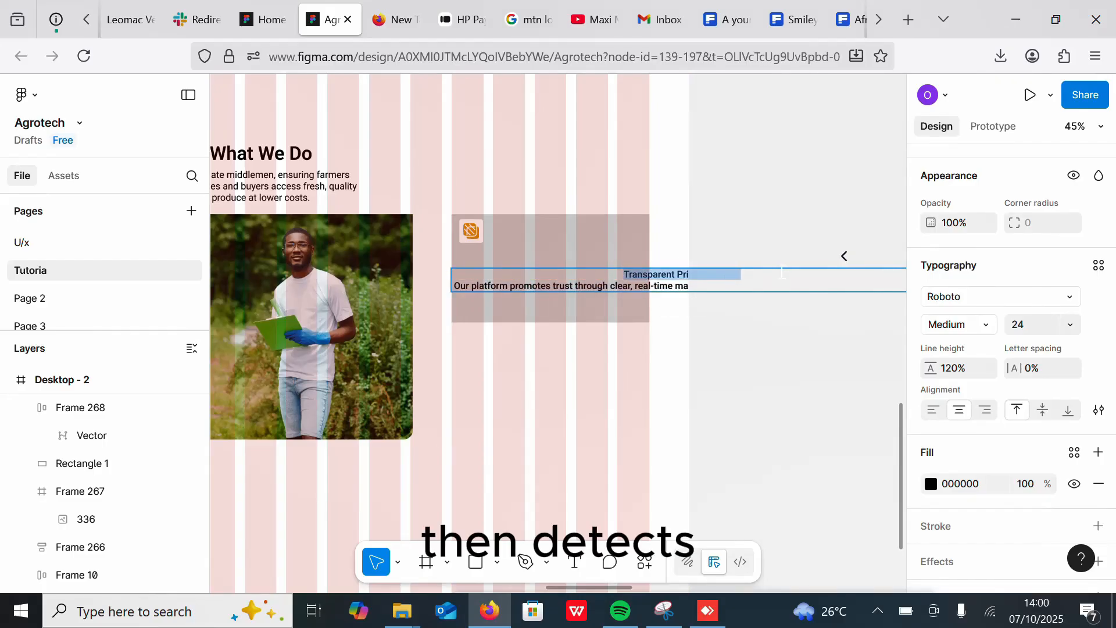
key(BackSpace)
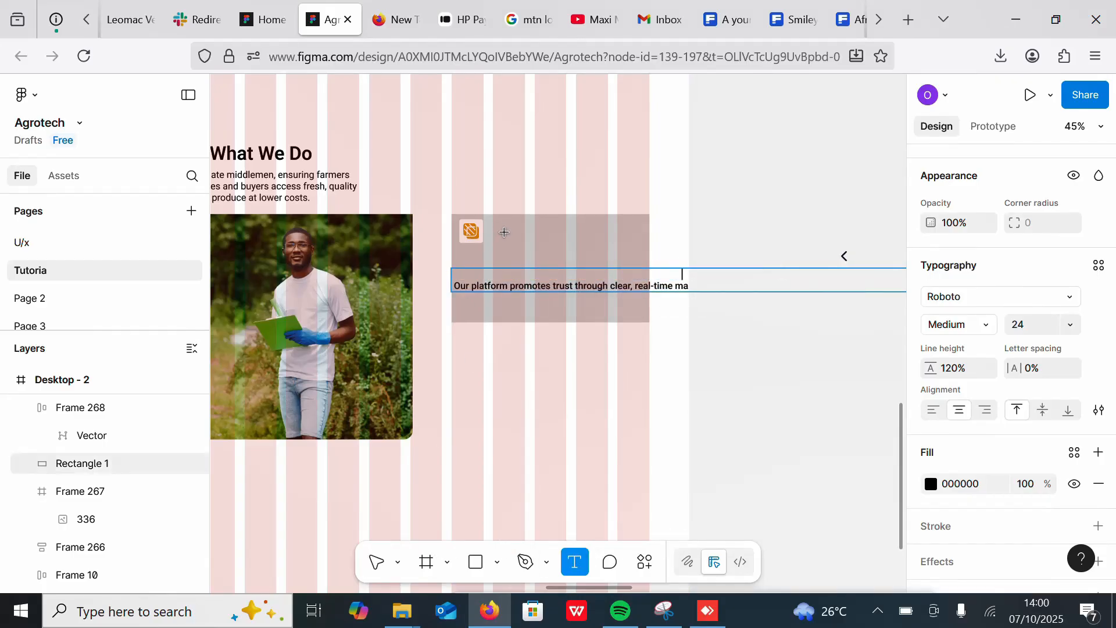
click(503, 232)
text(Transparent Pricing System)
drag(526, 250, 574, 247)
Step: Break the description text into three lines and move it inside the rectangle under the title
click(548, 291)
double_click(546, 287)
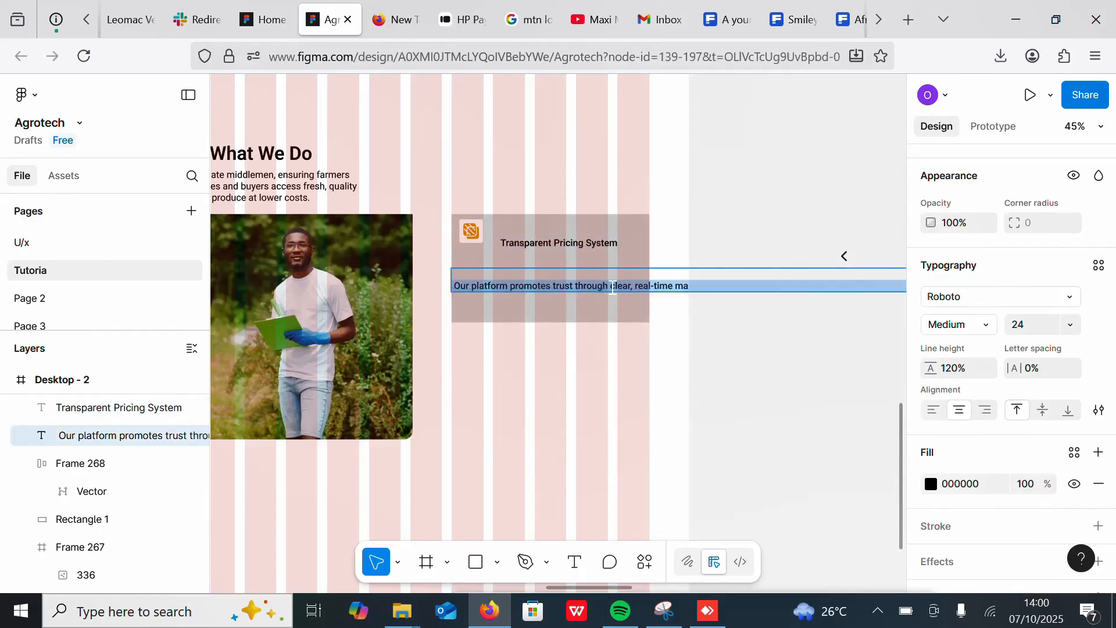
click(613, 287)
key(Return)
key(Escape)
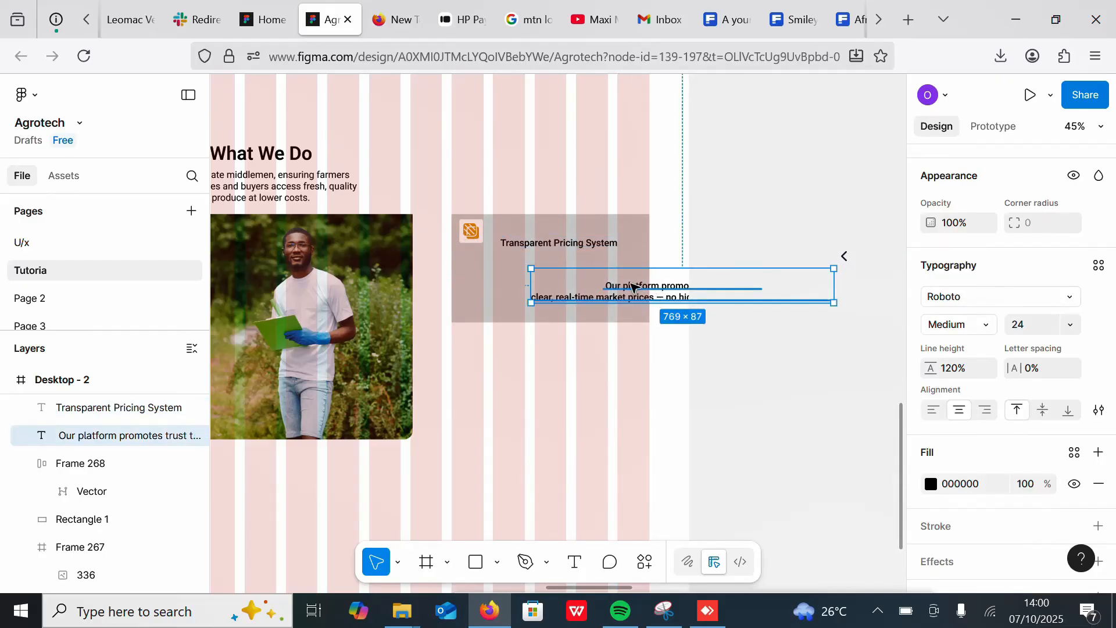
drag(632, 287, 567, 286)
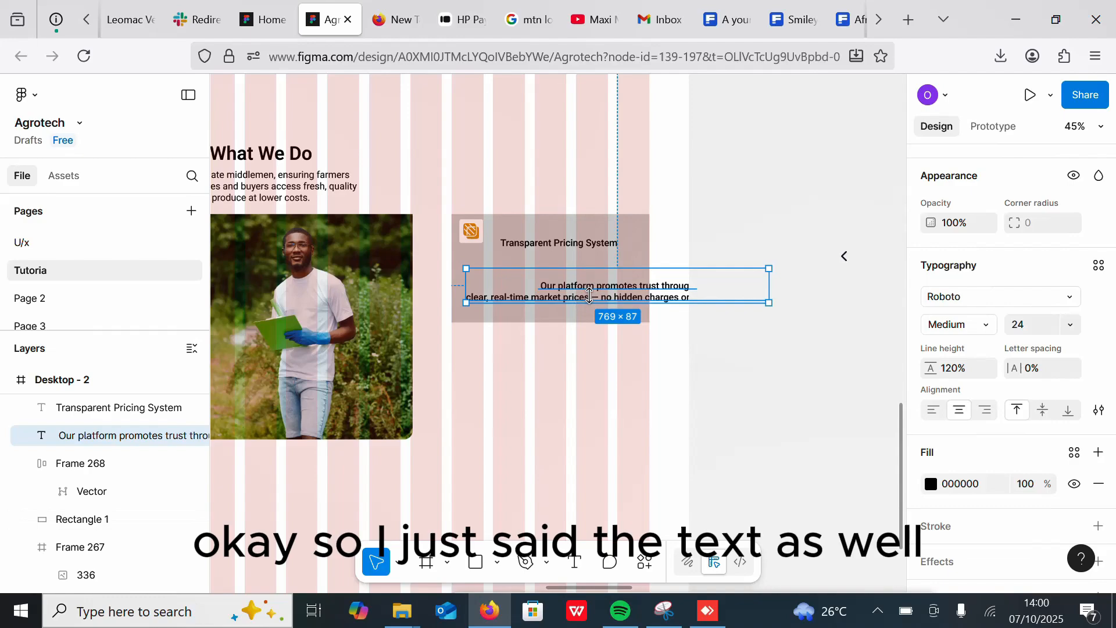
double_click(604, 297)
click(604, 302)
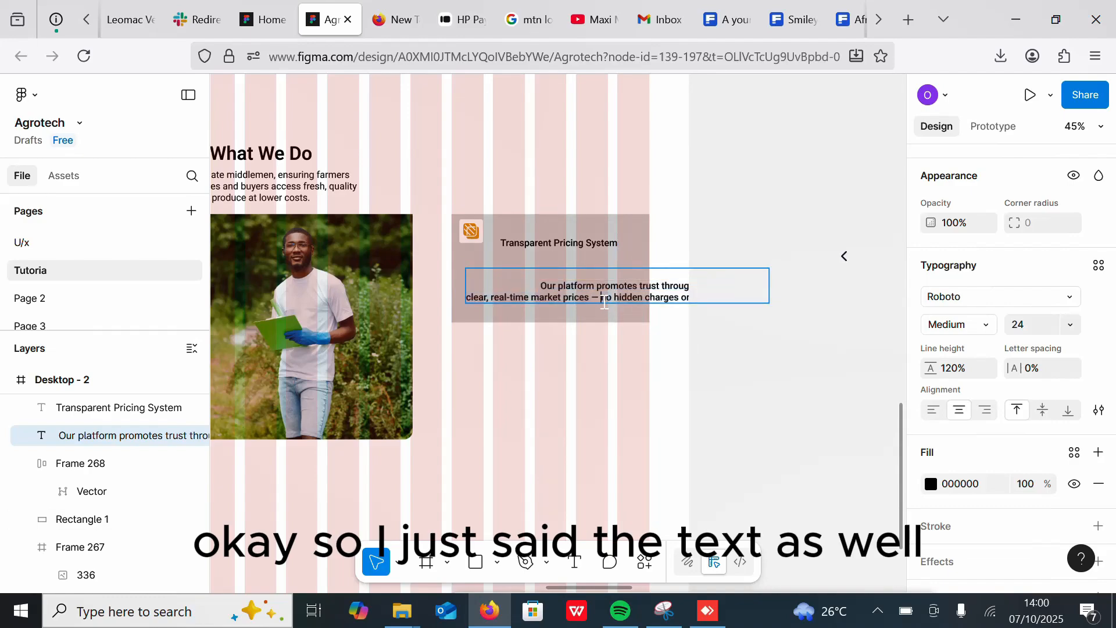
key(BackSpace)
key(BackSpace)
key(Return)
click(726, 339)
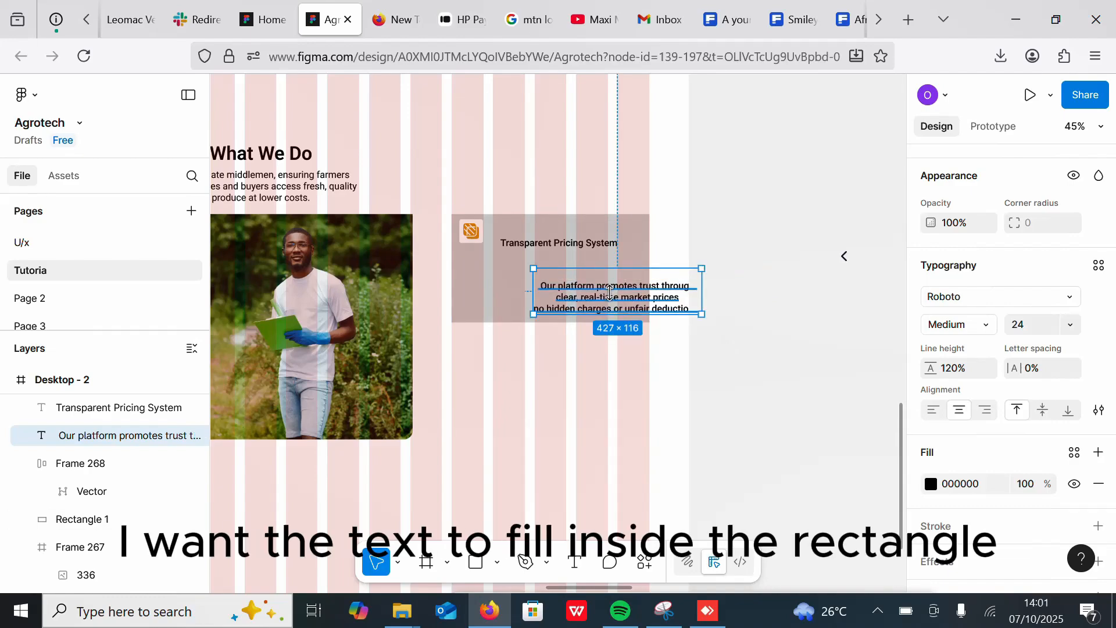
drag(615, 298, 549, 285)
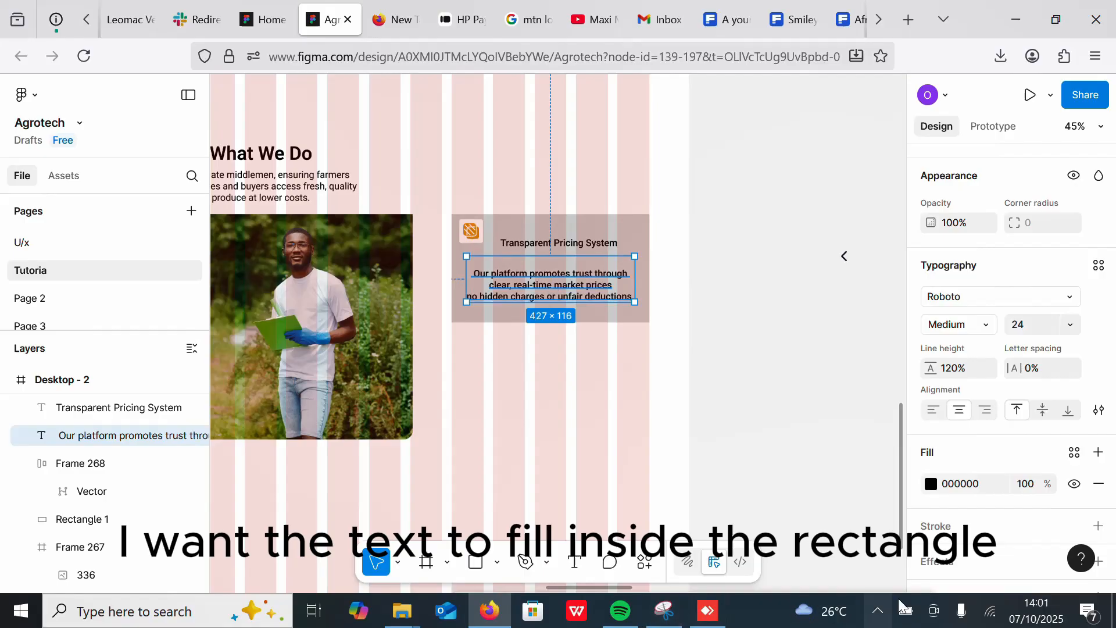
click(880, 611)
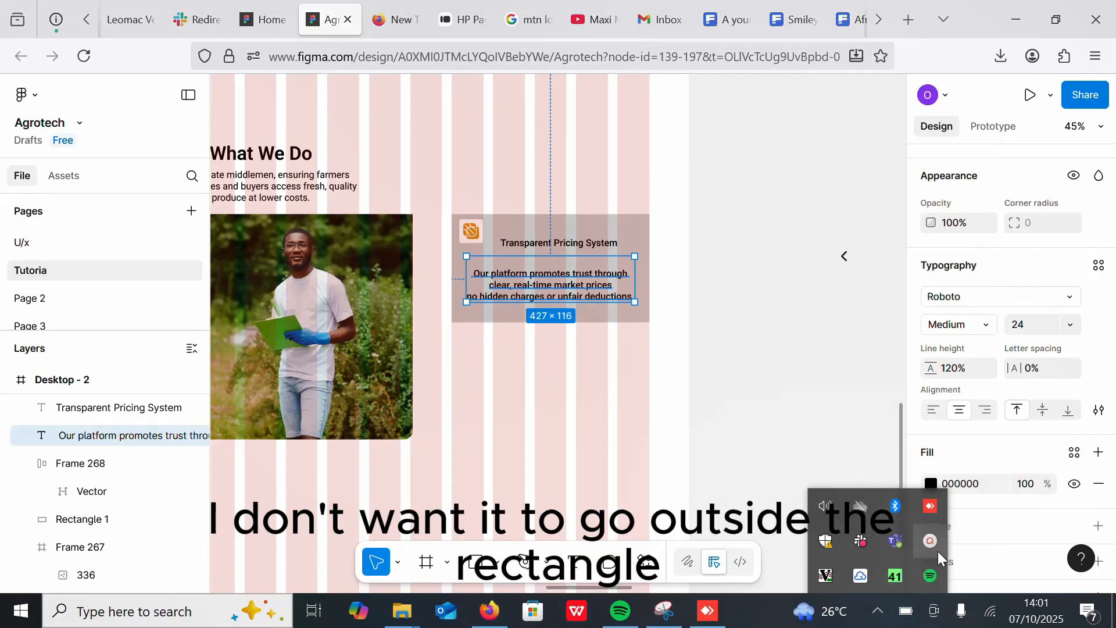
click(931, 541)
drag(960, 477, 761, 626)
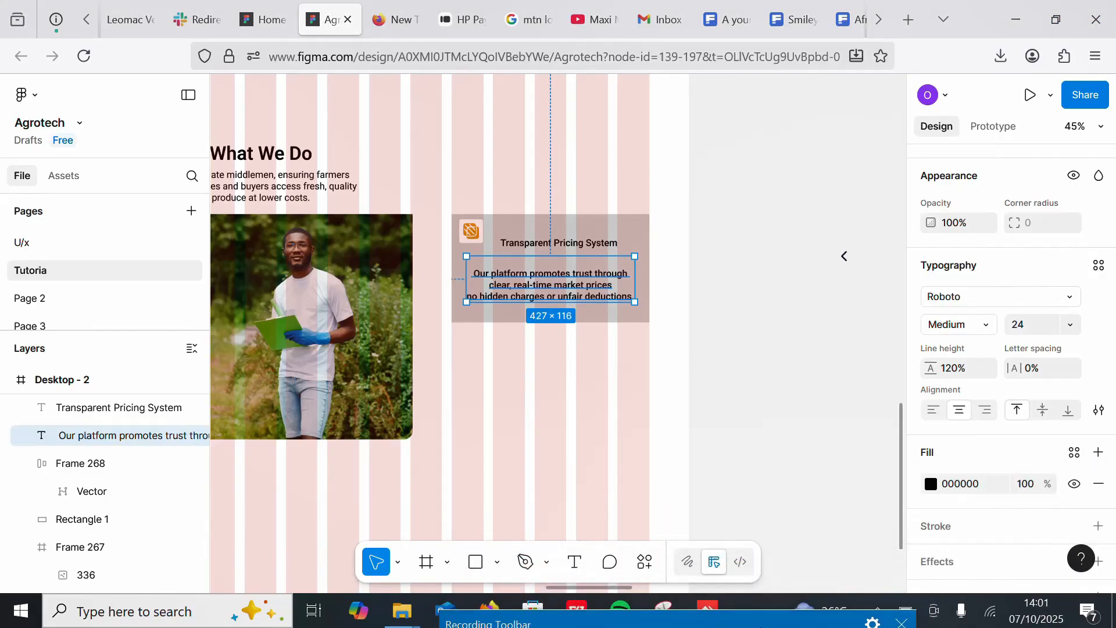
Step: Reposition the Transparent Pricing System title and set its font size to 24
click(747, 429)
scroll(543, 295, up, 5)
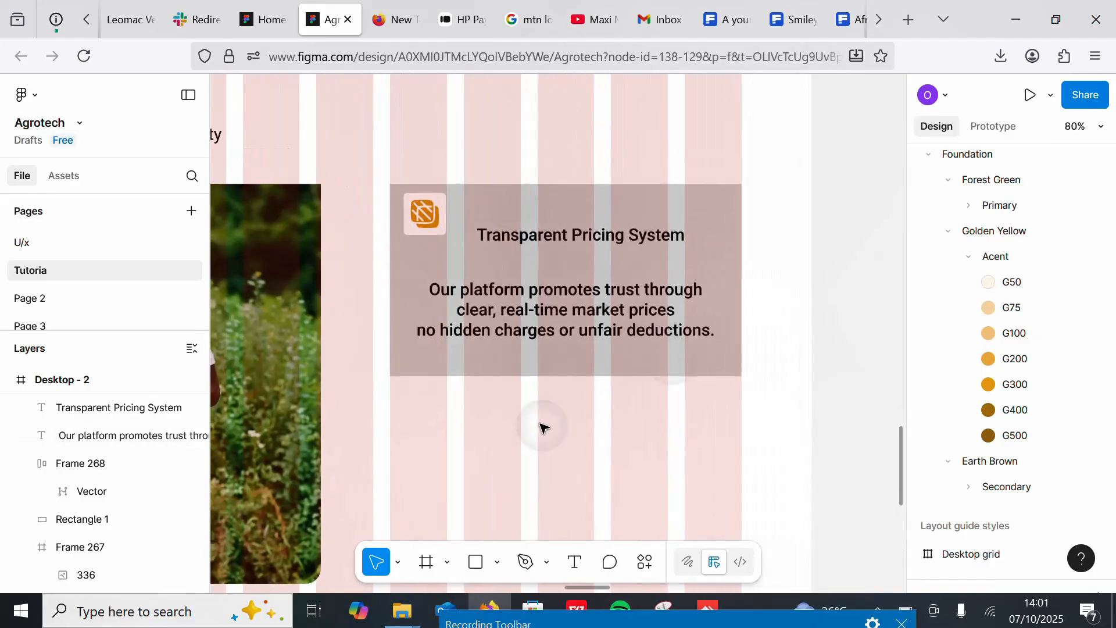
click(598, 217)
click(550, 233)
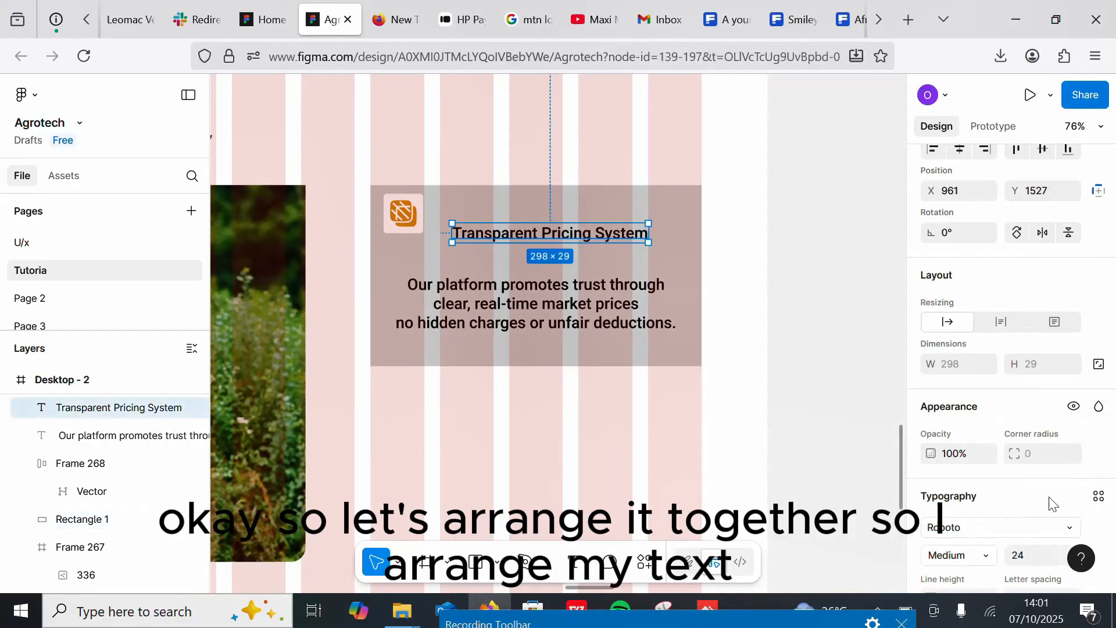
key(Return)
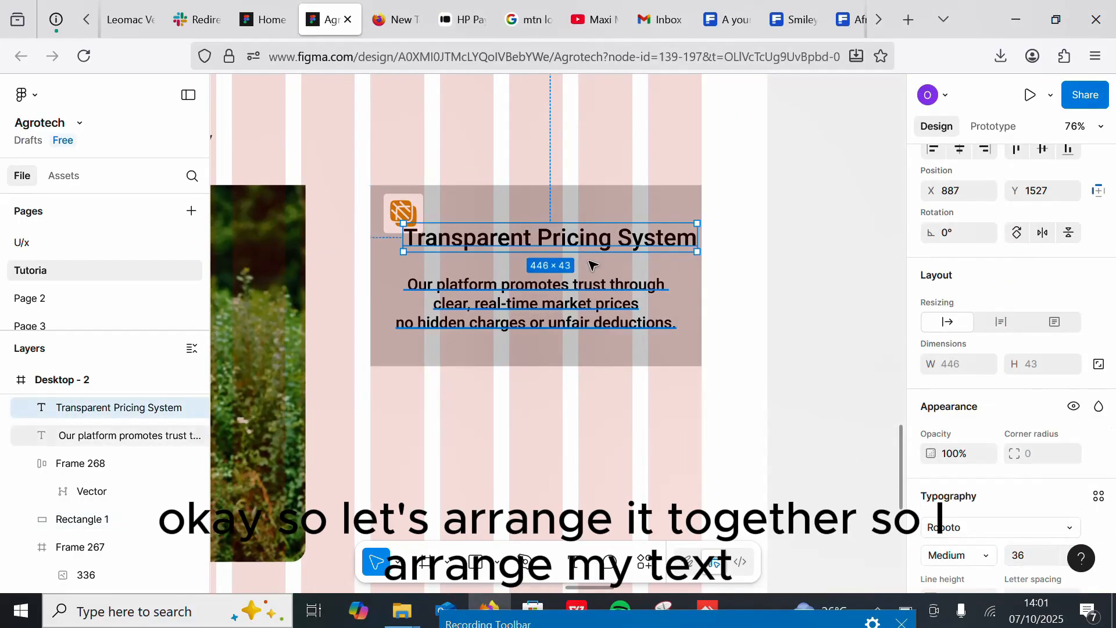
drag(588, 241, 581, 249)
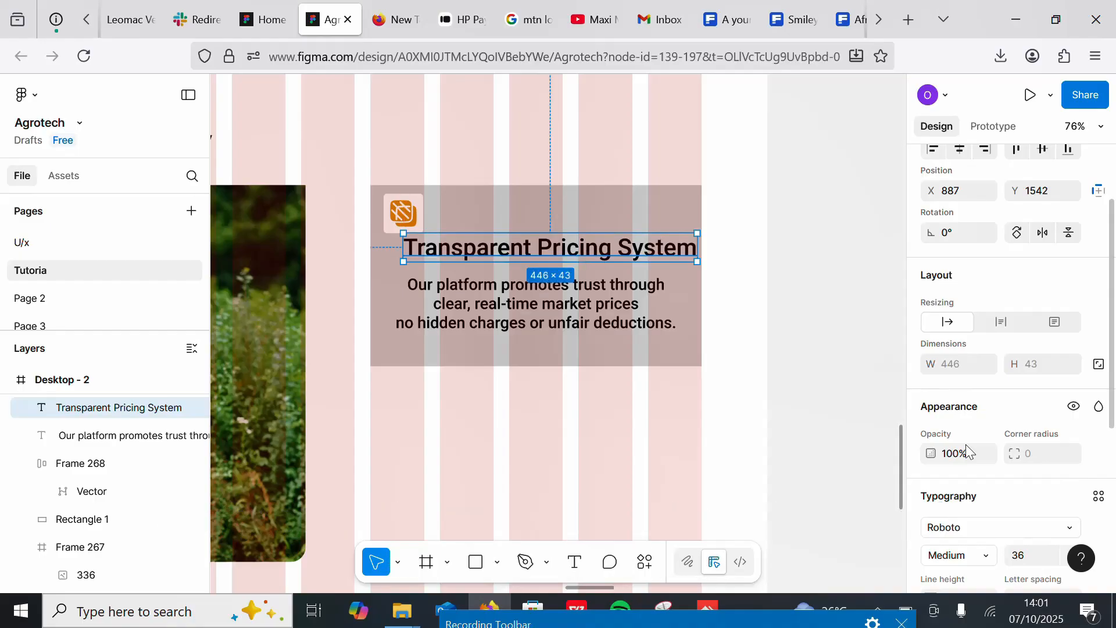
click(1021, 561)
text(24)
key(Return)
Step: Set the description's font size to 16 and place it beneath the title
click(530, 322)
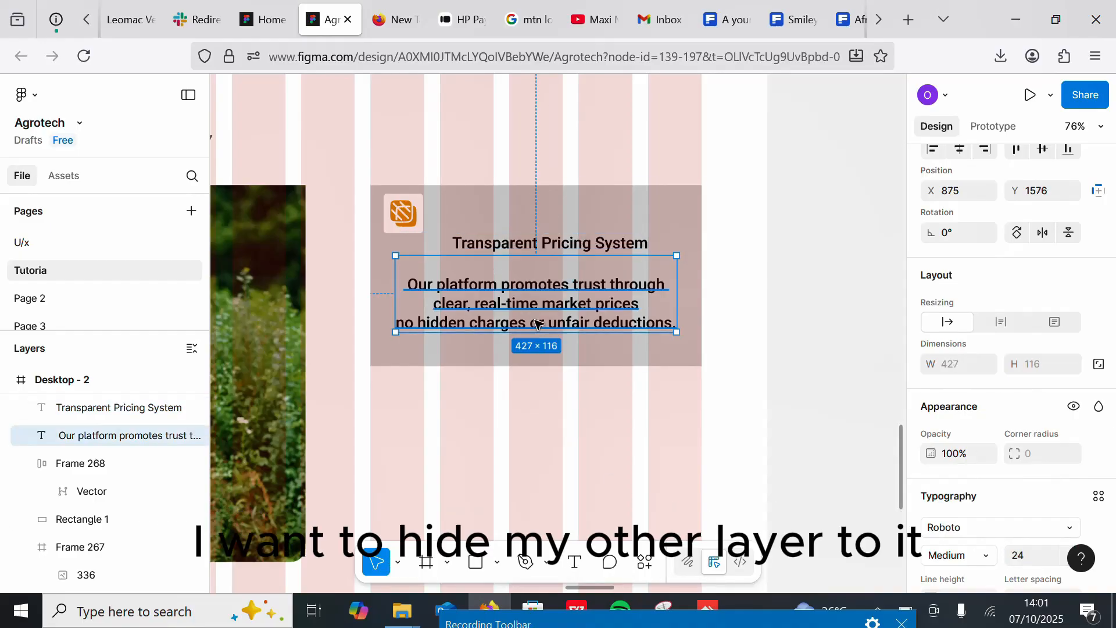
click(1023, 560)
text(16)
key(Return)
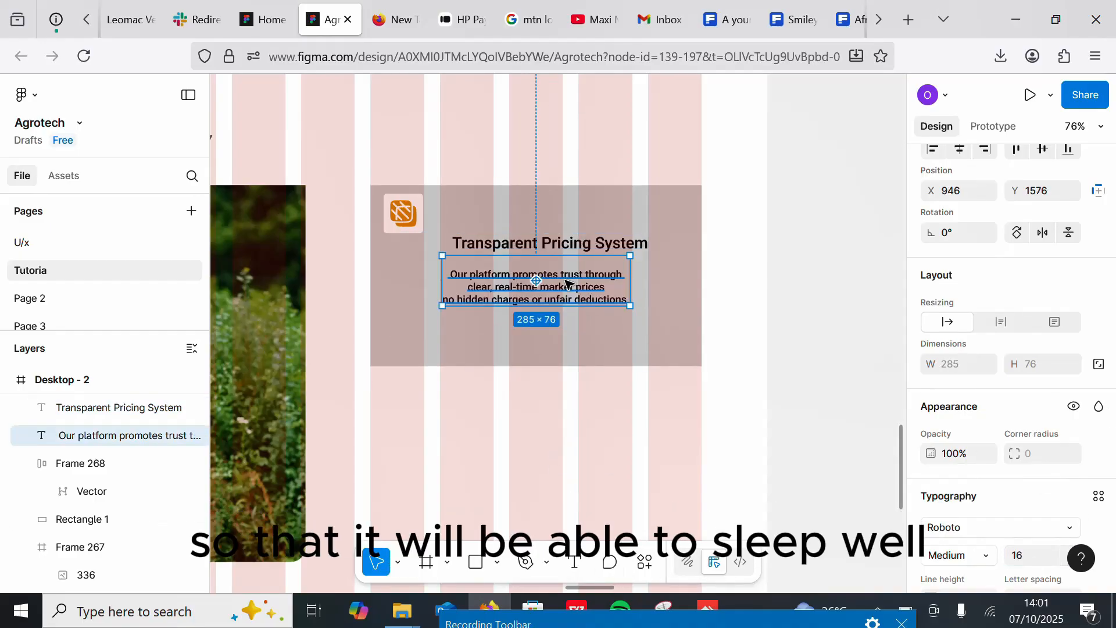
drag(568, 281, 567, 302)
Step: Try to group the title and description in nested auto layouts with adjusted spacing
drag(557, 245, 546, 267)
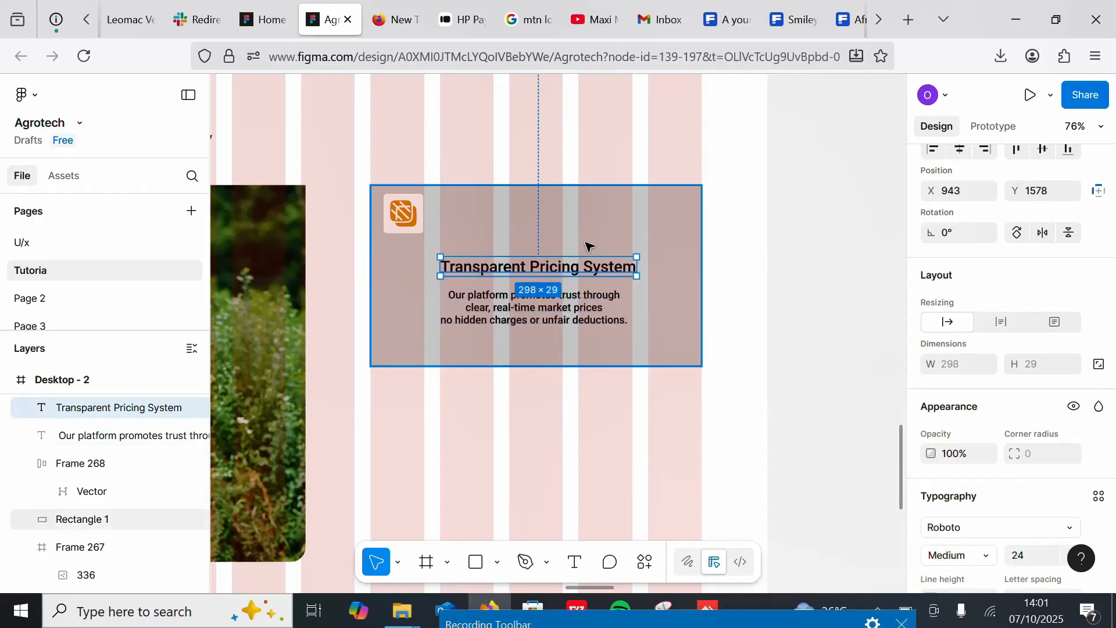
shift+click(565, 315)
key(shift+a)
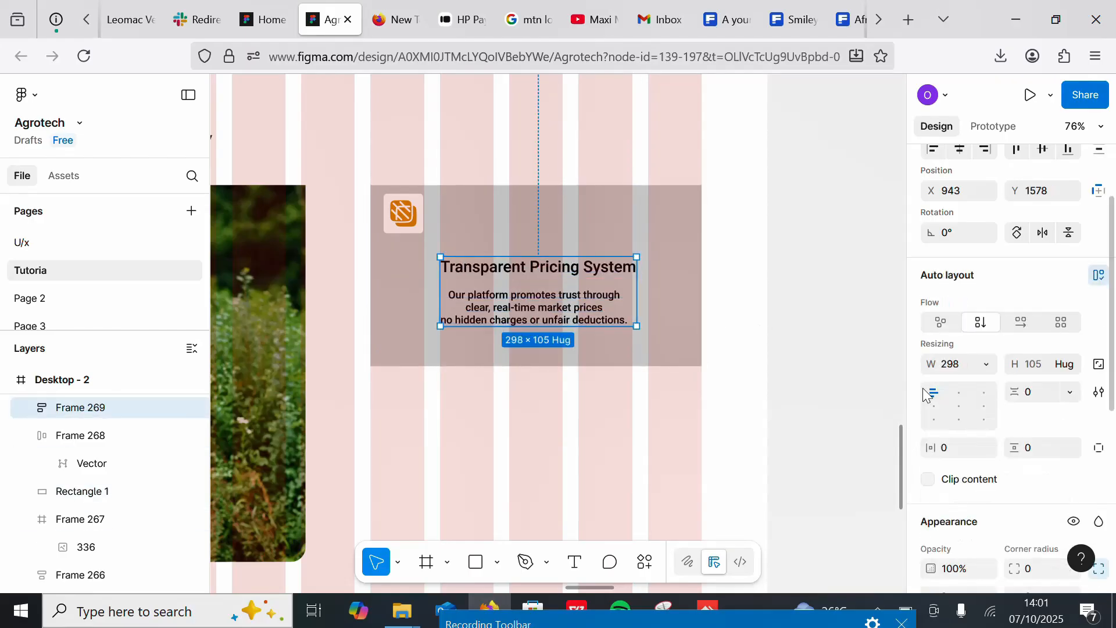
key(shift+a)
click(1028, 392)
text(5)
key(Return)
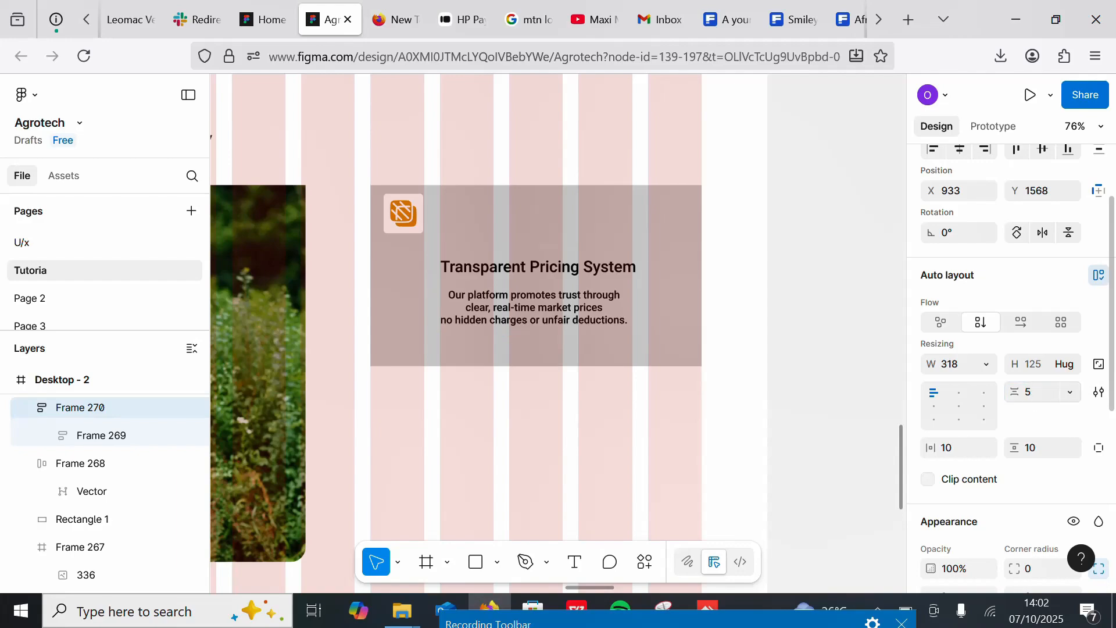
double_click(532, 279)
double_click(536, 302)
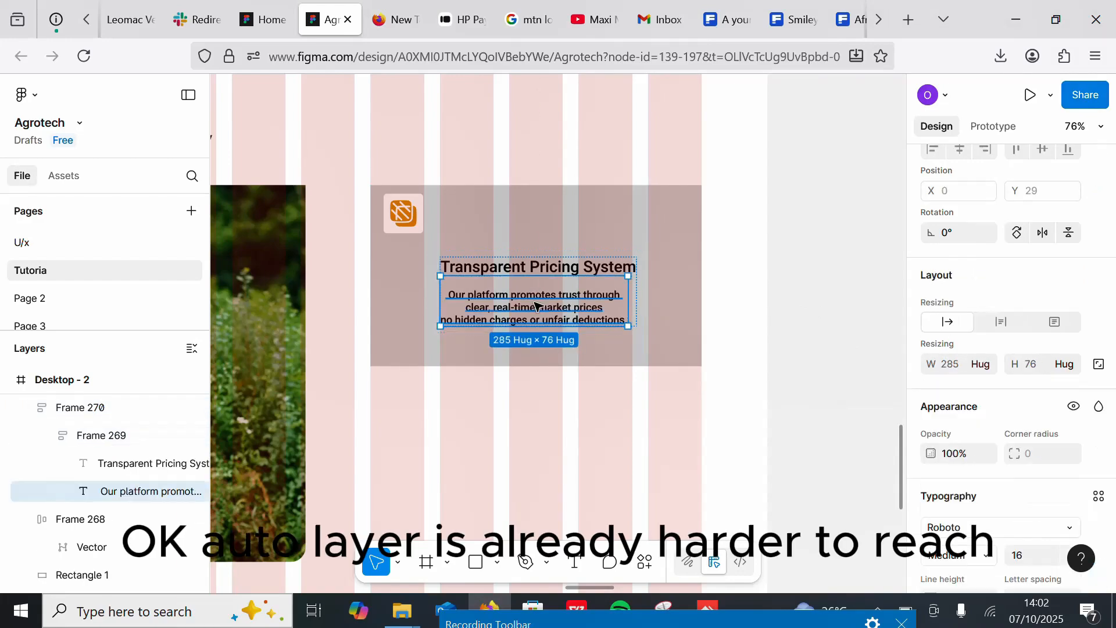
click(742, 297)
click(635, 276)
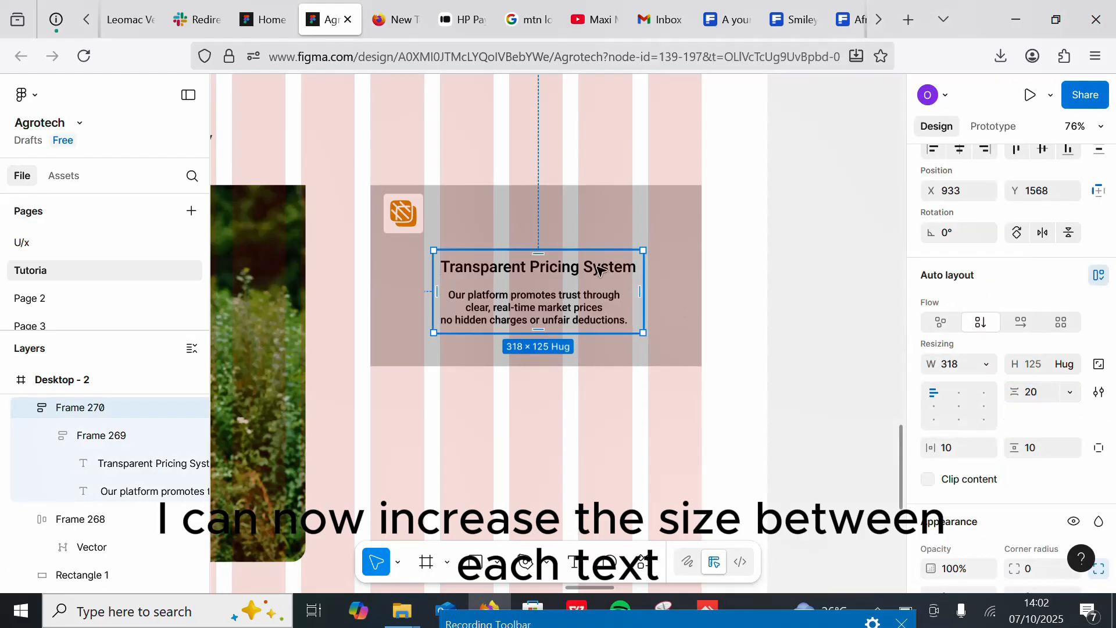
drag(595, 268, 602, 268)
key(ctrl+z)
key(ctrl+z)
key(ctrl+z)
key(ctrl+z)
key(ctrl+z)
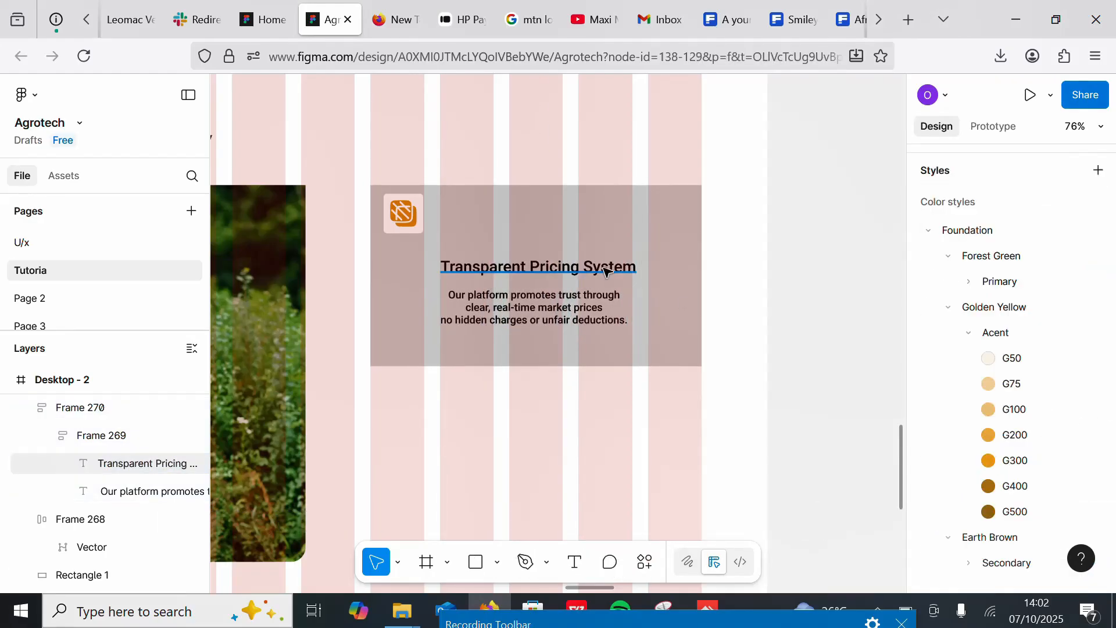
Step: Drag the title and description out of their auto-layout frame and delete the empty frame
click(560, 309)
drag(561, 308, 569, 439)
click(558, 274)
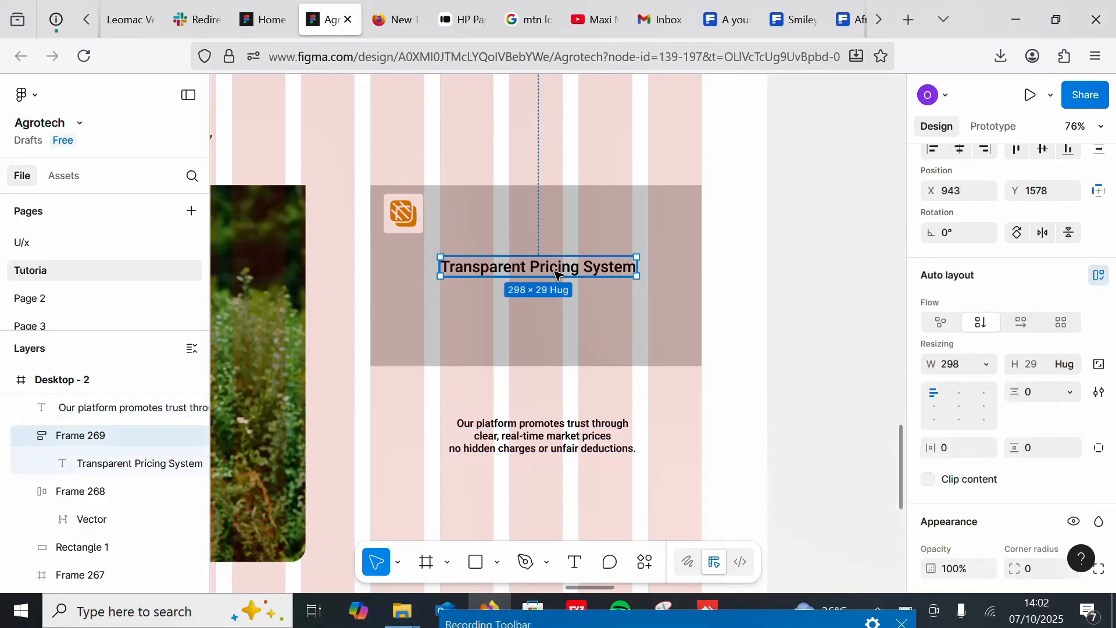
drag(558, 274, 537, 409)
click(529, 266)
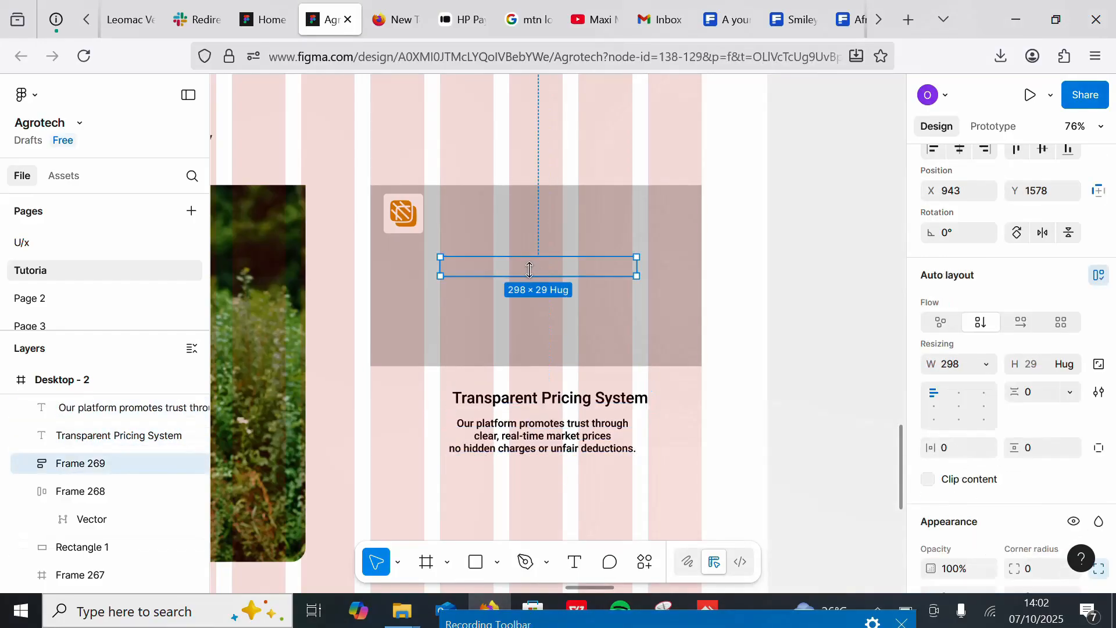
key(Delete)
Step: Wrap the title and description in a vertical auto layout with 5 spacing
click(532, 399)
shift+click(541, 436)
key(shift+a)
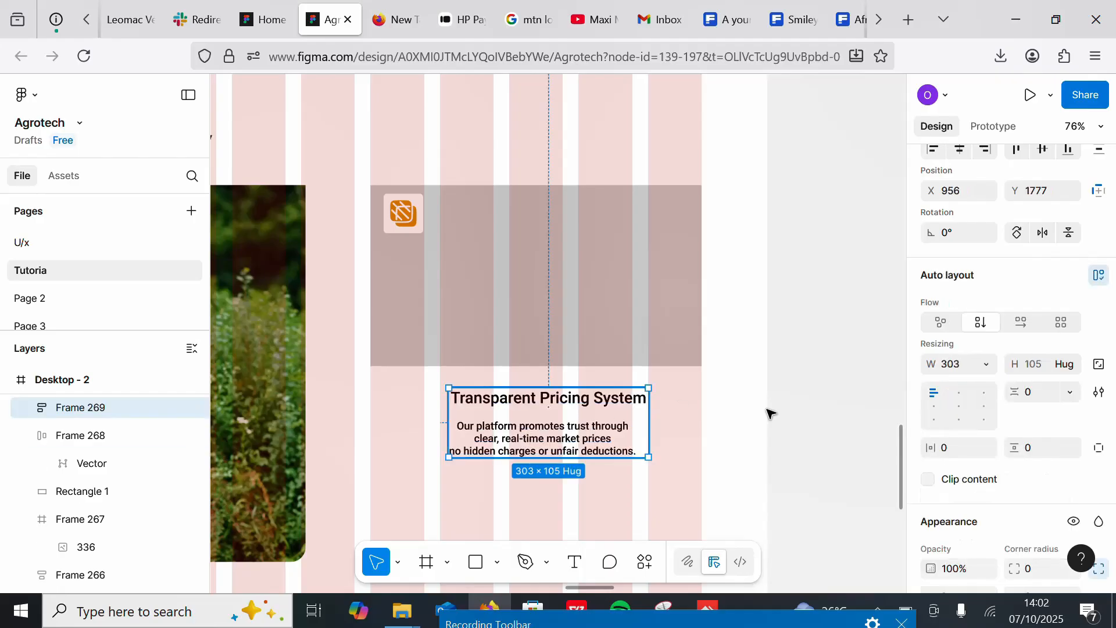
text(5)
key(Return)
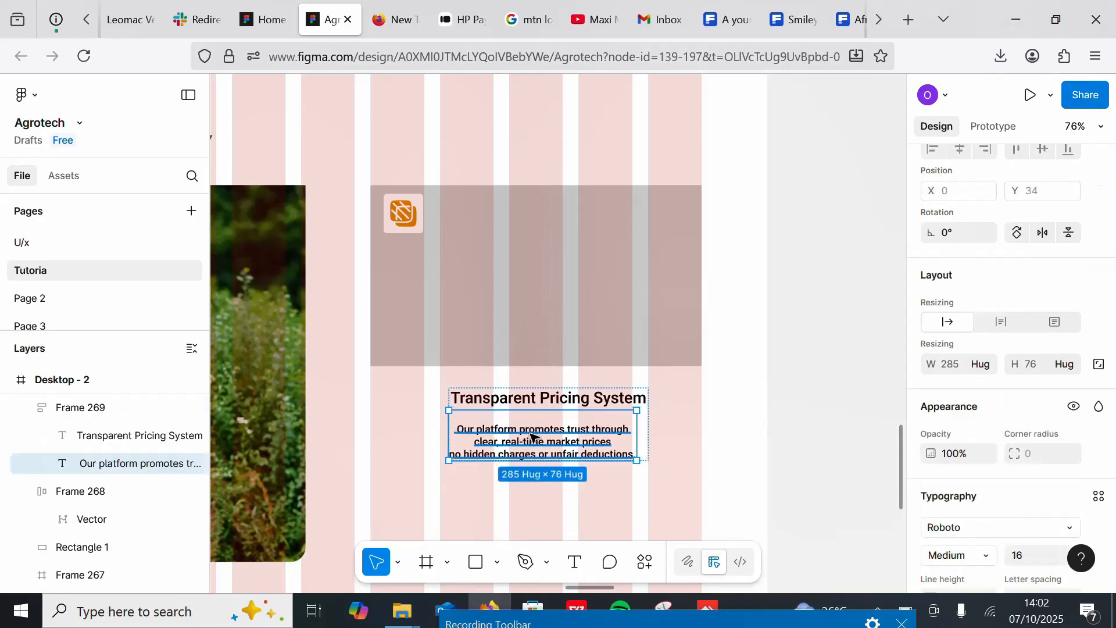
Step: Delete the extra leading line break at the start of the description text
double_click(460, 433)
key(Left)
key(BackSpace)
key(BackSpace)
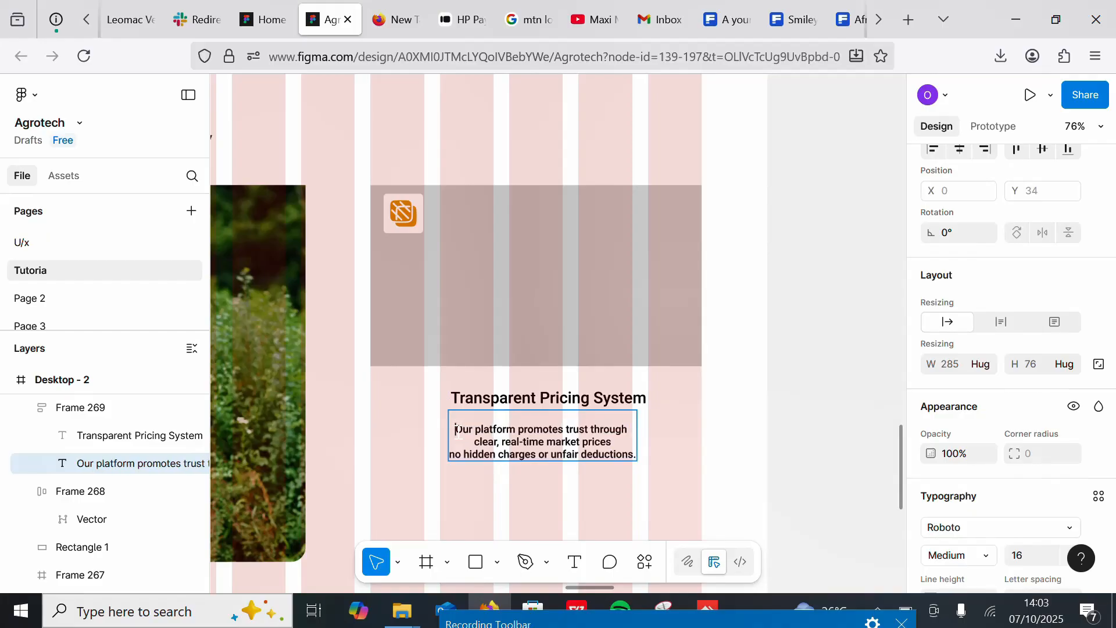
click(589, 485)
click(649, 433)
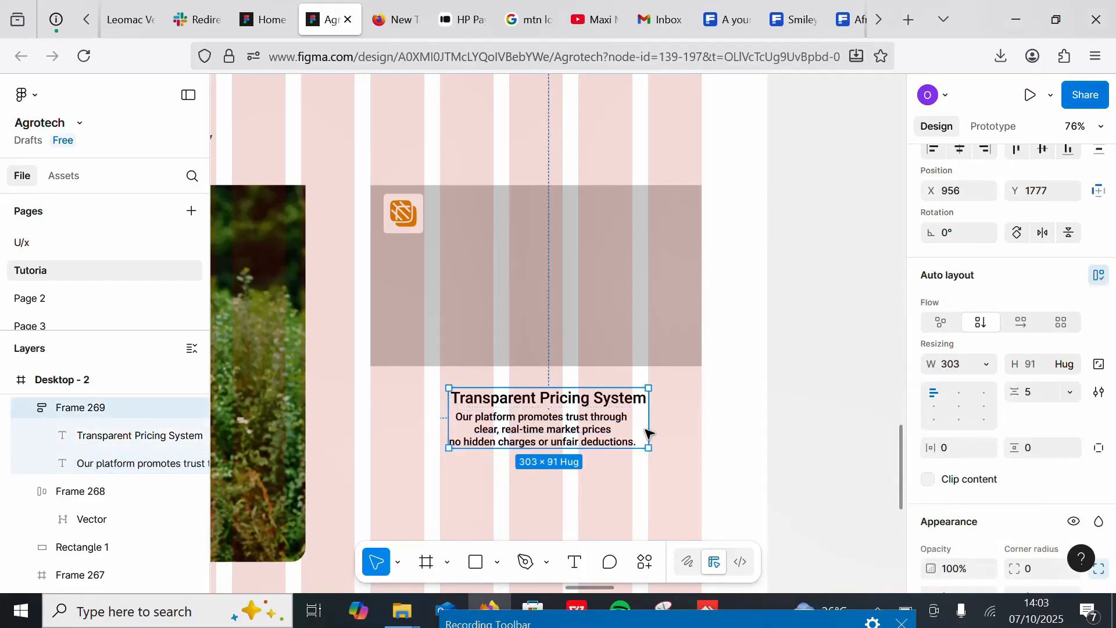
Step: Move the text group into the rectangle and set its spacing to 10
drag(545, 430, 551, 285)
text(10)
key(Return)
click(813, 248)
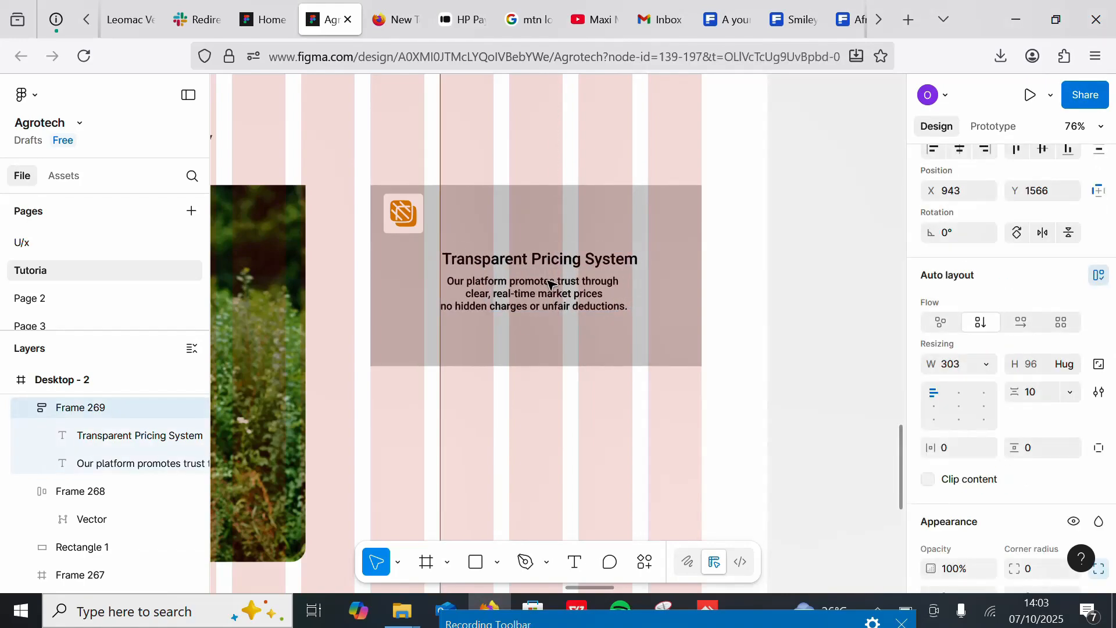
Step: Group the logo and text block in an auto layout and stack them vertically
click(423, 211)
drag(416, 207, 416, 214)
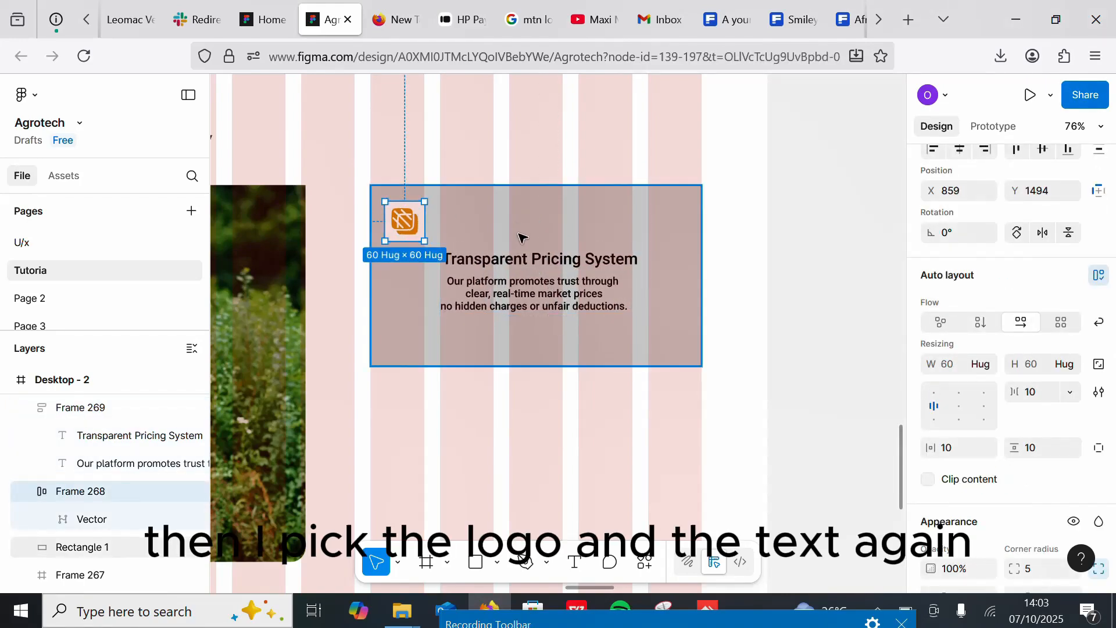
shift+click(515, 277)
key(shift+a)
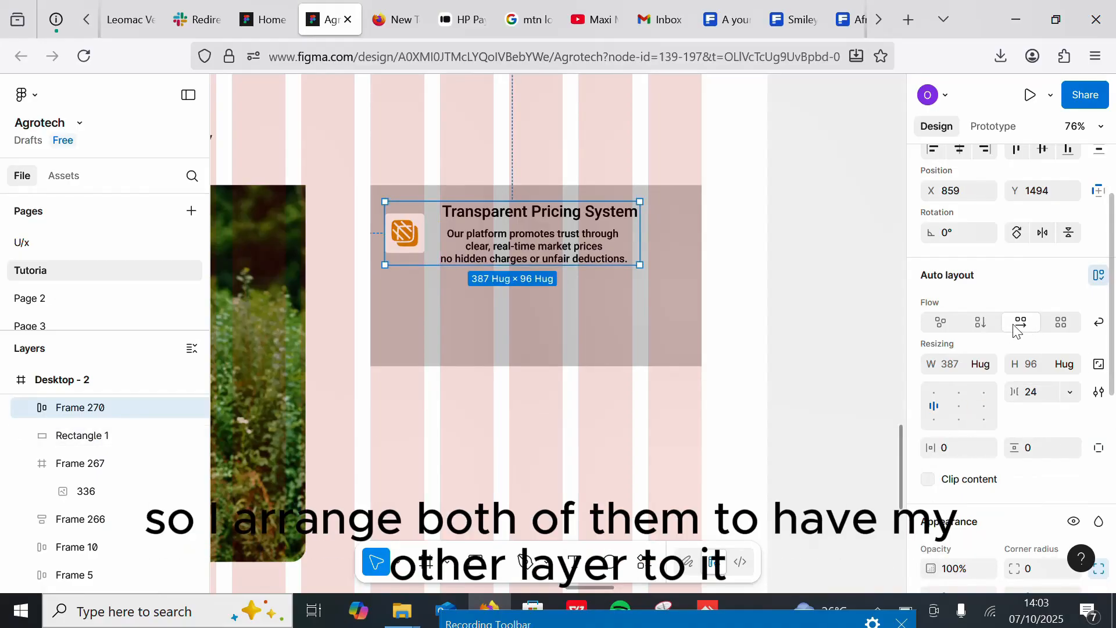
click(982, 326)
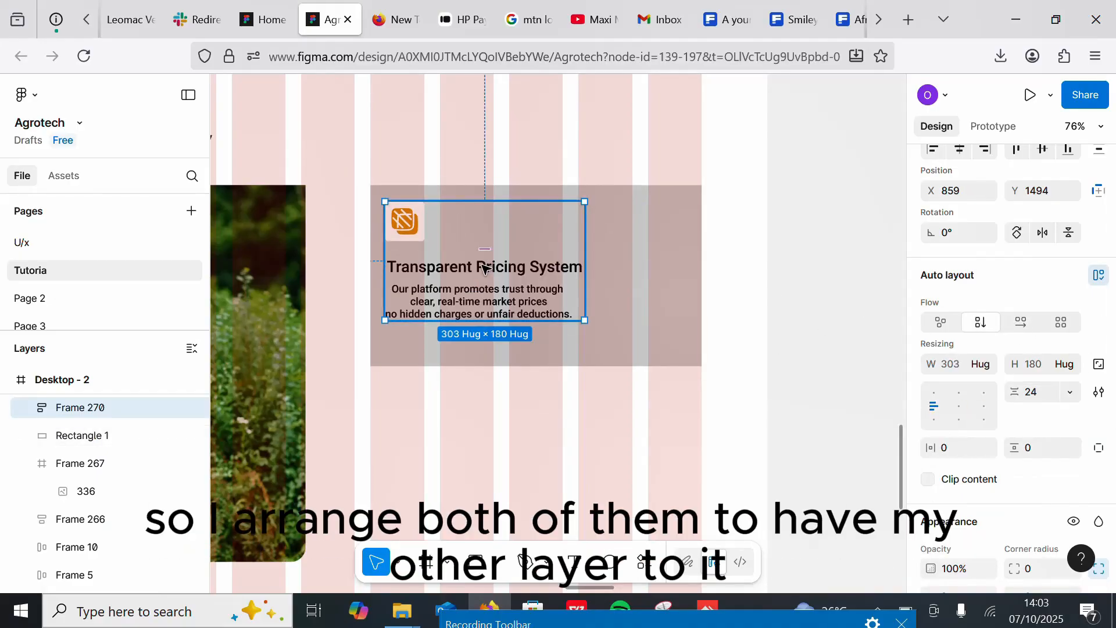
Step: Wrap the rectangle and its content in an auto layout, center the content and round the corners to 20
drag(485, 269, 529, 268)
shift+click(568, 230)
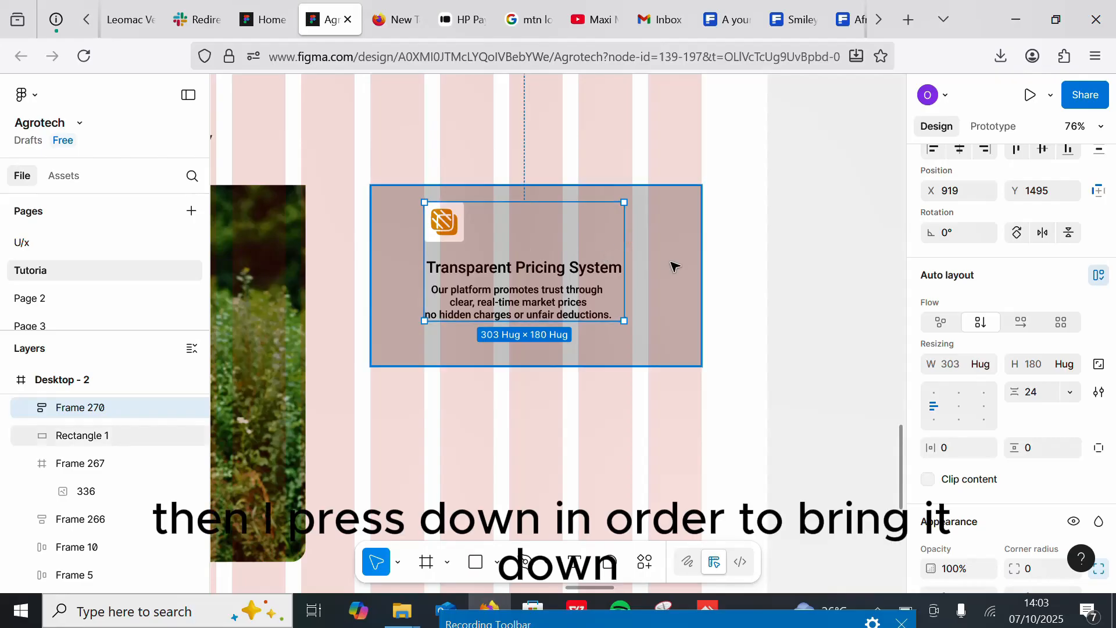
key(shift+a)
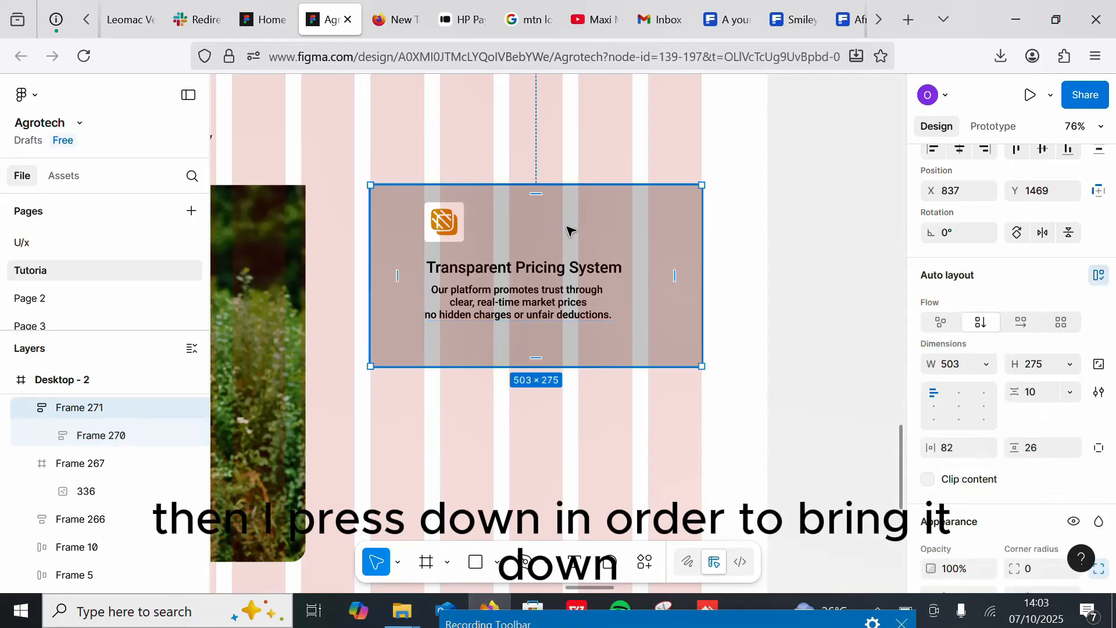
click(964, 409)
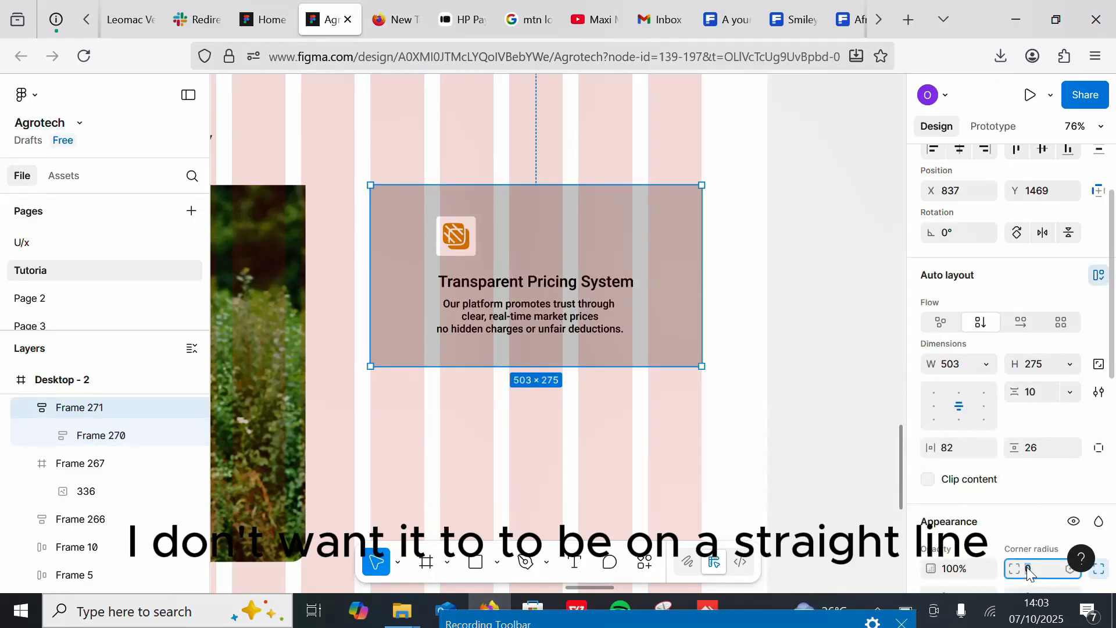
click(773, 308)
click(656, 237)
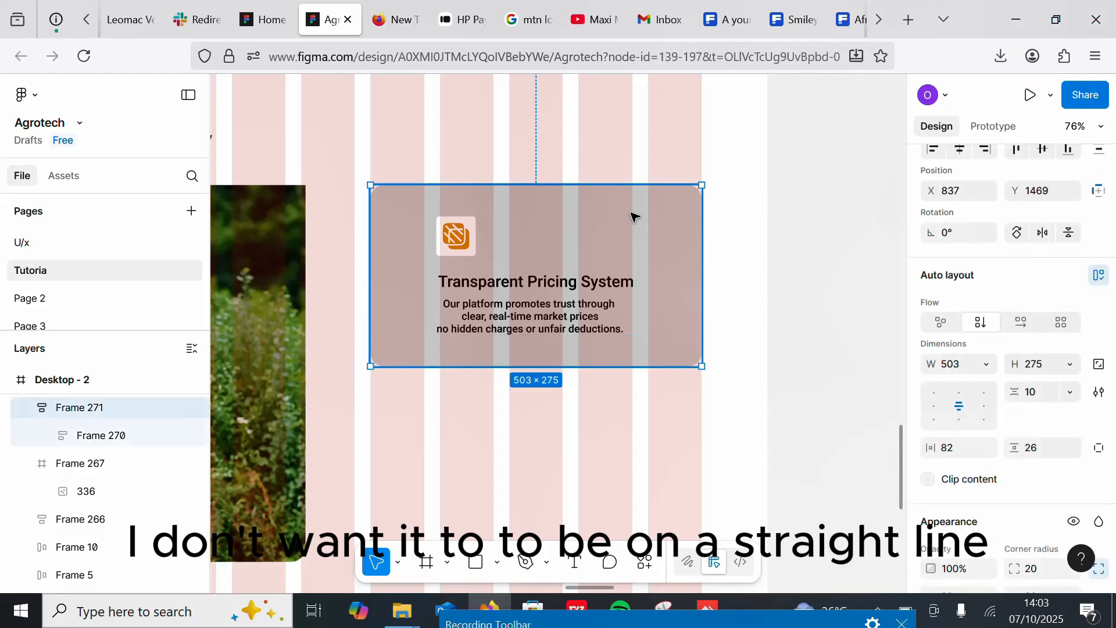
Step: Fill the card with the darkest Forest Green/Primary library color
drag(1114, 349, 1113, 514)
click(1075, 272)
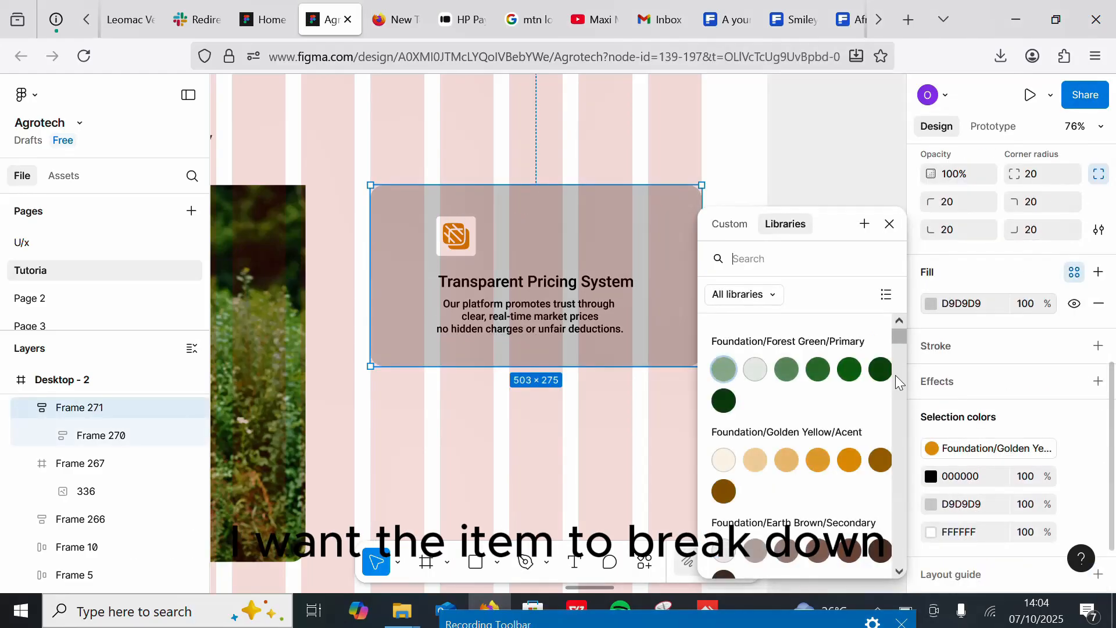
click(880, 369)
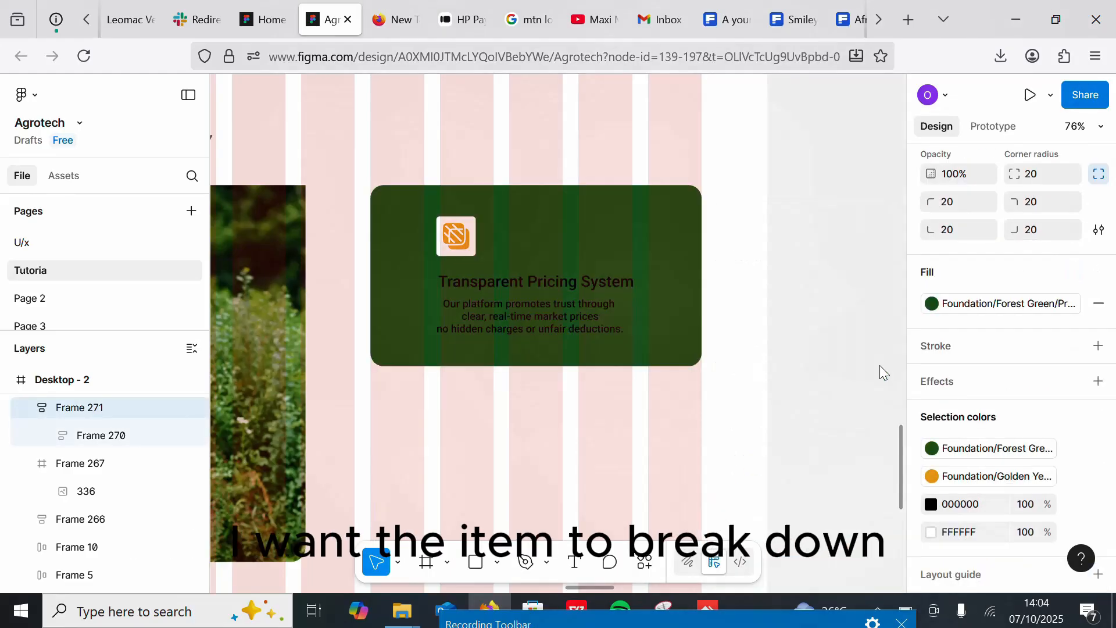
Step: Change the card's black text color to white
double_click(553, 284)
double_click(554, 284)
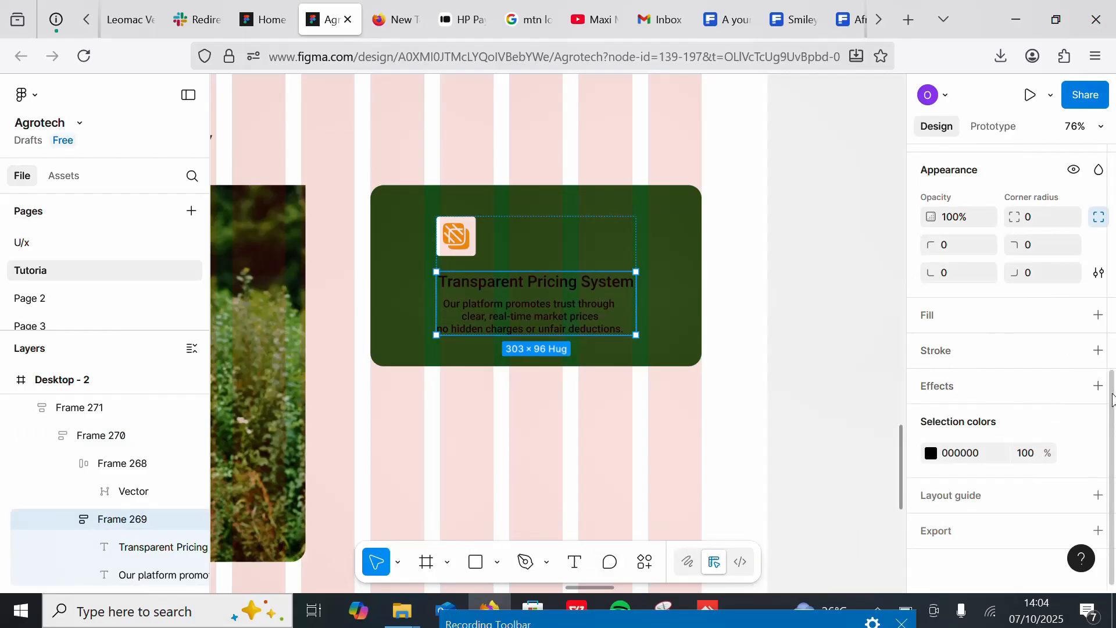
click(931, 453)
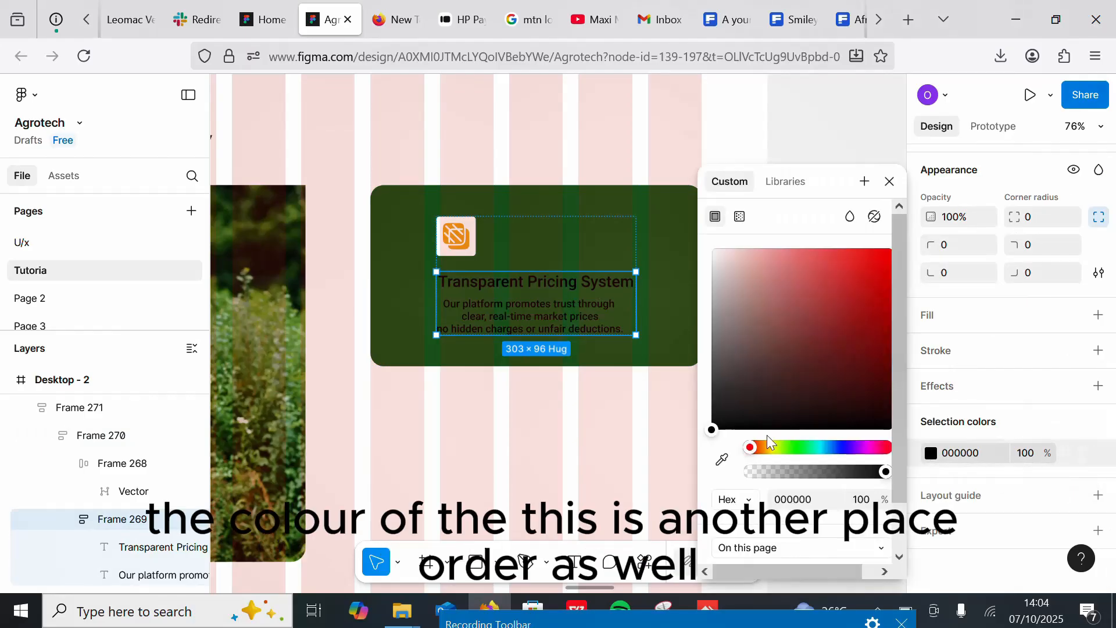
drag(719, 334, 708, 235)
click(685, 125)
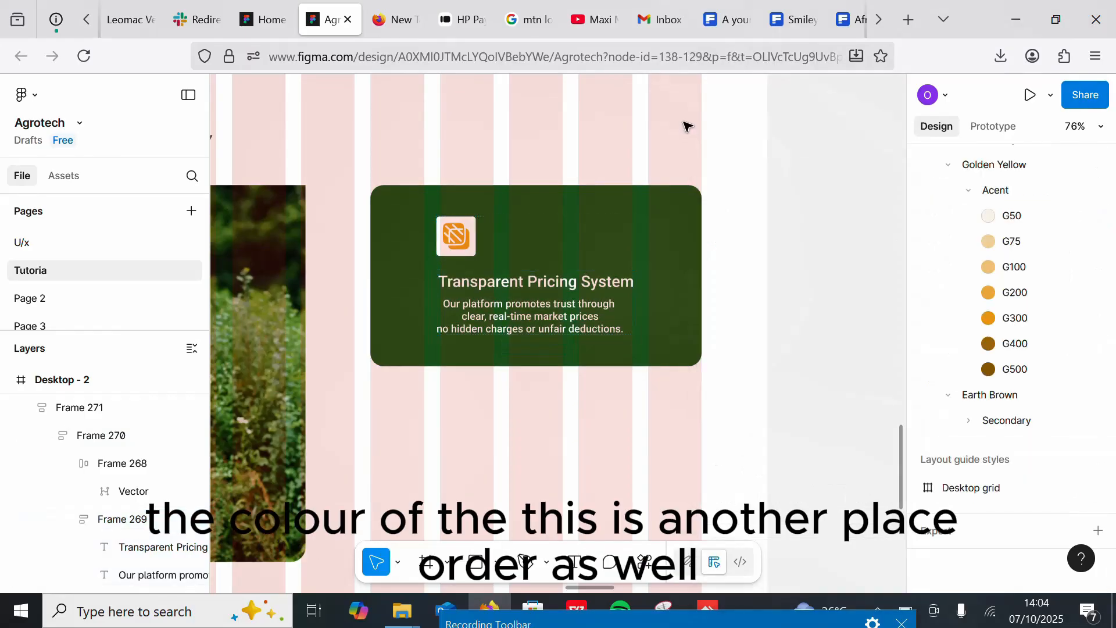
Step: Duplicate the card and place the copy directly beneath the original
click(649, 257)
scroll(727, 308, down, 3)
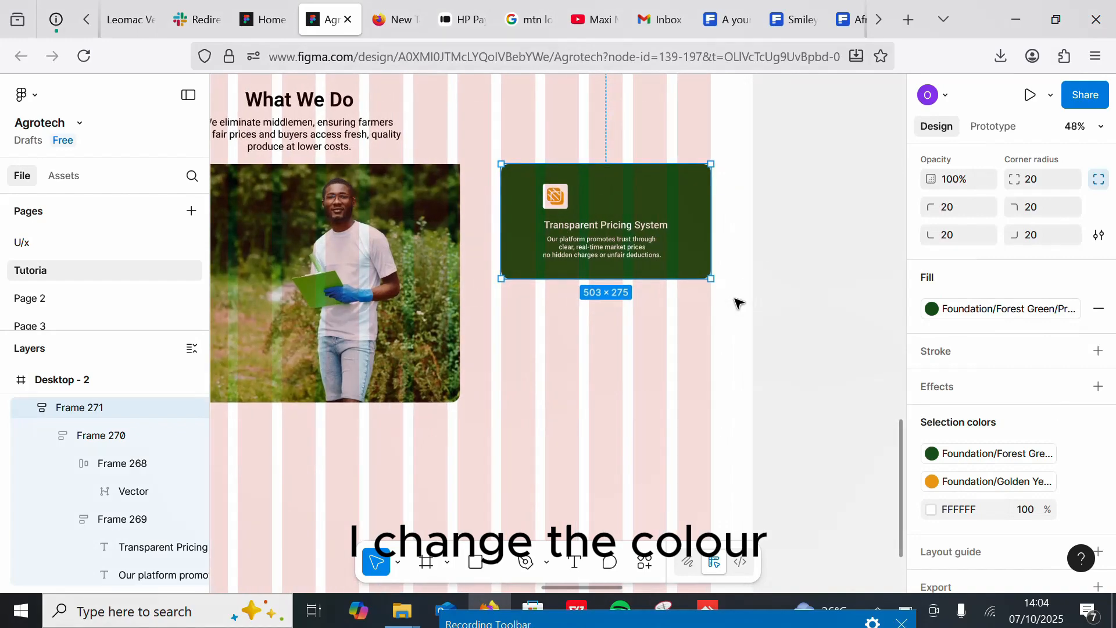
key(ctrl+d)
drag(628, 197, 631, 321)
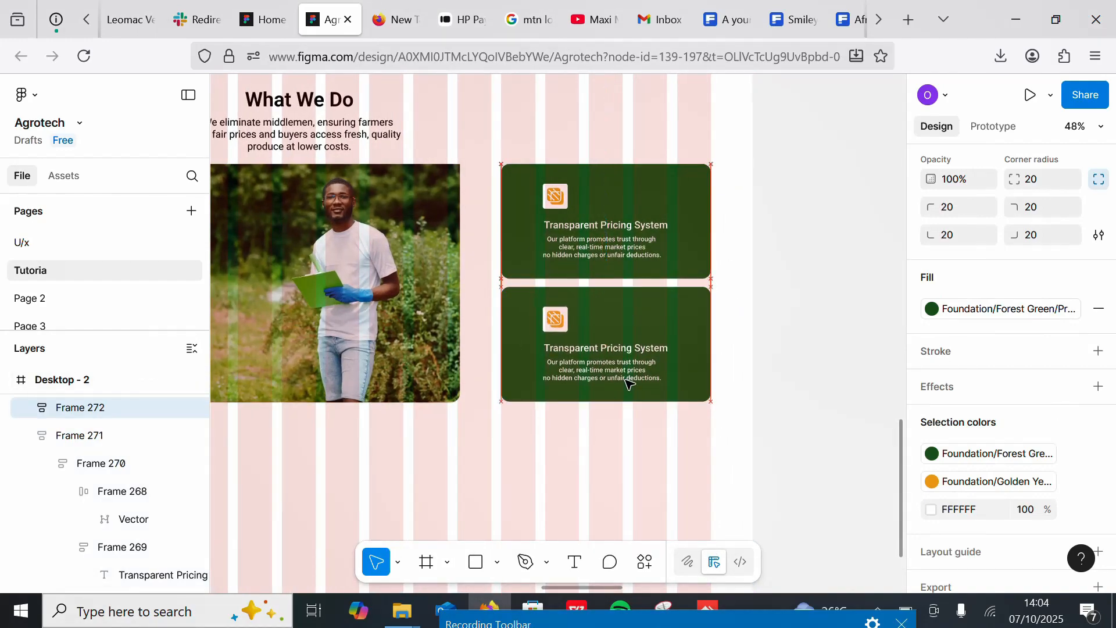
Step: Move the chevron icon just below the duplicated card
scroll(690, 306, down, 5)
scroll(738, 314, up, 4)
scroll(698, 314, down, 3)
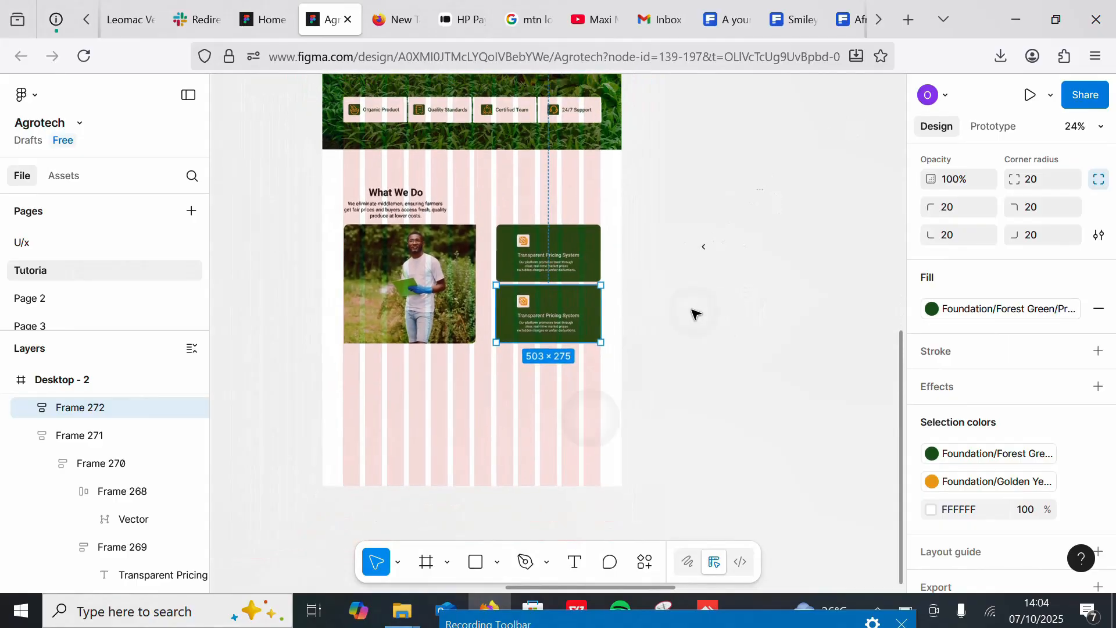
scroll(817, 199, up, 4)
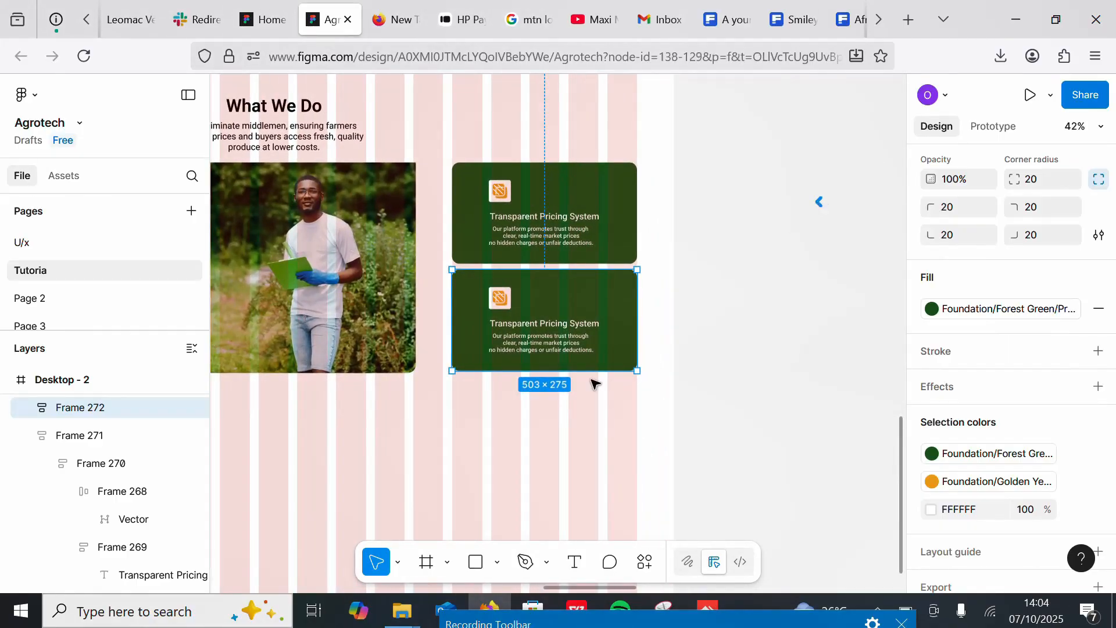
drag(591, 379, 487, 381)
scroll(578, 453, down, 3)
scroll(584, 403, up, 4)
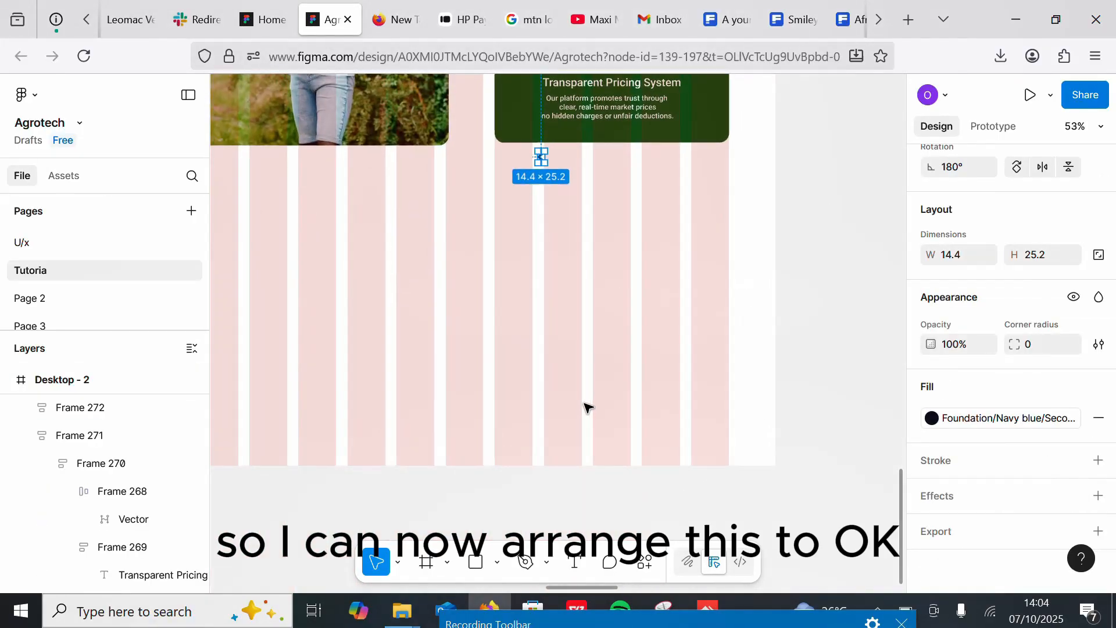
Step: Draw a circle, set it to 50 by 50, and position it behind the chevron icon
click(497, 562)
click(532, 462)
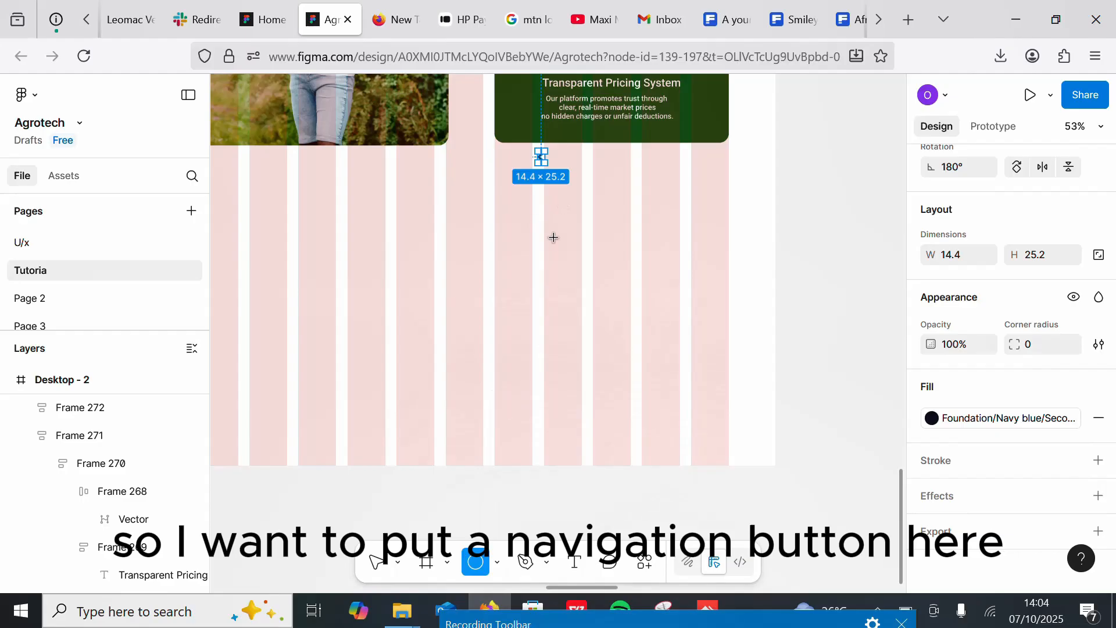
drag(544, 228, 570, 255)
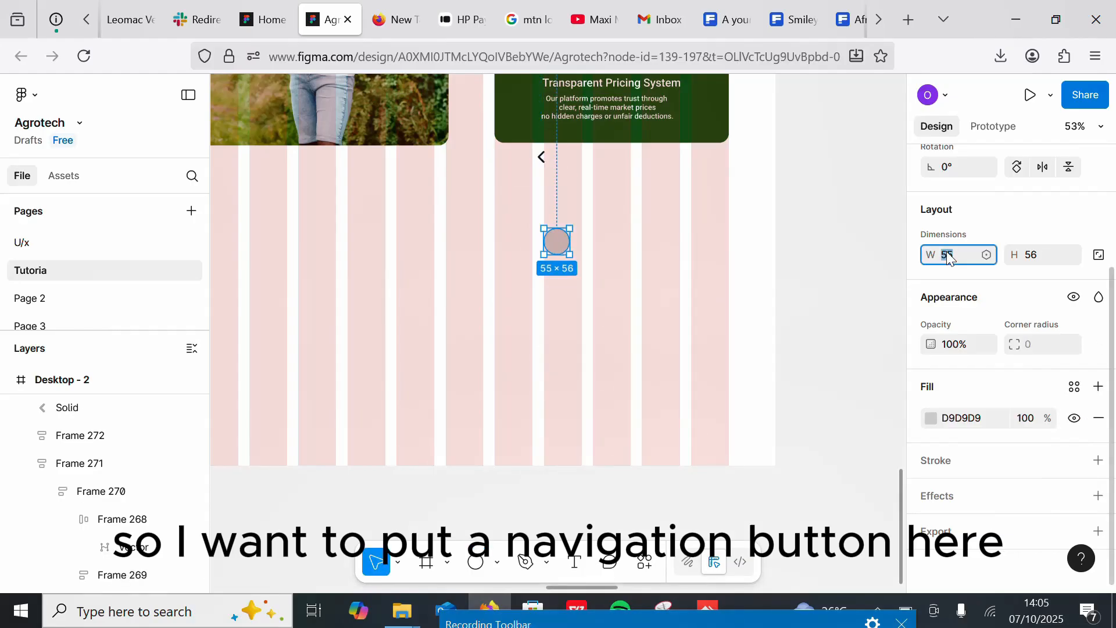
text(50)
key(Tab)
text(50)
drag(555, 239, 531, 182)
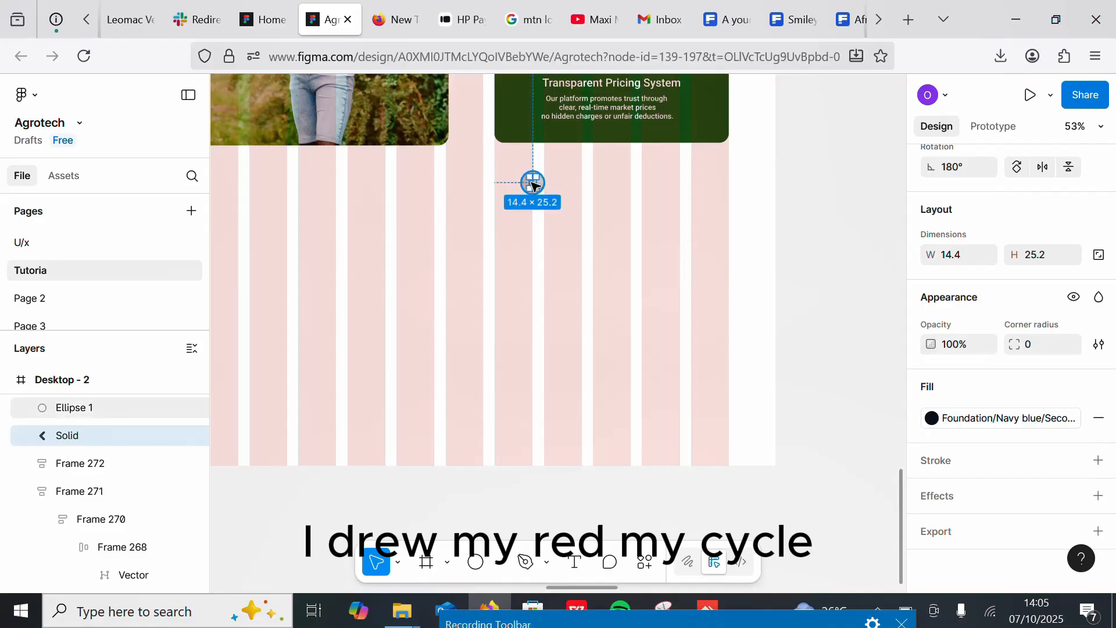
Step: Wrap the circle and chevron in an auto layout and fill it with the darkest Forest Green/Primary color
scroll(528, 368, up, 5)
shift+click(483, 361)
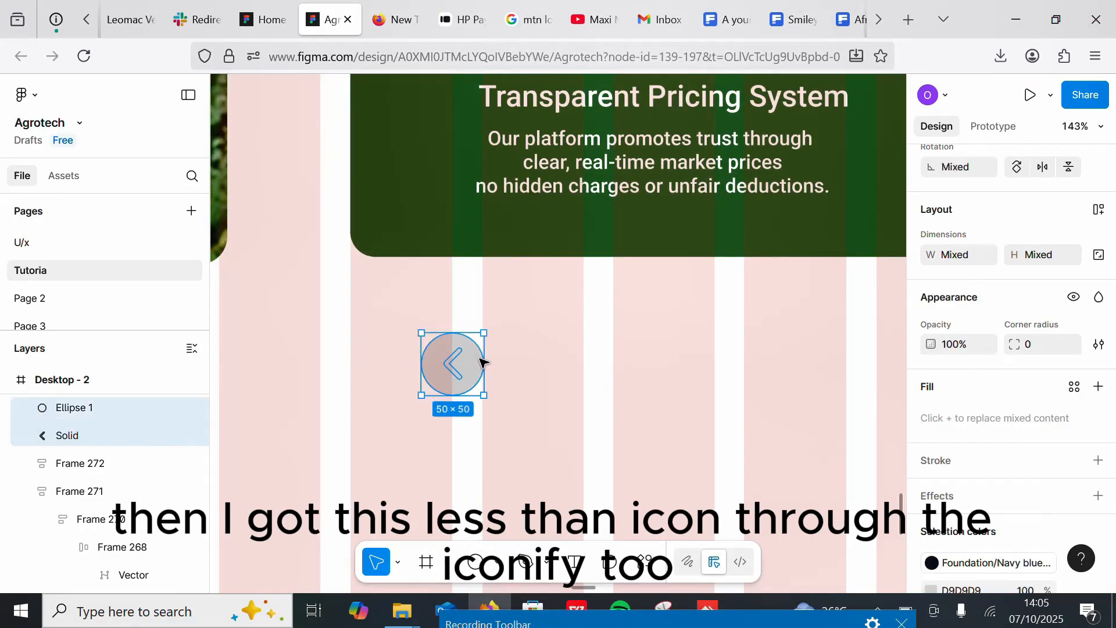
key(shift+a)
scroll(1115, 401, down, 1)
scroll(1114, 401, down, 5)
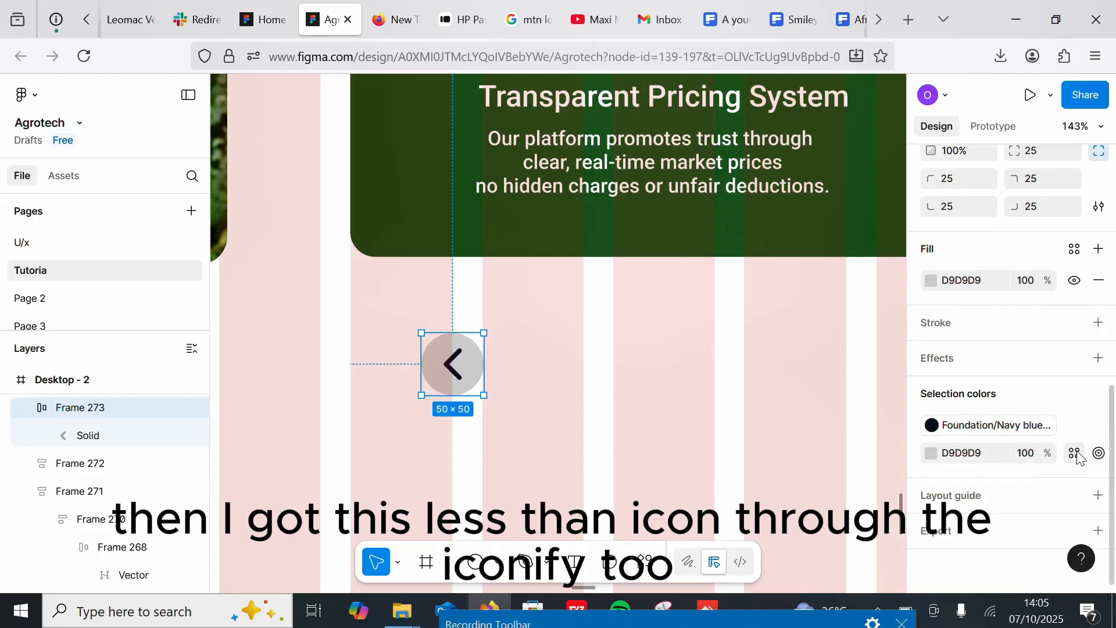
click(1075, 454)
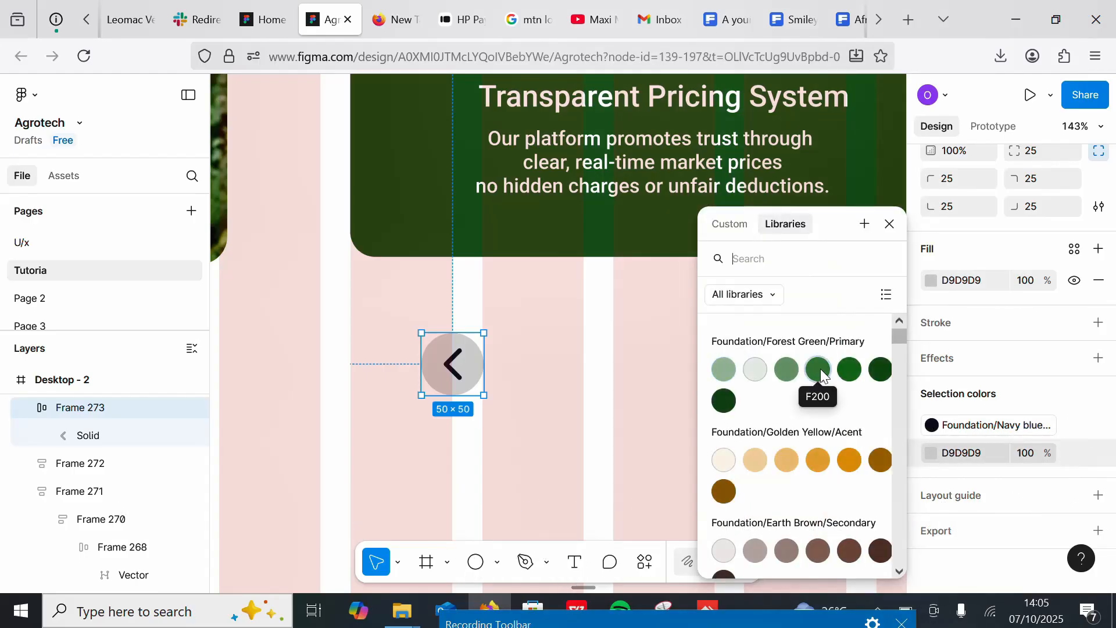
click(723, 401)
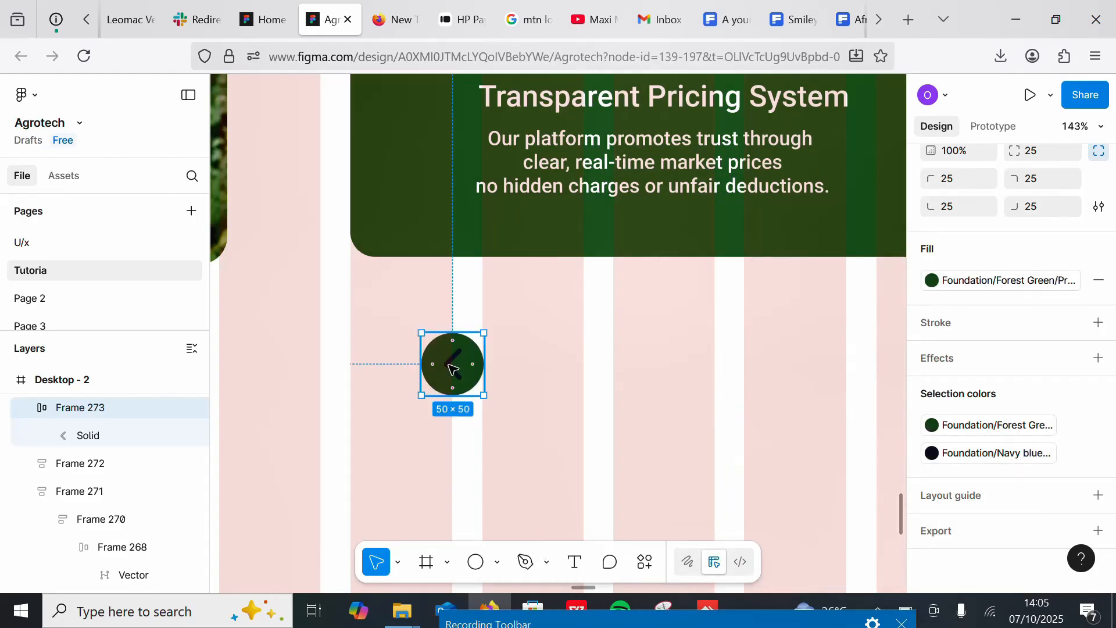
Step: Detach the chevron's navy fill style and make the chevron white
key(Return)
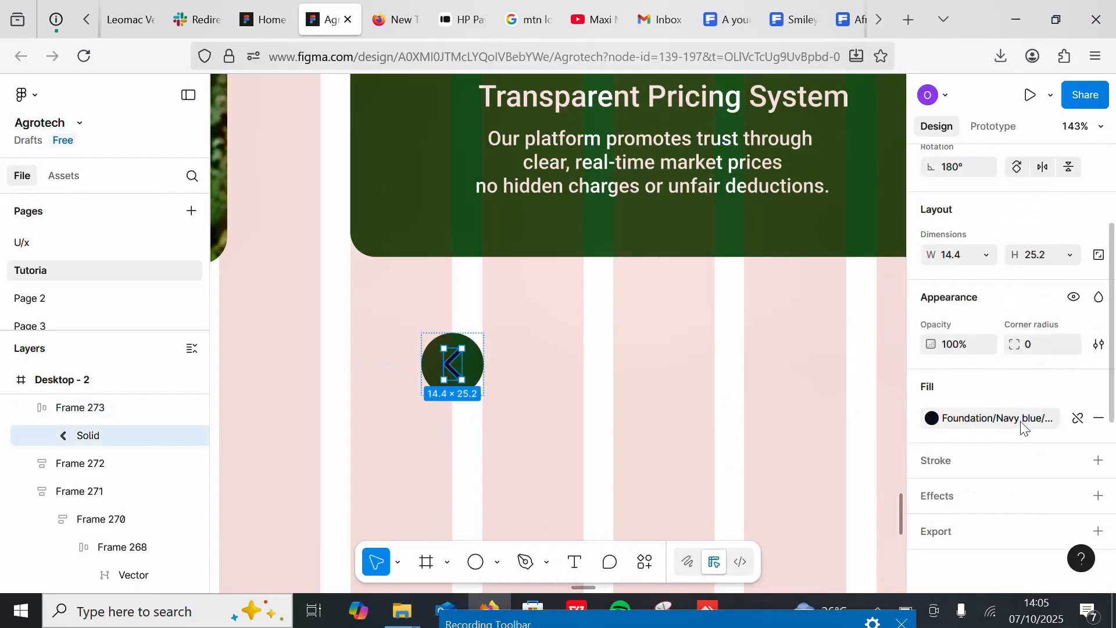
click(1079, 418)
click(931, 419)
drag(858, 415, 703, 250)
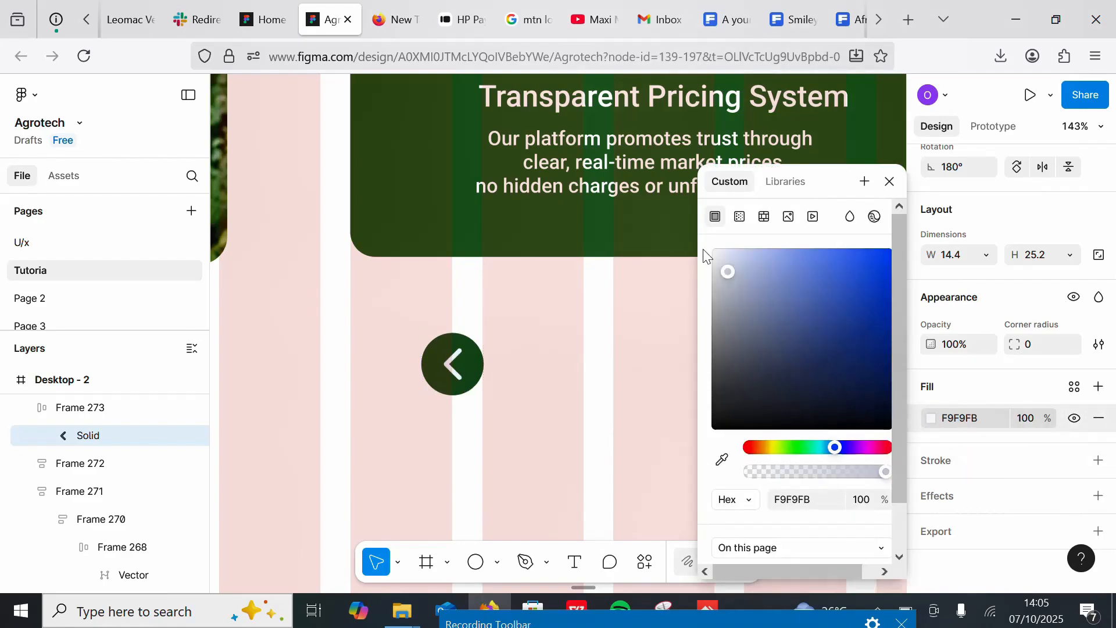
click(570, 318)
Step: Change the lower card's fill to the F200 Forest Green/Primary swatch
click(549, 234)
click(964, 311)
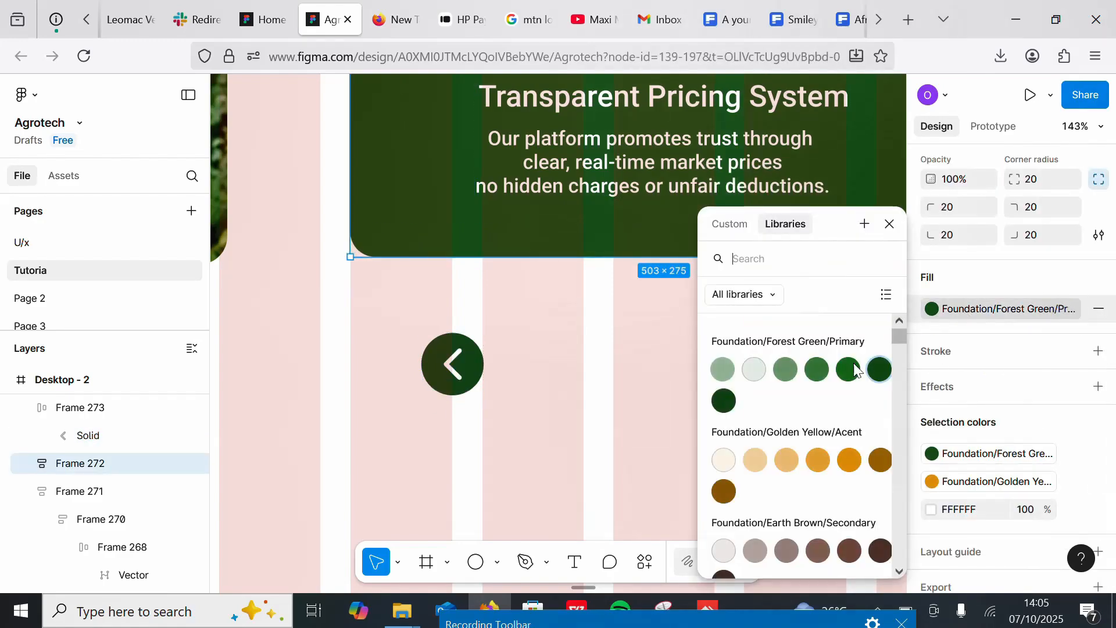
click(819, 367)
click(670, 344)
Step: Give both cards the same lighter Forest Green/Primary library fill
scroll(552, 345, down, 5)
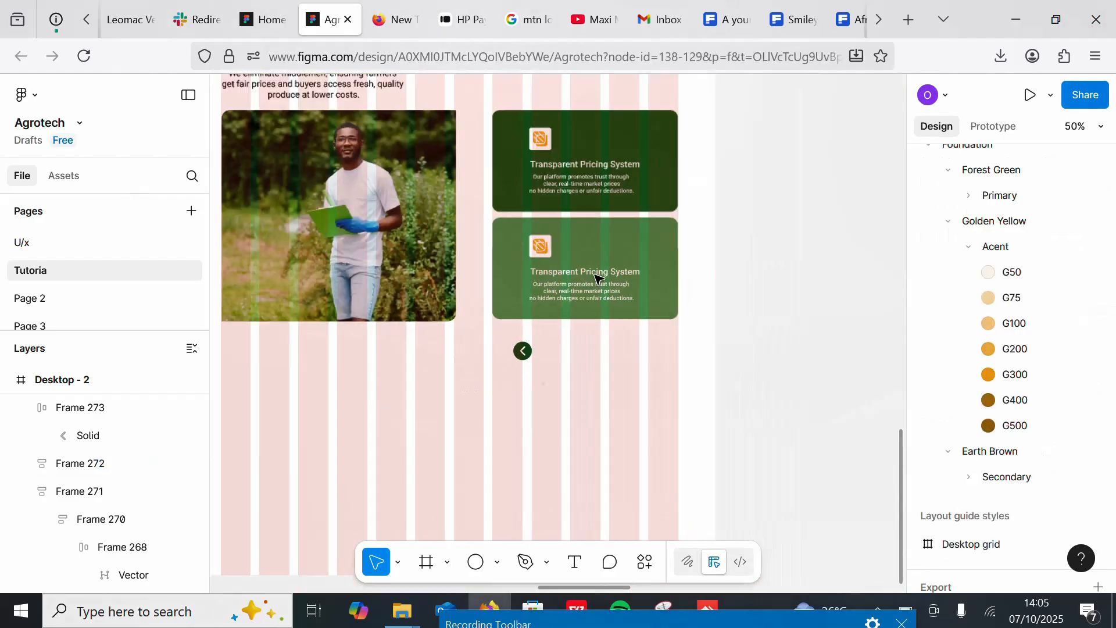
scroll(581, 314, down, 2)
click(640, 170)
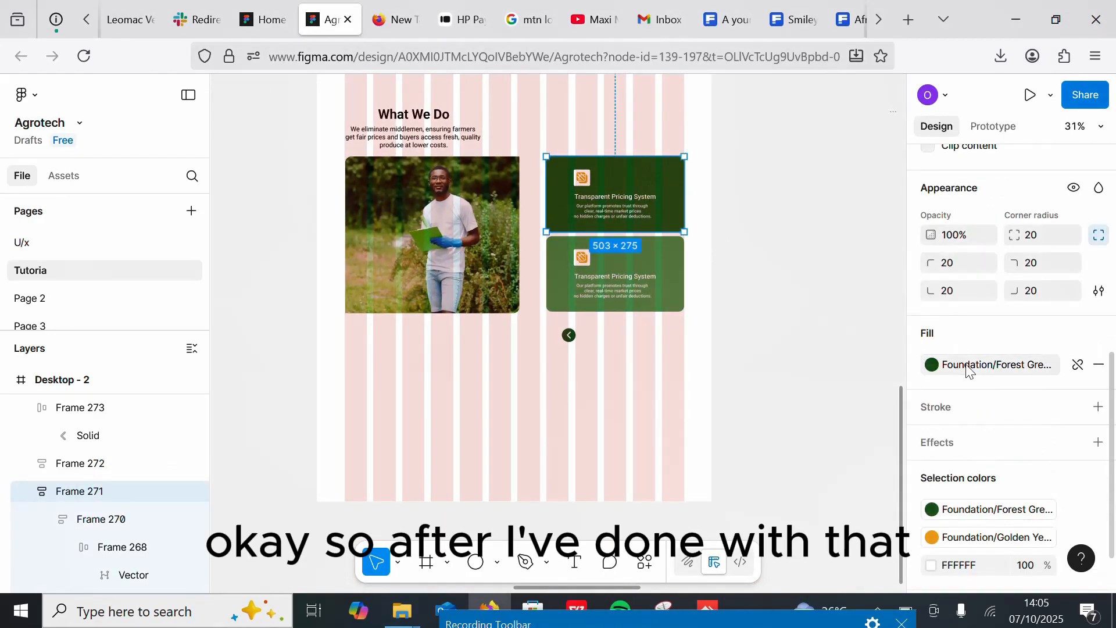
click(977, 367)
click(661, 267)
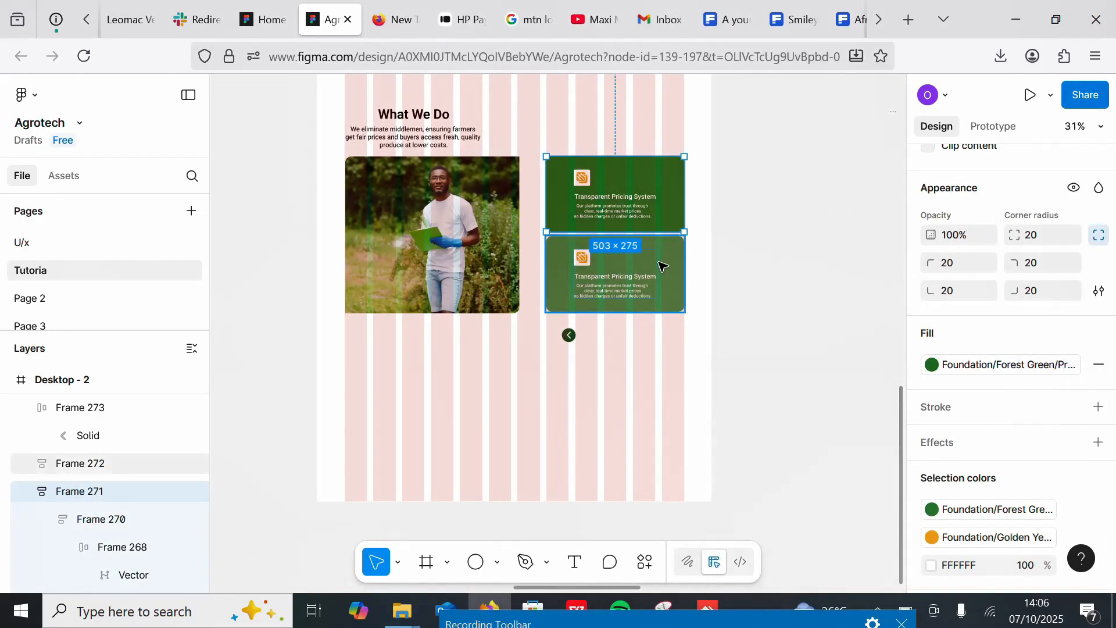
click(970, 366)
click(848, 371)
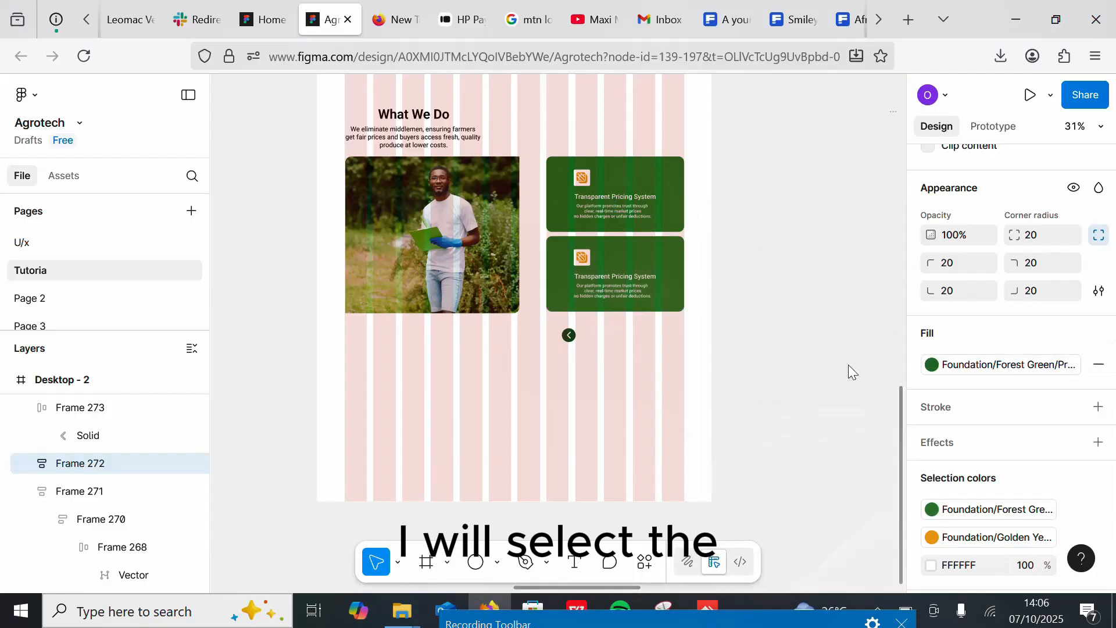
Step: Duplicate the navigation button and place the copy to its right
drag(572, 336, 592, 325)
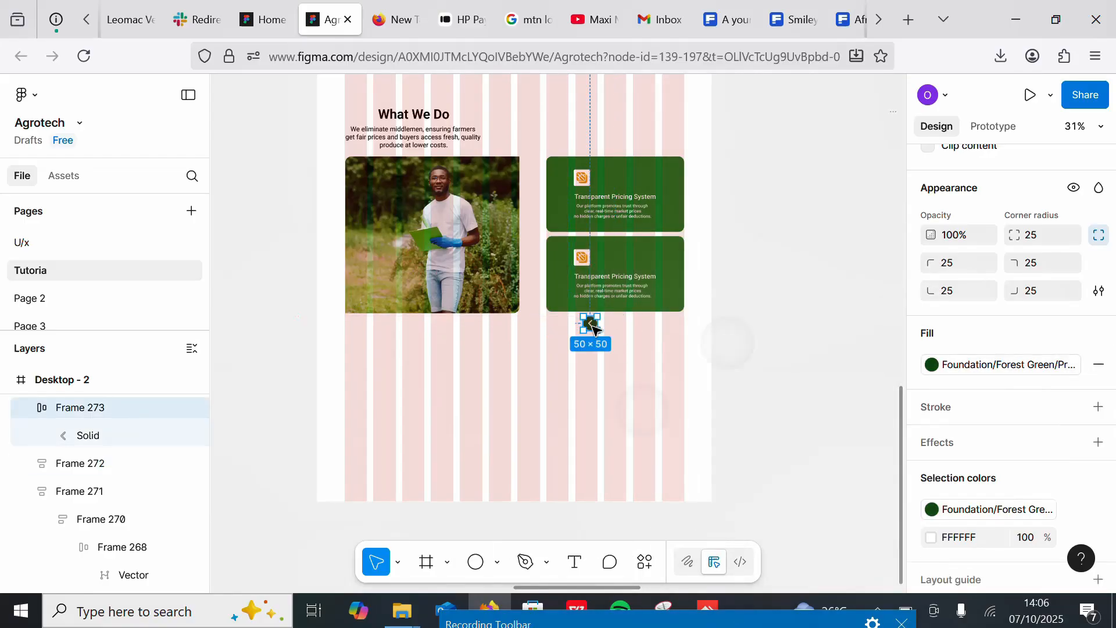
scroll(655, 463, up, 5)
key(ctrl+d)
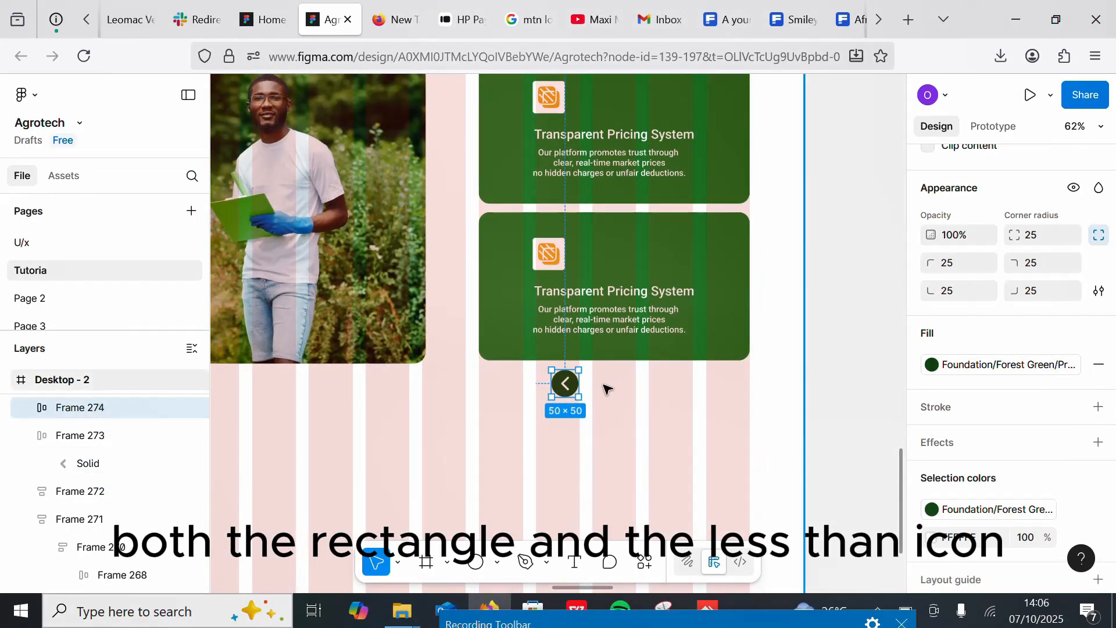
drag(568, 388, 611, 388)
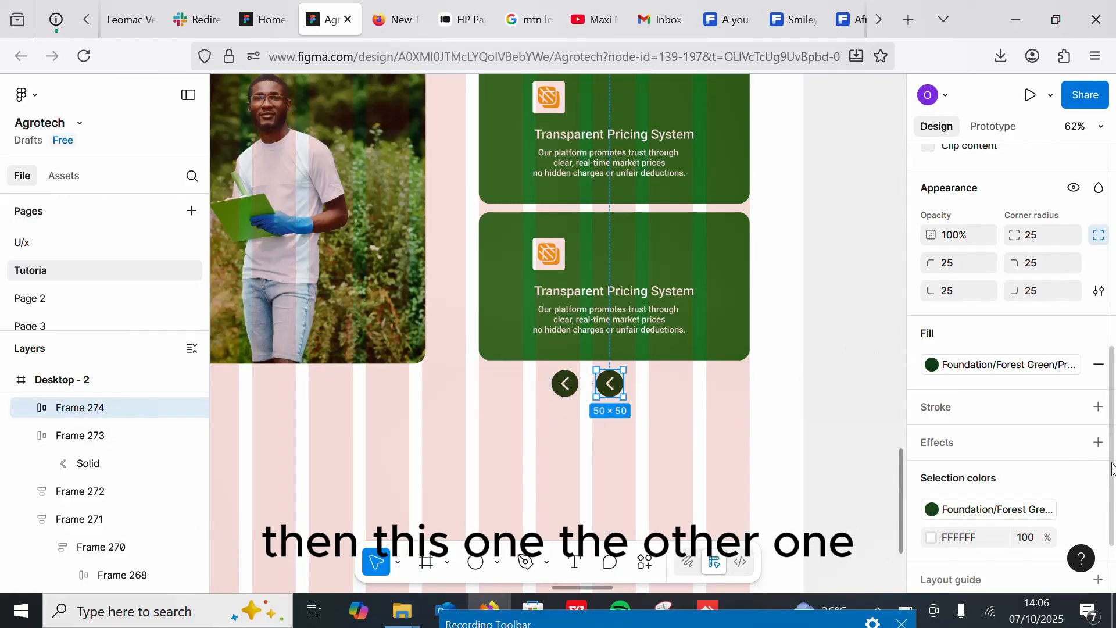
Step: Rotate the copied button to 180° so its arrow points right
scroll(936, 343, up, 8)
text(90)
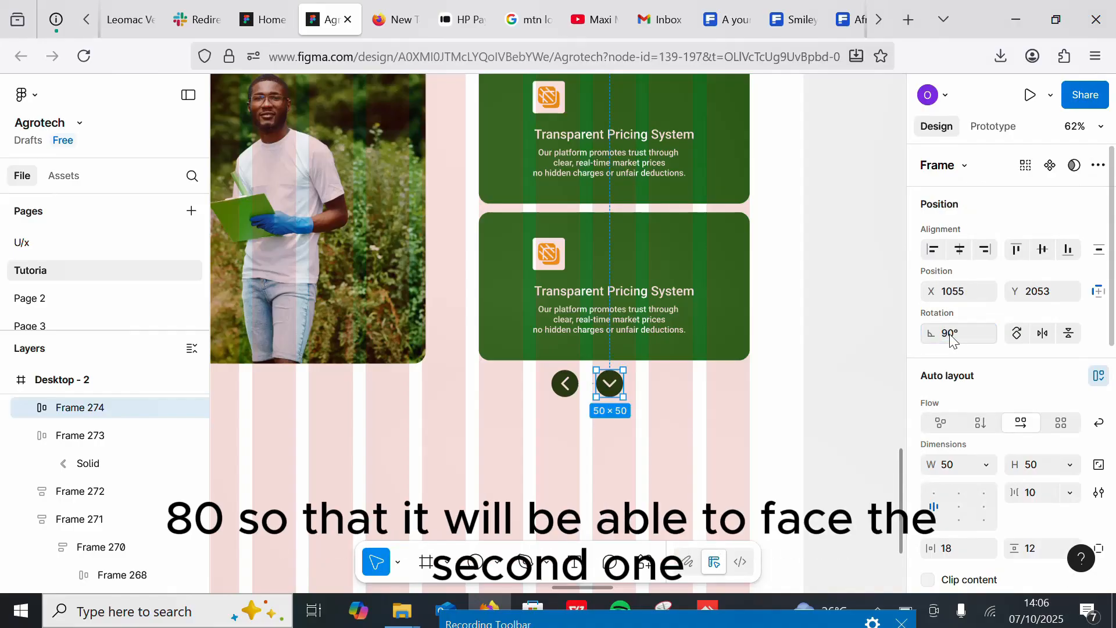
Step: Group both navigation buttons in a horizontal auto layout with 50 spacing
shift+click(565, 383)
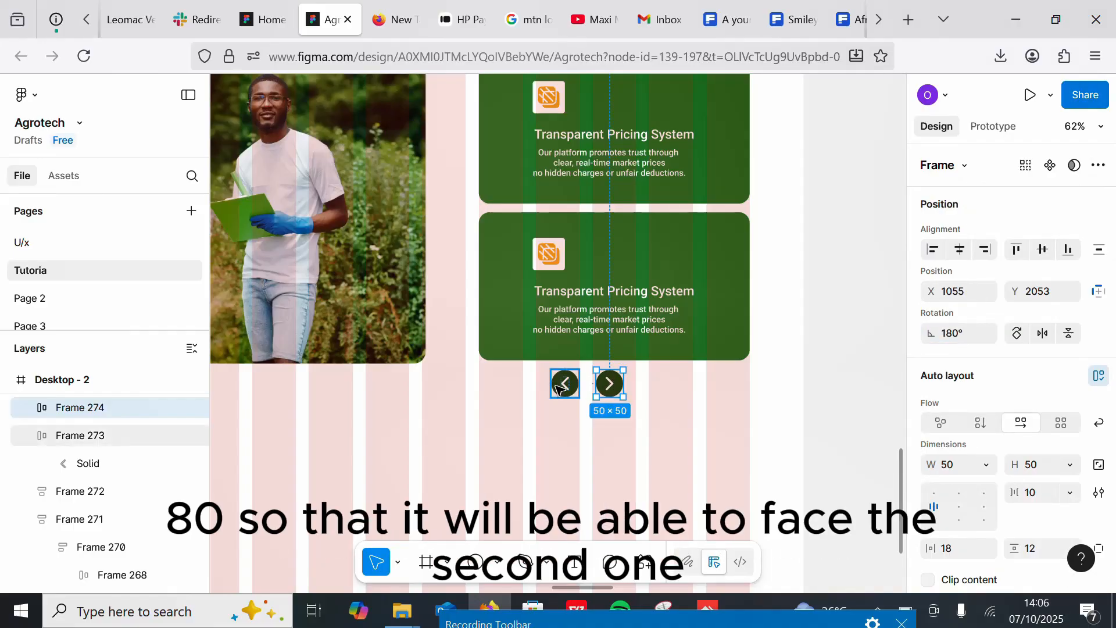
key(shift+a)
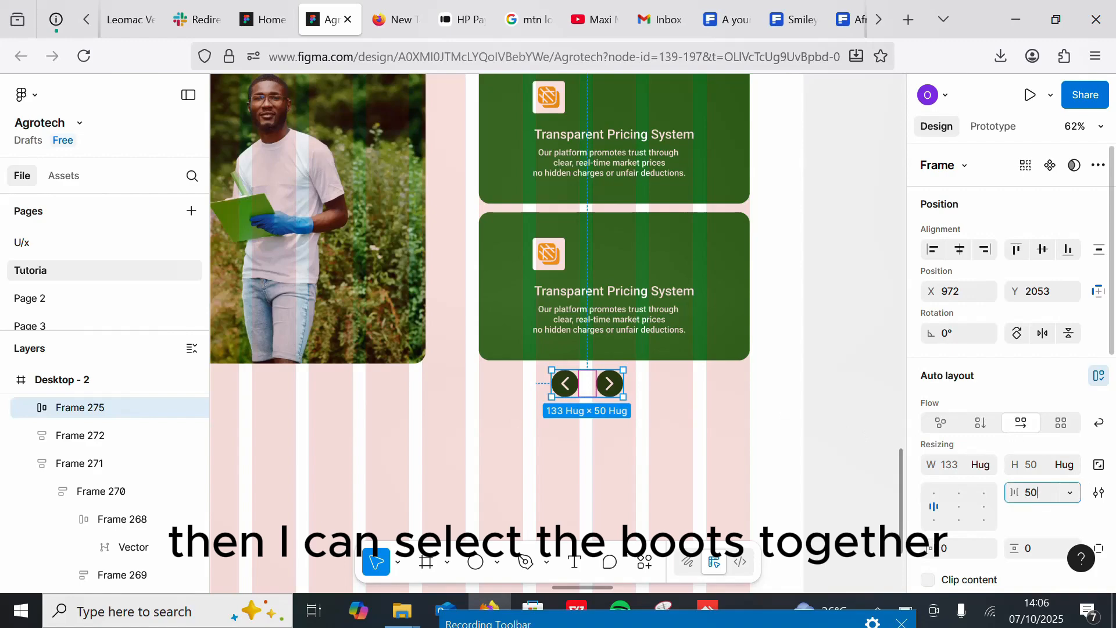
key(Return)
Step: Center the navigation button group beneath the cards
click(647, 398)
drag(568, 384, 610, 383)
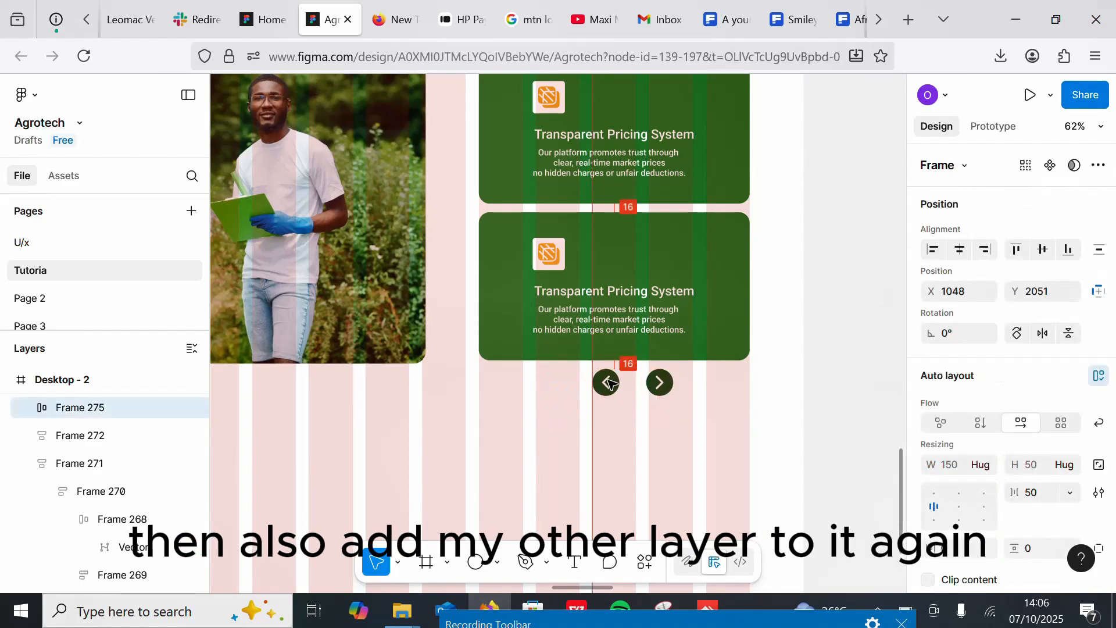
scroll(602, 384, down, 2)
Step: Select both cards and wrap them in a vertical auto layout
click(653, 363)
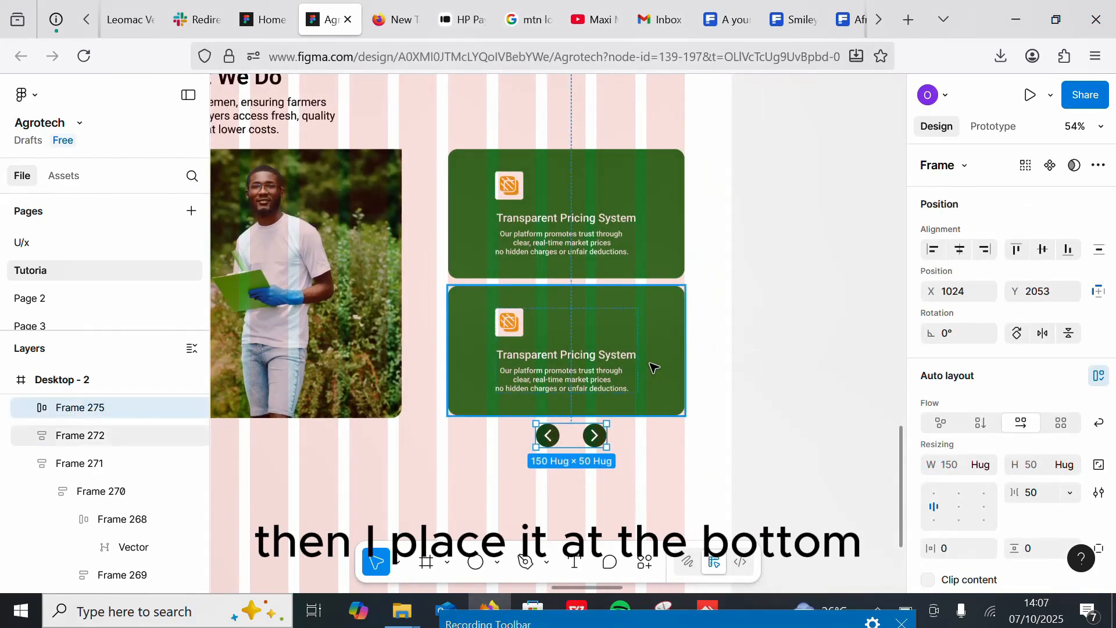
shift+click(639, 217)
click(552, 358)
click(552, 358)
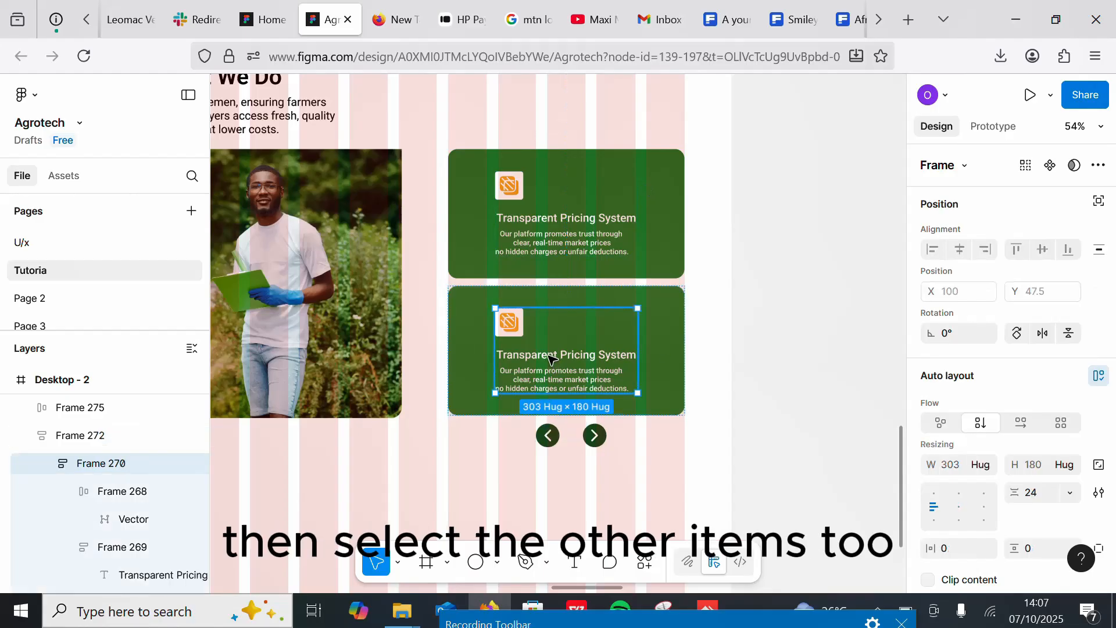
click(668, 339)
shift+click(653, 199)
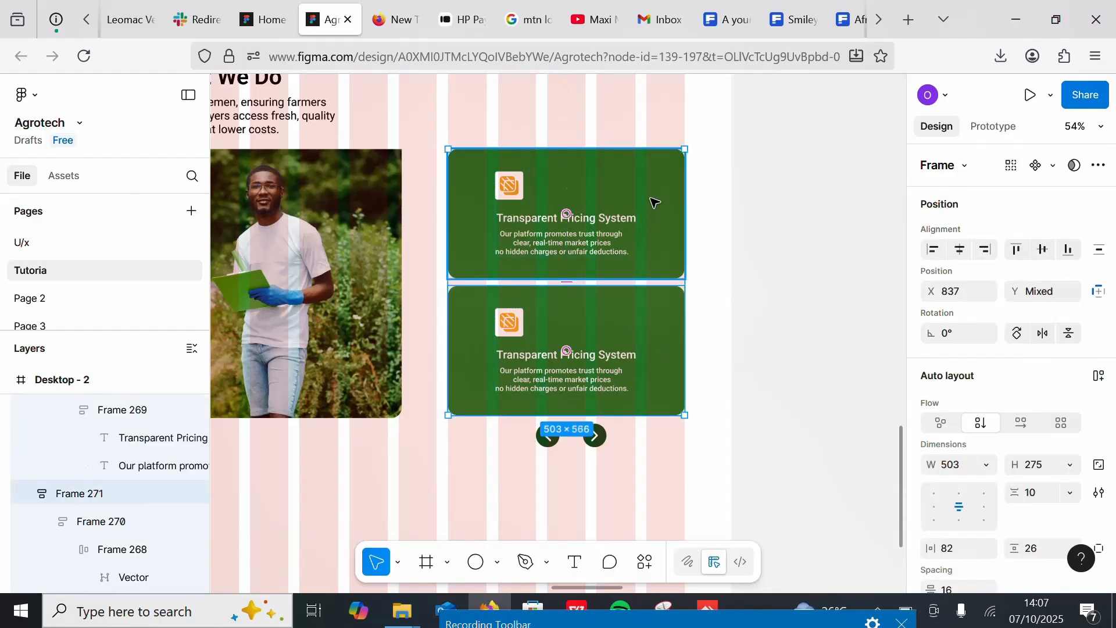
key(shift+a)
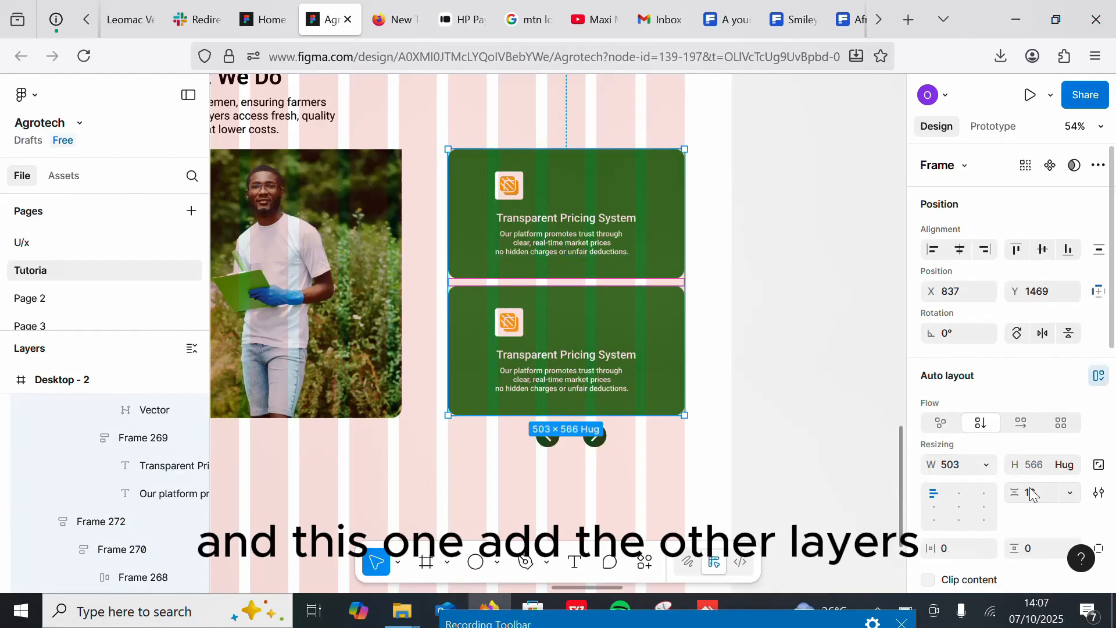
Step: Set the vertical spacing between the two stacked cards to 18
key(alt)
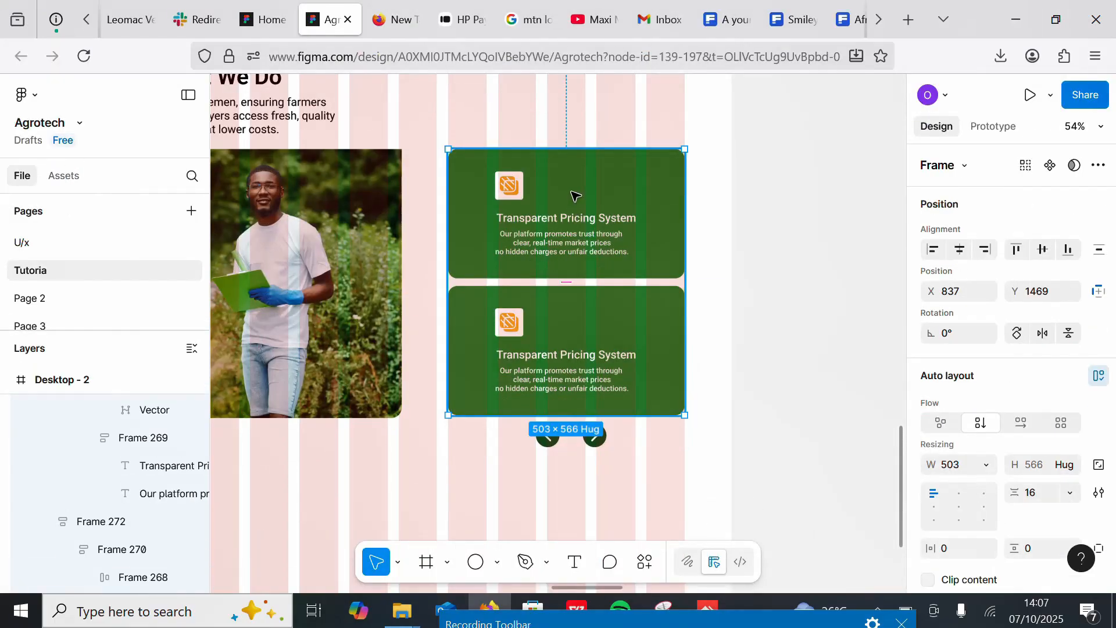
drag(574, 194, 573, 192)
key(alt)
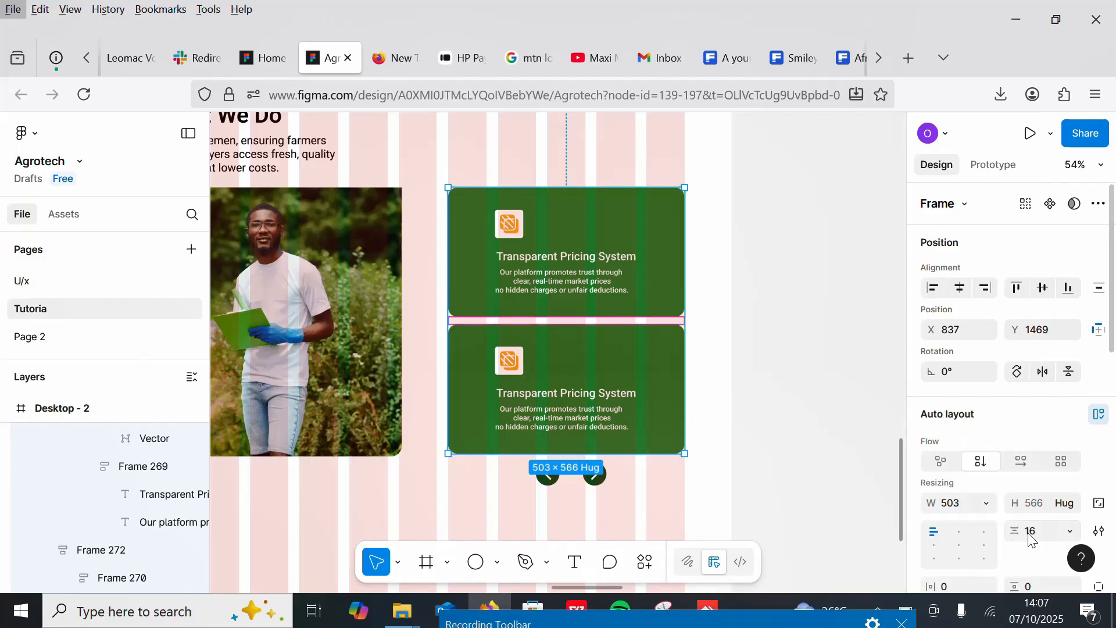
click(1026, 493)
text(18)
key(Return)
Step: Wrap the card stack and navigation buttons in a vertical auto layout and set its spacing to 15
scroll(580, 426, down, 2)
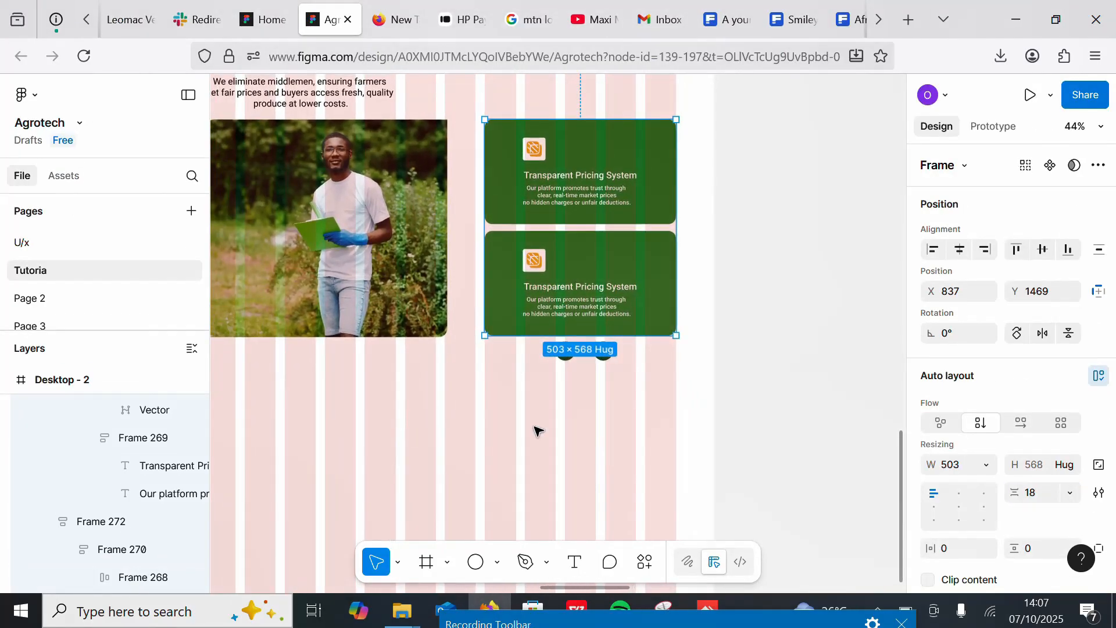
click(572, 361)
shift+click(595, 319)
key(shift+a)
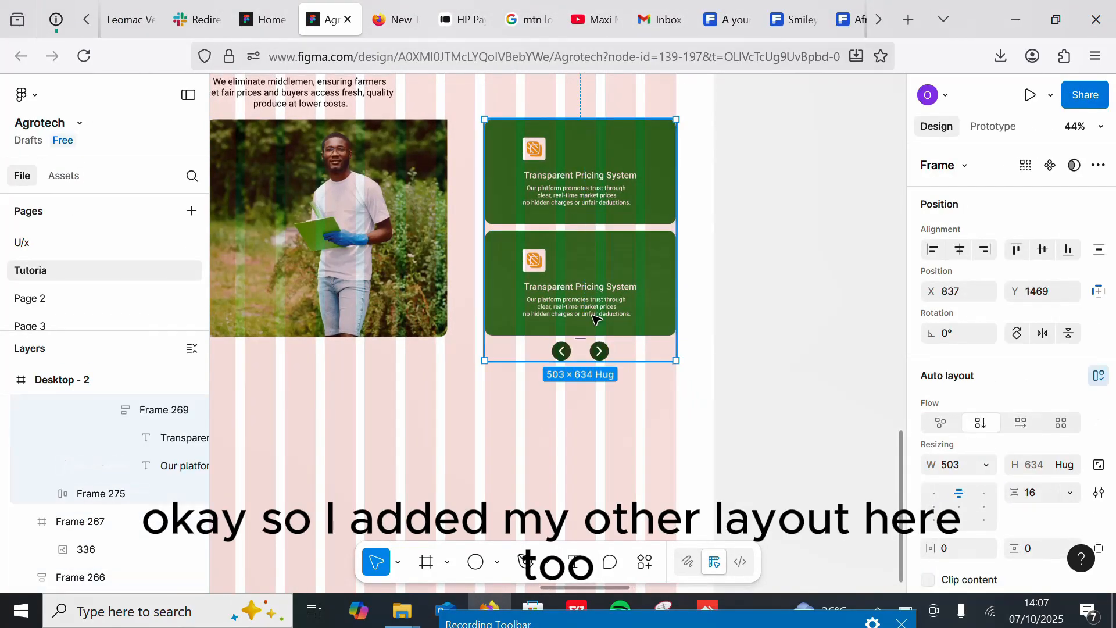
click(1032, 493)
key(Down)
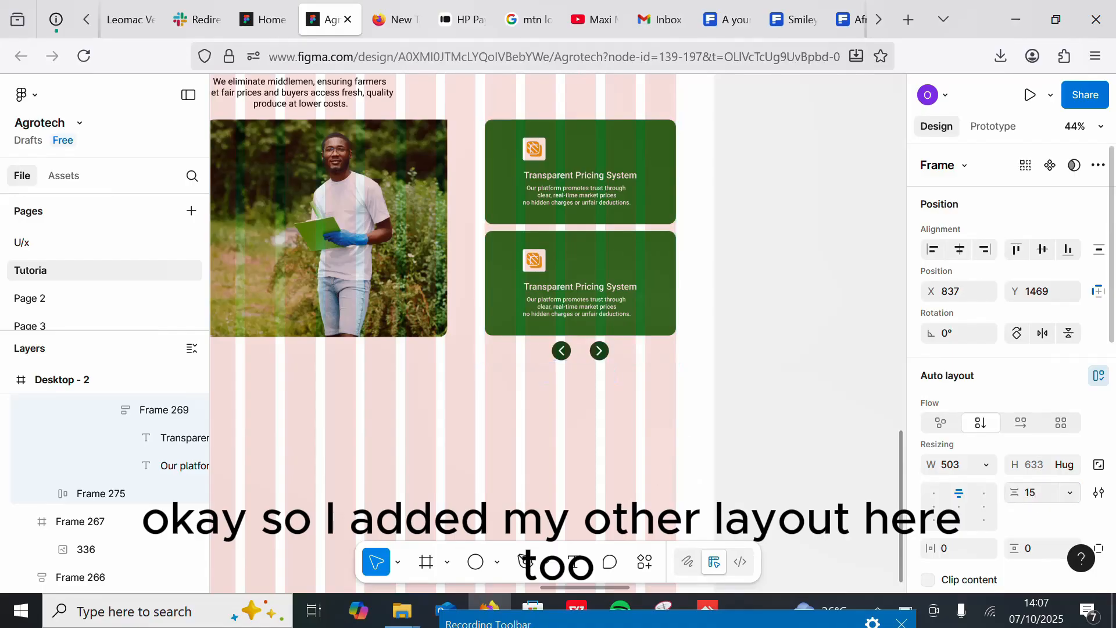
Step: Select the card-and-button group and nudge it slightly left beside the photo
click(423, 406)
scroll(609, 417, down, 5)
scroll(608, 418, up, 4)
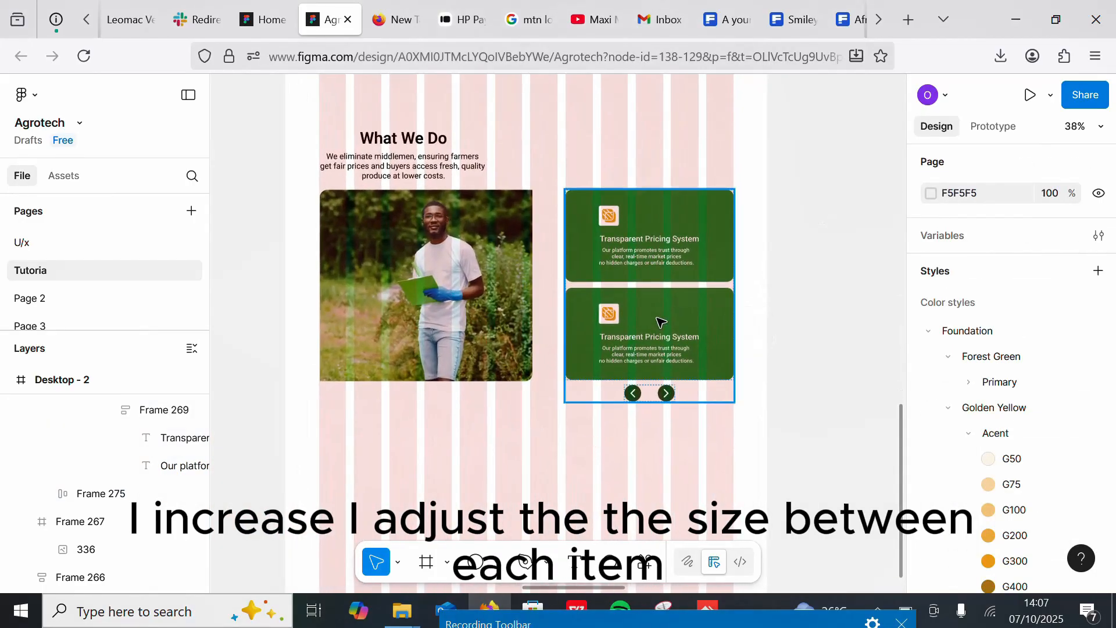
click(660, 290)
drag(663, 244, 661, 292)
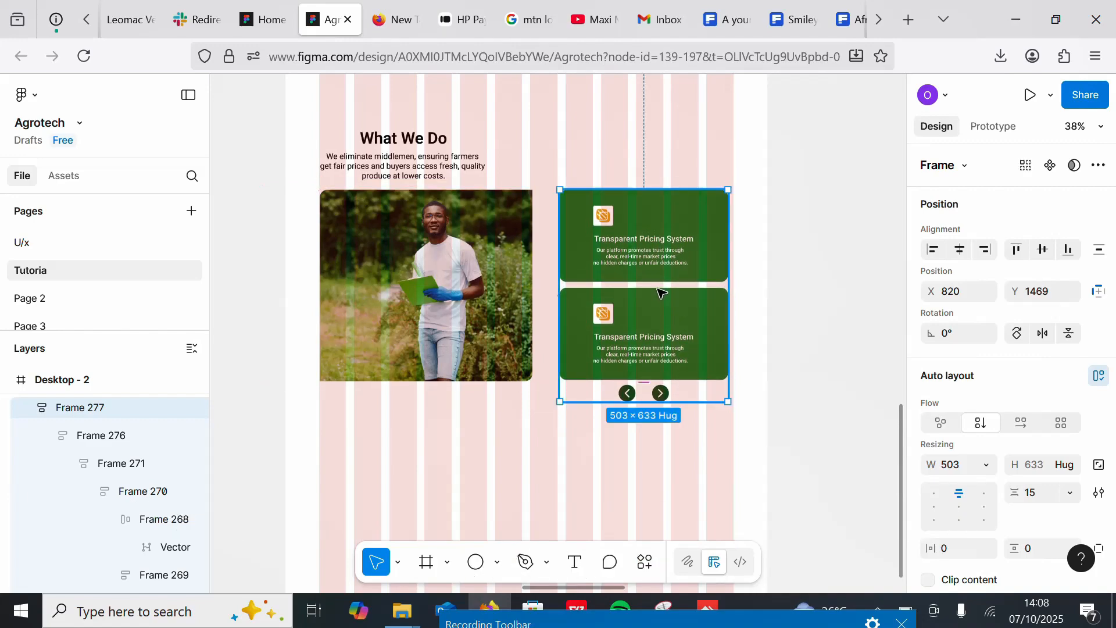
Step: Wrap the What We Do heading block and photo in a vertical auto layout with 20 spacing, centered horizontally
click(460, 253)
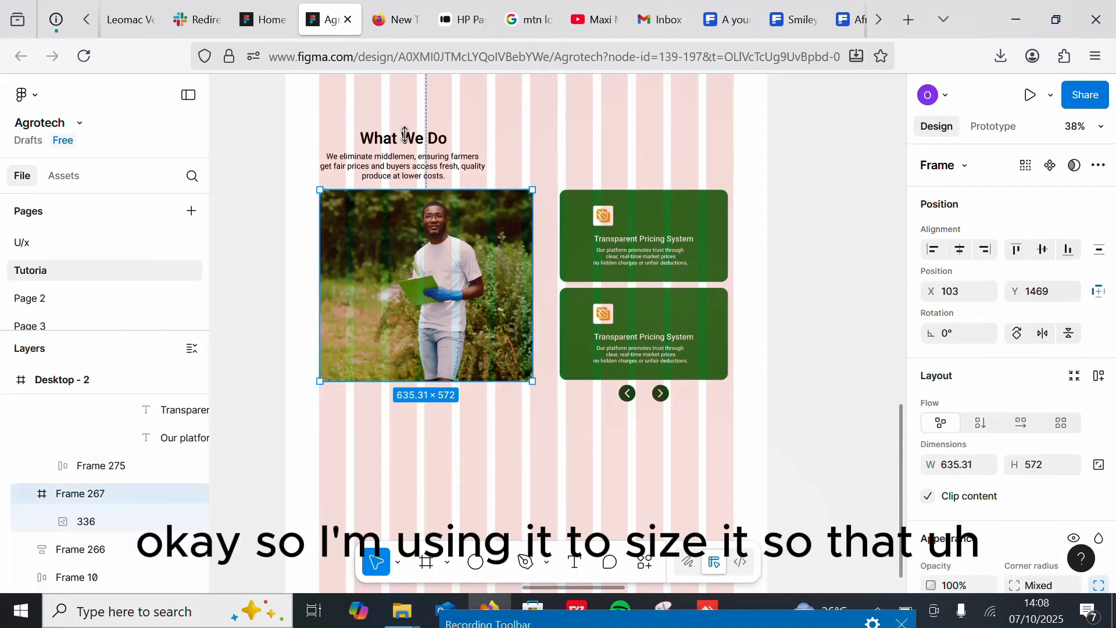
shift+click(403, 157)
key(shift+a)
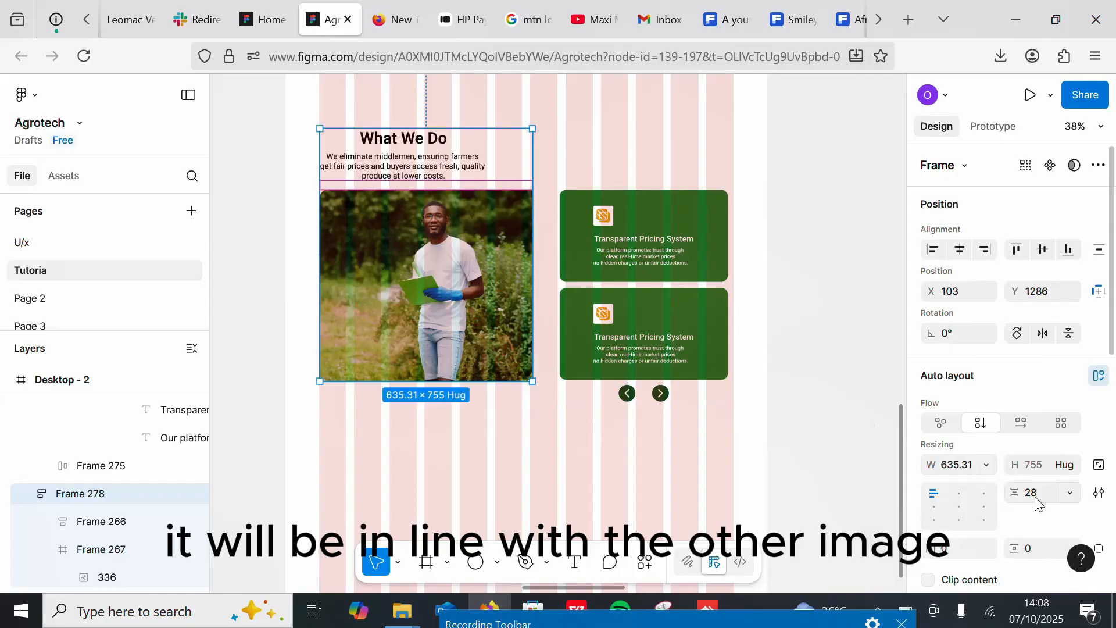
click(1031, 494)
text(20)
key(Return)
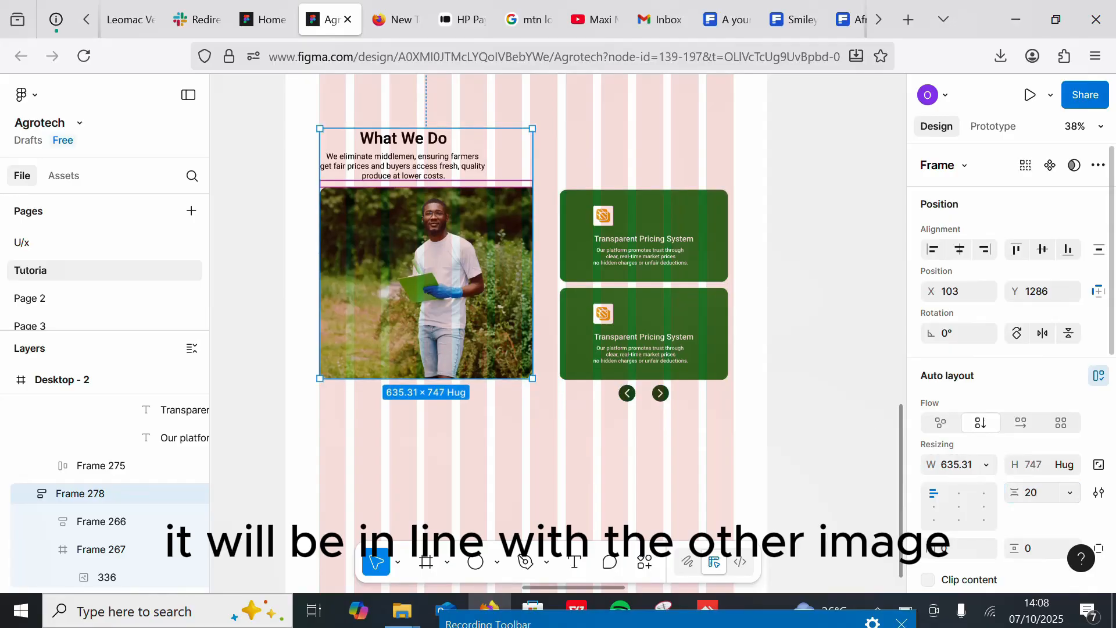
click(964, 514)
Step: Move the card group off the page and draw a frame about 1415 × 801 around the heading and photo
click(515, 427)
click(630, 308)
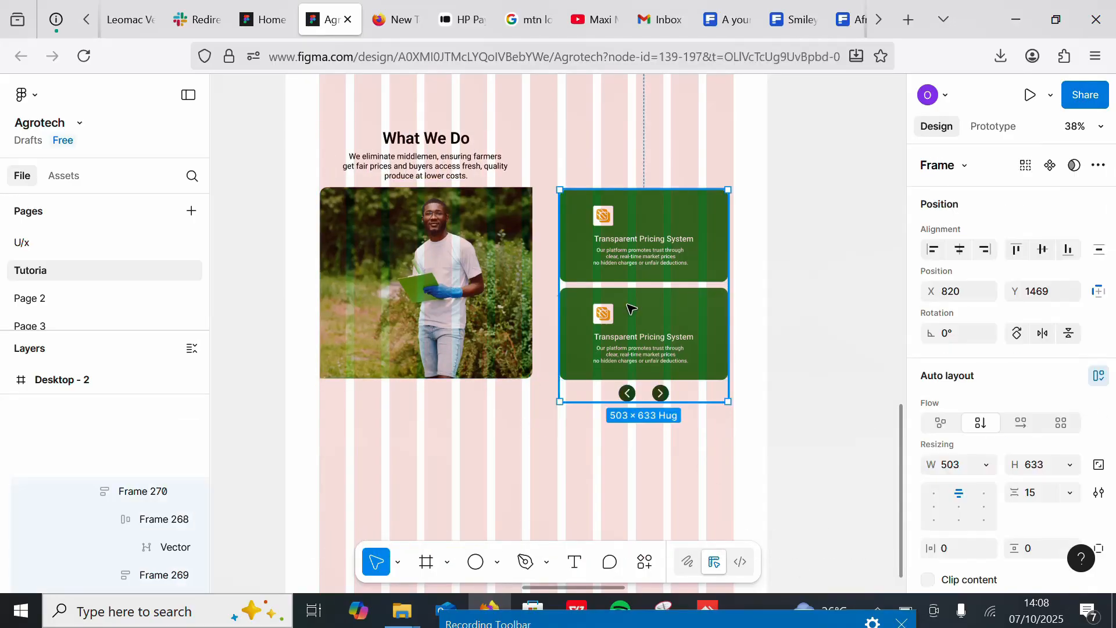
scroll(558, 422, down, 4)
drag(575, 283, 764, 254)
click(426, 564)
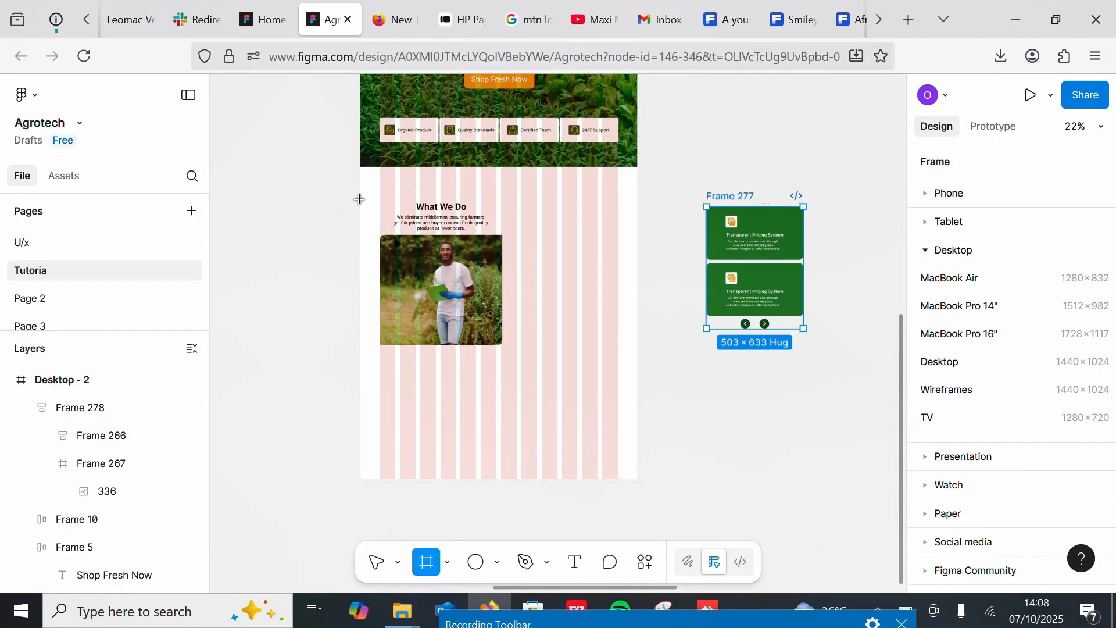
drag(359, 199, 638, 356)
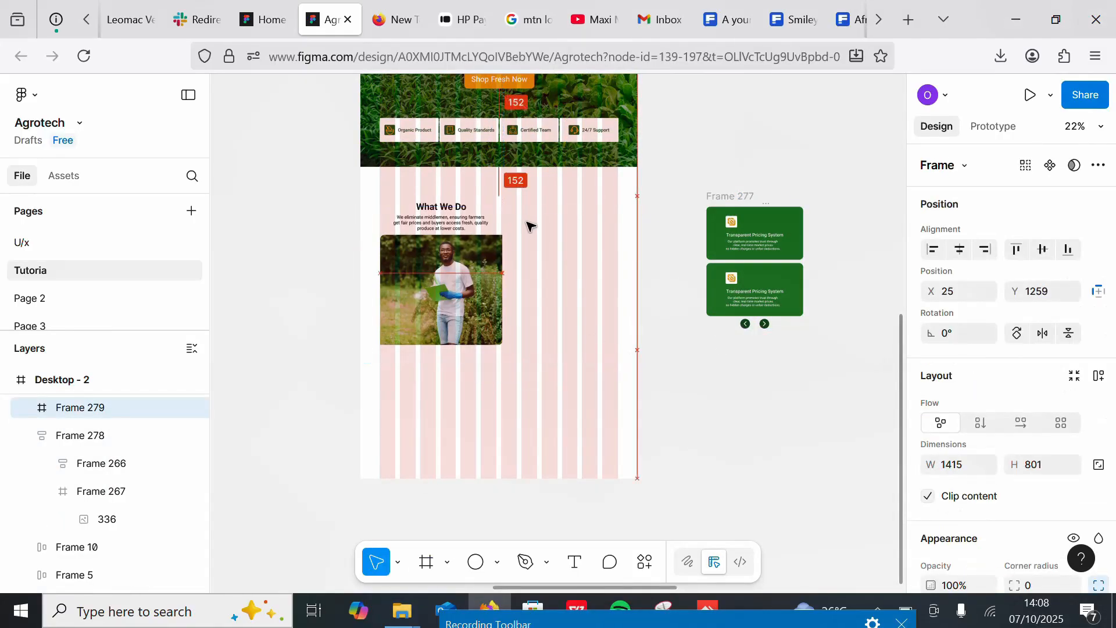
Step: Move the card group into the new frame beside the photo and extend the frame's height to about 875
drag(755, 268, 562, 268)
key(ctrl+z)
drag(730, 195, 543, 219)
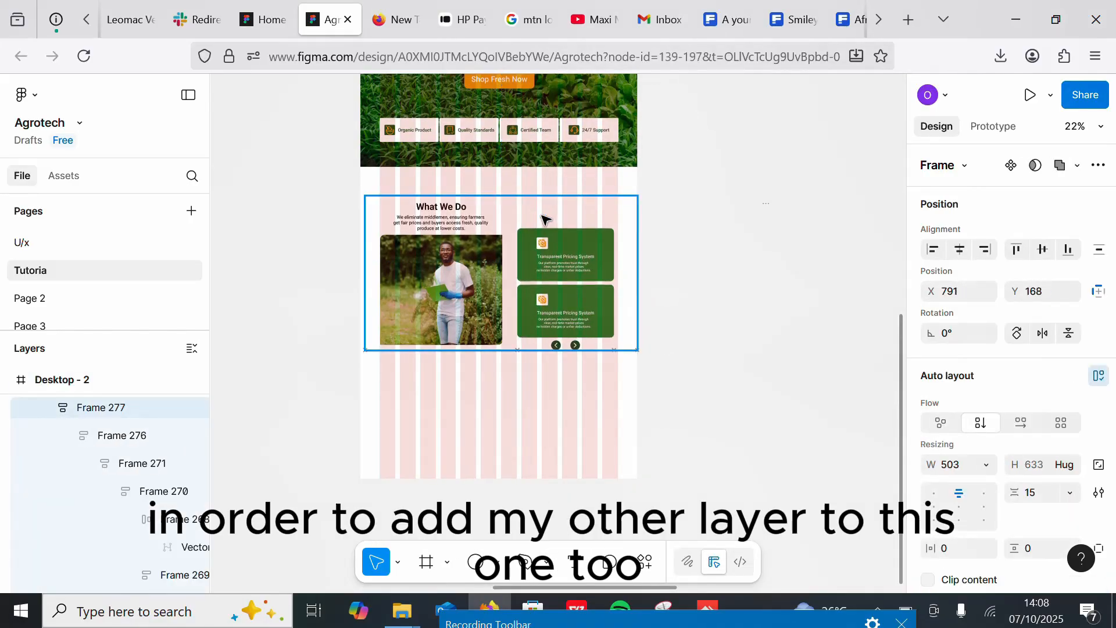
click(486, 351)
drag(486, 352, 486, 365)
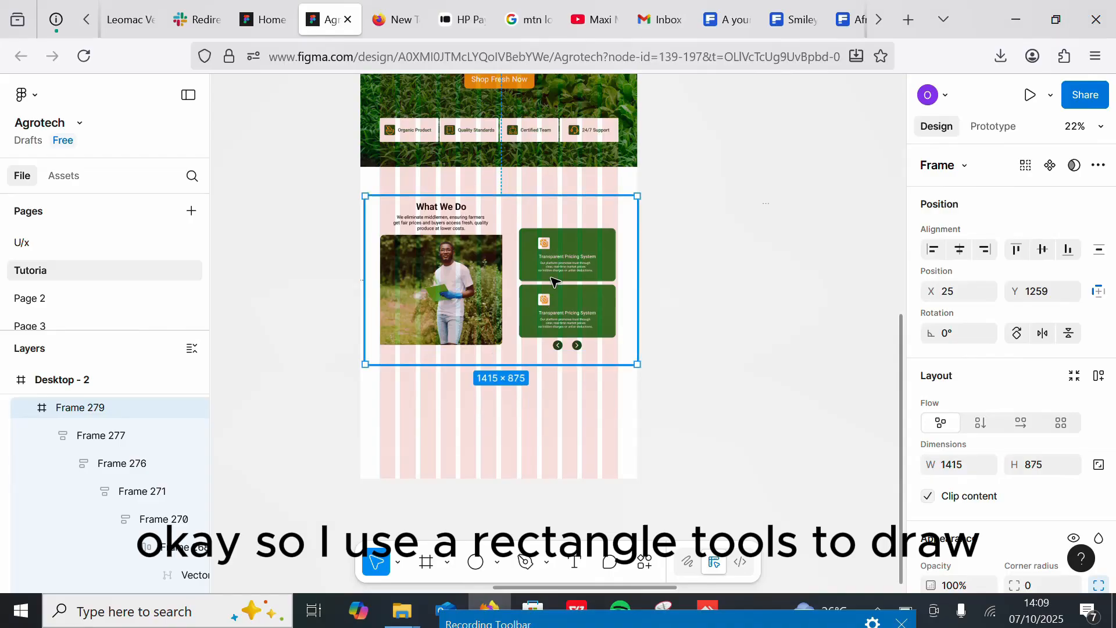
Step: Reposition the card group inside the frame so it lines up with the photo
click(553, 273)
drag(549, 274, 546, 279)
scroll(543, 429, up, 5)
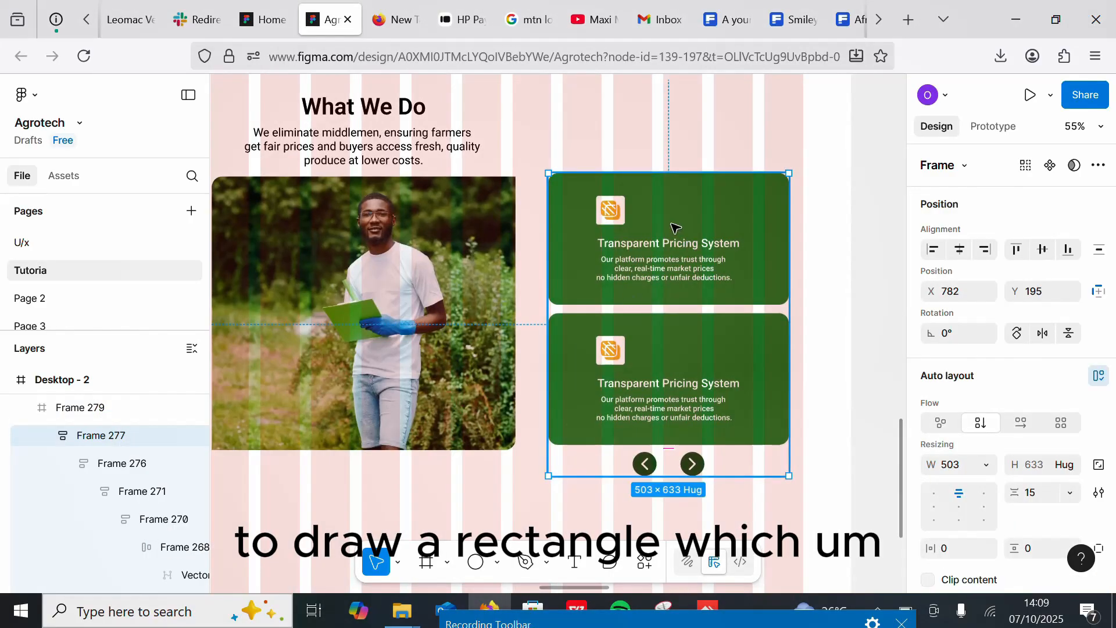
drag(673, 230, 690, 226)
scroll(690, 227, down, 5)
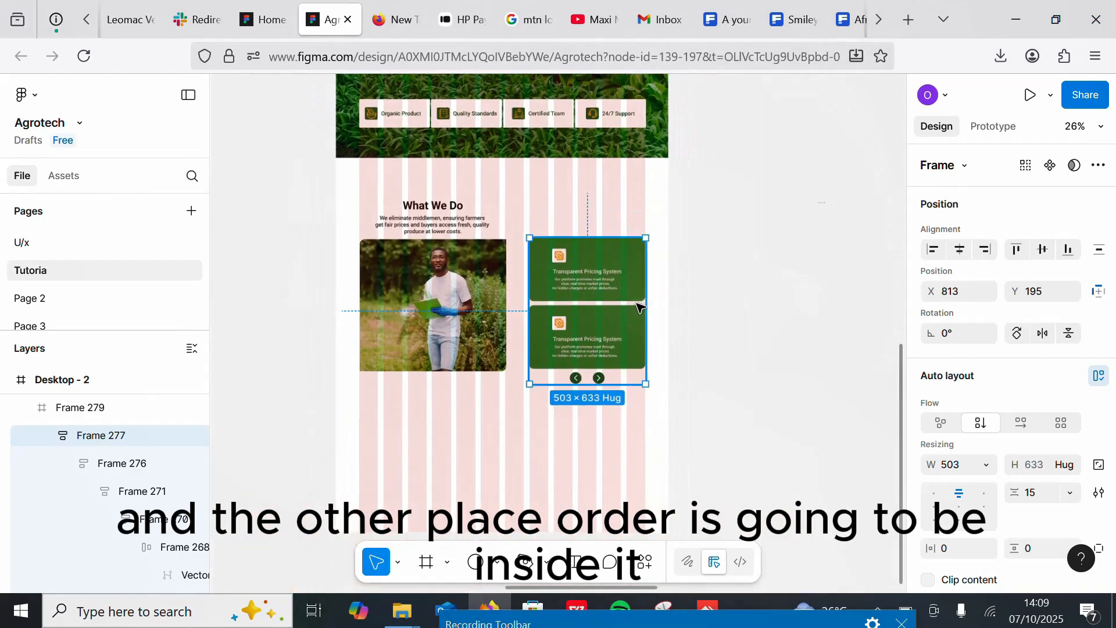
click(769, 300)
click(578, 283)
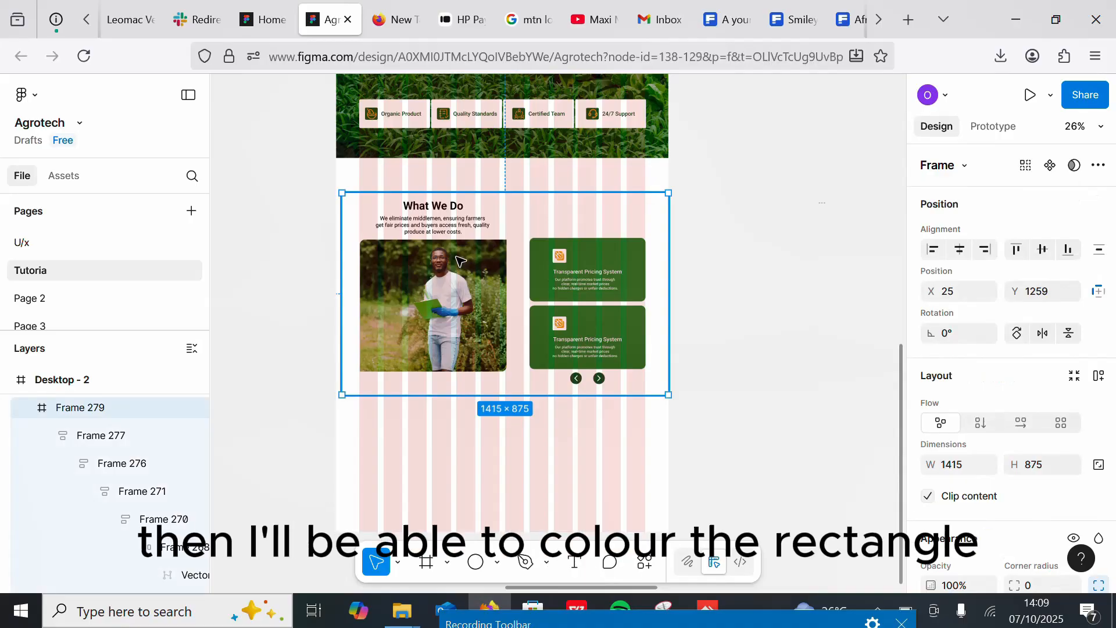
key(Escape)
drag(502, 207, 513, 306)
key(ctrl+z)
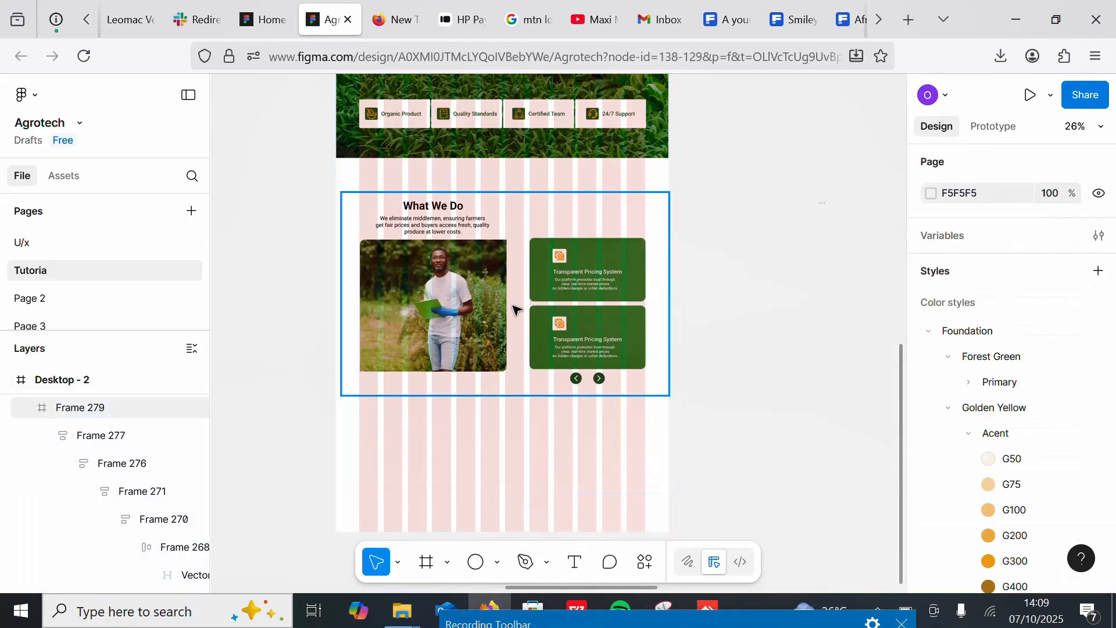
mouse_move(358, 222)
mouse_down()
mouse_move(460, 325)
mouse_move(355, 208)
mouse_up()
key(ctrl+z)
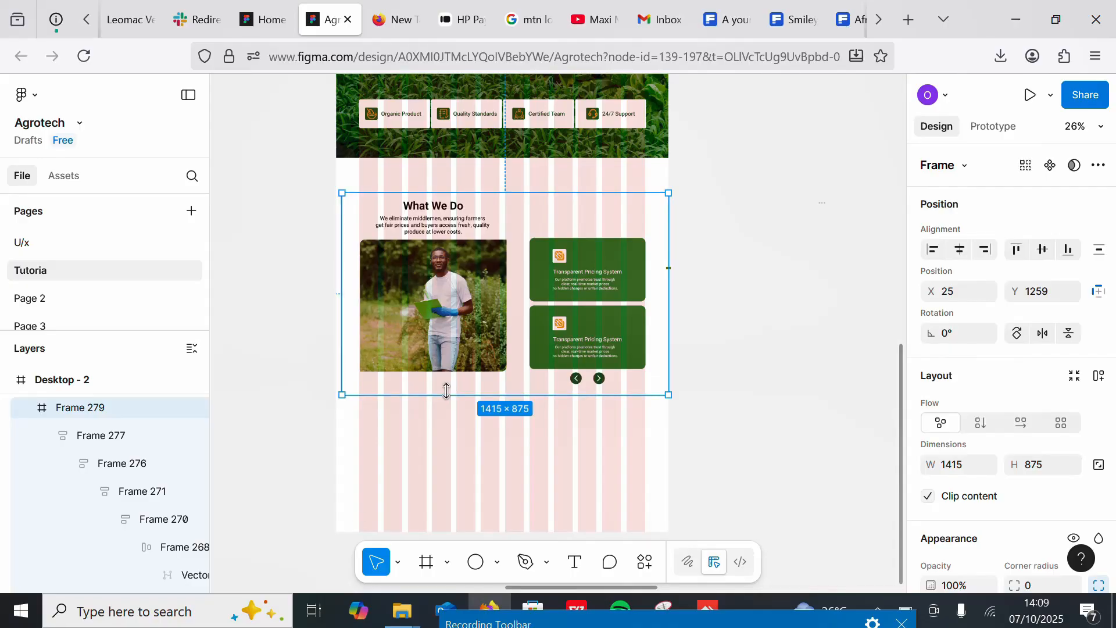
Step: Send the heading-and-photo group to the back
right_click(356, 219)
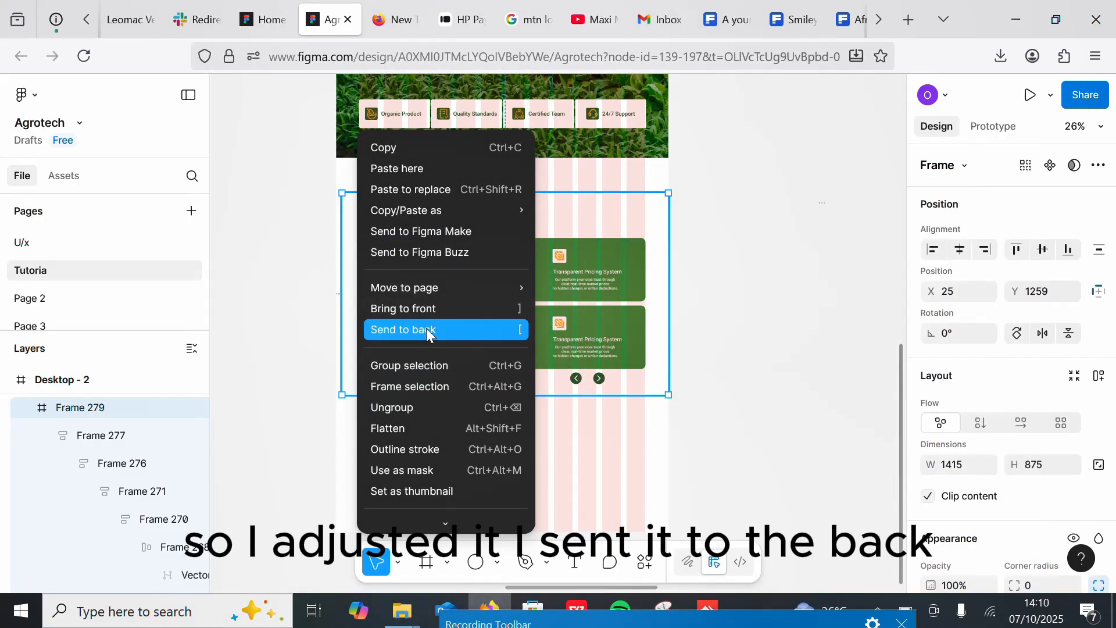
click(426, 329)
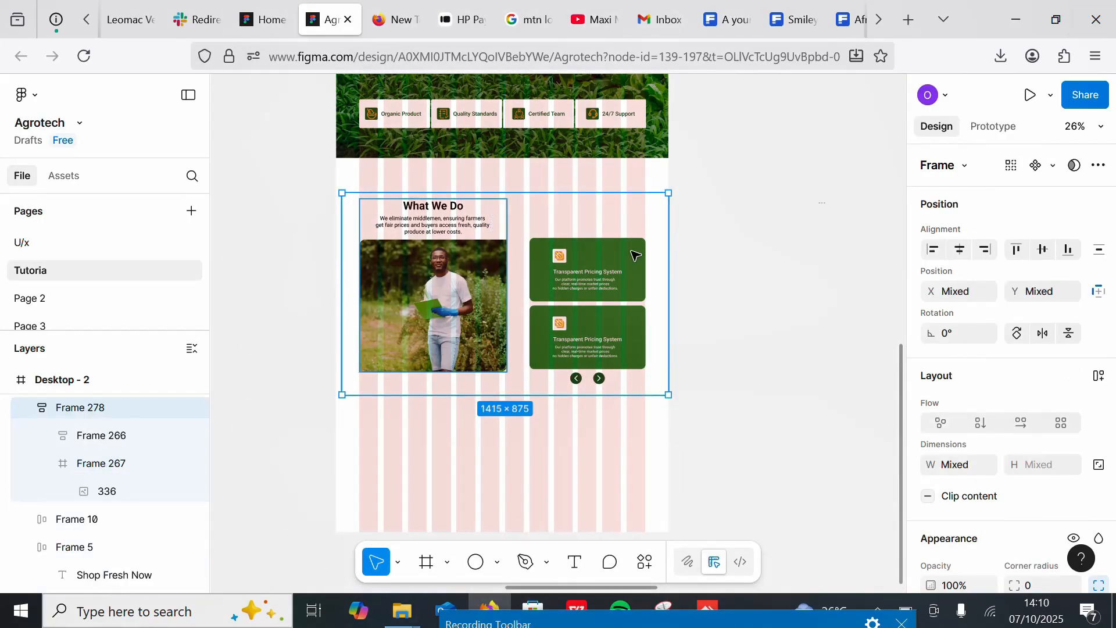
key(Return)
Step: Select the section frame and apply a horizontal auto layout to the photo column and card column
shift+click(500, 208)
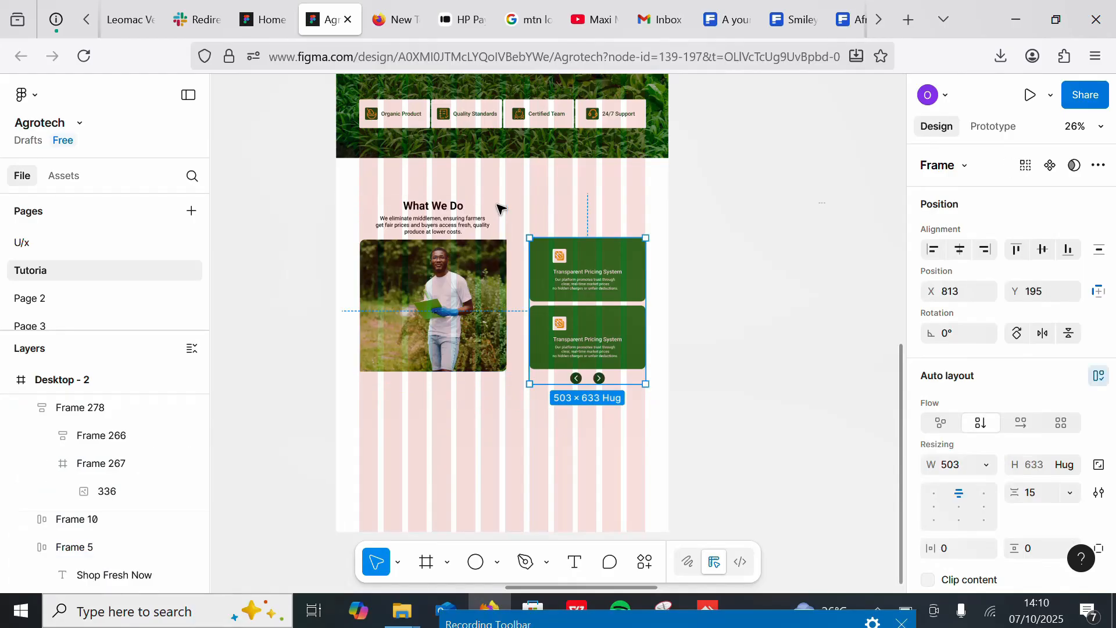
shift+click(562, 199)
shift+click(489, 261)
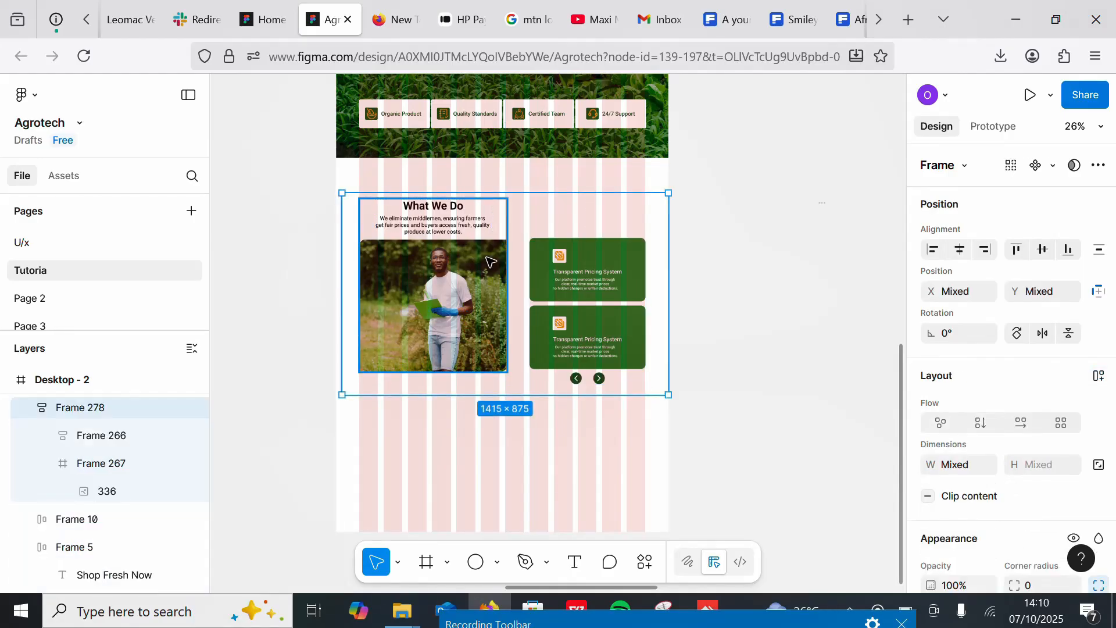
key(shift+a)
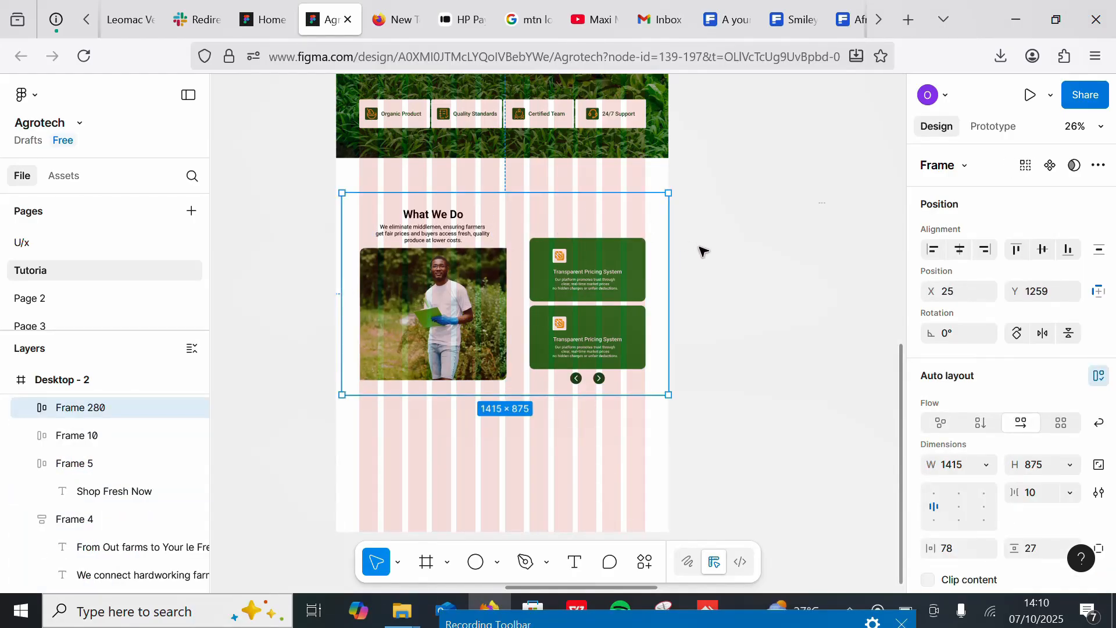
Step: Set the section's auto layout alignment to left-middle
click(768, 372)
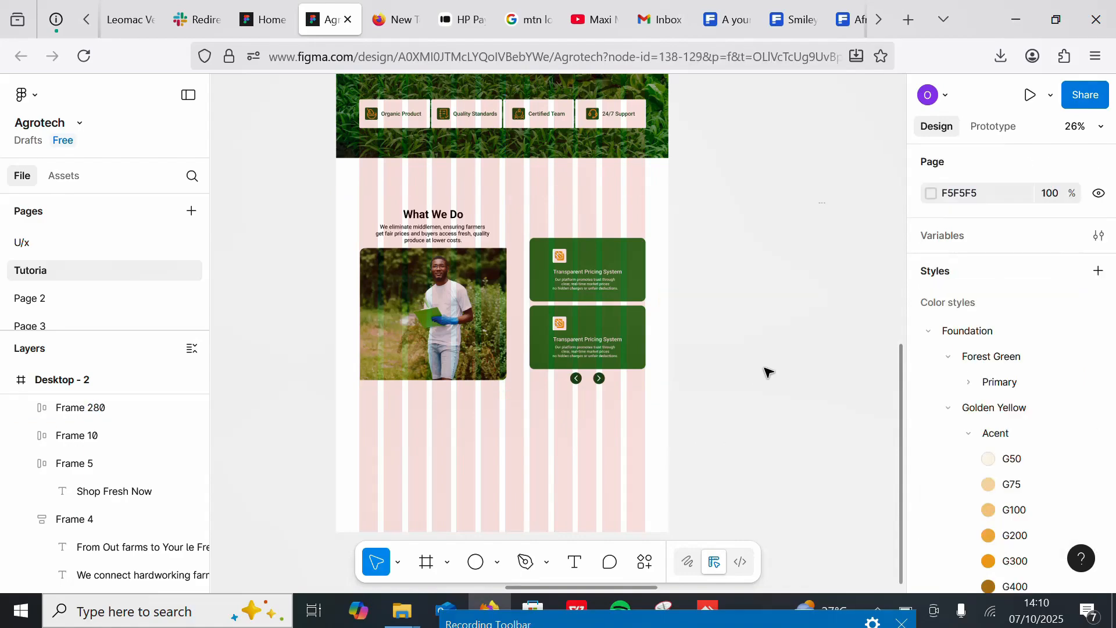
scroll(610, 486, up, 5)
scroll(613, 456, down, 3)
scroll(607, 460, up, 2)
scroll(606, 460, down, 3)
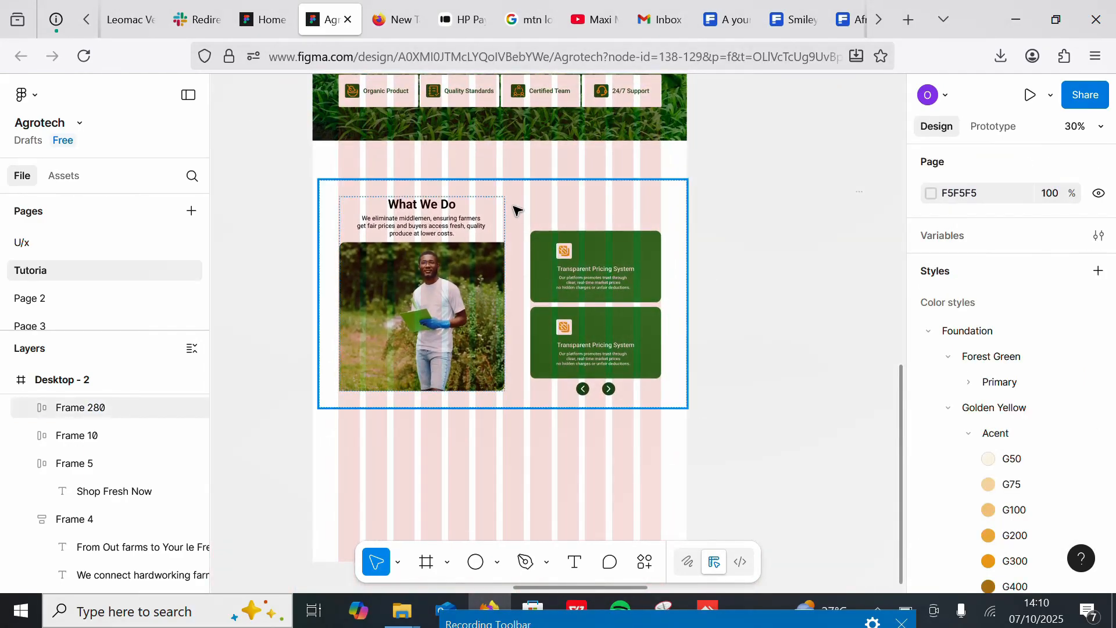
click(514, 207)
click(960, 509)
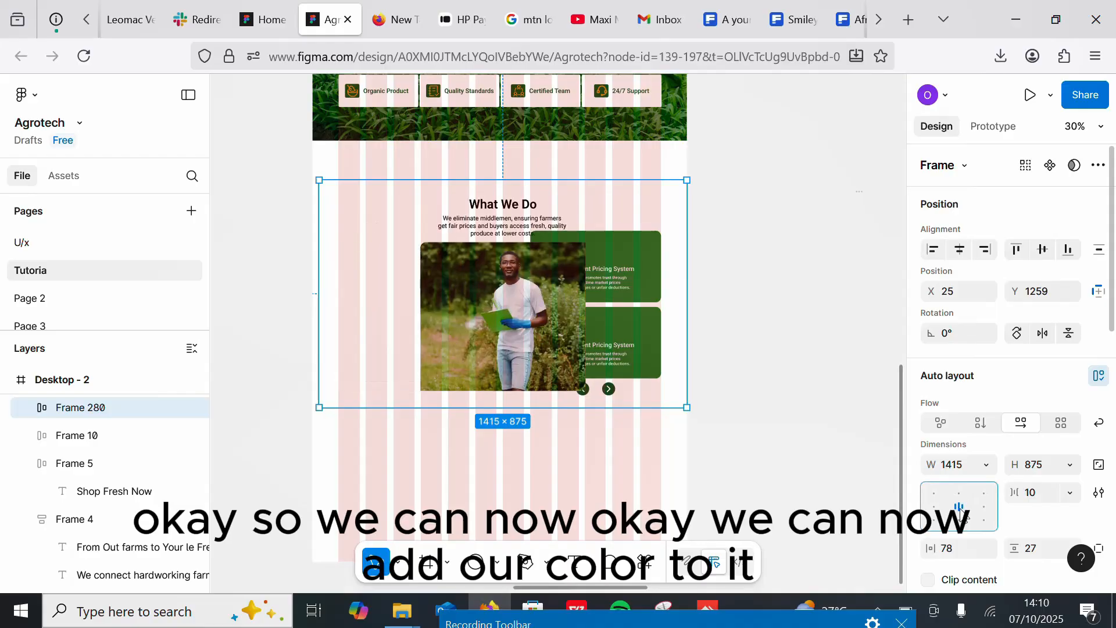
click(936, 508)
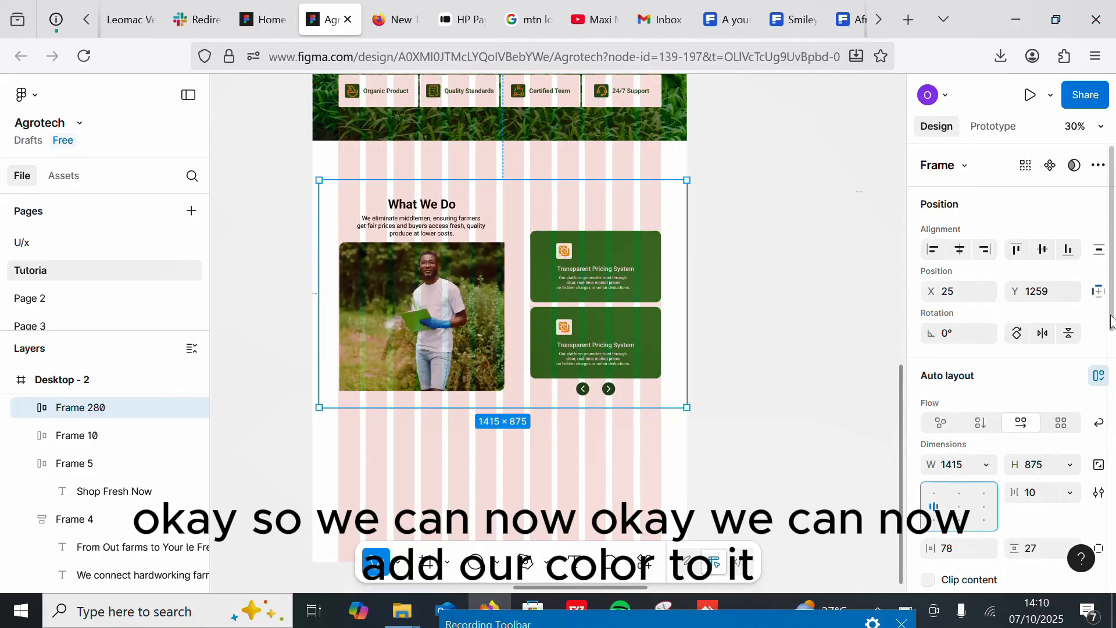
scroll(1107, 320, down, 5)
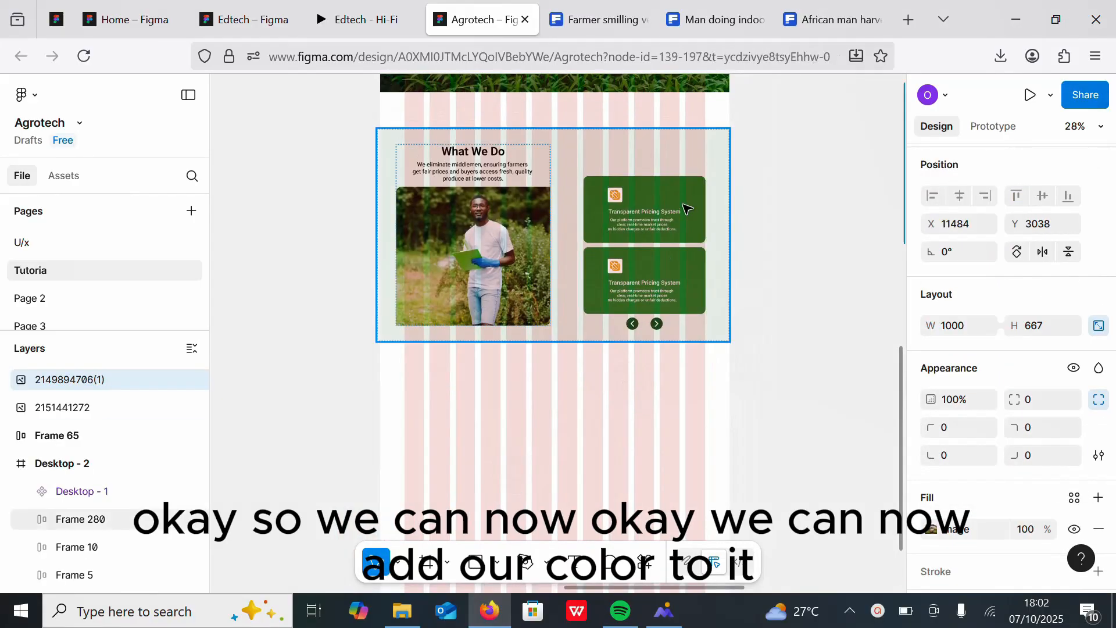
click(687, 208)
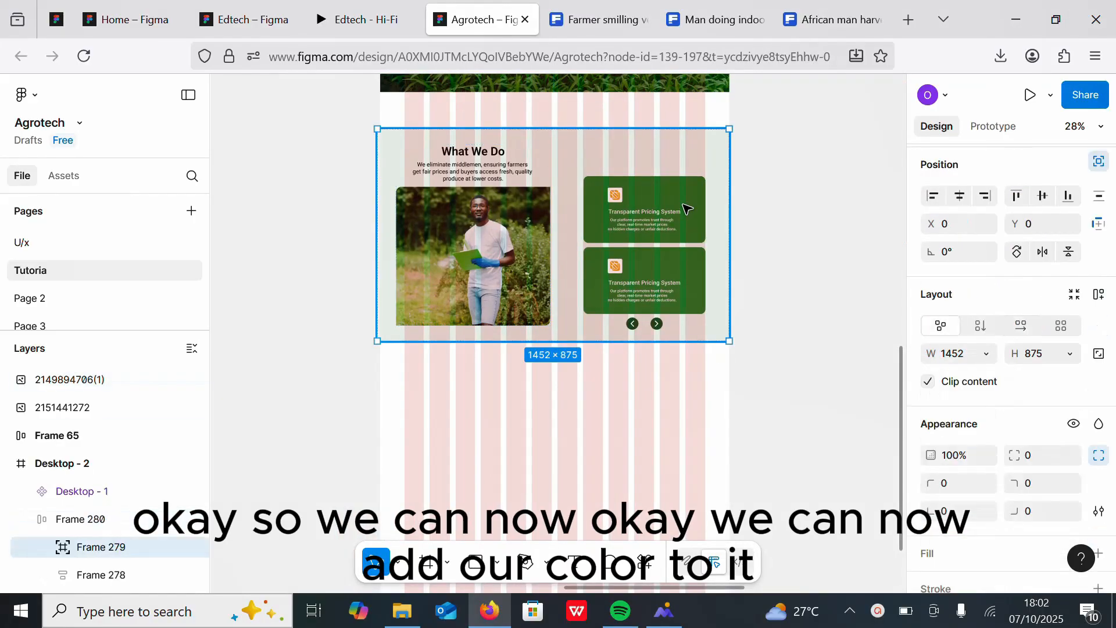
double_click(688, 208)
double_click(687, 208)
click(558, 413)
scroll(665, 309, down, 4)
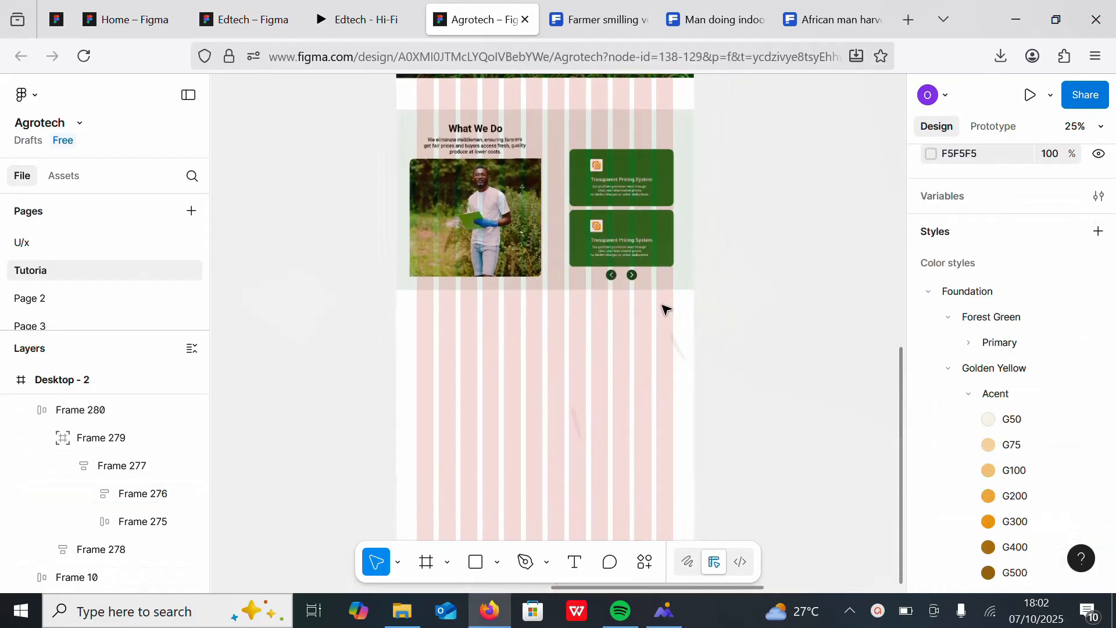
scroll(646, 317, right, 2)
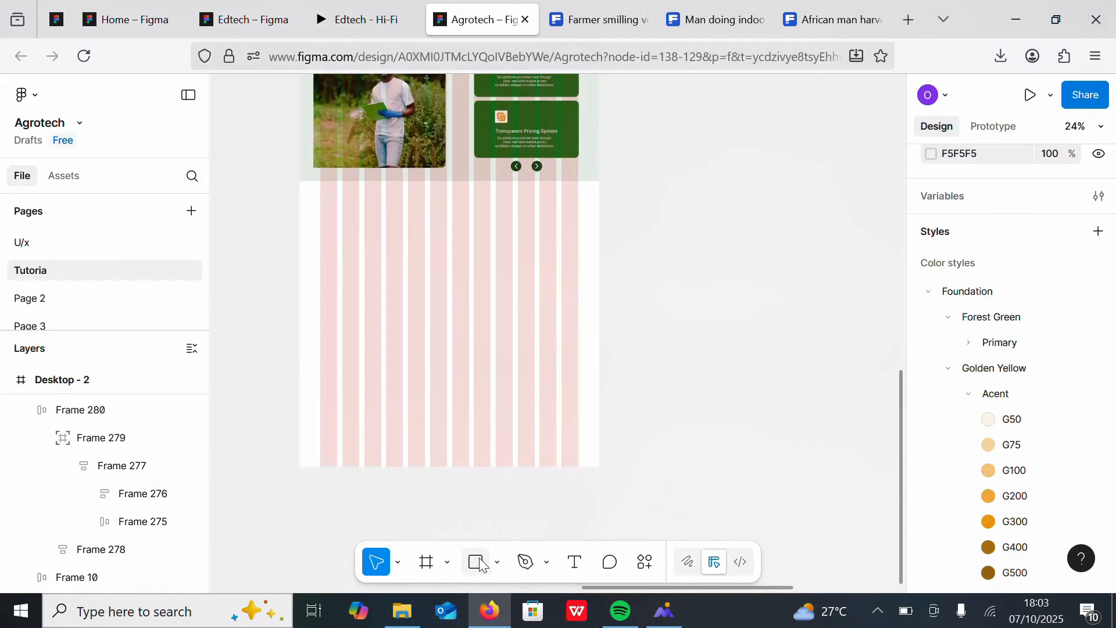
key(r)
drag(319, 207, 453, 321)
key(ctrl+z)
Step: Draw a new frame about 690 × 516 below the What We Do section
click(427, 565)
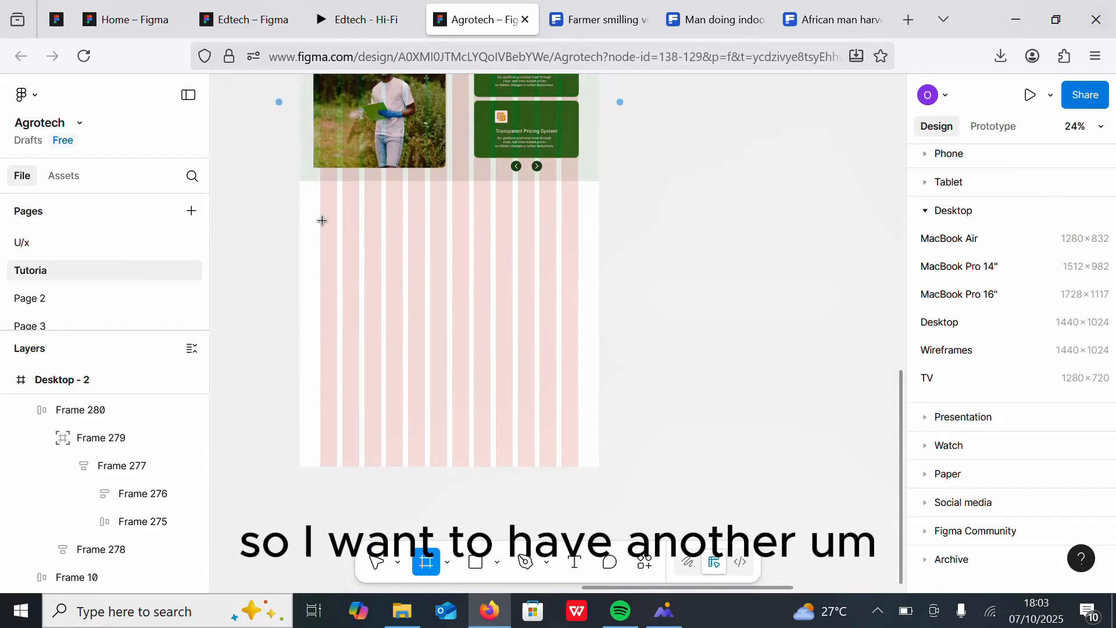
drag(331, 220, 468, 323)
drag(406, 269, 401, 269)
scroll(1113, 532, down, 3)
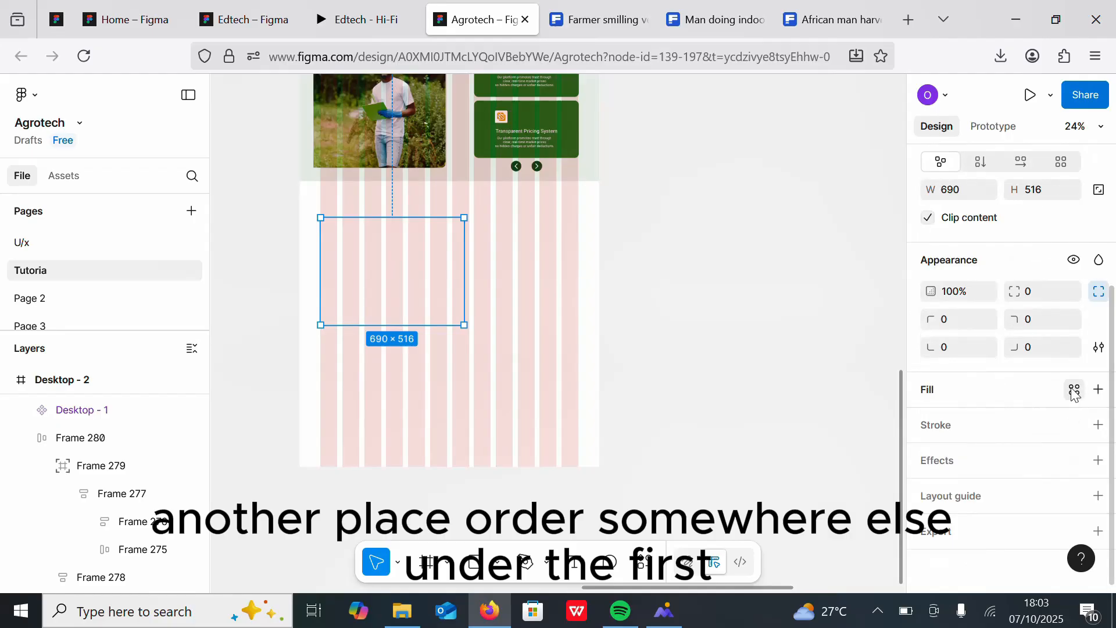
Step: Fill the new frame with the Forest Green primary colour style and resize it to about 588 × 440
click(1074, 390)
click(724, 369)
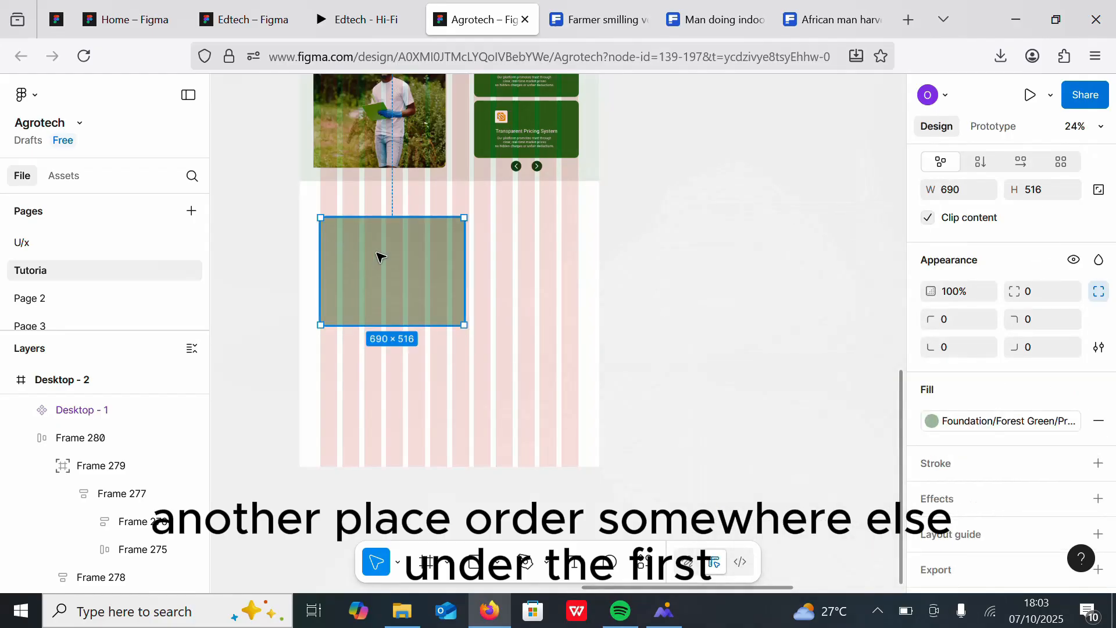
scroll(379, 256, up, 5)
drag(557, 326, 520, 323)
drag(415, 446, 416, 413)
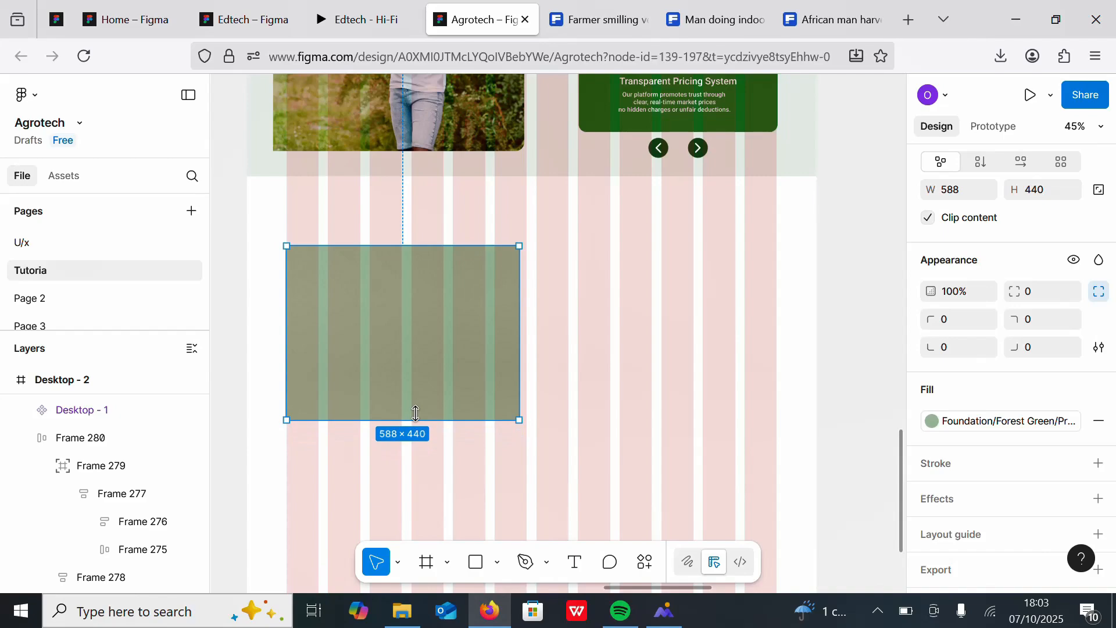
Step: Duplicate the green frame and place the copy beside it to the right
key(ctrl+d)
drag(368, 353, 603, 351)
scroll(603, 351, down, 1)
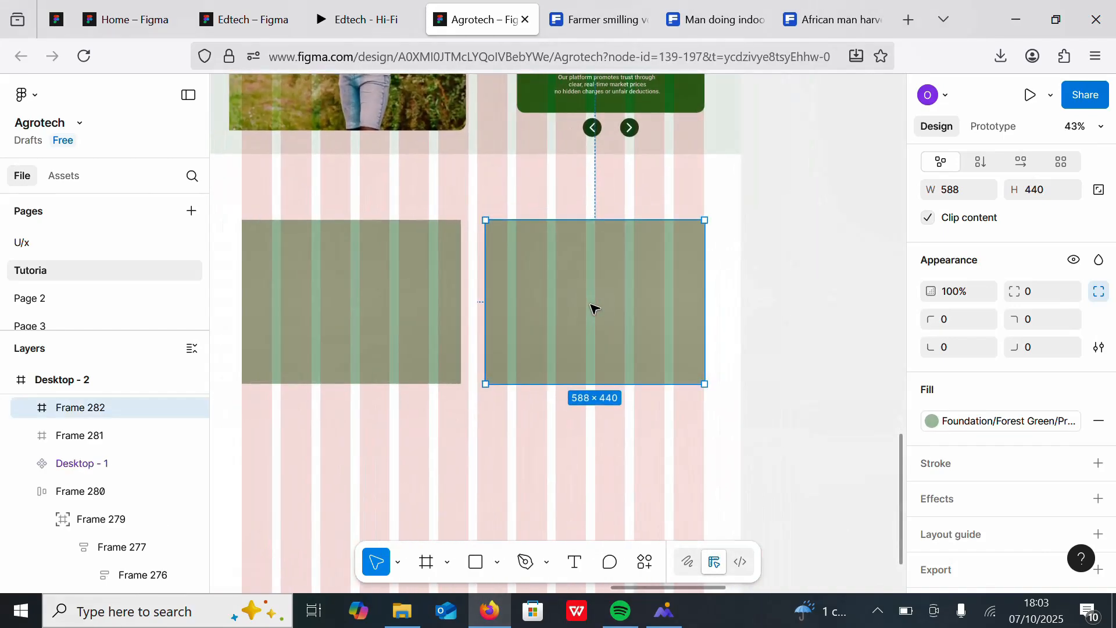
Step: Set the left frame's top-left corner radius to 20
click(382, 258)
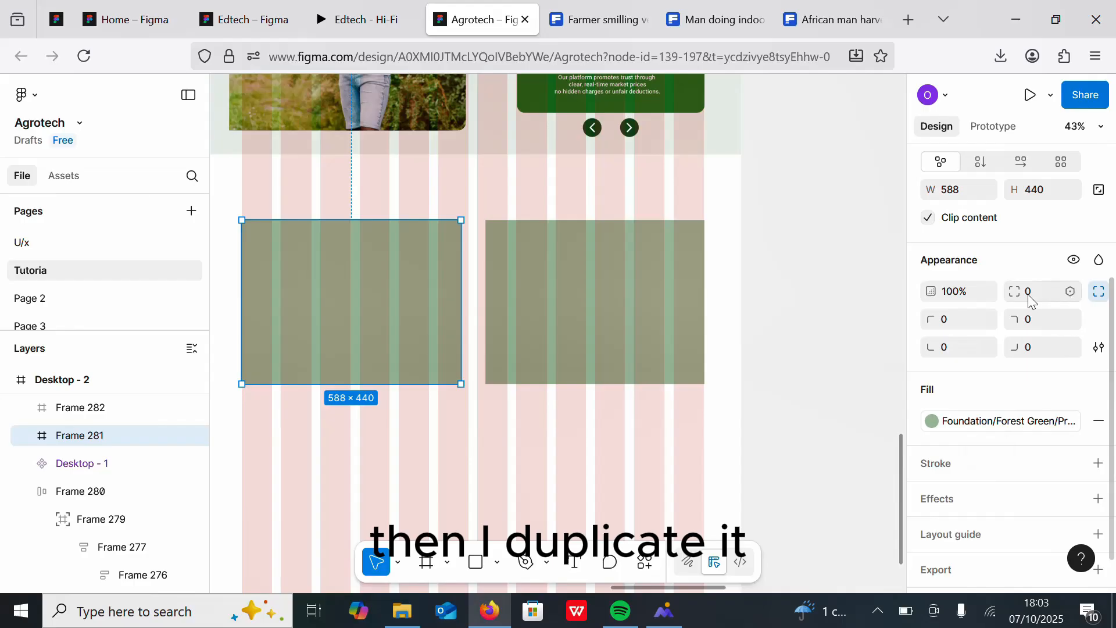
click(946, 319)
text(20)
key(Return)
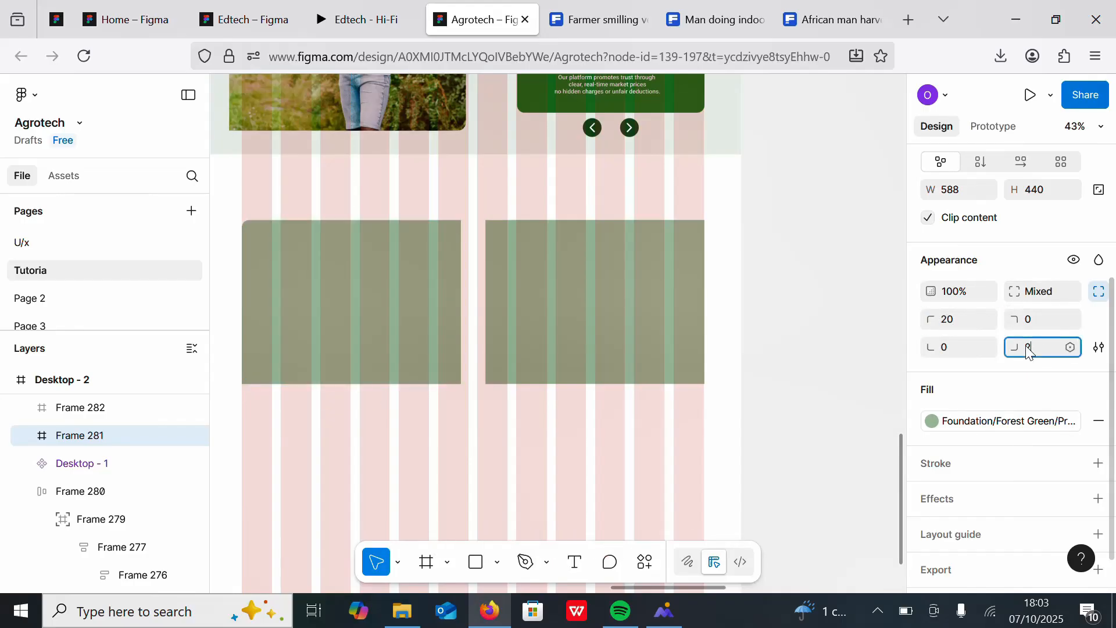
Step: Set the right frame's bottom-right corner radius to 20
click(608, 347)
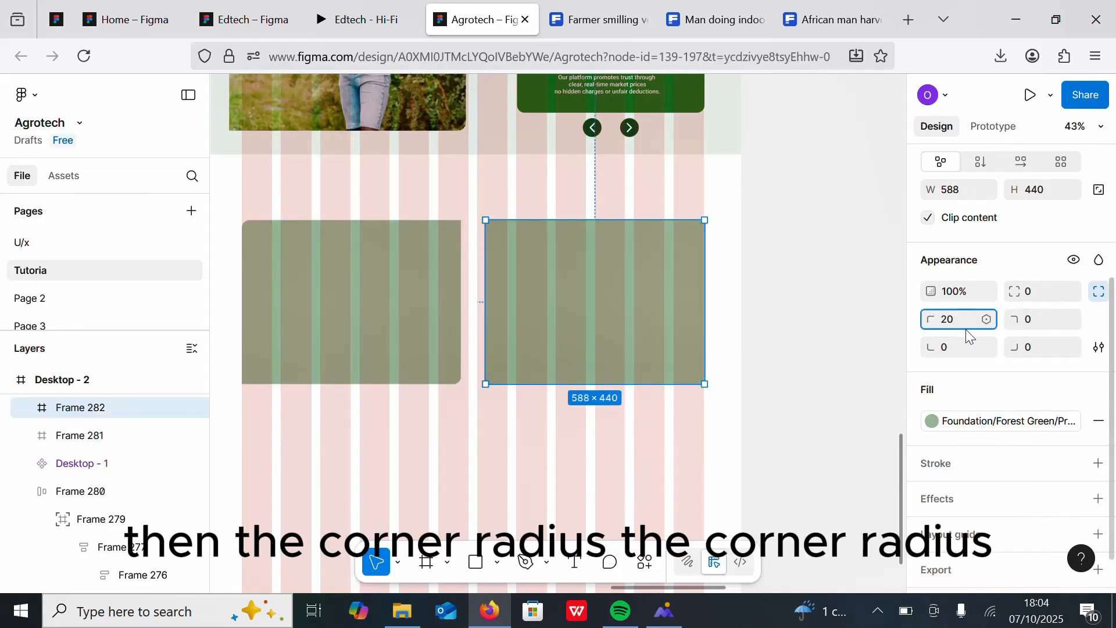
click(1030, 348)
text(20)
key(Return)
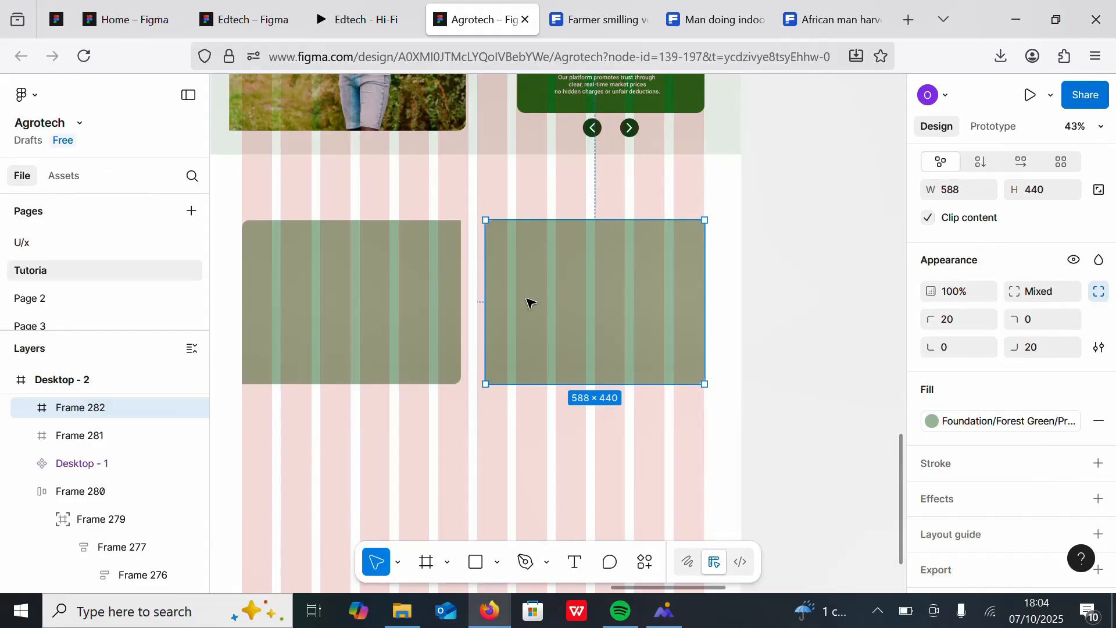
Step: Place the photo of the farmer holding a vegetable basket into the left frame
click(363, 306)
scroll(546, 312, down, 5)
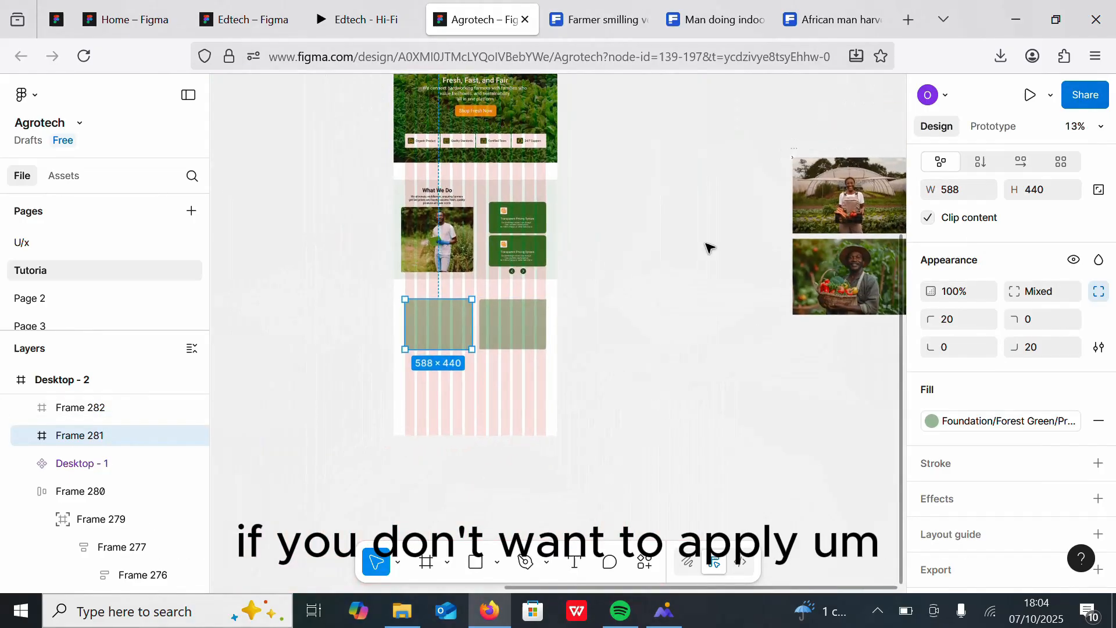
click(841, 186)
drag(863, 299, 773, 256)
scroll(558, 267, down, 4)
scroll(553, 286, up, 6)
key(k)
drag(840, 213, 352, 251)
Step: Place the greenhouse farmer photo into the right frame
scroll(499, 411, down, 4)
click(849, 221)
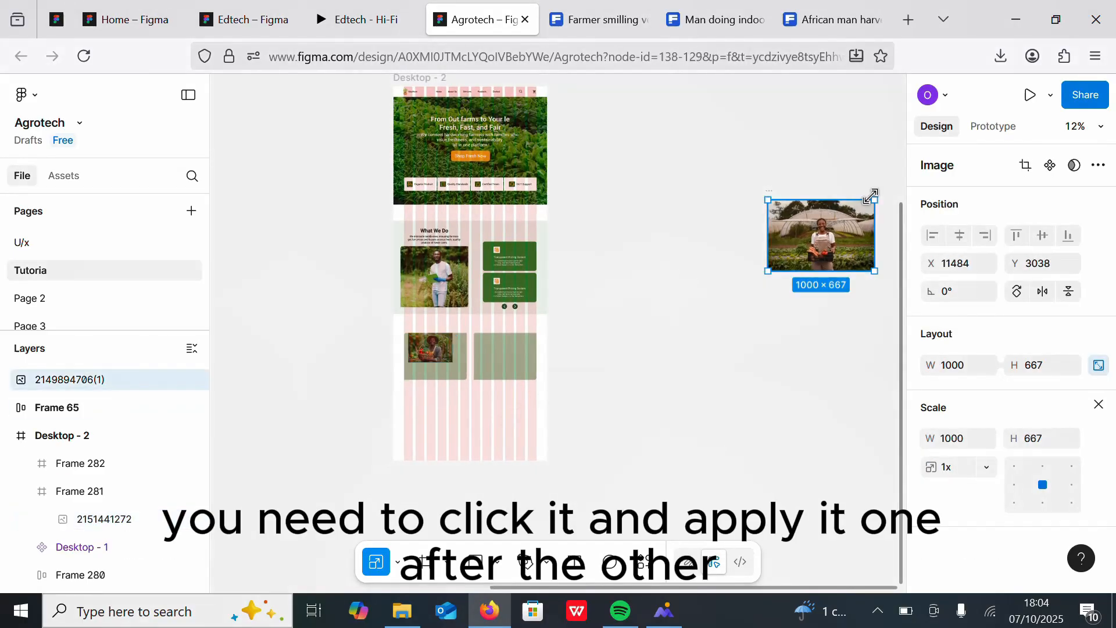
drag(869, 199, 511, 355)
scroll(615, 394, up, 5)
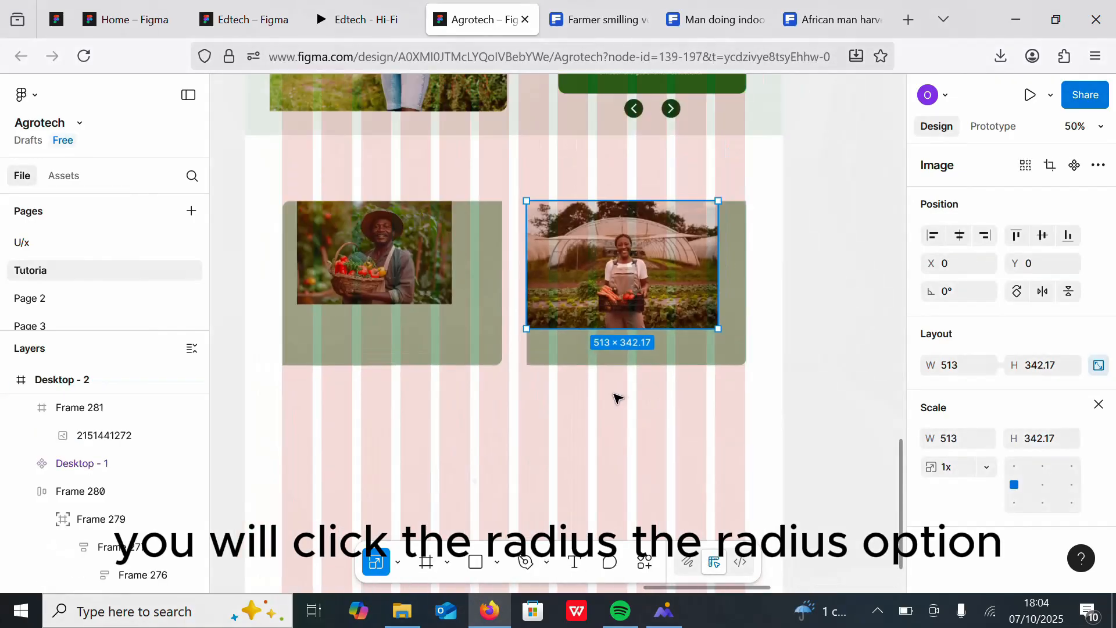
Step: Scale the basket photo to about 681 × 454 and shift it to fill the left frame
click(378, 283)
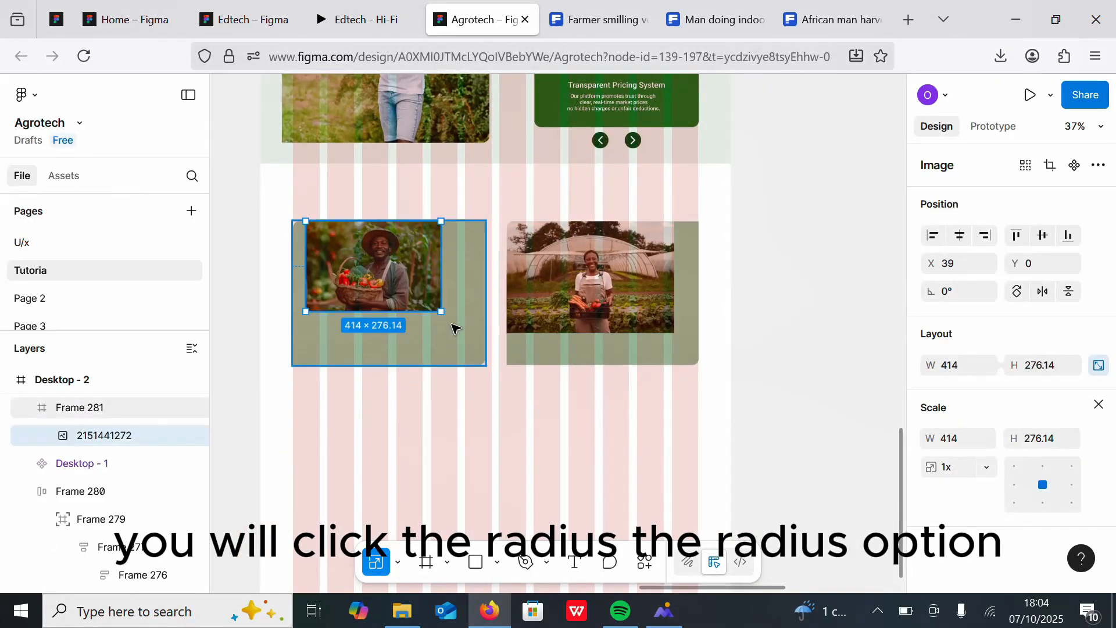
drag(441, 311, 523, 368)
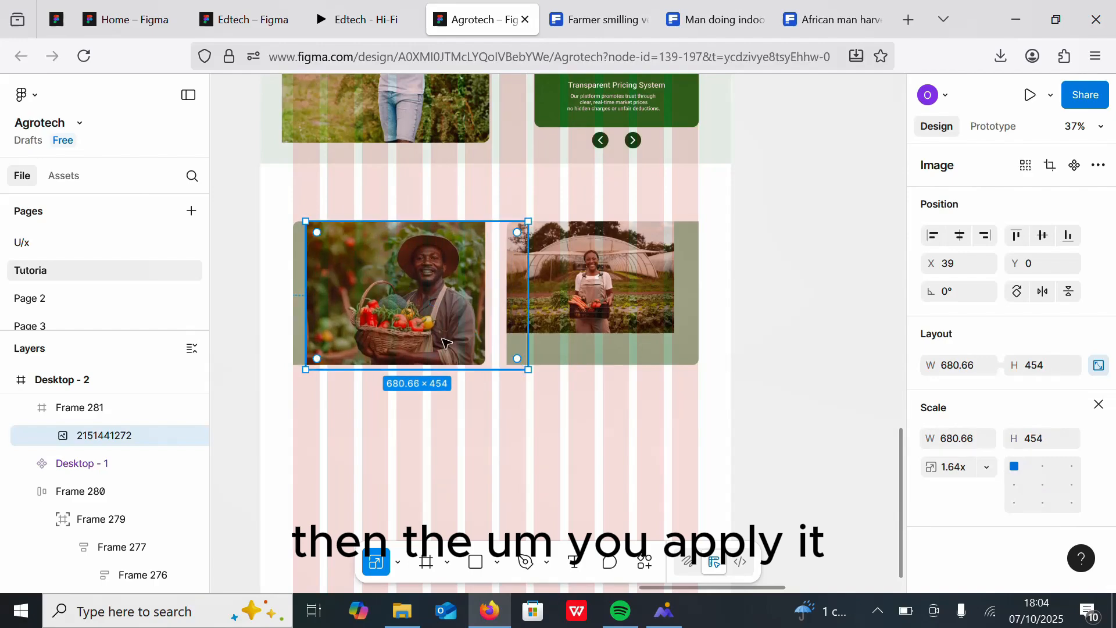
drag(446, 334, 424, 331)
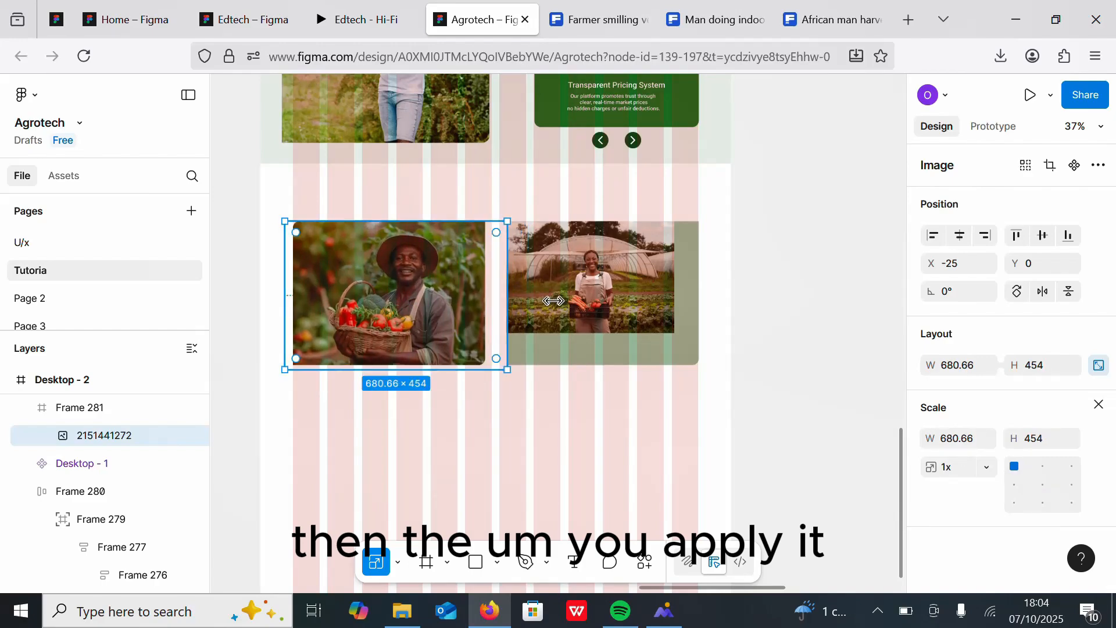
Step: Enlarge the greenhouse photo to about 660 × 440 to fill the right frame
click(596, 310)
drag(674, 333, 695, 359)
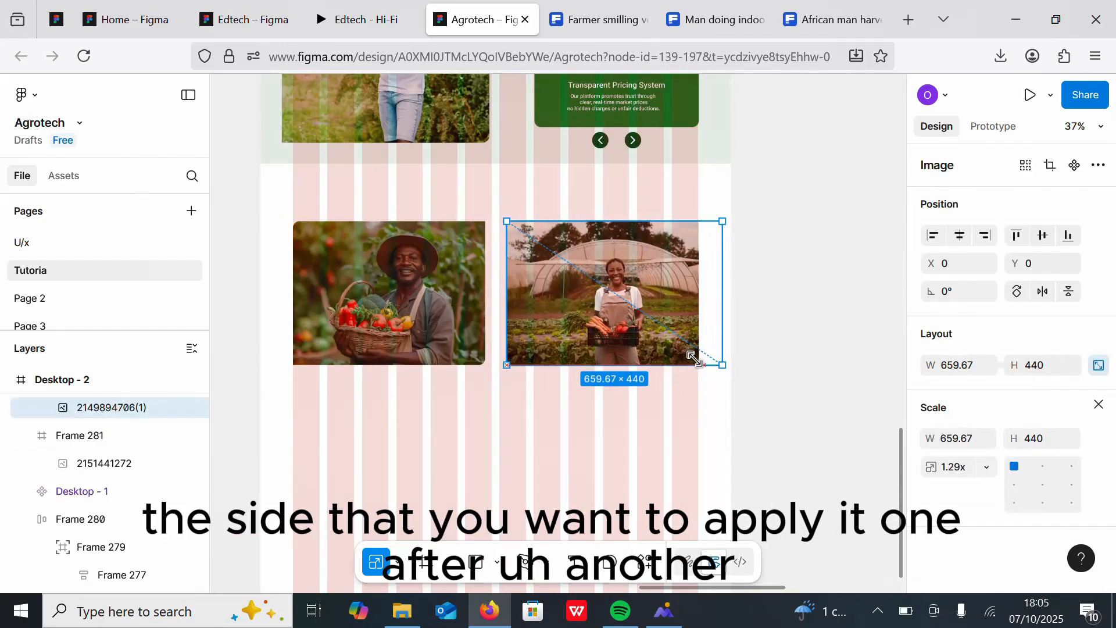
Step: Add a text layer below the frames filled with repeated "Loreimpsum" placeholder text
click(780, 319)
key(t)
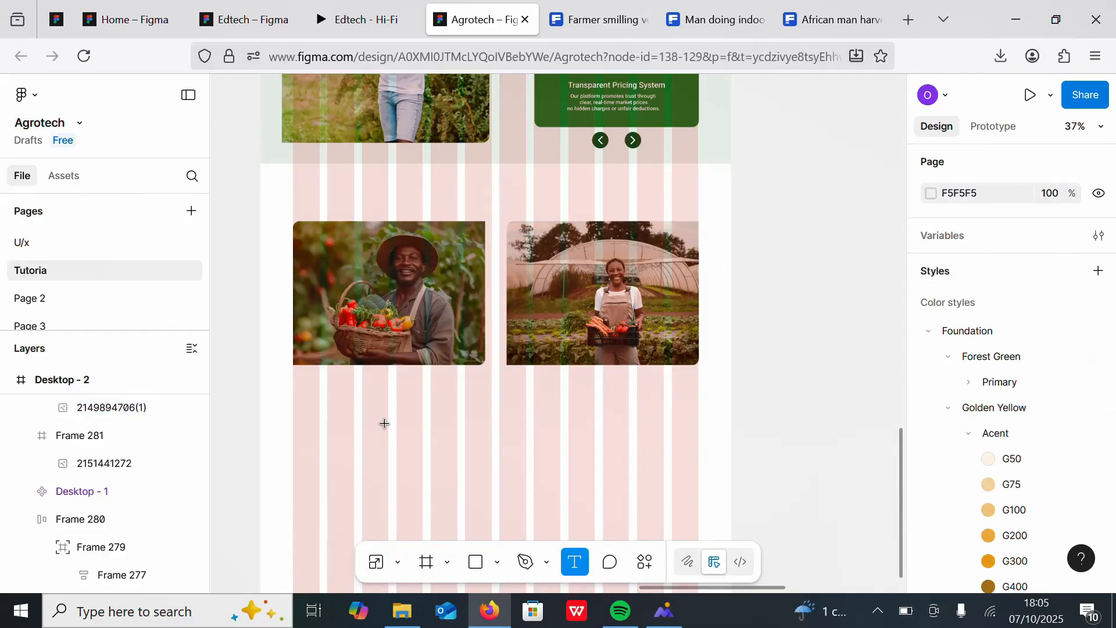
click(385, 423)
scroll(640, 274, up, 3)
scroll(707, 285, down, 1)
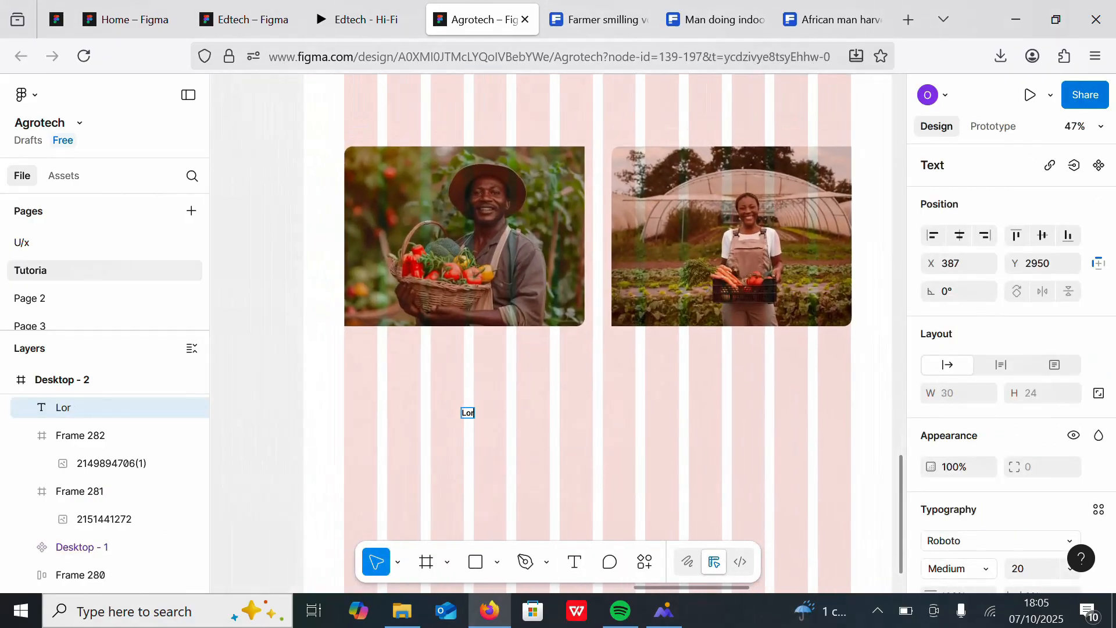
text(Loreimpsum)
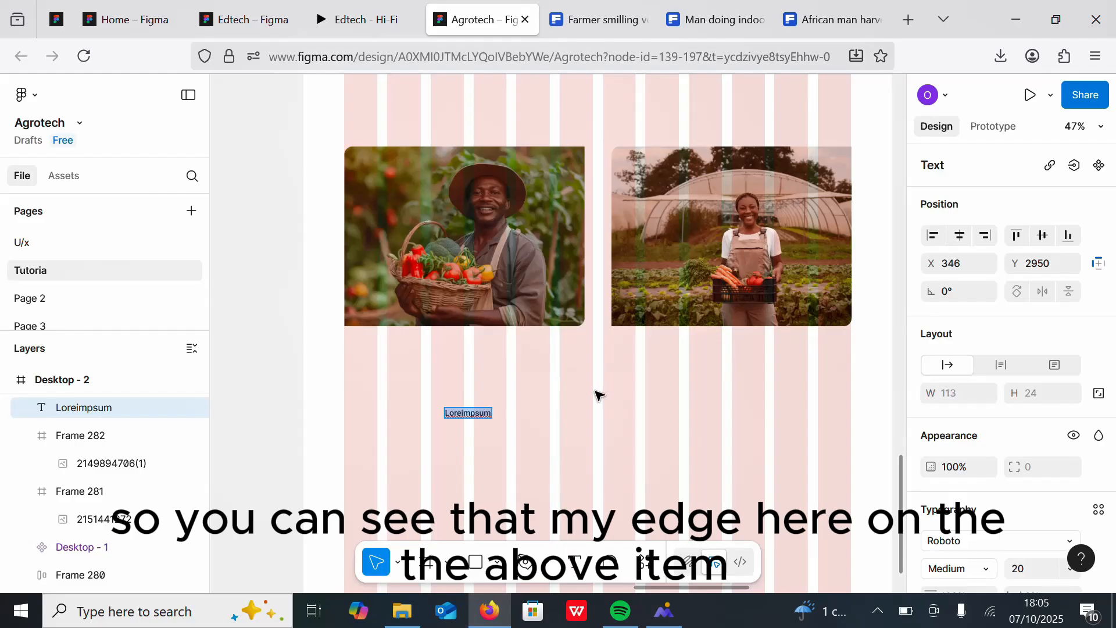
text(LoreimpsumLoreimpsumLoreimpsumLoreimpsu)
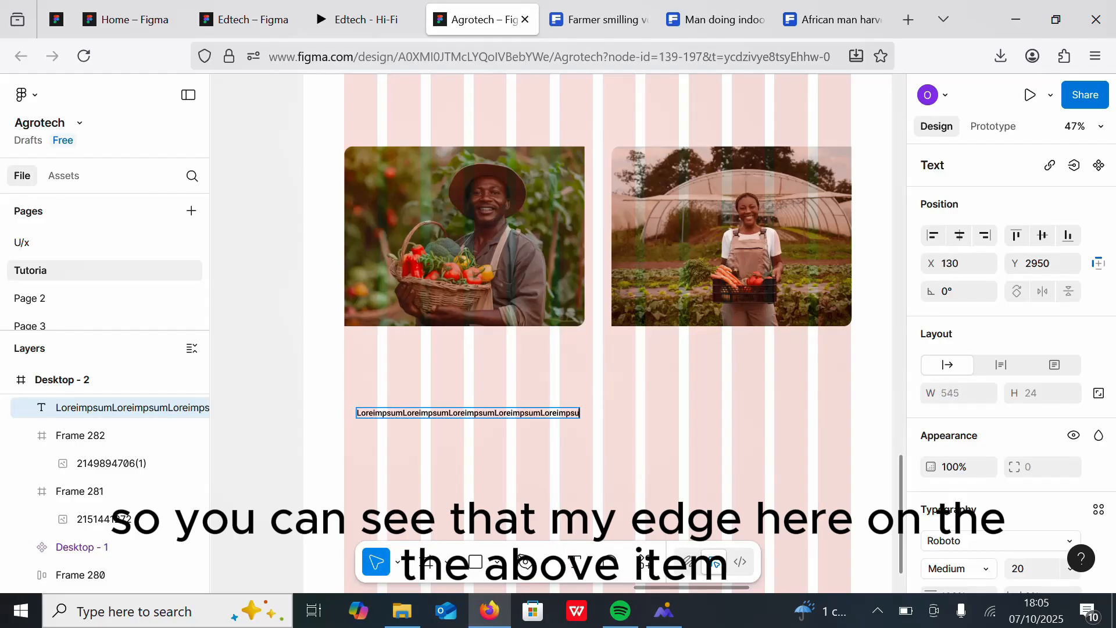
key(ctrl+v)
key(ctrl+v)
key(ctrl+v)
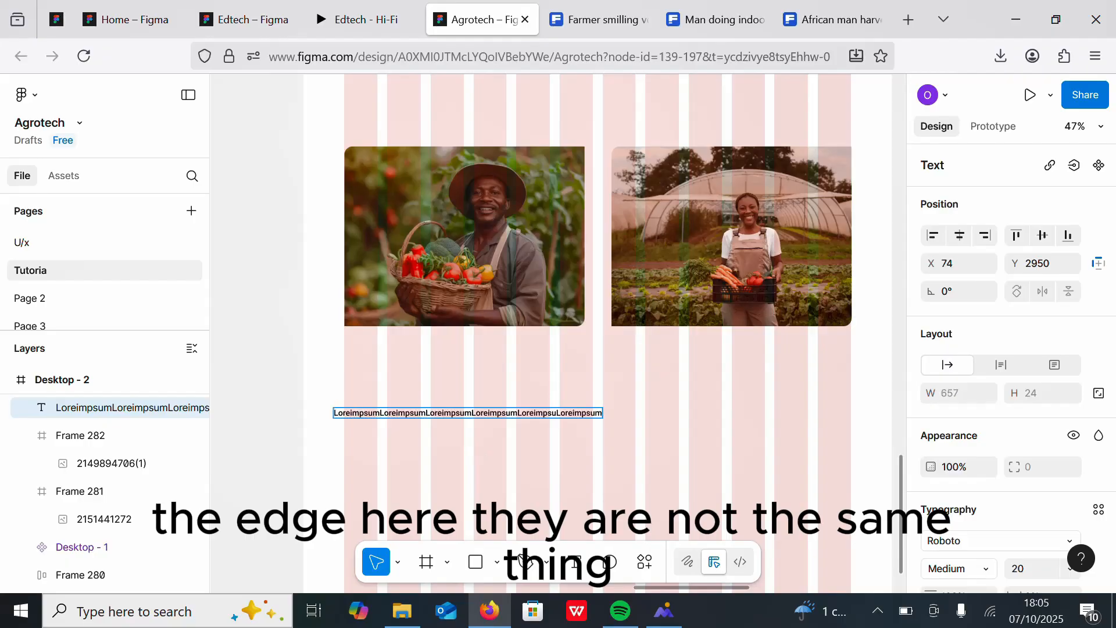
Step: Break the placeholder text into three centred lines
double_click(431, 414)
click(431, 414)
key(Return)
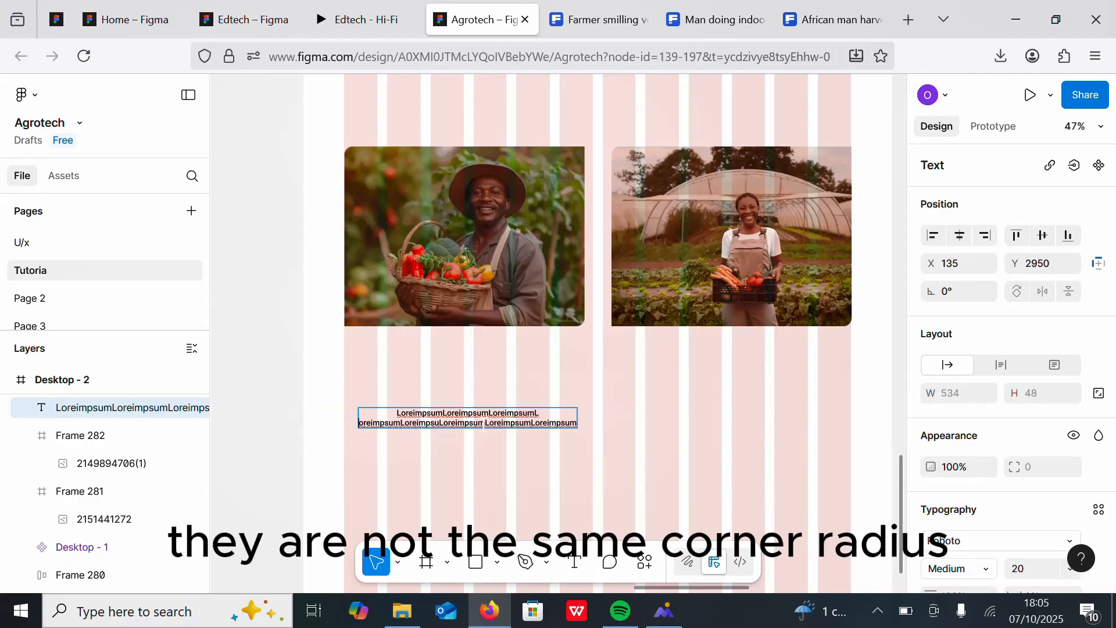
click(485, 423)
key(Return)
click(582, 448)
Step: Move the placeholder text onto the basket photo and set its fill to white FFFFFF
drag(468, 430, 465, 222)
scroll(1112, 337, down, 5)
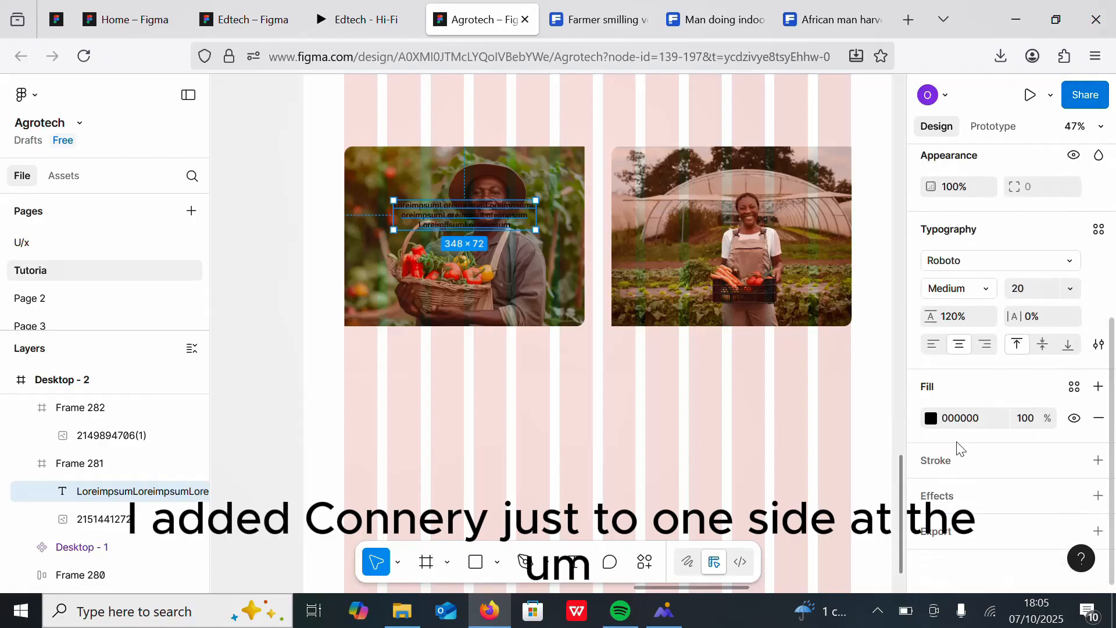
click(932, 418)
click(714, 250)
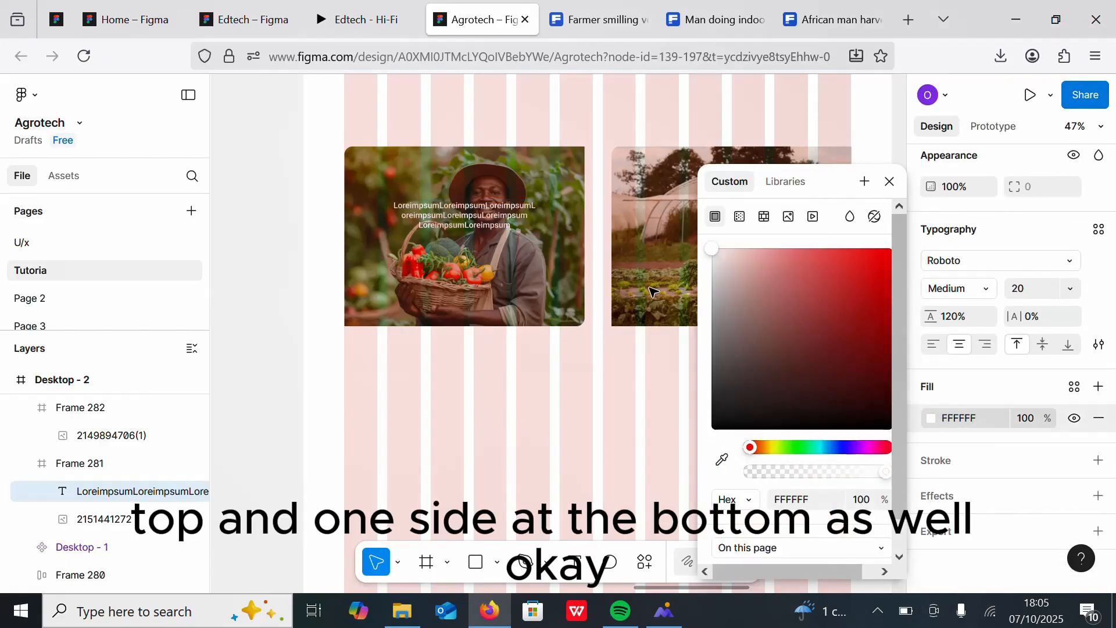
click(578, 347)
Step: Duplicate the placeholder text onto the greenhouse photo
click(478, 218)
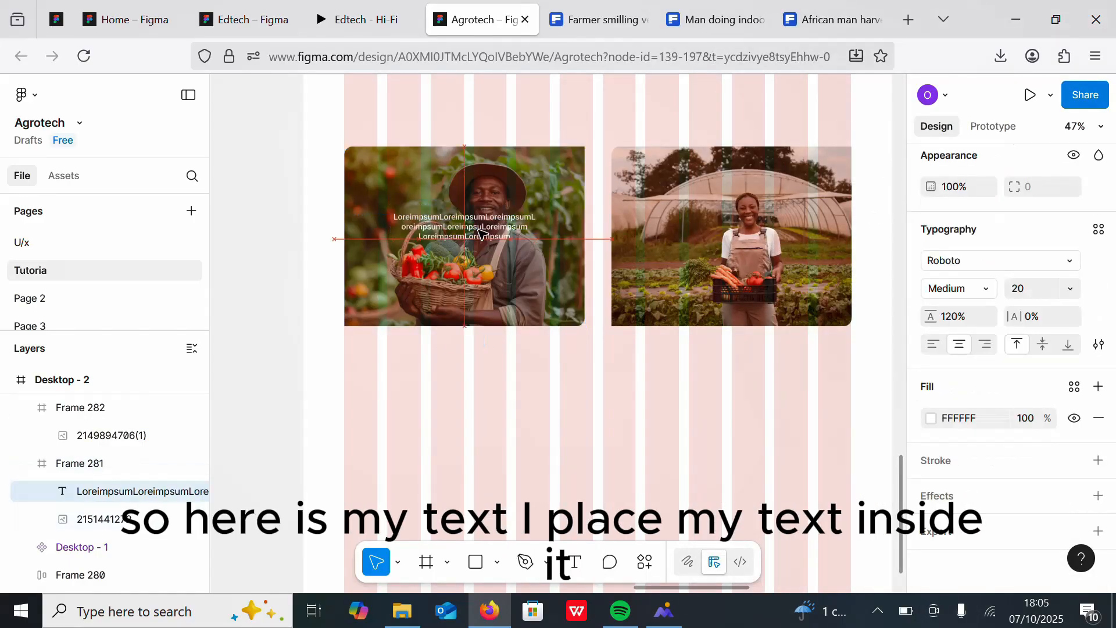
drag(478, 218, 735, 228)
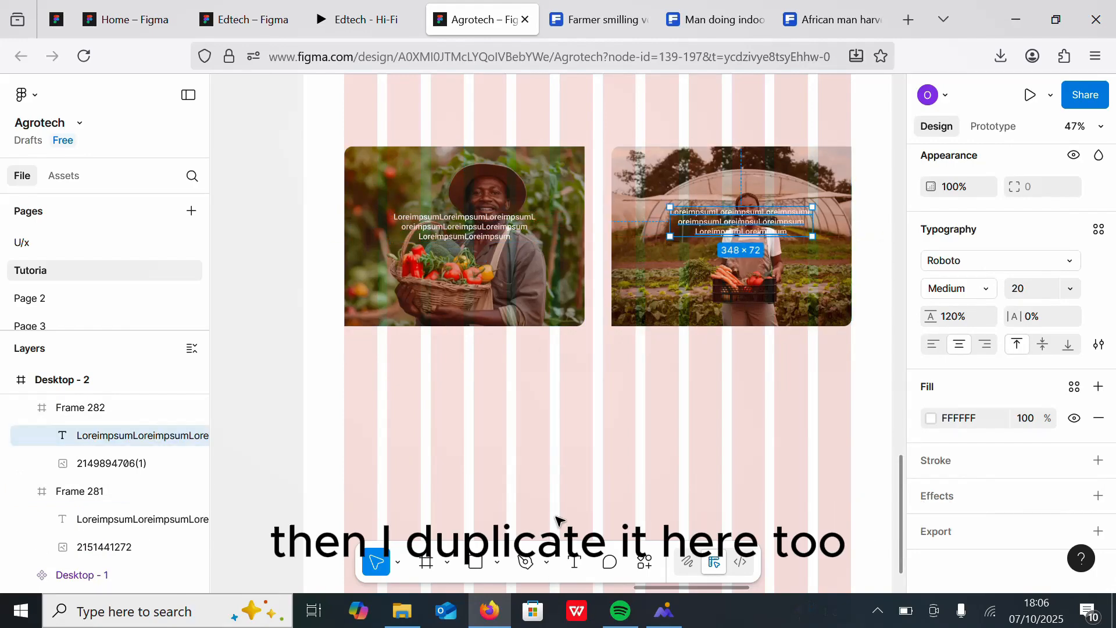
scroll(540, 419, down, 5)
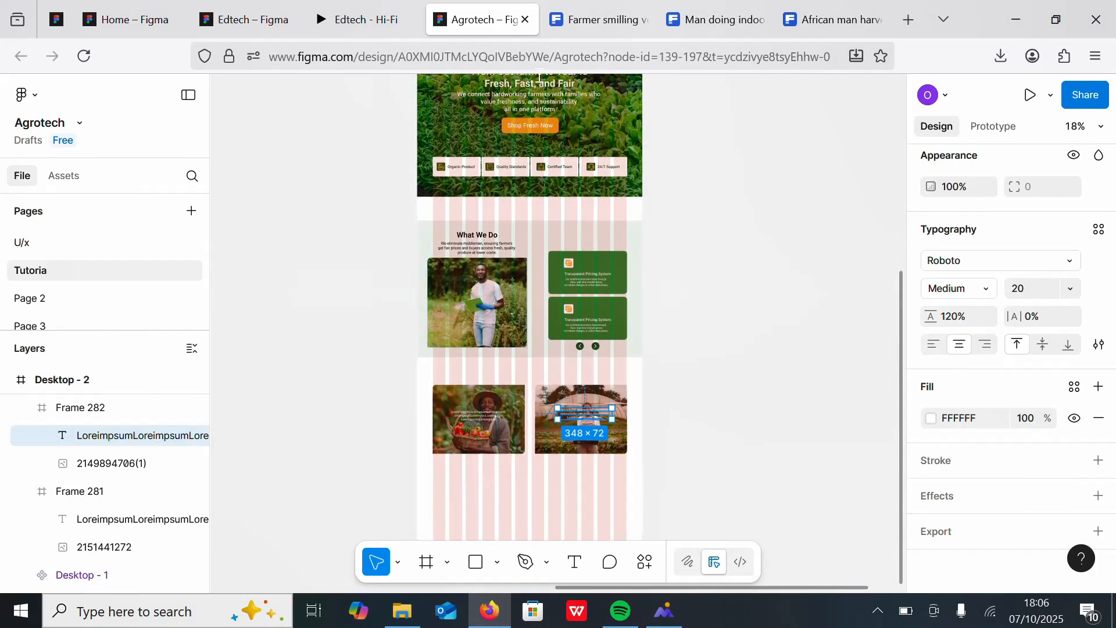
Step: Duplicate the hero's Shop Fresh Now button onto the basket photo and bring it to the front
click(525, 126)
key(ctrl+d)
drag(525, 125, 481, 436)
scroll(482, 436, up, 5)
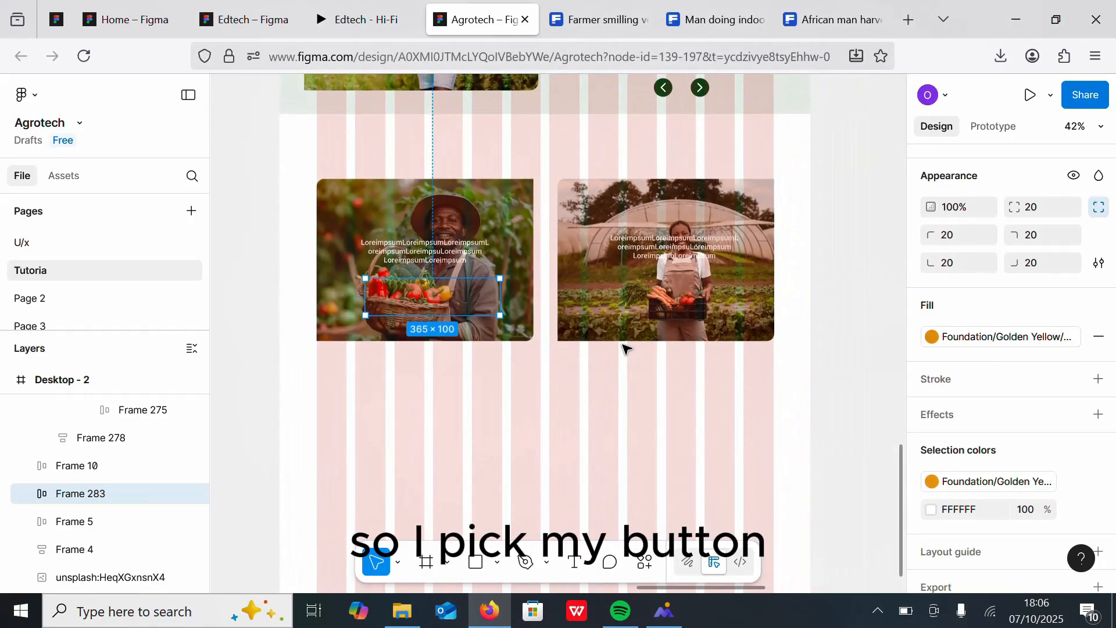
right_click(431, 303)
click(487, 327)
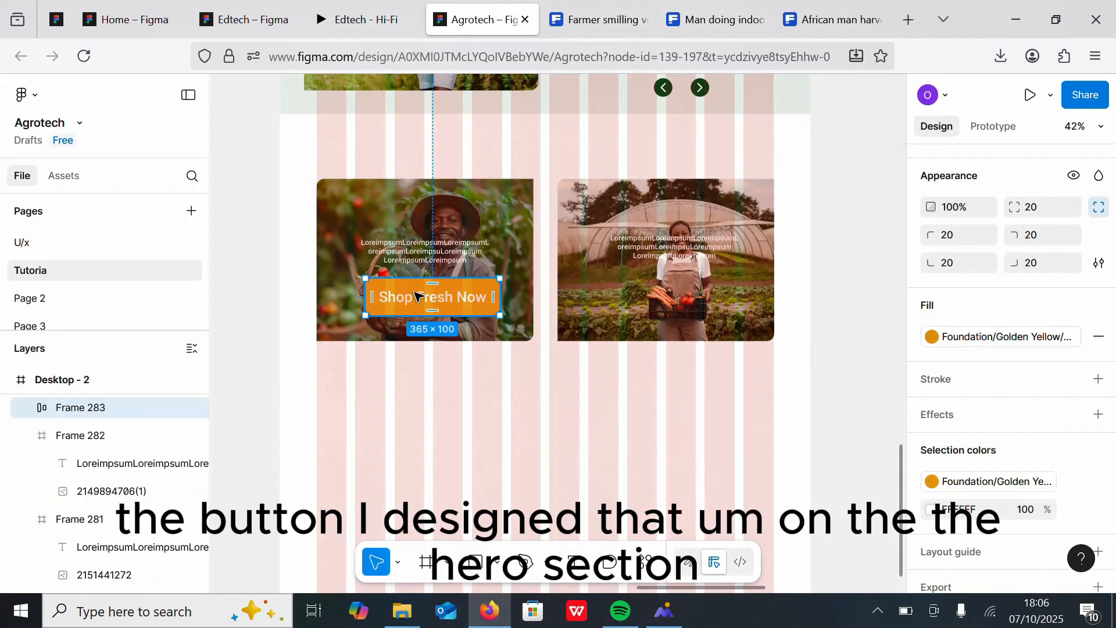
Step: Relabel the copied button "Register as a Farmer", widen it and give it auto layout
double_click(414, 306)
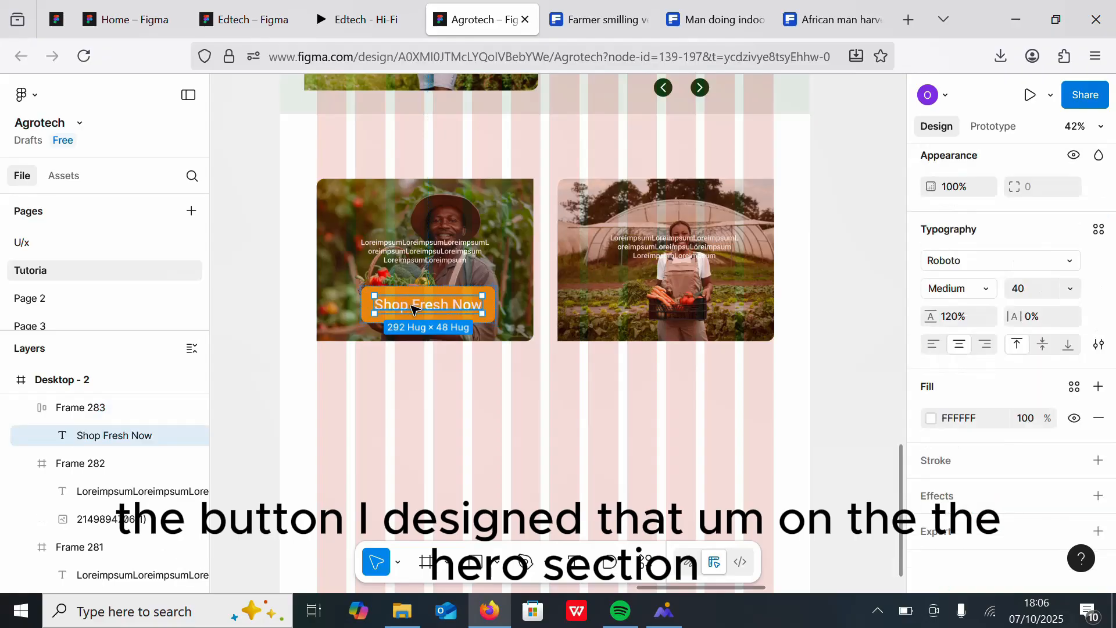
text(Register)
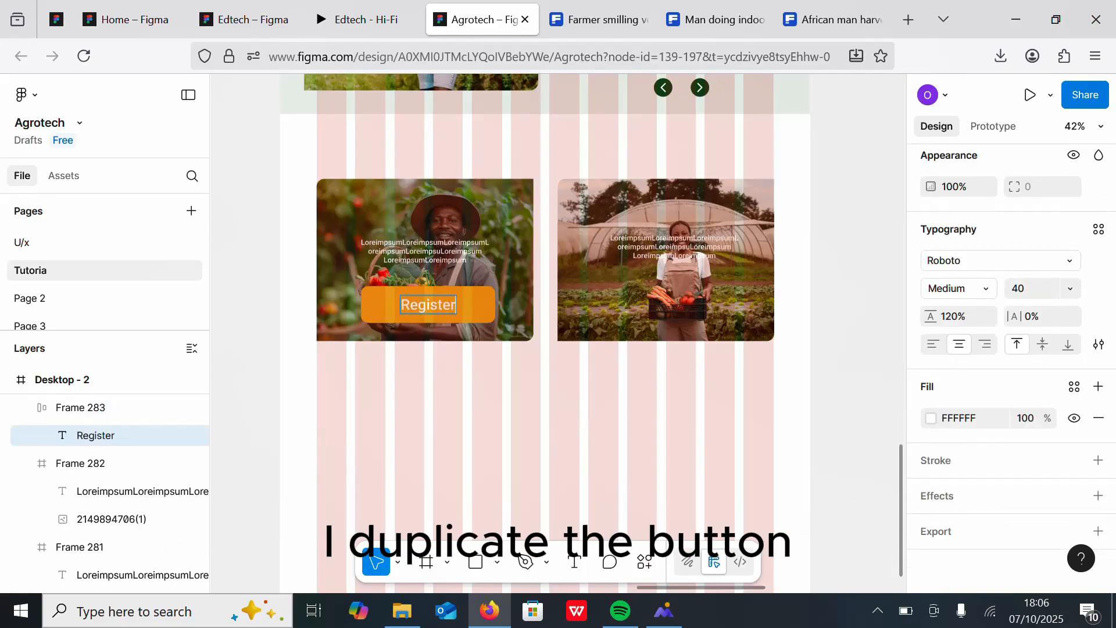
text( as a Farmer)
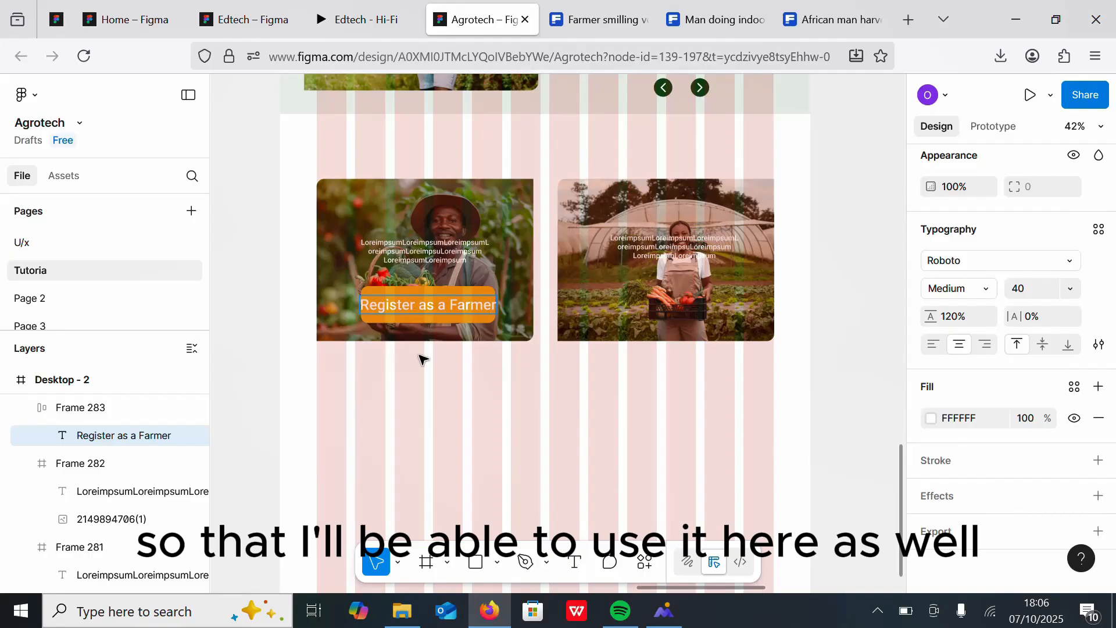
key(Escape)
click(486, 318)
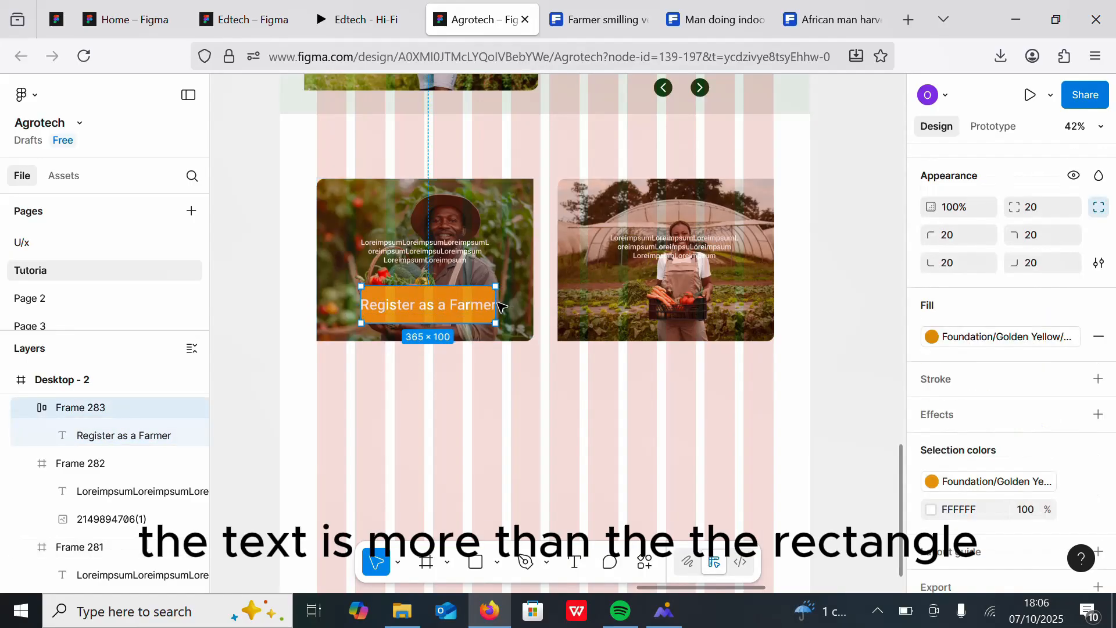
drag(494, 297, 502, 296)
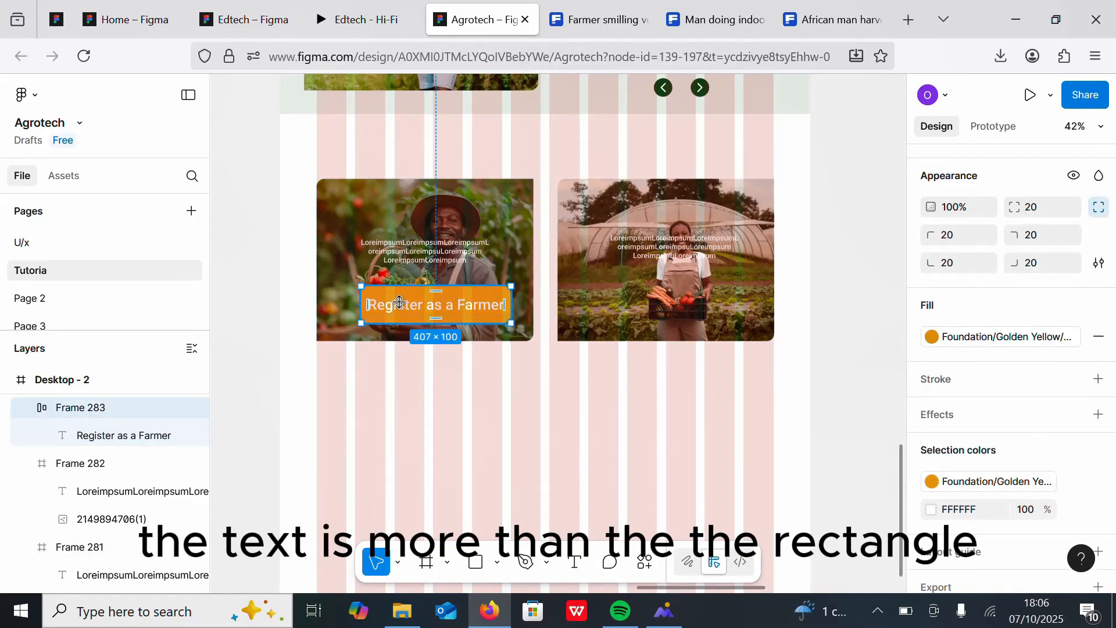
key(shift+a)
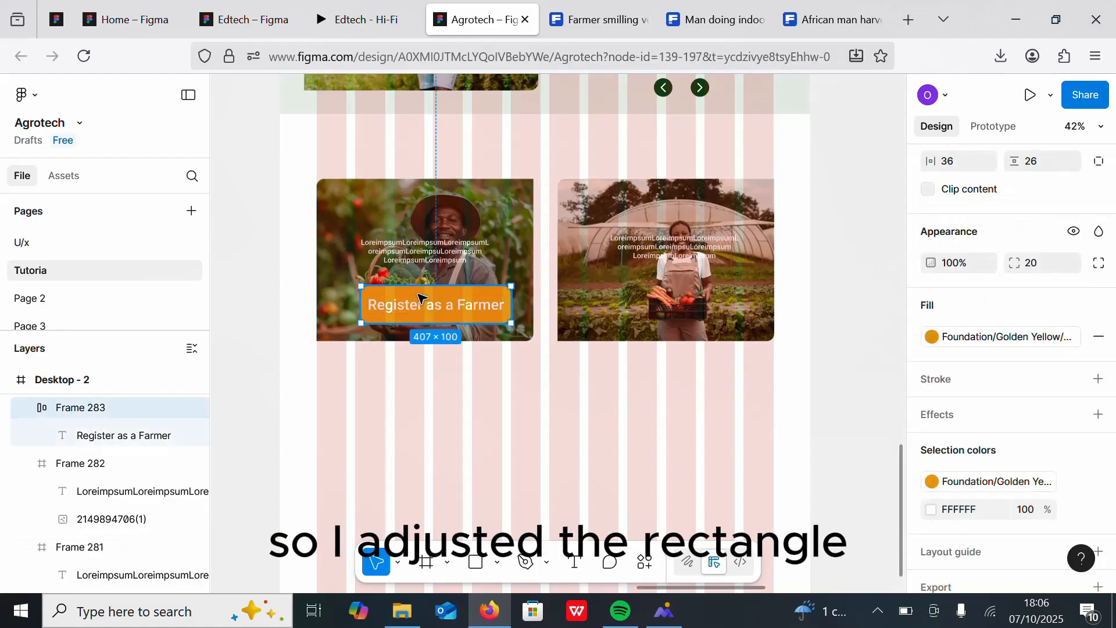
Step: Duplicate the Farmer button onto the greenhouse photo and relabel the copy "Register as a Consumer"
drag(423, 299, 661, 296)
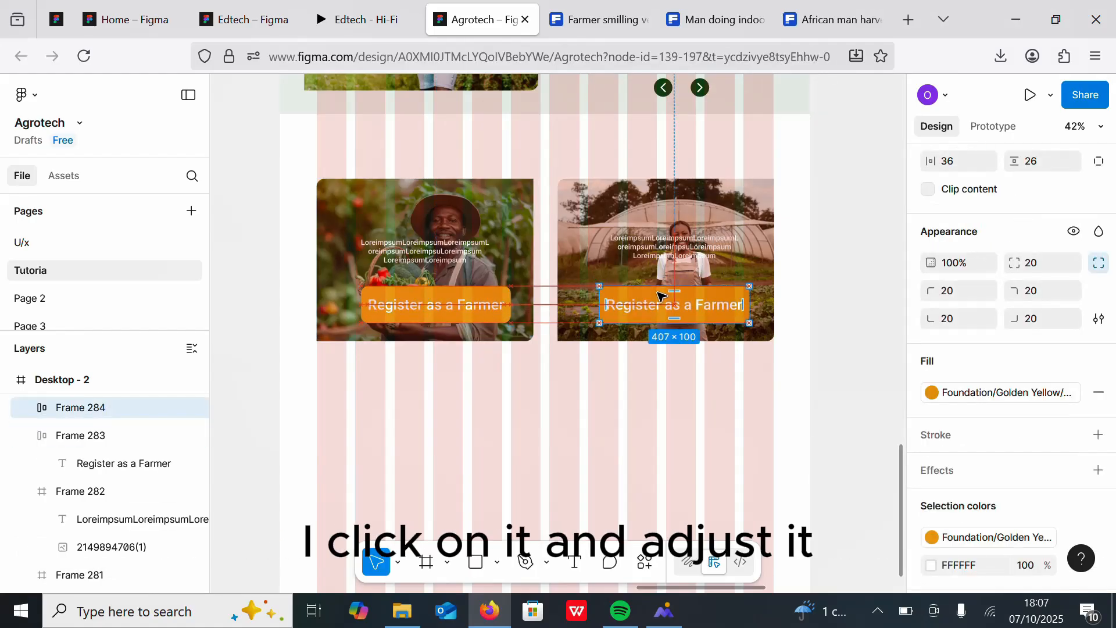
double_click(655, 308)
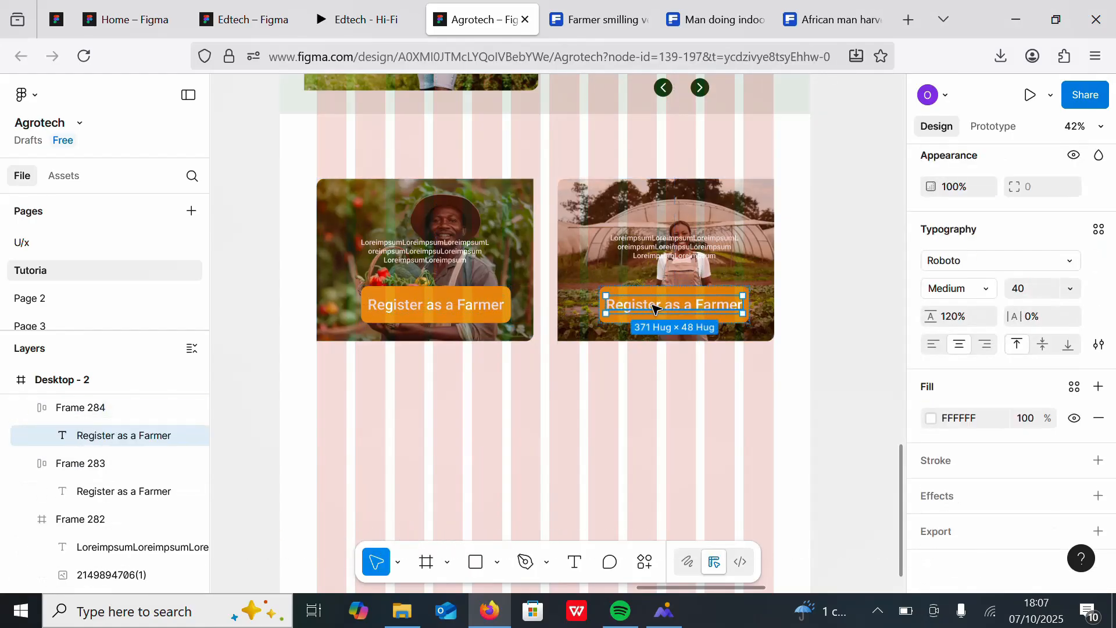
double_click(655, 308)
double_click(698, 304)
text(Consu)
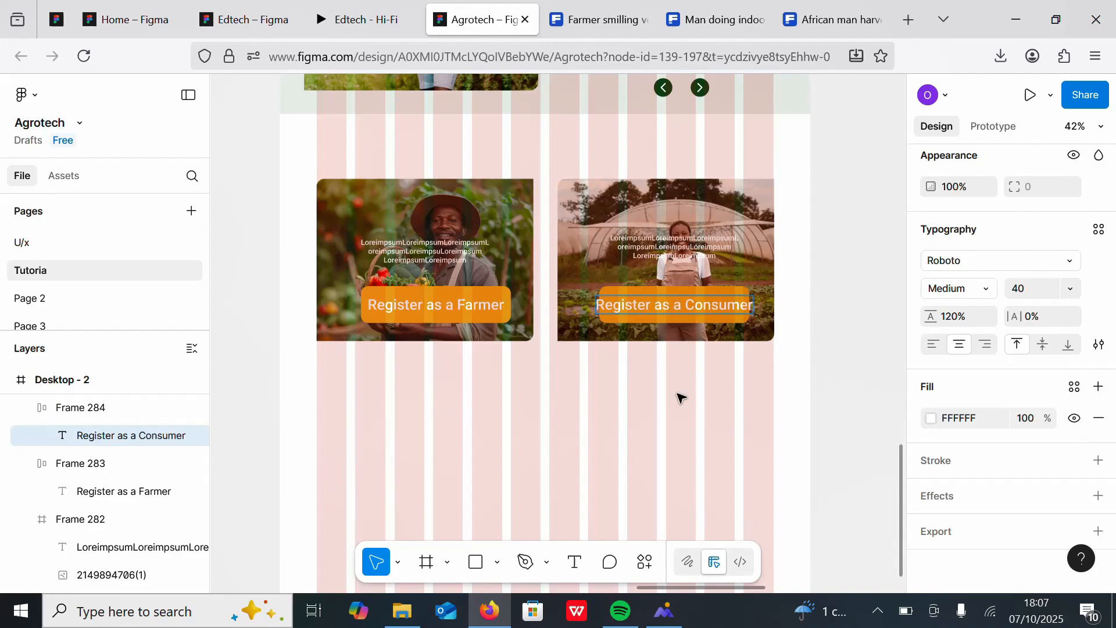
key(Escape)
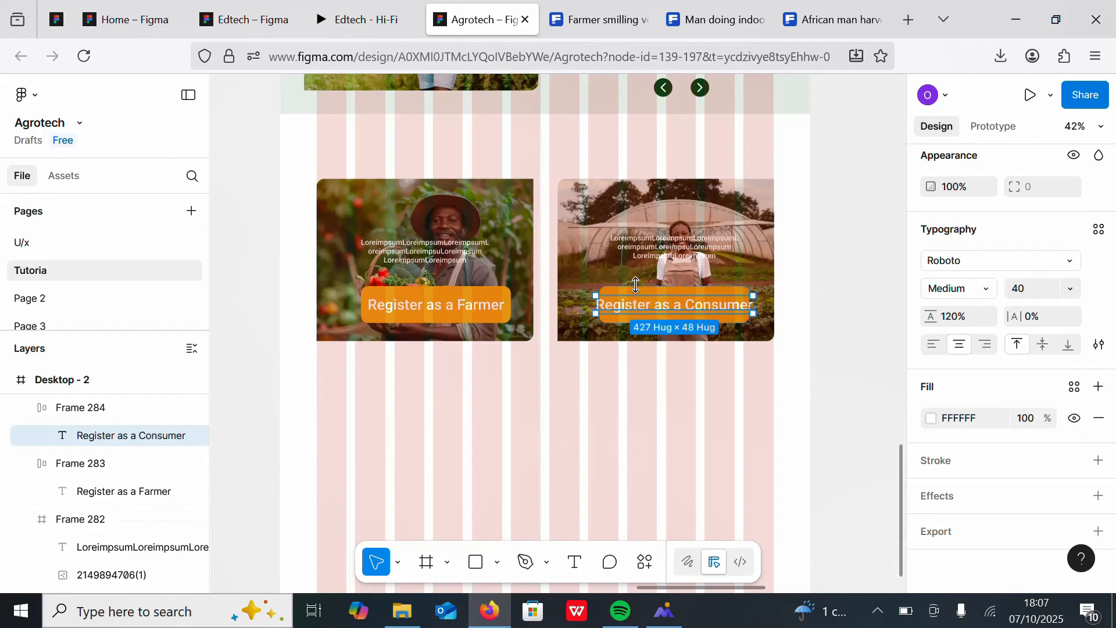
Step: Resize the Consumer button to 450 × 100 and compare it with the Farmer button
click(744, 291)
drag(746, 295, 708, 315)
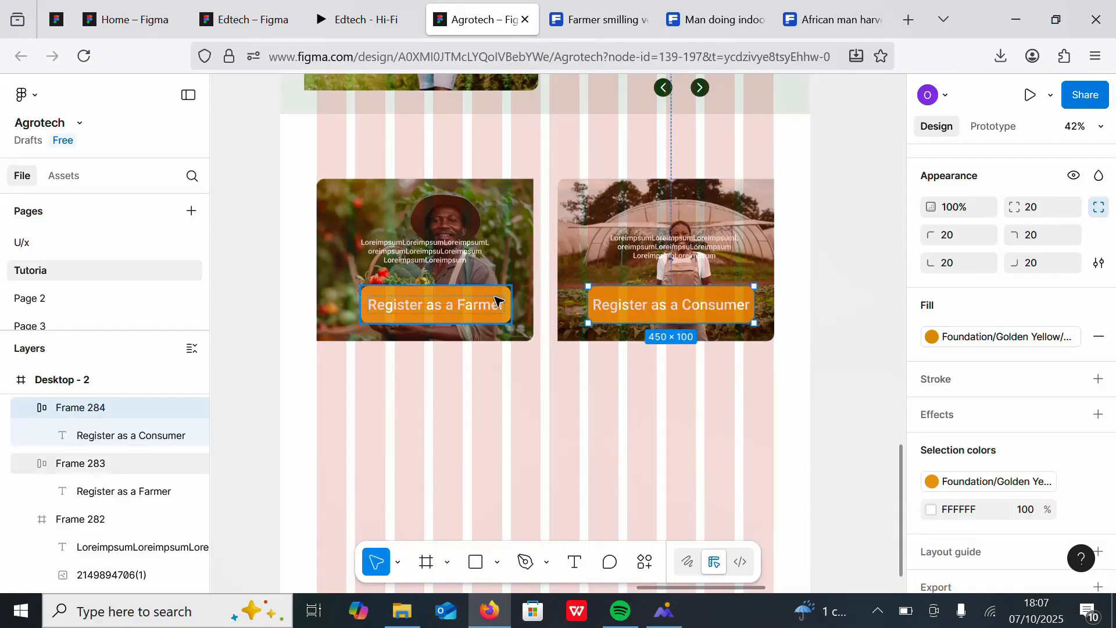
scroll(988, 290, up, 3)
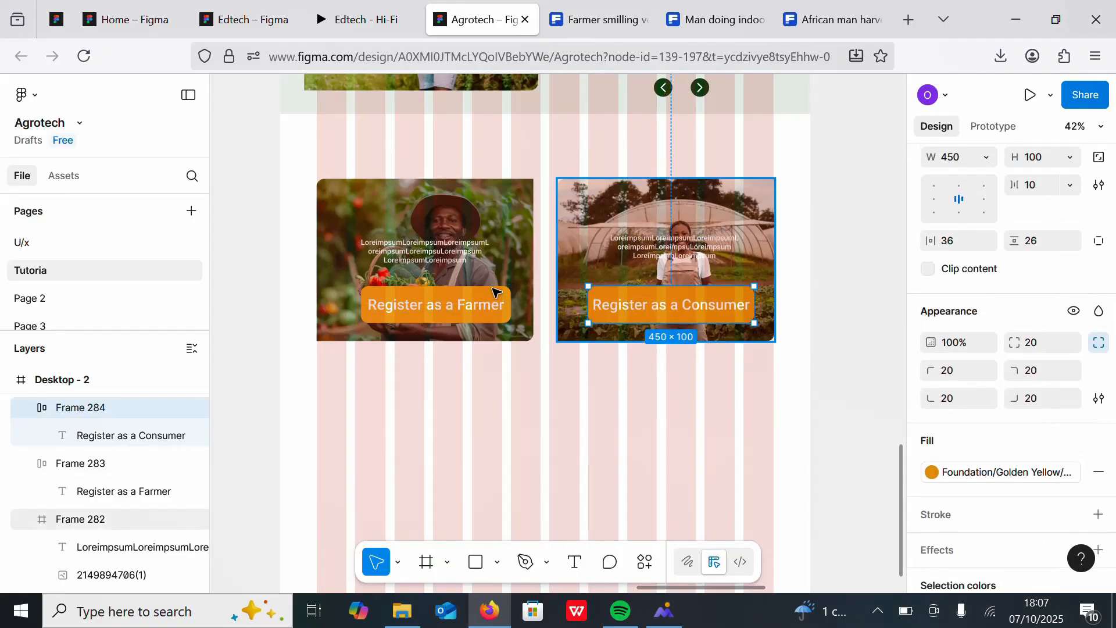
key(Tab)
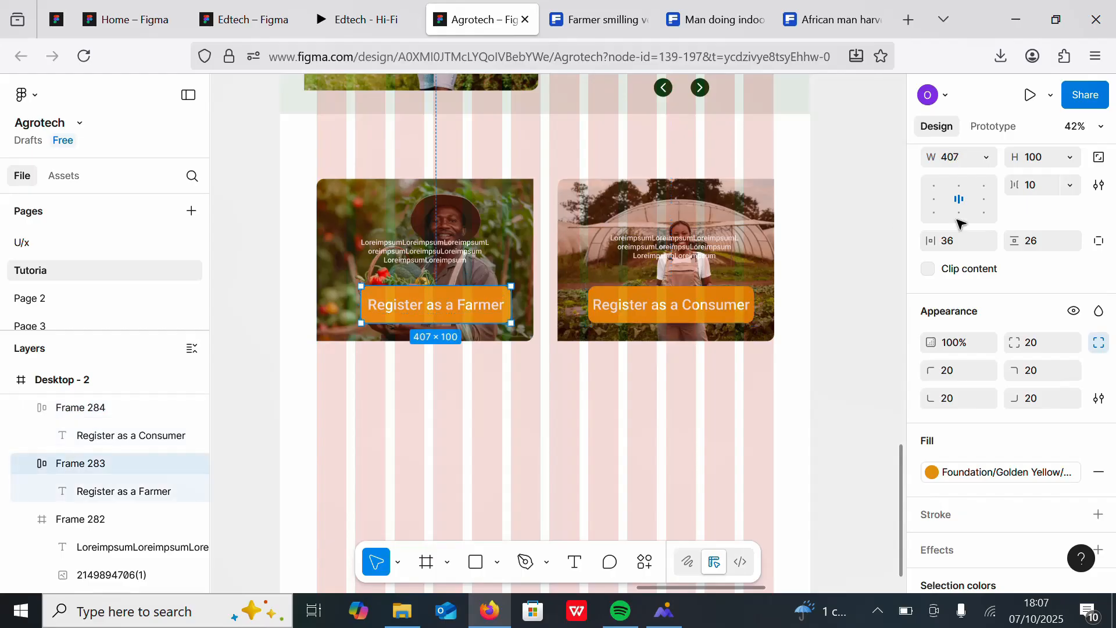
click(743, 296)
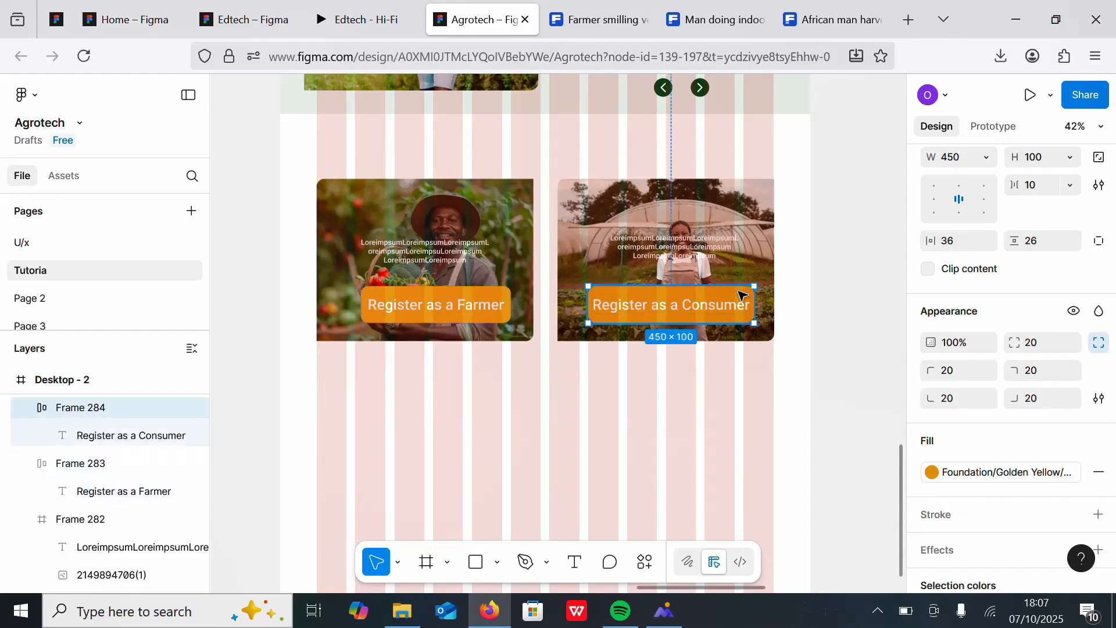
click(501, 293)
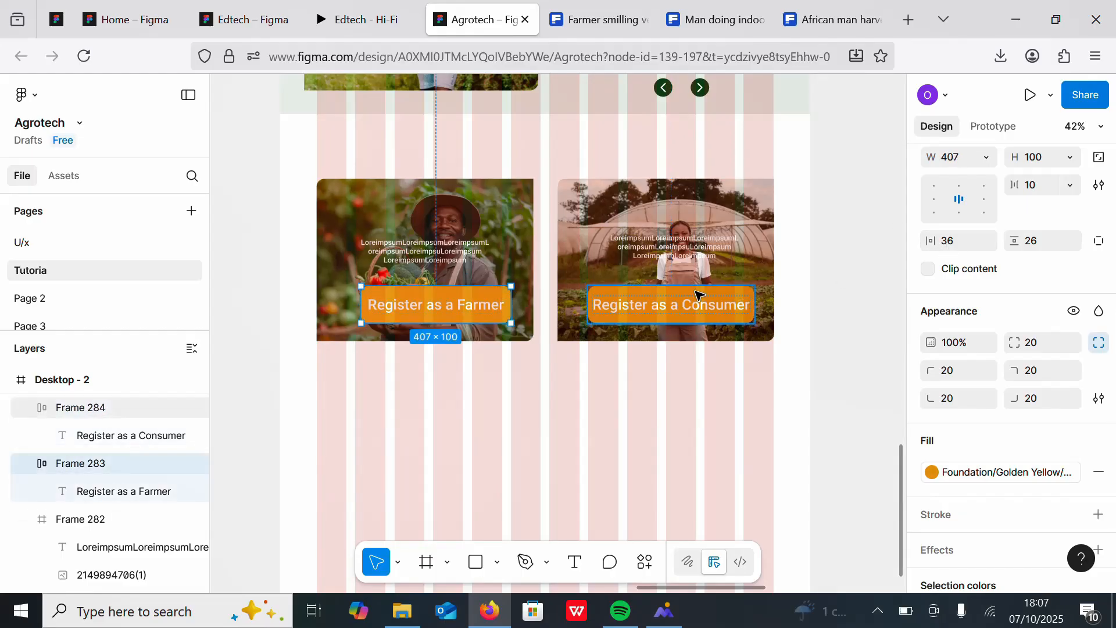
click(700, 293)
click(493, 294)
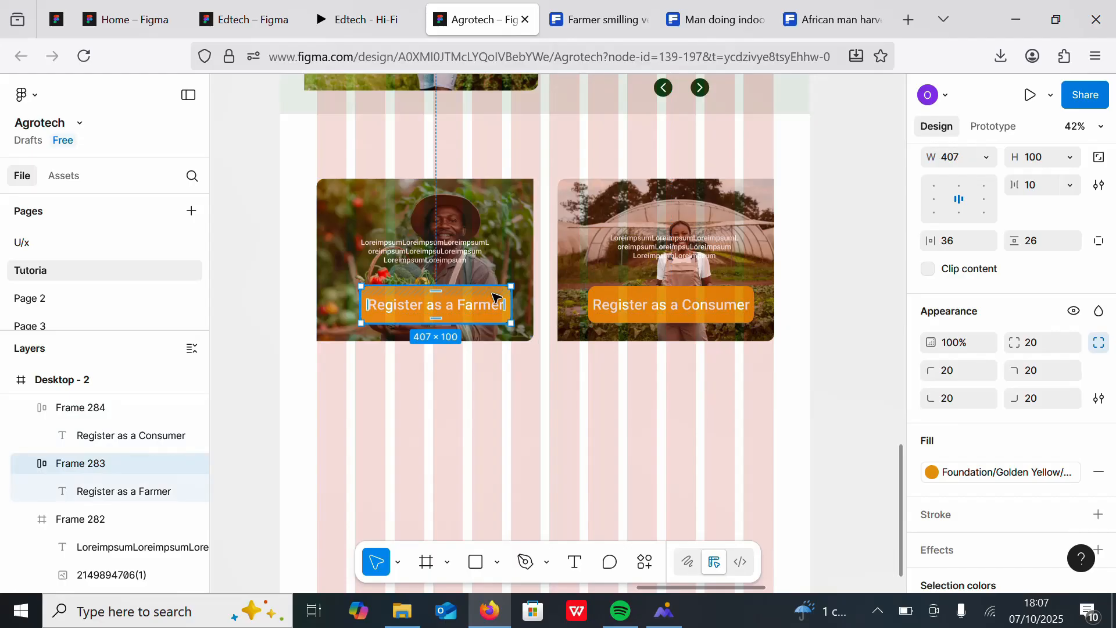
Step: Set the Farmer button's width to 450
drag(510, 302, 516, 302)
click(624, 300)
click(442, 302)
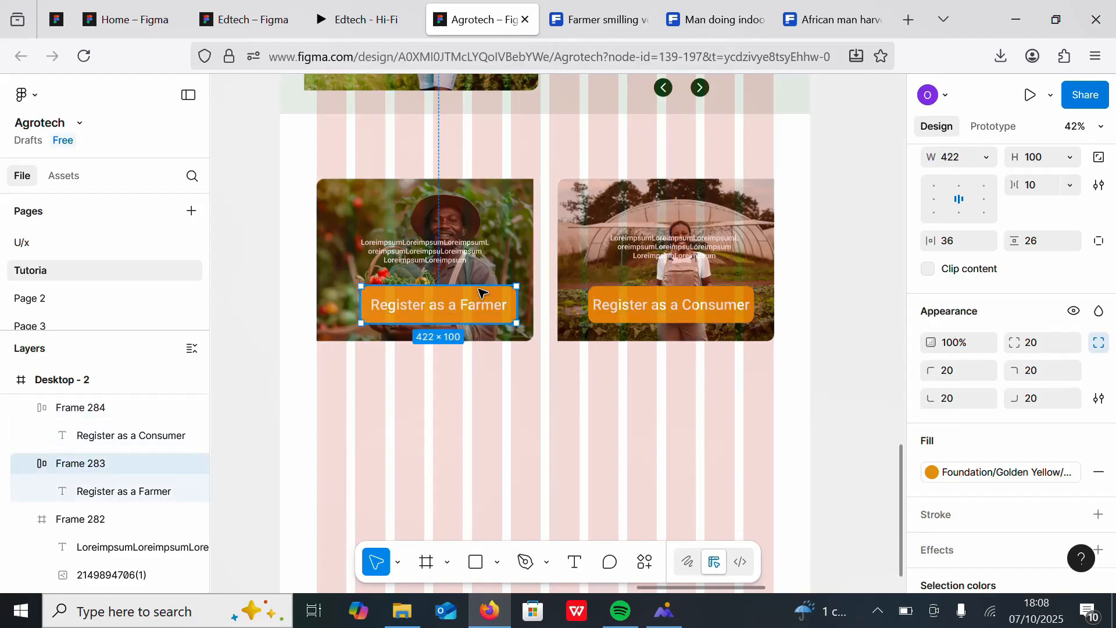
click(951, 162)
text(450)
key(Return)
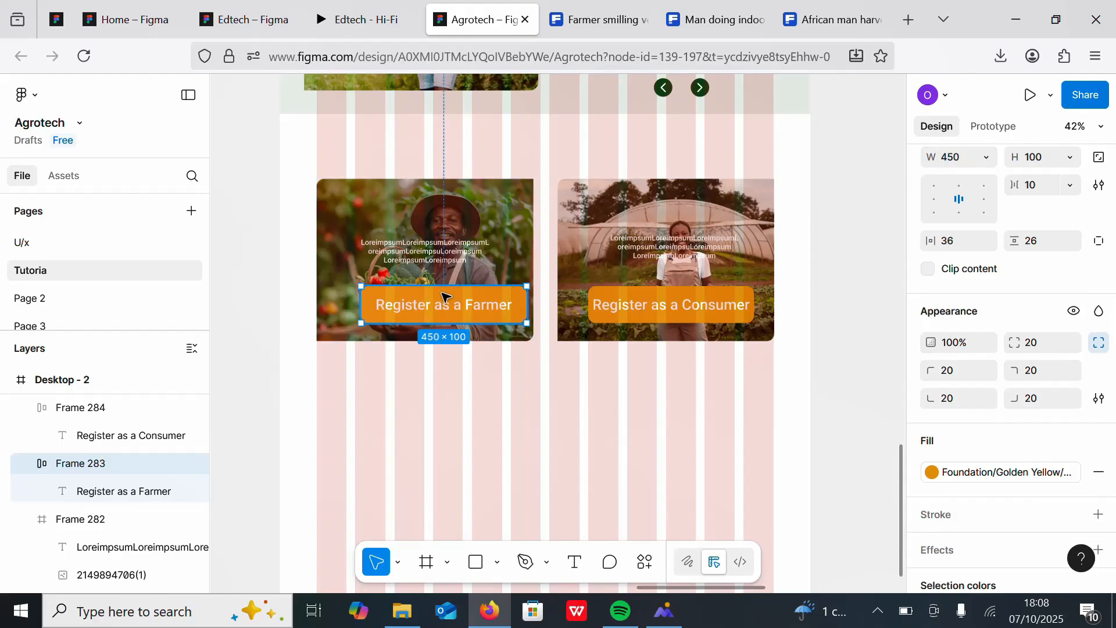
Step: Center the Farmer button on its photo and change its fill to the Forest Green library colour
drag(471, 309, 457, 307)
scroll(1114, 447, down, 2)
scroll(1115, 451, down, 1)
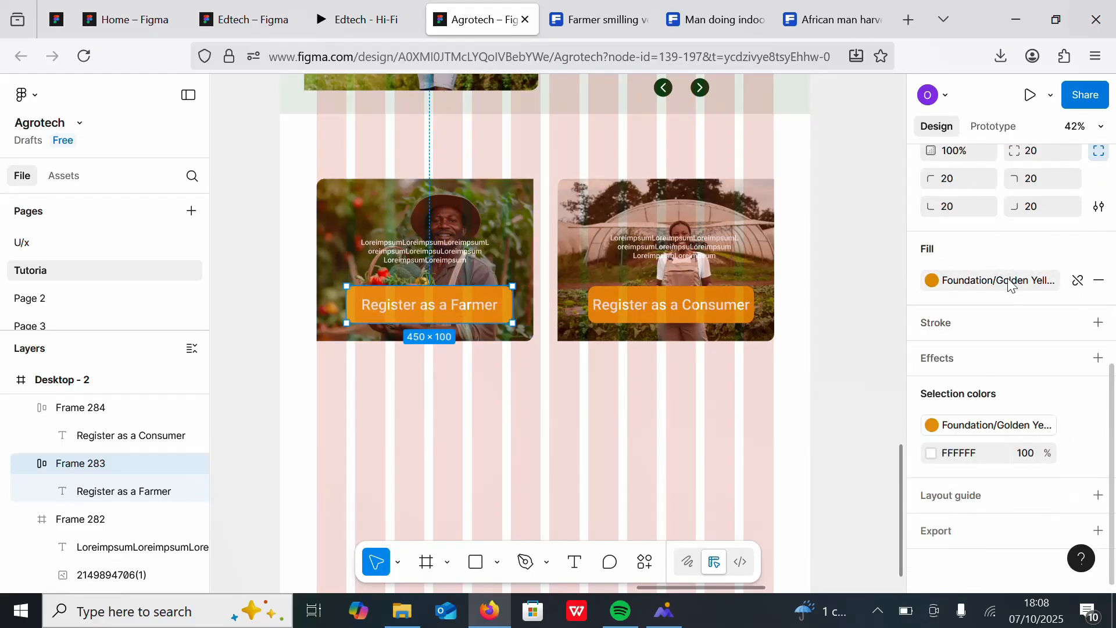
click(932, 280)
click(880, 371)
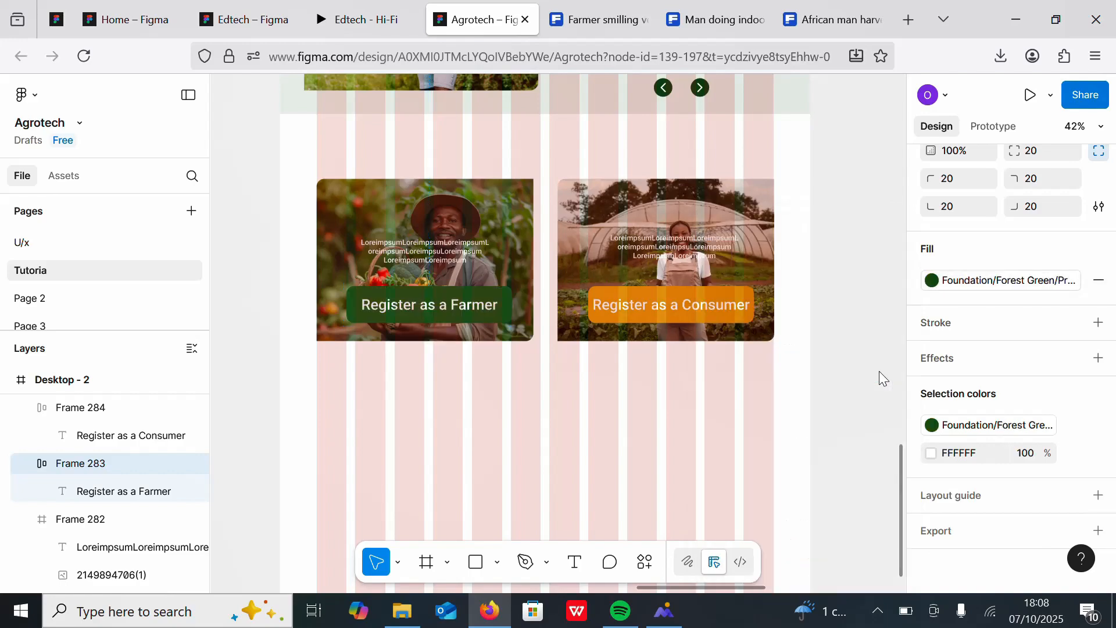
click(932, 280)
click(849, 369)
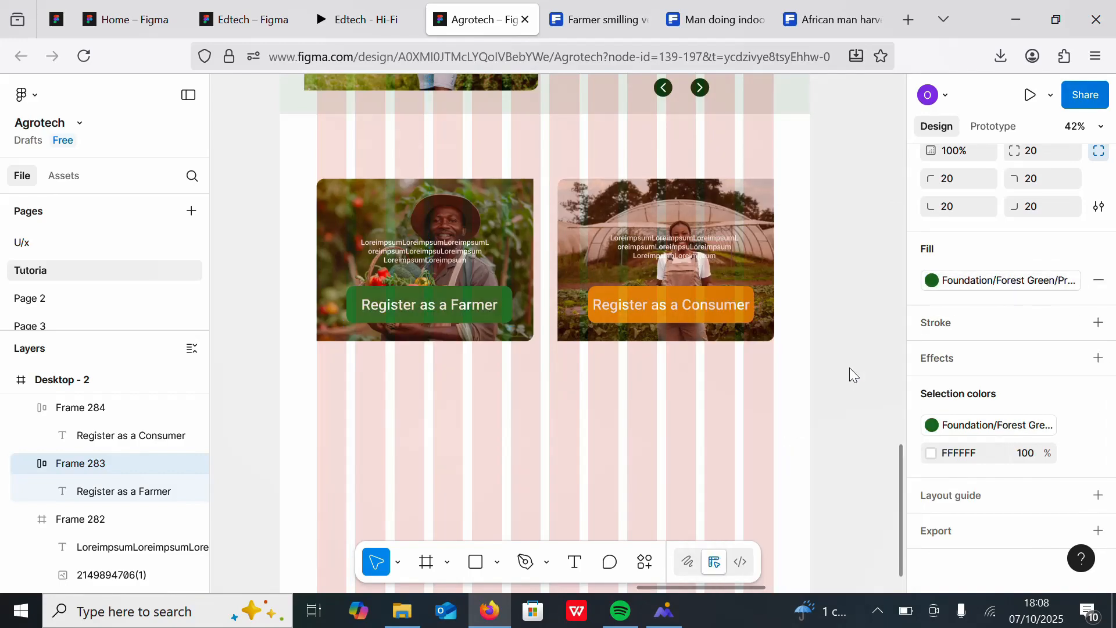
click(727, 295)
click(998, 288)
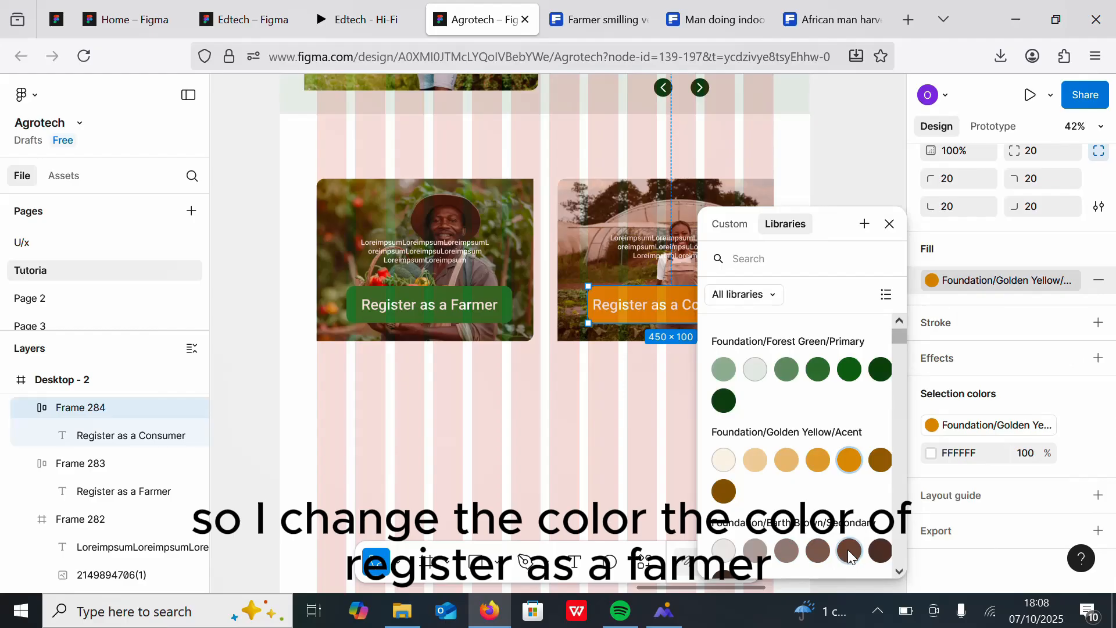
click(849, 553)
click(1017, 281)
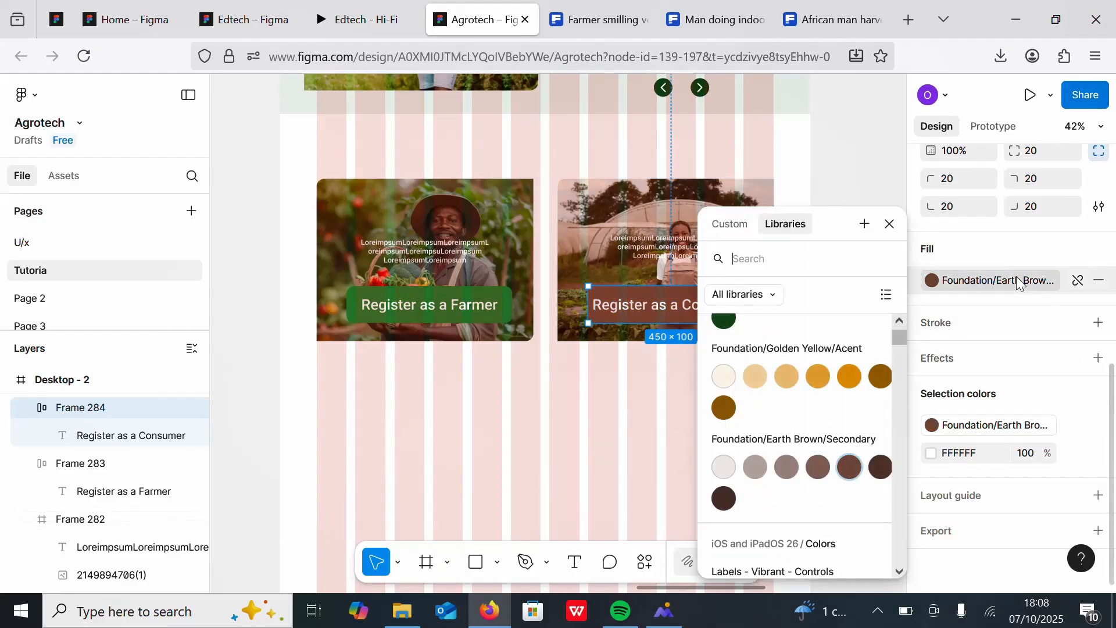
click(849, 376)
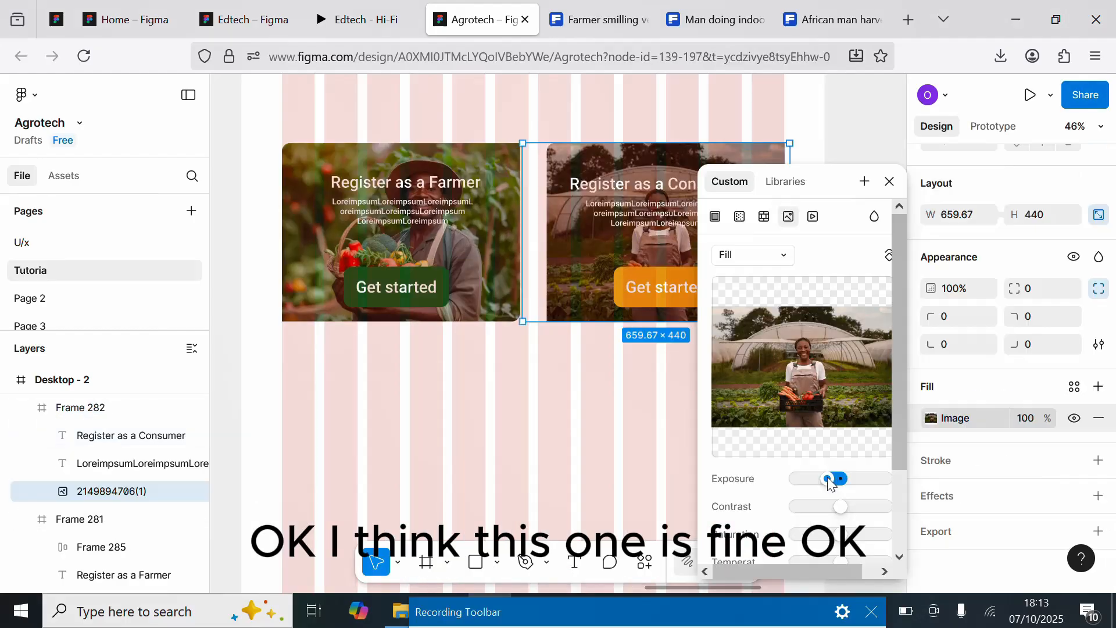
Step: Lower the image exposure of the basket photo so the overlaid text stands out
drag(837, 479, 827, 479)
click(498, 201)
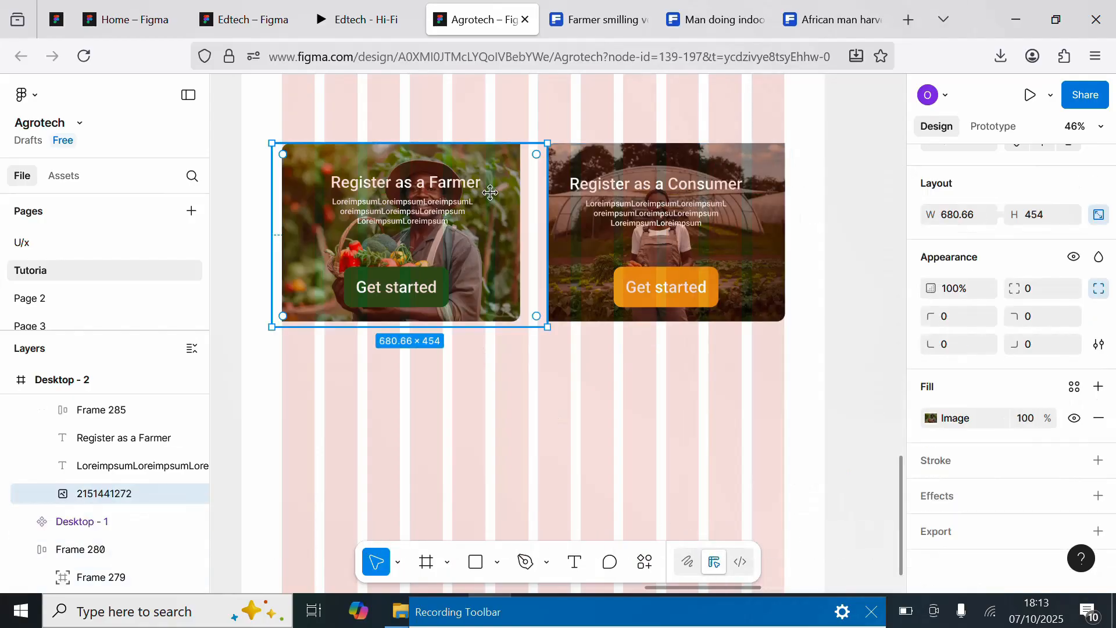
click(931, 418)
drag(837, 479, 833, 478)
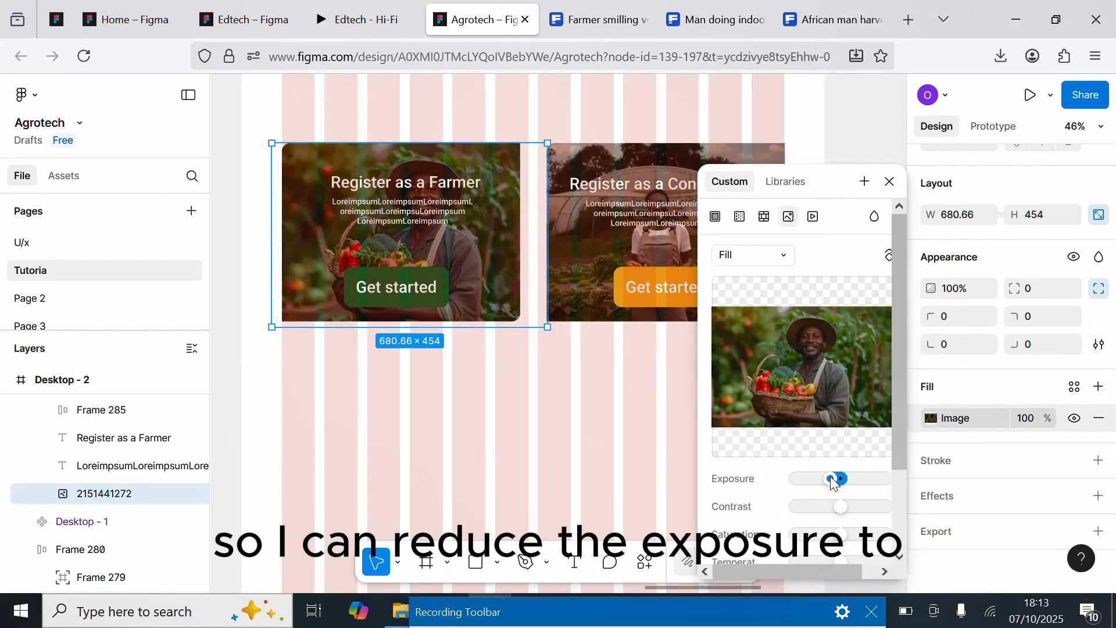
Step: Lower the image exposure of the greenhouse photo as well
click(588, 254)
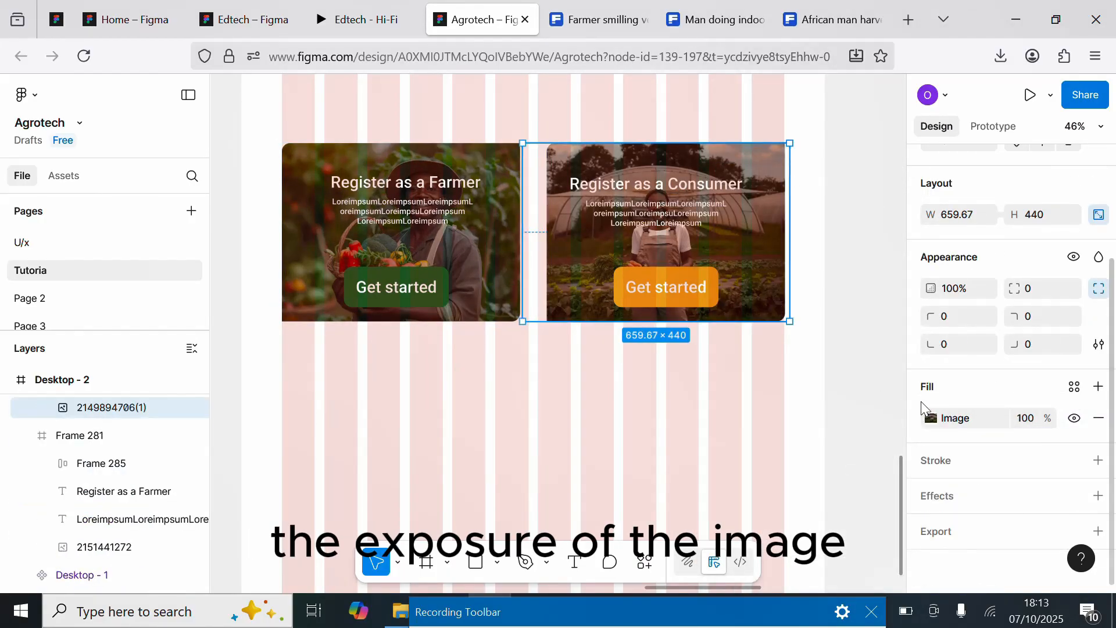
click(931, 418)
drag(840, 478, 821, 480)
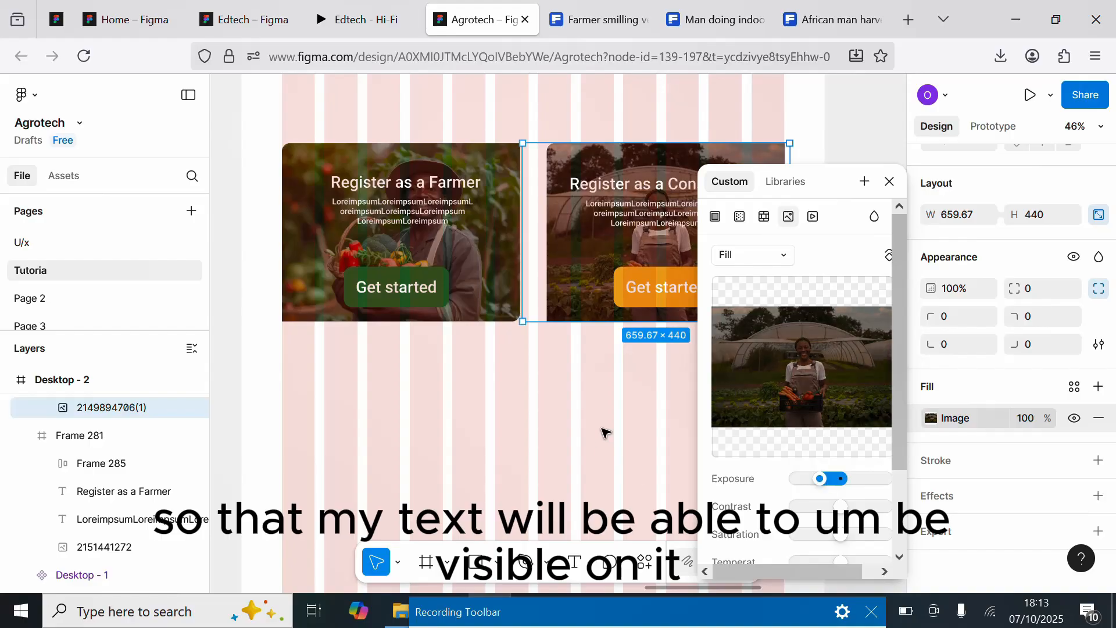
click(544, 421)
scroll(645, 376, down, 3)
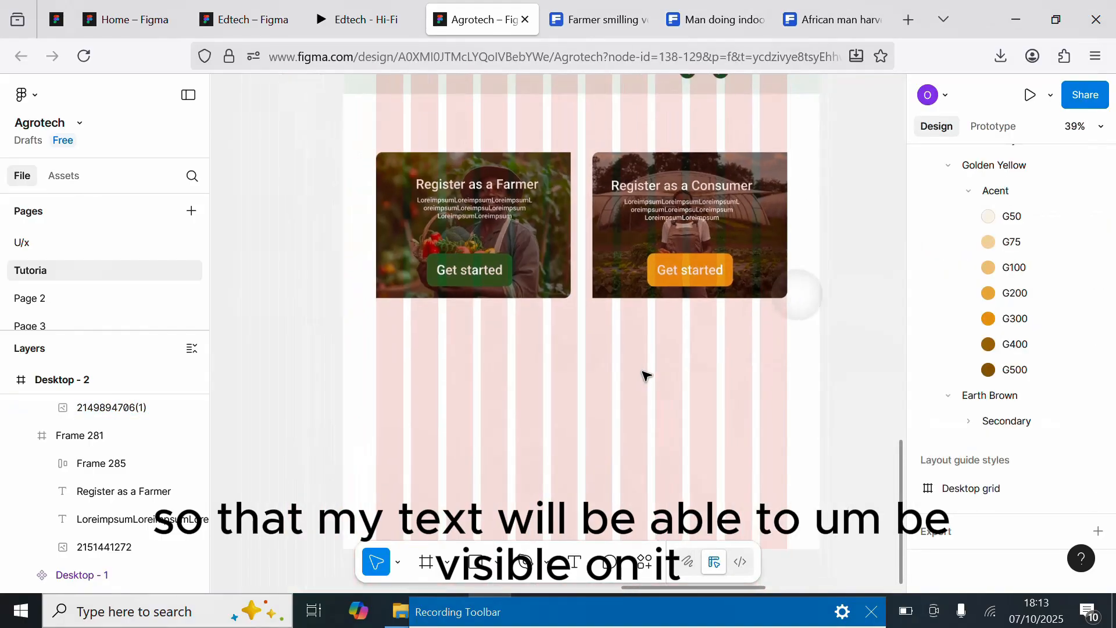
scroll(616, 403, up, 1)
scroll(619, 355, down, 1)
Step: Wrap the Farmer card's heading and body text in a vertical auto layout with 10 spacing
click(451, 256)
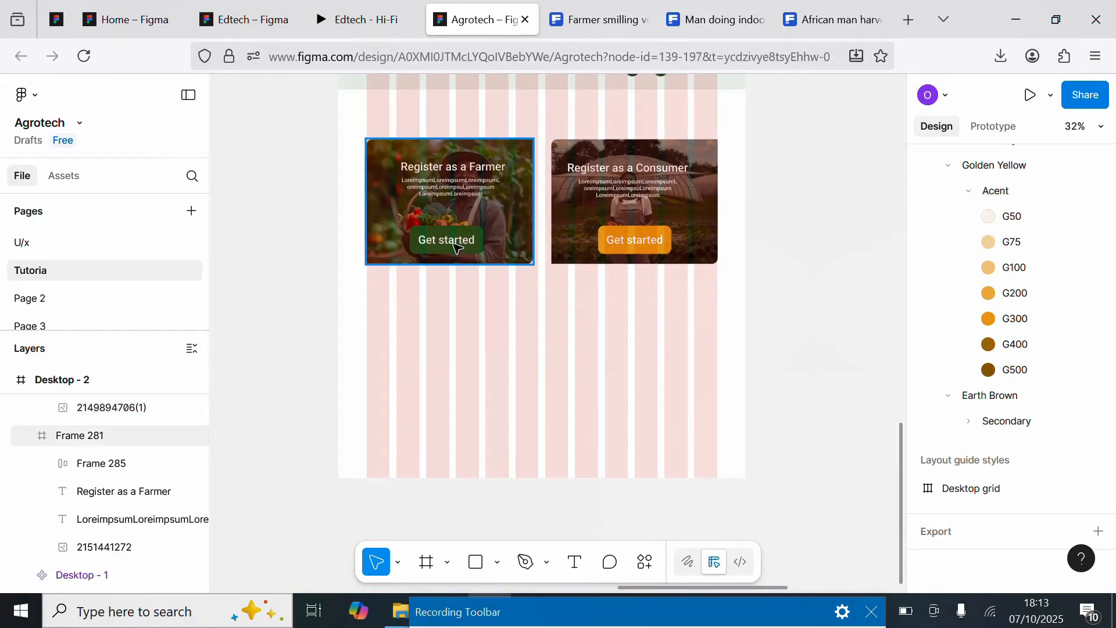
double_click(448, 241)
click(459, 191)
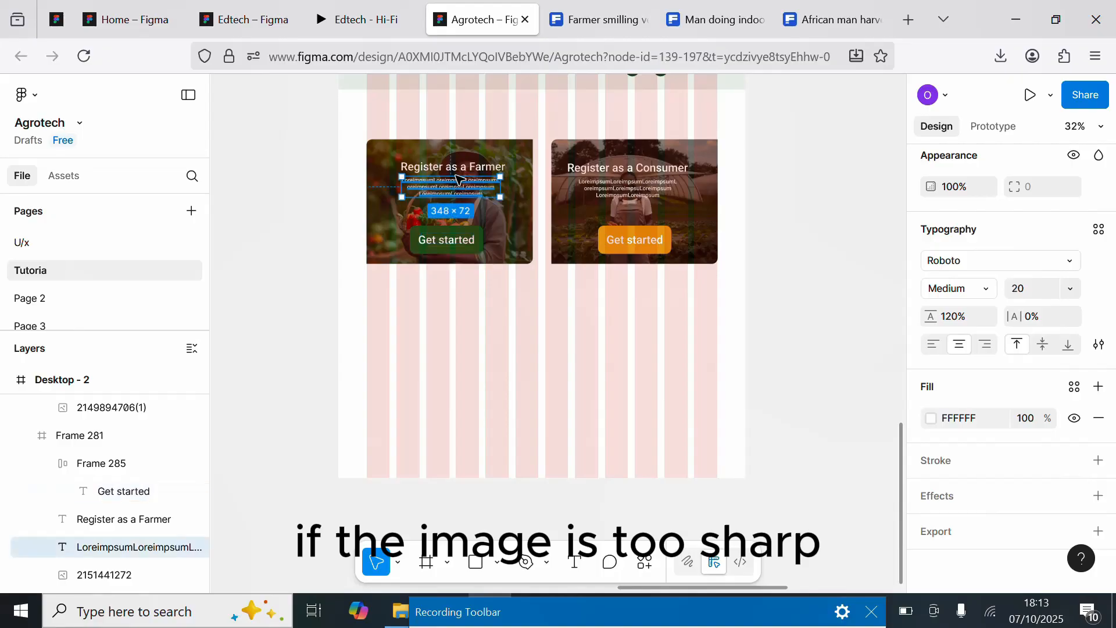
shift+click(490, 159)
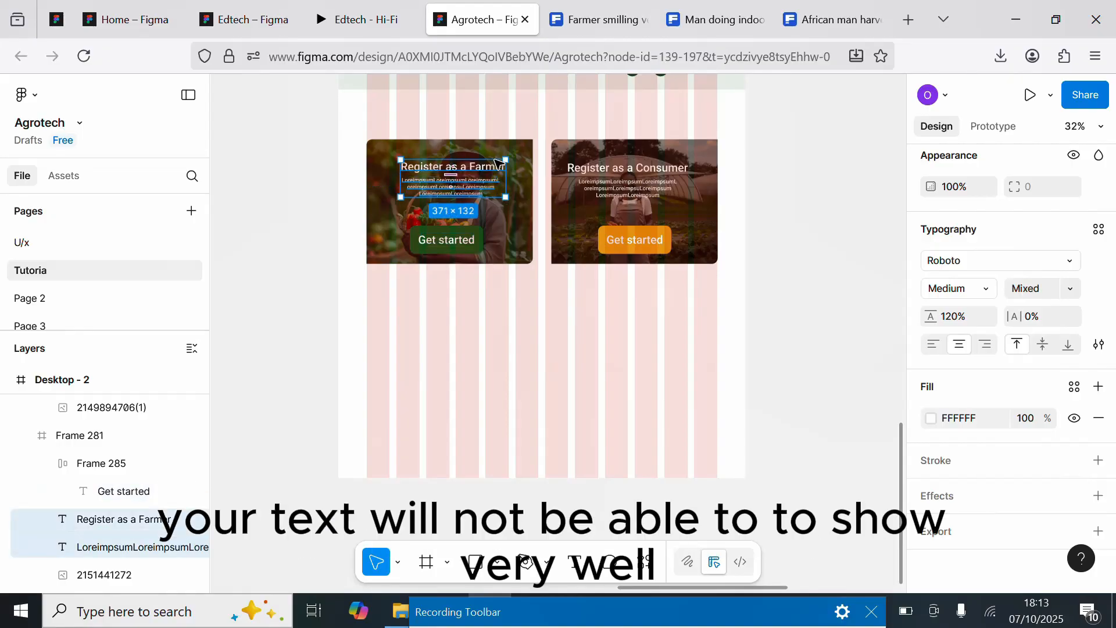
key(shift+a)
scroll(1113, 373, up, 3)
click(1031, 230)
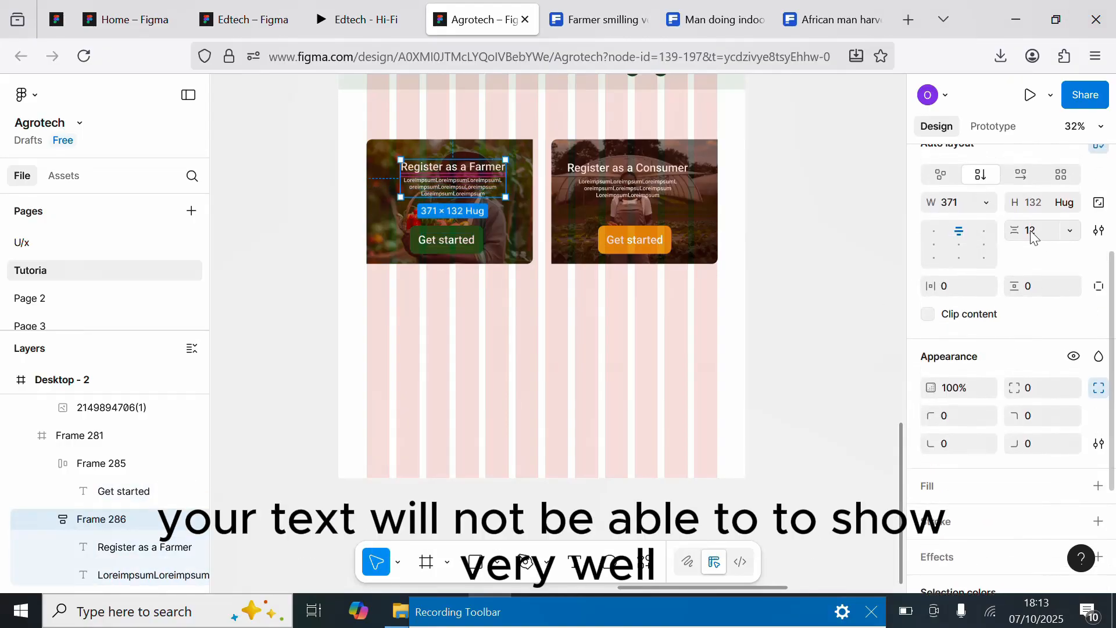
text(10)
key(Return)
Step: Wrap the Consumer card's heading and body text in a vertical auto layout with 10 spacing
click(626, 195)
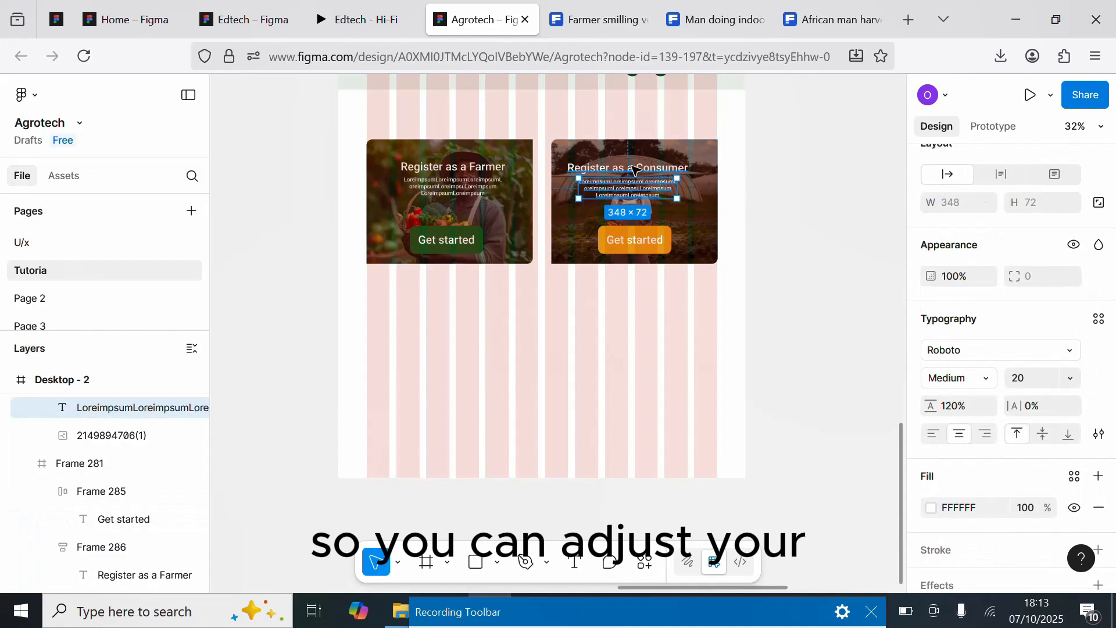
shift+click(633, 170)
key(shift+a)
click(1031, 230)
text(10)
key(Return)
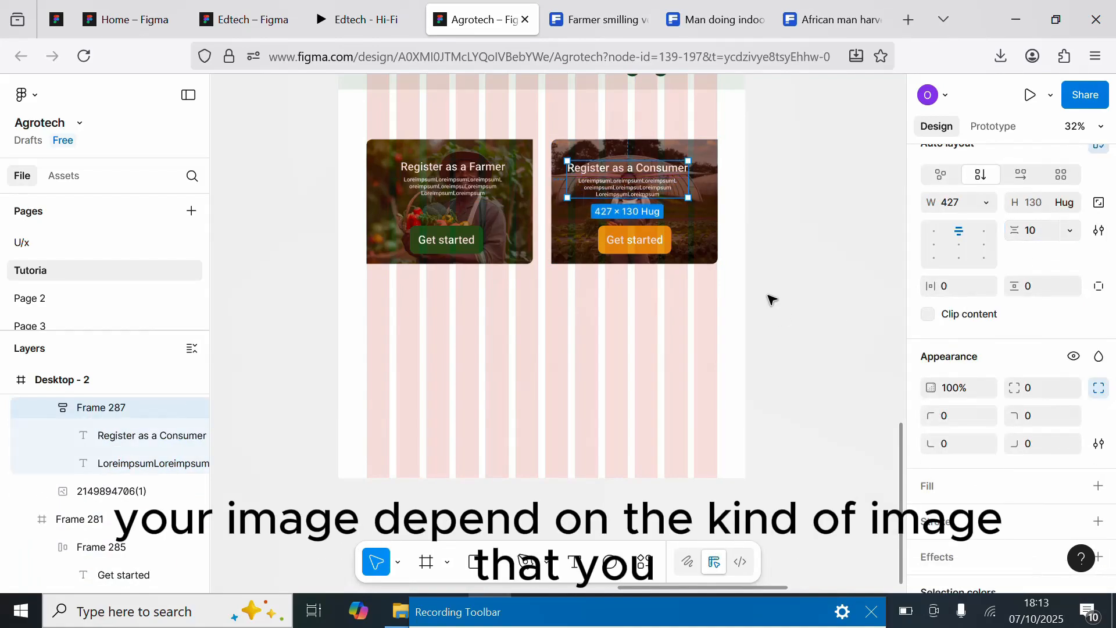
click(770, 299)
scroll(735, 366, down, 2)
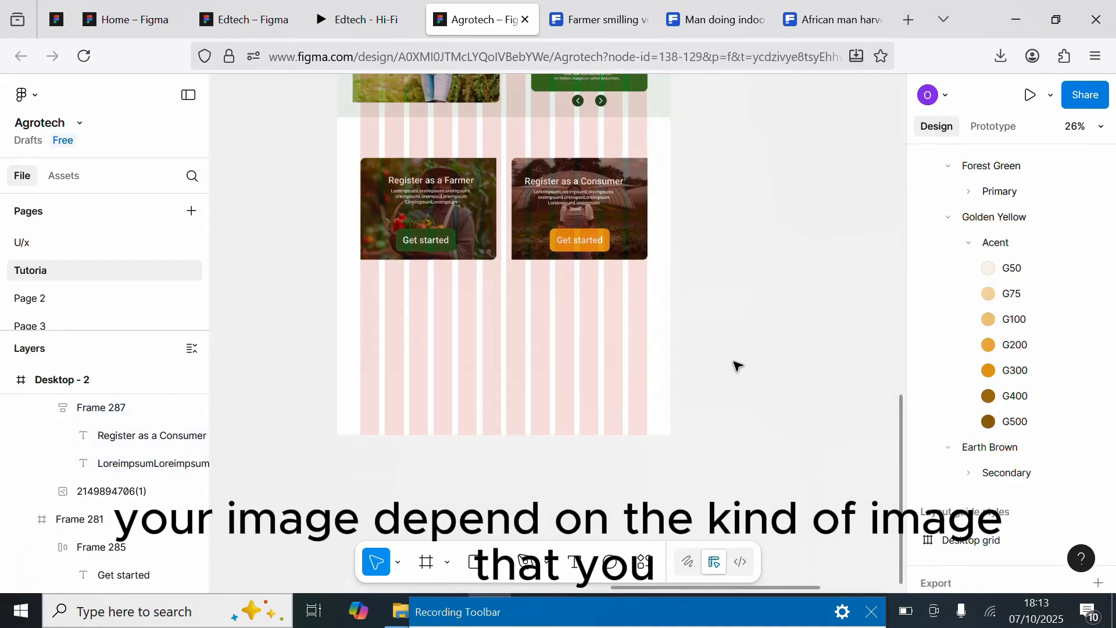
click(627, 620)
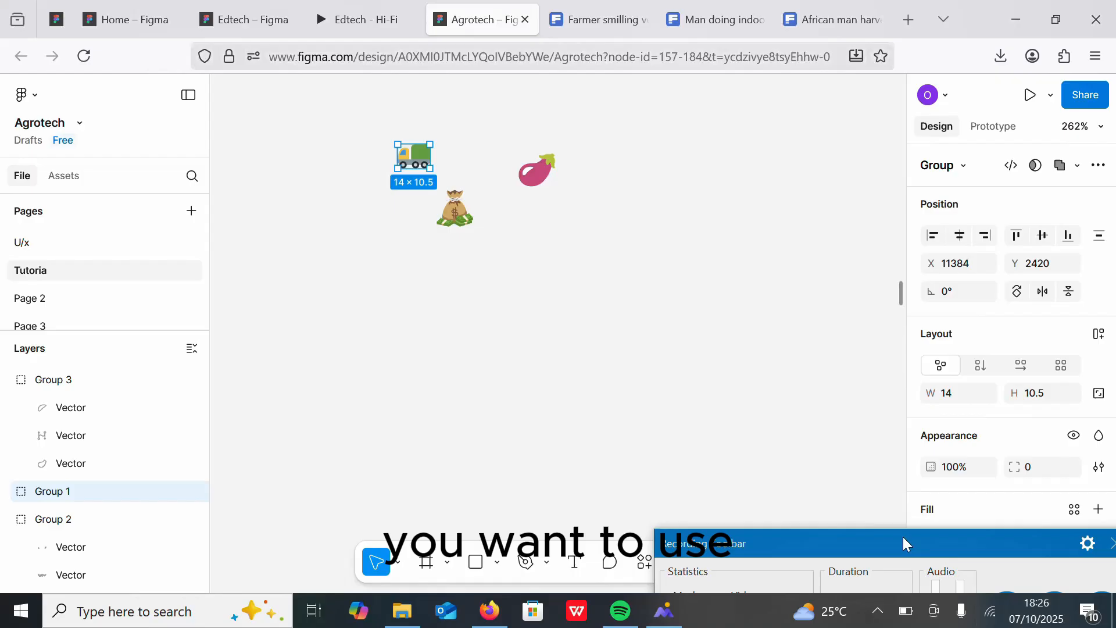
drag(902, 537, 928, 603)
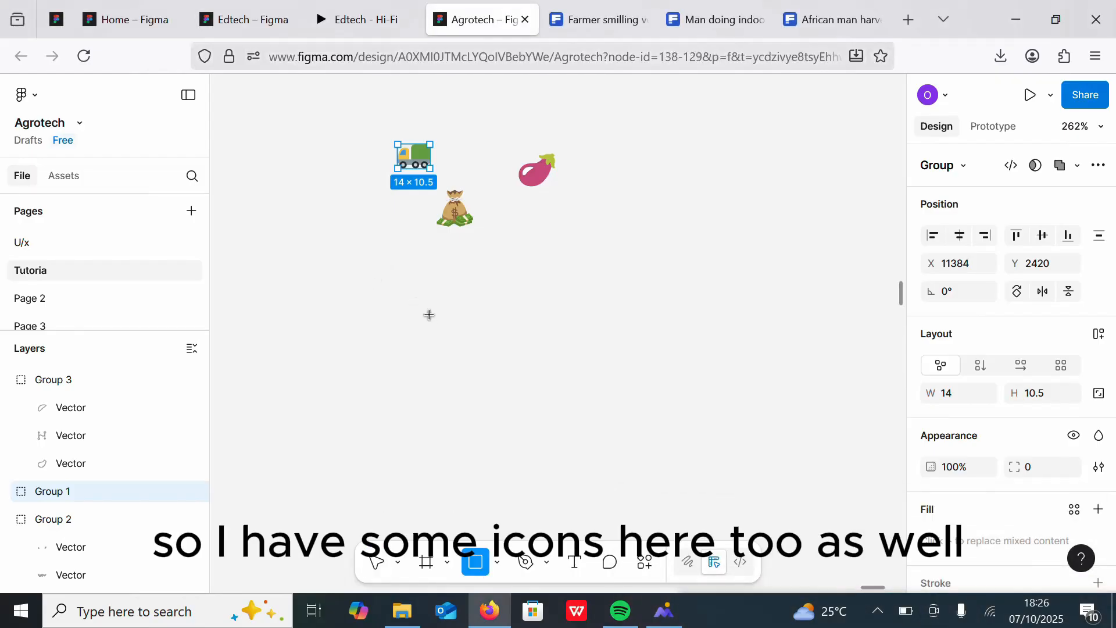
Step: Draw a small rectangle about 23 × 18 below the truck, money bag and eggplant icons
drag(392, 300, 428, 327)
scroll(661, 320, down, 6)
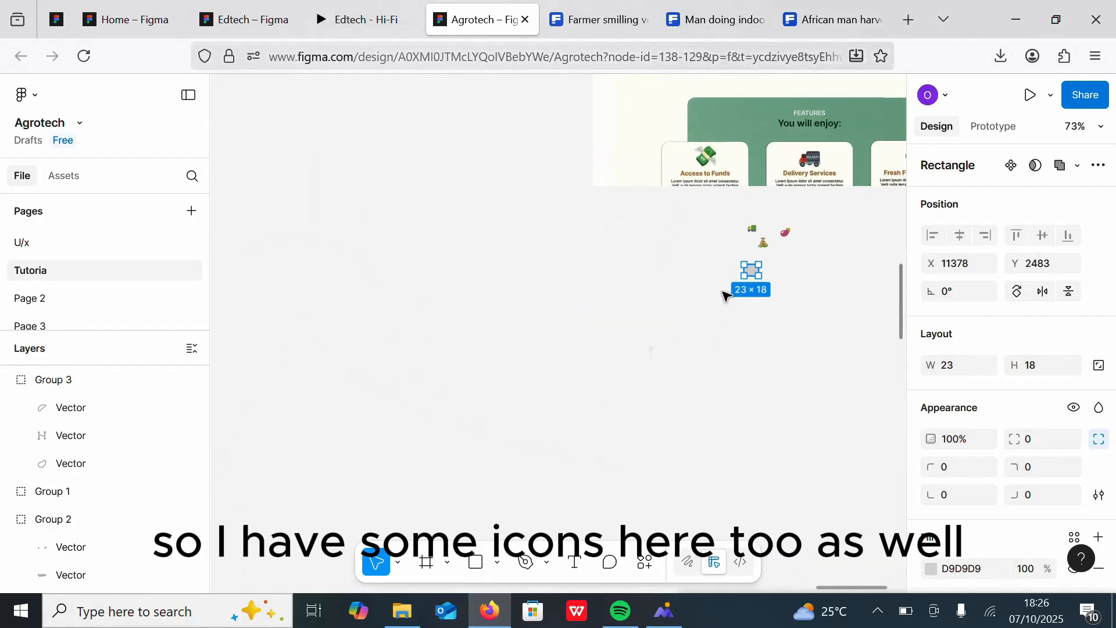
scroll(723, 297, up, 7)
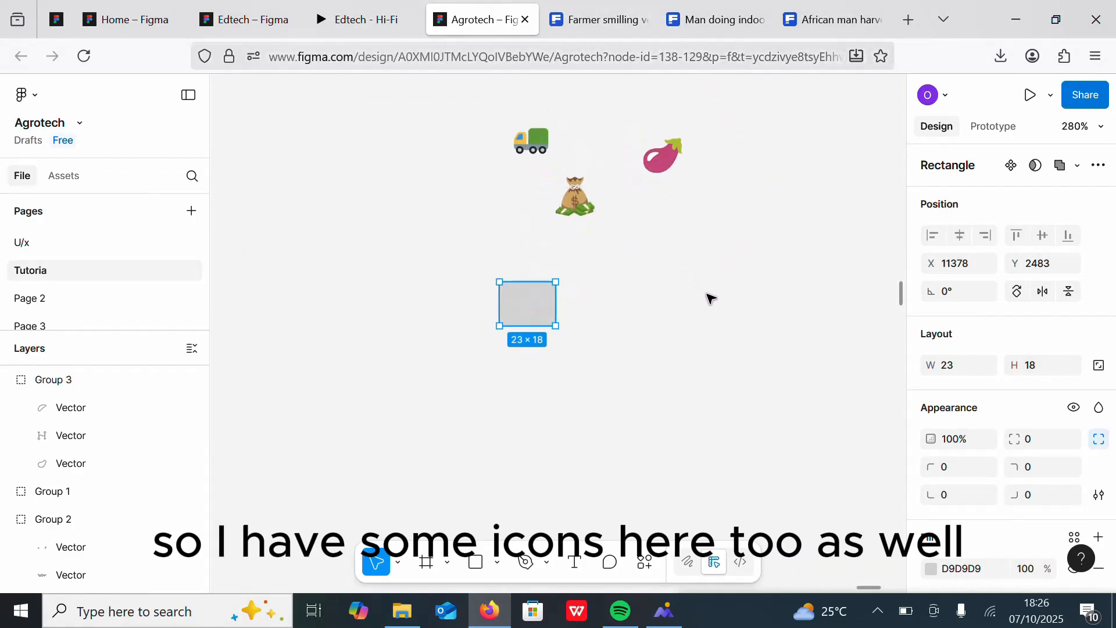
scroll(711, 298, up, 1)
Step: Move the truck icon onto the rectangle and bring it to the front
click(495, 111)
drag(495, 110, 491, 304)
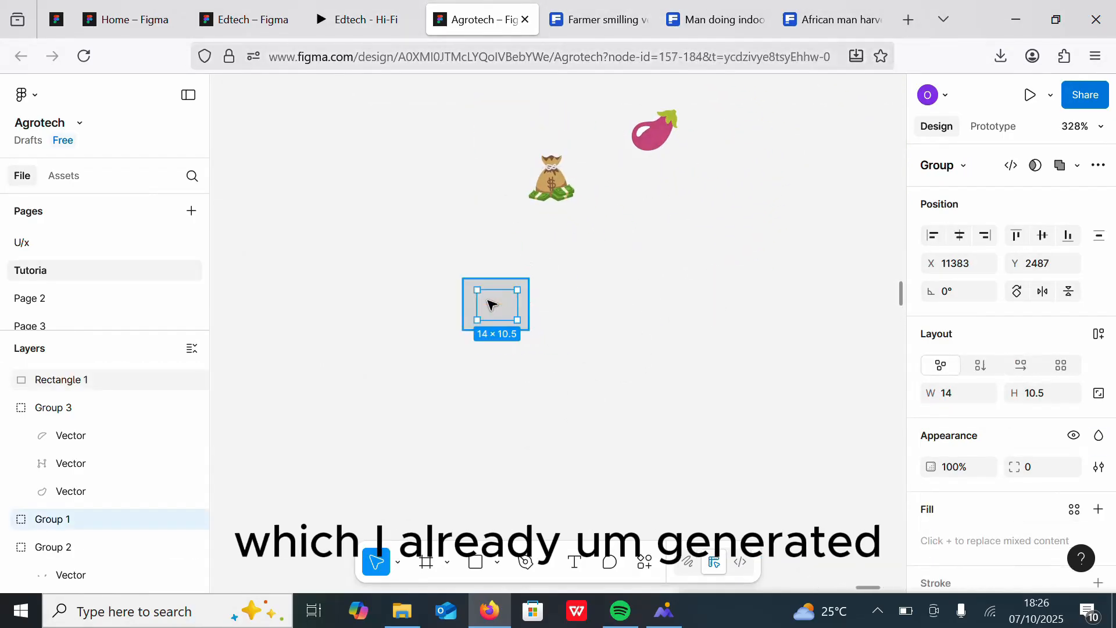
right_click(491, 304)
click(538, 326)
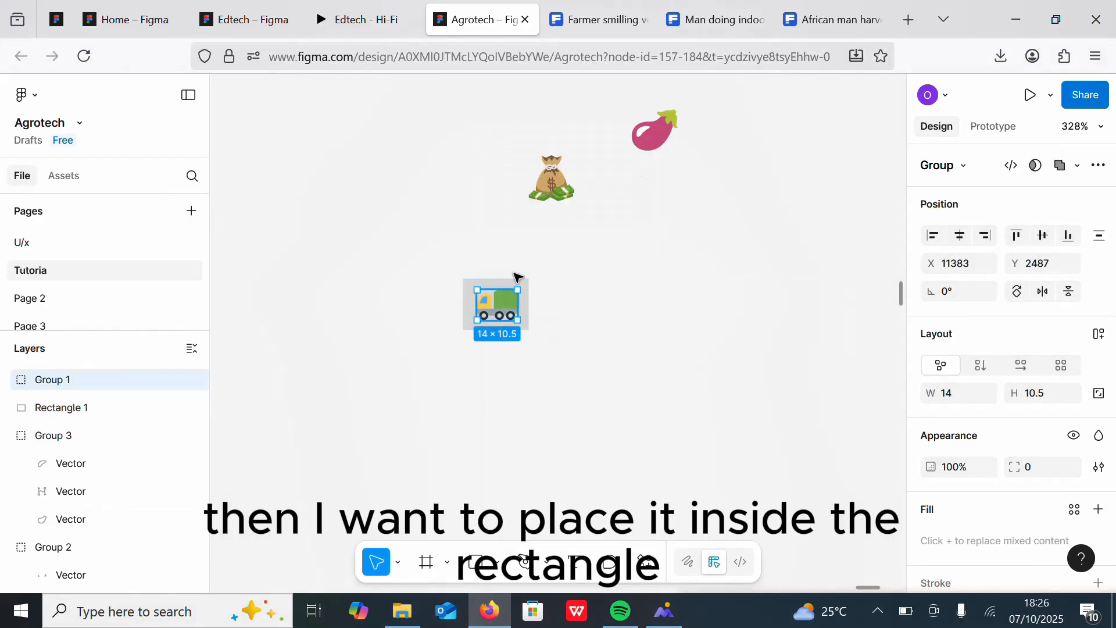
Step: Round the small rectangle's corners to 3 and set its fill to white FFFFFF
click(529, 309)
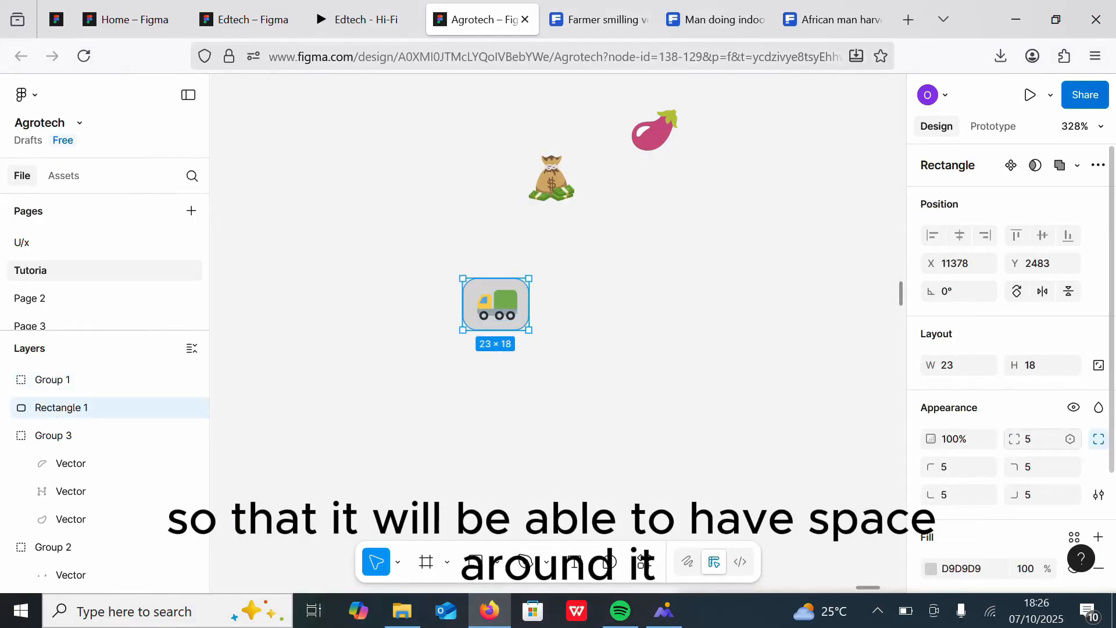
text(3)
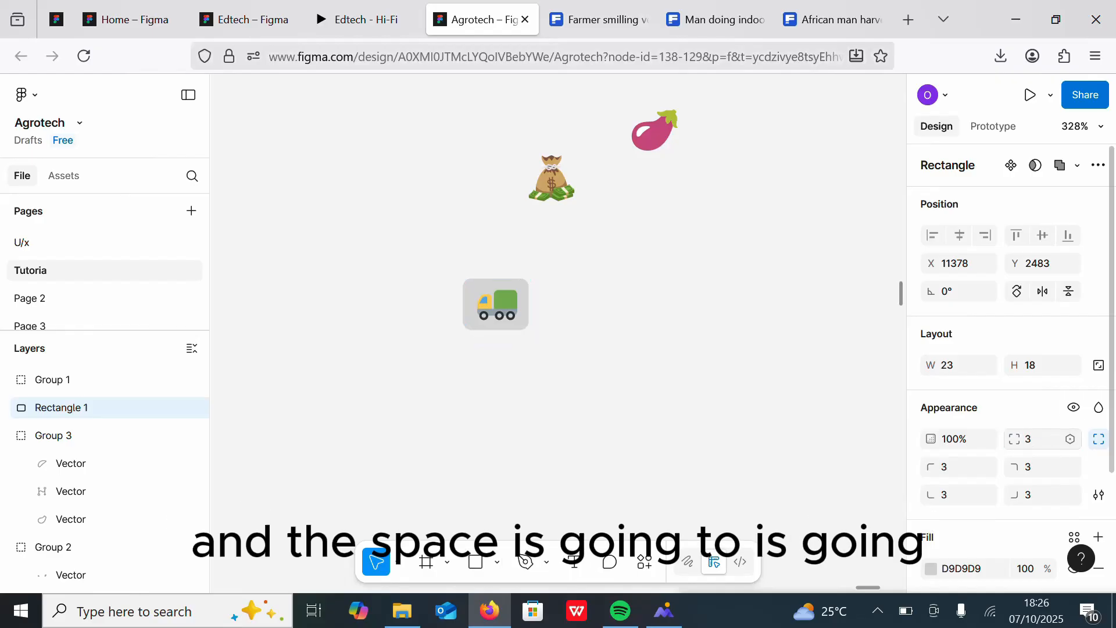
drag(1112, 308, 1113, 546)
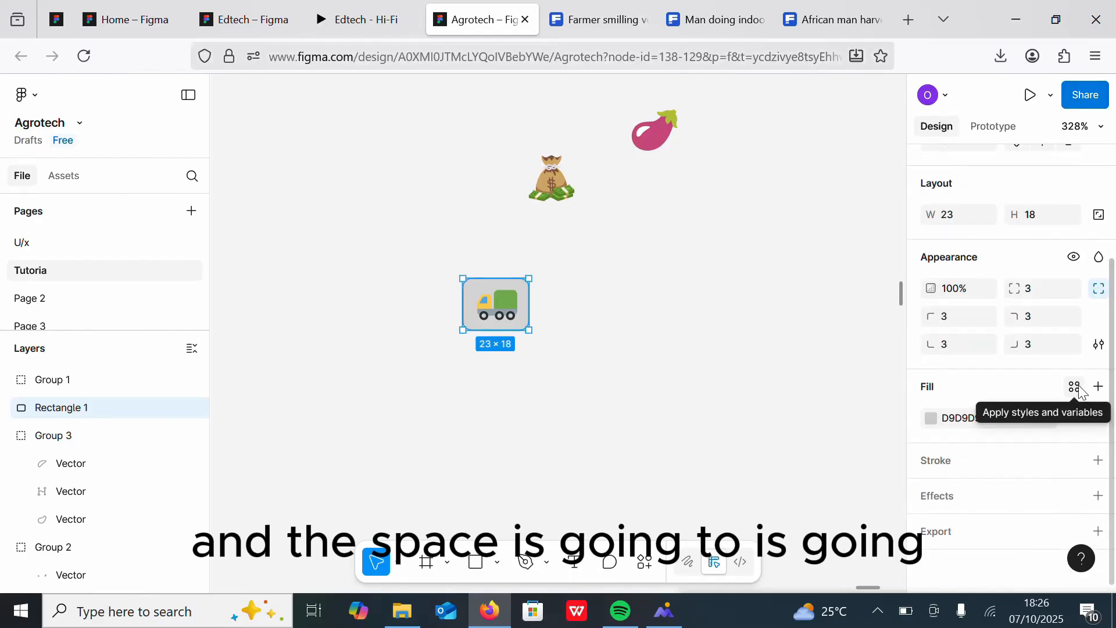
click(932, 417)
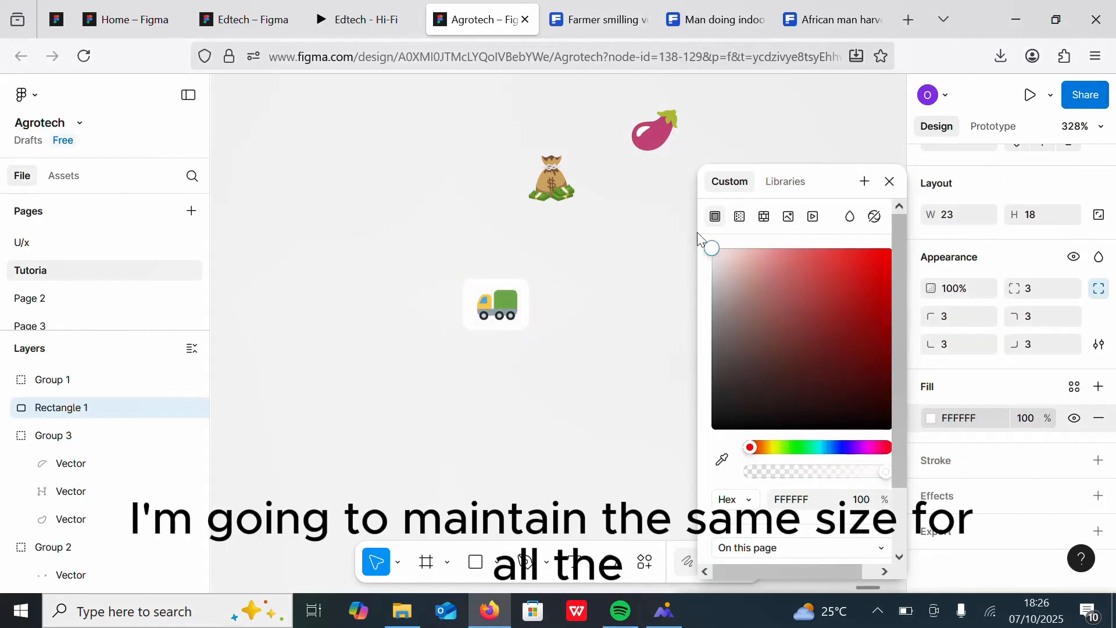
click(499, 233)
Step: Wrap the rectangle and truck icon together in a frame with auto layout
drag(441, 274, 563, 345)
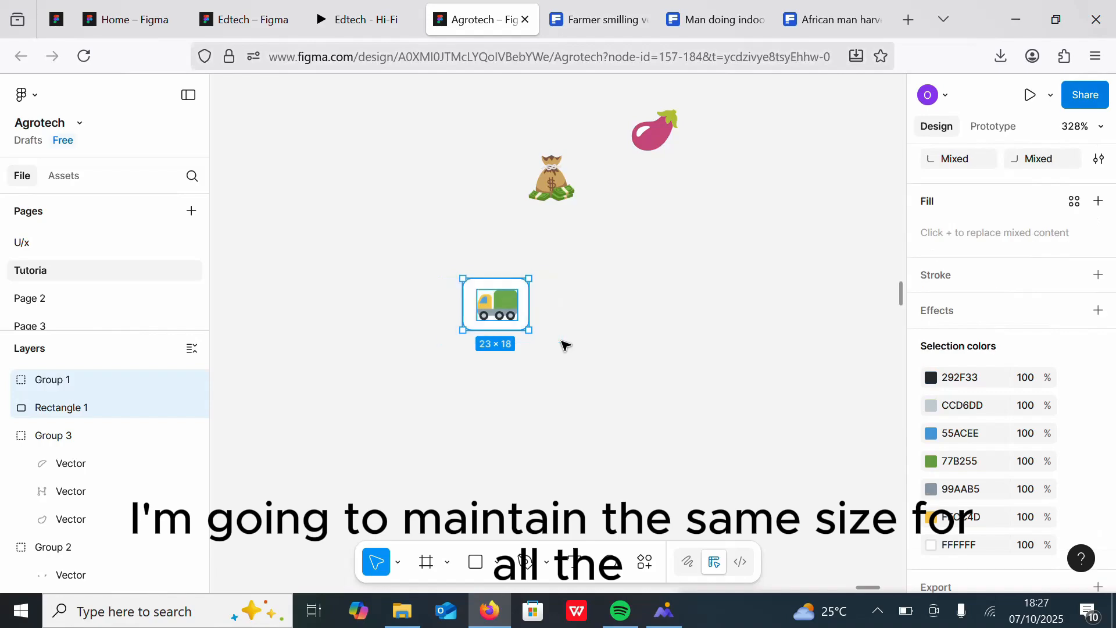
key(ctrl+alt+g)
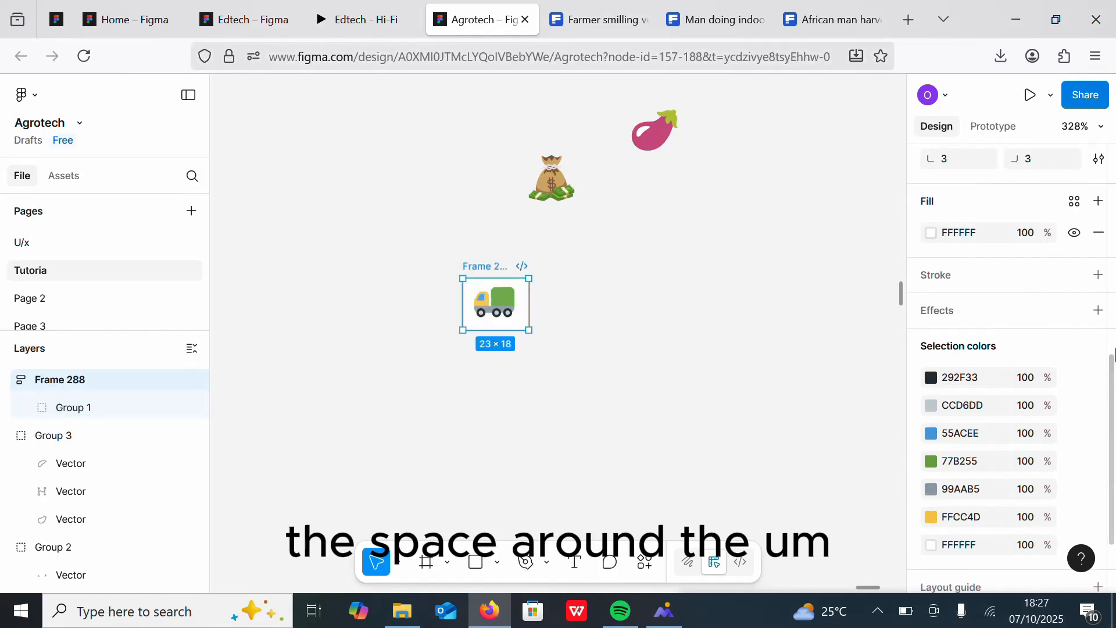
scroll(954, 240, up, 5)
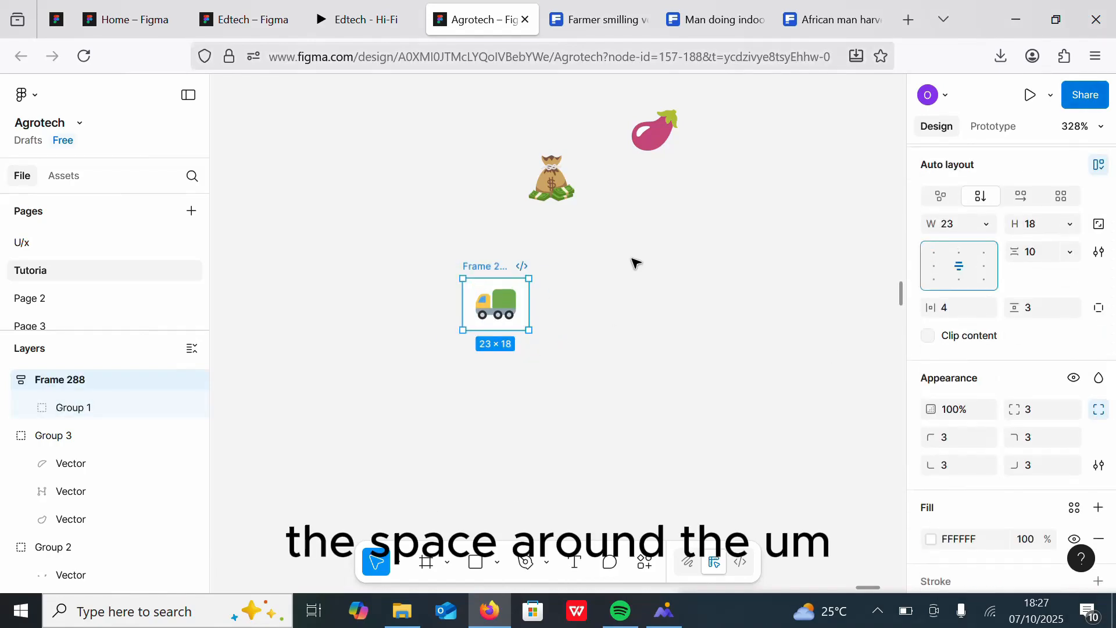
drag(484, 301, 410, 315)
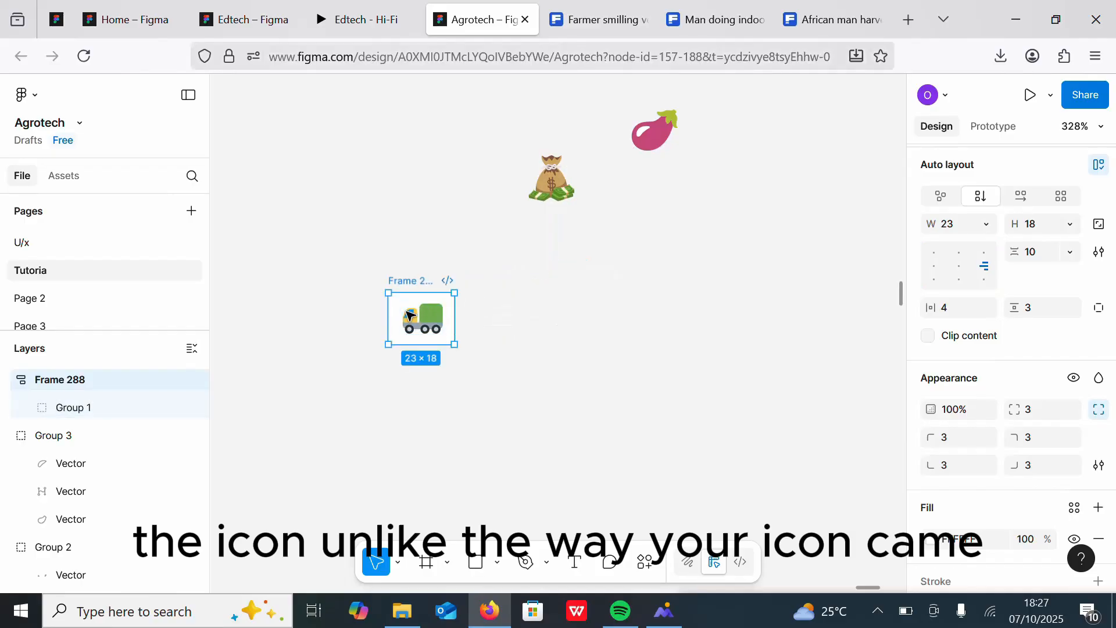
key(ctrl+z)
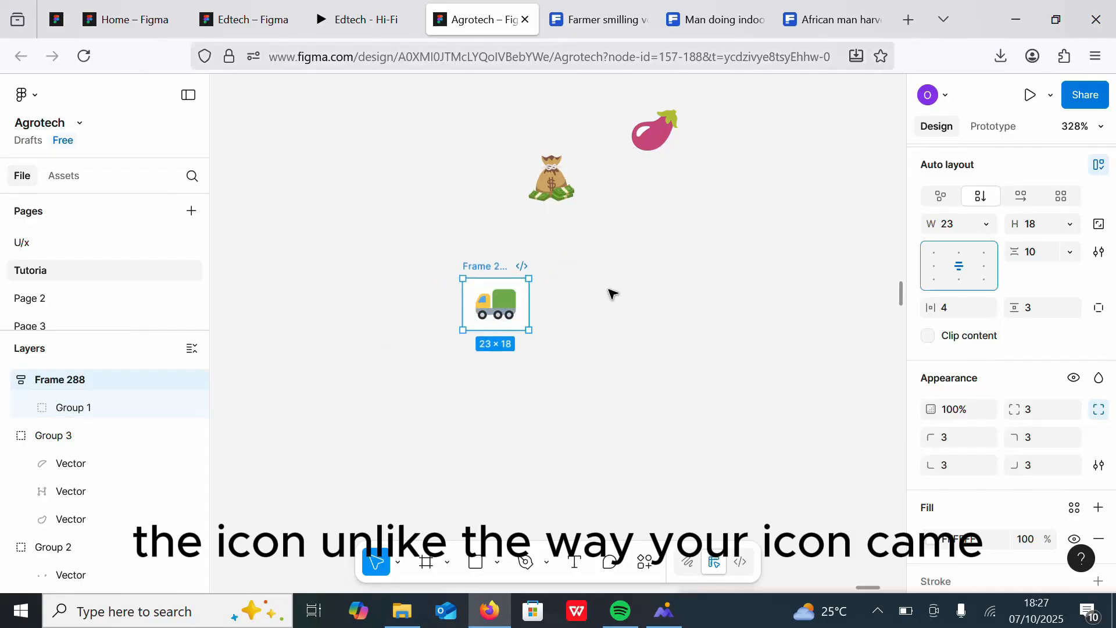
Step: Duplicate the truck icon frame
click(611, 293)
click(487, 266)
key(ctrl+d)
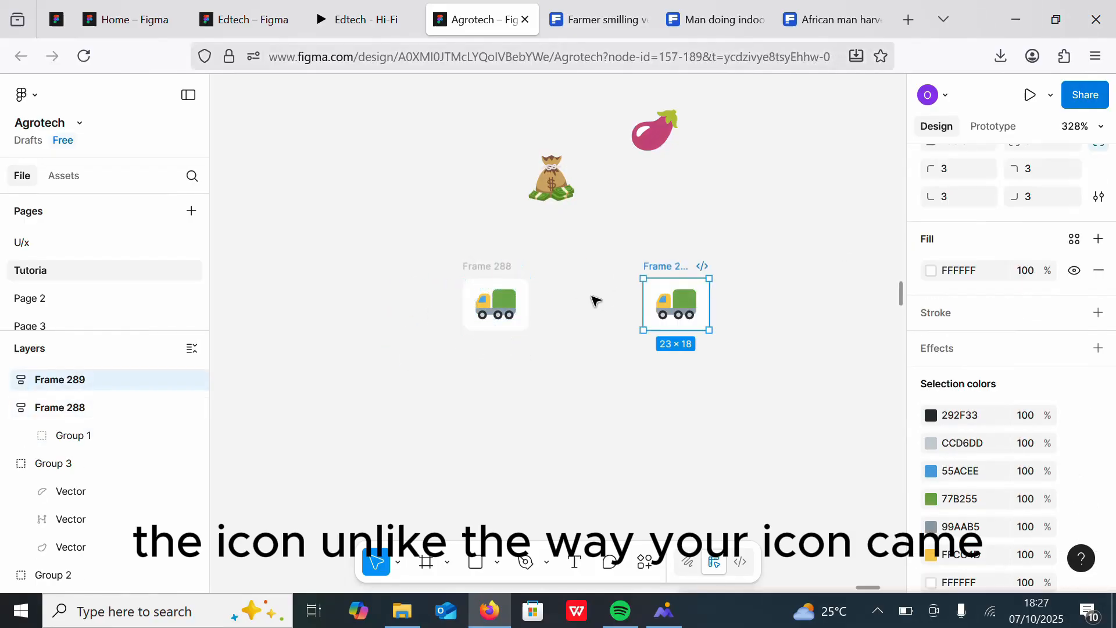
Step: Scale the money bag icon down to 14 × 14
right_click(559, 187)
click(533, 179)
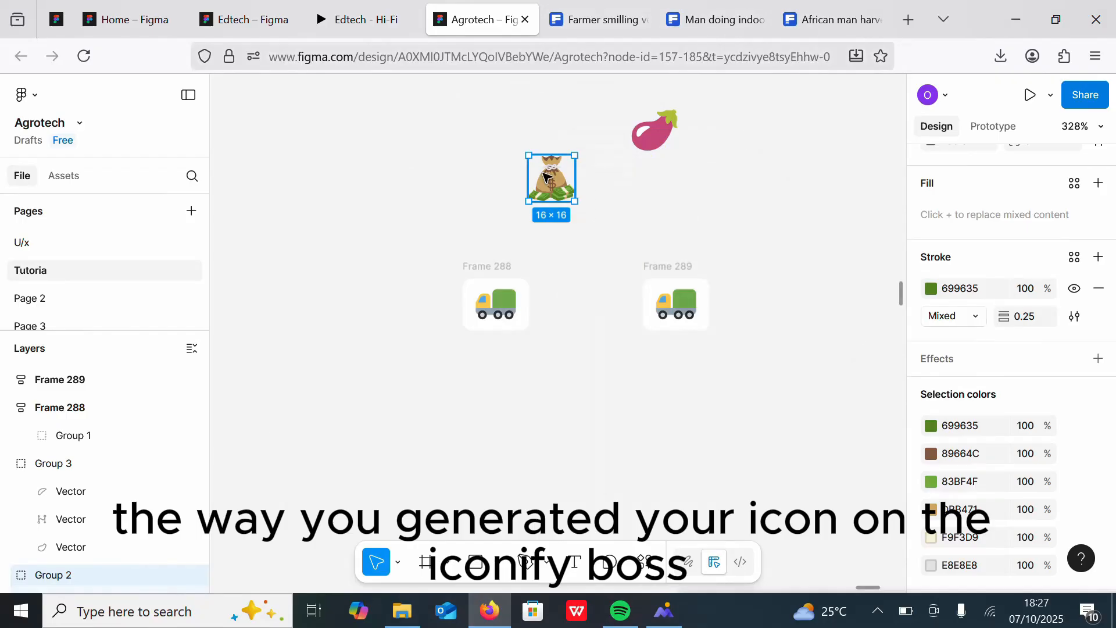
key(k)
drag(570, 196, 562, 188)
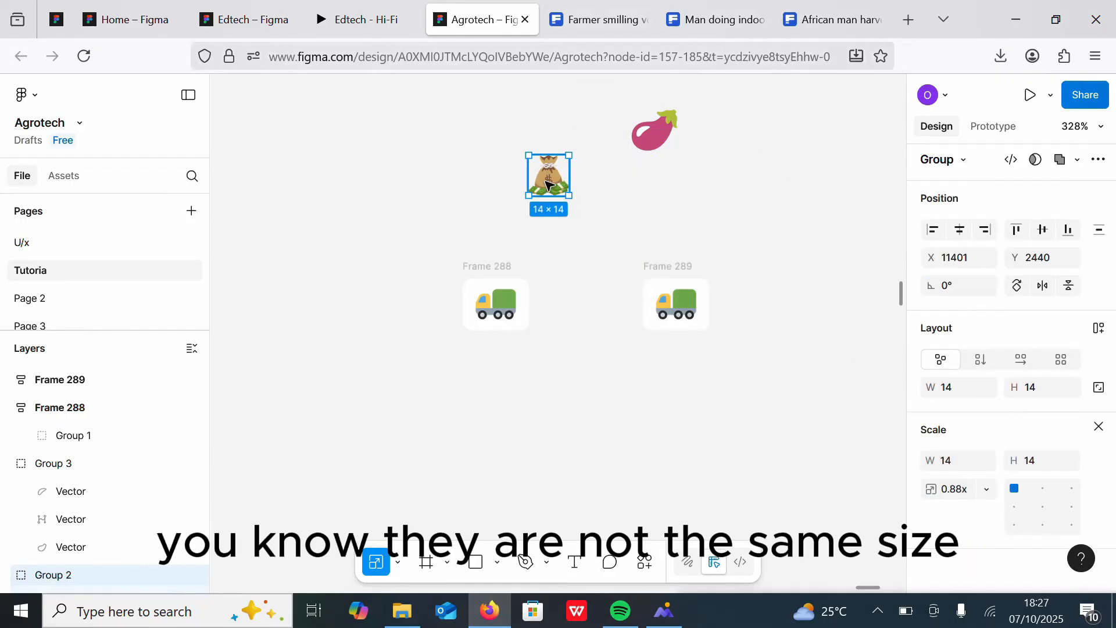
Step: Copy the money bag icon and paste it in place of the truck inside the duplicated frame
right_click(547, 184)
click(572, 148)
right_click(685, 314)
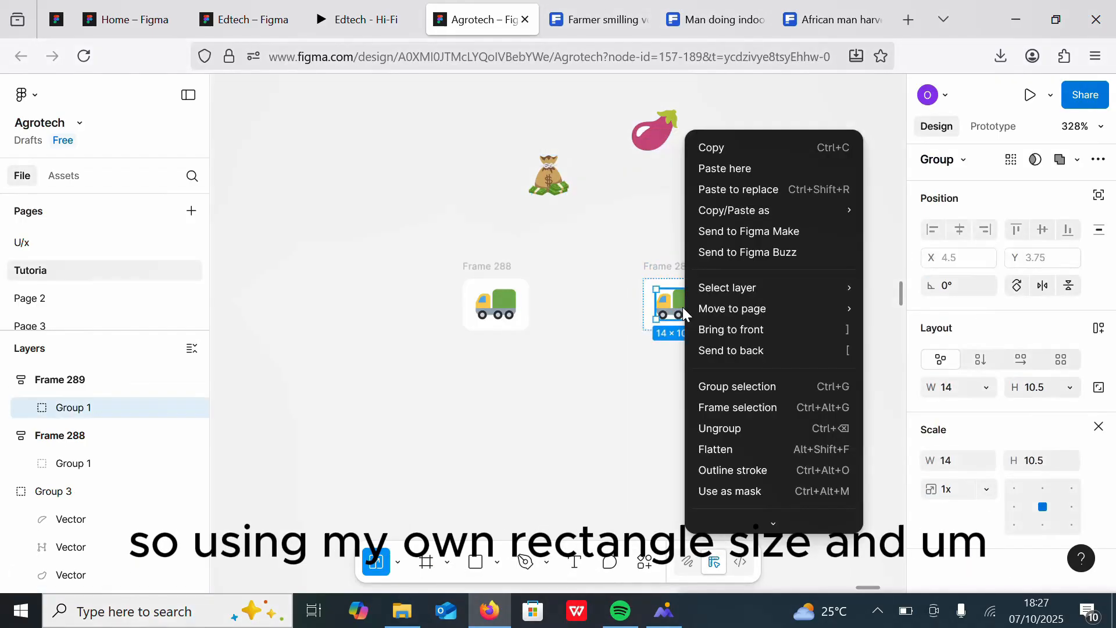
click(737, 190)
Step: Duplicate the money bag frame and place the copy to its right
click(668, 266)
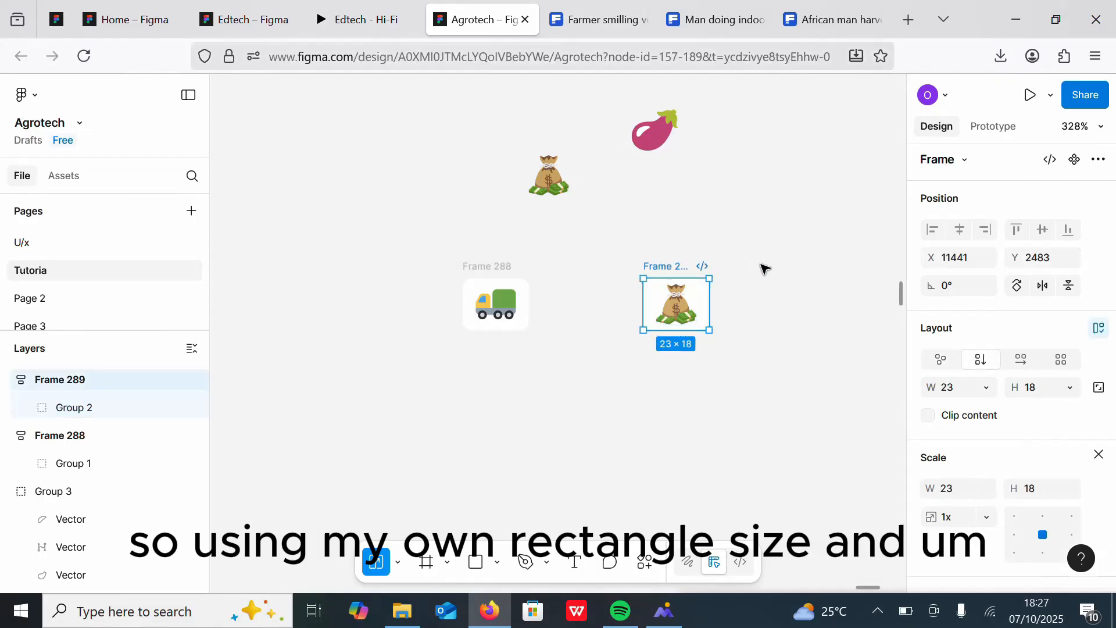
key(ctrl+d)
drag(825, 293, 736, 295)
Step: Copy the eggplant icon and paste it in place of the money bag in the newest frame
click(629, 138)
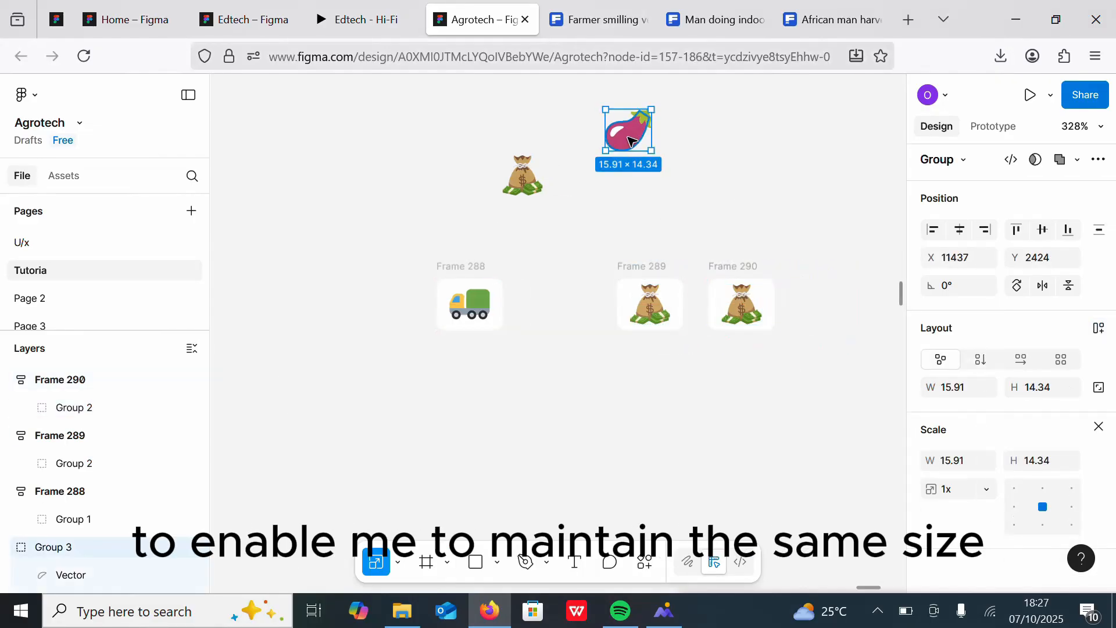
key(ctrl+c)
click(741, 304)
right_click(741, 304)
click(788, 190)
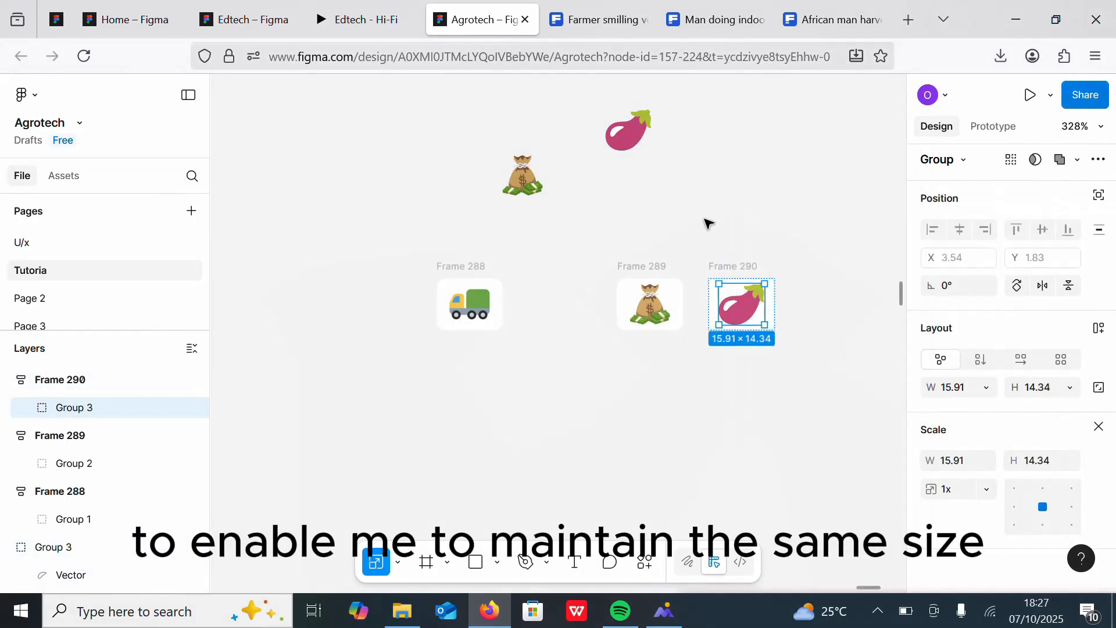
click(698, 224)
click(877, 610)
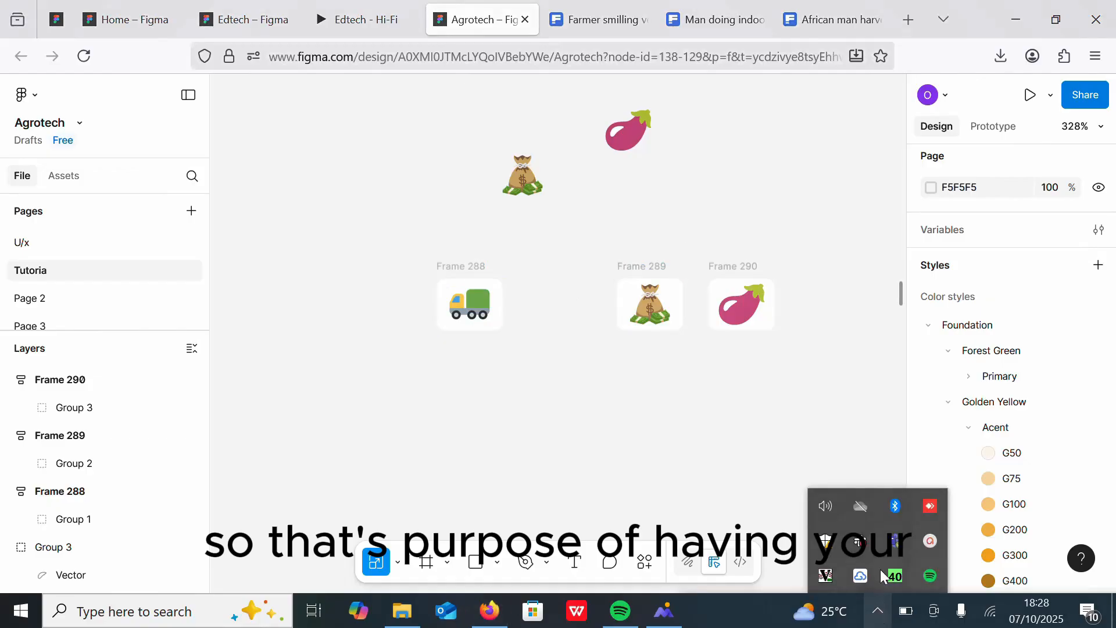
click(930, 542)
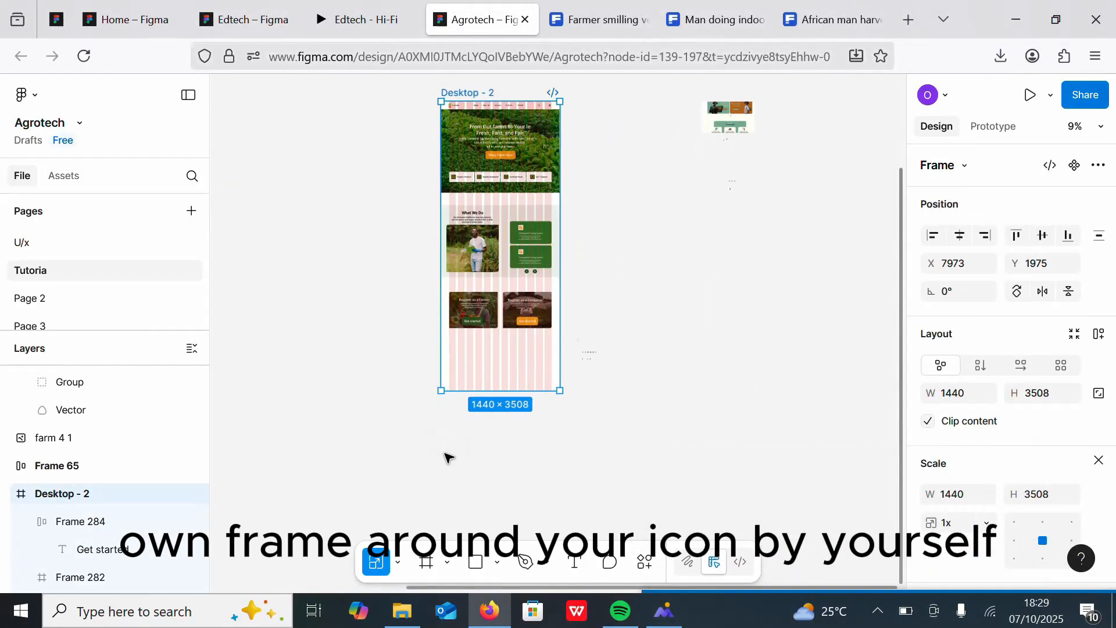
Step: Extend the Desktop - 2 frame's height to 3827 to make room below the registration cards
scroll(448, 456, up, 5)
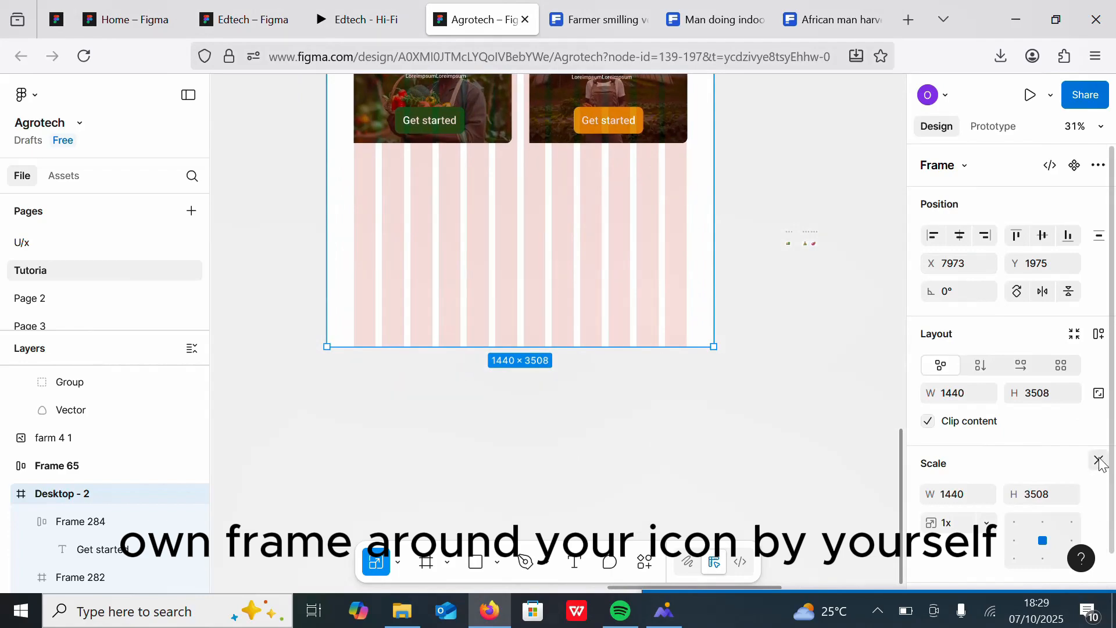
click(1099, 460)
drag(505, 346, 517, 432)
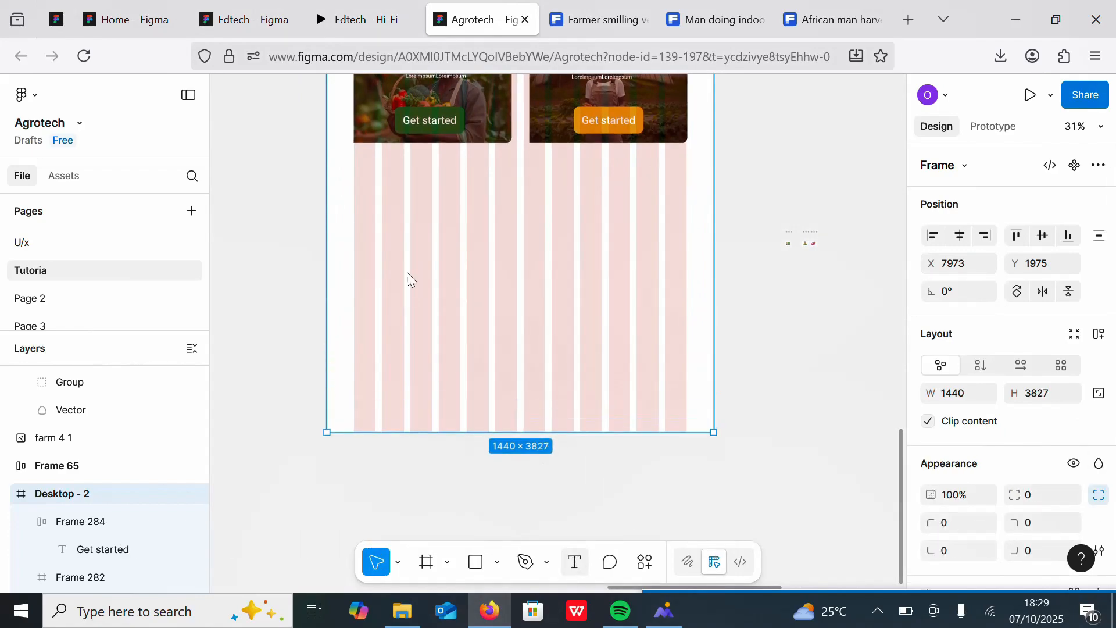
Step: Add a text layer below the registration cards and start the heading "Features"
click(479, 202)
text(Features You will enjoy)
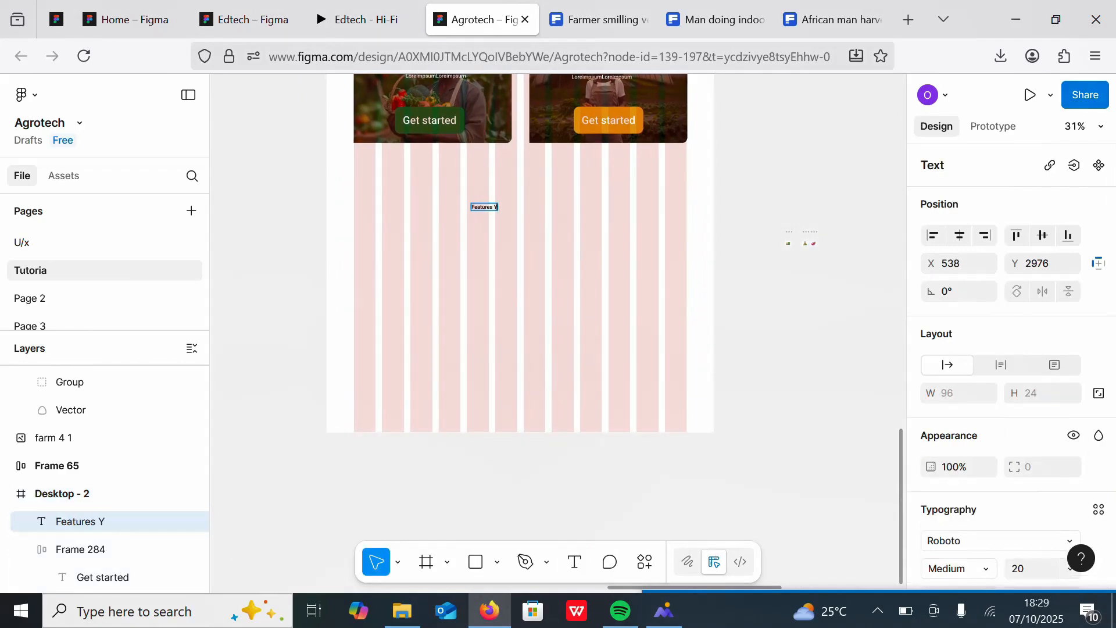
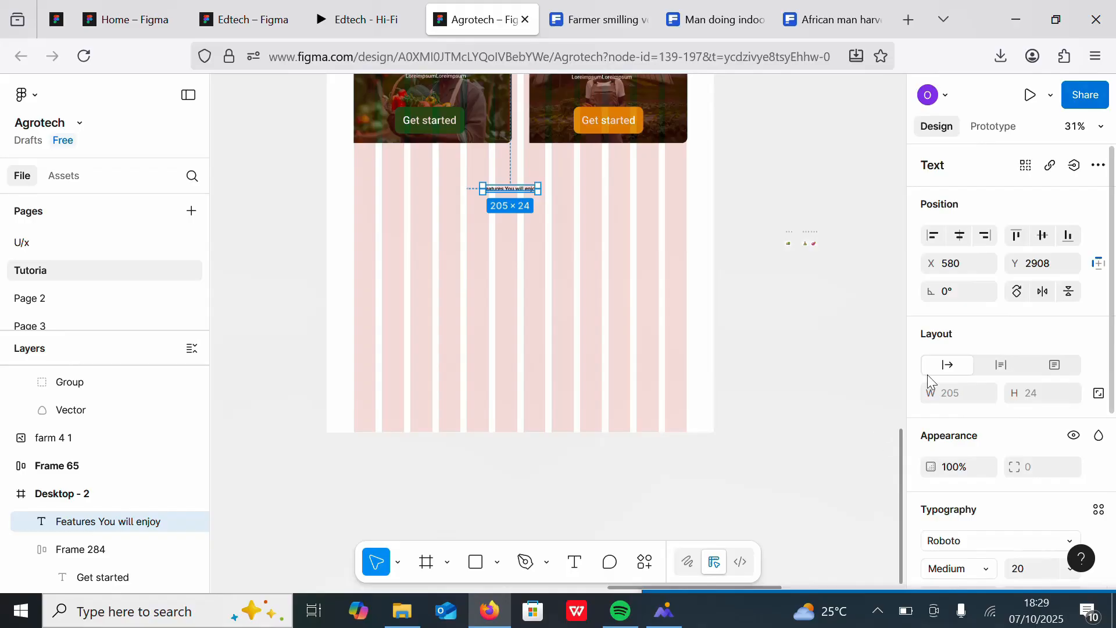
Step: Set the heading text's weight to Bold and its size to 48
click(987, 575)
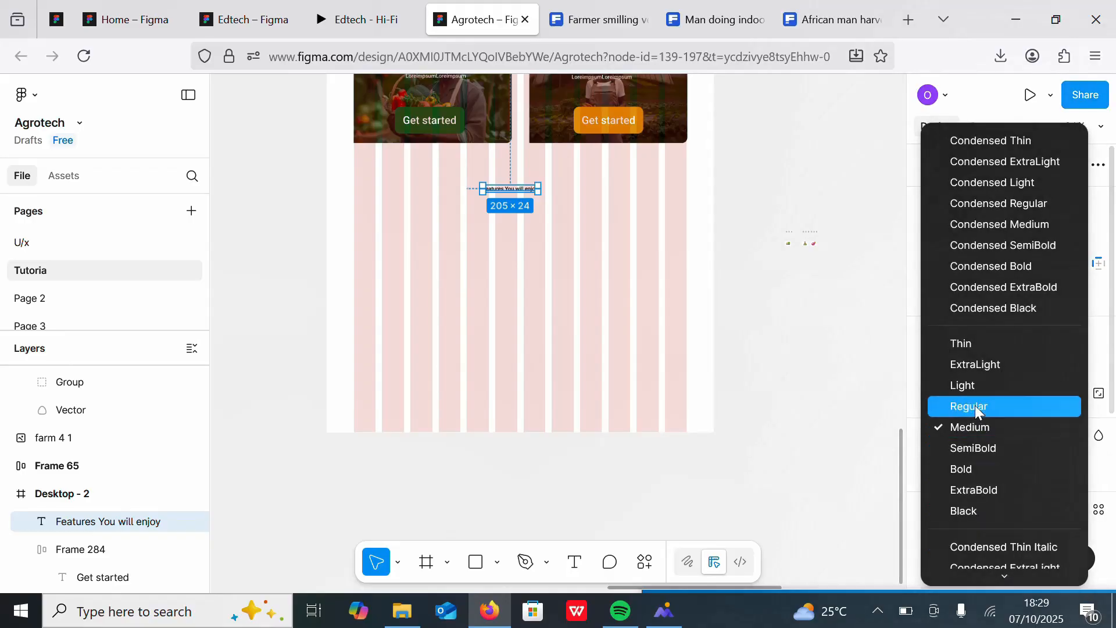
click(965, 466)
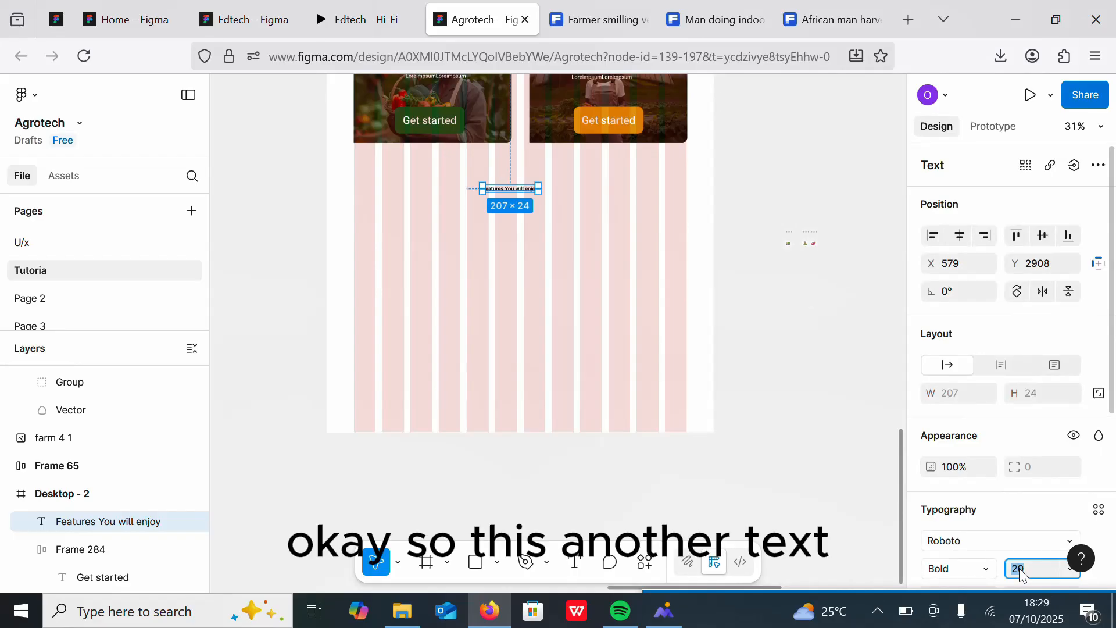
key(Return)
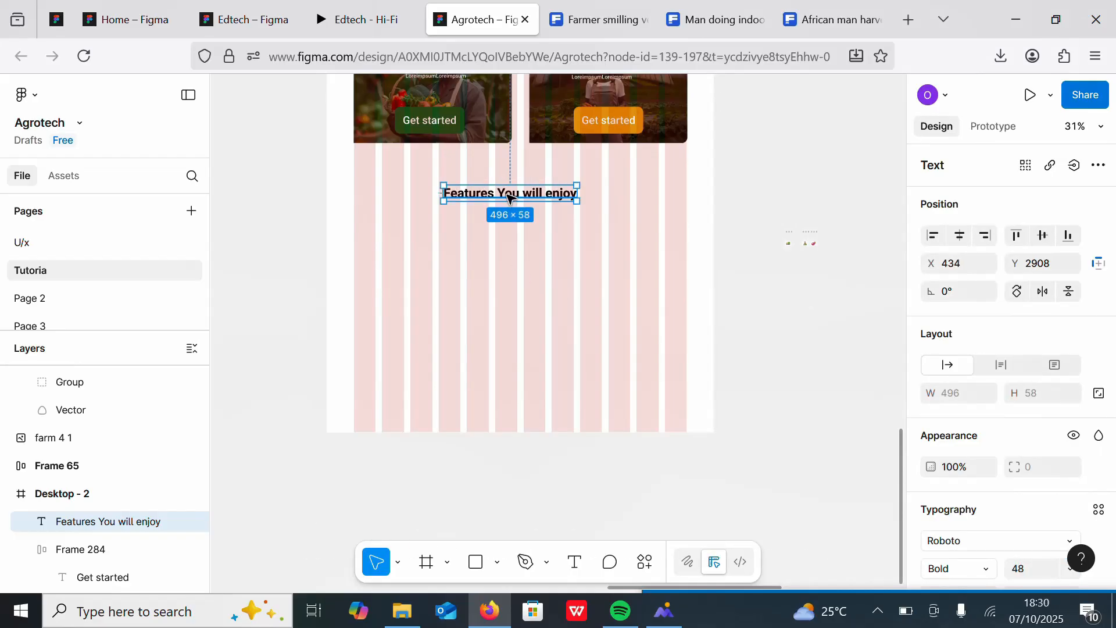
Step: Move the heading to sit centred below the registration cards
drag(510, 192, 525, 196)
scroll(522, 198, down, 5)
scroll(772, 214, up, 10)
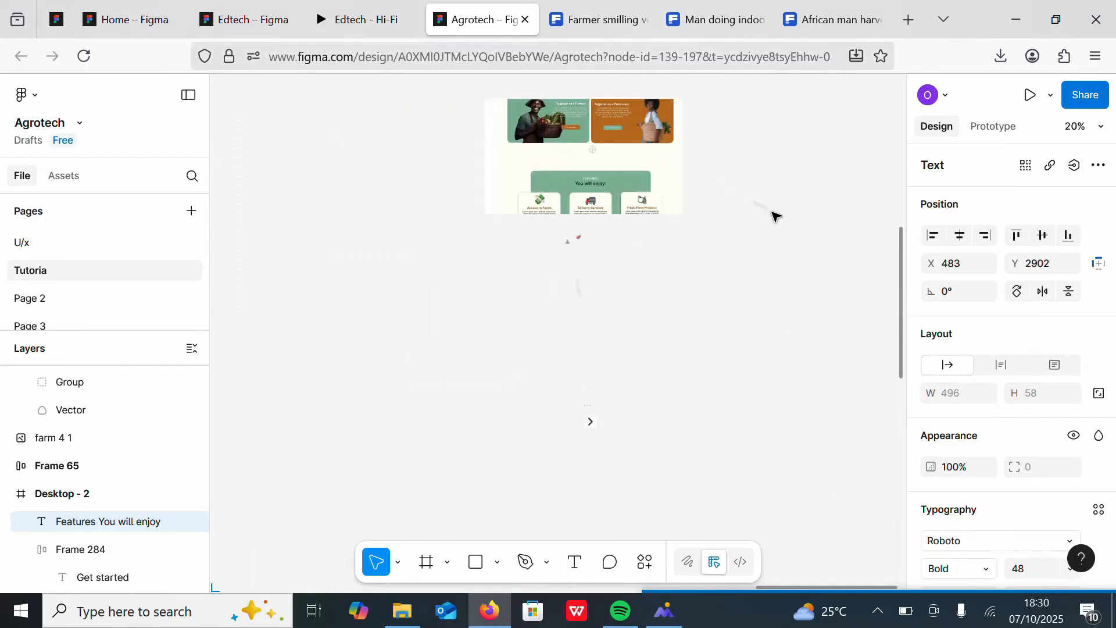
scroll(800, 244, down, 1)
scroll(800, 211, down, 1)
scroll(842, 184, down, 8)
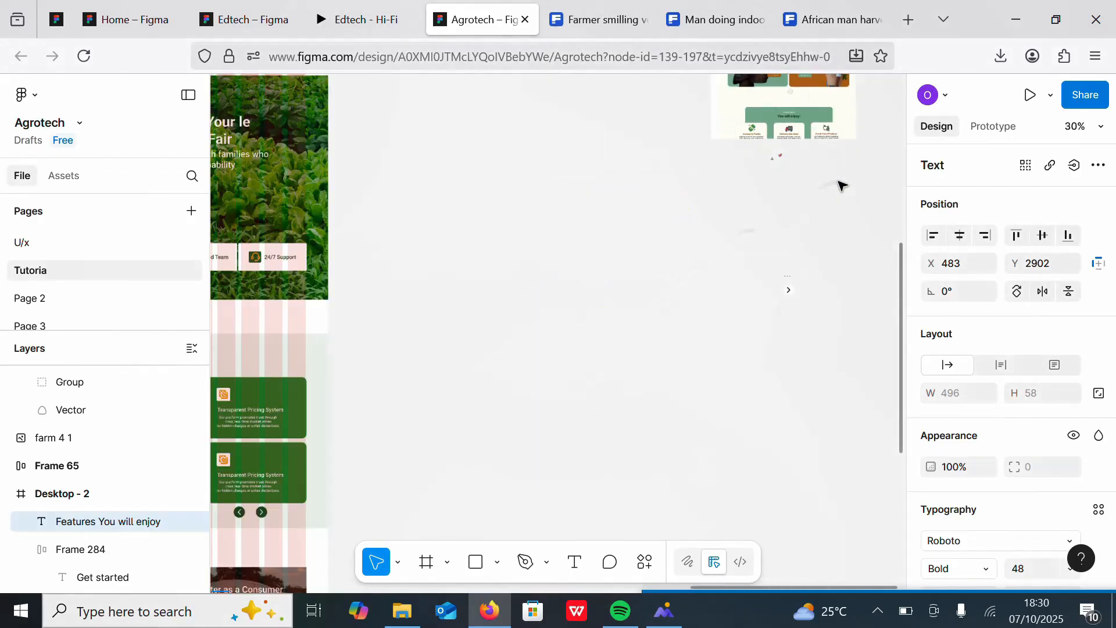
scroll(665, 234, up, 5)
Step: Break the heading into two lines, putting "You will enjoy" on its own line under "Features"
double_click(522, 176)
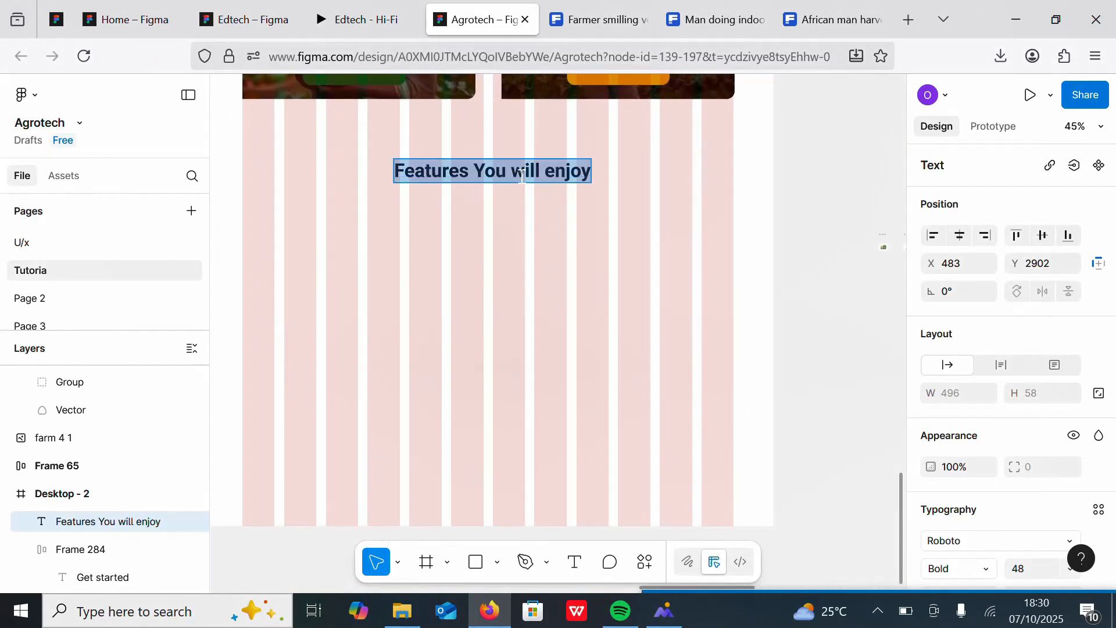
click(476, 166)
key(Return)
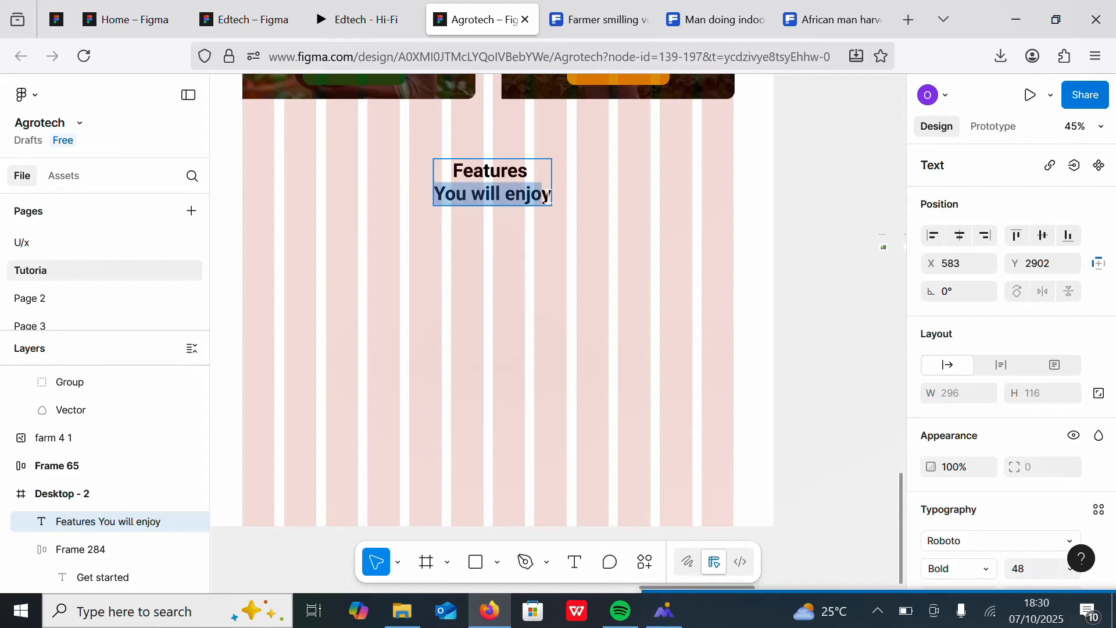
Step: Set the "You will enjoy" line's font size to 24
drag(545, 196, 551, 196)
scroll(1026, 302, down, 5)
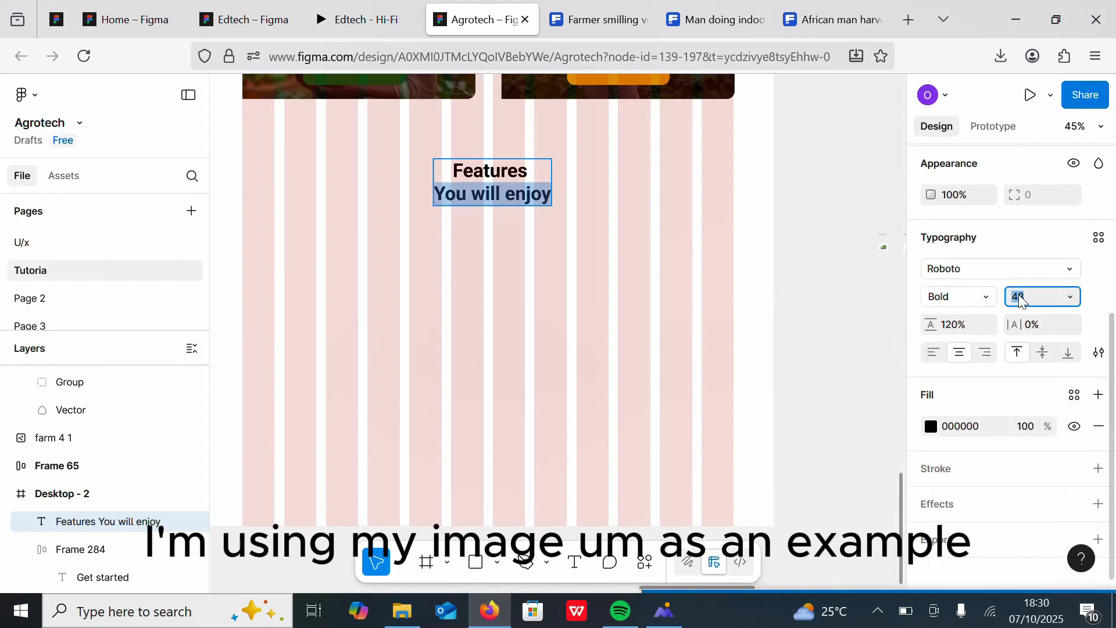
text(24)
key(Return)
key(Escape)
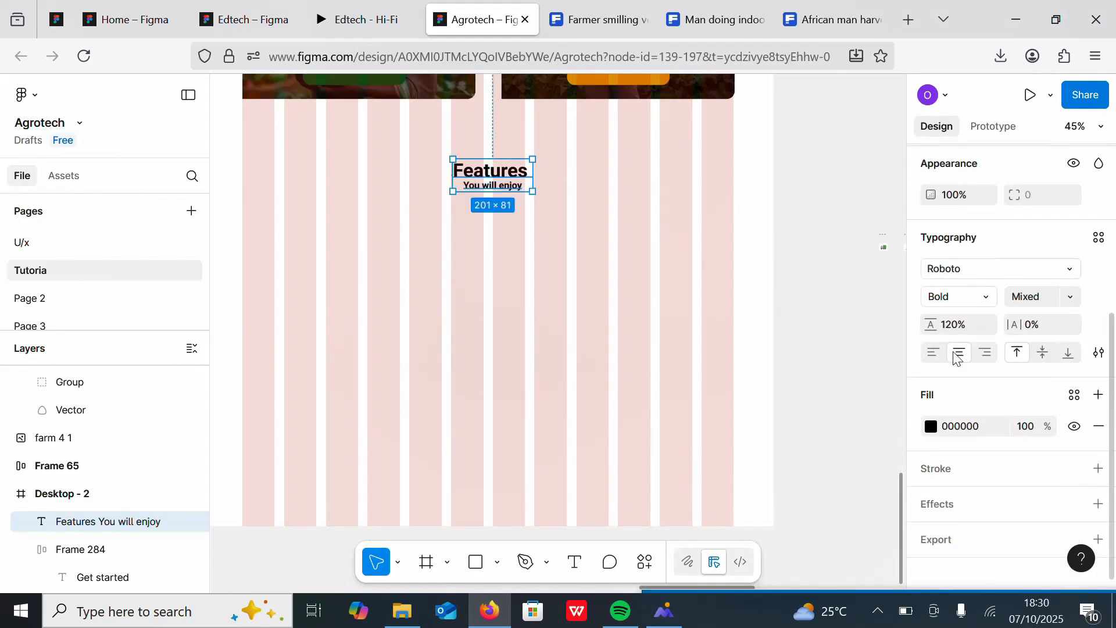
Step: Draw a rectangle about 1242 × 649 below the registration cards to hold the features section
scroll(605, 245, down, 3)
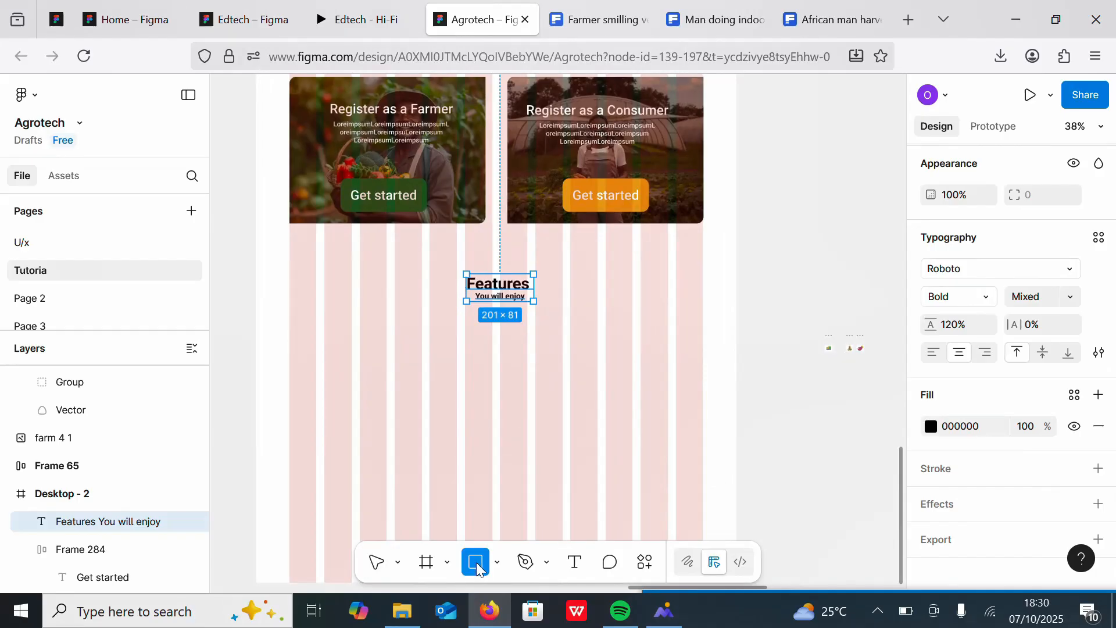
mouse_move(290, 274)
mouse_down()
mouse_move(677, 486)
mouse_move(695, 474)
mouse_move(696, 489)
mouse_up()
drag(569, 337, 570, 357)
drag(691, 360, 703, 361)
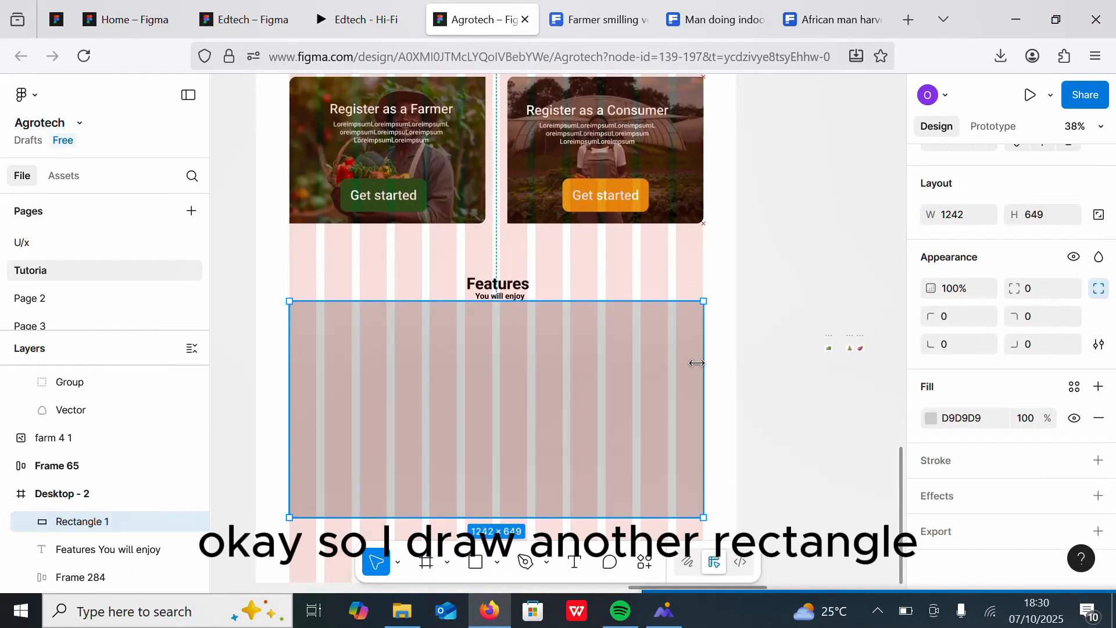
Step: Bring the heading in front of the rectangle and move it down onto the rectangle's top
click(500, 288)
right_click(503, 285)
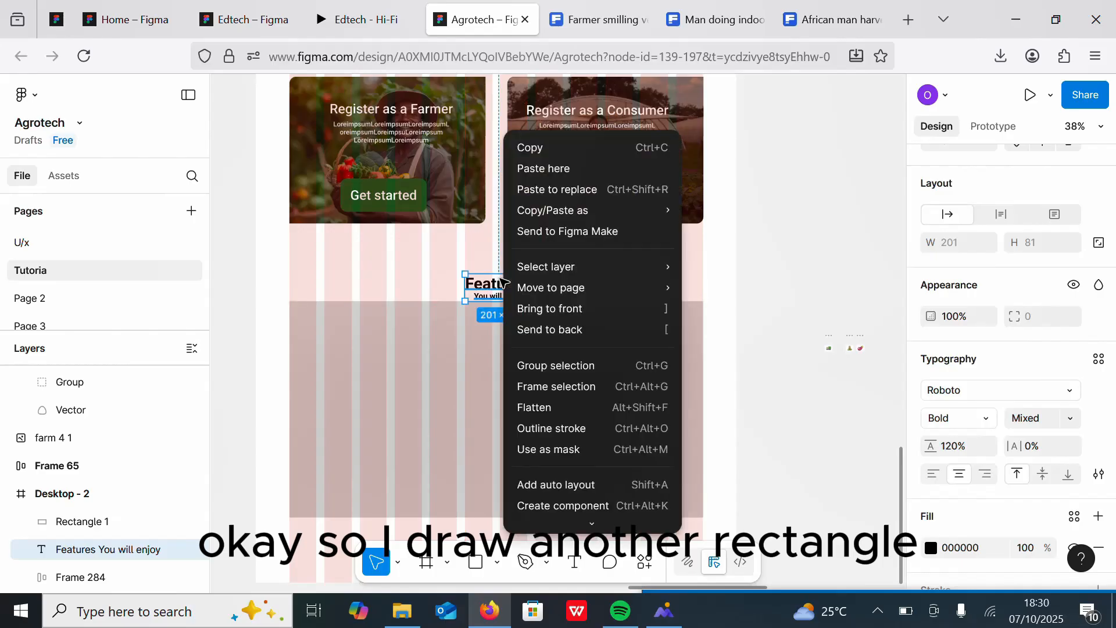
click(561, 307)
drag(499, 290, 499, 316)
Step: Resize the rectangle to about 915 × 649 and centre it under the heading
scroll(639, 247, down, 5)
scroll(703, 226, up, 5)
scroll(623, 301, up, 4)
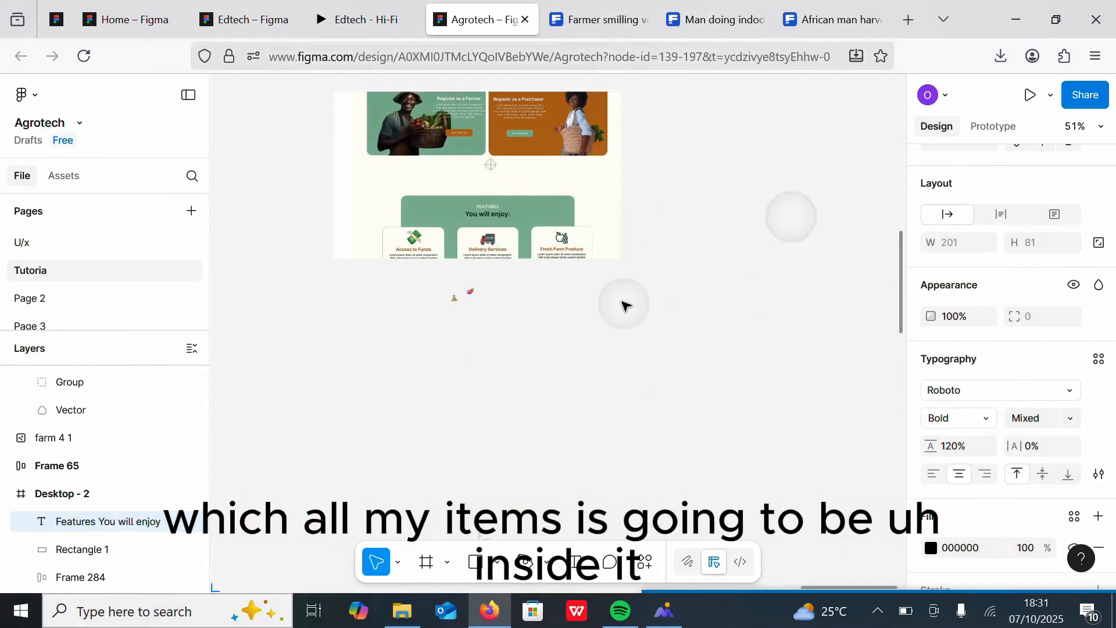
scroll(645, 273, down, 10)
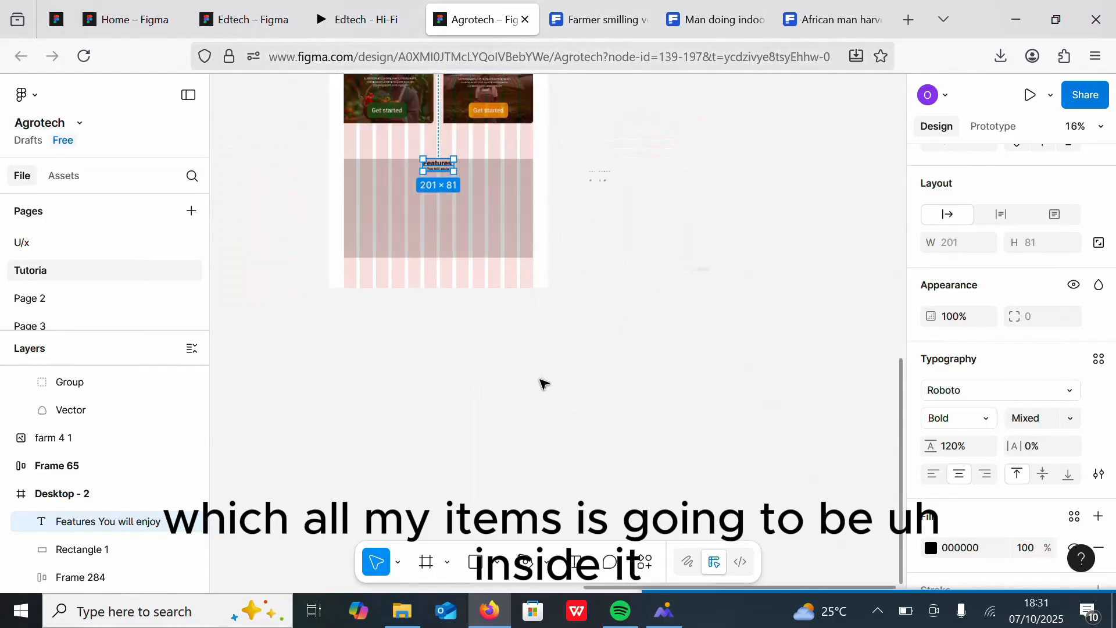
scroll(604, 320, up, 7)
scroll(726, 233, down, 6)
scroll(645, 290, up, 7)
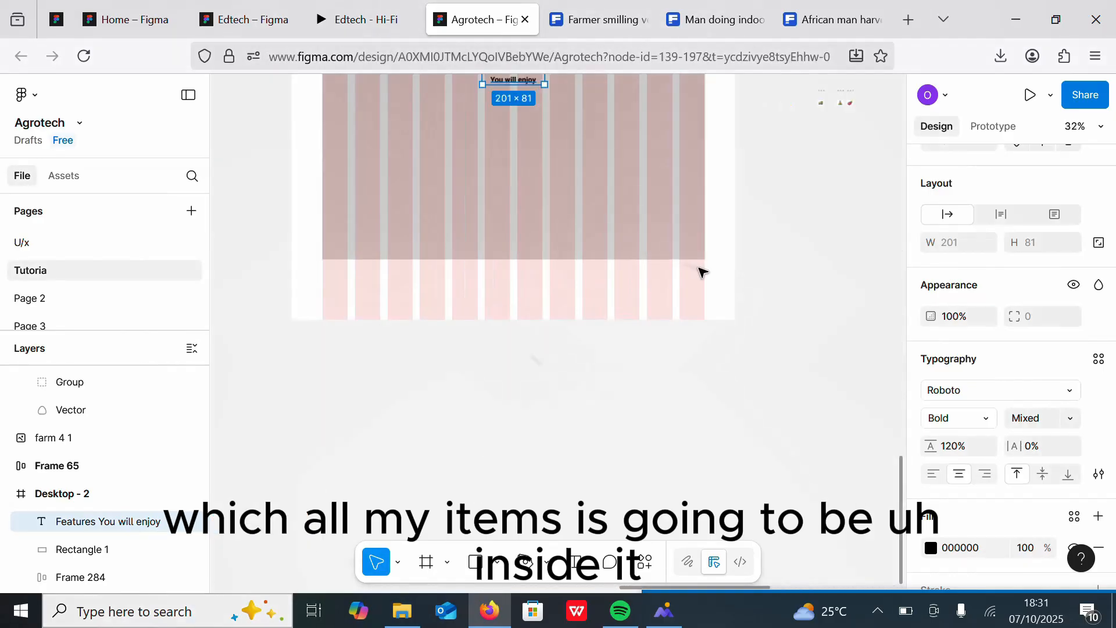
scroll(683, 303, down, 2)
click(415, 233)
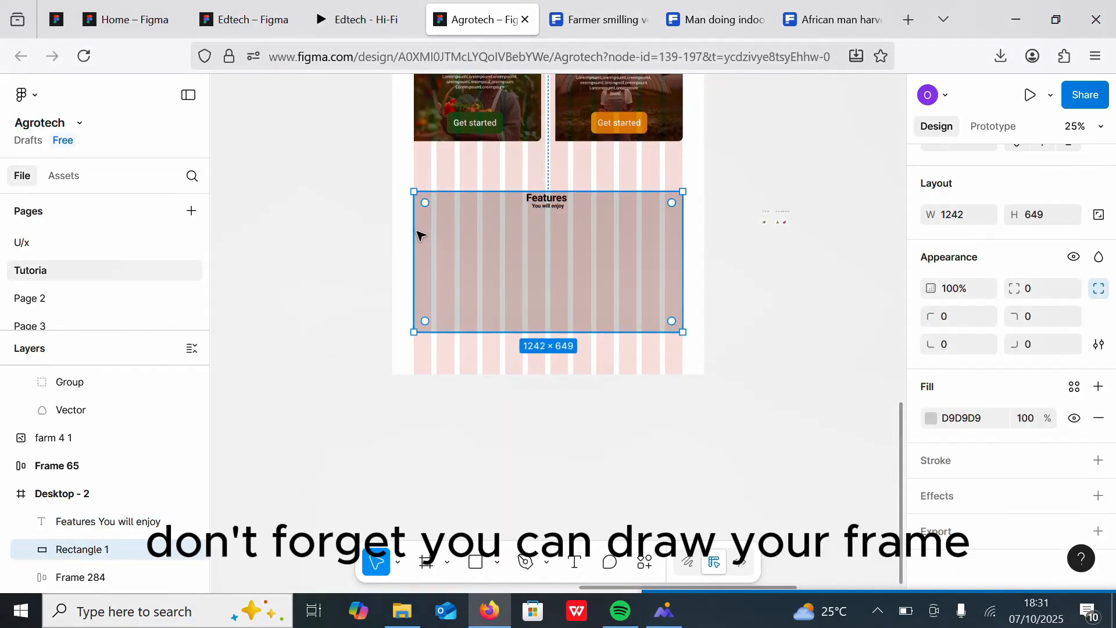
drag(417, 236, 446, 218)
drag(671, 233, 647, 233)
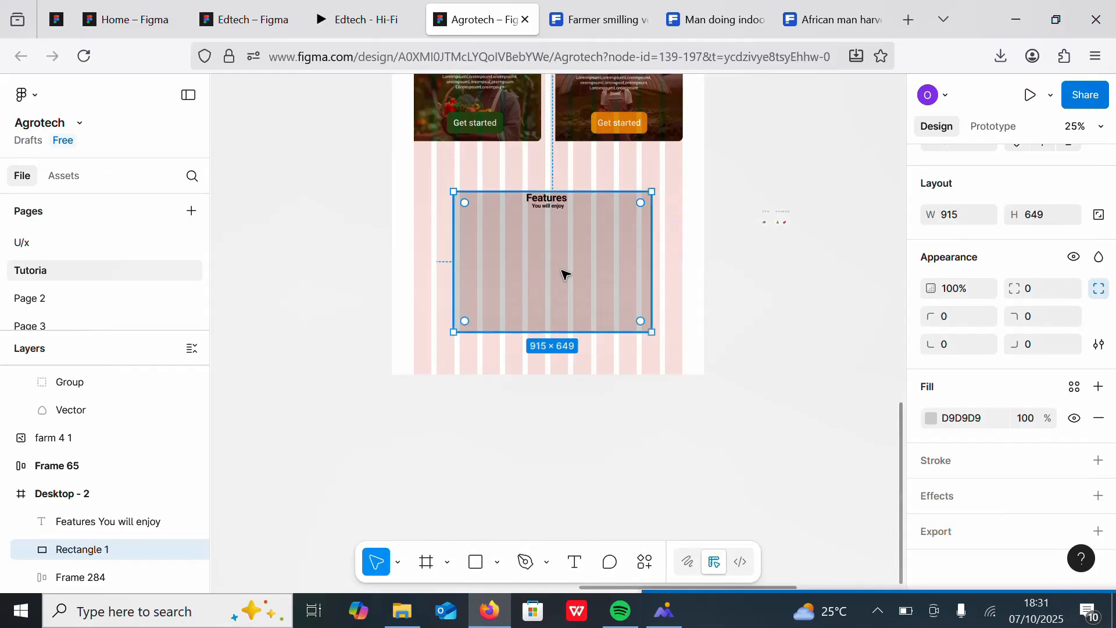
drag(564, 274, 559, 260)
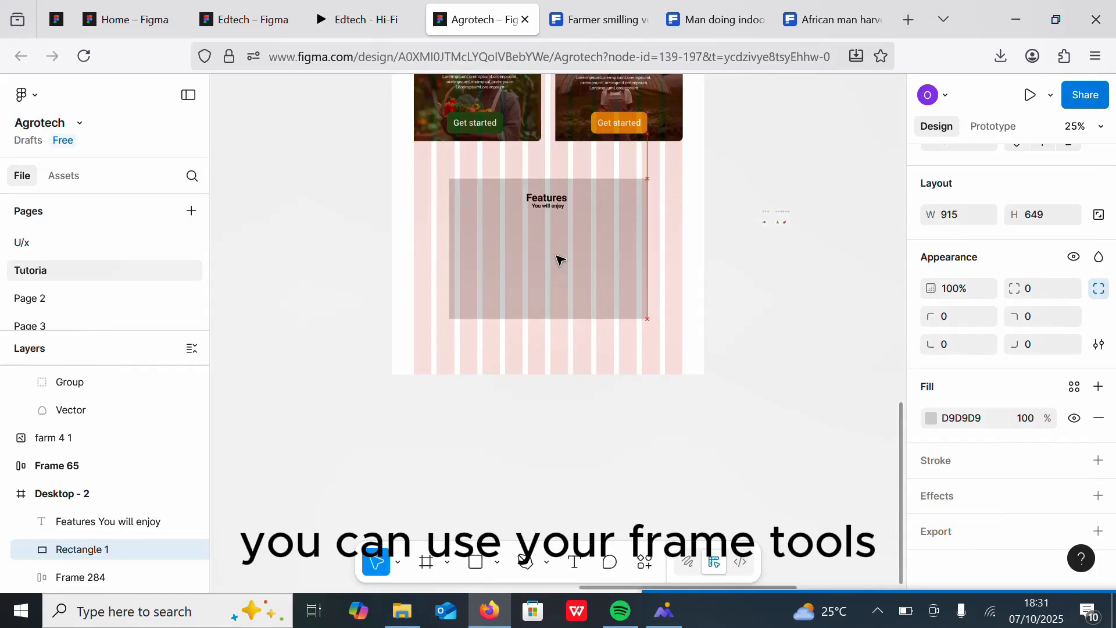
Step: Apply a Forest Green/Primary colour style to the rectangle's fill
click(1074, 387)
click(790, 366)
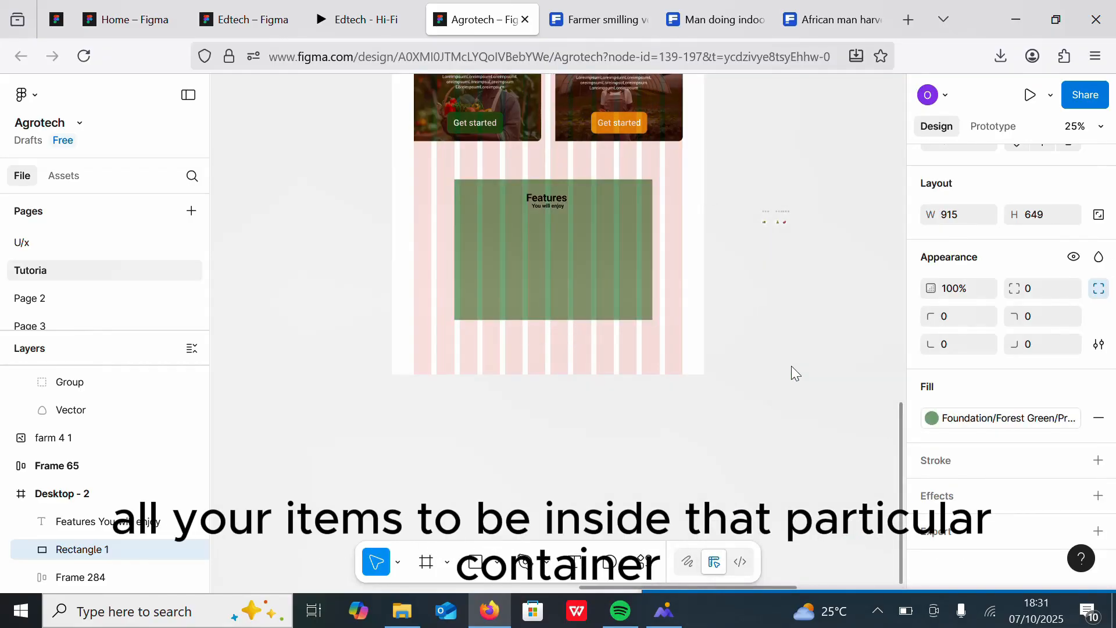
scroll(686, 327, down, 5)
scroll(768, 263, up, 3)
click(977, 419)
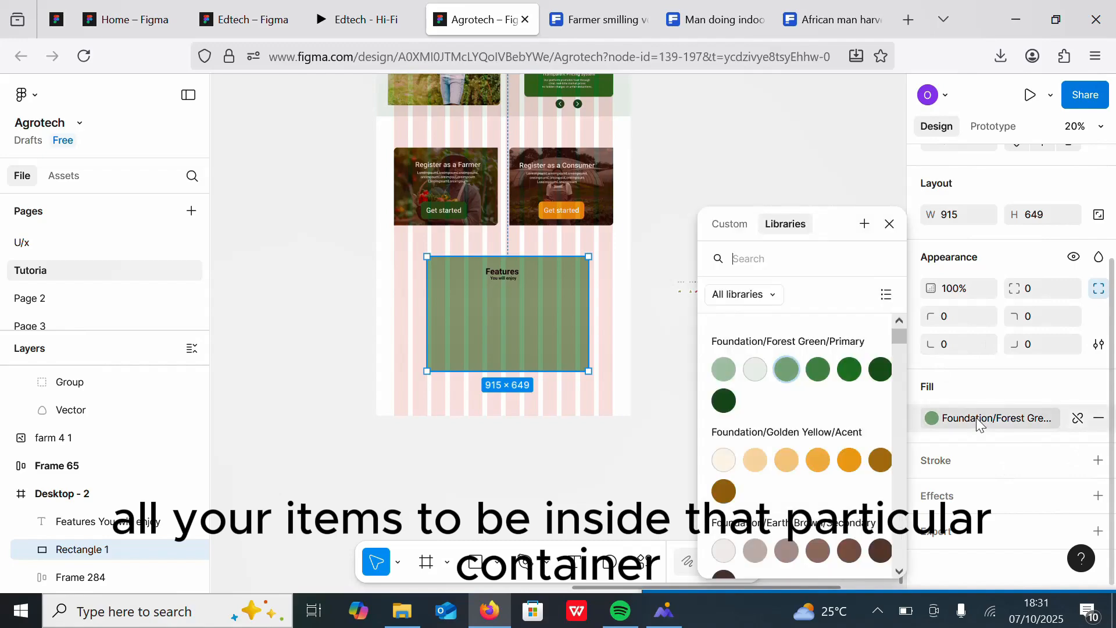
click(722, 371)
scroll(596, 293, down, 2)
scroll(596, 293, up, 2)
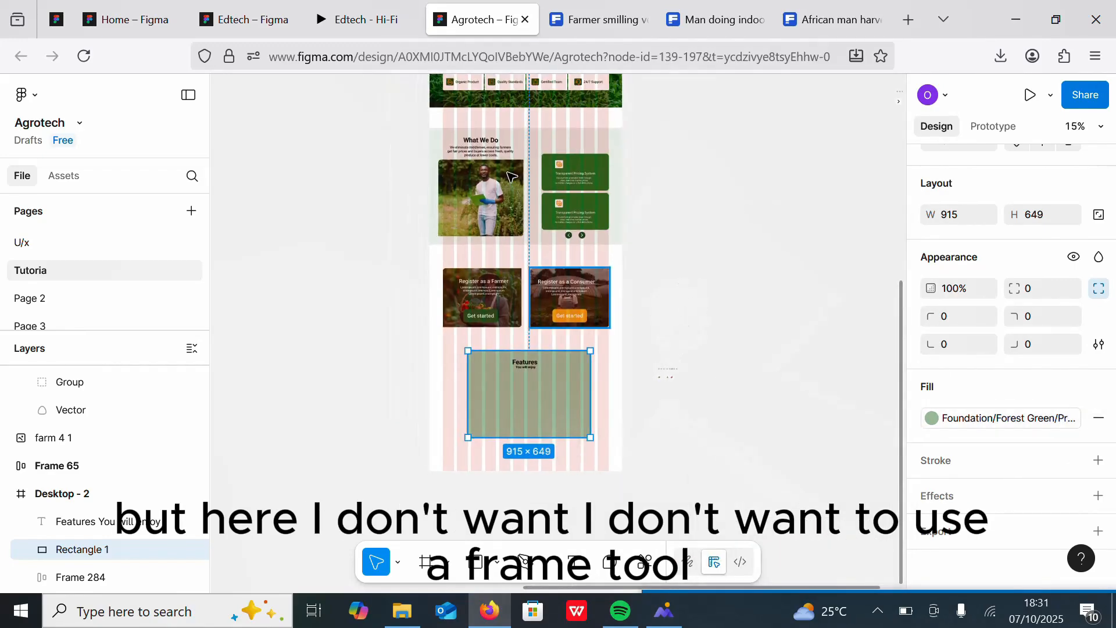
Step: Change the rectangle's fill to the very light second Forest Green/Primary swatch
click(561, 138)
click(1022, 560)
click(529, 395)
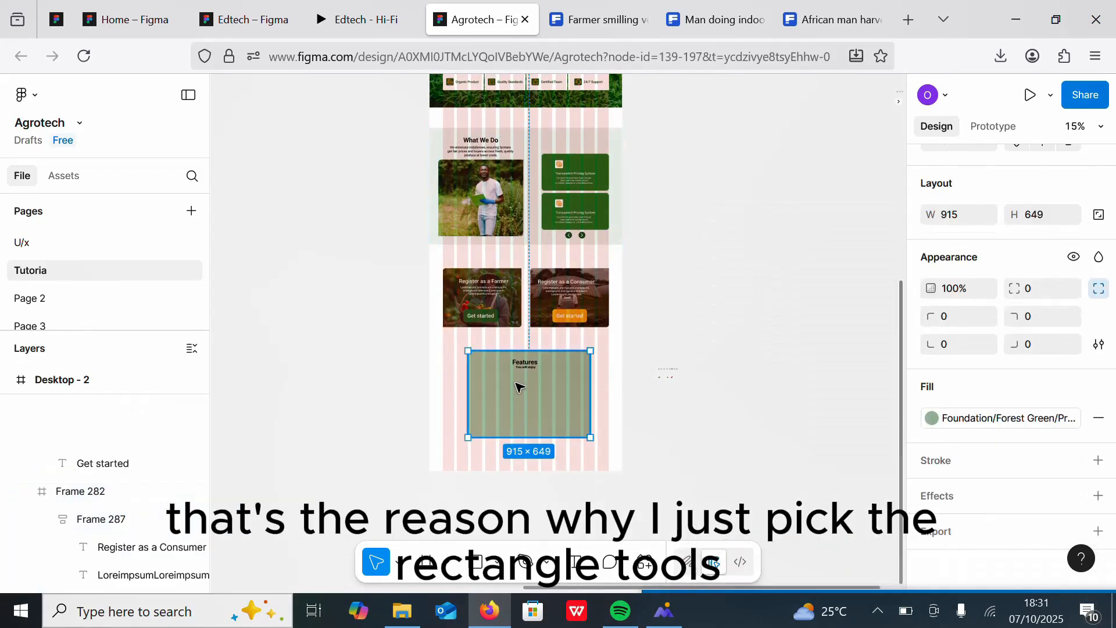
click(1010, 417)
click(756, 370)
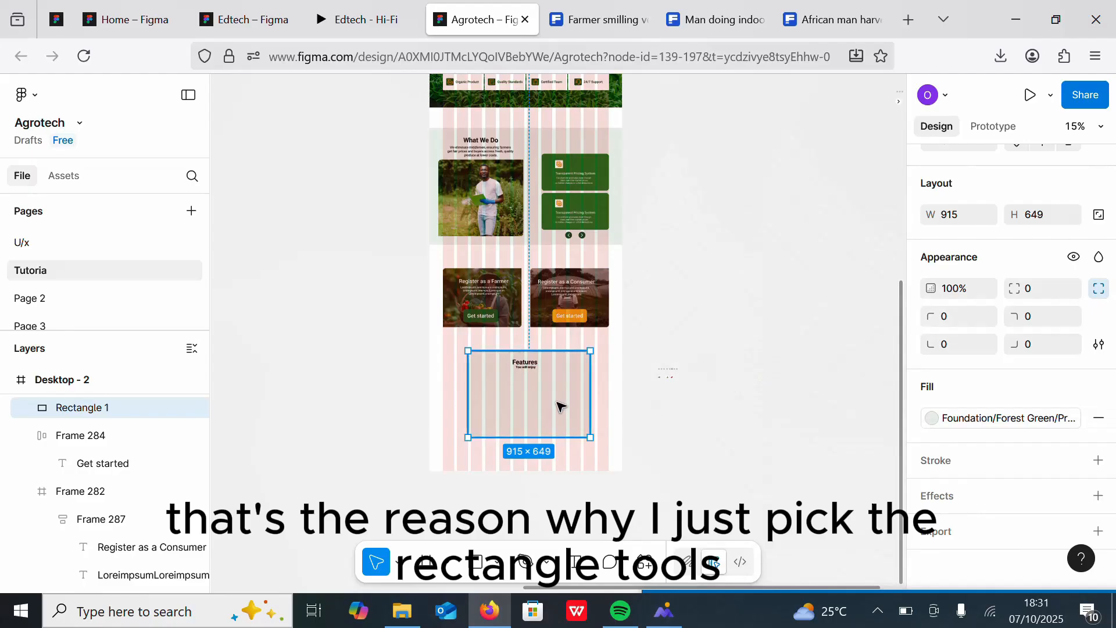
Step: Copy a Transparent Pricing System card from the What We Do section onto the features rectangle
scroll(668, 366, up, 3)
scroll(638, 375, down, 2)
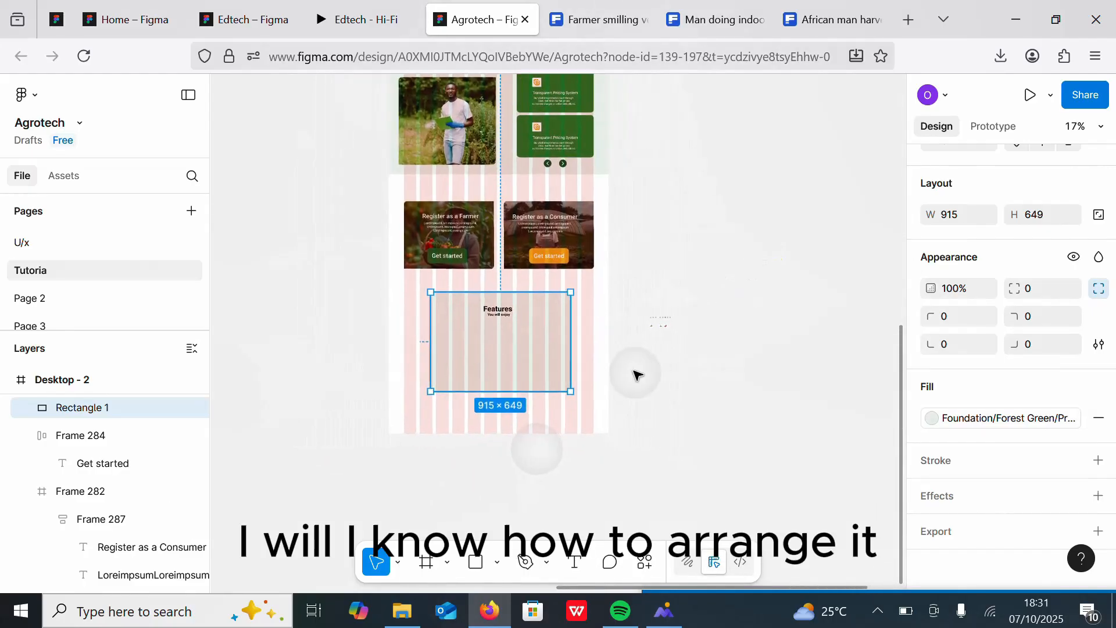
scroll(637, 375, up, 3)
scroll(667, 374, down, 2)
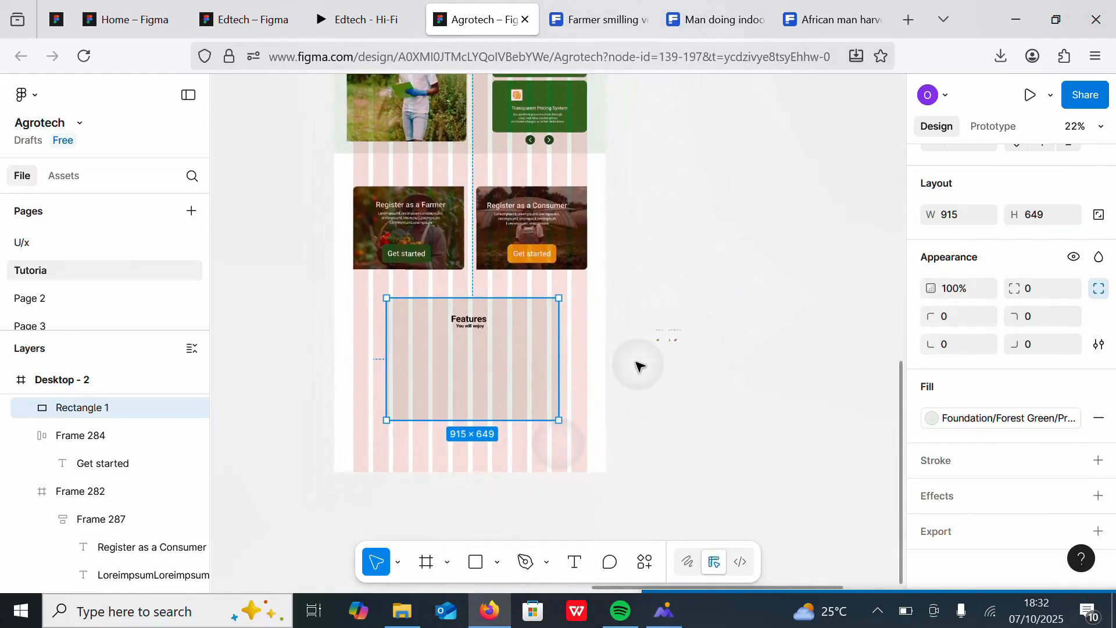
ctrl+click(536, 108)
drag(535, 108, 401, 364)
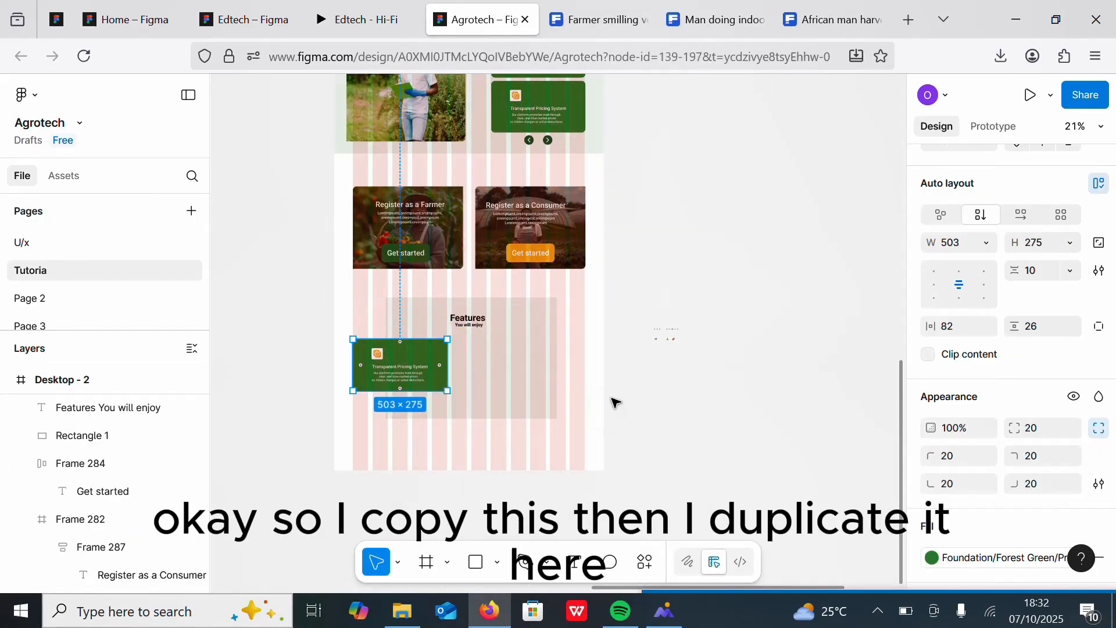
Step: Resize the copied card to about 421 × 338
scroll(615, 401, up, 3)
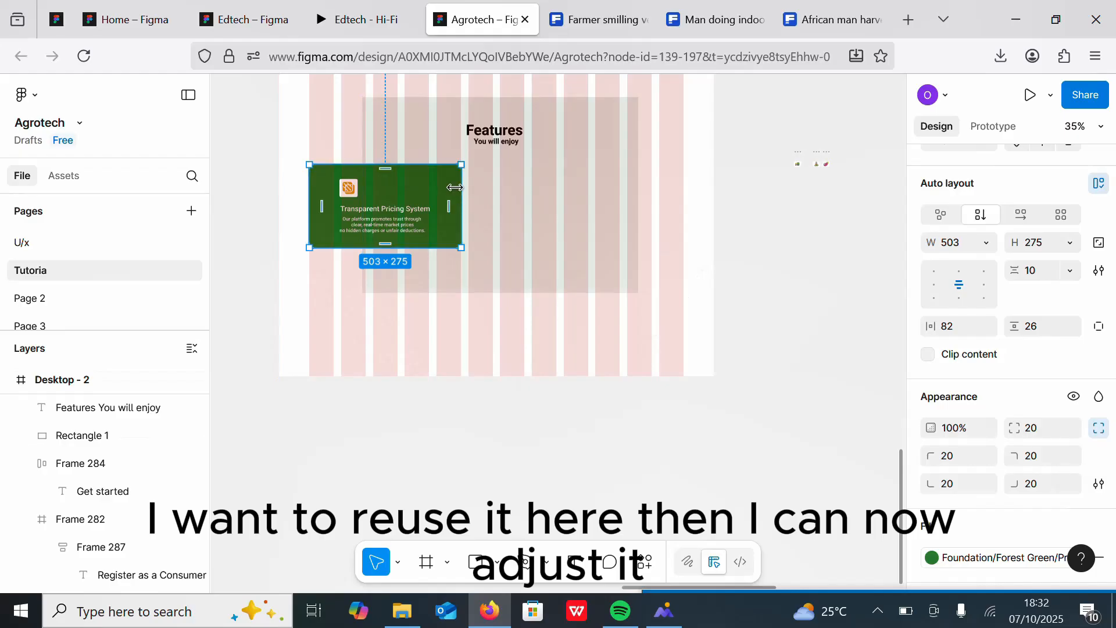
drag(454, 187, 426, 188)
drag(370, 247, 370, 258)
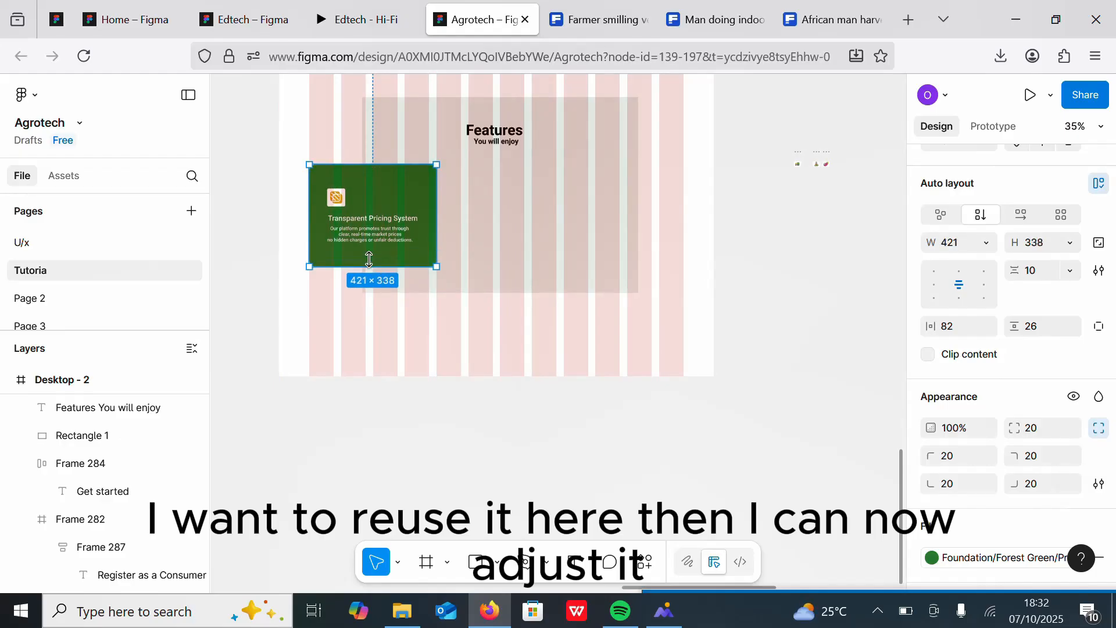
Step: Duplicate the card twice into a row of three
key(ctrl+d)
drag(367, 218, 501, 220)
key(ctrl+d)
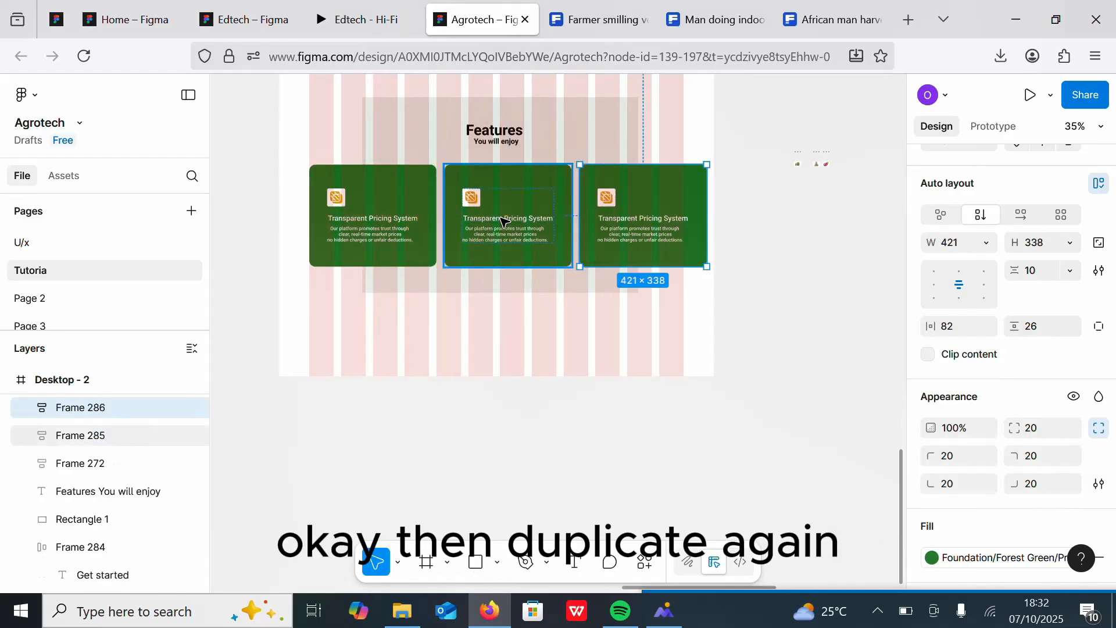
Step: Resize the first card to about 377 × 303
click(381, 206)
drag(436, 201, 415, 201)
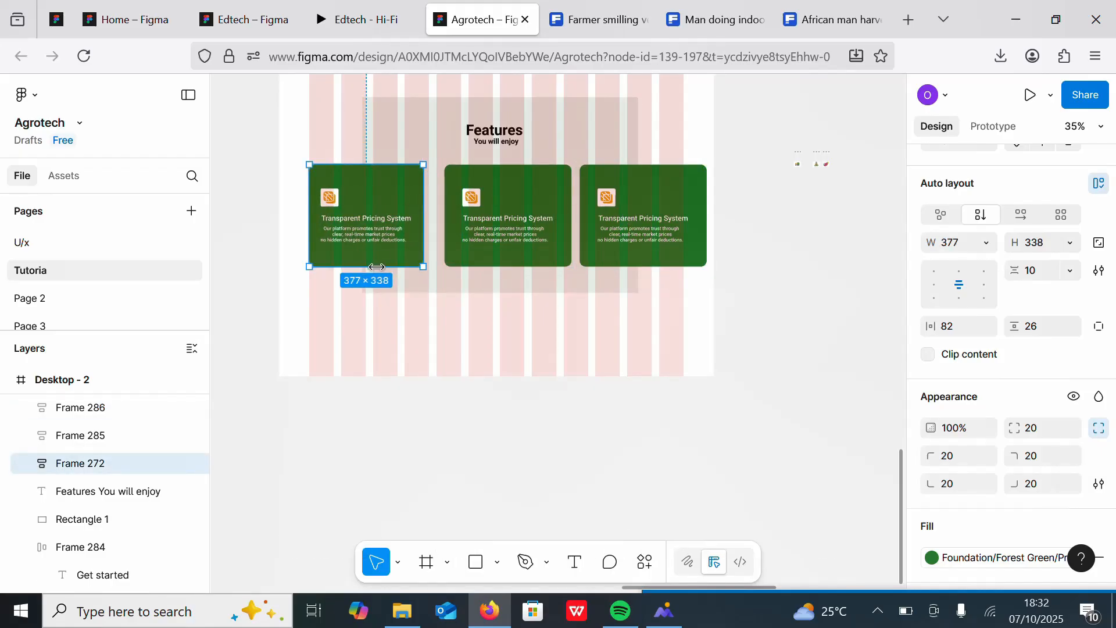
drag(336, 266, 336, 256)
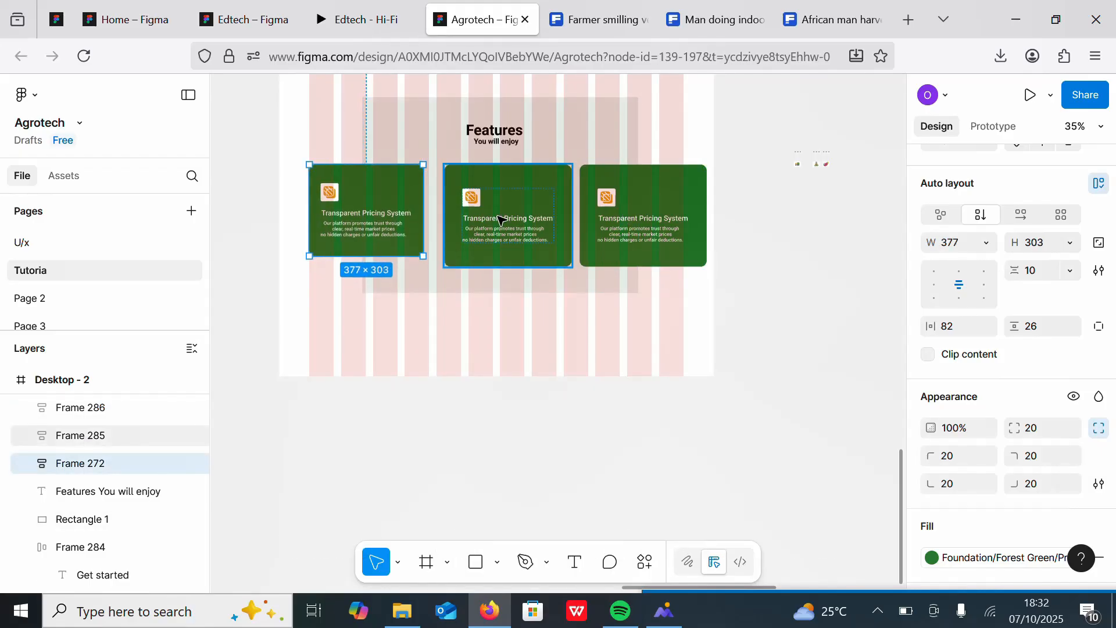
Step: Delete the two duplicated cards
click(483, 182)
key(Delete)
click(645, 188)
key(Delete)
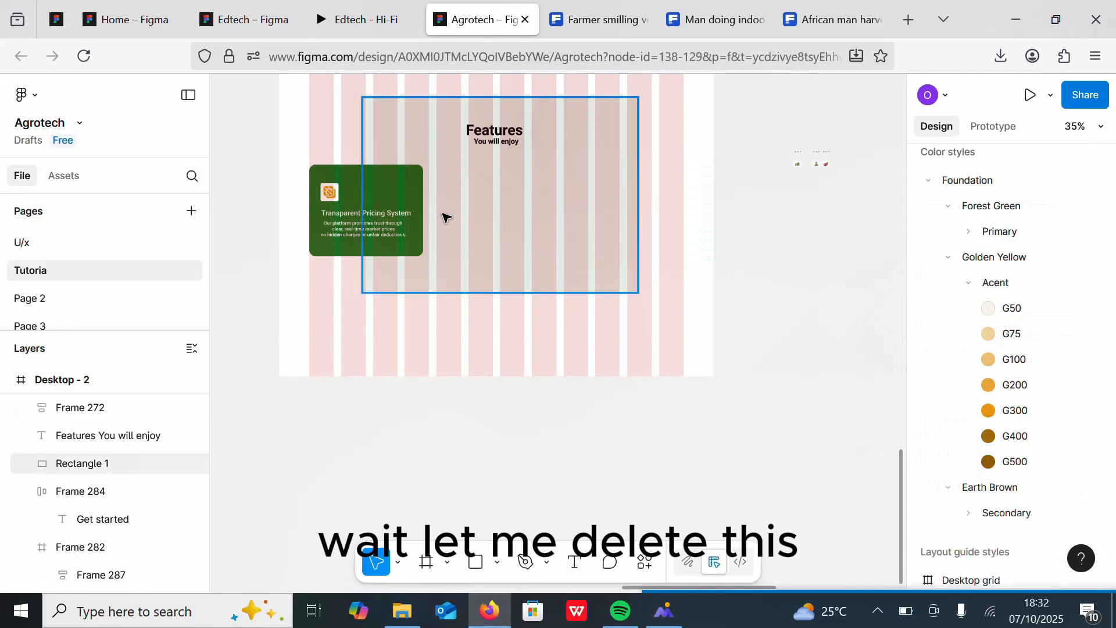
Step: Duplicate the resized card twice, arranging three cards in a row across the rectangle
click(362, 185)
key(ctrl+d)
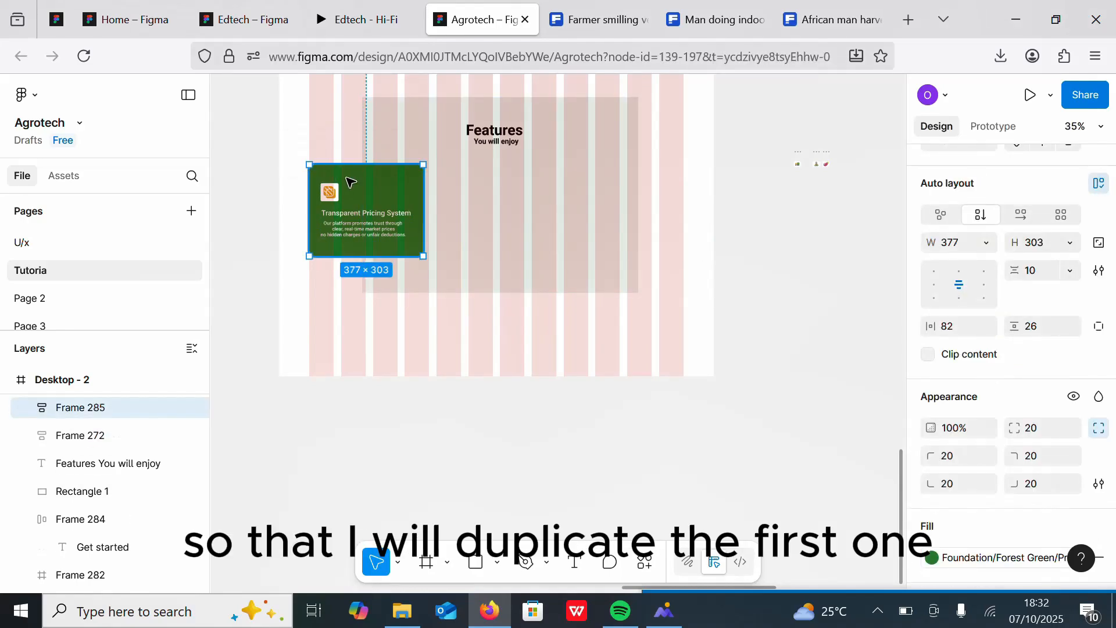
drag(334, 175, 473, 180)
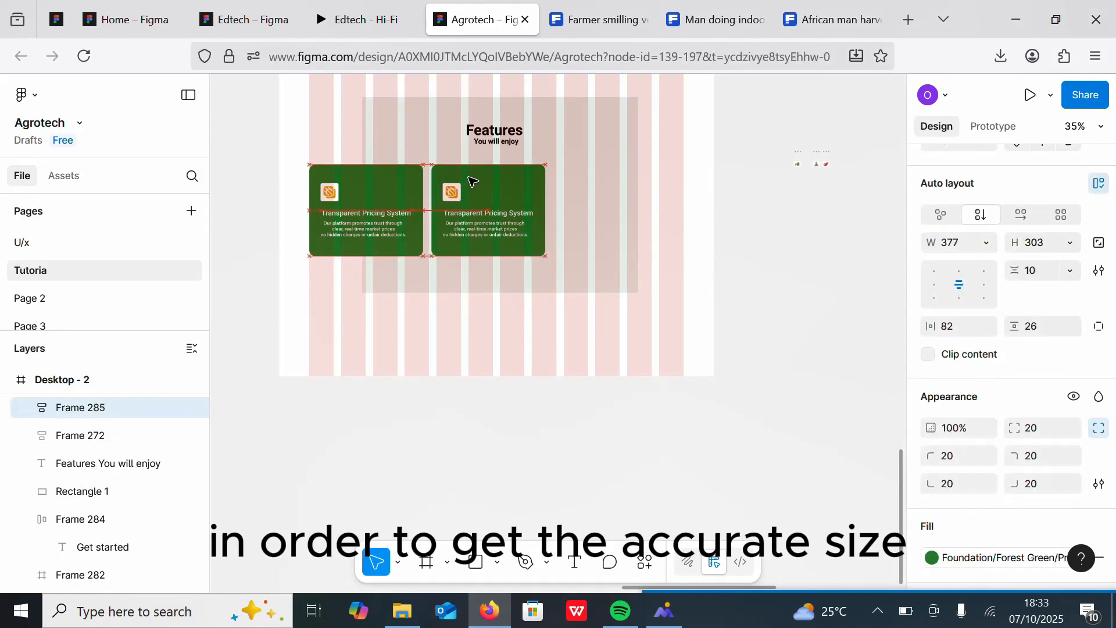
key(ctrl+d)
drag(626, 191, 633, 193)
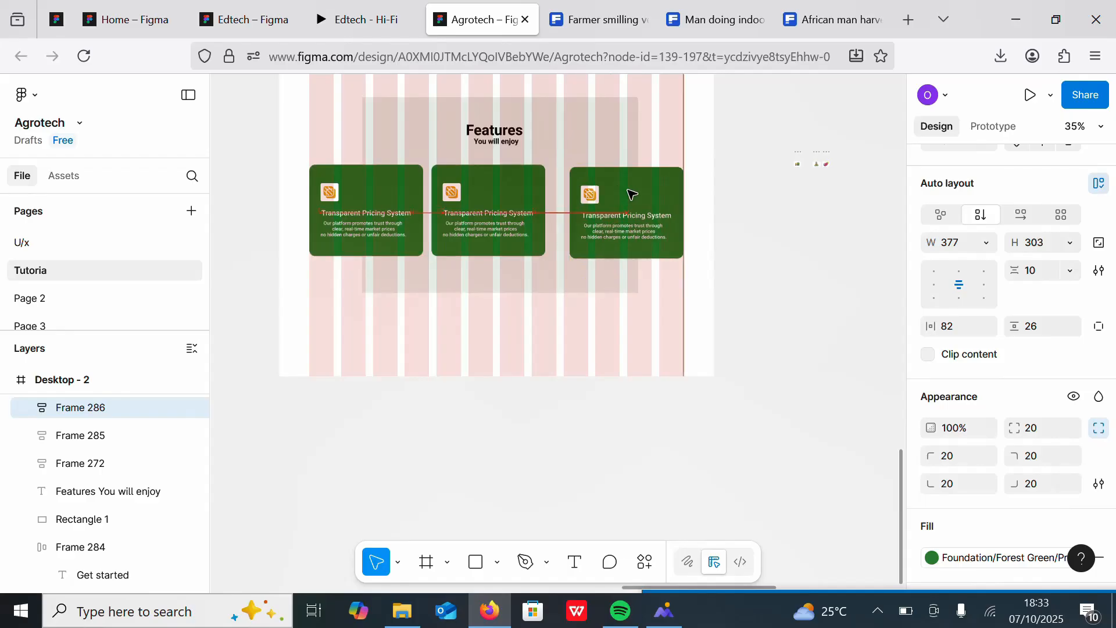
Step: Nudge the middle card sideways to even out the spacing across the row of three cards
drag(507, 175, 514, 176)
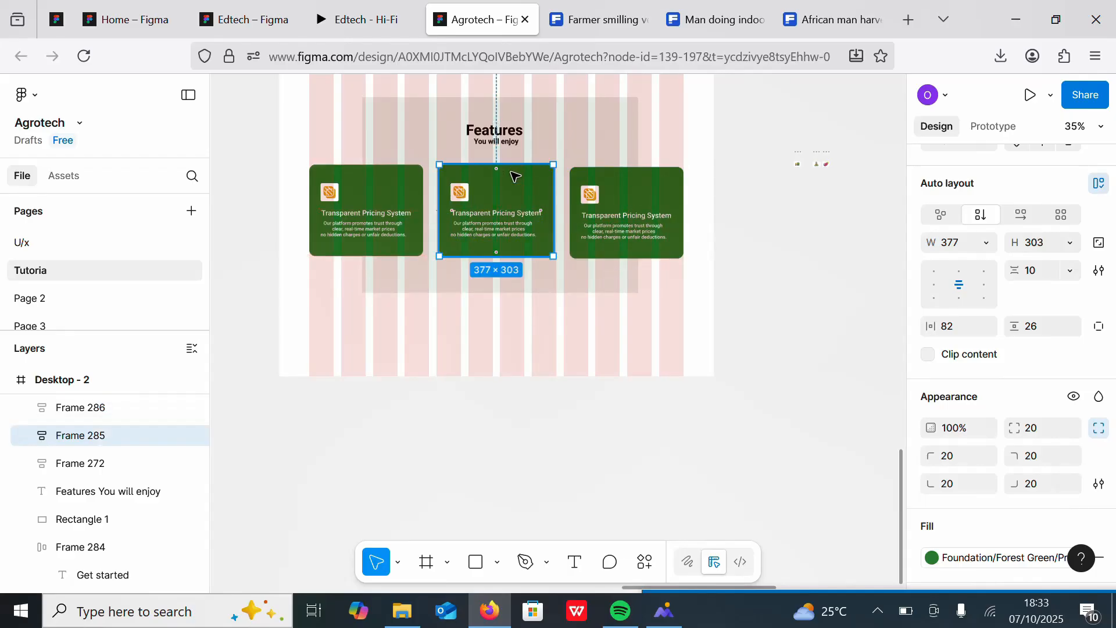
shift+click(399, 180)
shift+click(635, 194)
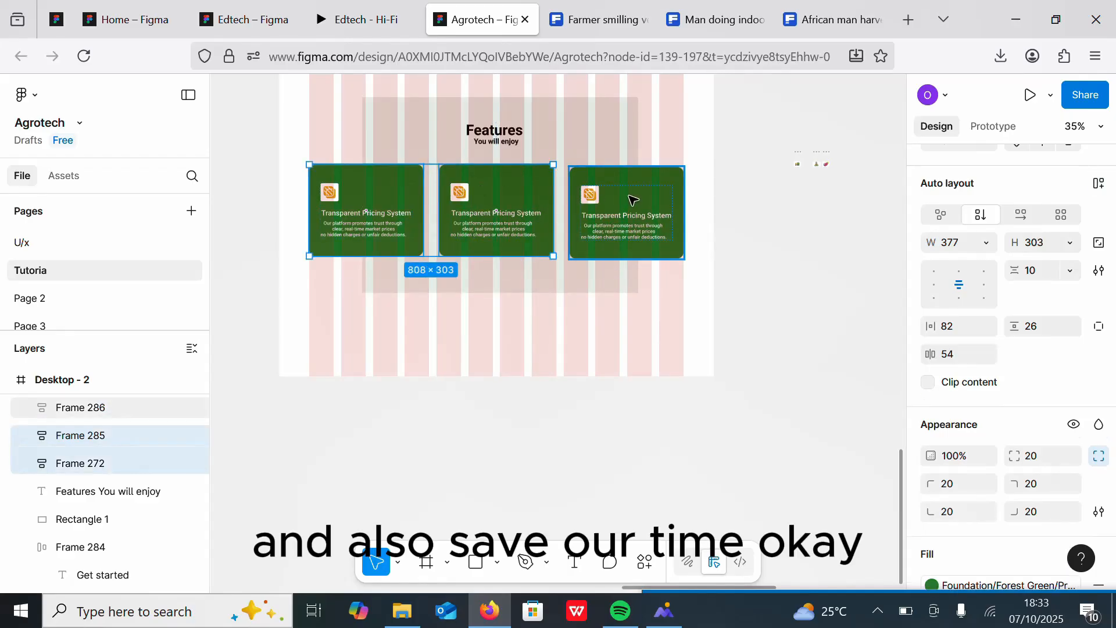
ctrl+scroll(639, 250, up, 6)
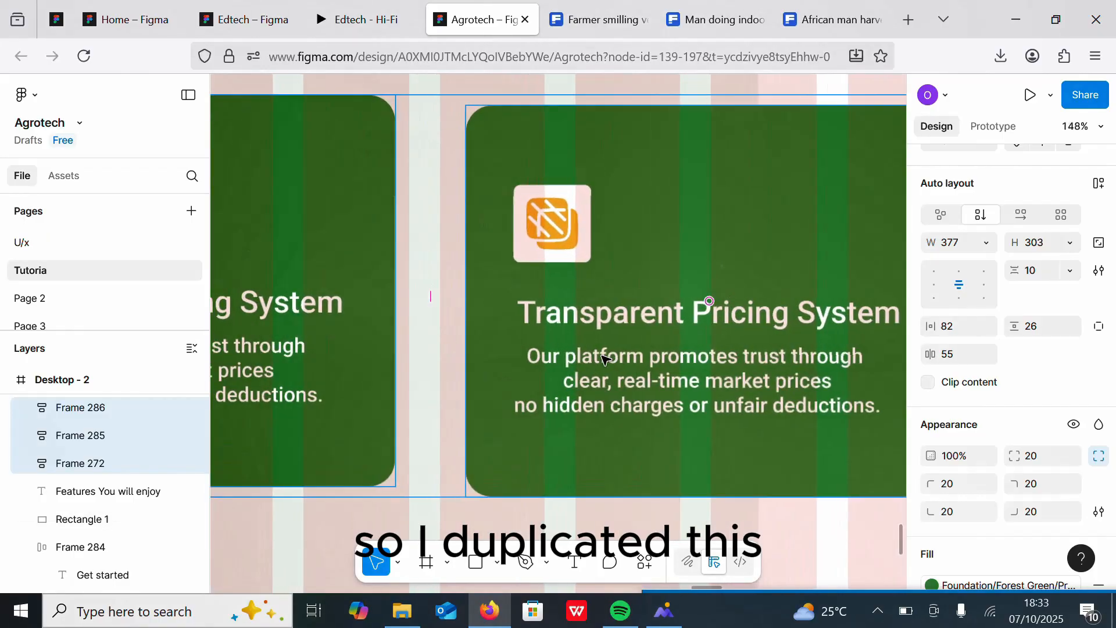
ctrl+scroll(686, 302, down, 2)
click(772, 190)
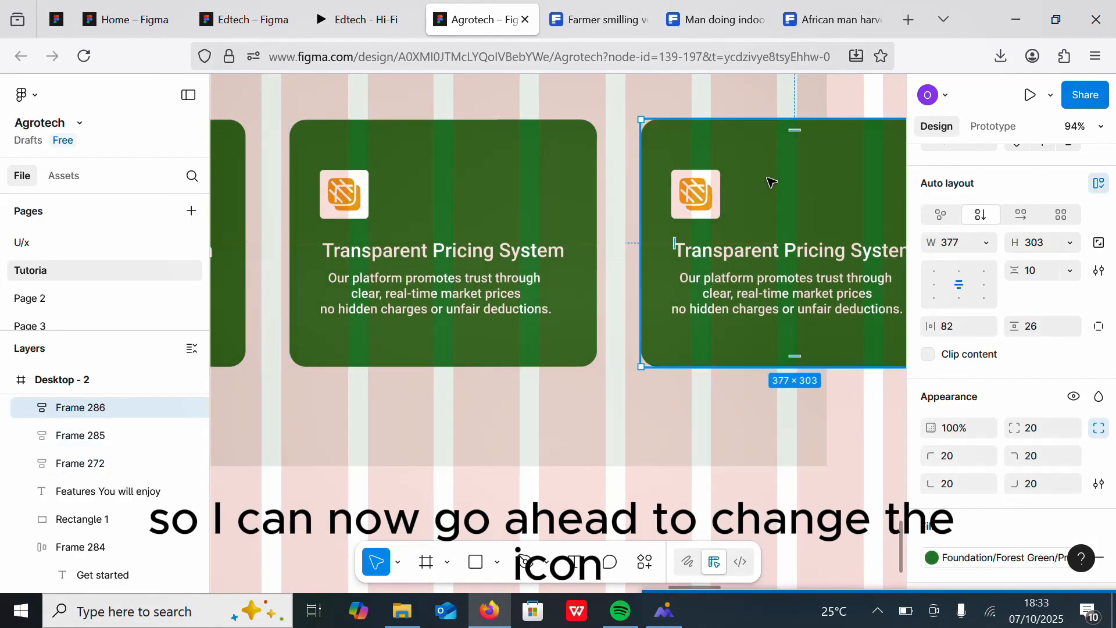
click(578, 394)
Step: Shorten the features background rectangle to about 915 × 527 so the cards overlap its lower edge
ctrl+scroll(605, 349, down, 2)
ctrl+scroll(635, 295, down, 5)
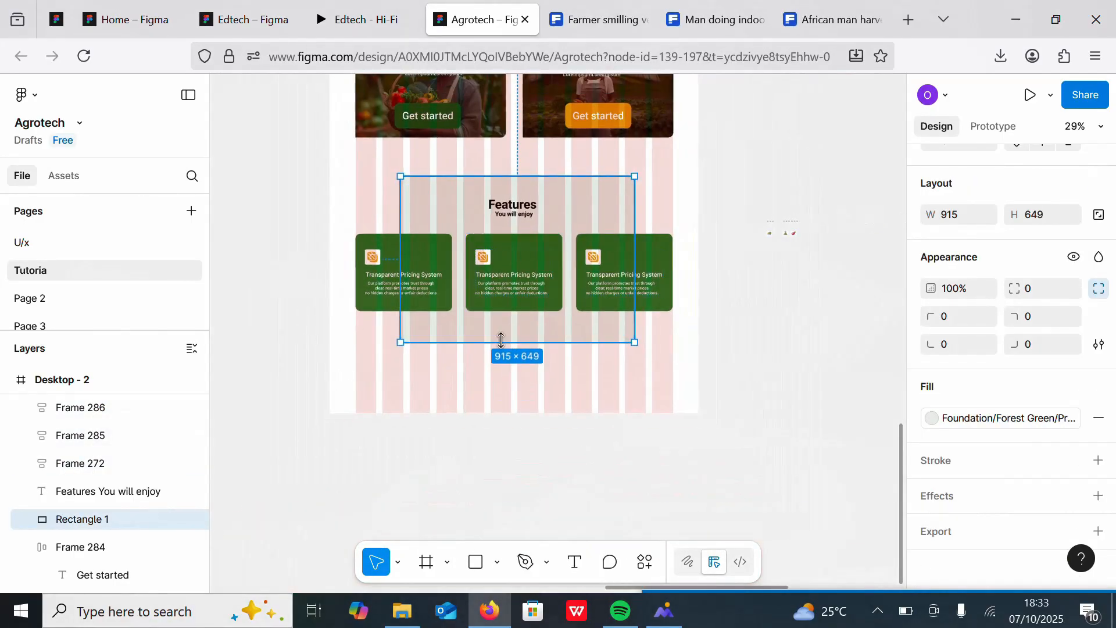
drag(501, 342, 501, 303)
click(503, 360)
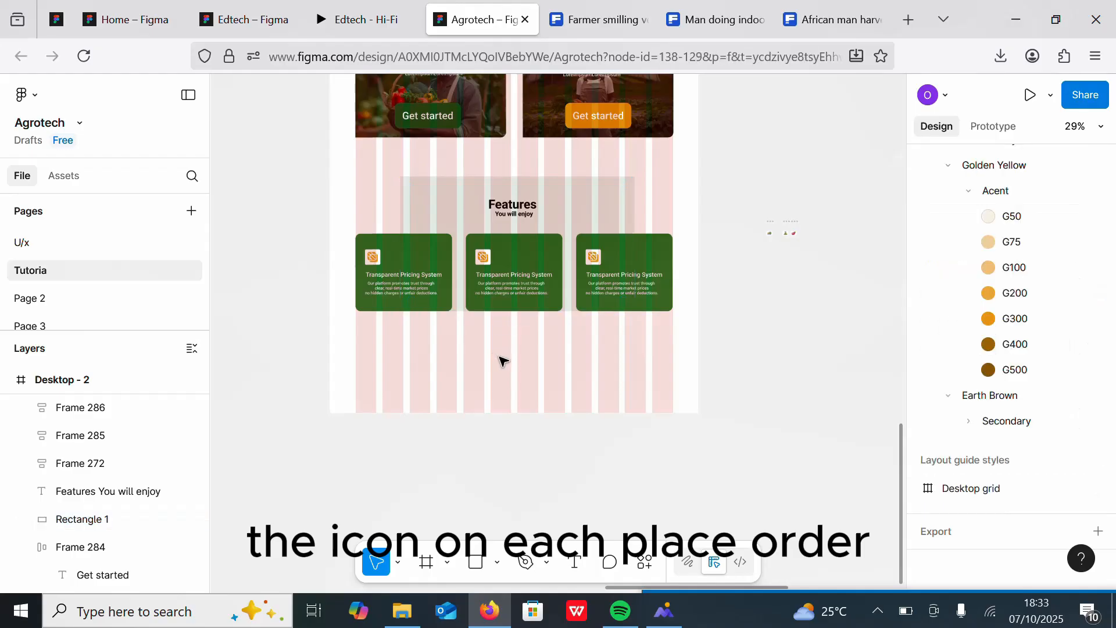
Step: Fill the background rectangle with an Earth Brown secondary swatch
click(591, 190)
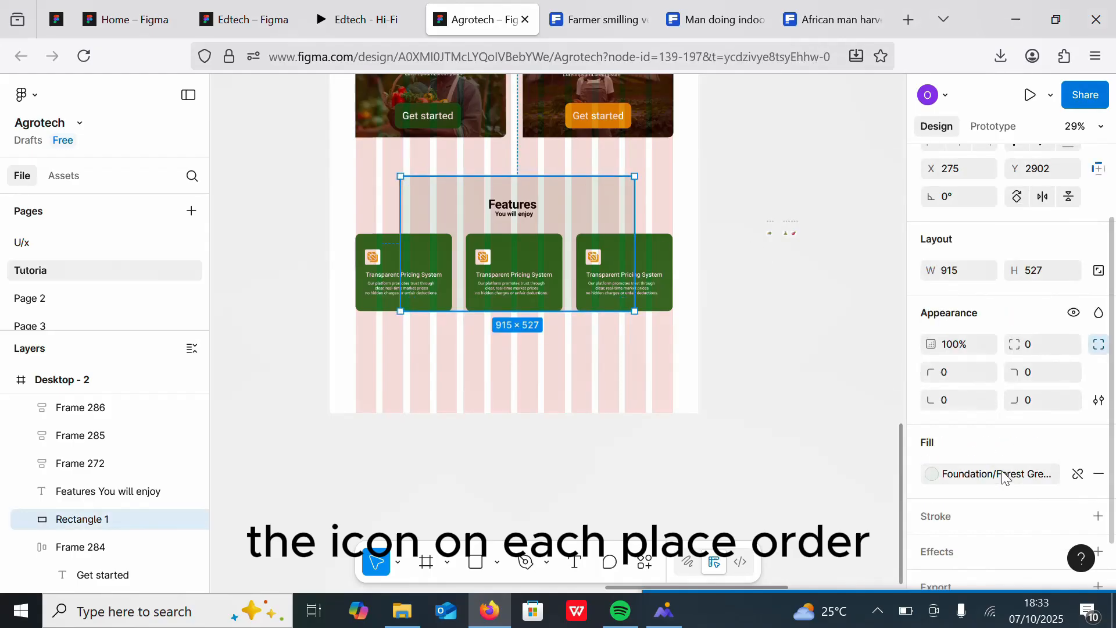
click(1002, 475)
click(853, 549)
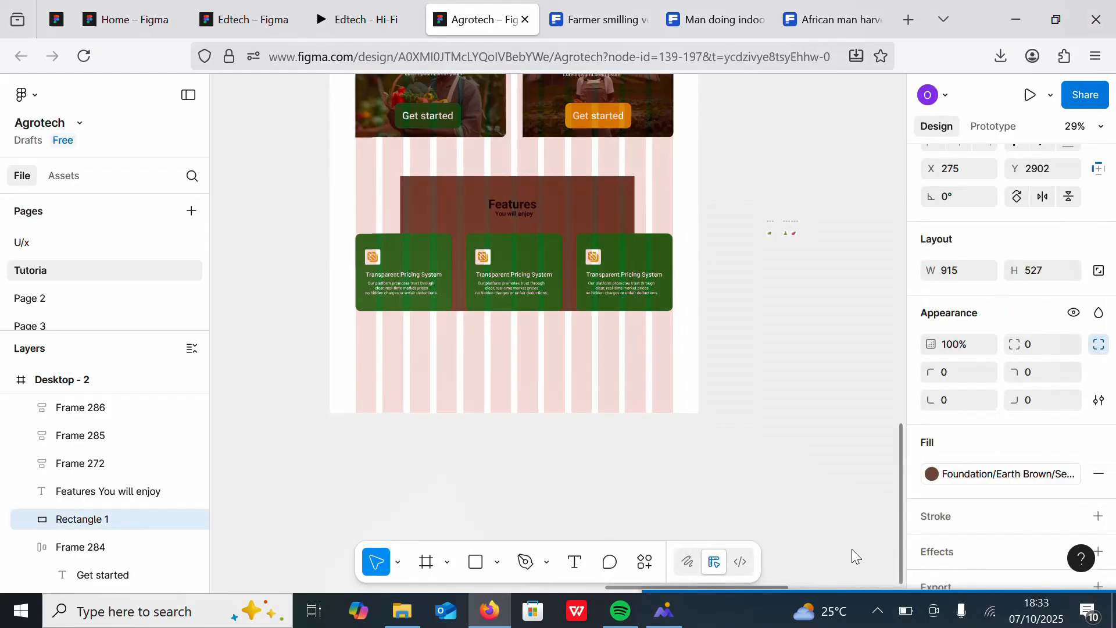
scroll(684, 347, down, 2)
scroll(684, 347, up, 5)
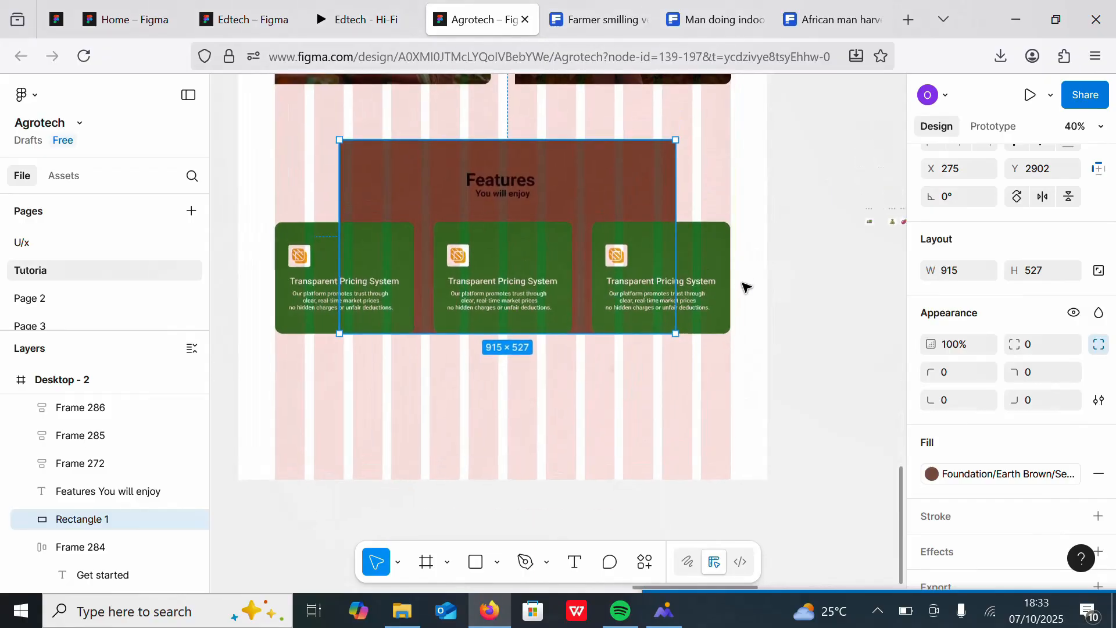
Step: Fill the background rectangle with a light Forest Green primary swatch
click(984, 477)
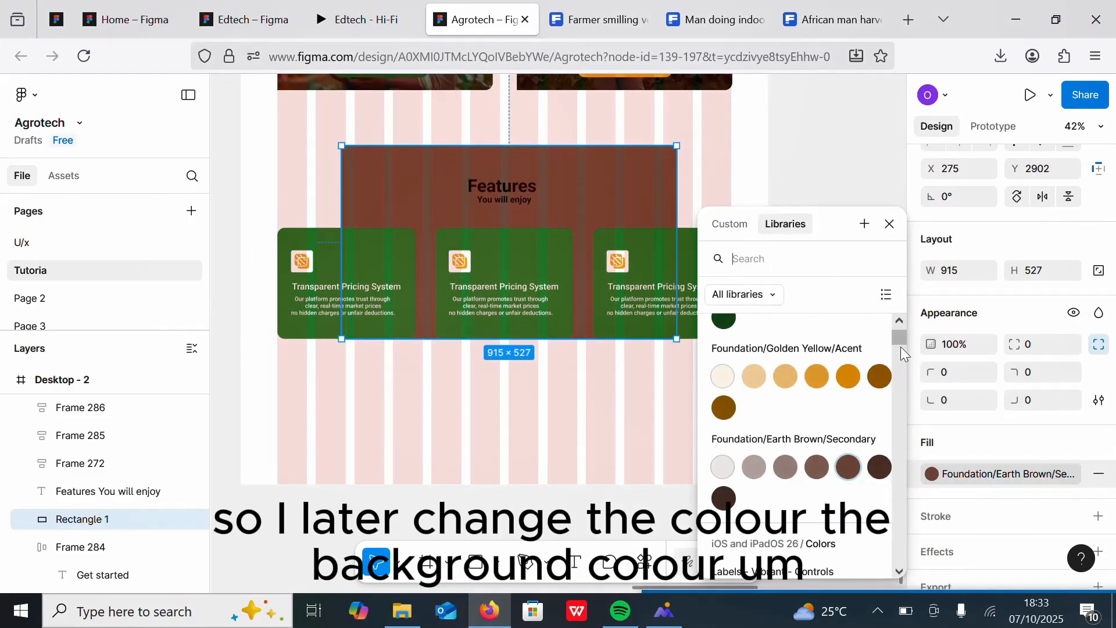
scroll(901, 343, up, 2)
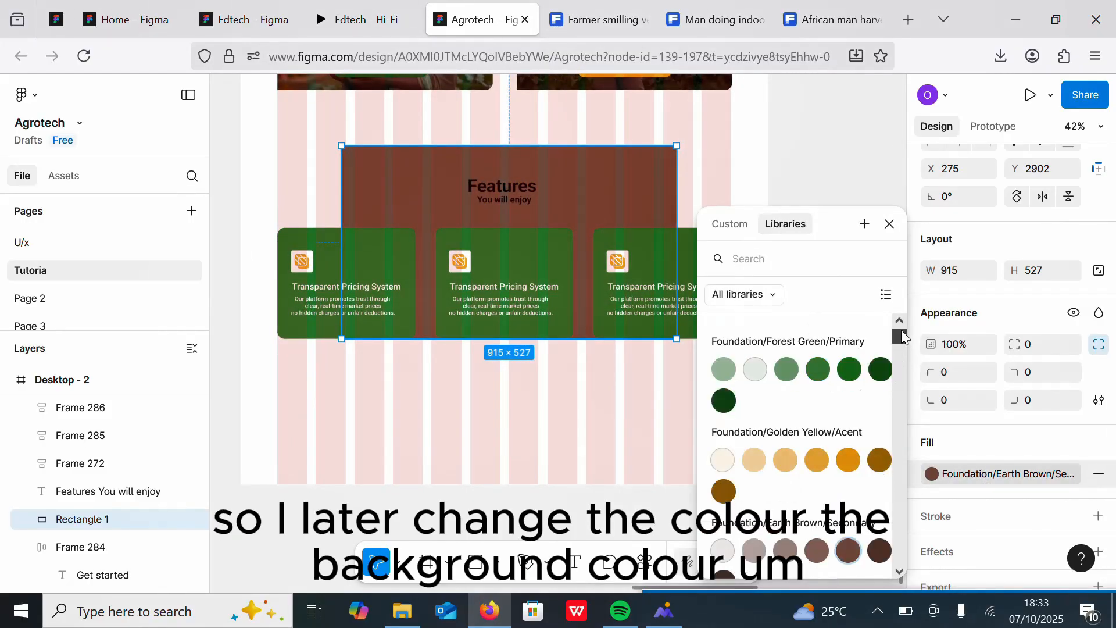
click(789, 368)
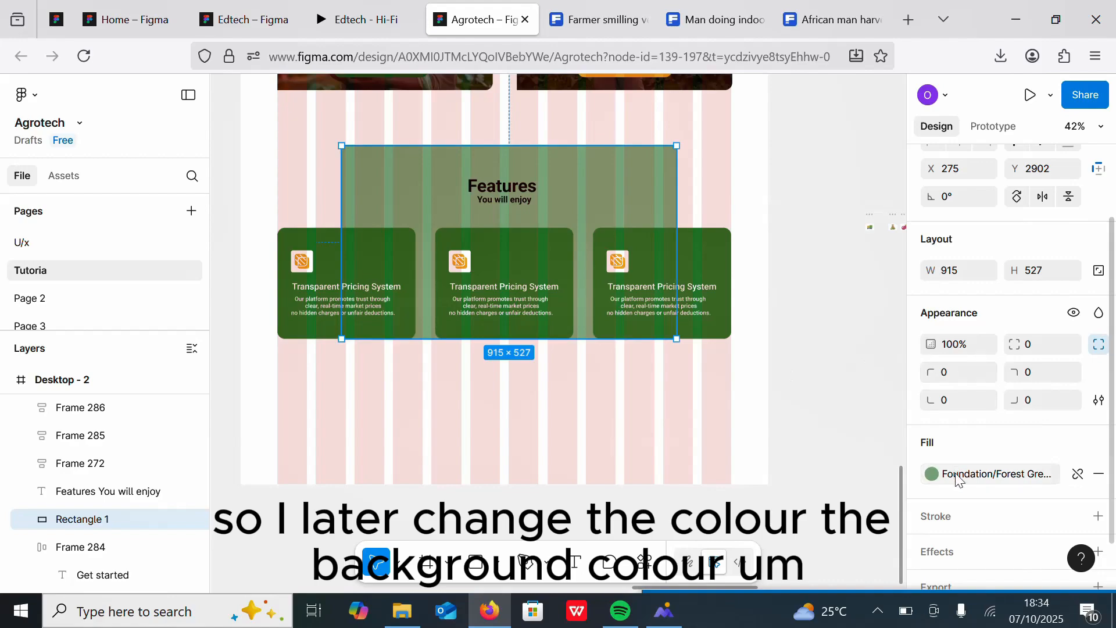
click(757, 371)
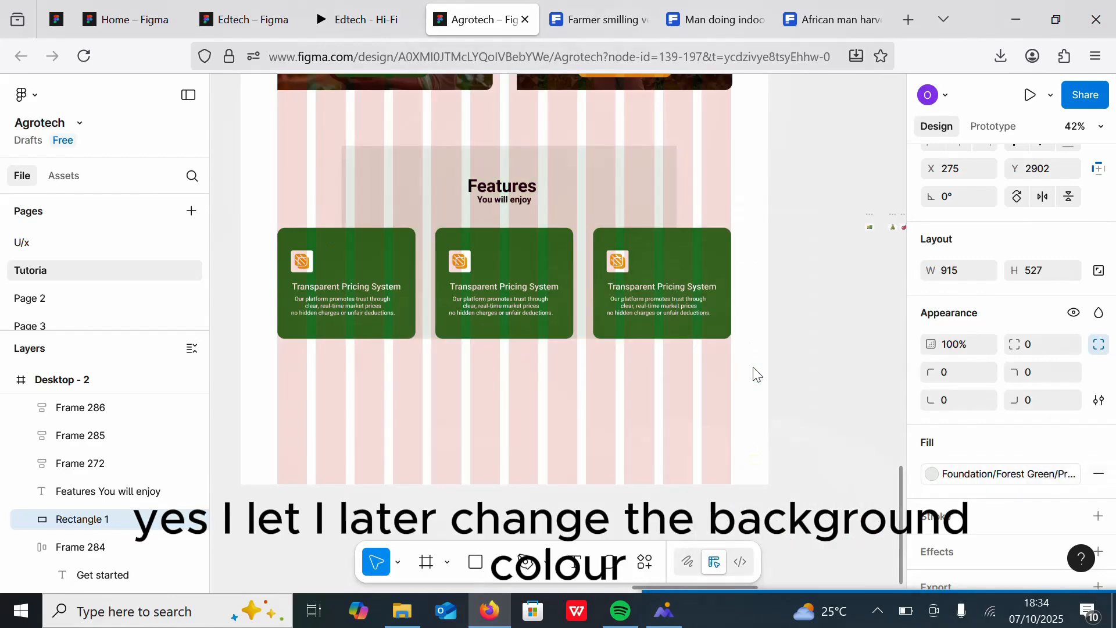
click(583, 378)
Step: Fill the background rectangle with the darkest Forest Green primary swatch
scroll(498, 317, down, 6)
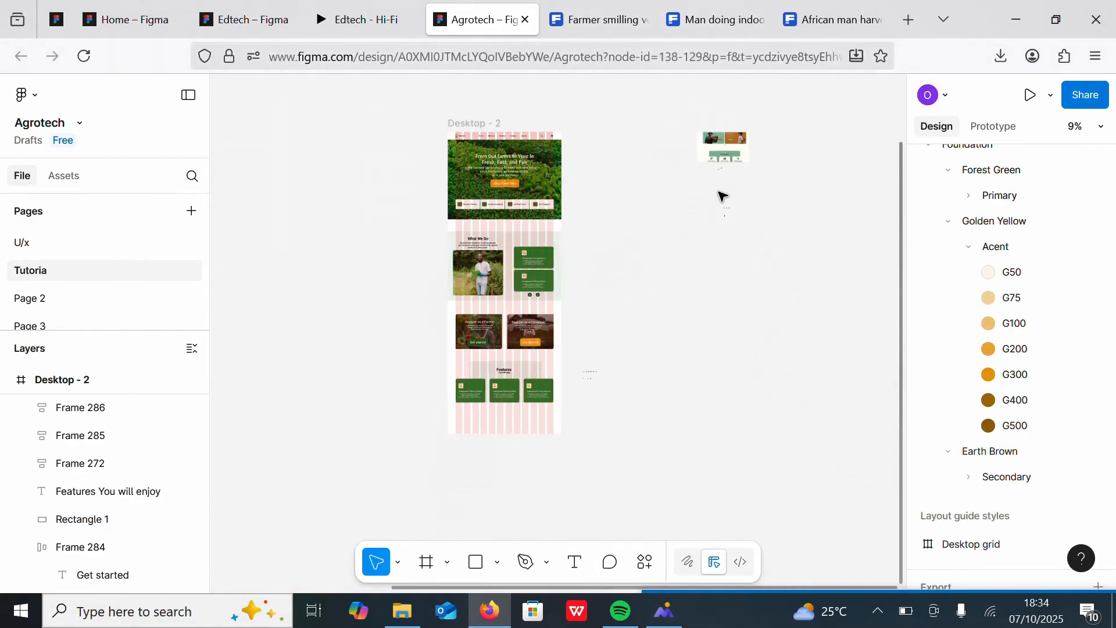
scroll(686, 344, up, 5)
scroll(643, 316, down, 3)
click(564, 247)
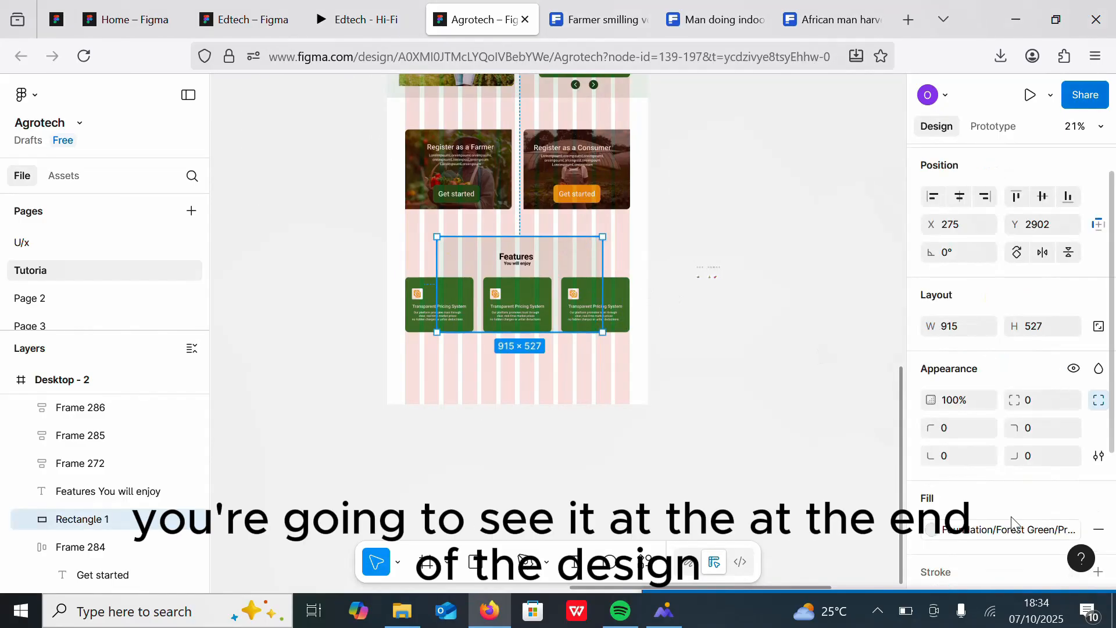
click(1006, 528)
click(877, 374)
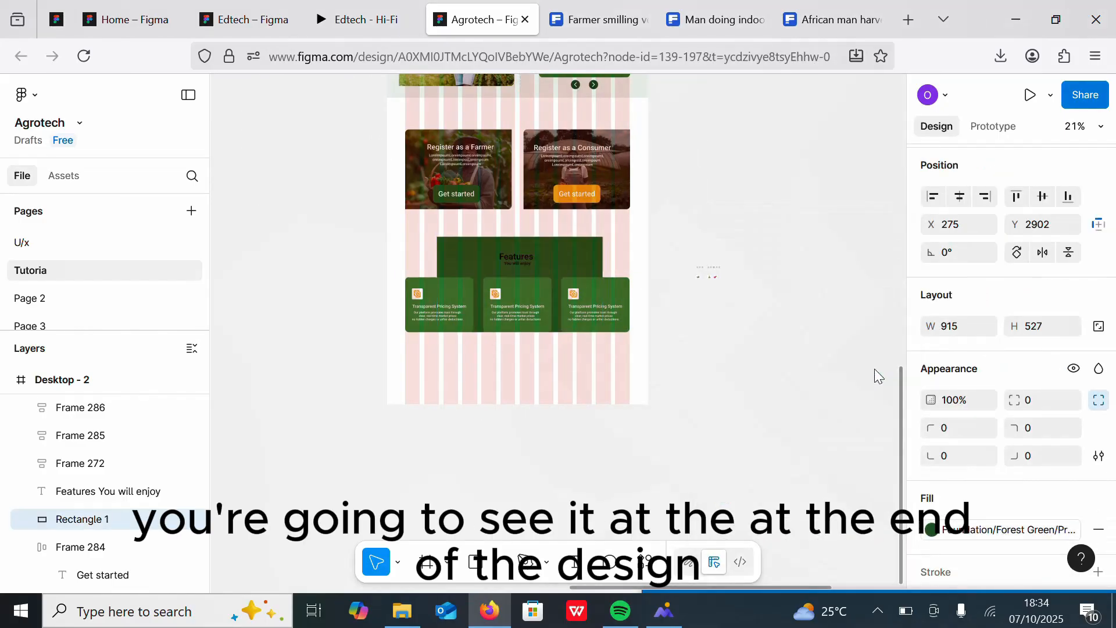
Step: Set the Features heading text colour to white FFFFFF
click(523, 261)
scroll(1111, 393, down, 4)
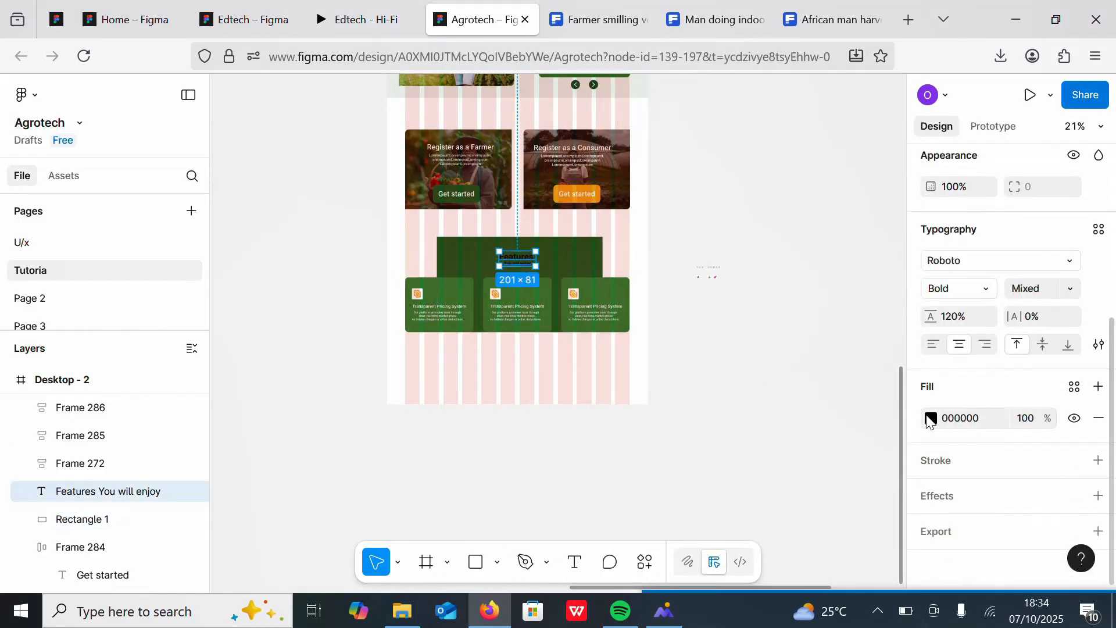
click(931, 418)
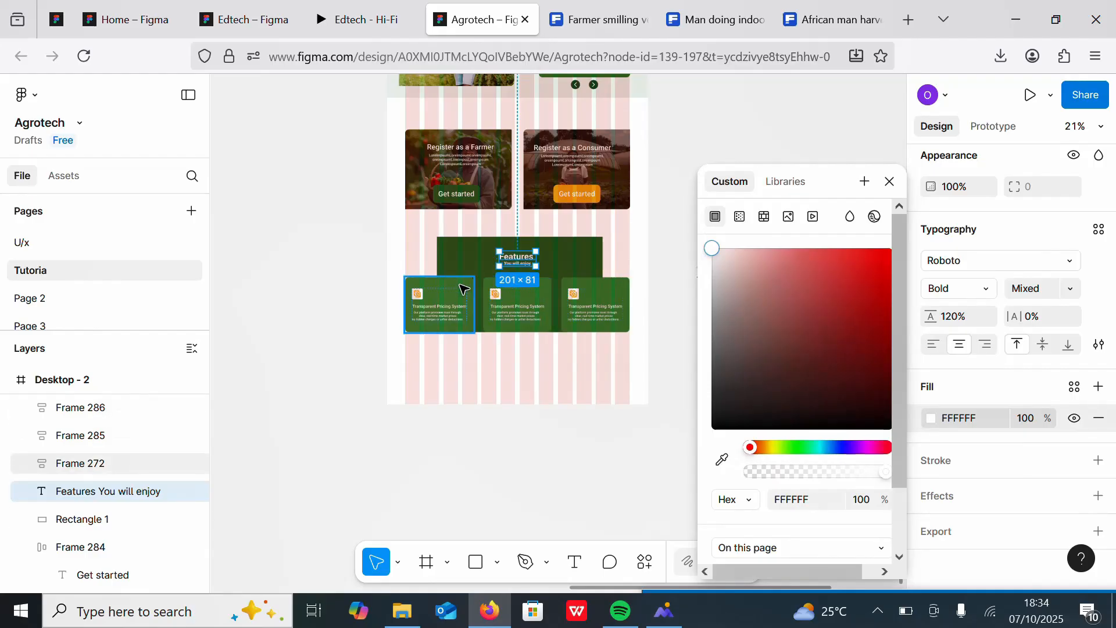
Step: Detach the first card's fill style and change it to the pale Forest Green primary swatch
click(440, 302)
scroll(530, 411, up, 4)
scroll(525, 406, down, 2)
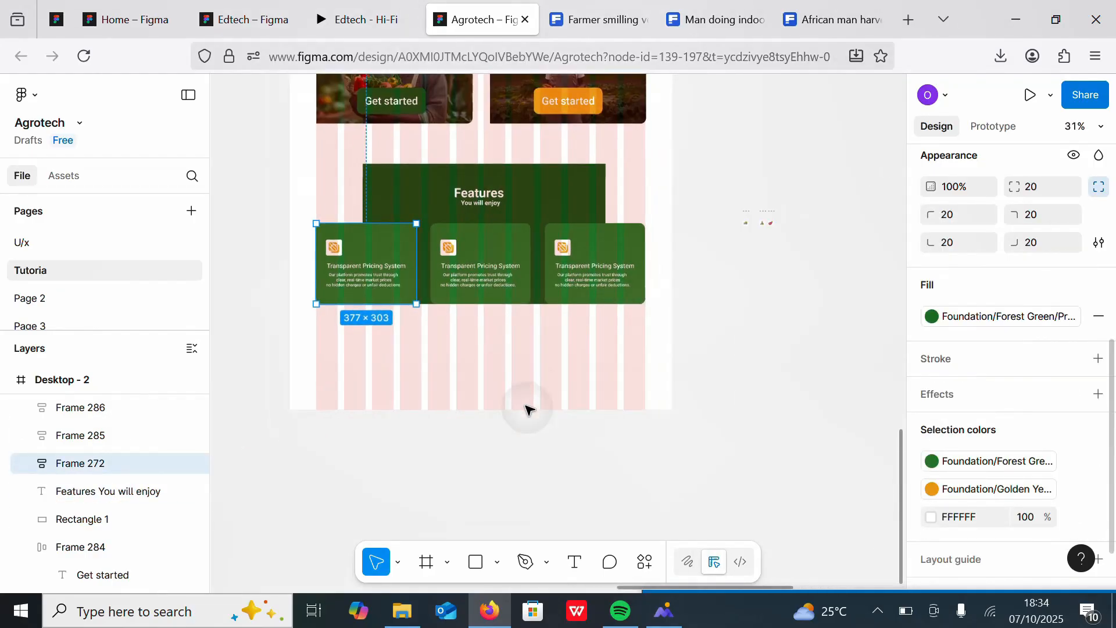
click(981, 323)
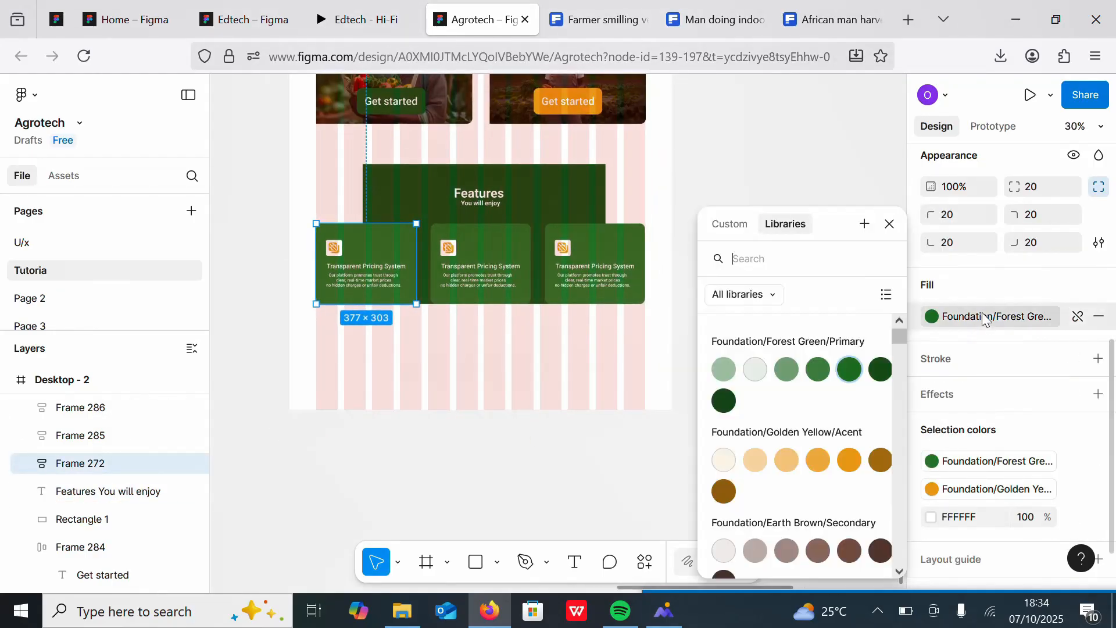
click(1075, 317)
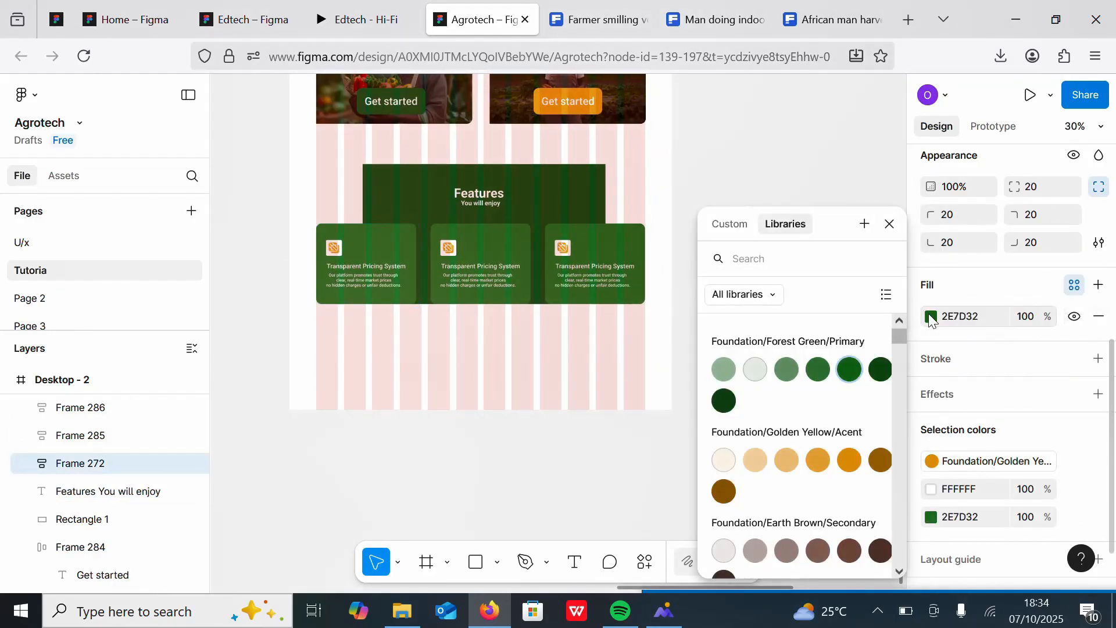
click(755, 372)
Step: Set the first card's text colour to the darkest Forest Green primary swatch
click(356, 283)
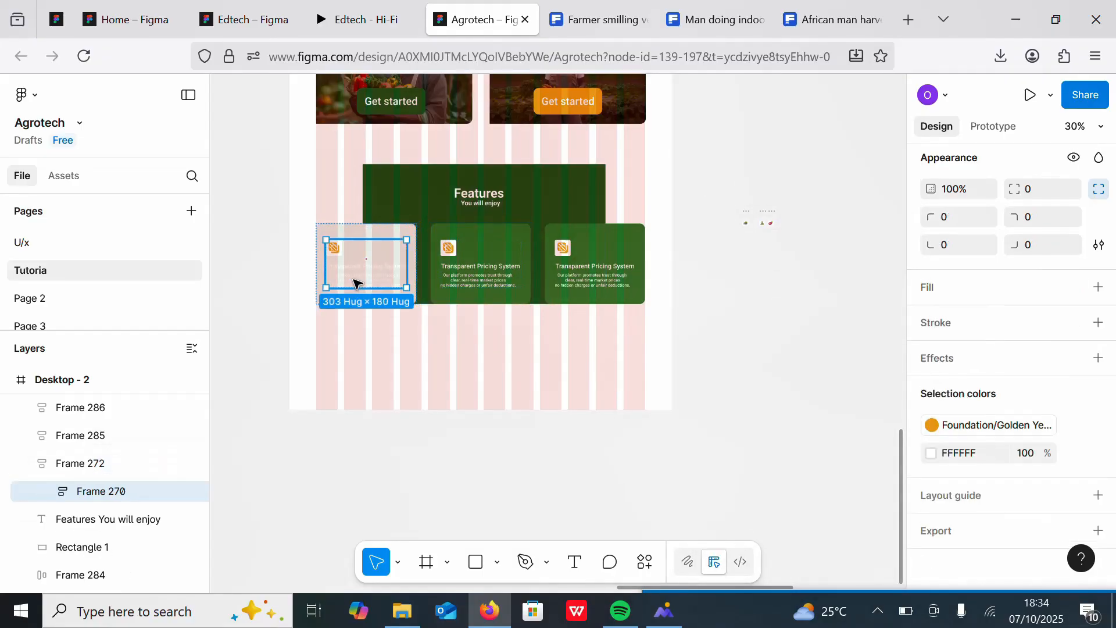
double_click(356, 283)
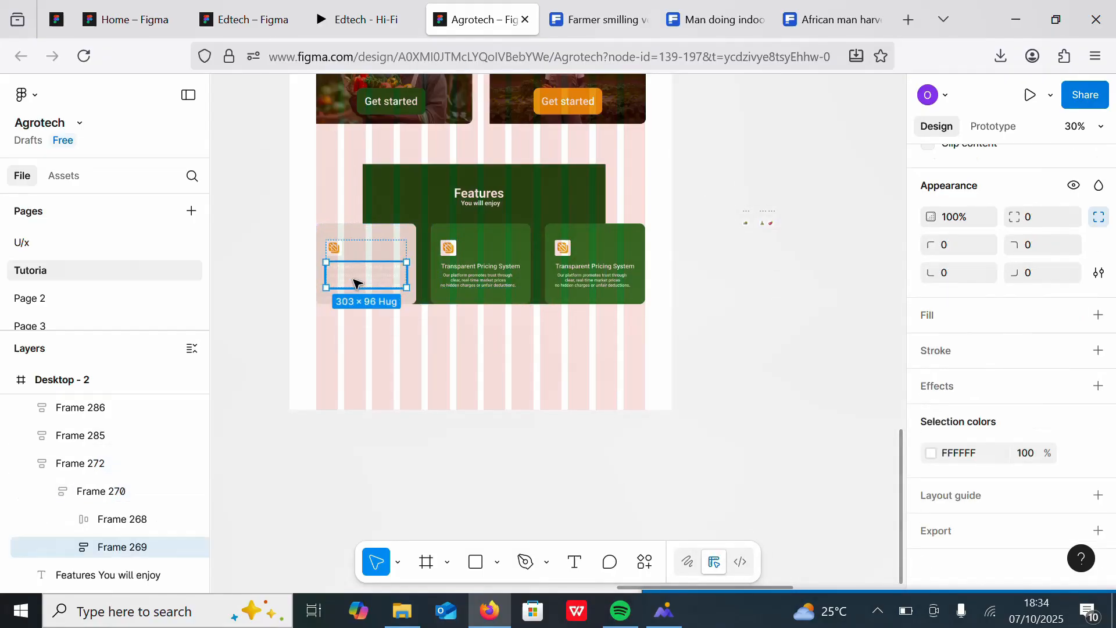
click(933, 457)
click(1075, 453)
click(1074, 453)
click(880, 372)
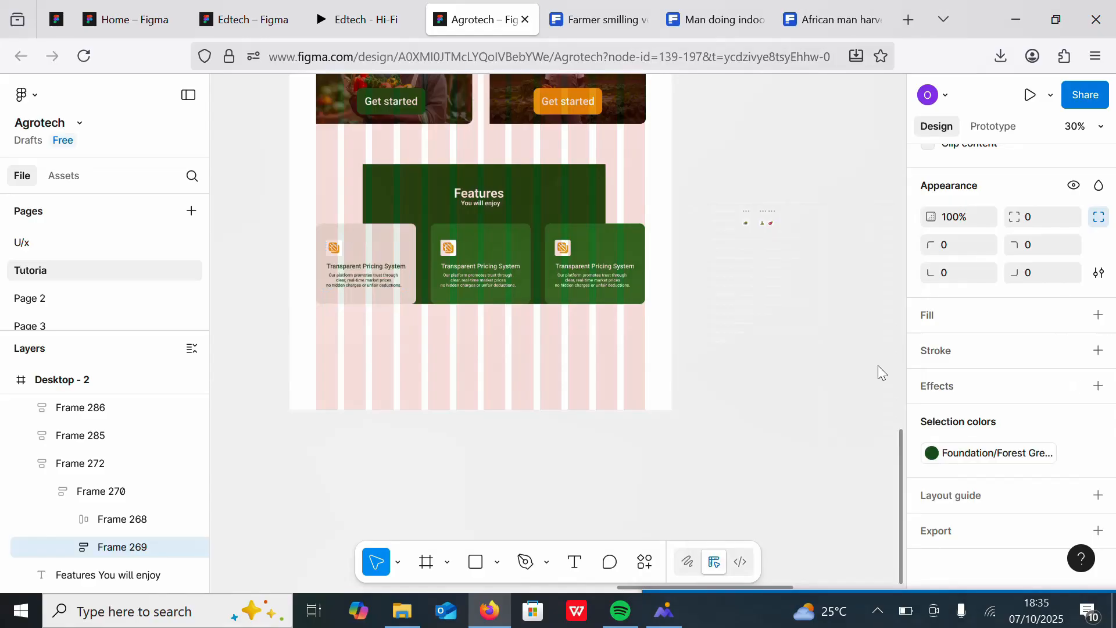
Step: Paste the first card's text styling onto the text of the middle and third cards
ctrl+scroll(424, 300, up, 5)
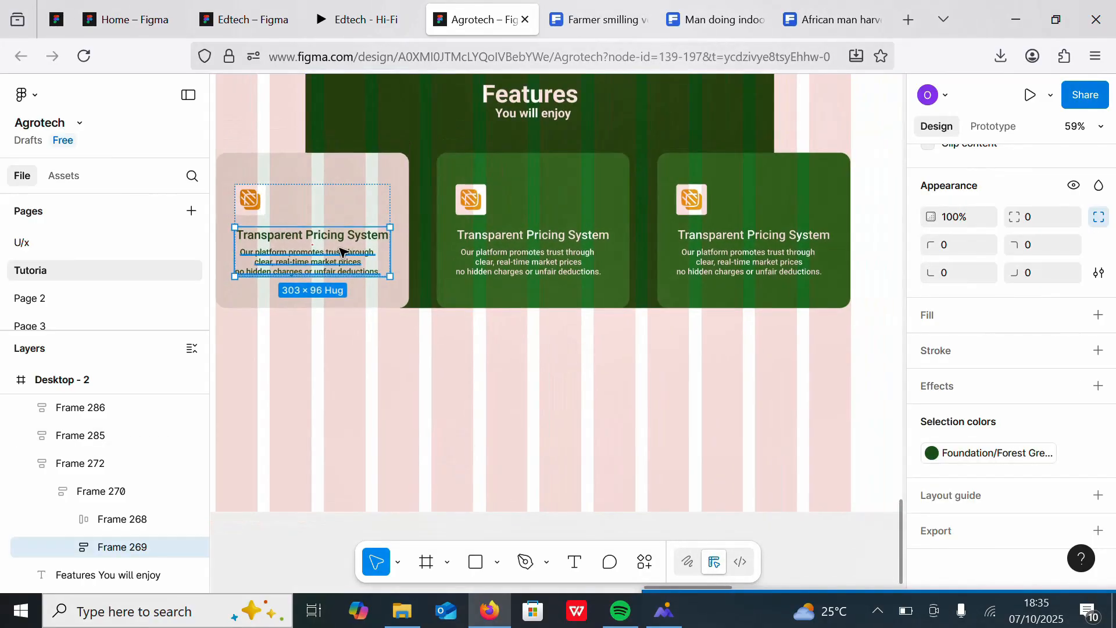
double_click(492, 259)
double_click(493, 259)
right_click(491, 260)
click(553, 188)
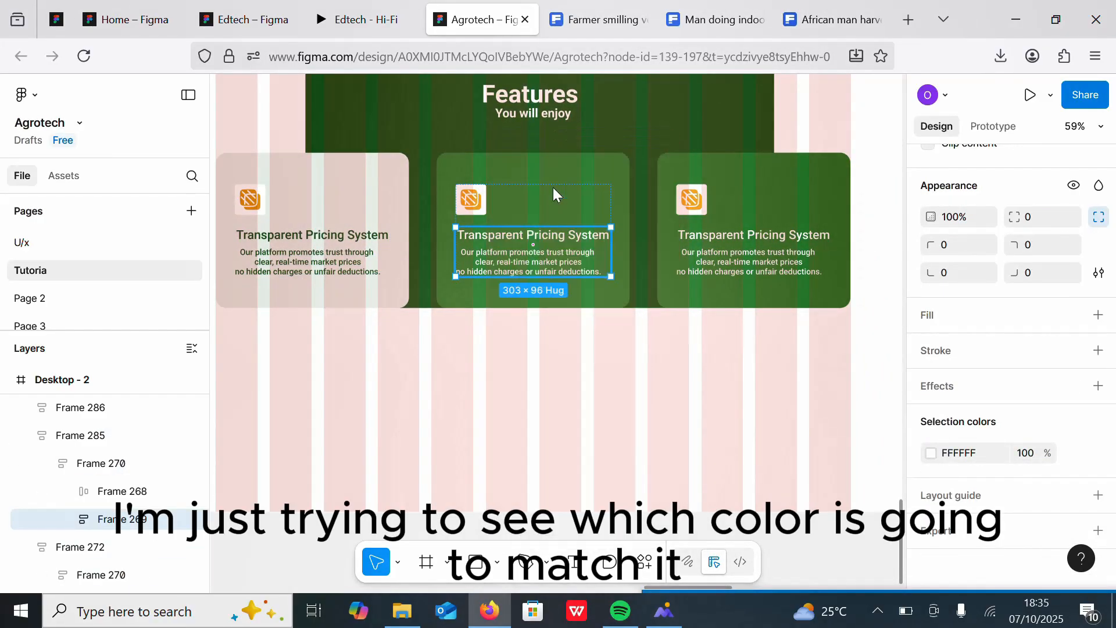
click(736, 256)
double_click(735, 255)
right_click(735, 256)
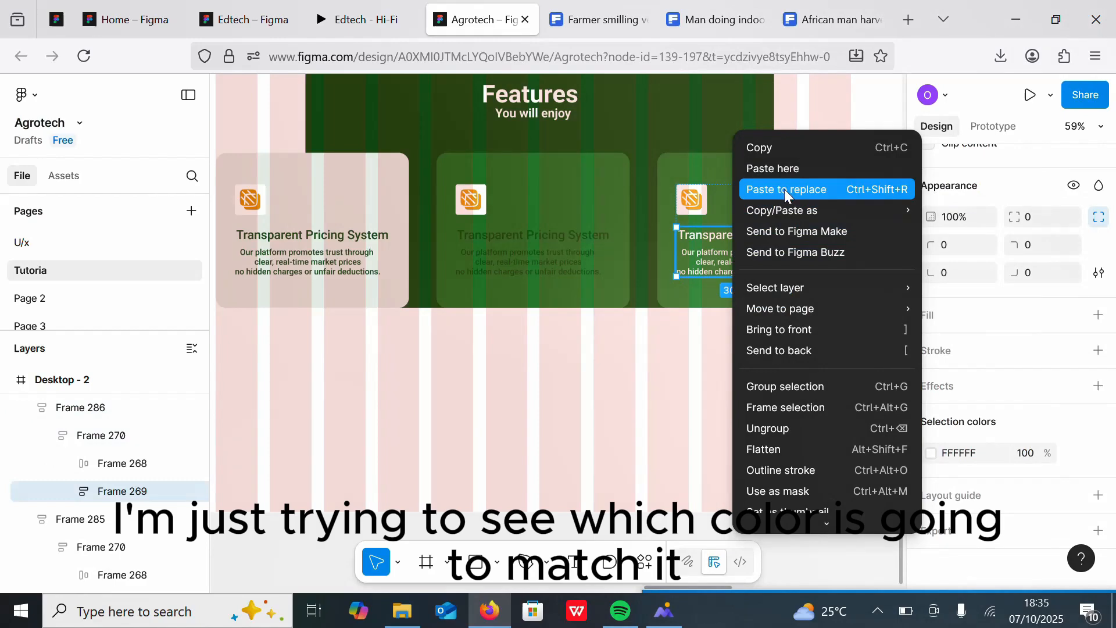
click(783, 189)
Step: Copy the first card's styling and paste it onto the middle and third cards
click(385, 192)
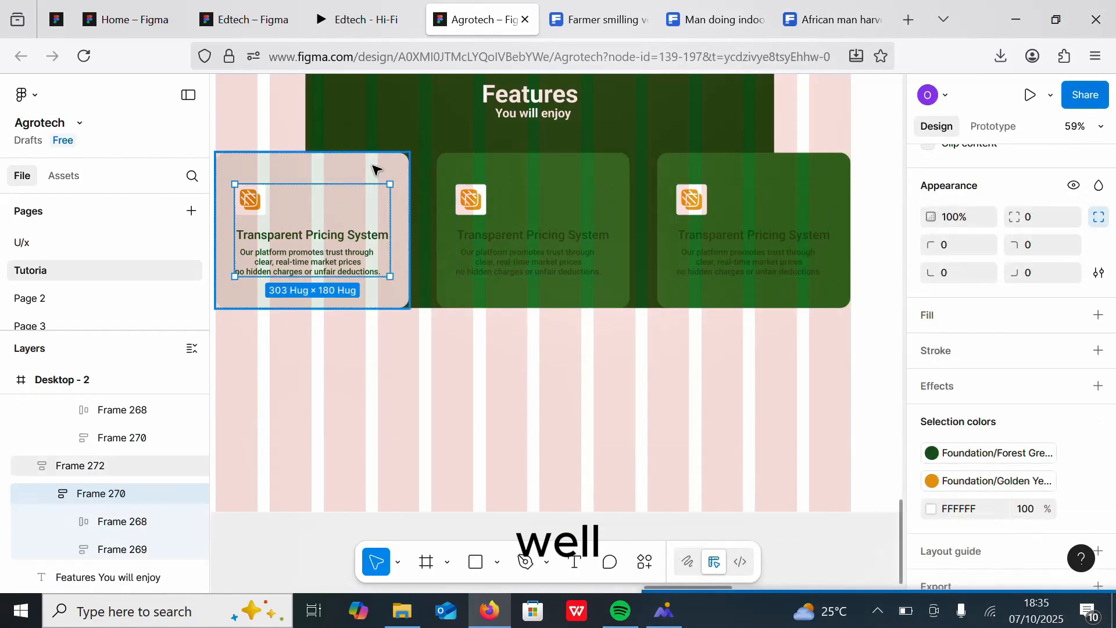
right_click(373, 169)
click(403, 150)
click(585, 179)
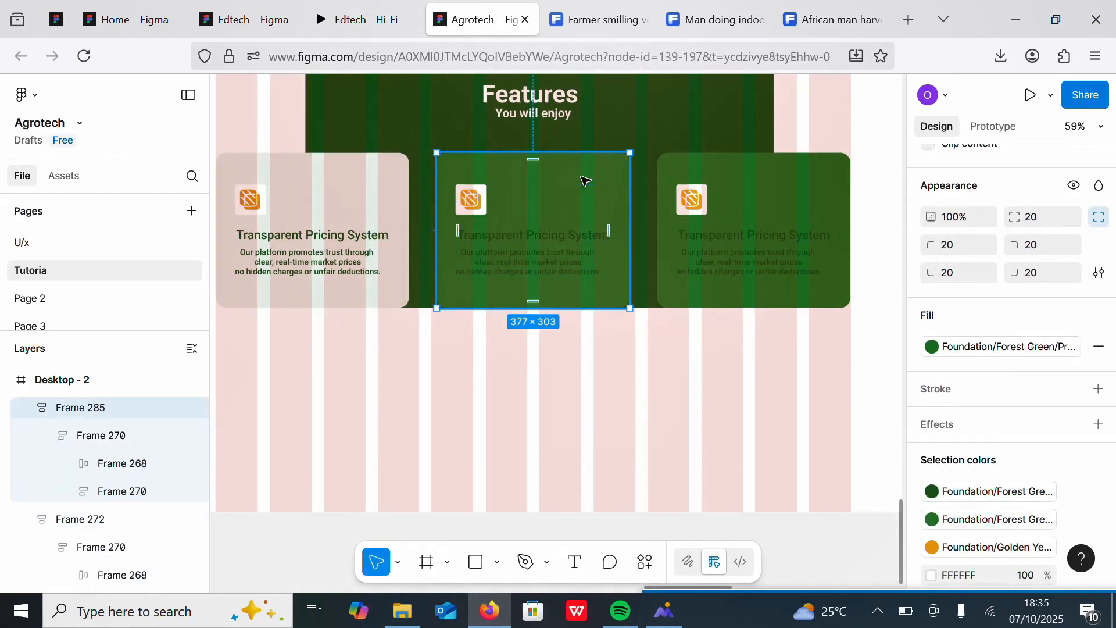
right_click(583, 180)
click(619, 186)
click(772, 165)
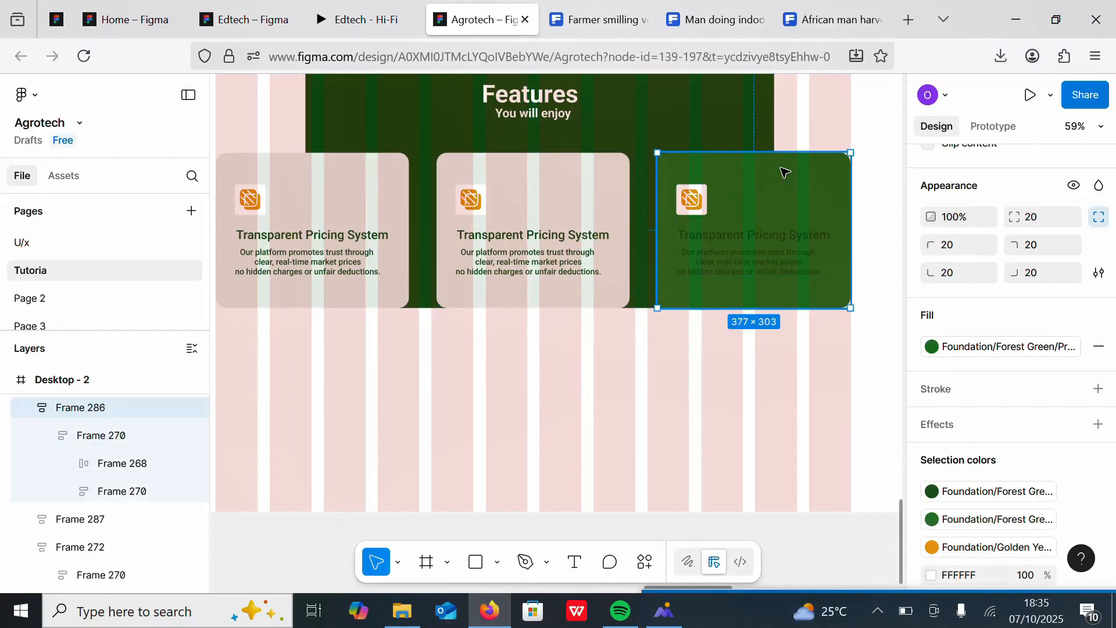
right_click(785, 172)
click(818, 191)
scroll(516, 342, down, 5)
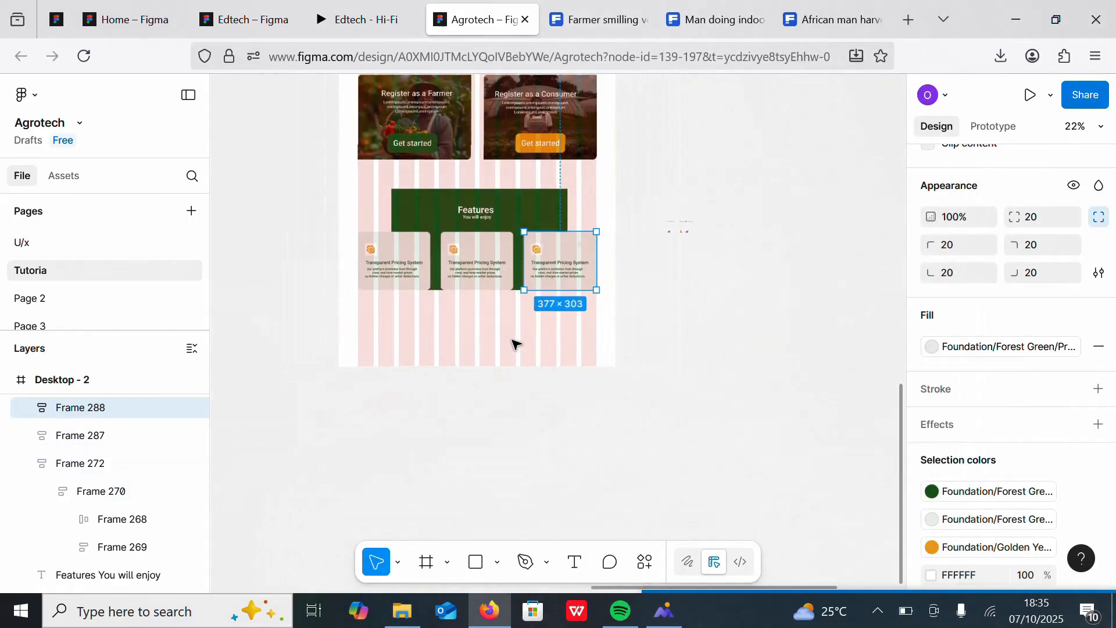
Step: Move the three small icons from beside the frame into the design below the feature cards
scroll(692, 276, up, 4)
scroll(692, 277, down, 2)
drag(750, 155, 847, 200)
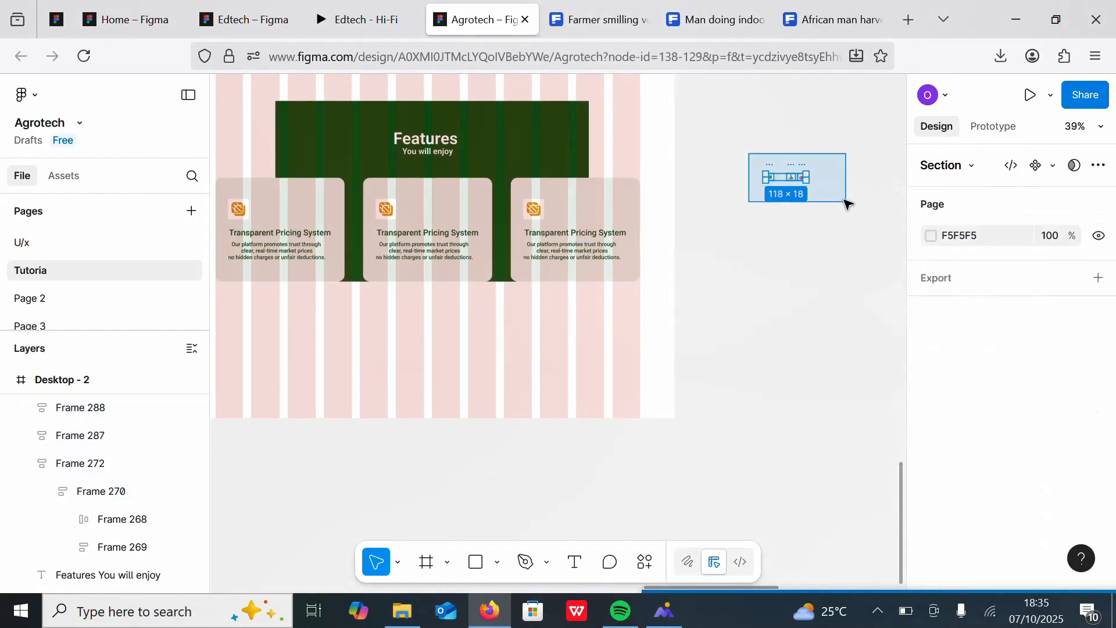
drag(293, 315, 270, 317)
scroll(270, 317, up, 6)
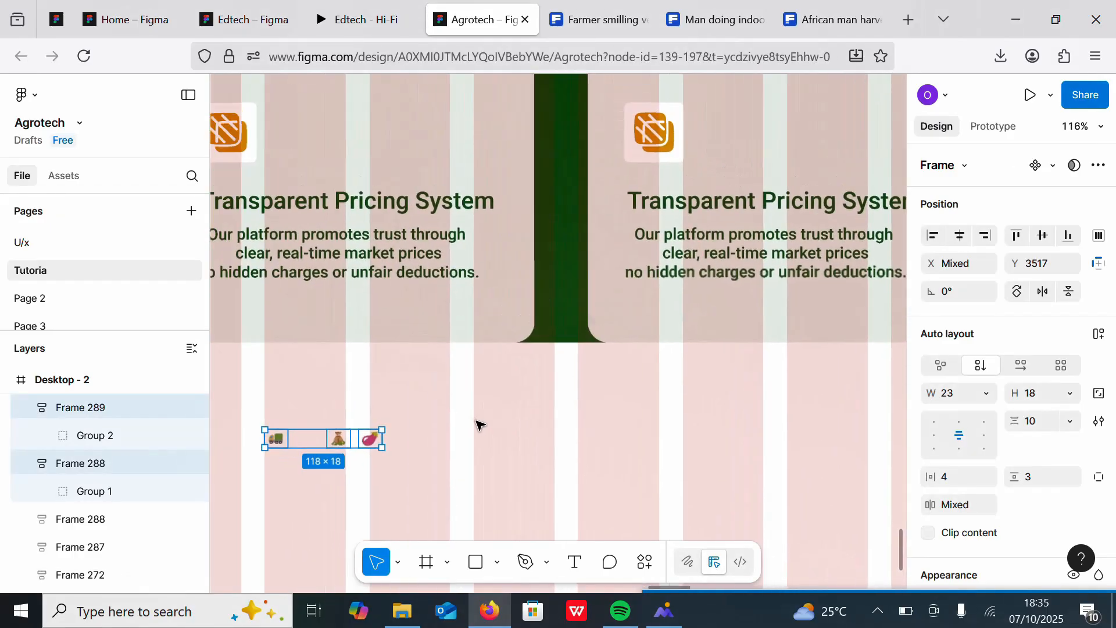
scroll(478, 420, down, 1)
scroll(496, 426, left, 1)
click(496, 427)
Step: Replace the first feature card's orange icon with the truck icon
click(364, 461)
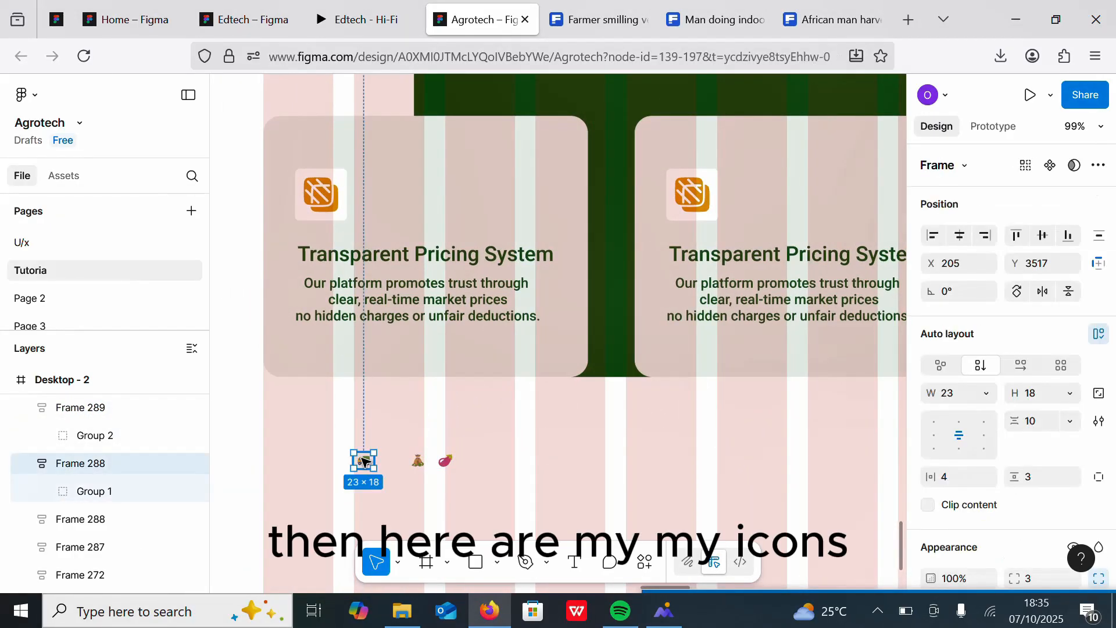
click(363, 461)
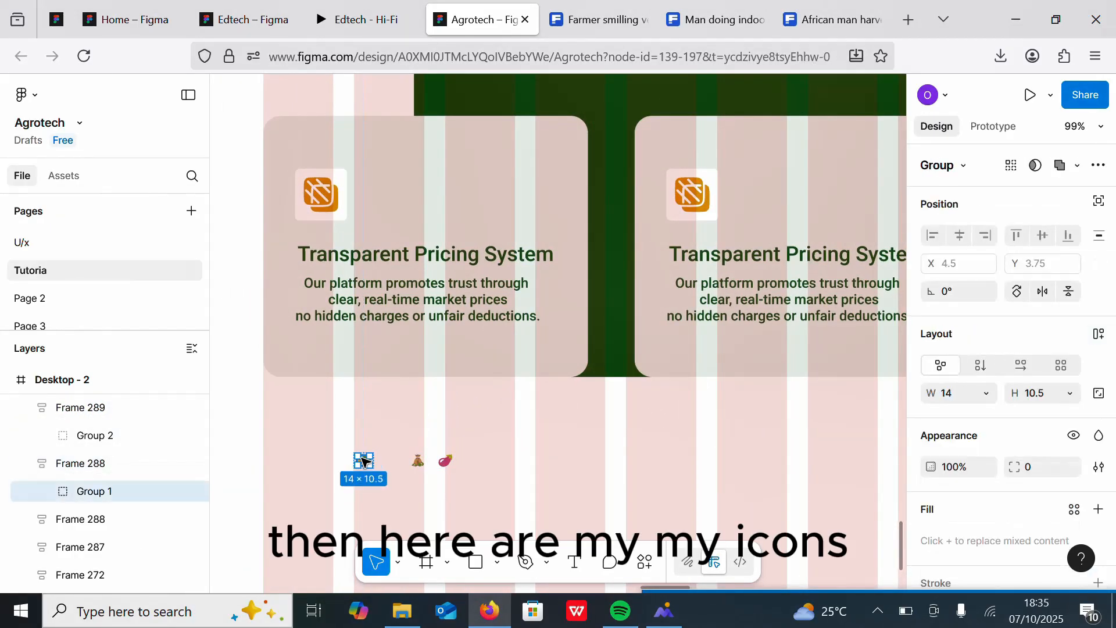
click(323, 196)
double_click(323, 197)
double_click(327, 202)
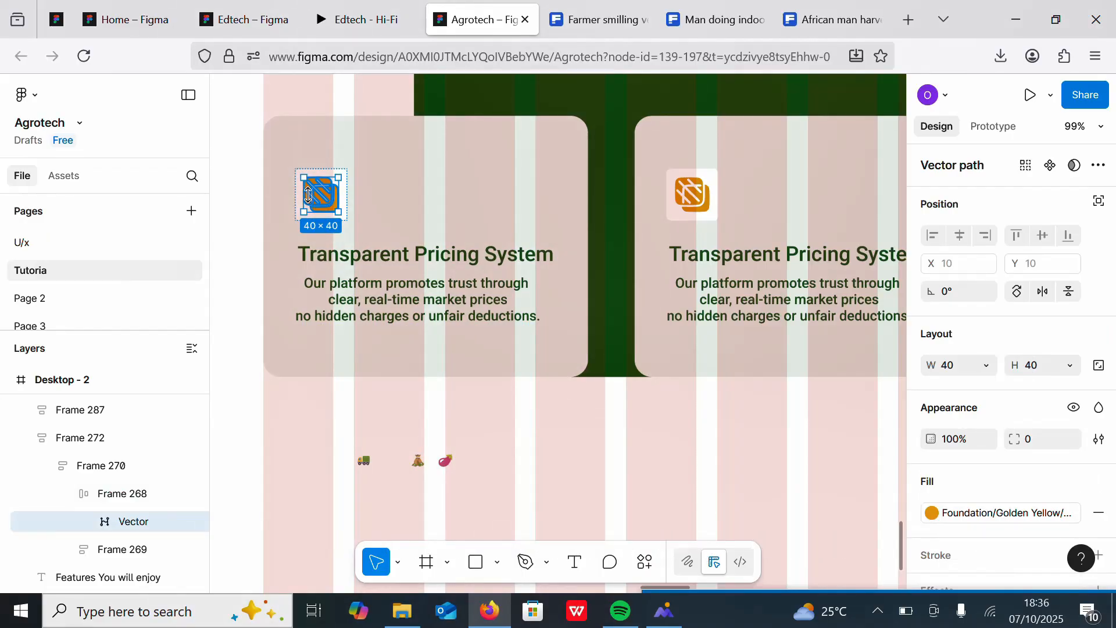
right_click(314, 195)
click(366, 187)
scroll(321, 189, up, 6)
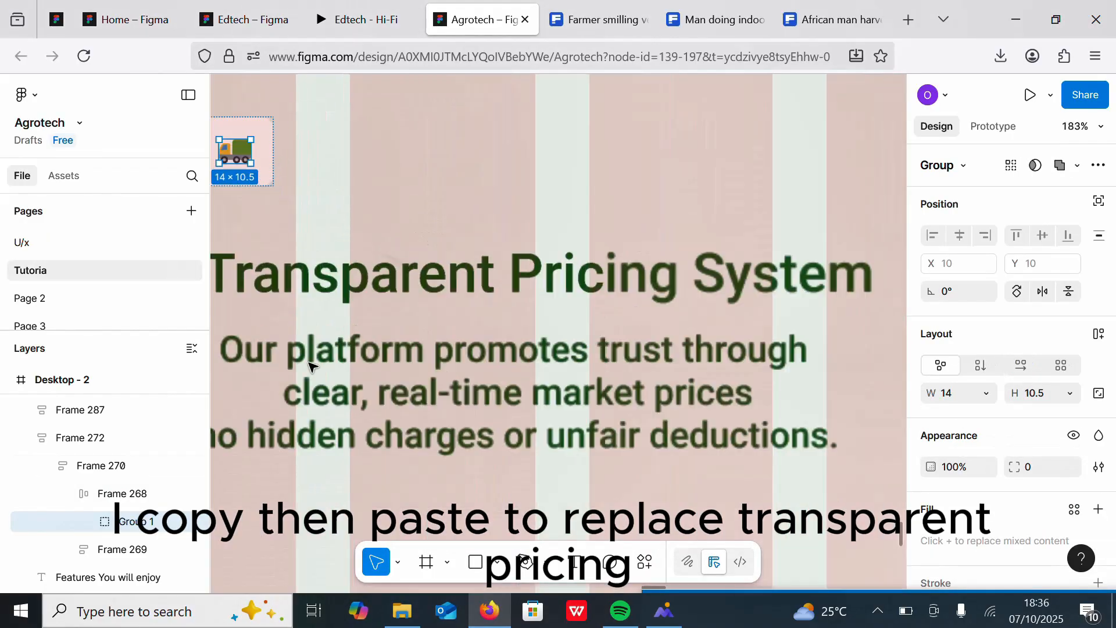
Step: Scale the first card's icon container up to about 46.82 × 42 with the Scale tool
key(shift+a)
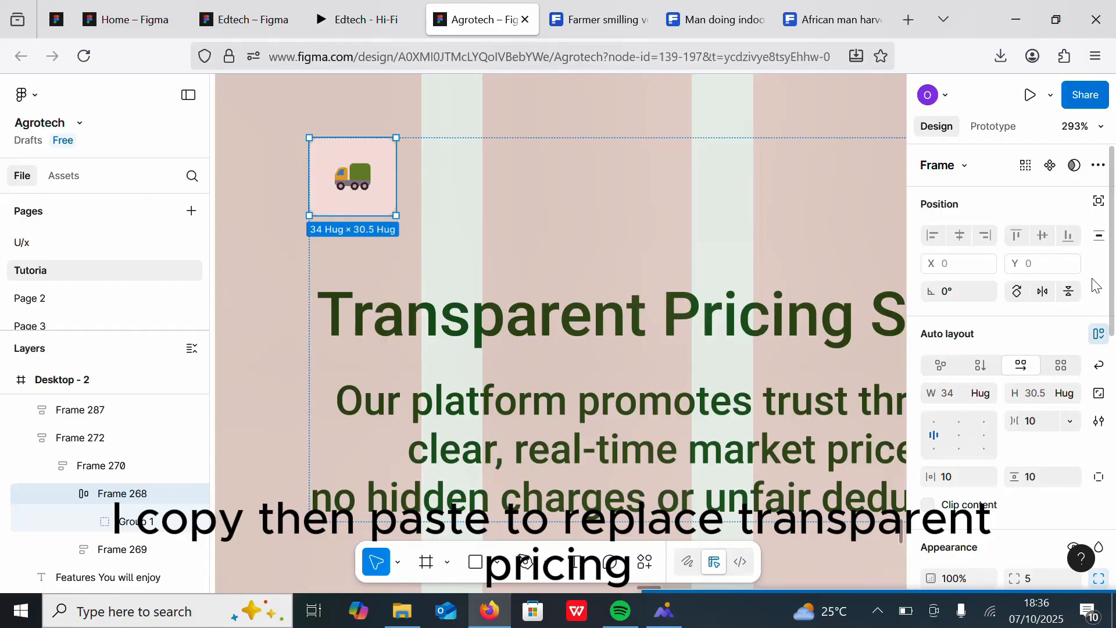
drag(1112, 311, 618, 330)
key(k)
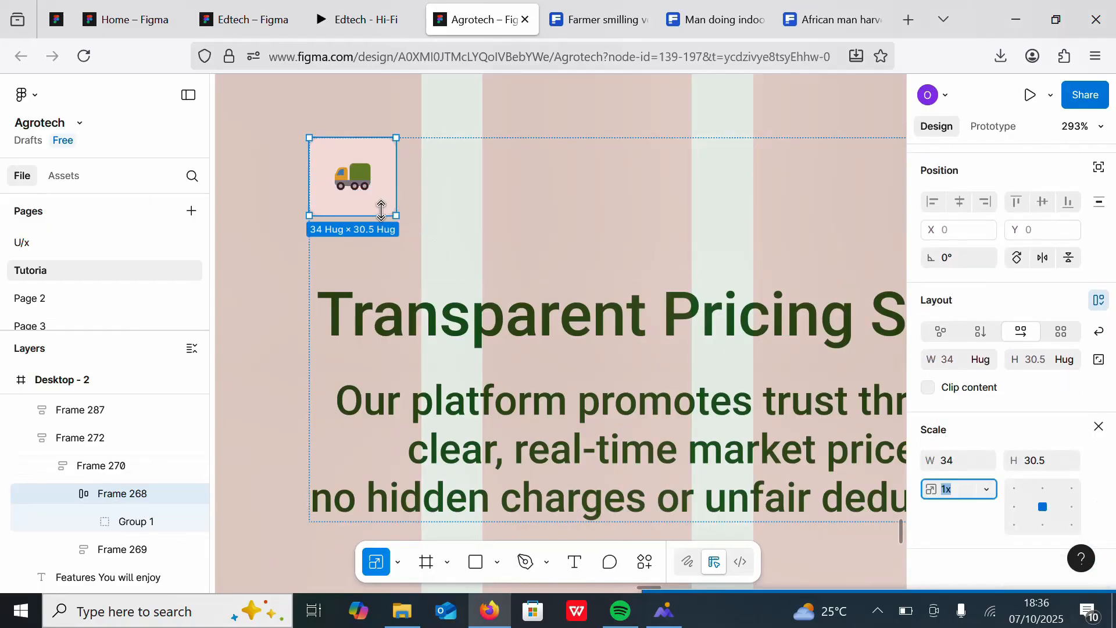
drag(389, 213, 410, 222)
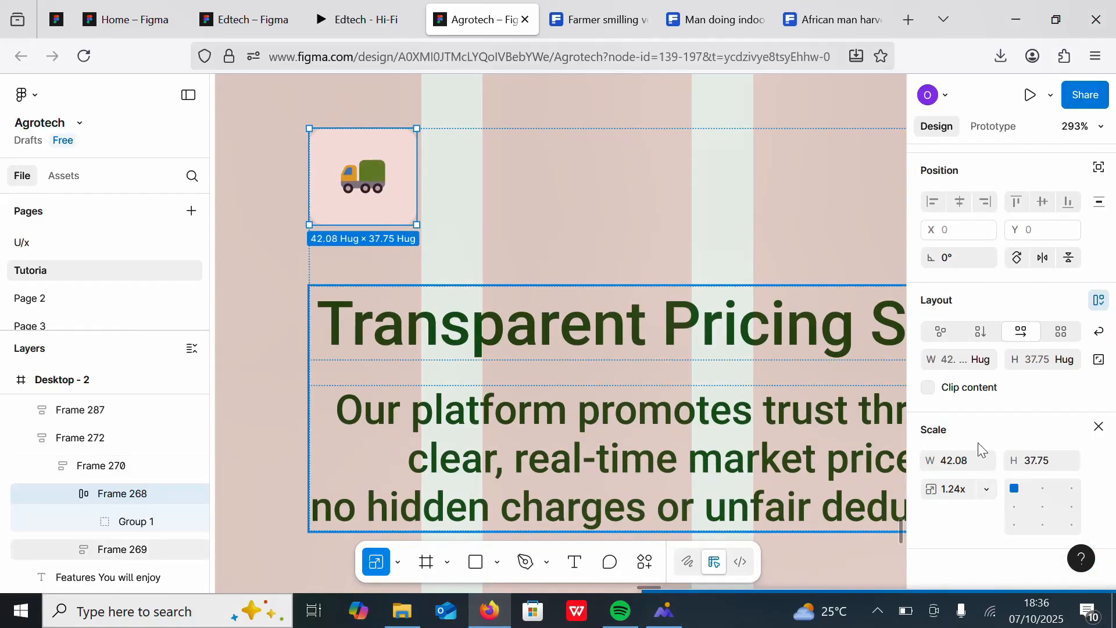
key(Return)
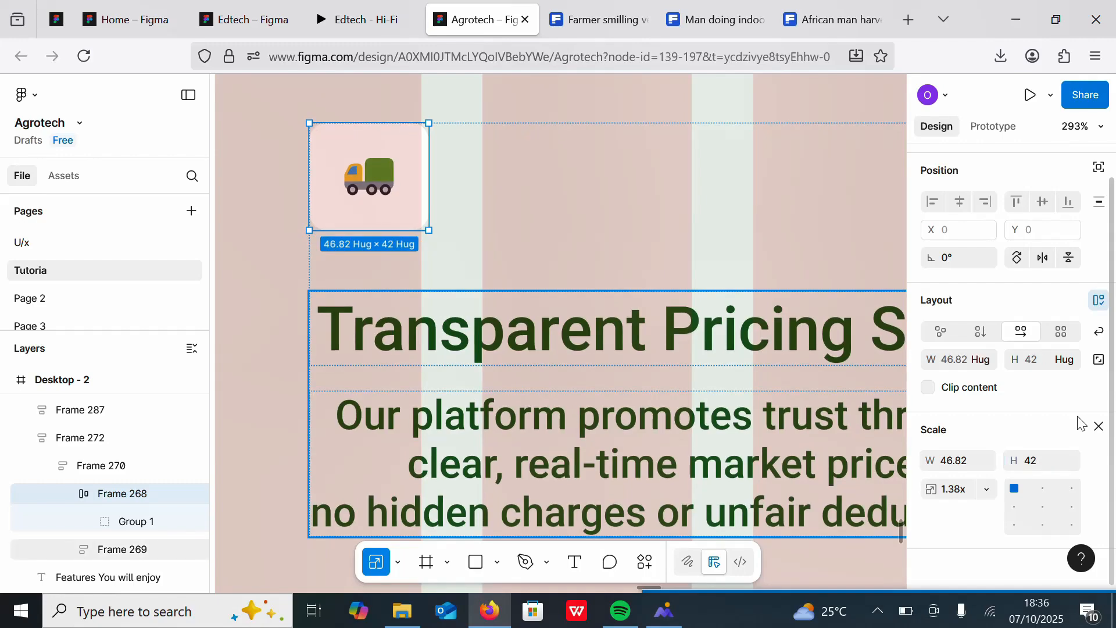
click(1098, 428)
Step: Fill the truck icon's container with a dark Forest Green
scroll(1017, 479, down, 10)
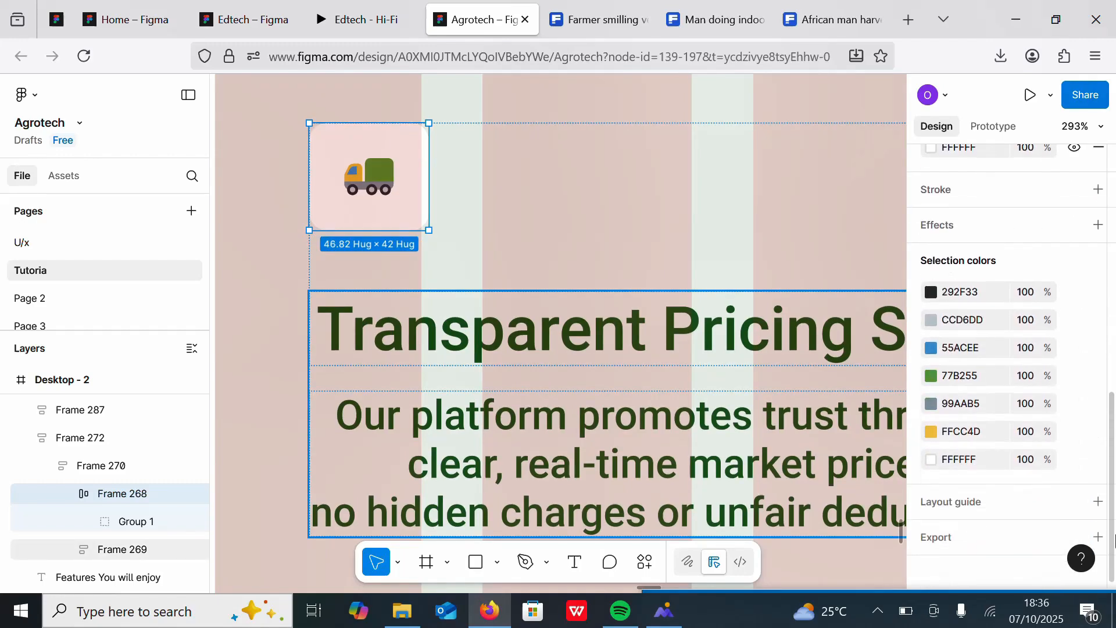
scroll(1069, 228, up, 3)
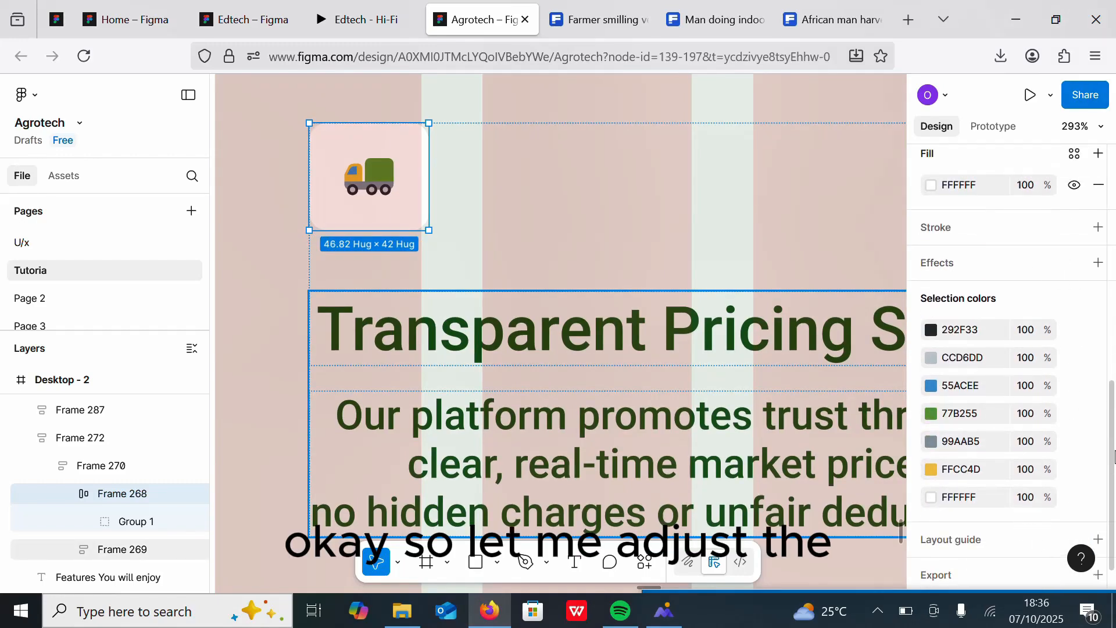
click(1075, 238)
click(880, 369)
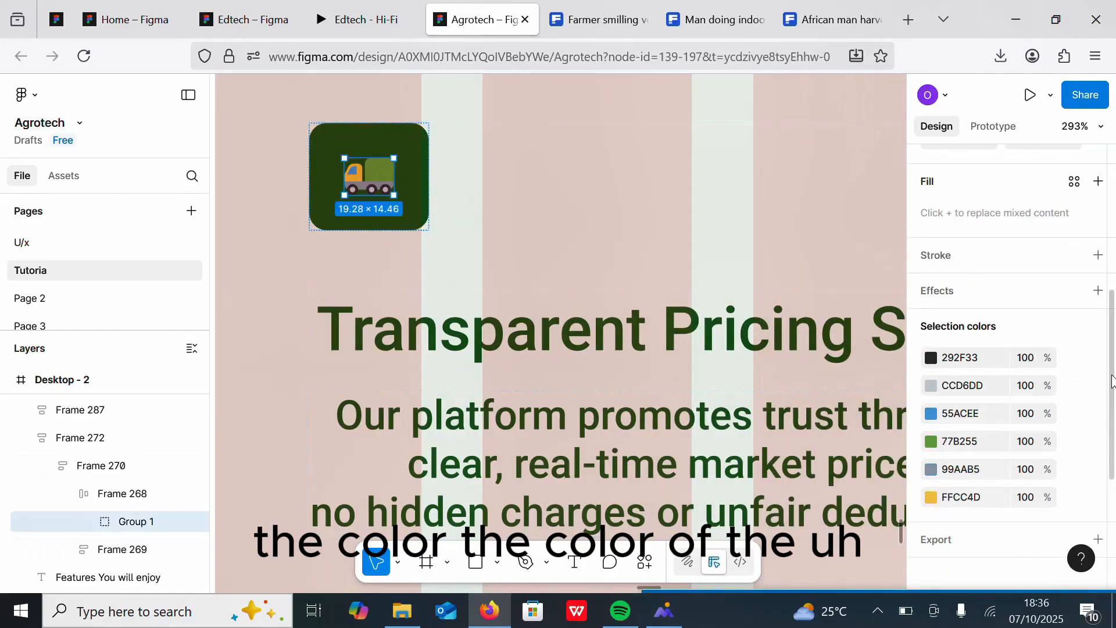
click(511, 257)
key(shift+2)
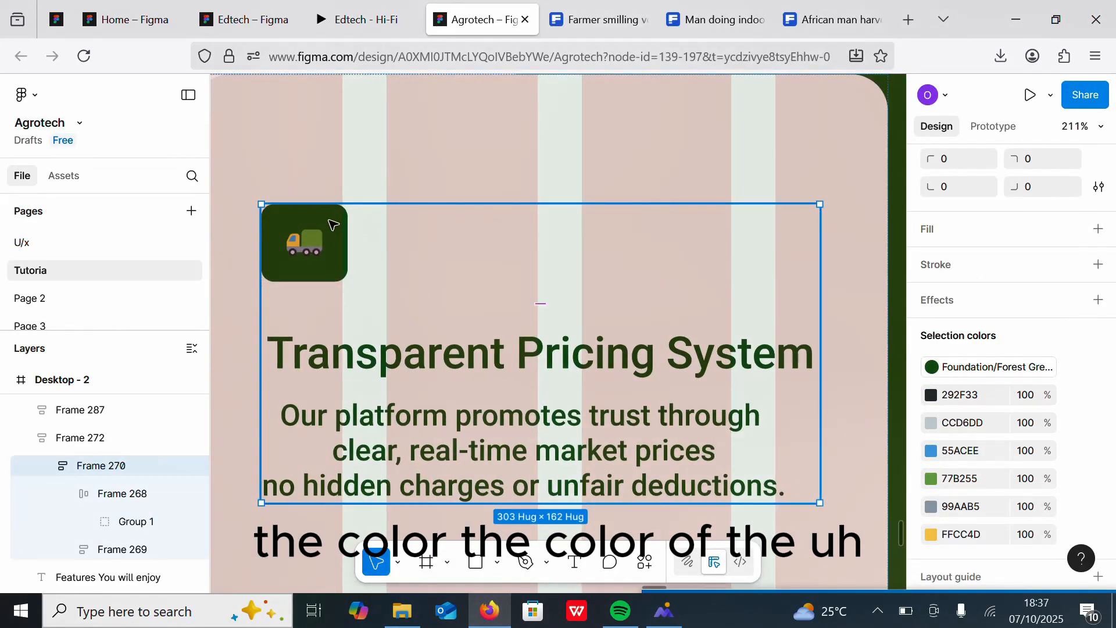
Step: Set the icon container's fill to the lightest Forest Green primary swatch
click(333, 225)
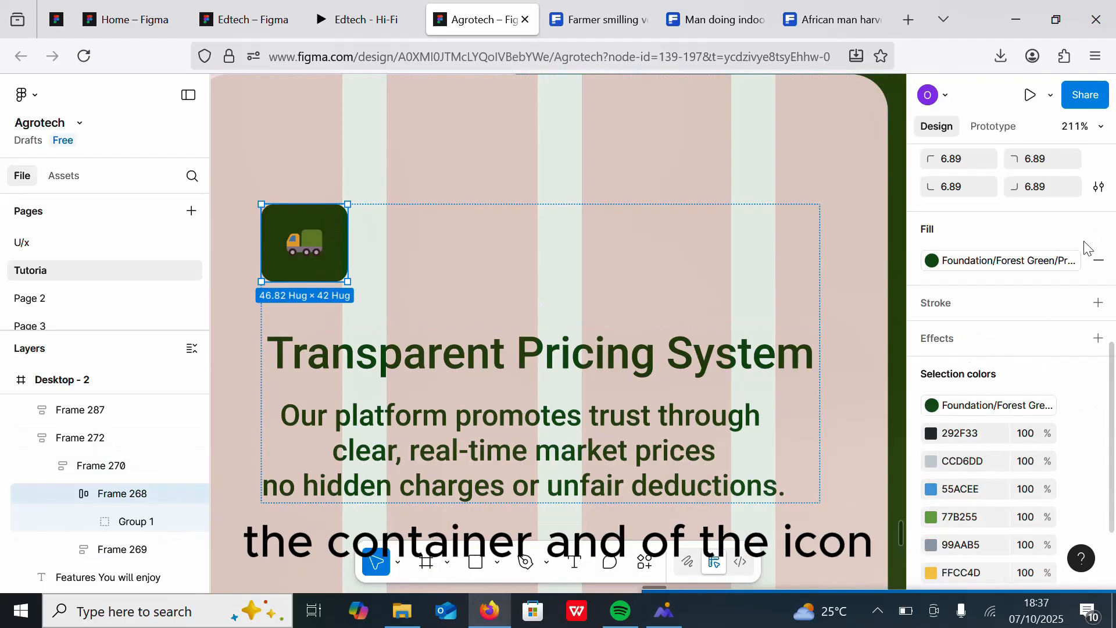
click(1027, 265)
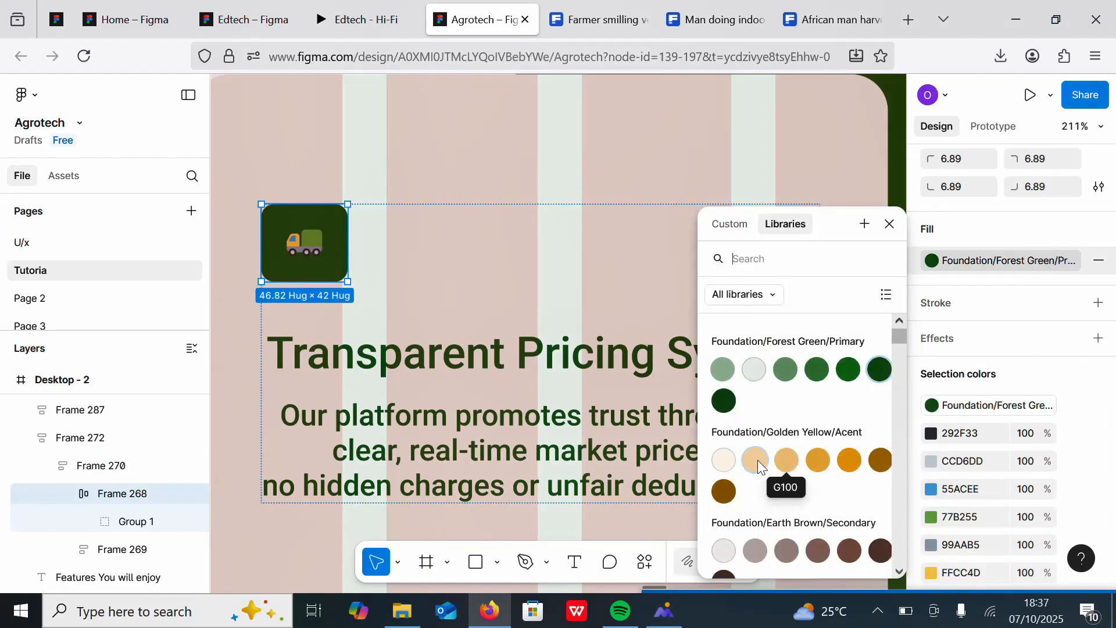
click(727, 458)
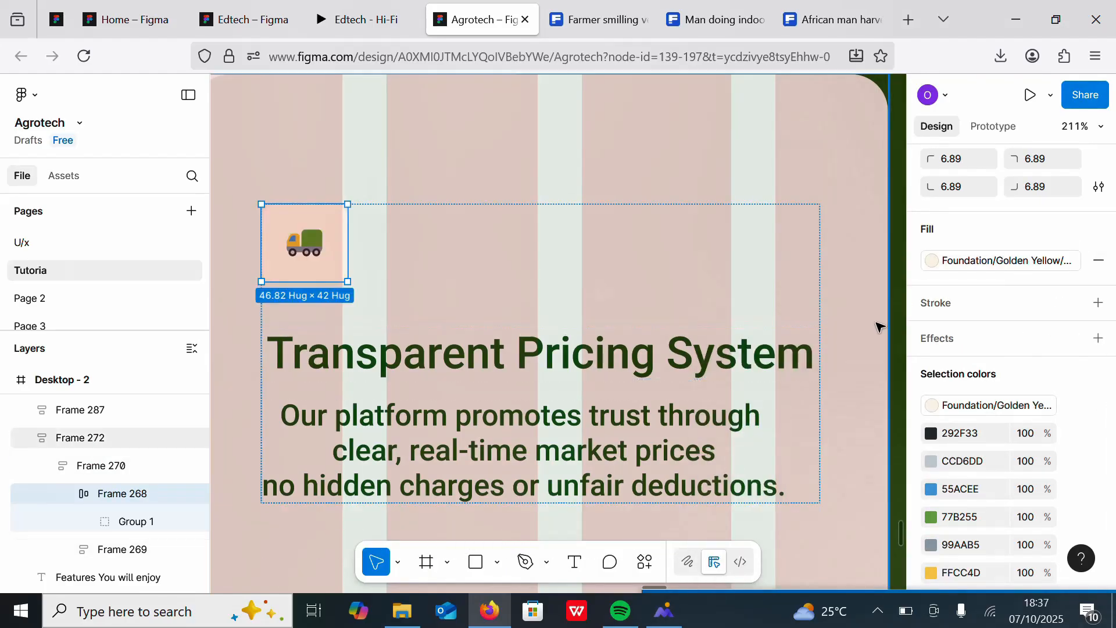
click(998, 266)
click(724, 369)
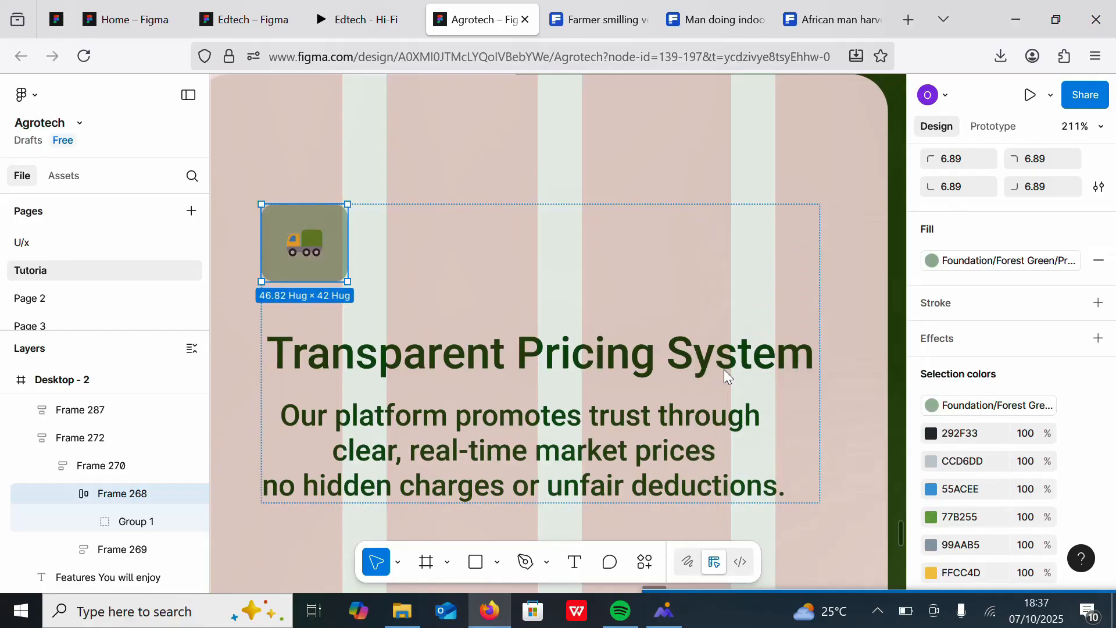
Step: Copy the first card's green icon container and paste it in place of the middle and third cards' icons
scroll(384, 282, down, 5)
scroll(383, 282, up, 5)
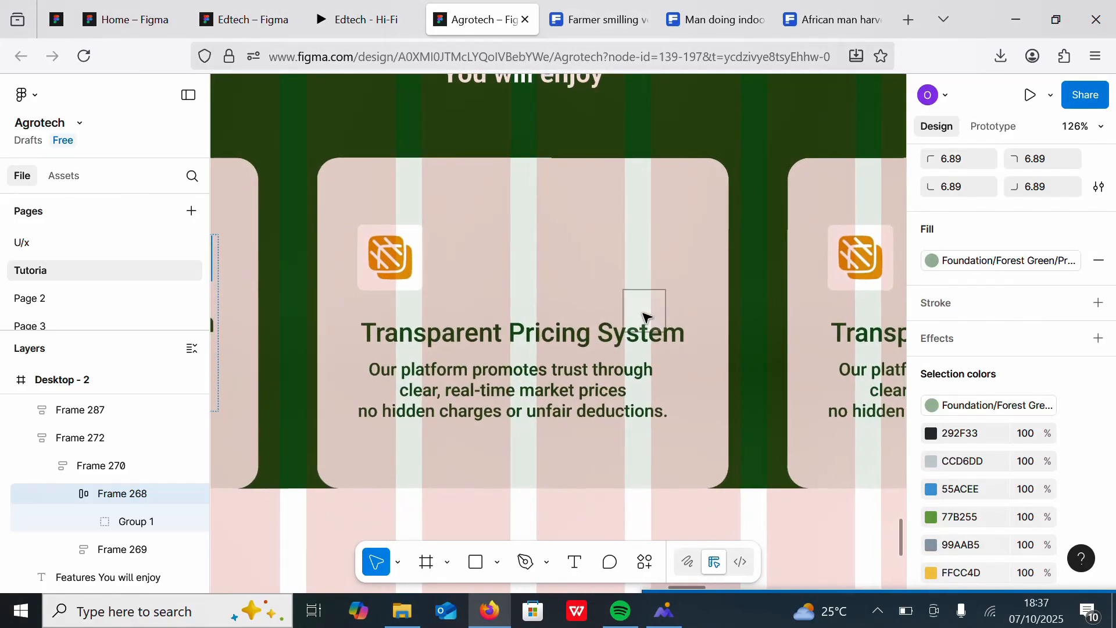
scroll(514, 383, down, 4)
scroll(516, 385, up, 2)
click(363, 452)
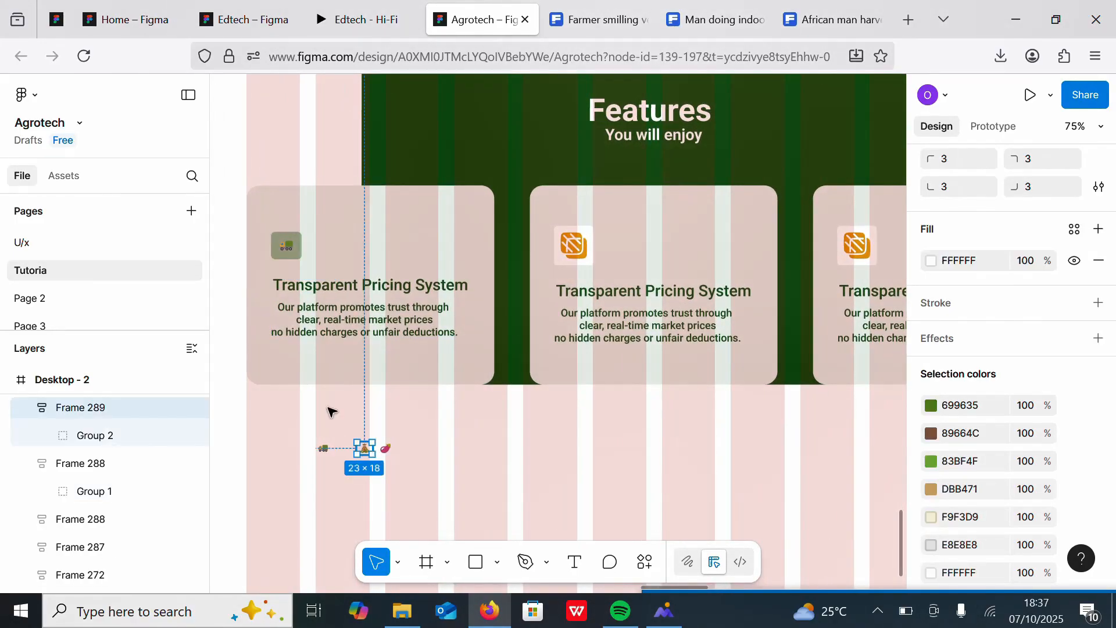
click(286, 245)
right_click(282, 246)
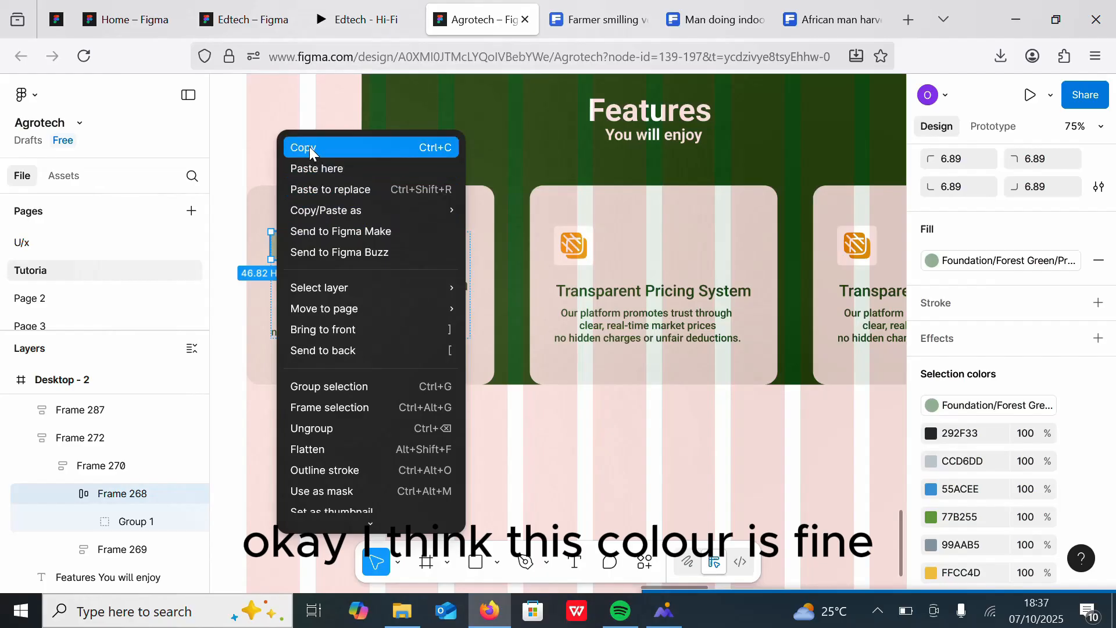
click(309, 146)
click(573, 245)
right_click(565, 245)
click(594, 190)
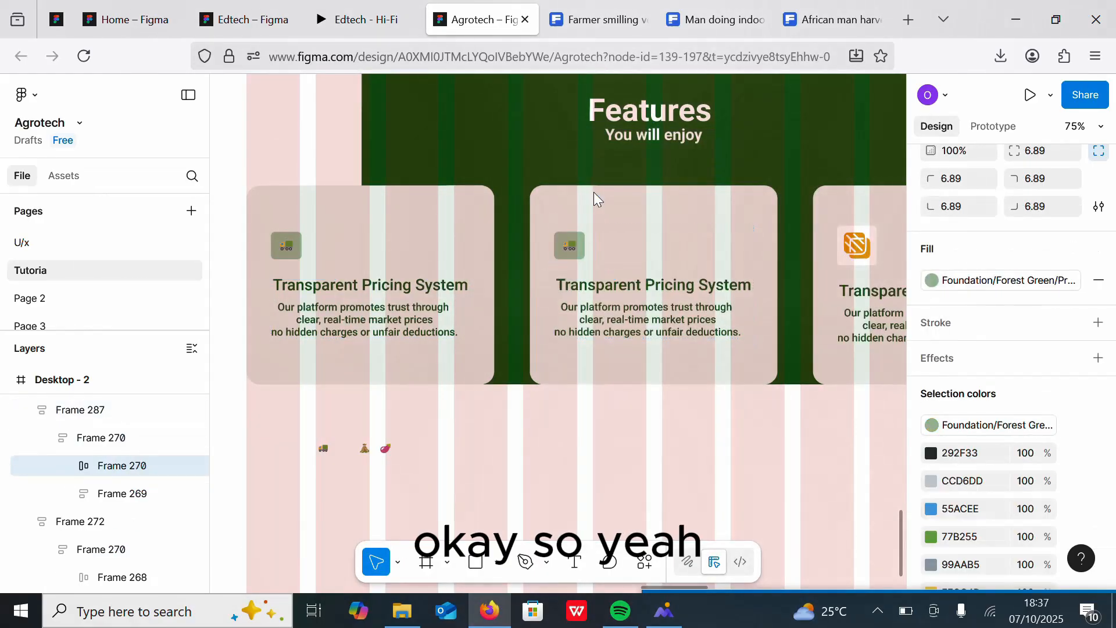
click(852, 243)
right_click(850, 243)
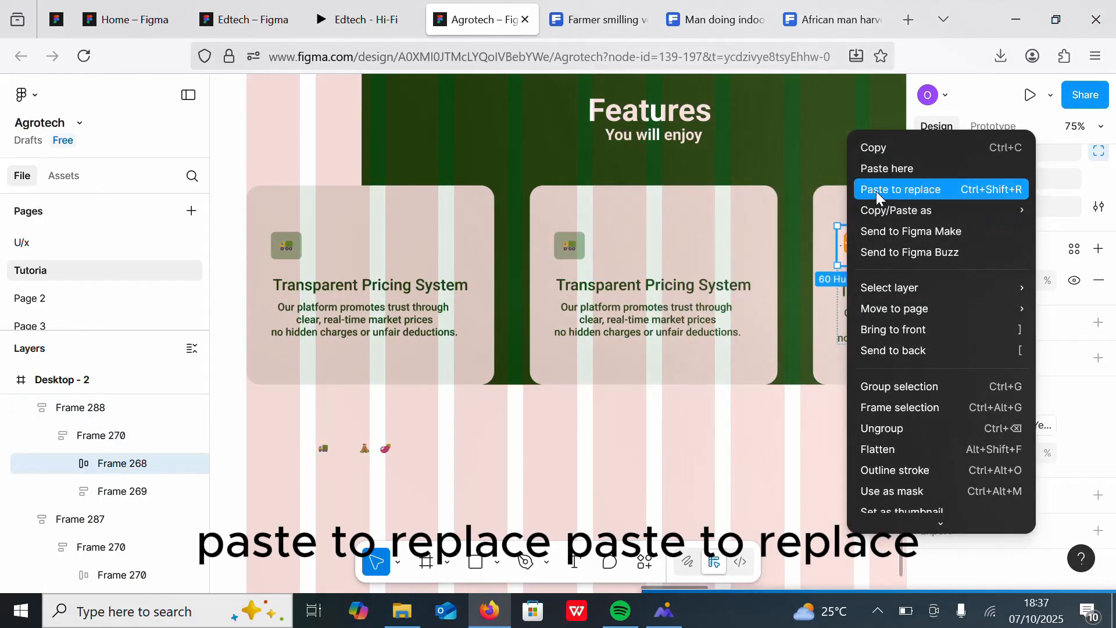
click(862, 187)
Step: Paste the money bag icon frame over the middle card's truck and undo the replacement
click(365, 449)
right_click(366, 455)
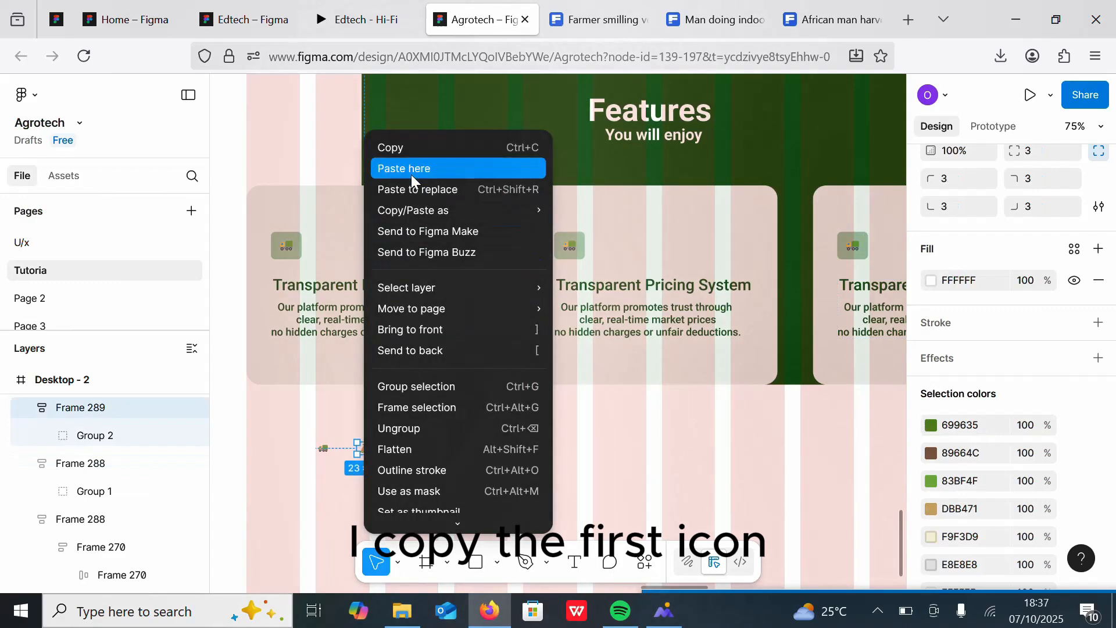
click(397, 146)
click(572, 250)
scroll(615, 256, up, 5)
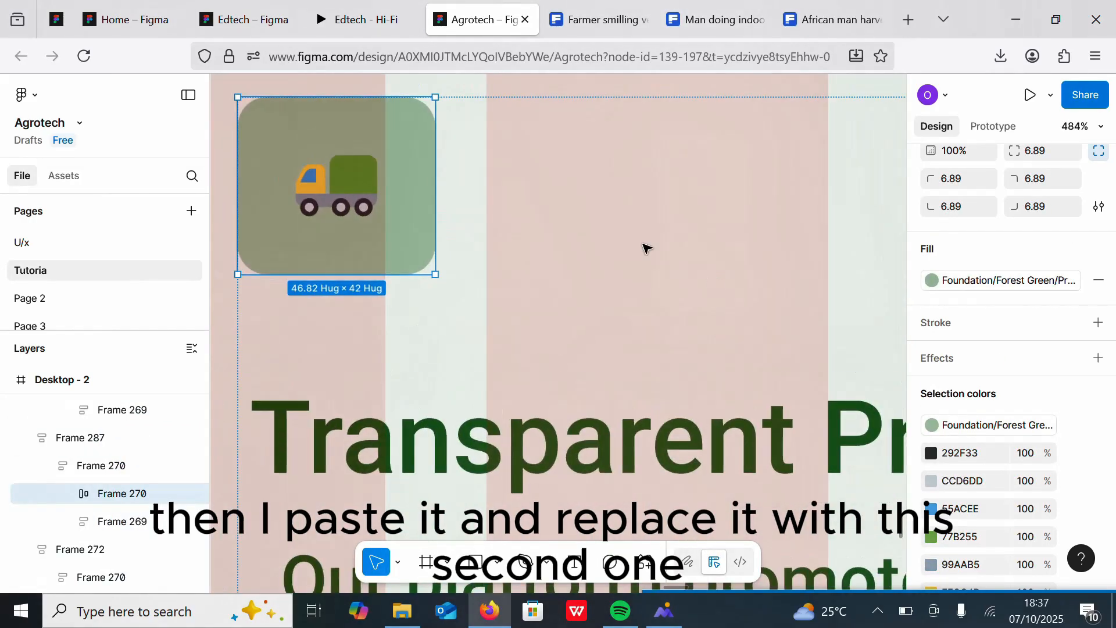
double_click(331, 184)
click(271, 186)
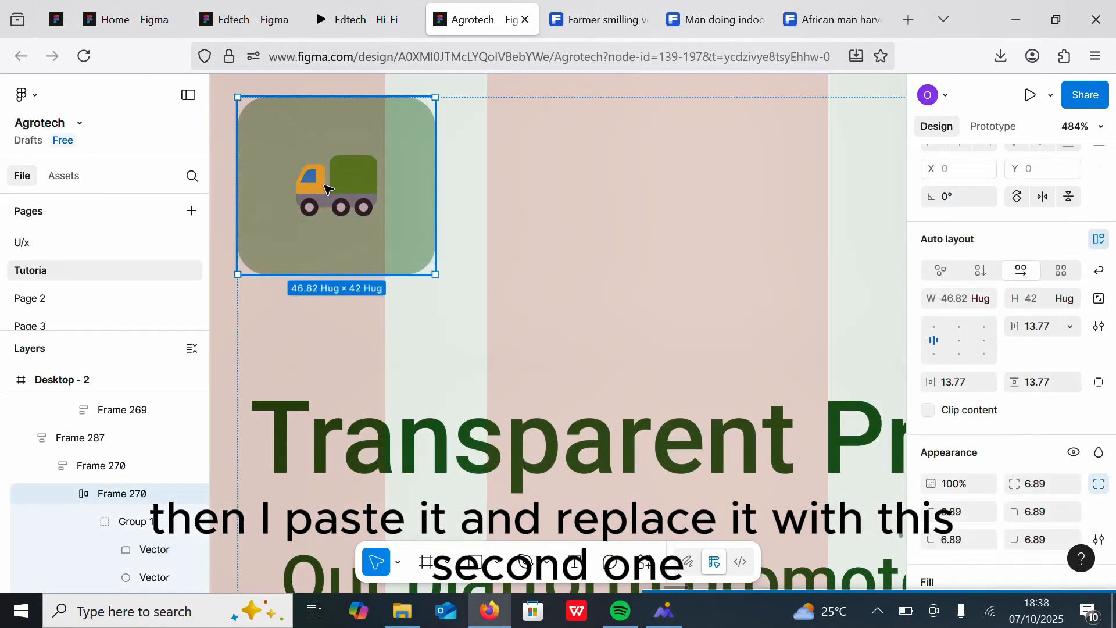
double_click(327, 185)
click(264, 184)
double_click(317, 187)
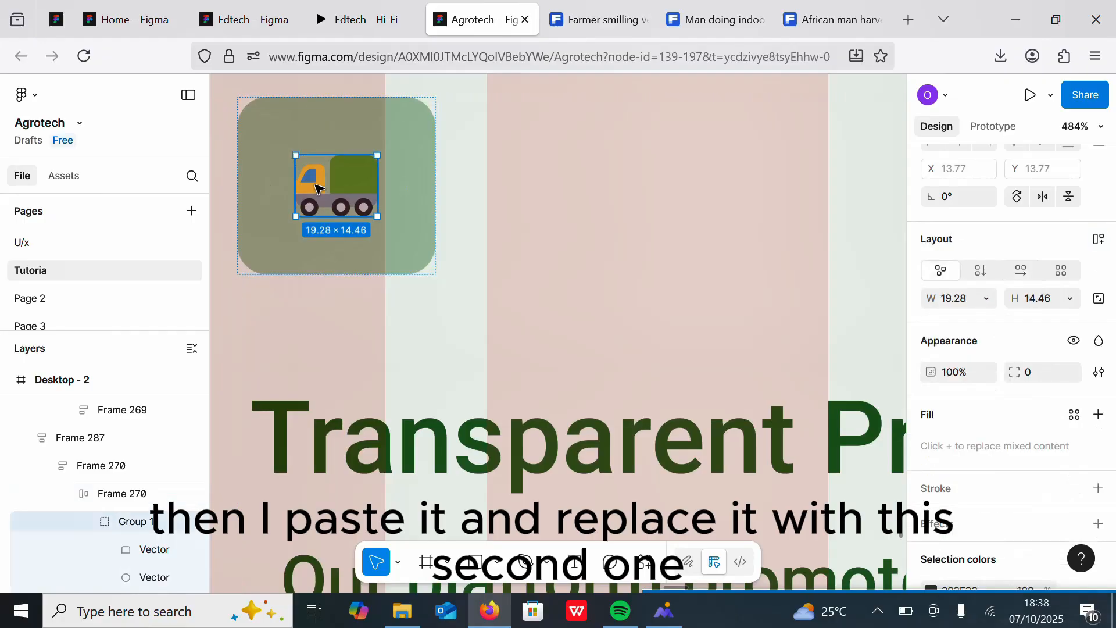
right_click(319, 187)
click(356, 187)
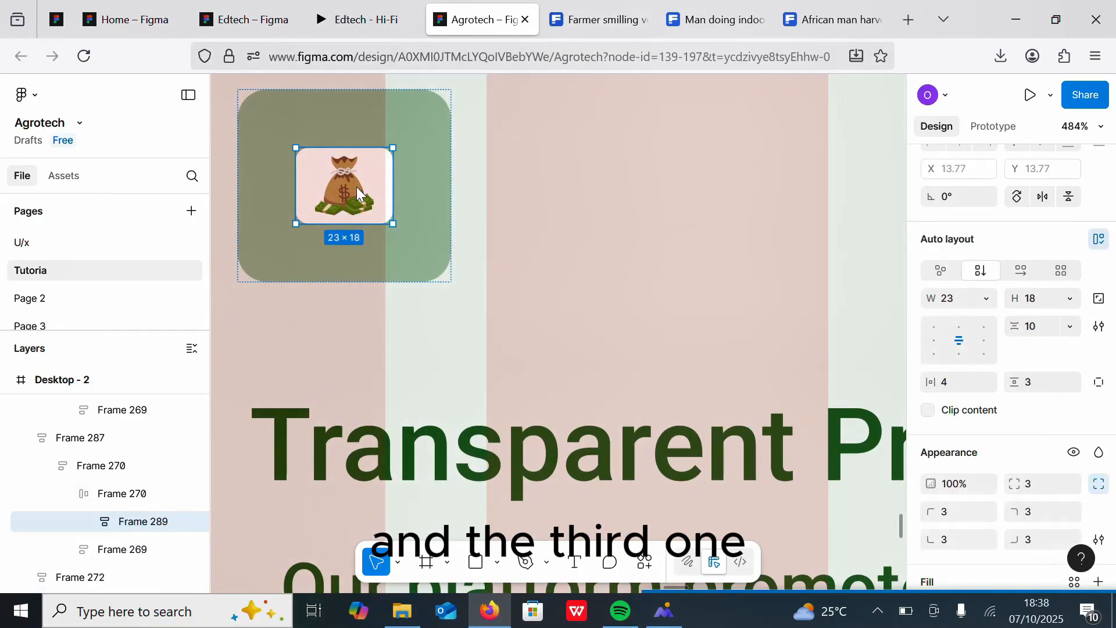
key(ctrl+z)
Step: Replace the truck in the middle card's icon container with the money bag icon
scroll(573, 229, down, 10)
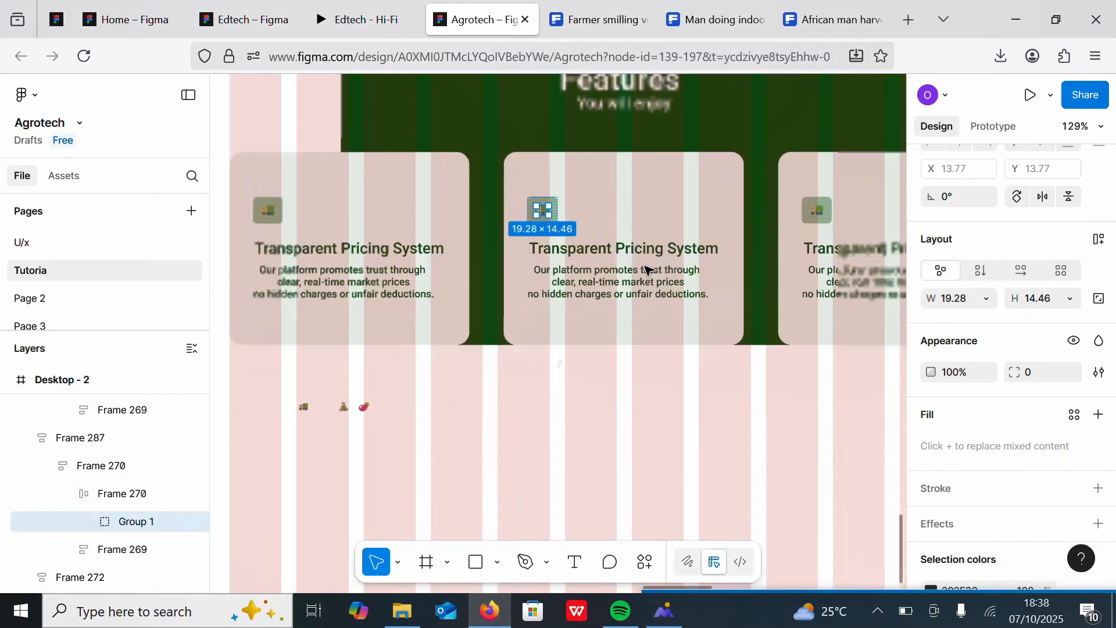
scroll(698, 256, up, 5)
scroll(776, 238, down, 3)
scroll(421, 407, up, 8)
double_click(557, 310)
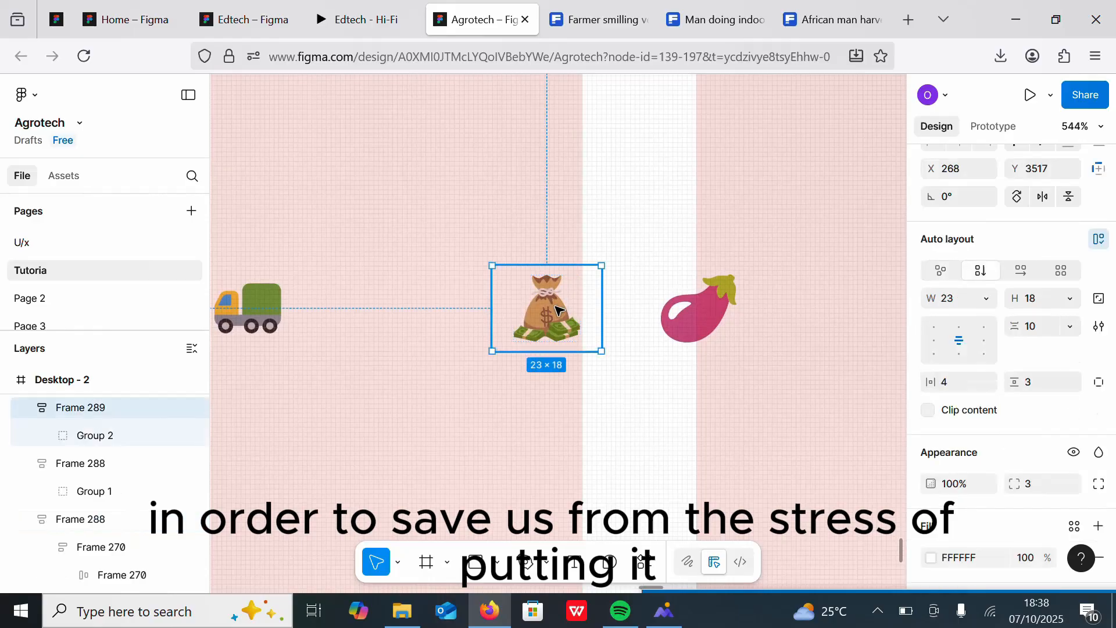
right_click(557, 310)
click(599, 150)
scroll(533, 292, down, 8)
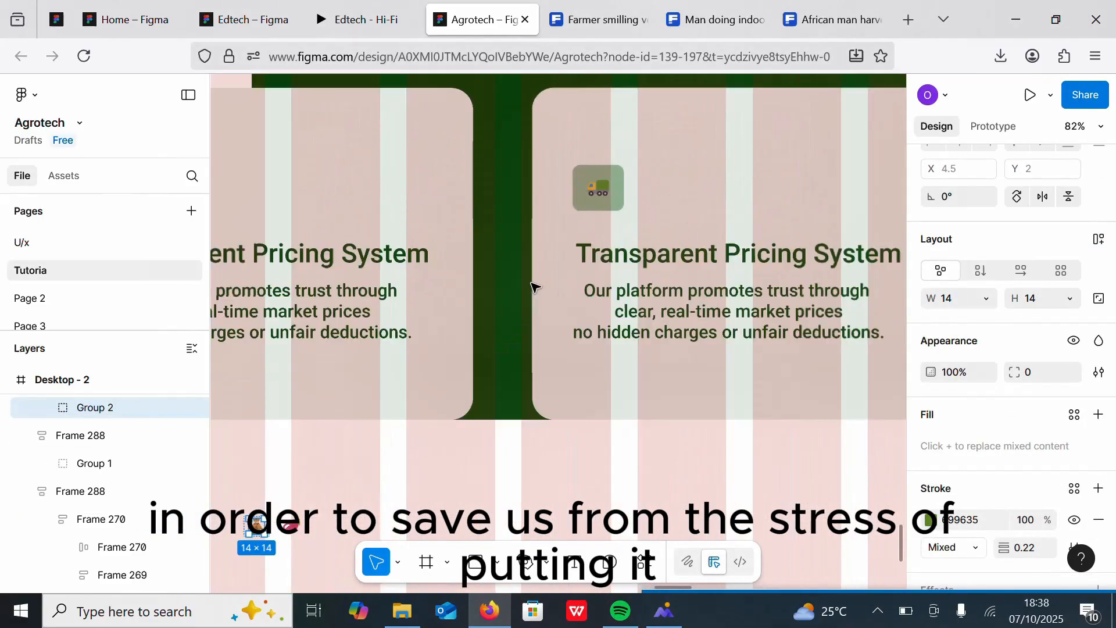
scroll(491, 263, up, 6)
click(492, 299)
double_click(492, 299)
double_click(496, 299)
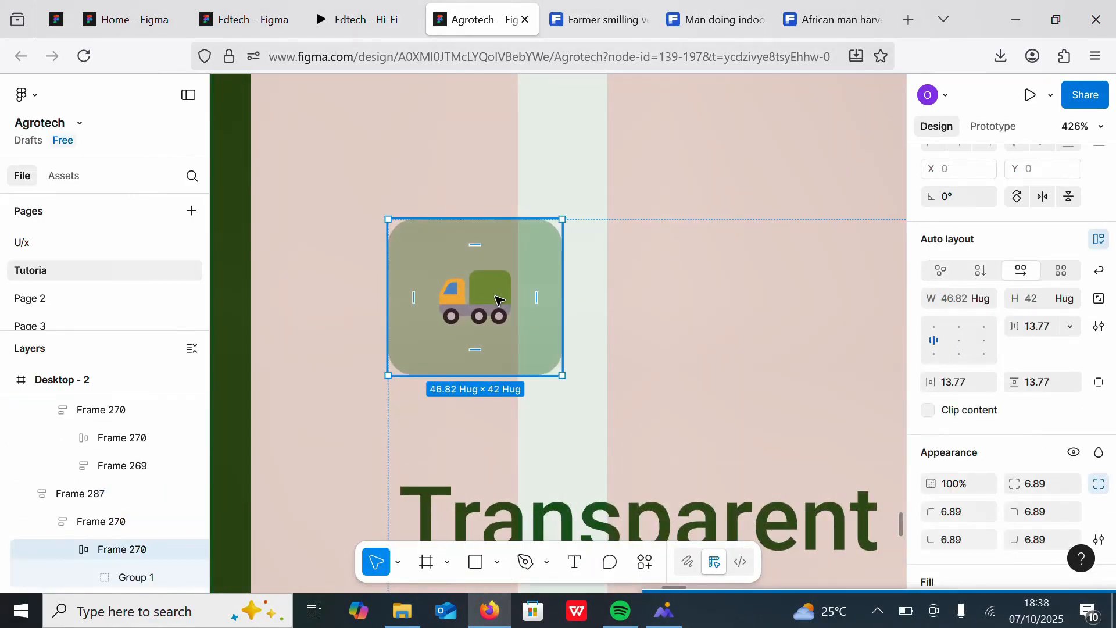
double_click(498, 301)
right_click(498, 301)
click(536, 192)
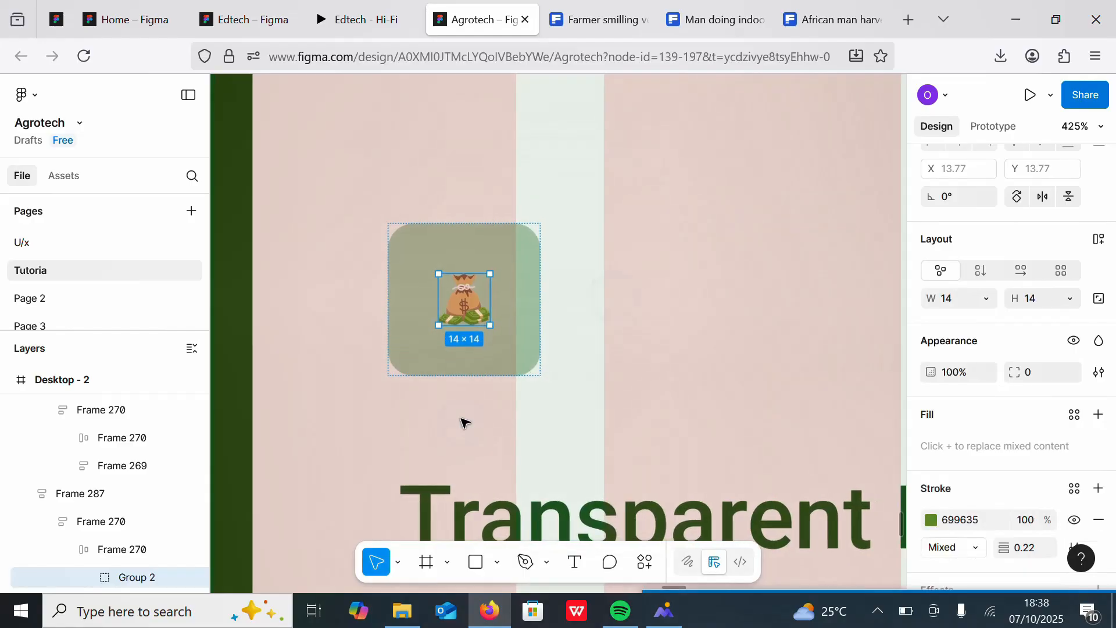
Step: Replace the truck in the third card's icon container with the aubergine icon
scroll(436, 273, down, 6)
scroll(621, 252, up, 5)
click(623, 212)
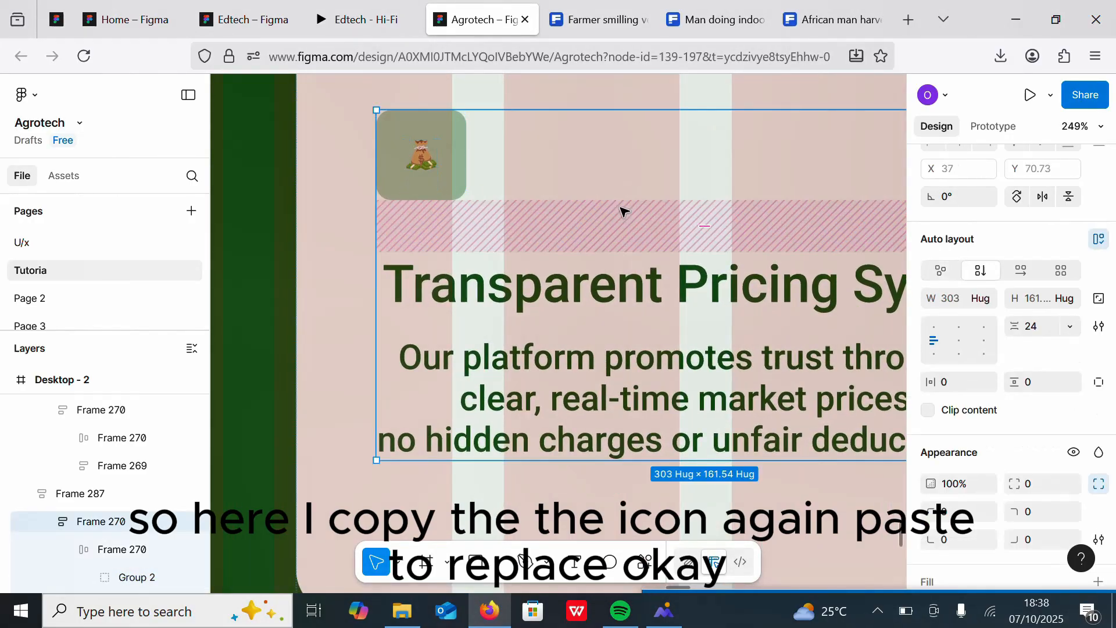
scroll(553, 180, down, 7)
click(359, 251)
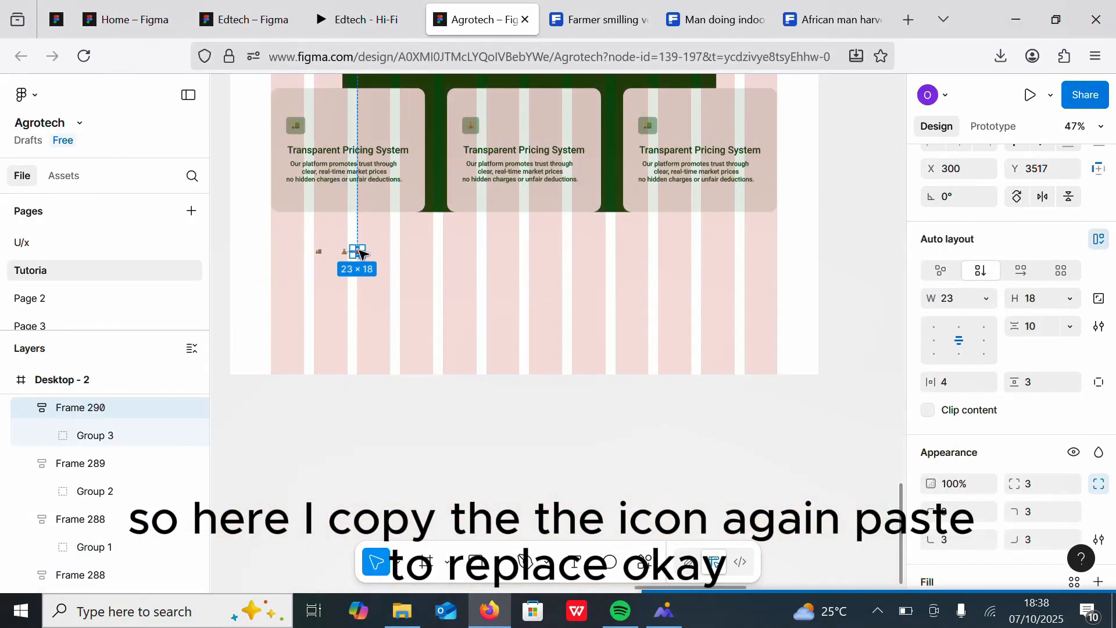
right_click(358, 251)
click(389, 145)
scroll(467, 131, up, 9)
click(578, 203)
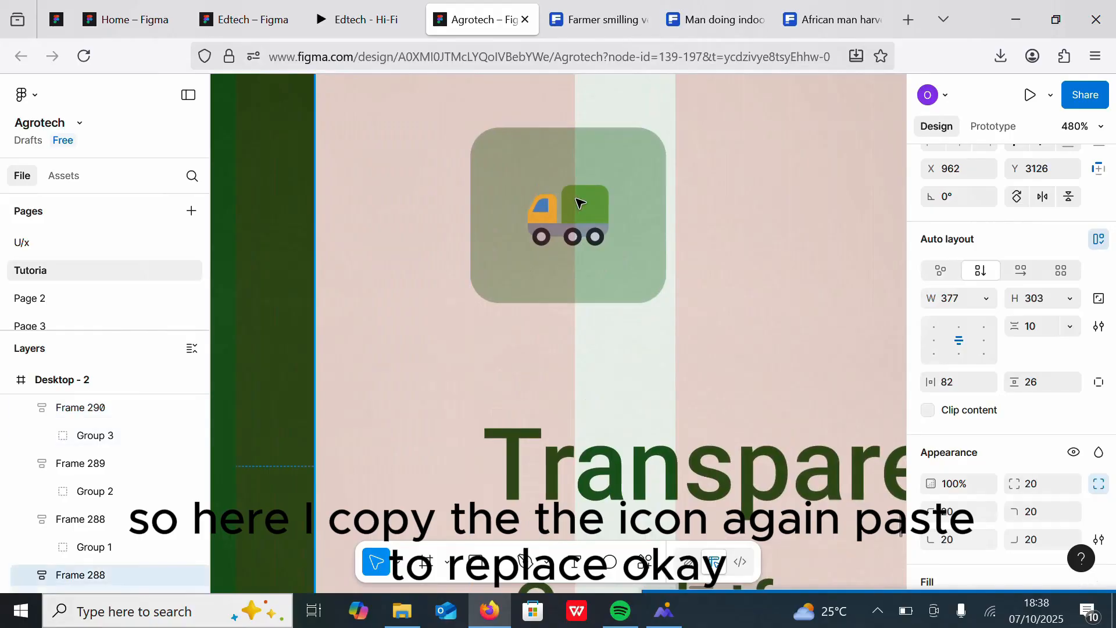
double_click(578, 203)
right_click(578, 204)
click(608, 192)
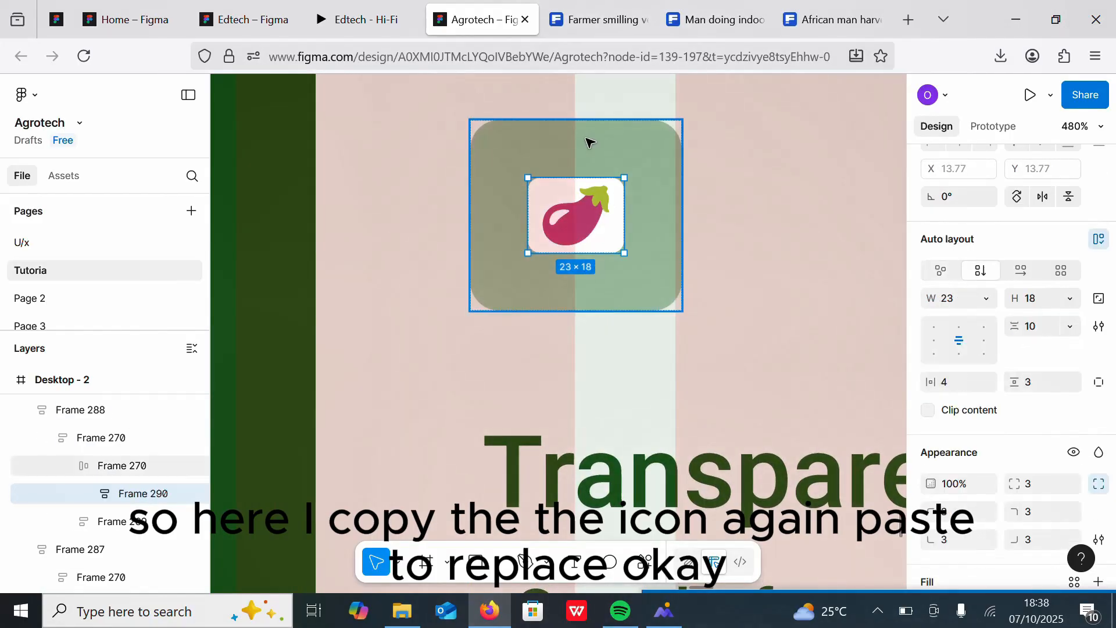
Step: Undo the last icon replacement and select the aubergine icon in the third card's container
scroll(468, 326, down, 5)
key(ctrl+z)
scroll(459, 343, down, 3)
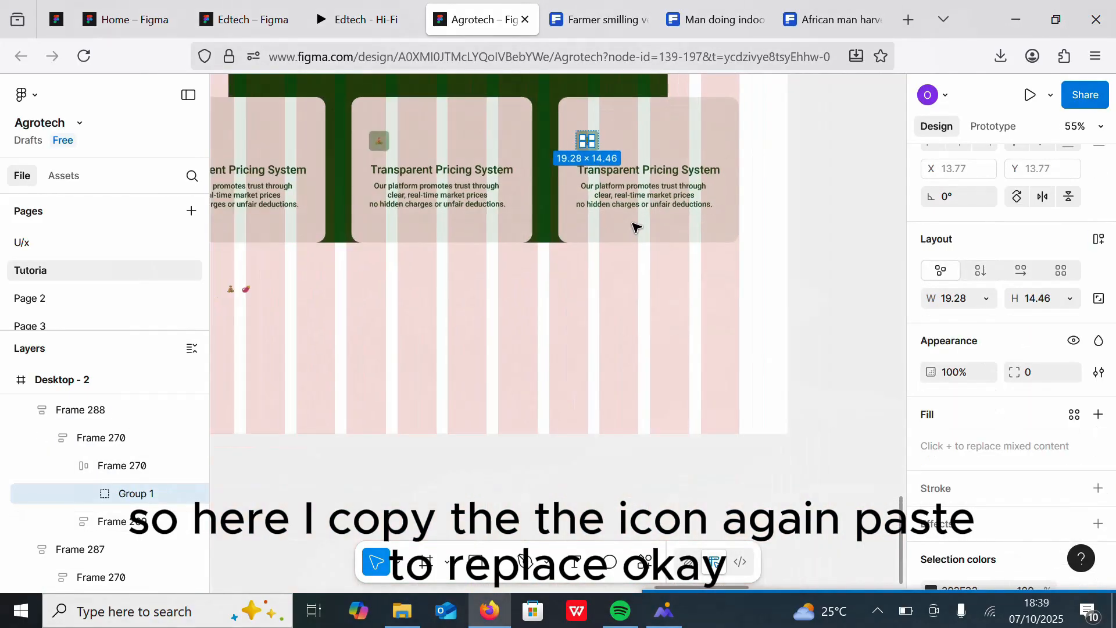
scroll(635, 225, up, 8)
click(657, 215)
double_click(657, 215)
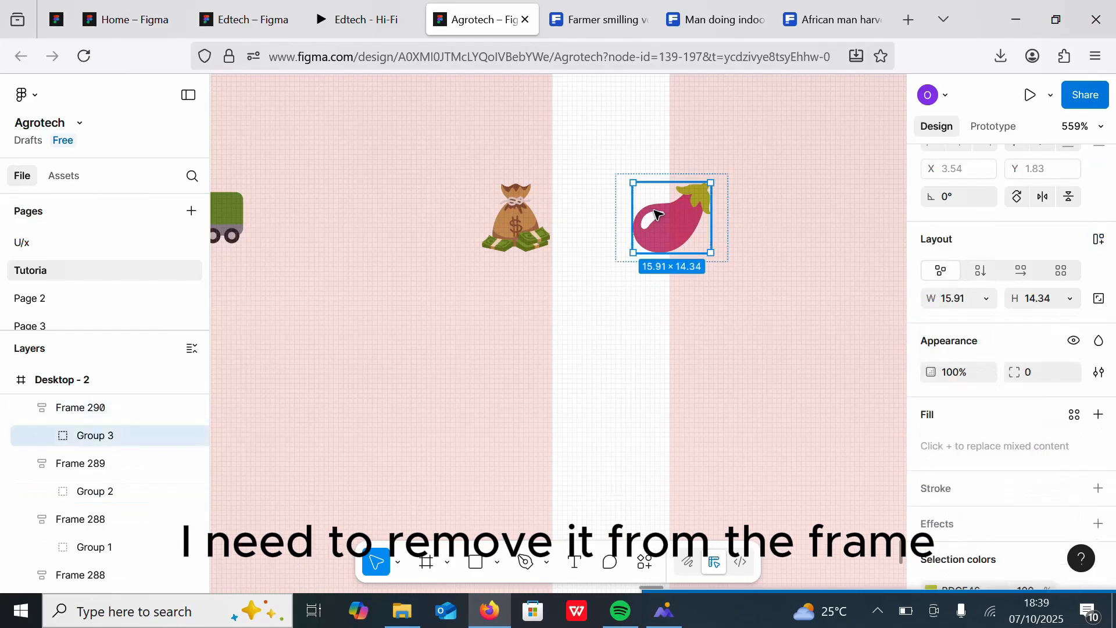
scroll(657, 215, down, 6)
scroll(668, 324, up, 10)
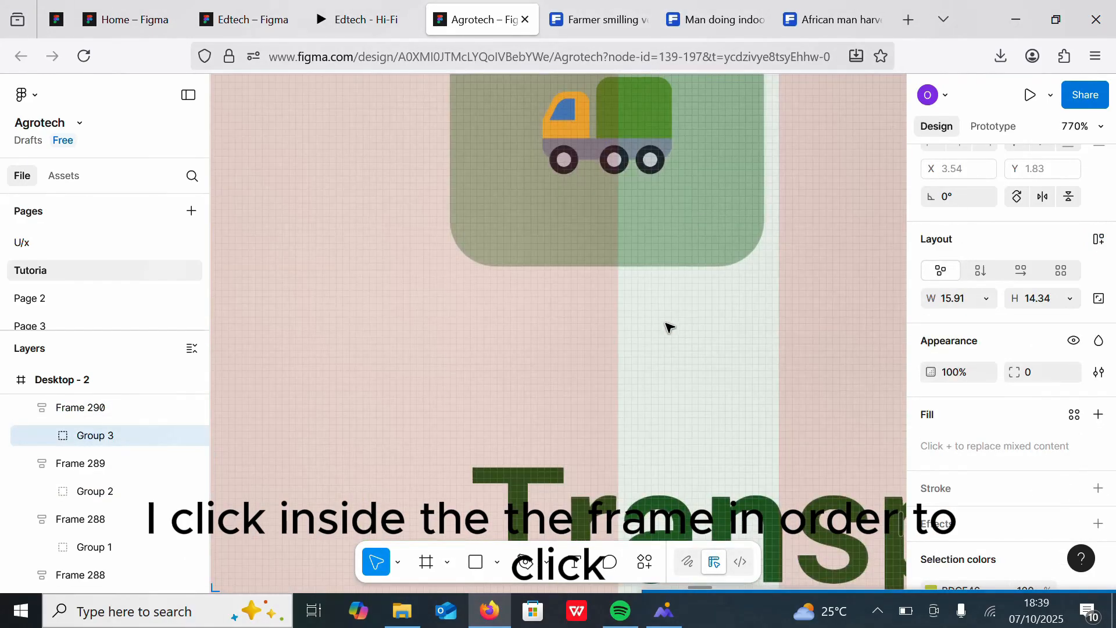
Step: Paste to replace the truck icon inside the first card's green icon container
click(636, 111)
double_click(636, 112)
double_click(636, 111)
click(658, 219)
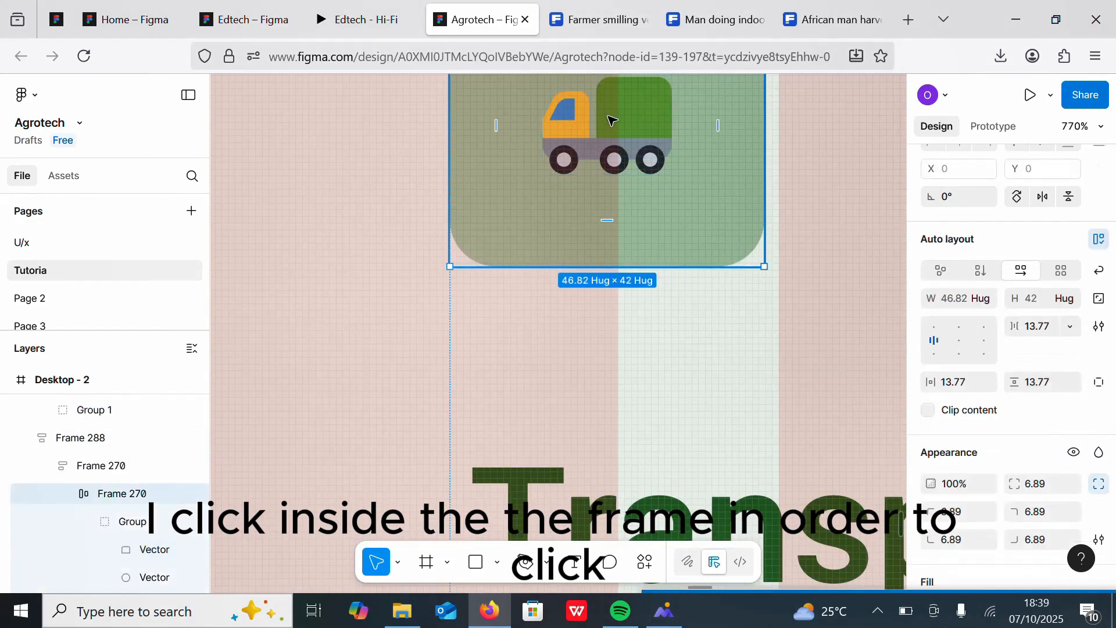
double_click(612, 120)
key(Escape)
right_click(587, 109)
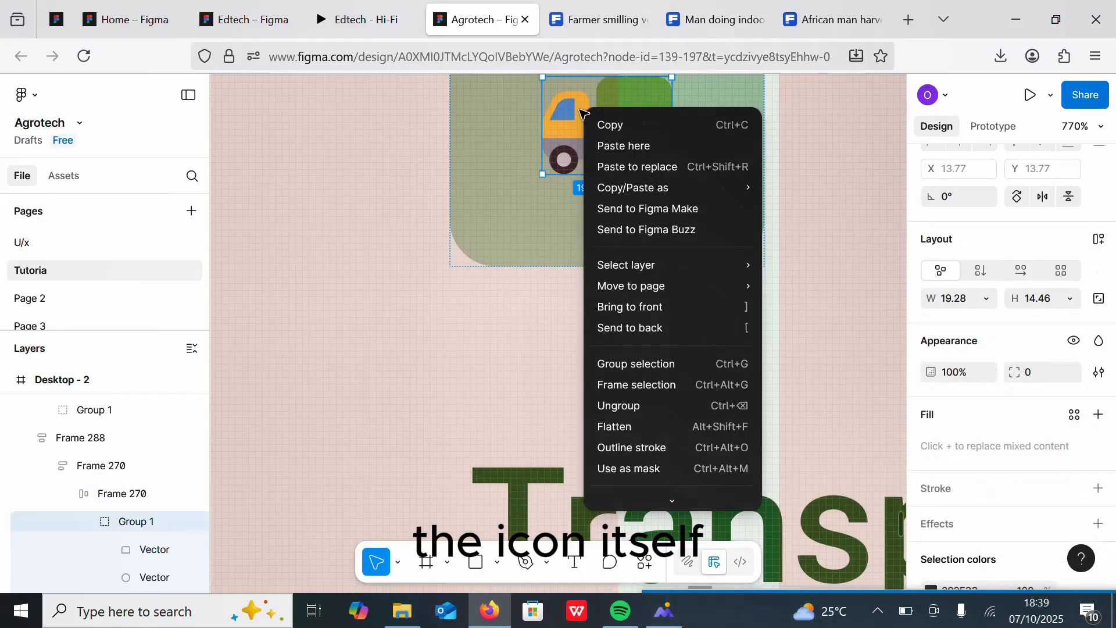
click(628, 165)
Step: Select all three icon containers and change their fill to a near-white shade
scroll(628, 165, down, 8)
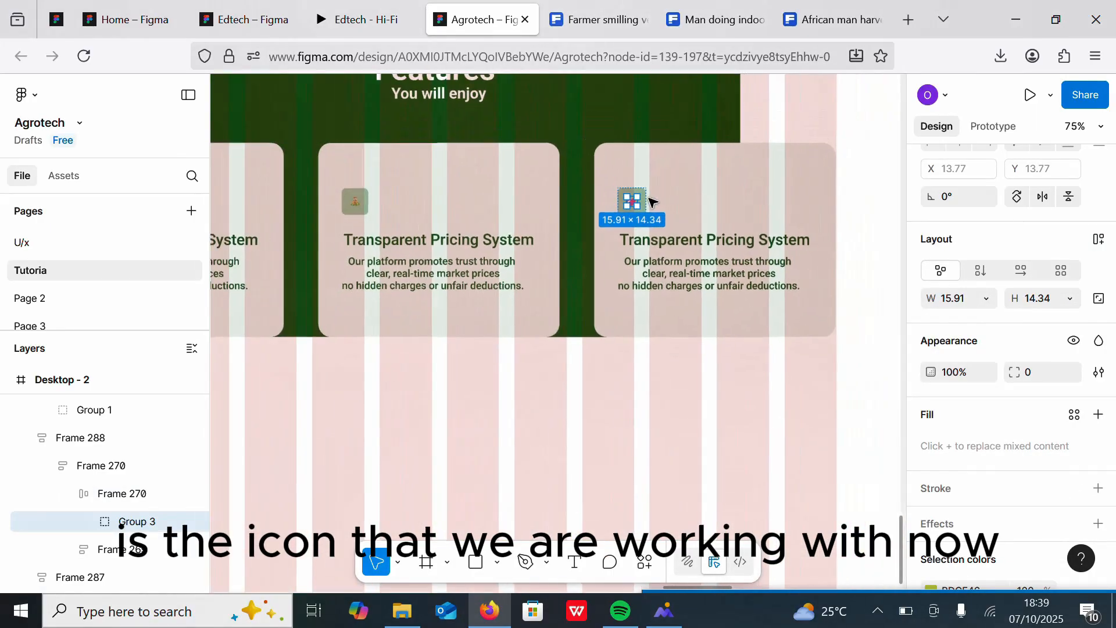
click(675, 196)
click(636, 203)
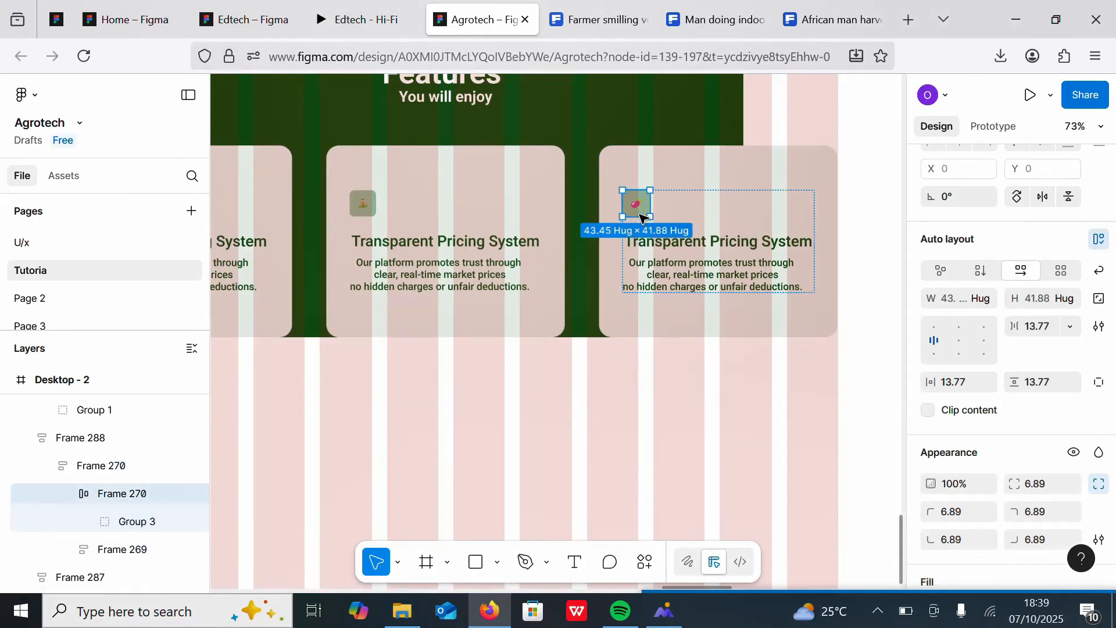
shift+click(368, 203)
key(shift+Return)
shift+click(371, 204)
shift+click(371, 204)
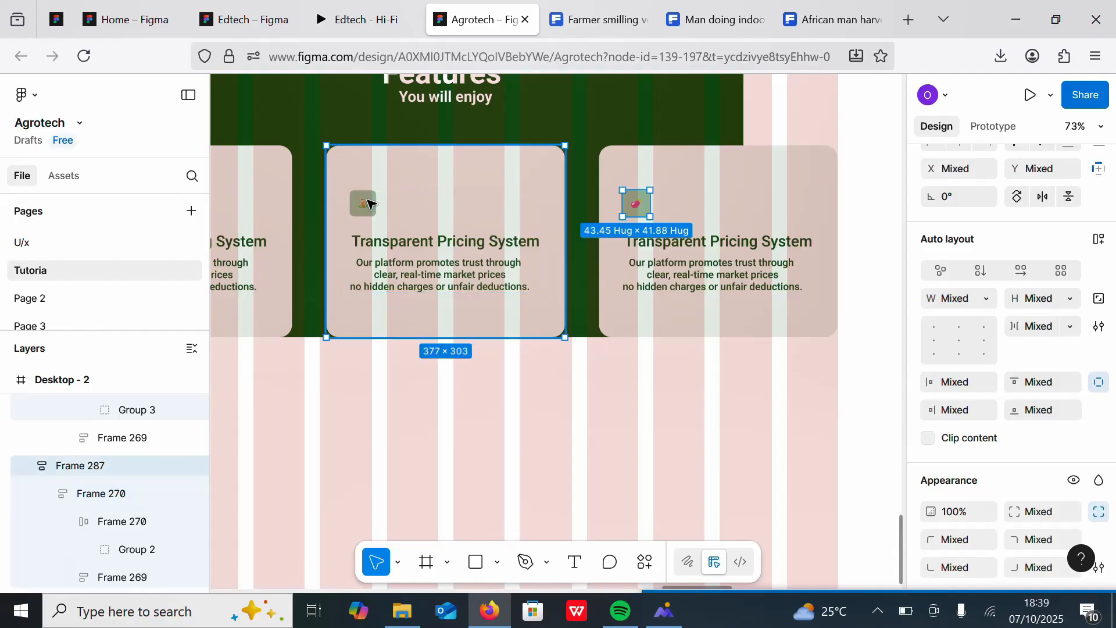
shift+double_click(371, 204)
shift+click(371, 204)
scroll(372, 204, down, 3)
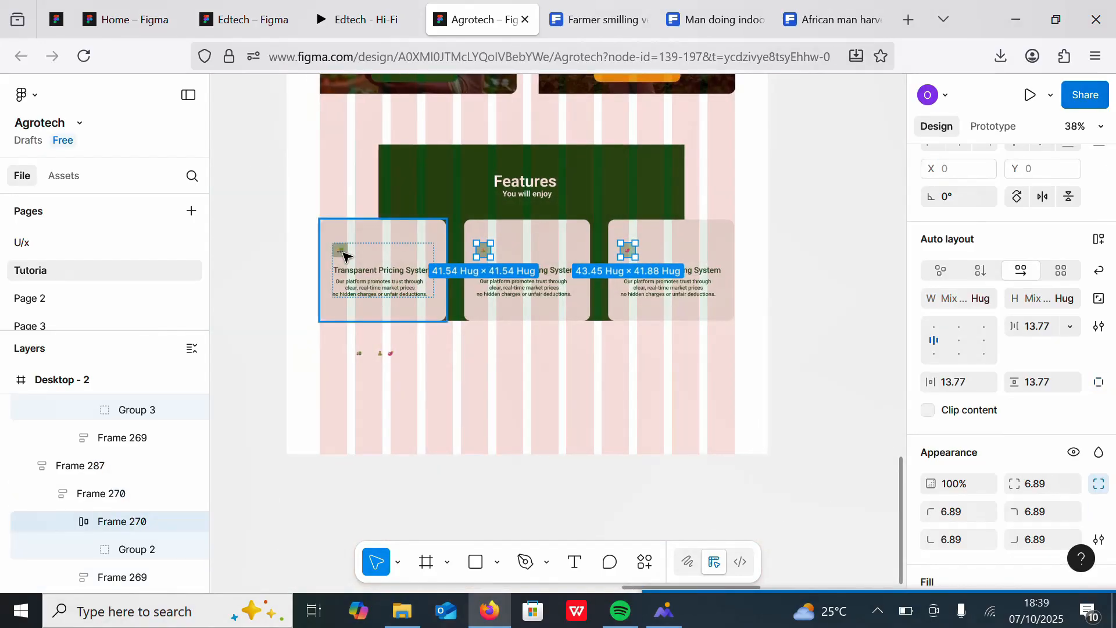
shift+double_click(344, 256)
scroll(1115, 308, down, 7)
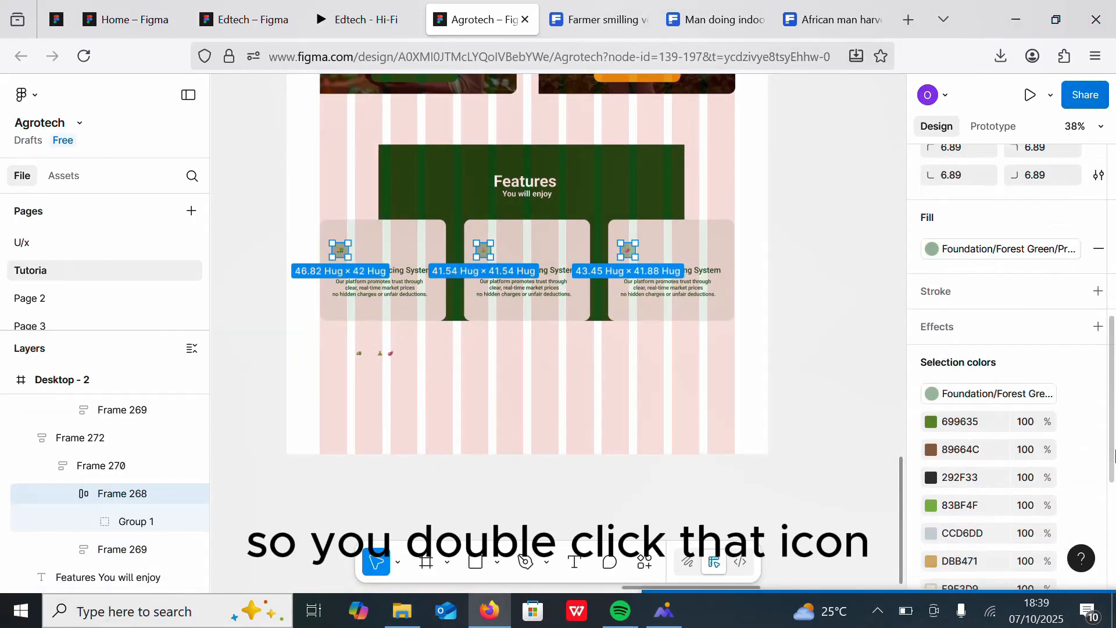
click(1077, 212)
click(932, 212)
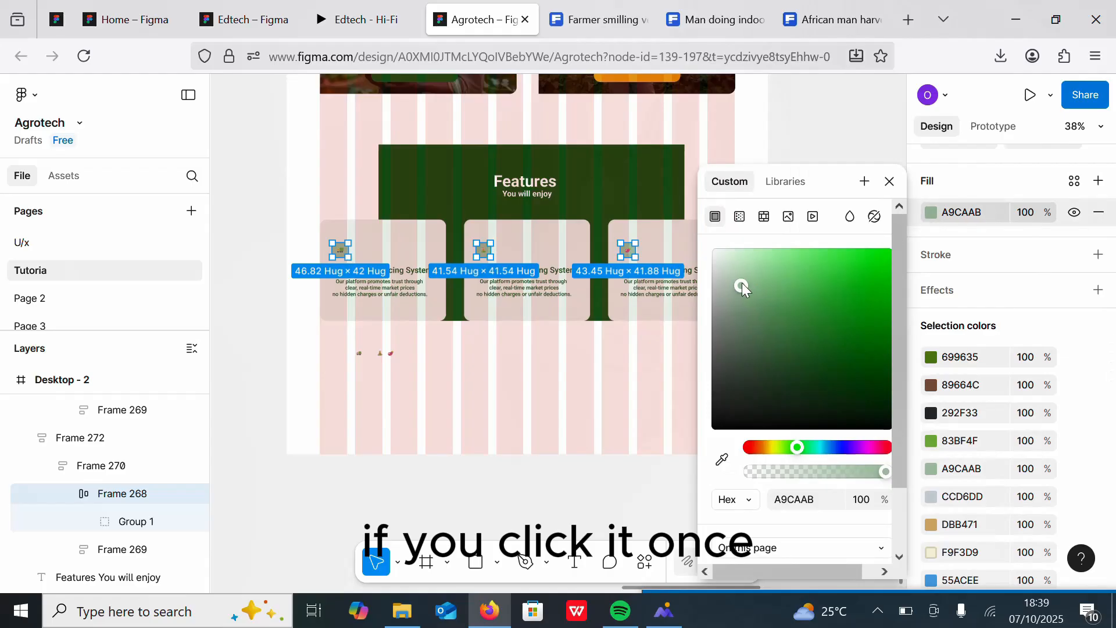
drag(743, 284, 673, 229)
click(546, 314)
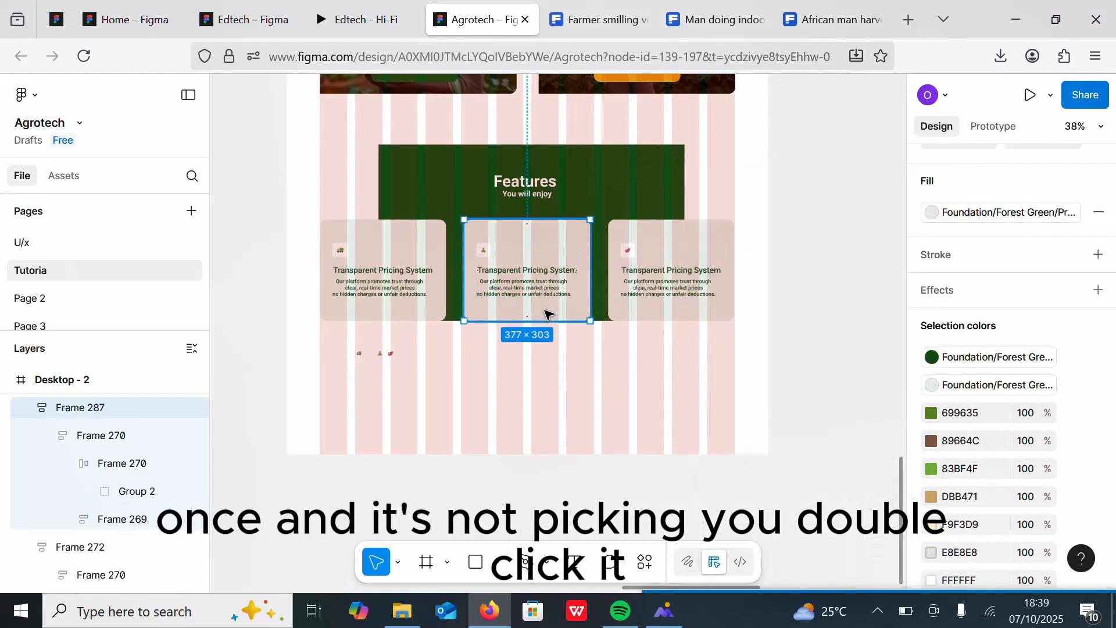
Step: Apply the Foundation/Earth Brown/Secondary colour style to the fill of all three feature cards
shift+click(420, 239)
shift+click(690, 247)
scroll(1112, 363, down, 1)
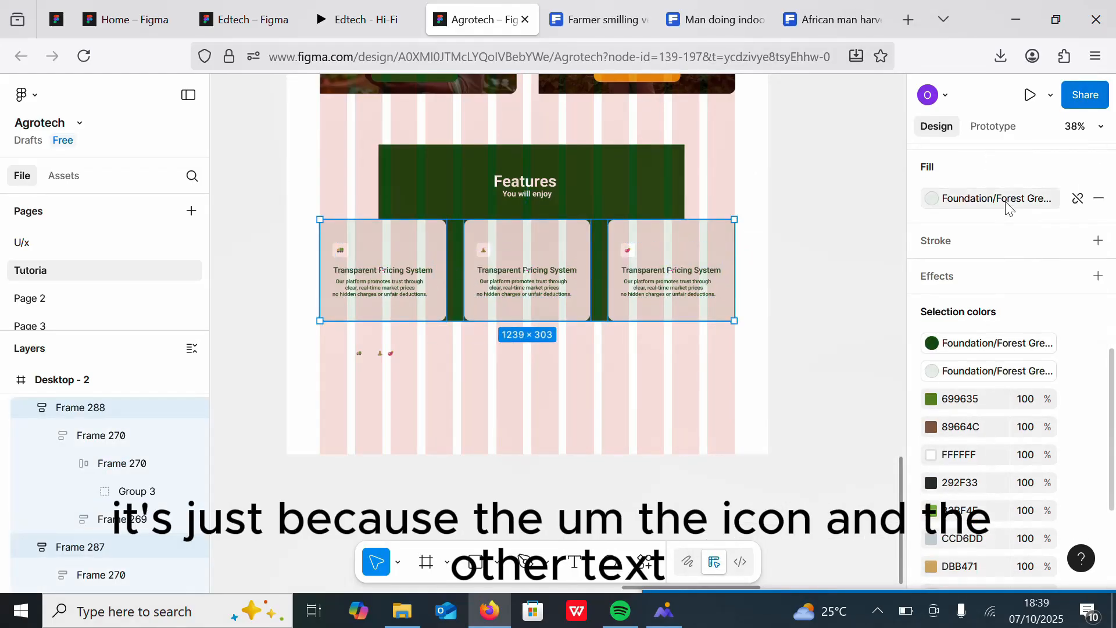
click(1009, 201)
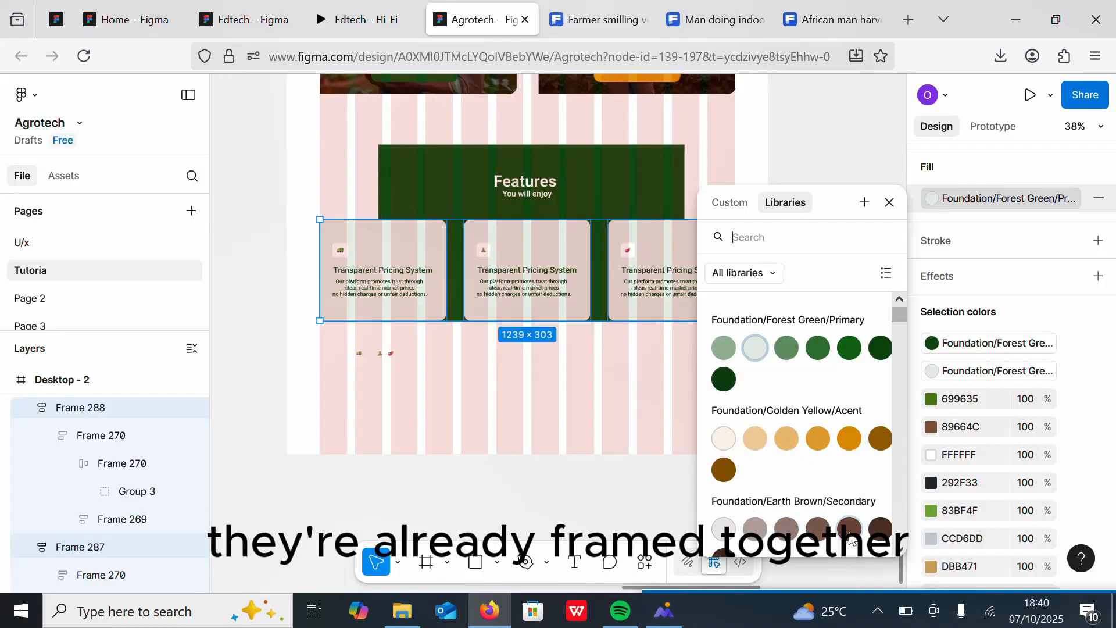
click(879, 529)
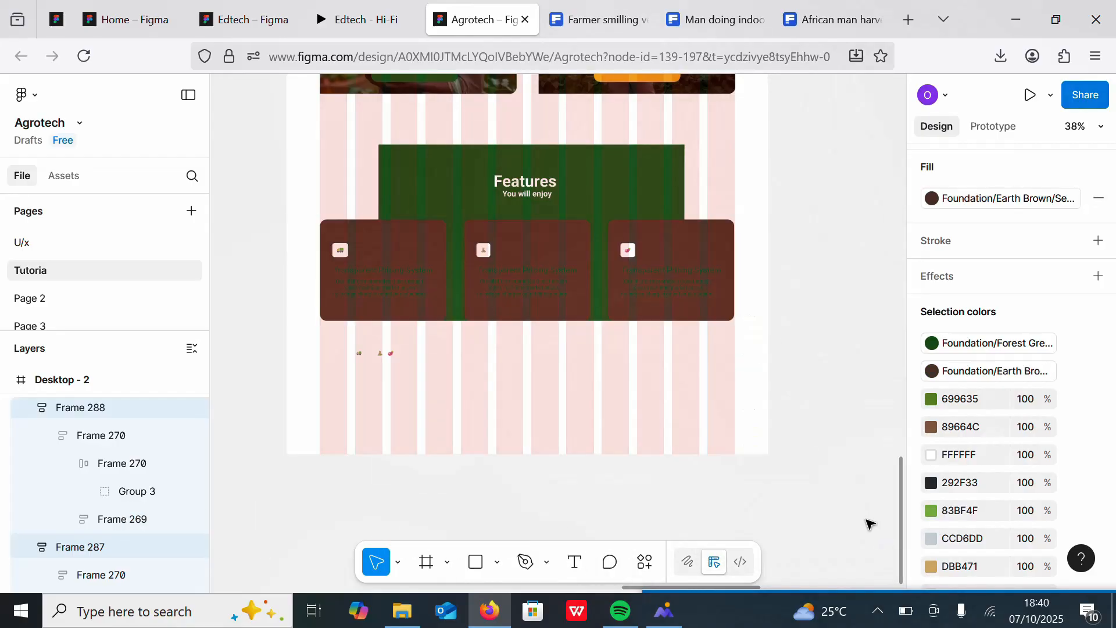
Step: Select the text blocks in all three feature cards and set their colour to white FFFFFF
double_click(647, 278)
shift+click(531, 279)
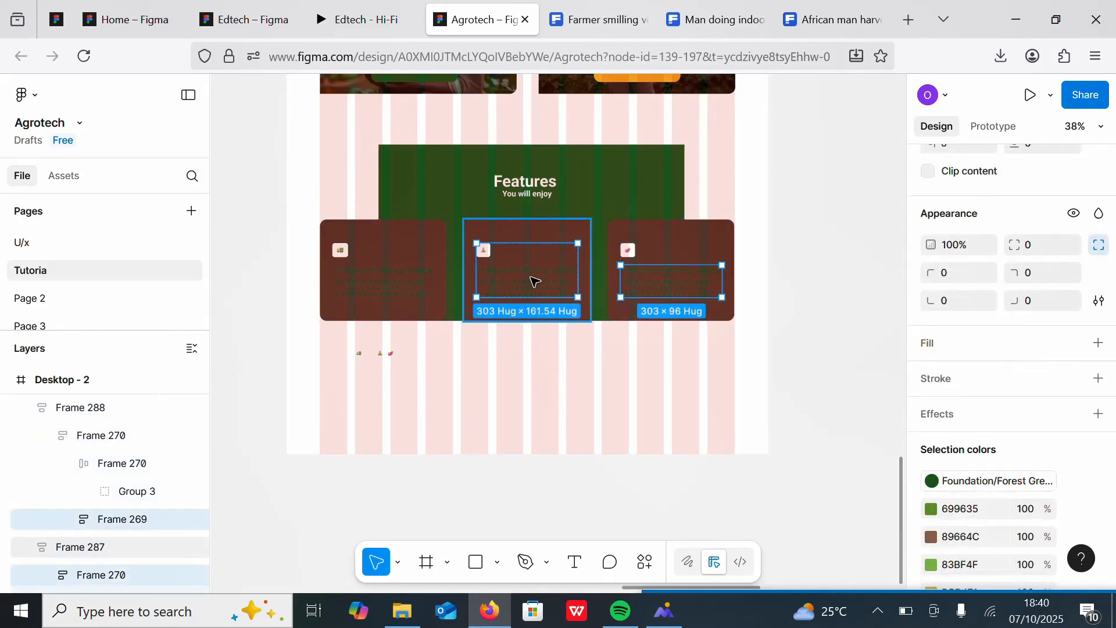
shift+click(531, 282)
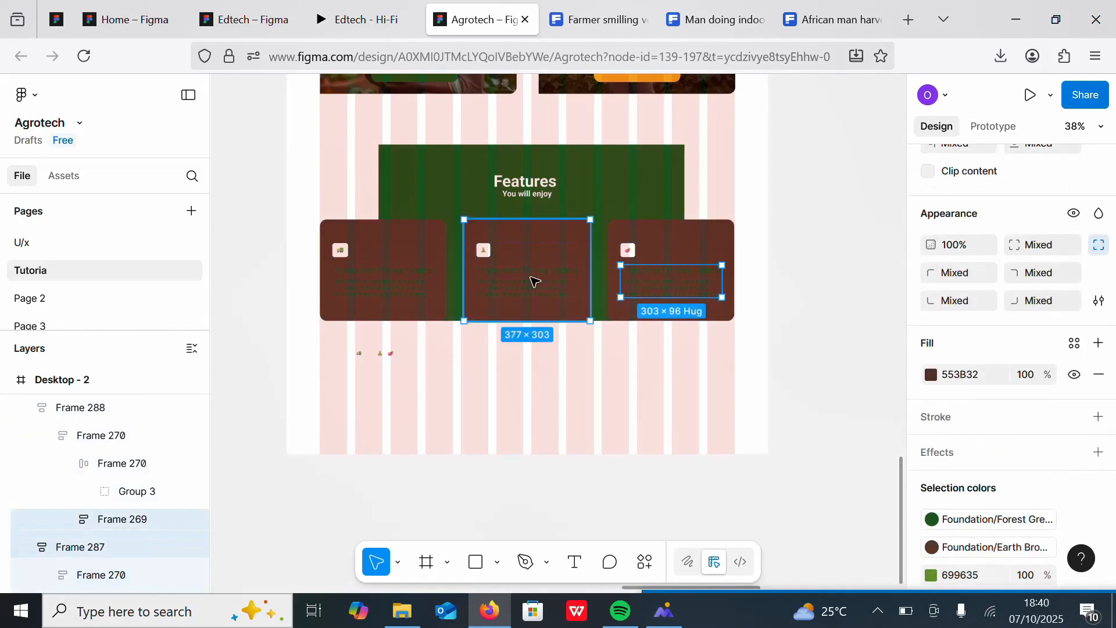
click(689, 234)
shift+click(569, 241)
triple_click(547, 281)
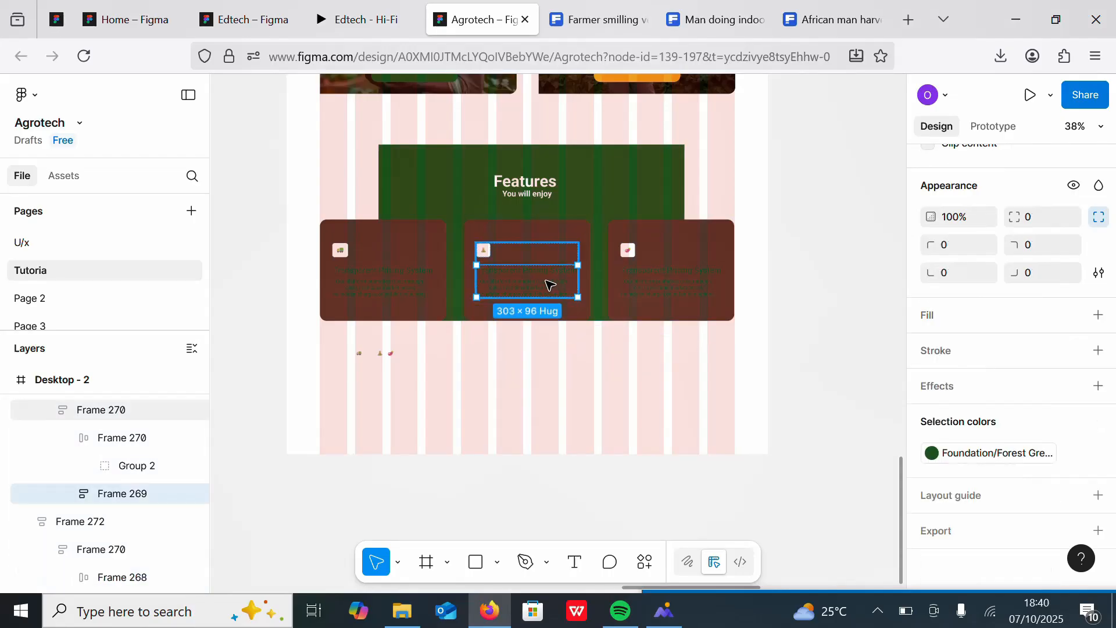
shift+triple_click(638, 282)
shift+click(377, 312)
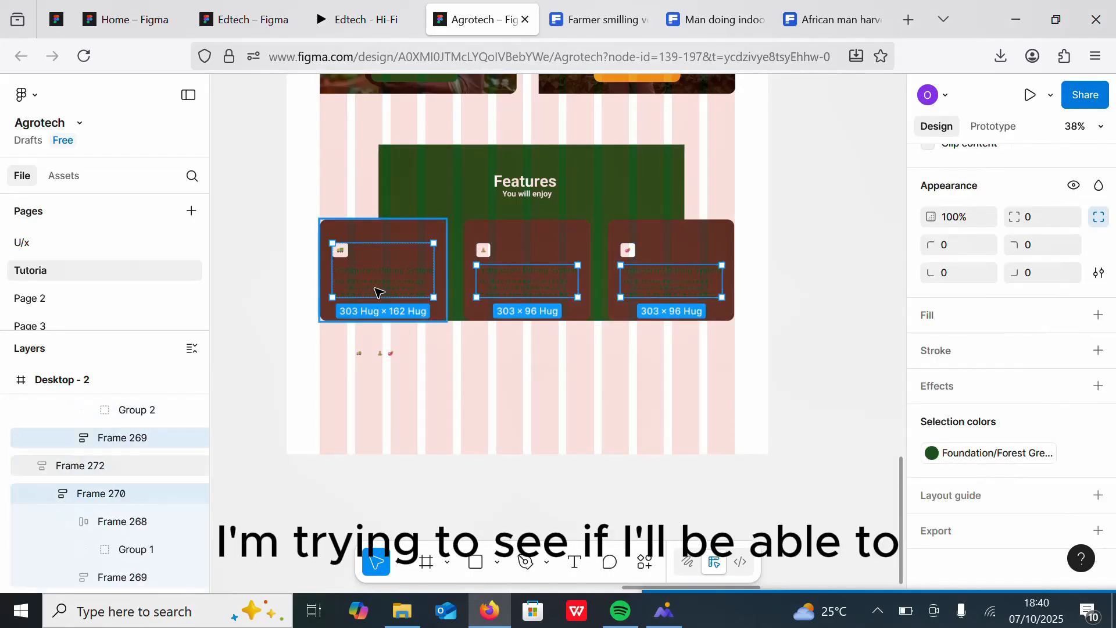
shift+double_click(379, 292)
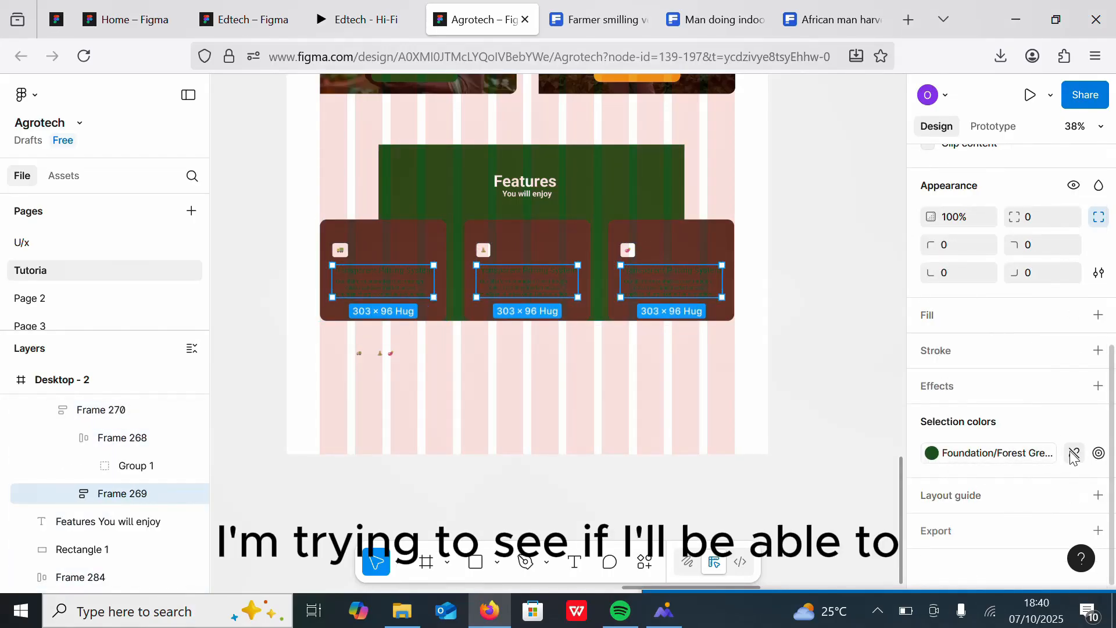
click(1074, 453)
click(931, 453)
drag(861, 398, 678, 212)
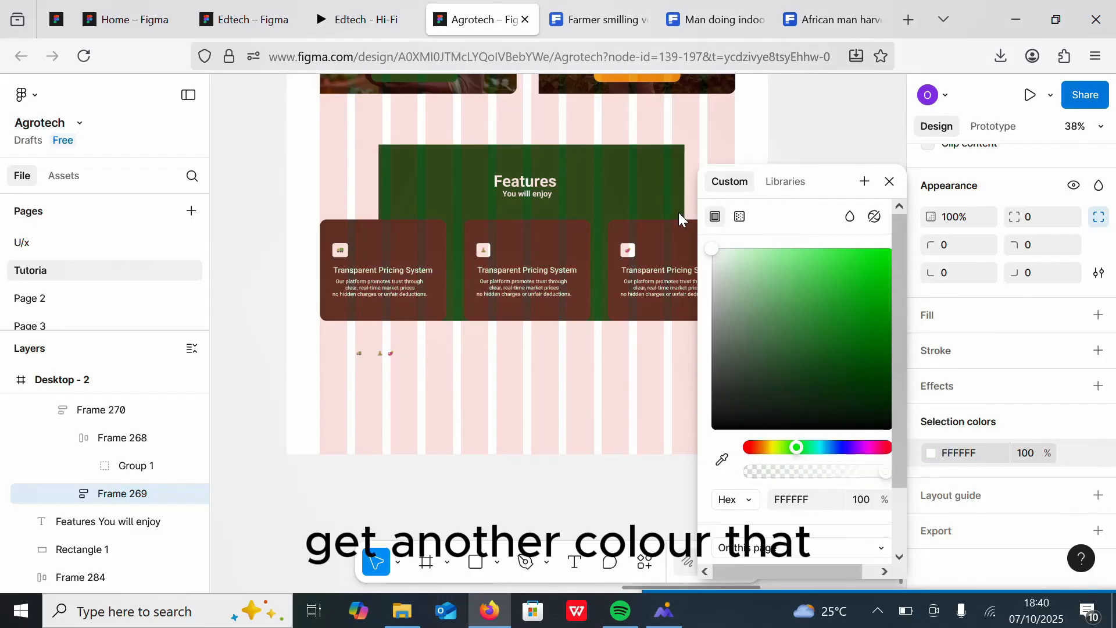
click(573, 386)
Step: Delete the leftover stray icons below the features section
scroll(574, 386, down, 1)
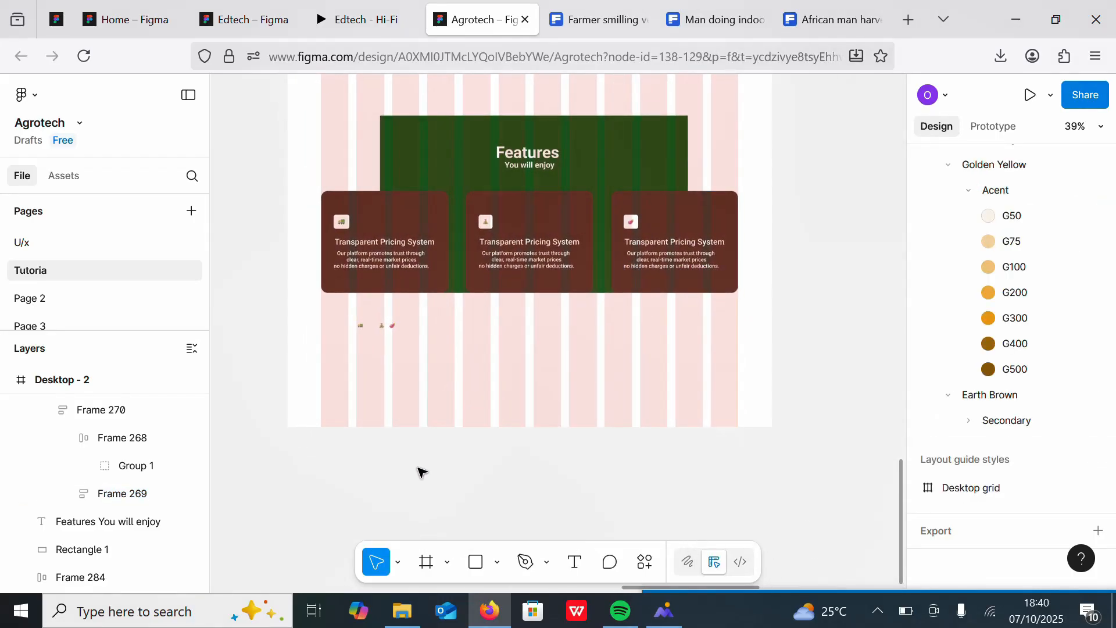
drag(421, 471, 331, 319)
key(Delete)
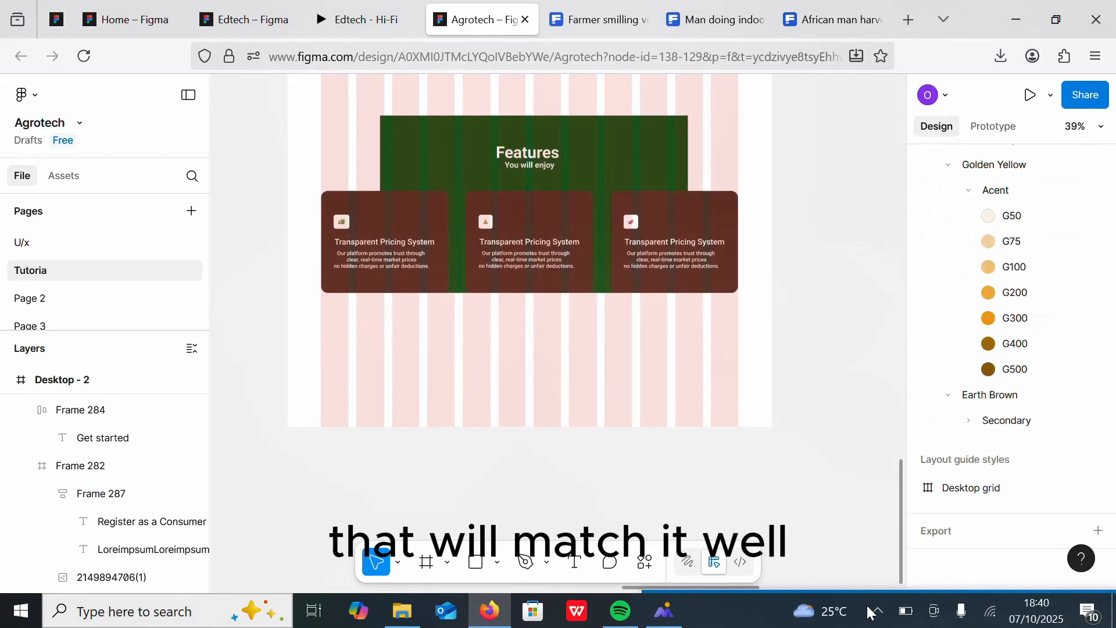
click(873, 610)
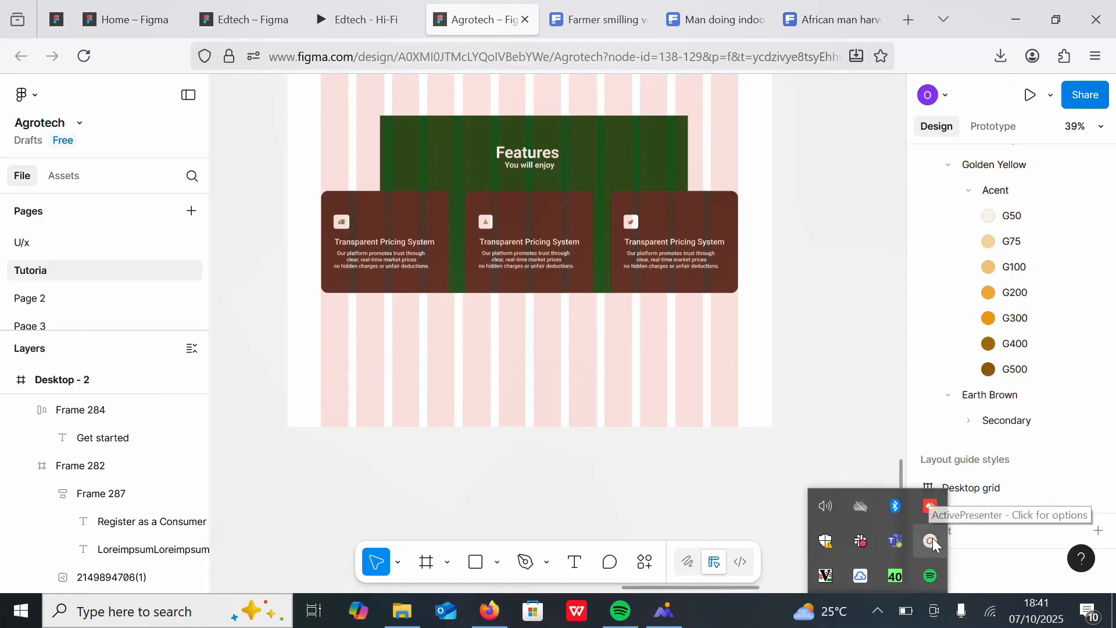
click(930, 506)
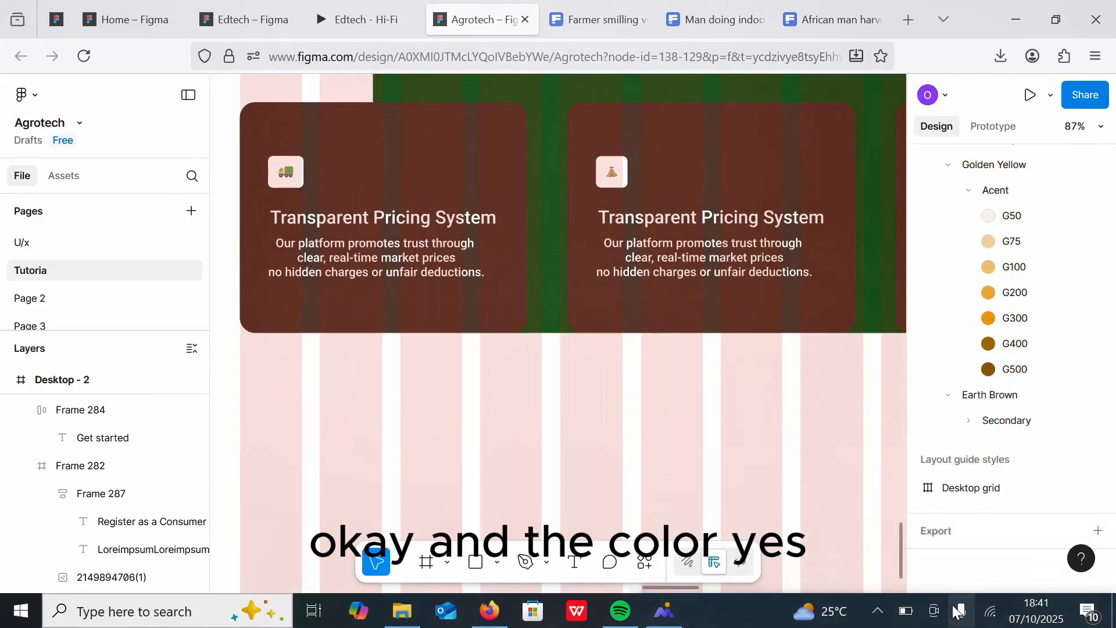
Step: Rename the first feature card's title to Fast Delivery
click(624, 189)
click(310, 220)
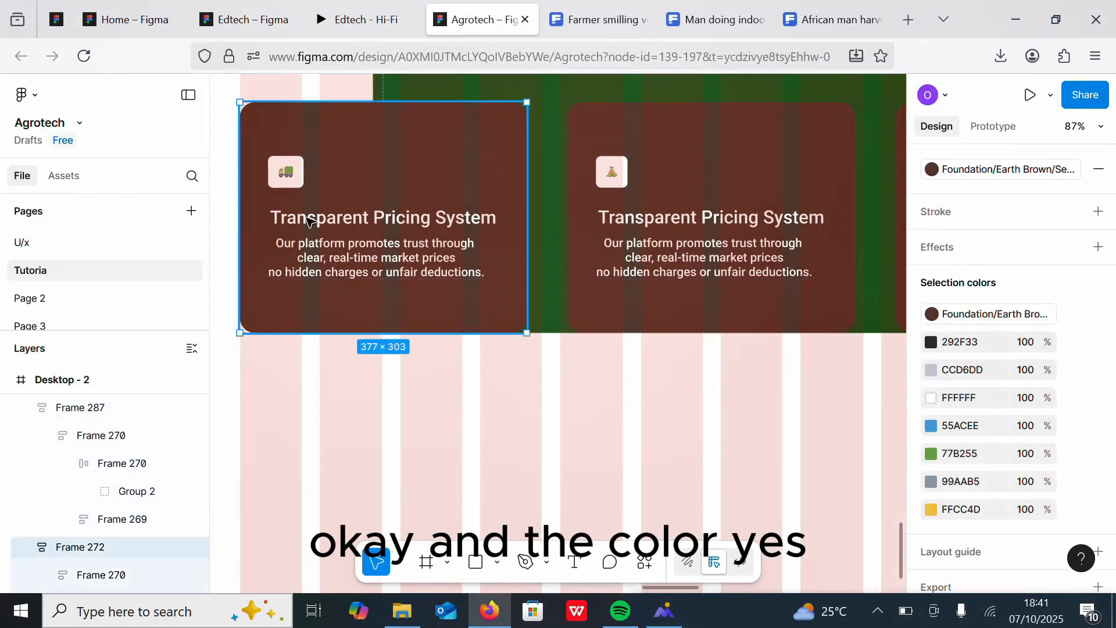
double_click(310, 221)
double_click(310, 221)
text(Fast)
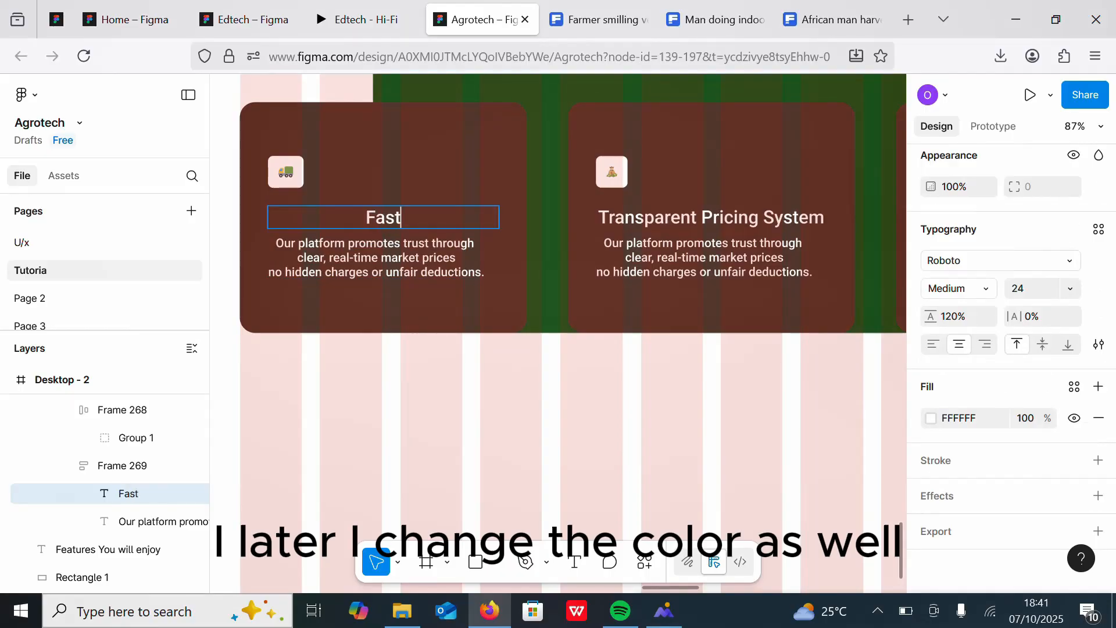
text( Delivery)
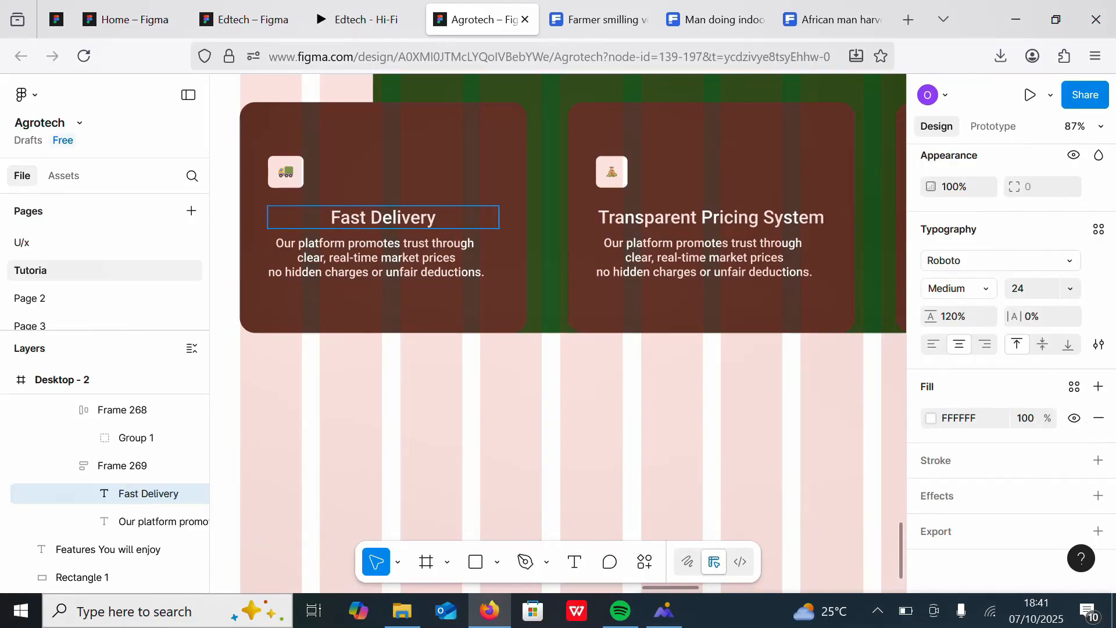
Step: Rename the middle feature card's title to Access to funds
double_click(437, 256)
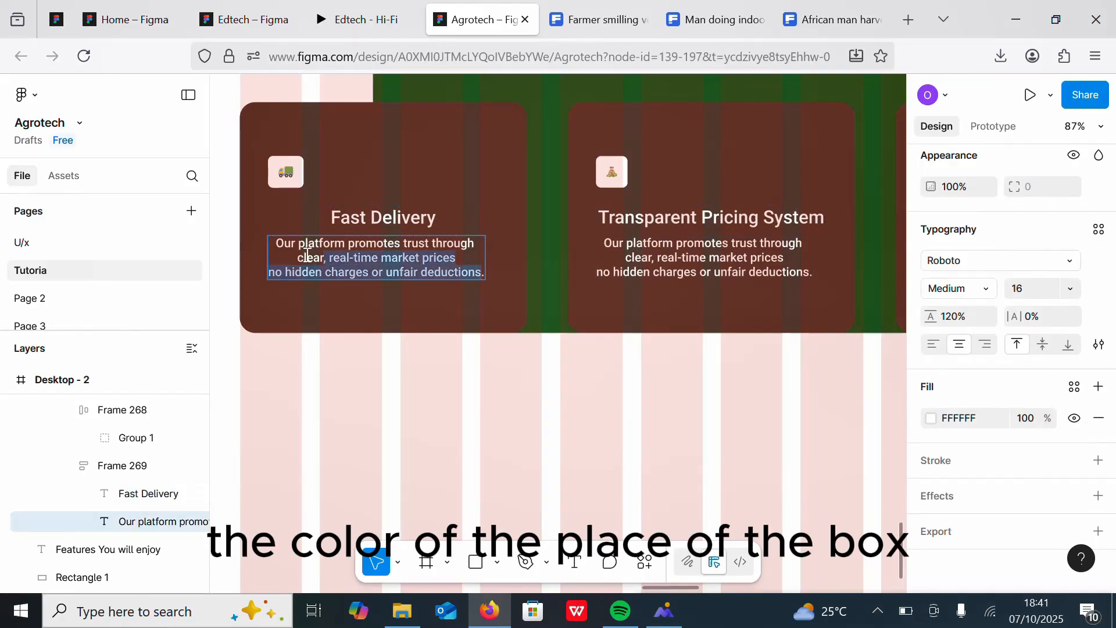
click(602, 218)
text(Access to funds)
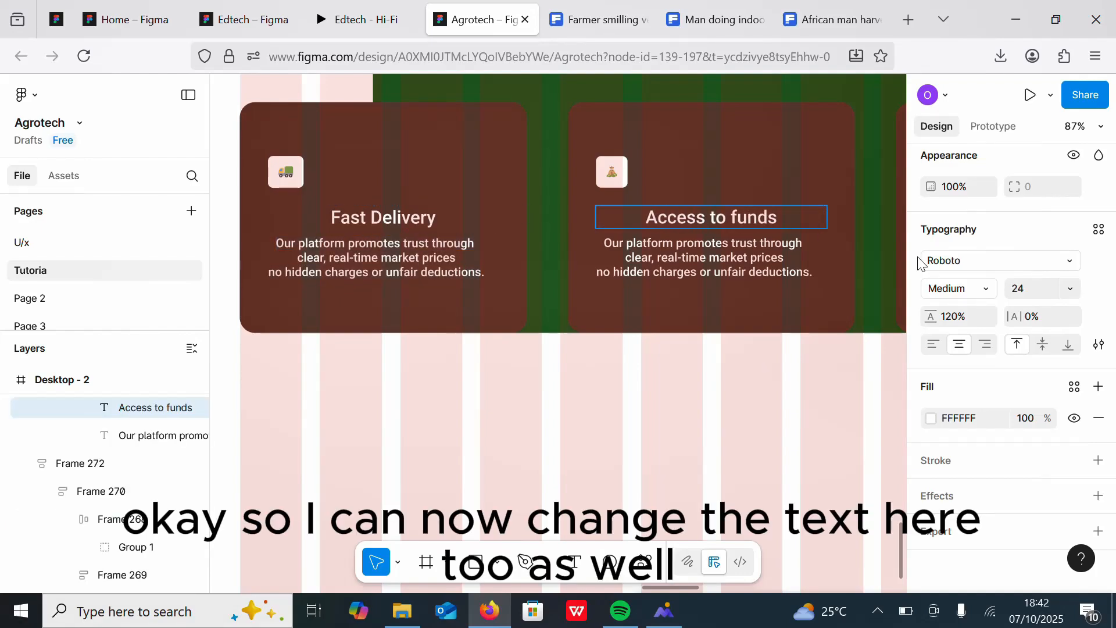
Step: Rename the third feature card's title to Fresh Farm Produce
double_click(727, 273)
scroll(400, 250, down, 5)
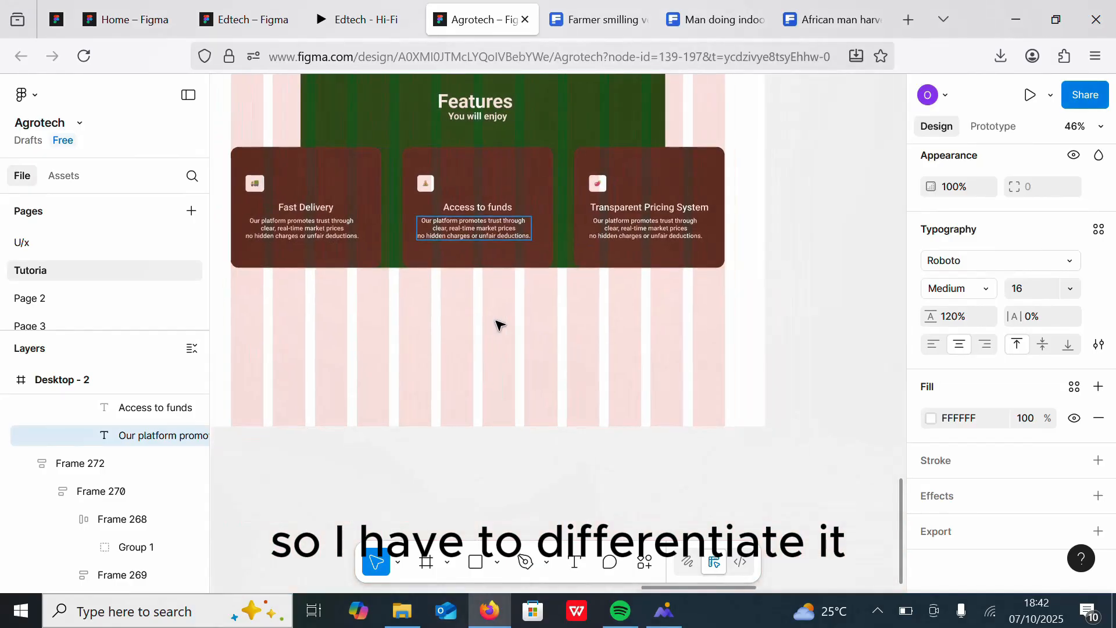
scroll(692, 212, up, 7)
scroll(636, 332, down, 6)
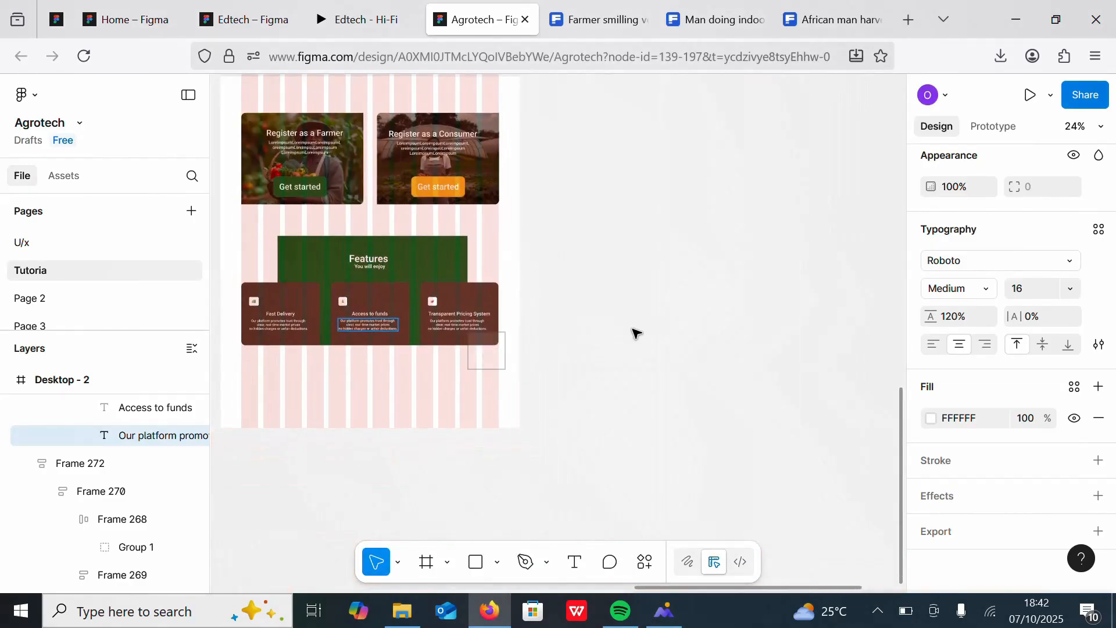
scroll(747, 242, up, 8)
scroll(771, 220, down, 6)
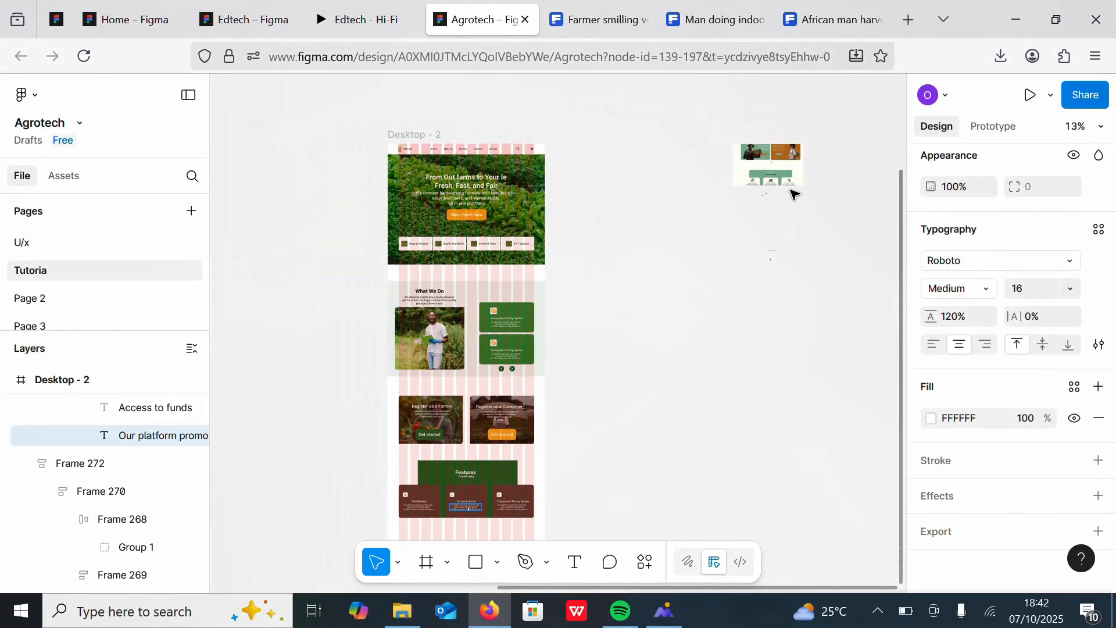
scroll(750, 209, up, 8)
double_click(424, 284)
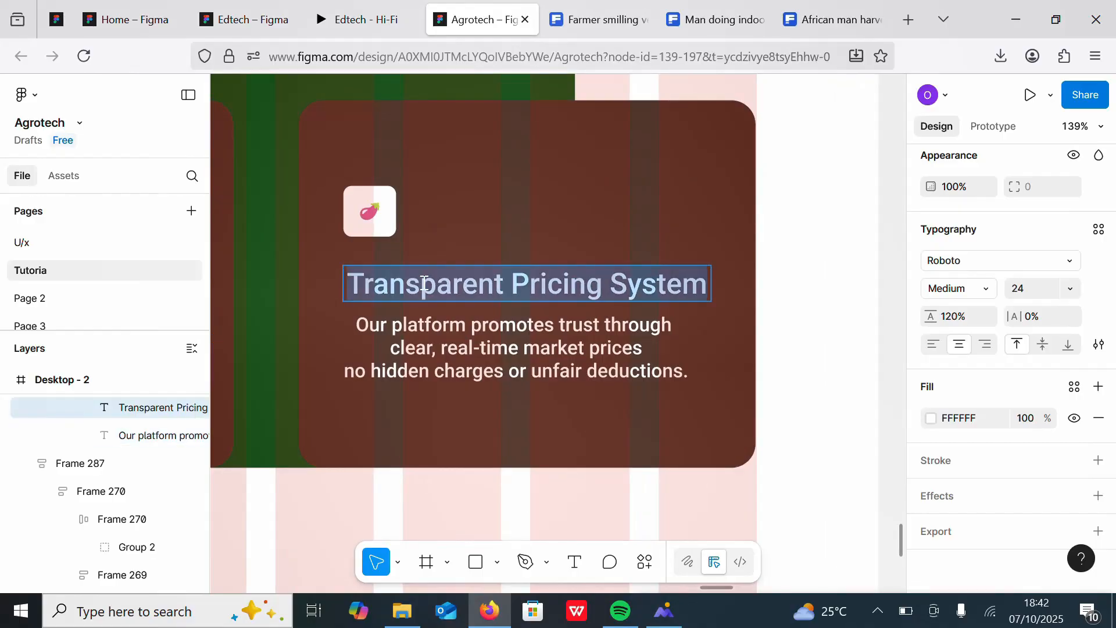
text(Fresh Farm Produce)
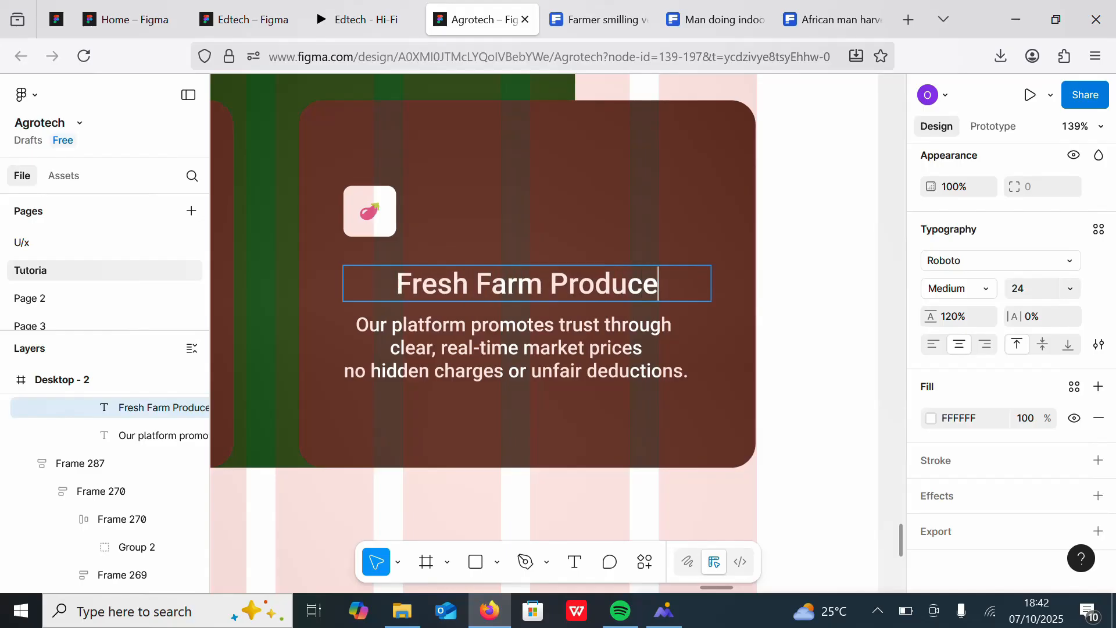
Step: Adjust the height of the green Features background rectangle so it sits behind the three feature cards
key(Escape)
scroll(488, 368, down, 6)
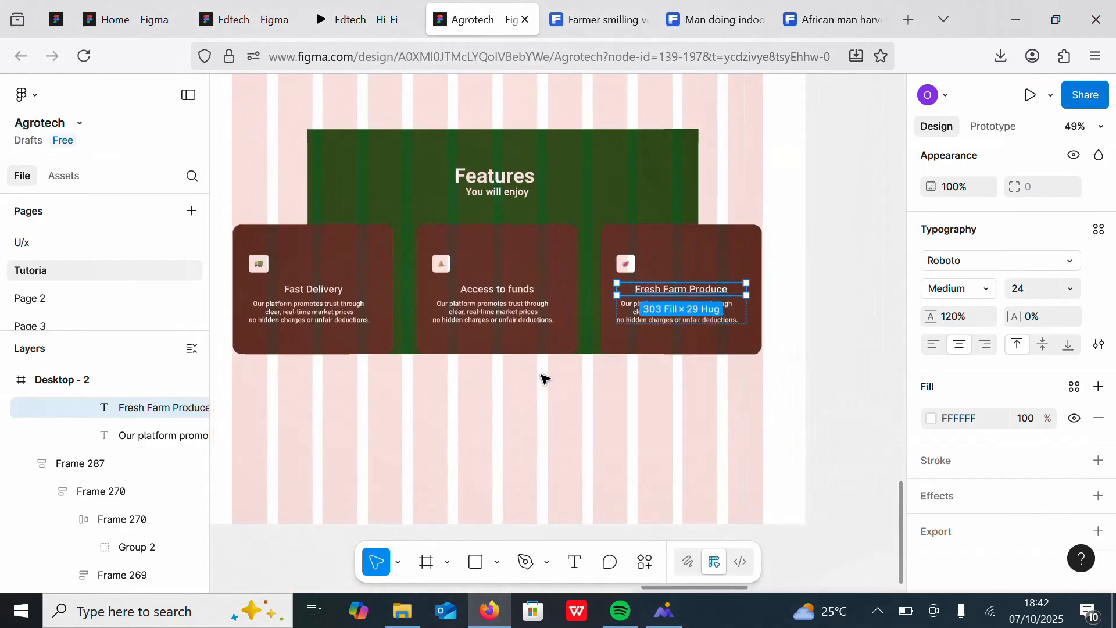
click(504, 185)
click(620, 173)
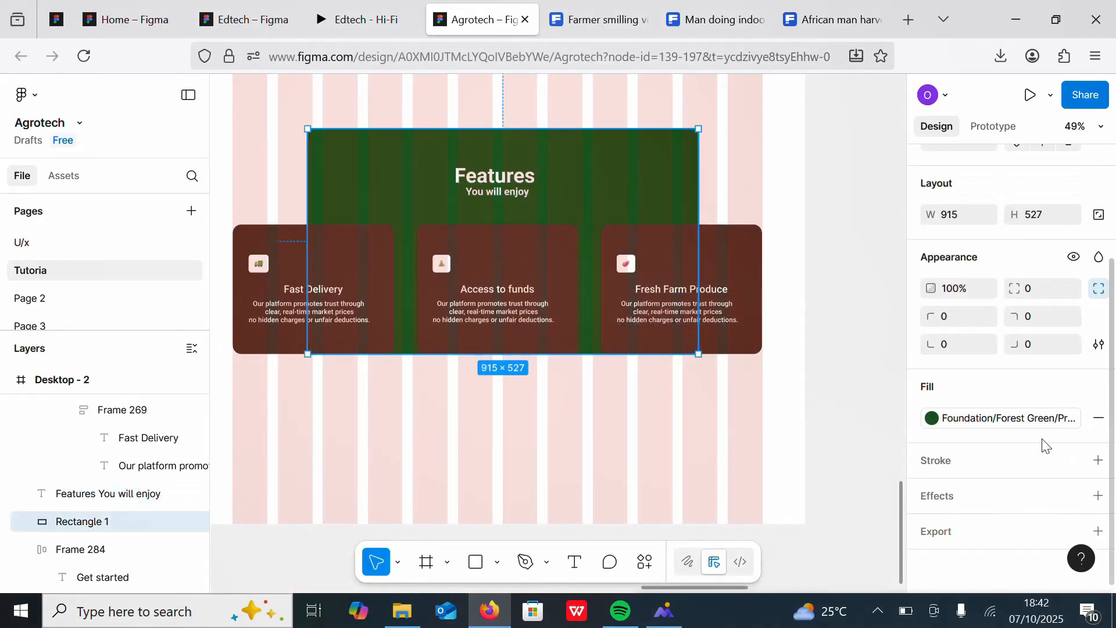
drag(557, 345, 557, 318)
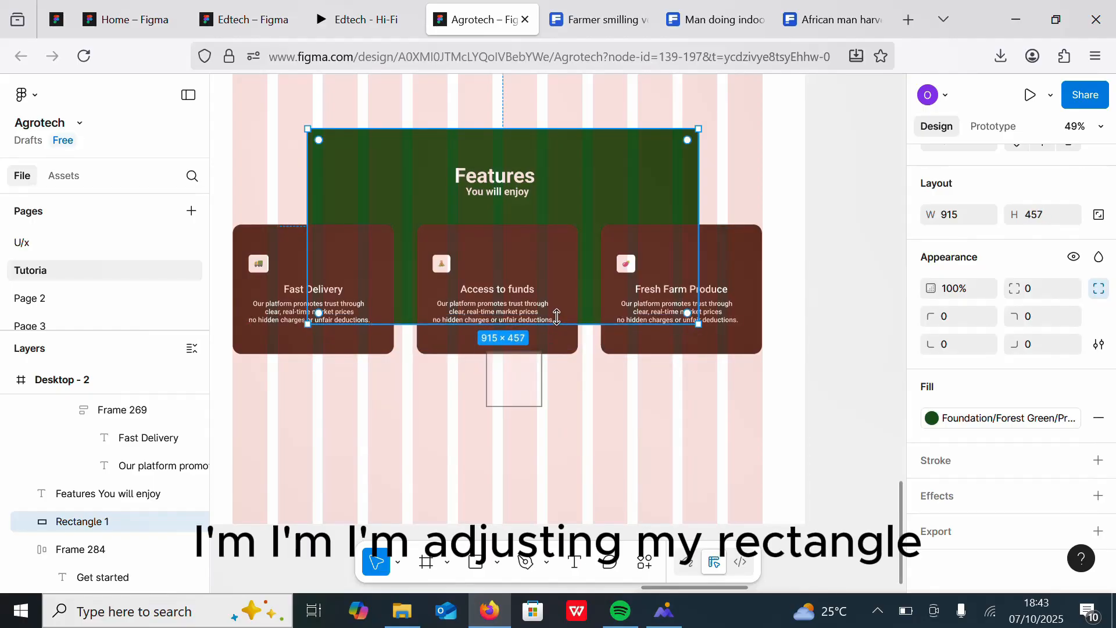
scroll(810, 212, down, 10)
scroll(660, 214, up, 10)
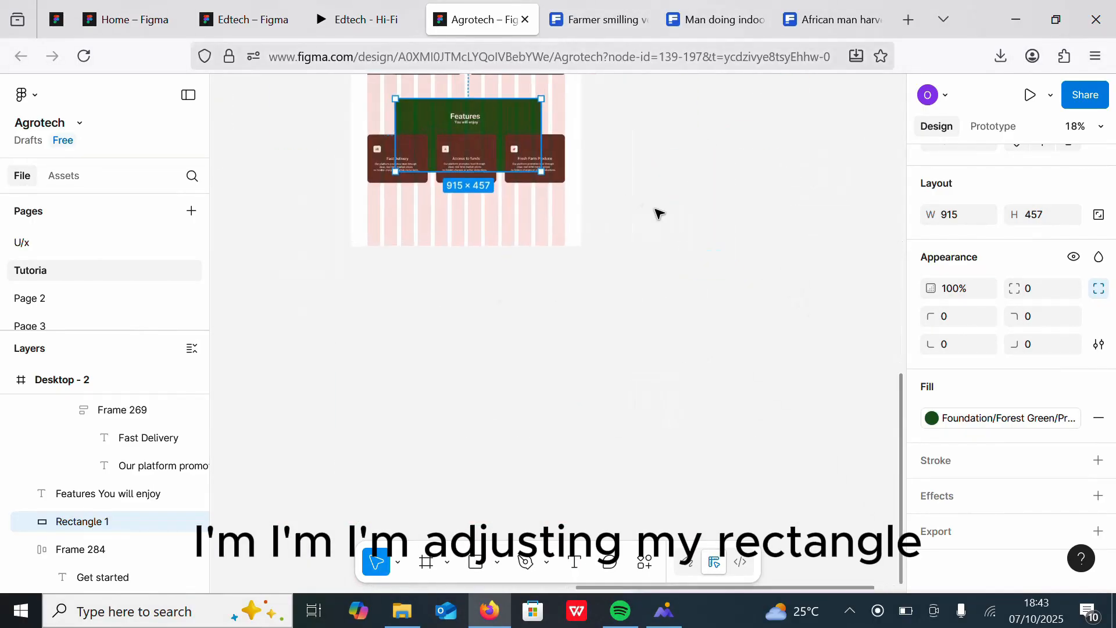
click(847, 324)
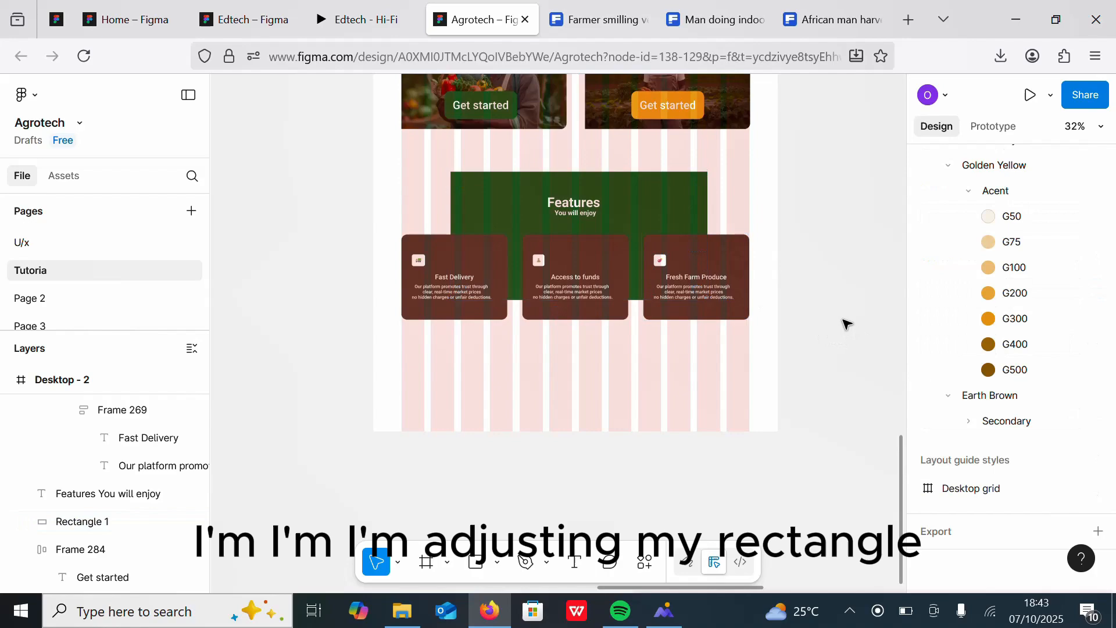
click(667, 209)
drag(559, 300, 559, 317)
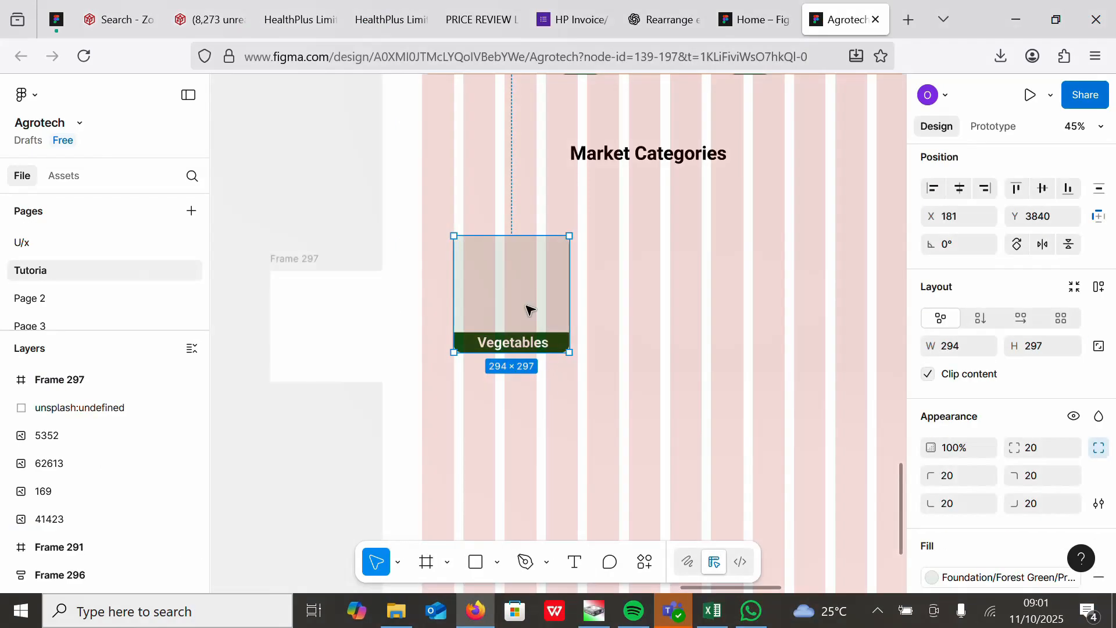
Step: Delete the existing Vegetables category card and the empty frame beside the page
key(Delete)
click(334, 333)
key(Delete)
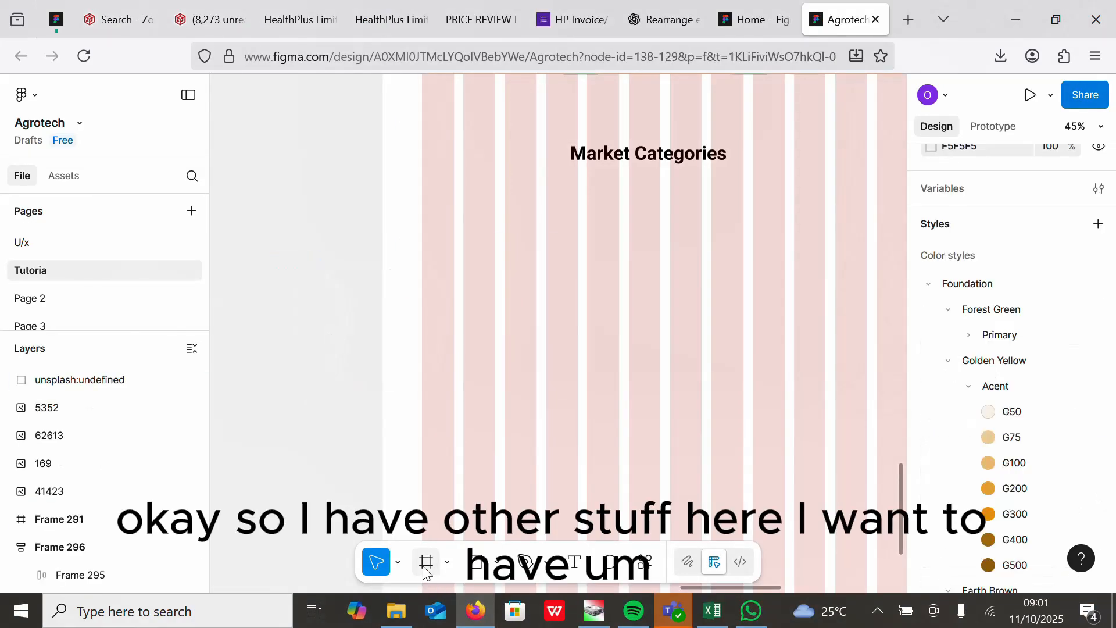
Step: Draw a new frame and set its size to 294 by 297
key(f)
drag(263, 256, 357, 344)
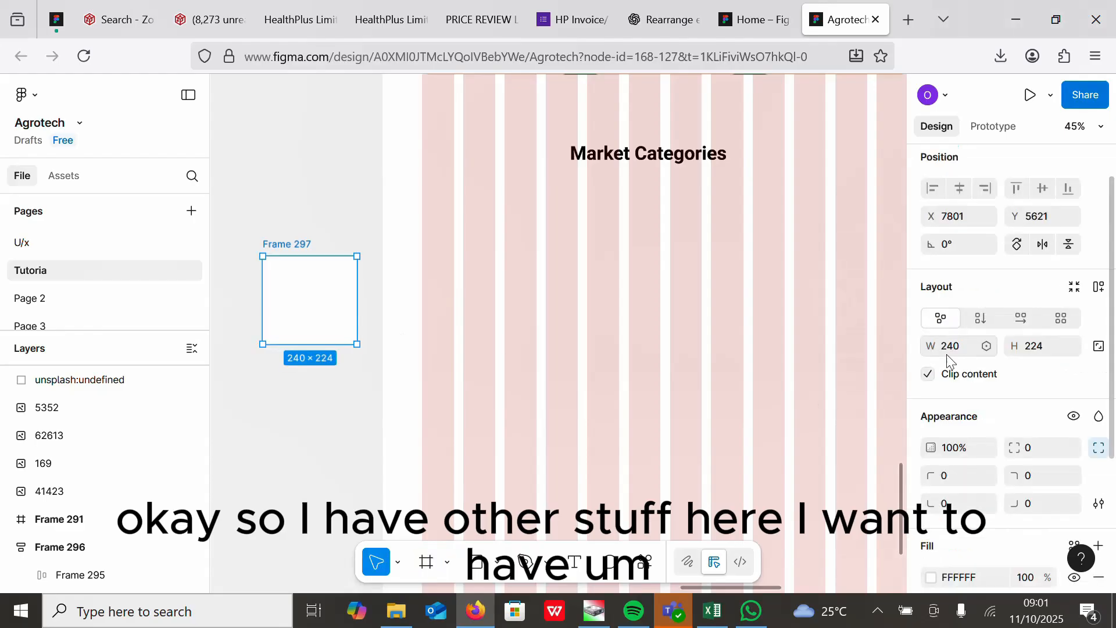
text(294)
key(Tab)
text(2)
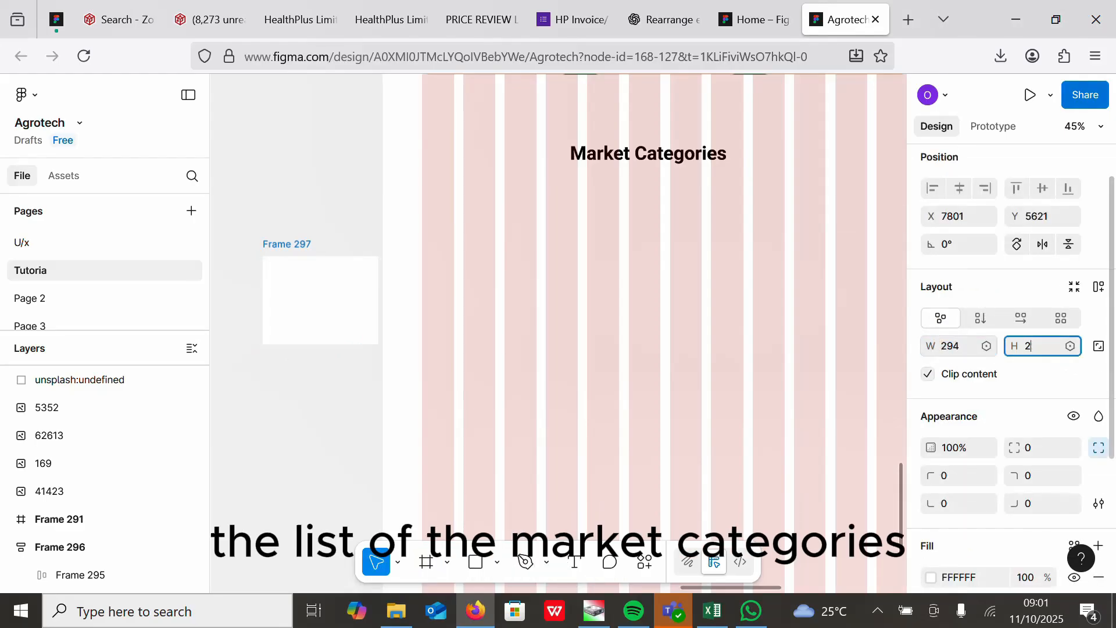
text(97)
key(Return)
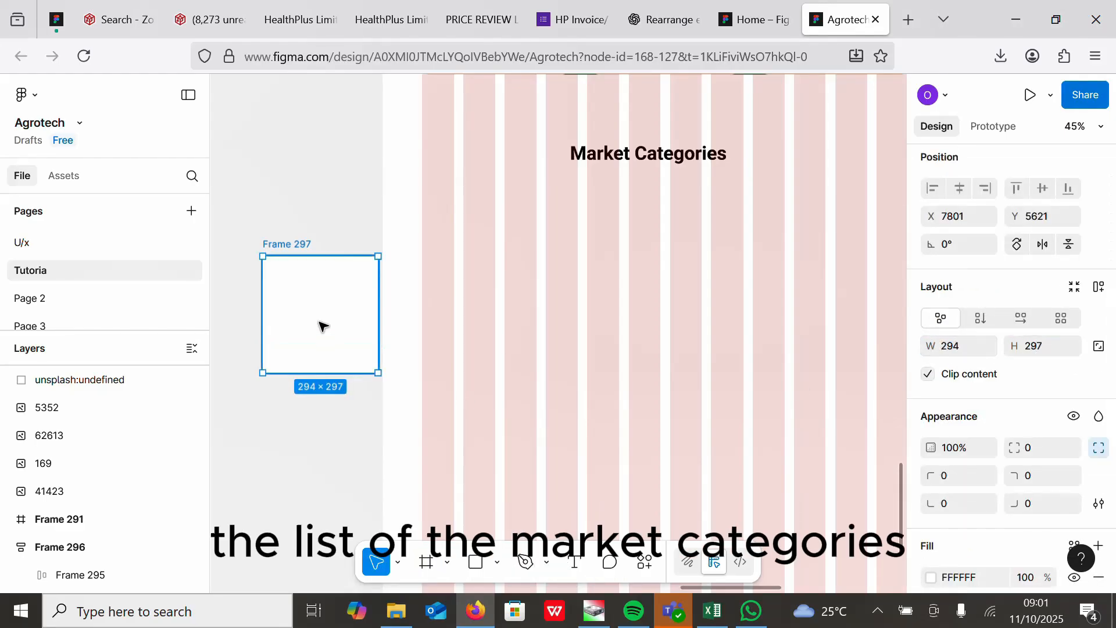
Step: Give the new frame a F5E8E8 fill and place it on the canvas beside the page
drag(320, 322, 514, 304)
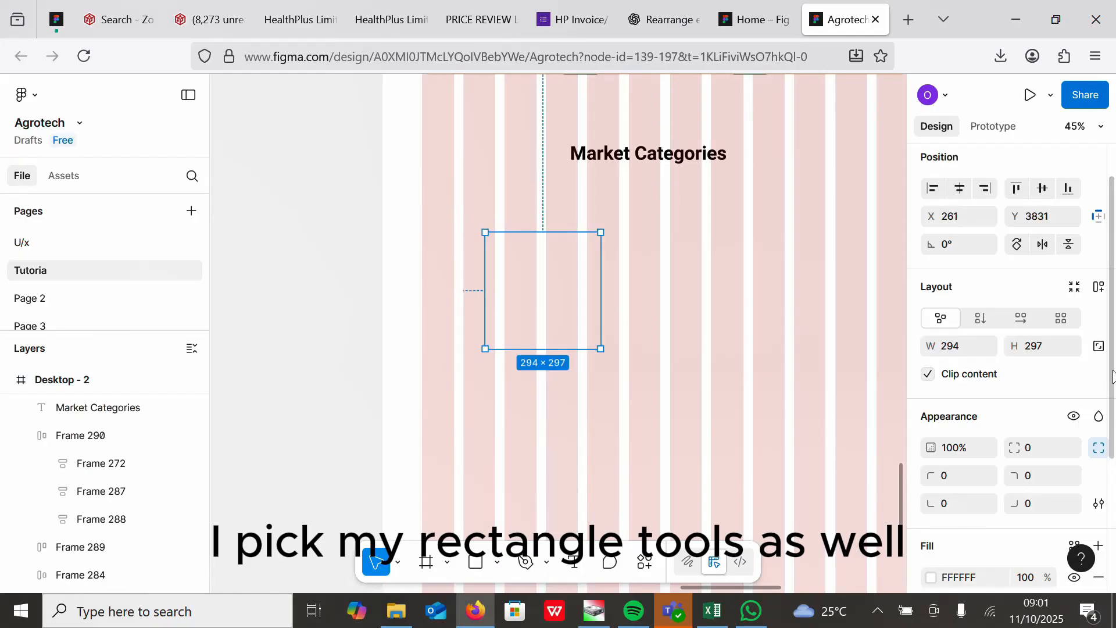
scroll(1111, 377, down, 3)
click(930, 382)
click(721, 257)
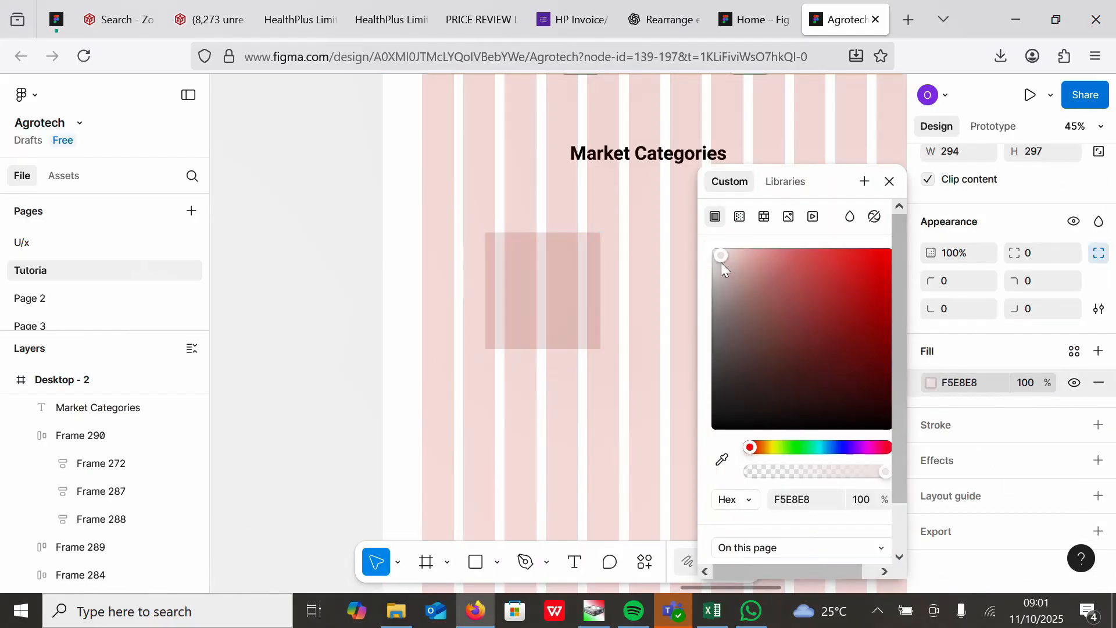
click(556, 202)
drag(549, 306, 298, 291)
Step: Drag the radish basket photo into the new frame
scroll(725, 284, down, 4)
scroll(462, 290, up, 4)
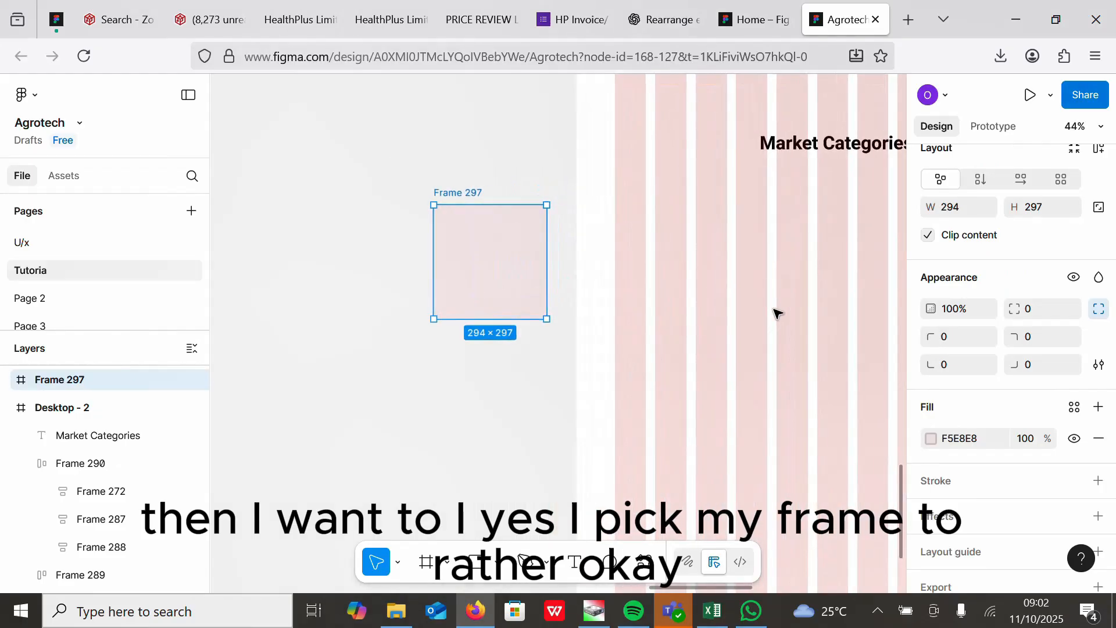
scroll(721, 225, down, 3)
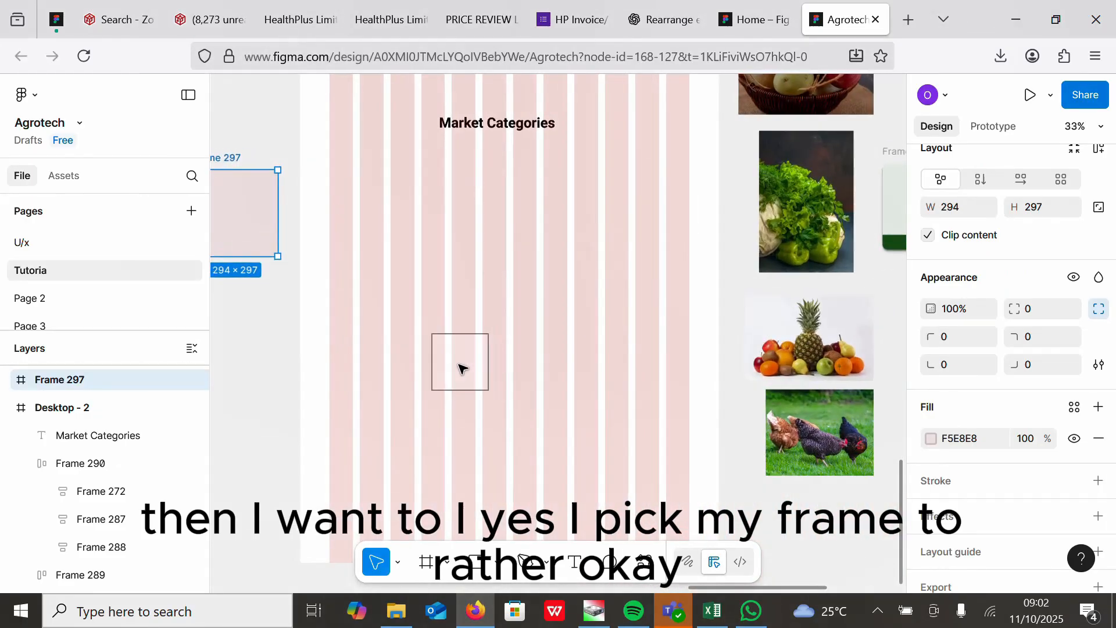
scroll(657, 293, up, 3)
drag(819, 172, 287, 302)
scroll(377, 444, up, 1)
scroll(377, 445, up, 2)
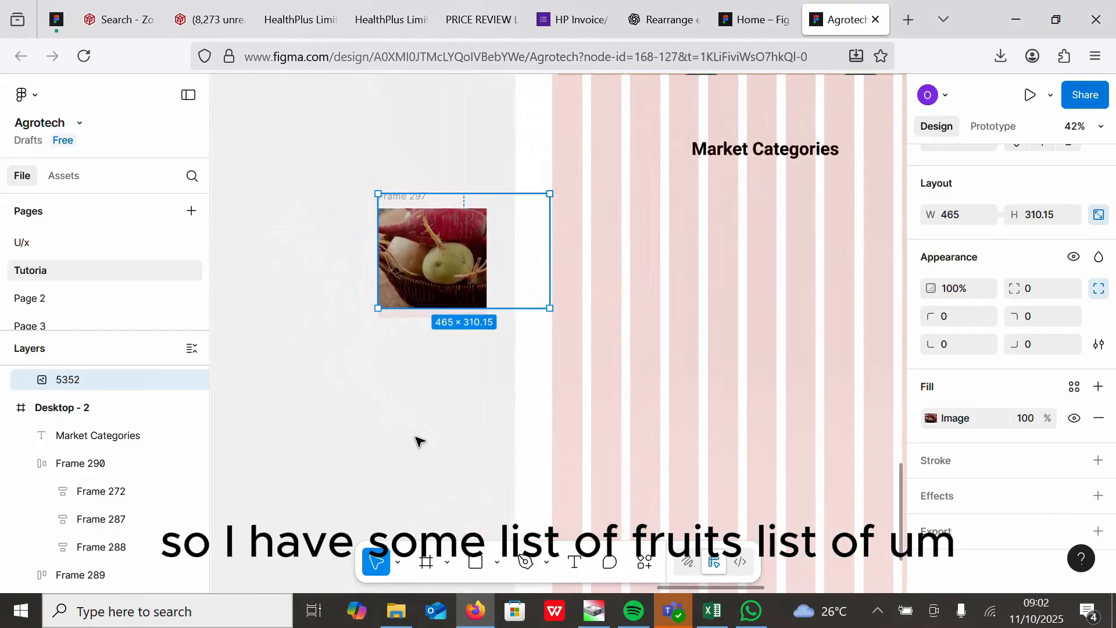
Step: Nudge the photo inside the frame and set its corner radius to 20
drag(440, 261, 434, 270)
scroll(1005, 406, up, 3)
click(1028, 431)
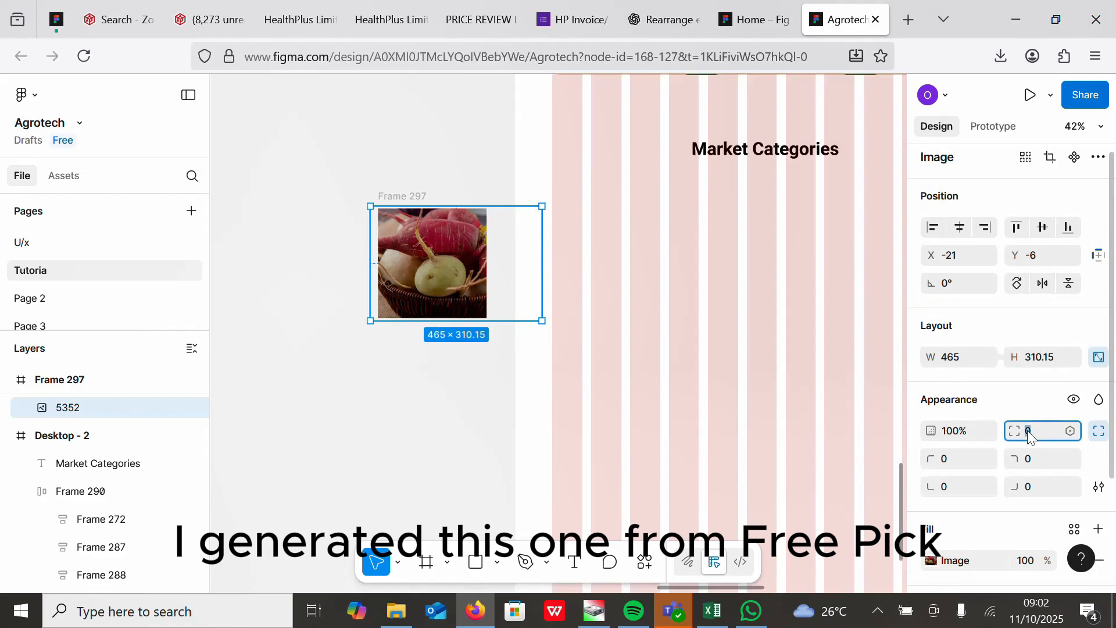
text(20)
key(Return)
Step: Move the photo frame onto the page below the Market Categories heading and round its corners
click(302, 308)
drag(407, 282, 578, 282)
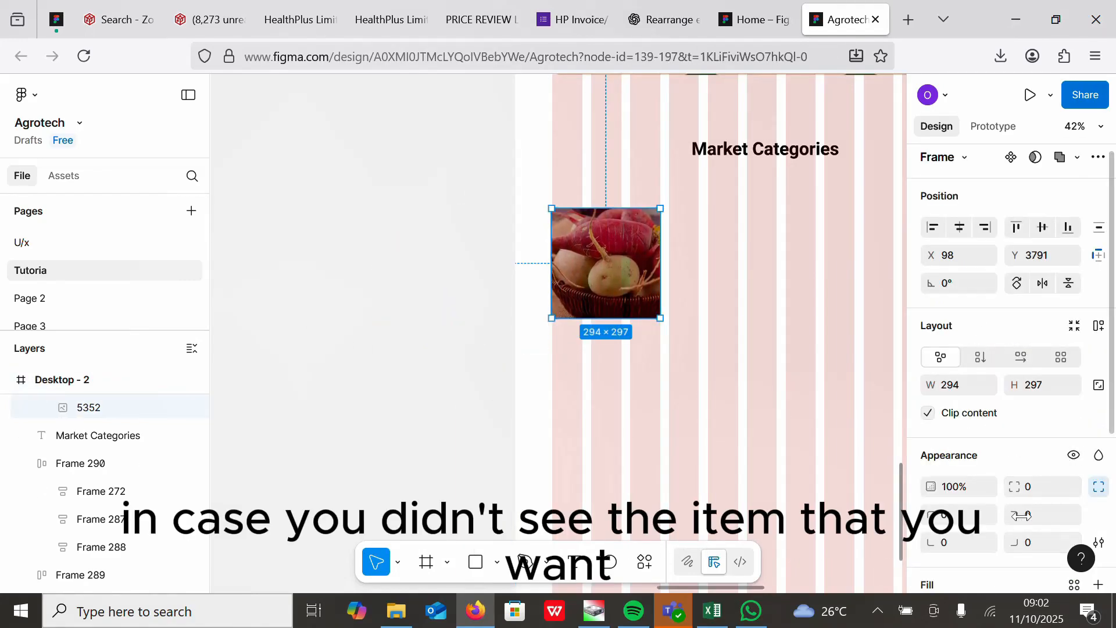
click(1027, 488)
click(729, 273)
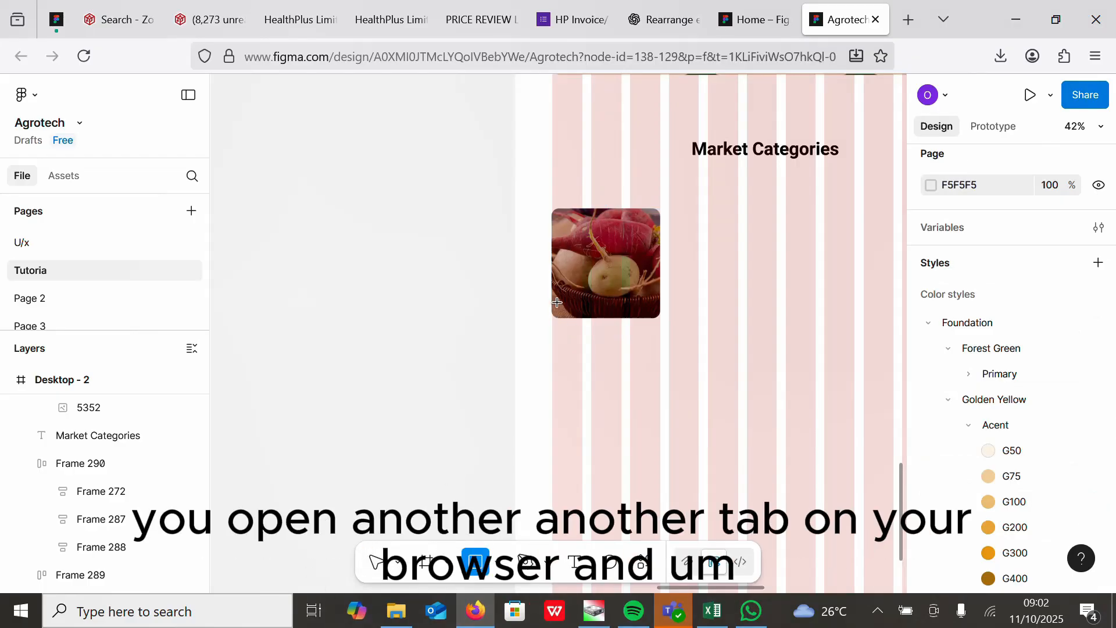
Step: Draw a bar about 264 × 45 along the bottom of the photo card
drag(563, 320, 652, 313)
scroll(592, 404, down, 2)
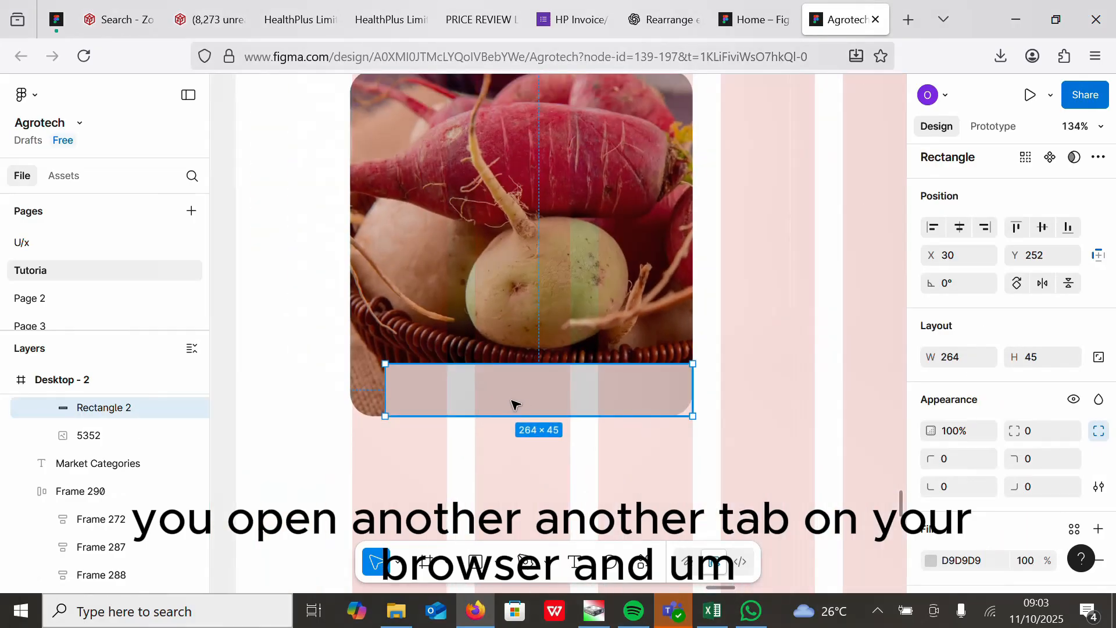
mouse_move(517, 388)
mouse_down()
mouse_move(518, 368)
mouse_move(518, 387)
mouse_up()
Step: Add a text label reading Tubers below the card
click(618, 457)
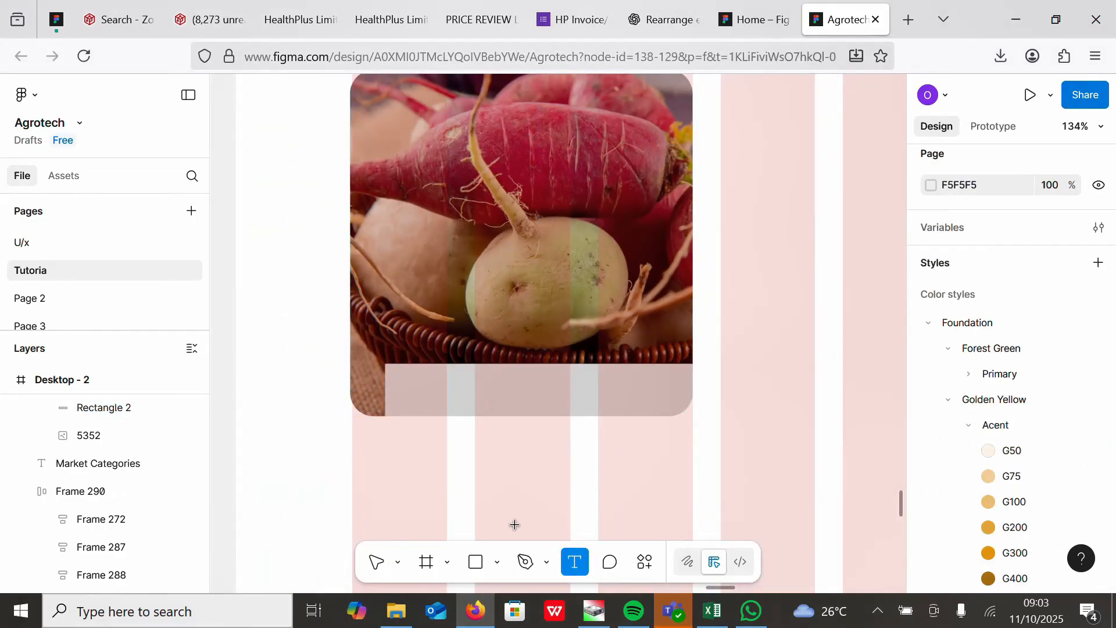
click(481, 467)
text(Tuber)
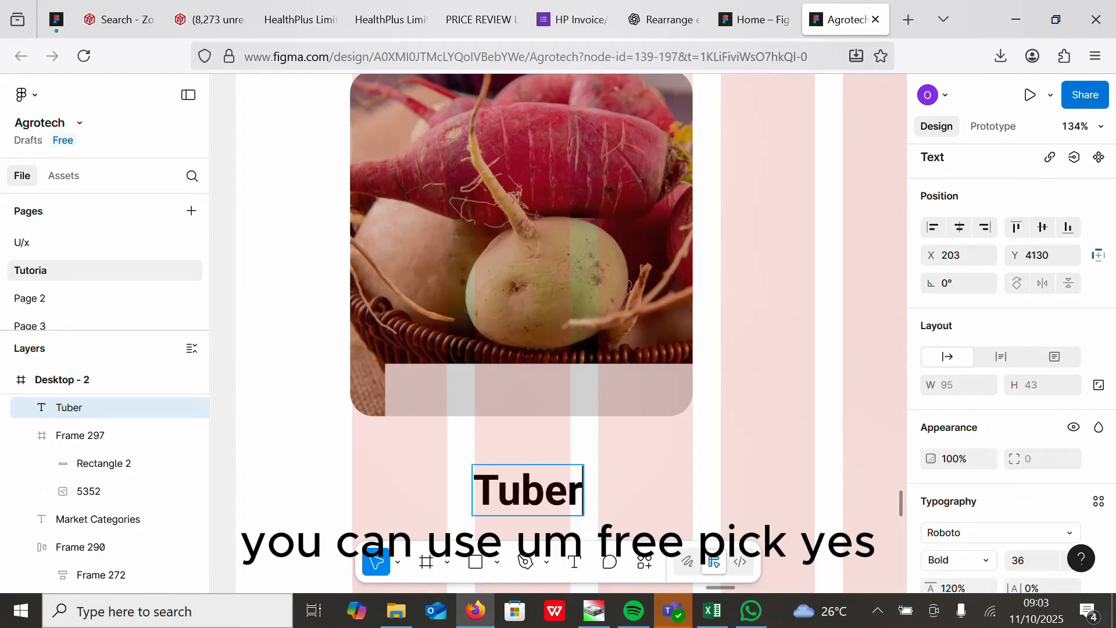
text(s)
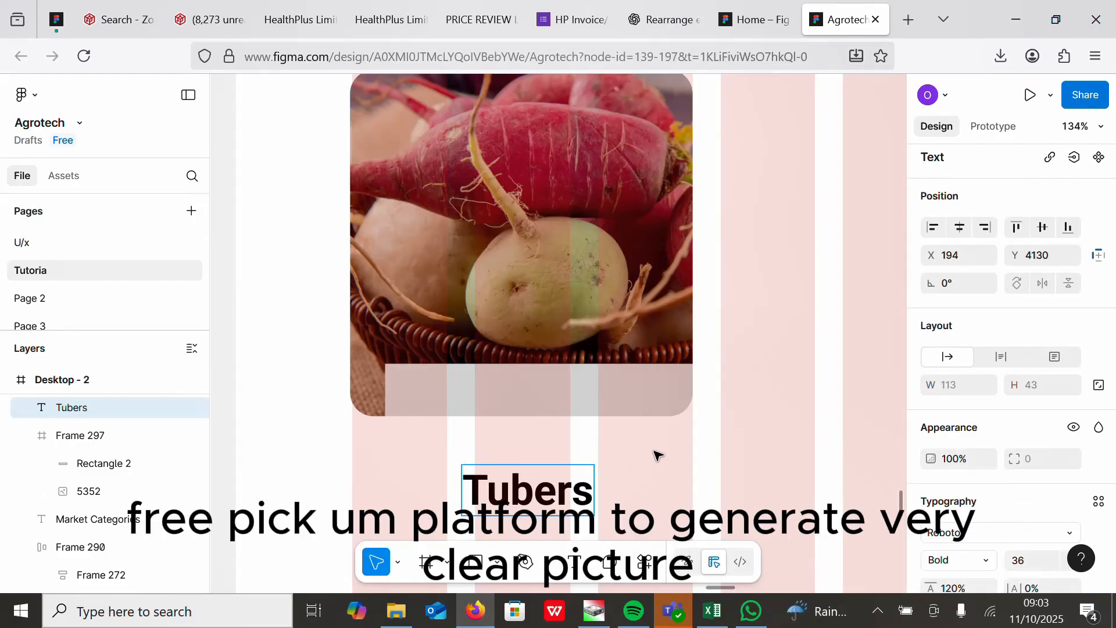
key(Escape)
Step: Set the Tubers label to SemiBold 24 and move it onto the card's bottom bar
scroll(1114, 493, down, 4)
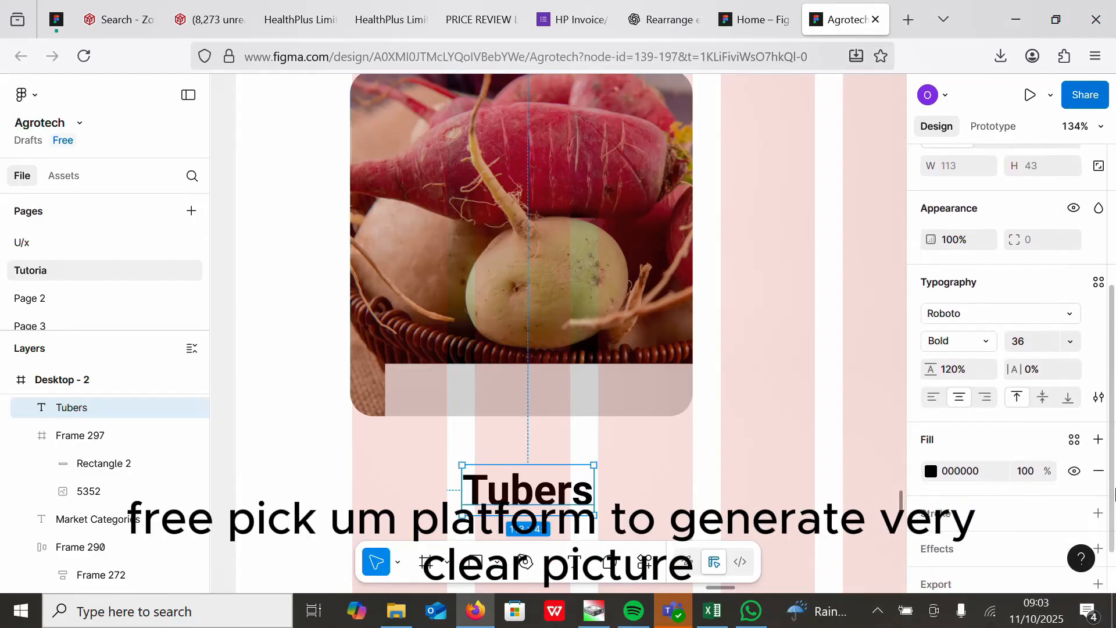
click(947, 339)
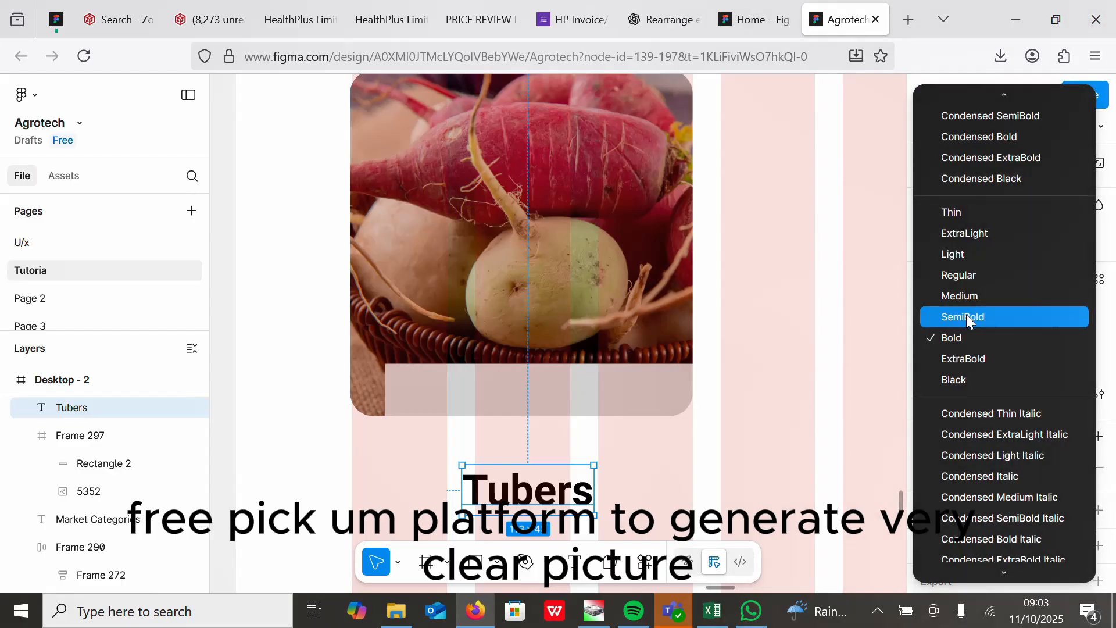
click(963, 316)
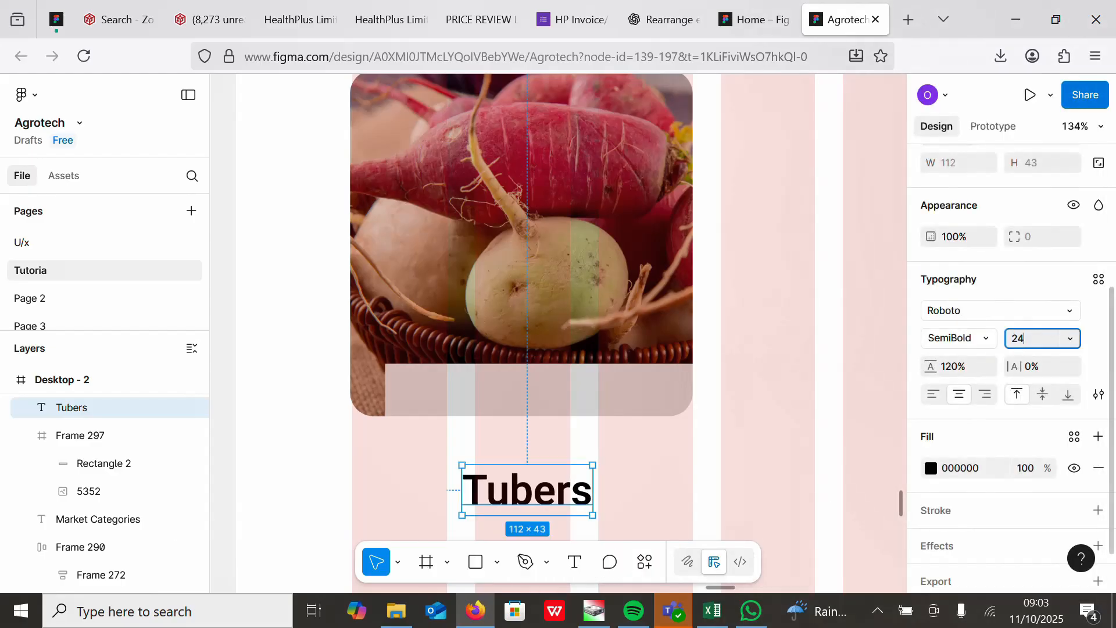
drag(547, 499, 547, 407)
drag(1113, 337, 1114, 433)
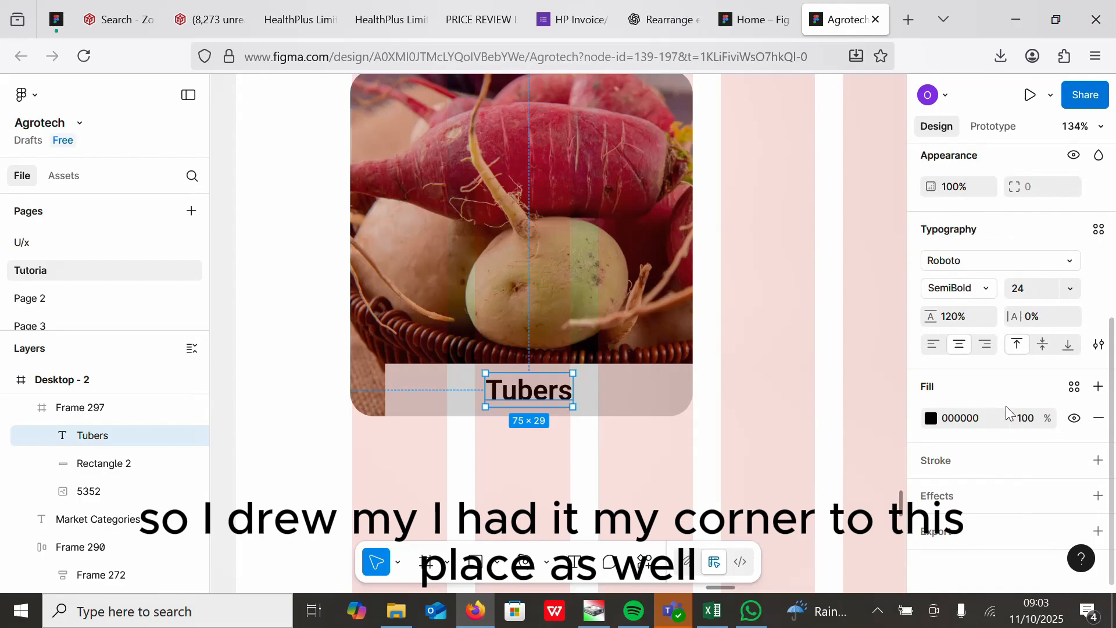
Step: Fill the bottom bar with the darkest Forest Green primary library colour
click(655, 392)
scroll(1112, 365, up, 3)
click(931, 419)
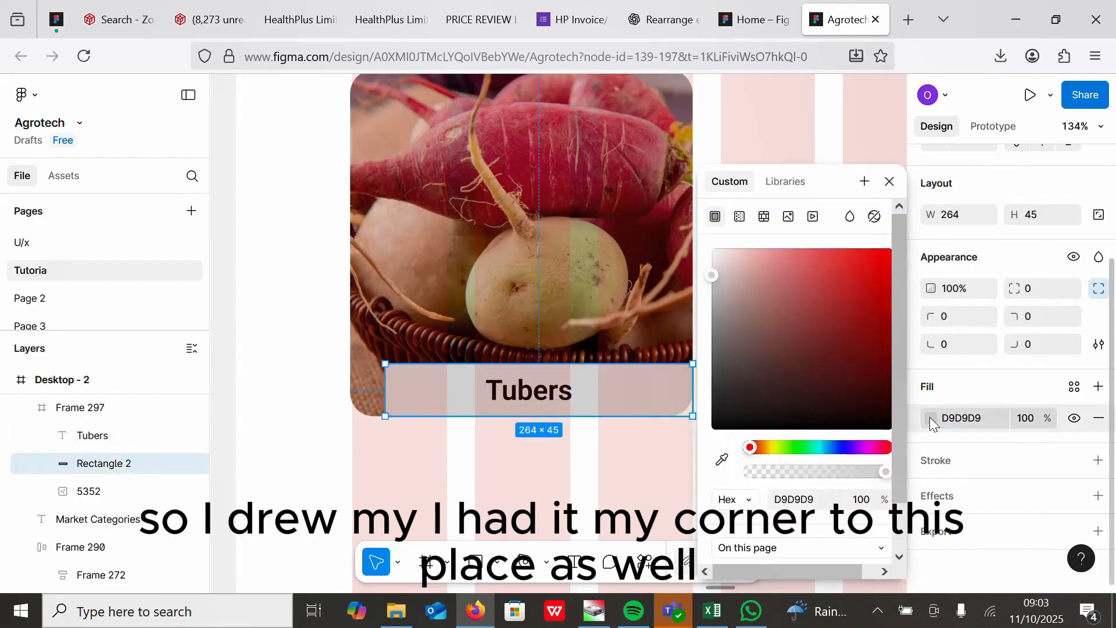
click(1074, 387)
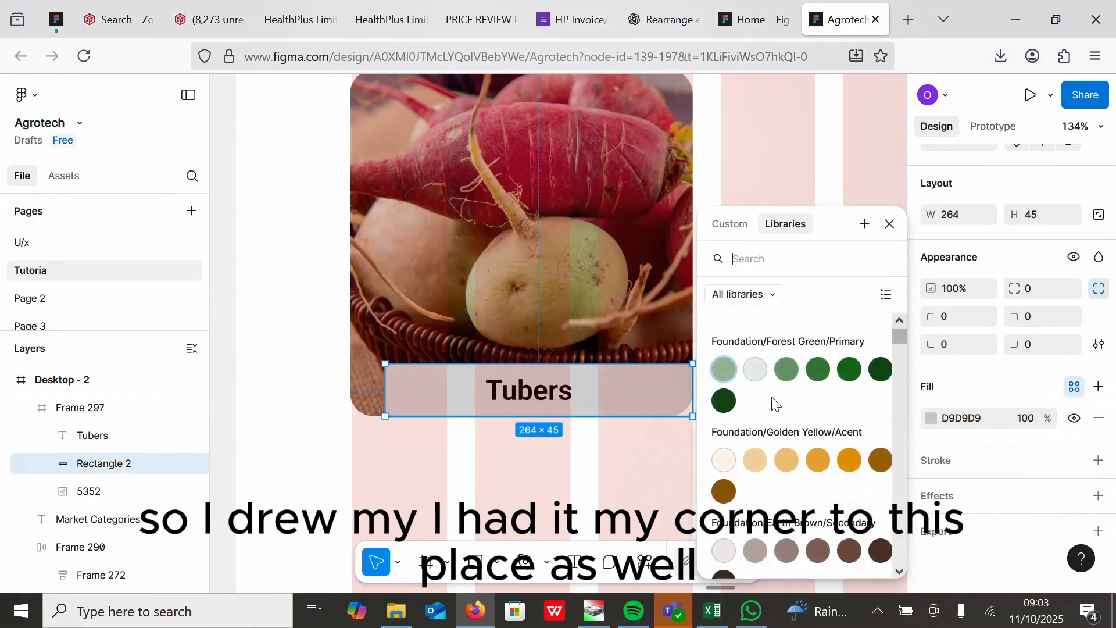
click(878, 370)
Step: Change the Tubers text colour to white FFFFFF
click(528, 391)
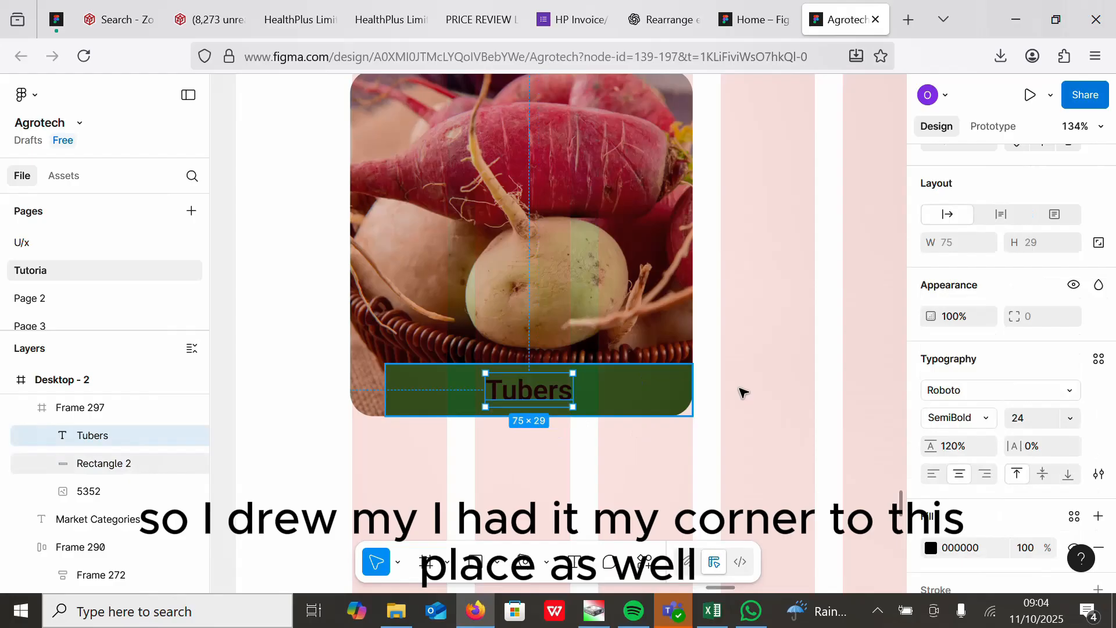
click(931, 548)
drag(711, 423, 682, 255)
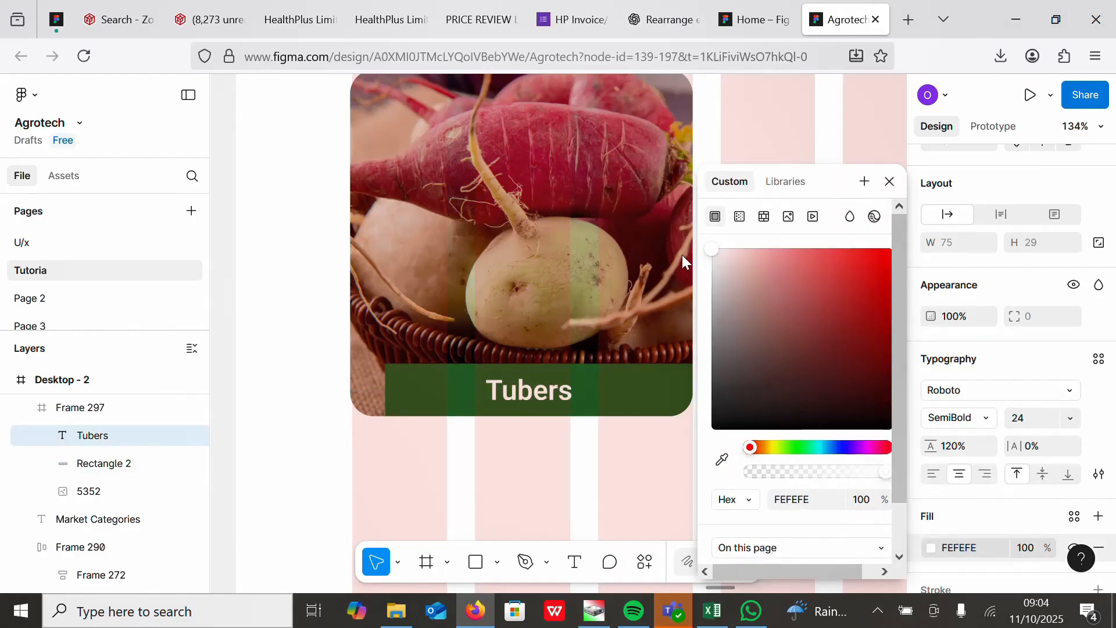
click(497, 469)
Step: Duplicate the Tubers card and place the copy to its right
scroll(566, 419, down, 5)
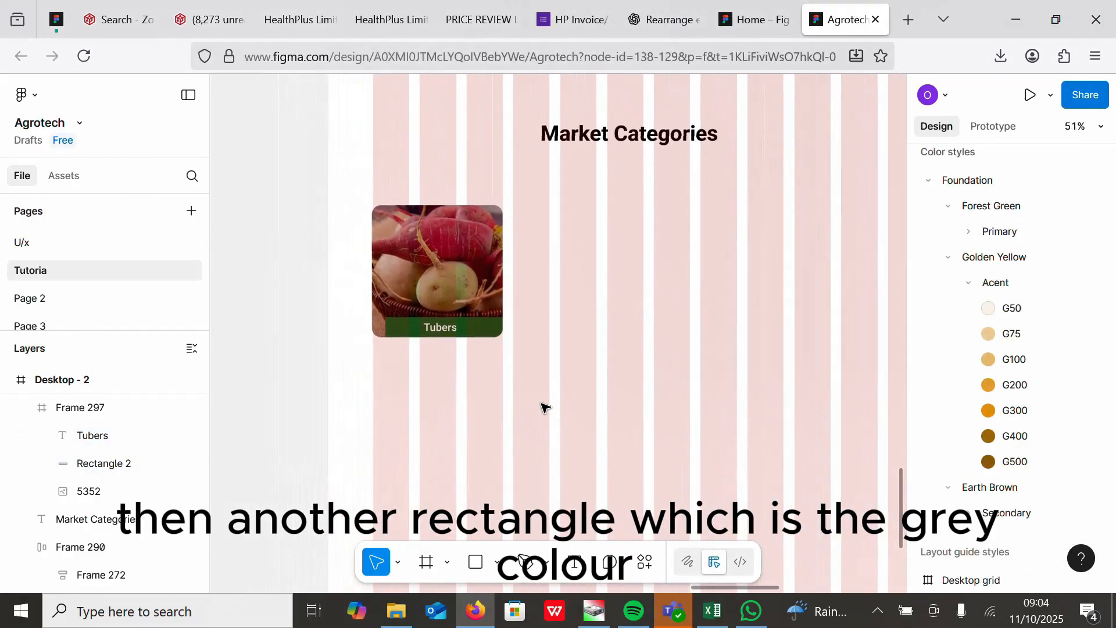
click(436, 250)
key(ctrl+d)
drag(437, 250, 578, 256)
Step: Stretch the green label bars to the full 294 width of both category cards
scroll(690, 403, up, 4)
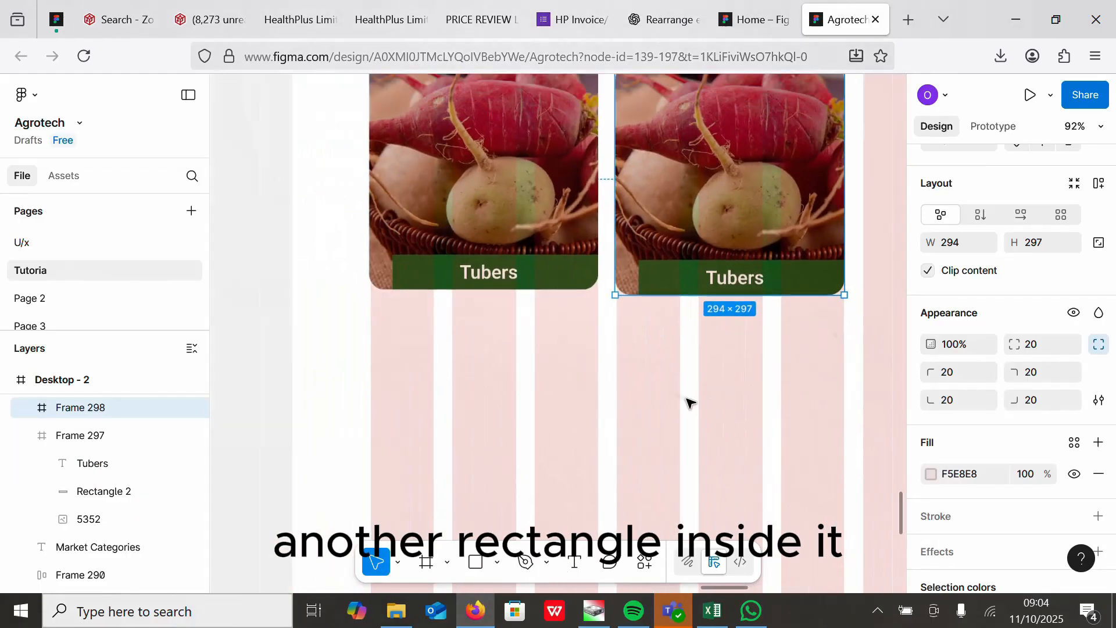
scroll(690, 403, down, 1)
double_click(597, 289)
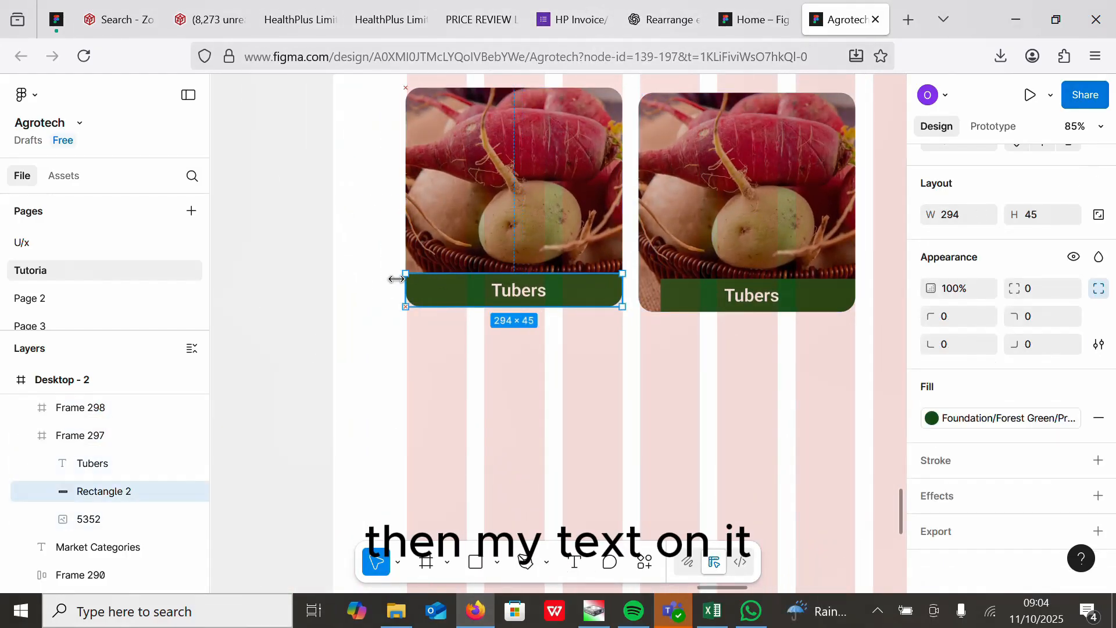
double_click(705, 301)
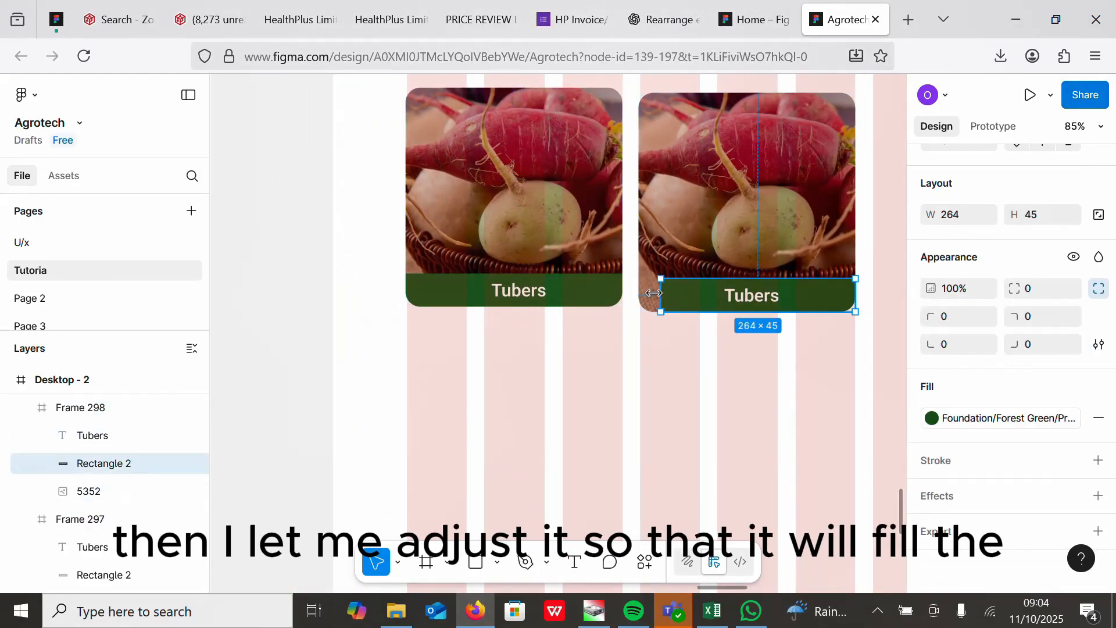
click(769, 402)
scroll(543, 378, down, 6)
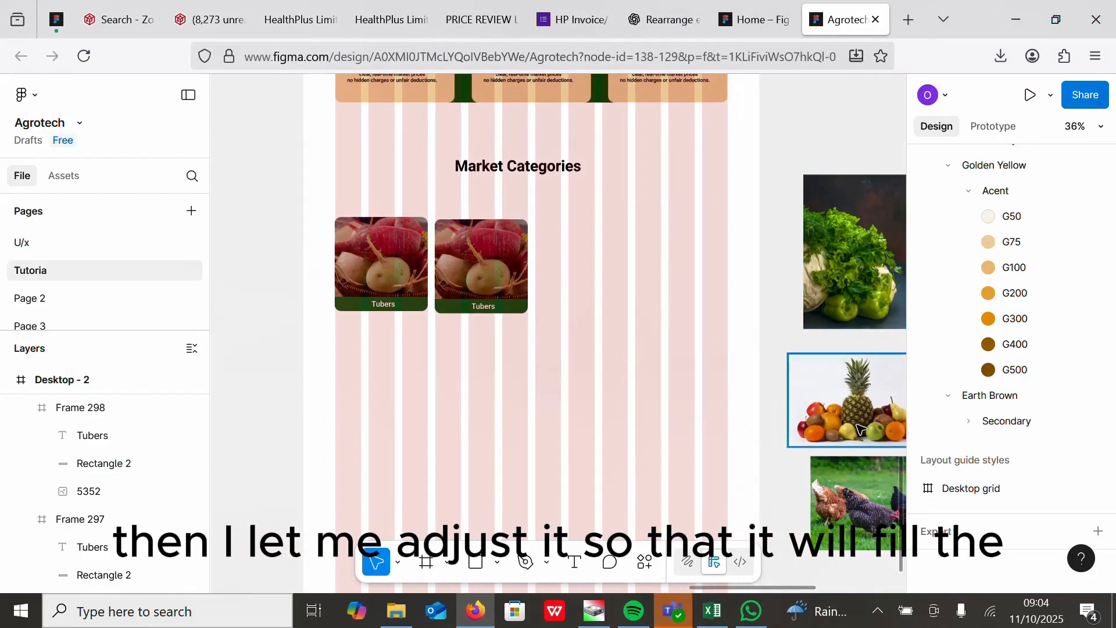
Step: Replace the second card's photo with the fruit image using paste to replace, then delete the loose fruit image
drag(864, 417, 593, 267)
scroll(725, 343, up, 5)
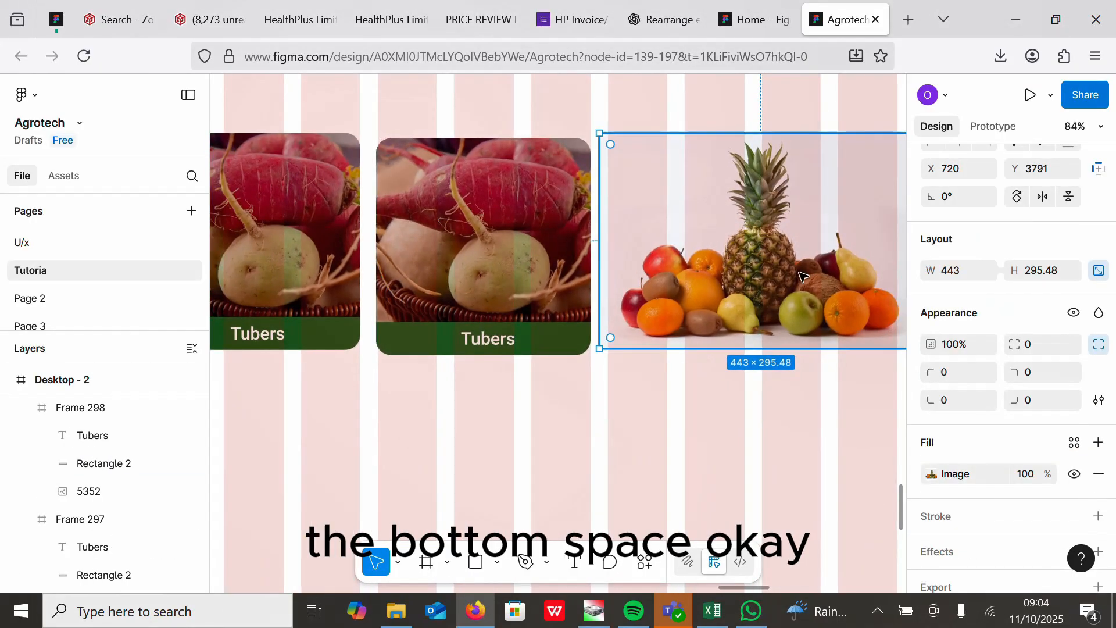
right_click(748, 261)
click(785, 147)
click(474, 205)
right_click(474, 205)
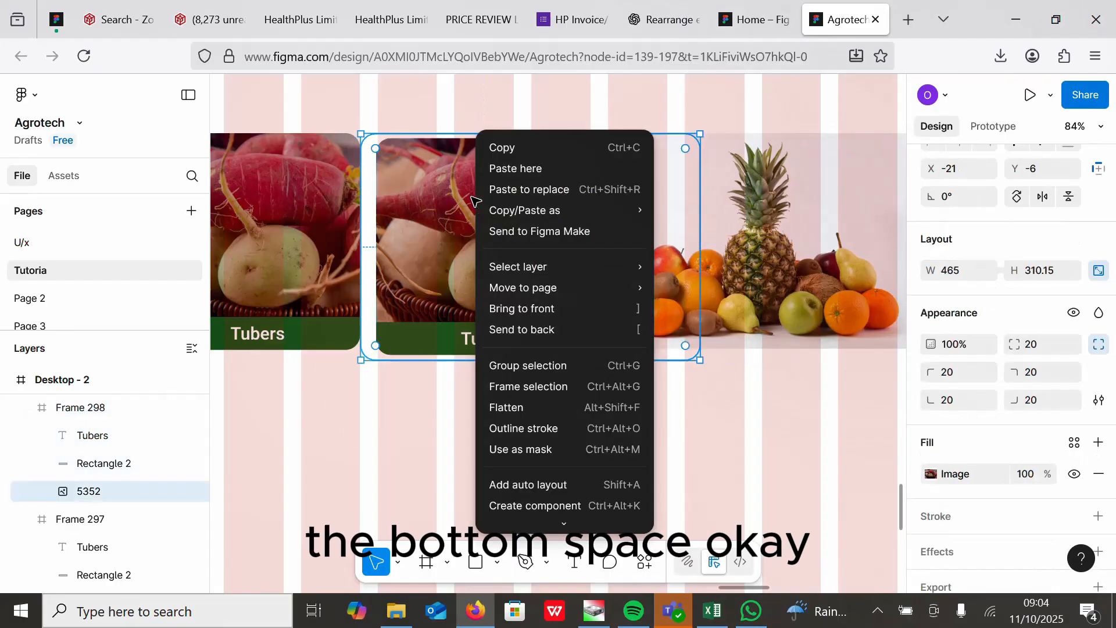
click(508, 192)
click(785, 248)
key(Delete)
Step: Scale and reposition the fruit photo inside the second card to about 405 × 270
double_click(457, 273)
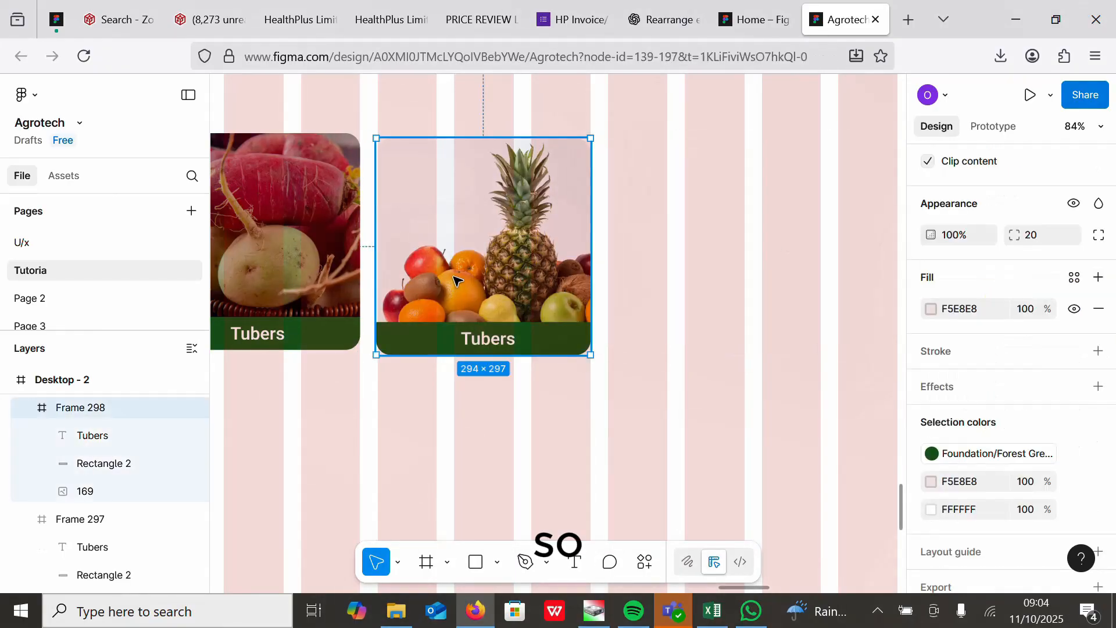
drag(532, 291, 506, 289)
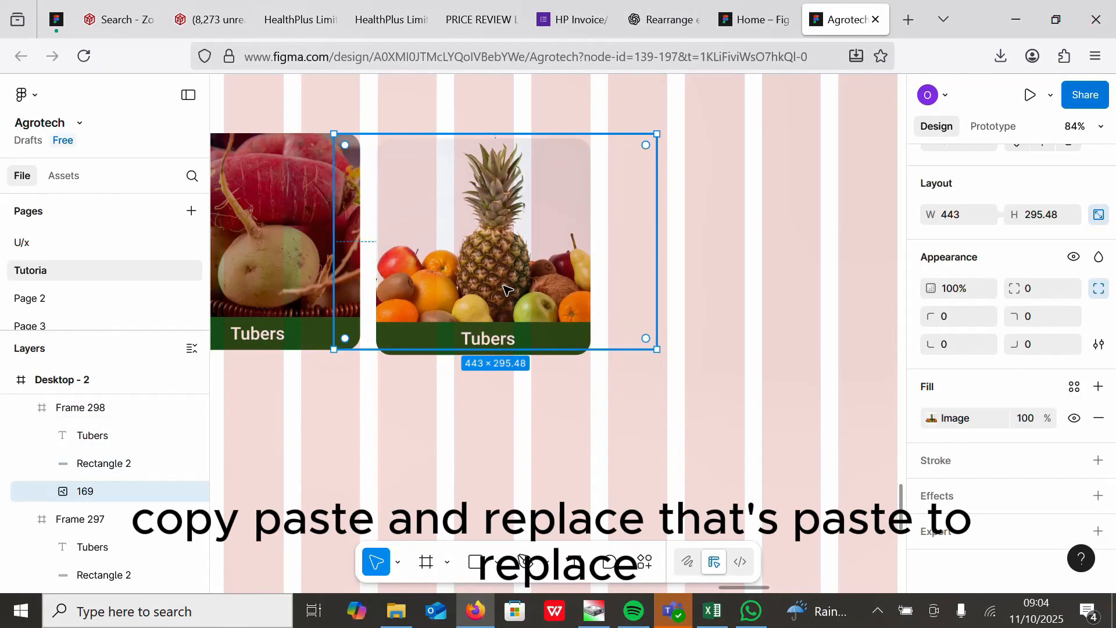
key(k)
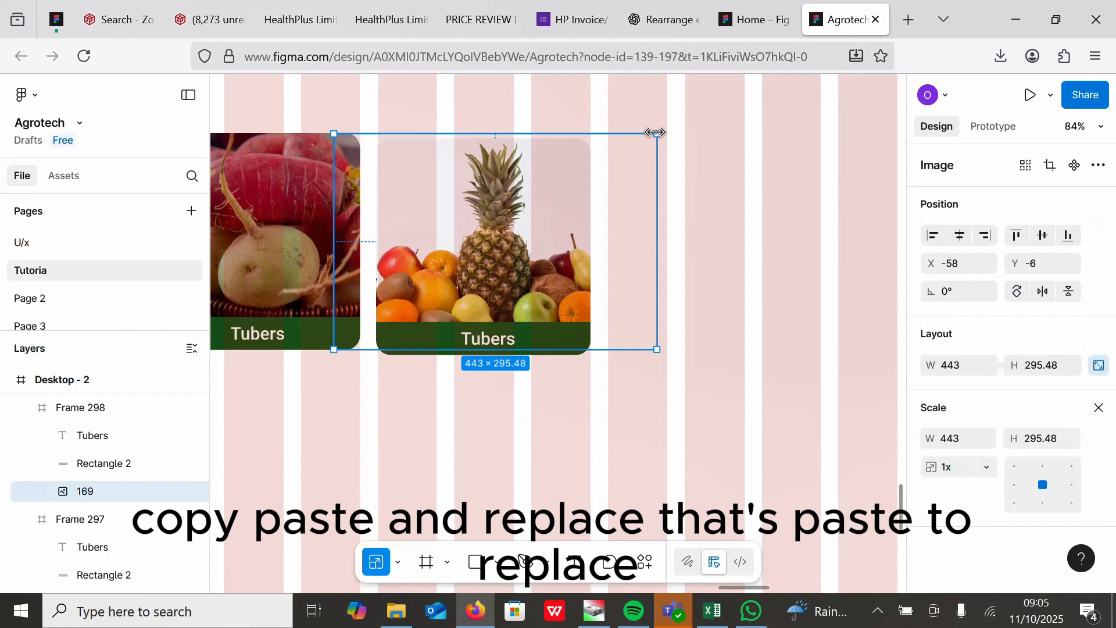
drag(656, 133, 600, 154)
drag(468, 213, 476, 208)
drag(620, 319, 639, 333)
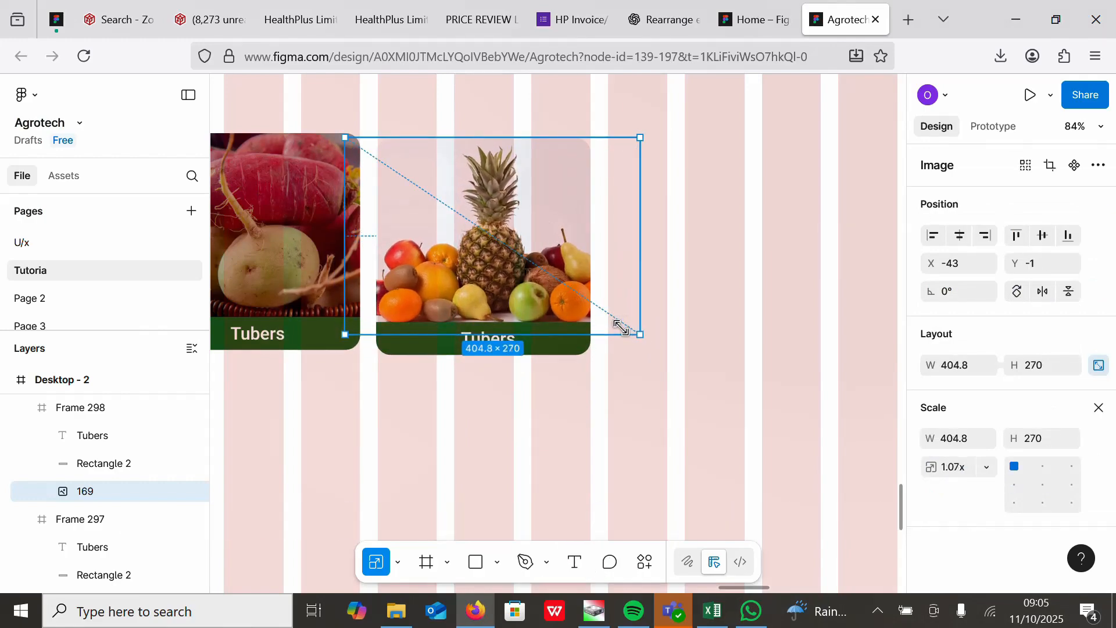
Step: Rename the second card's label to Fruits
double_click(473, 342)
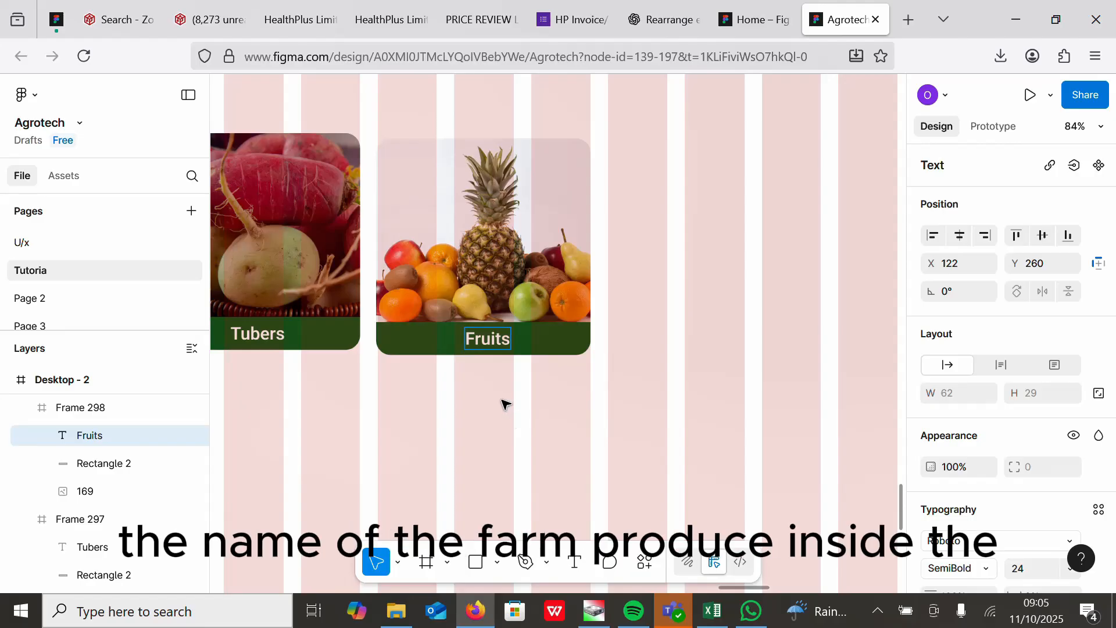
click(425, 262)
click(399, 418)
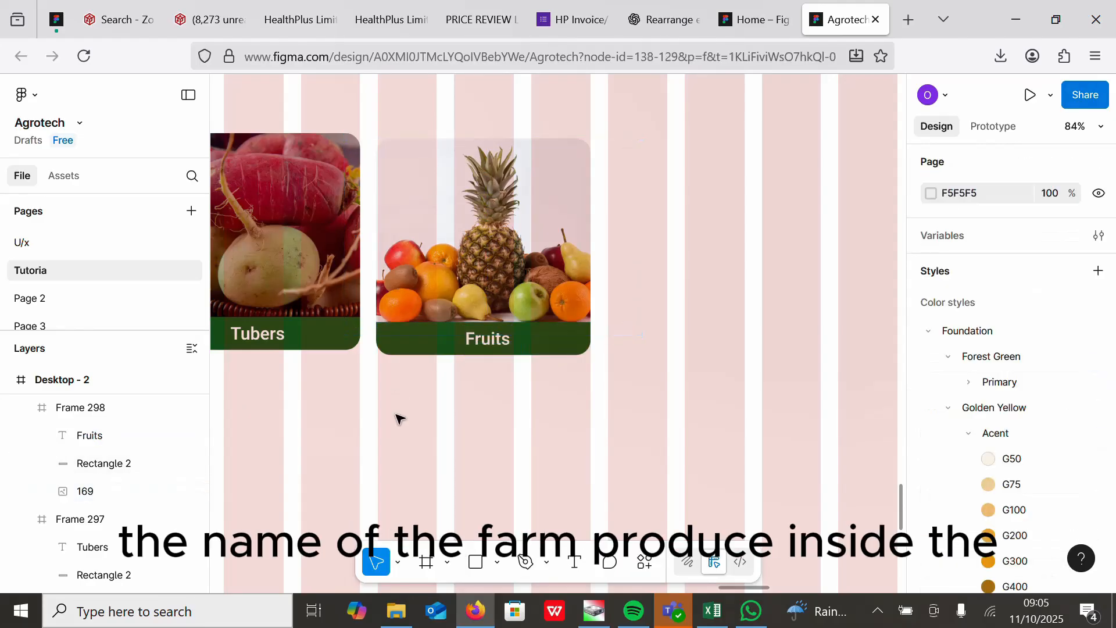
Step: Duplicate the Fruits card and place the copy to its right
click(385, 282)
scroll(378, 283, down, 5)
key(ctrl+d)
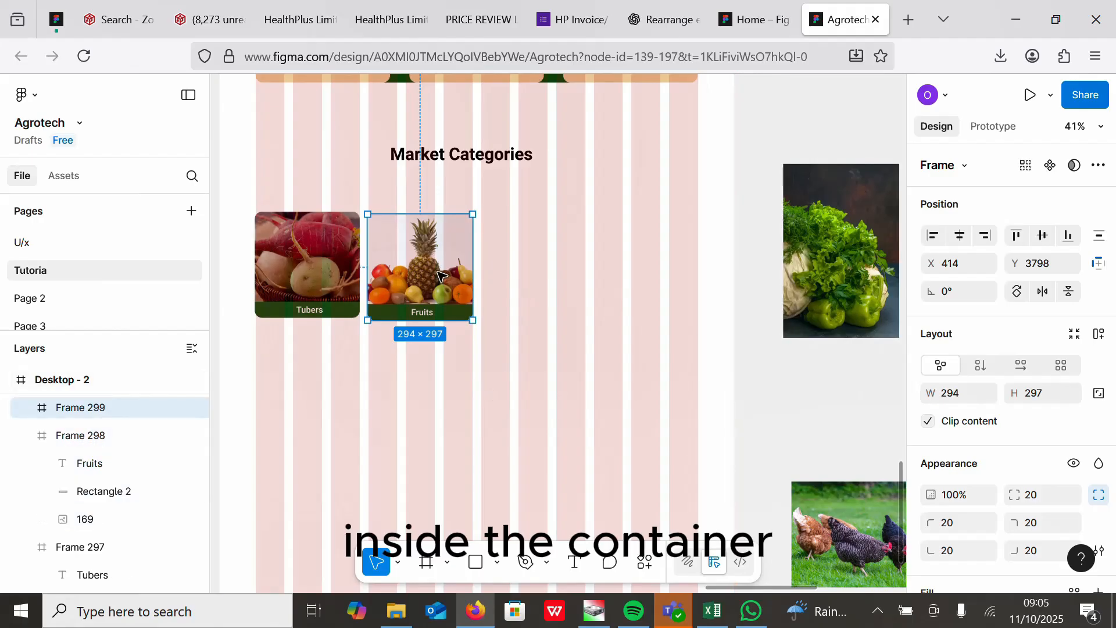
drag(442, 266, 556, 264)
Step: Copy the vegetable image and paste it to replace the third card's photo, then reposition it
click(850, 264)
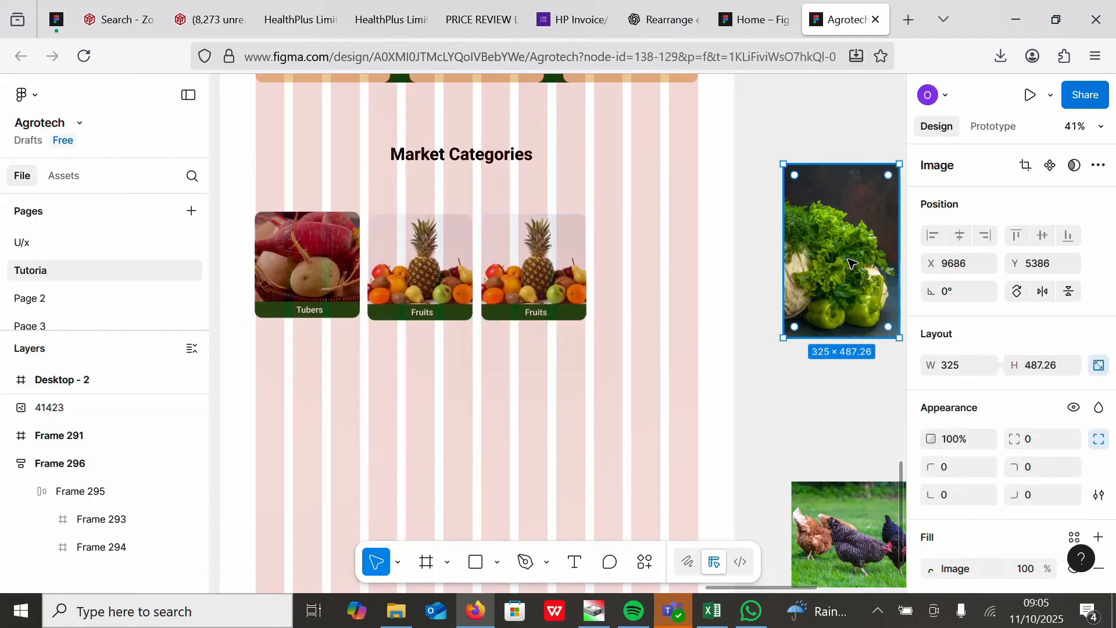
drag(850, 264, 676, 286)
right_click(678, 286)
click(738, 147)
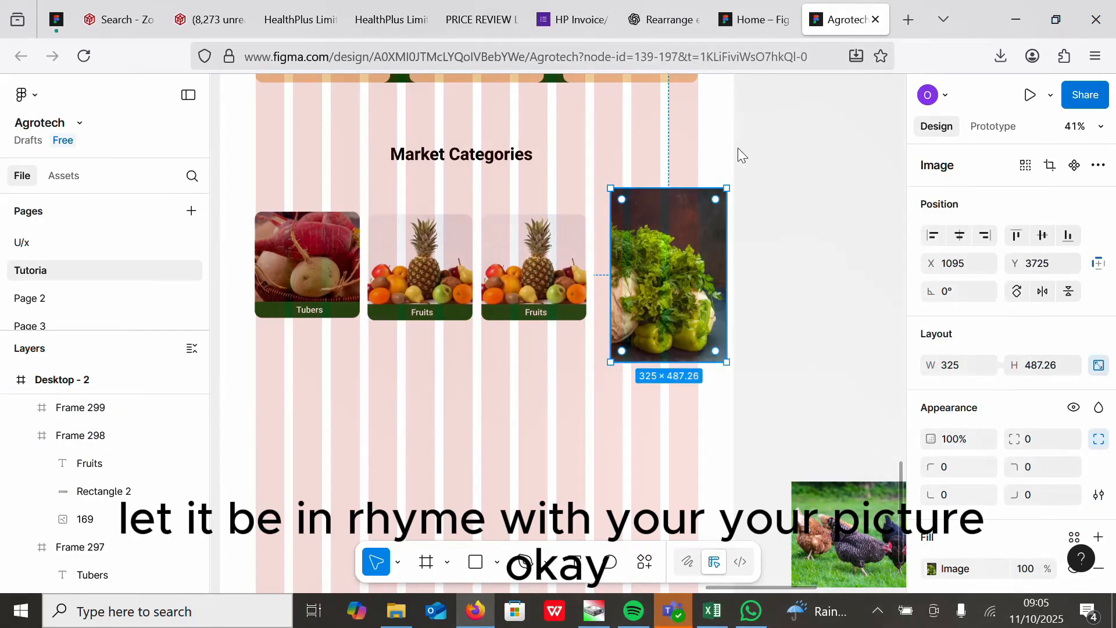
double_click(520, 260)
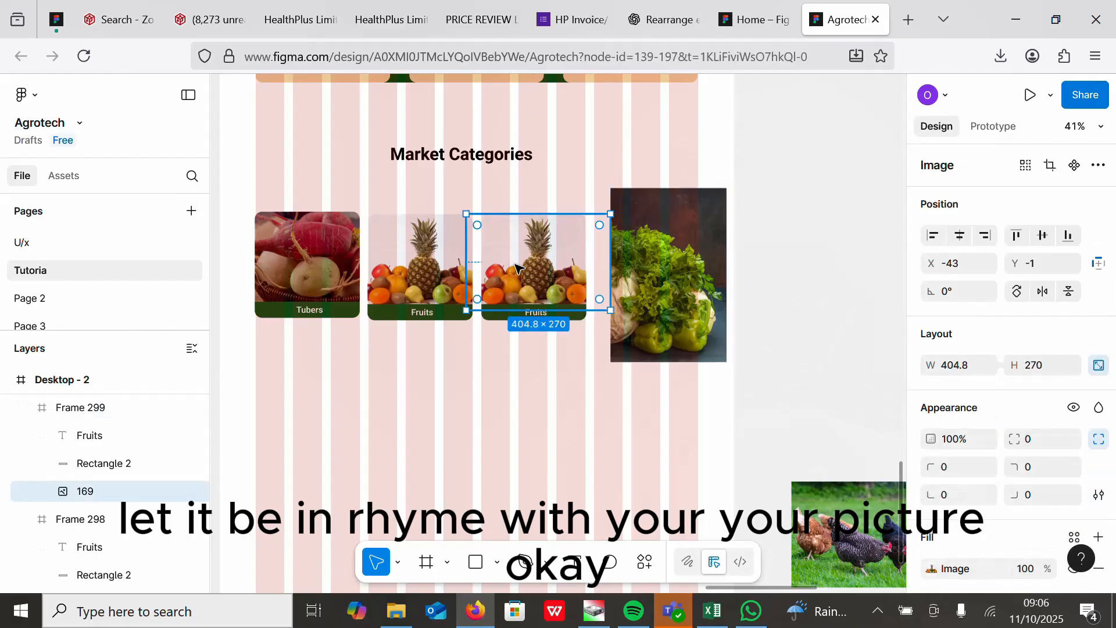
right_click(519, 261)
click(564, 192)
drag(539, 271, 553, 249)
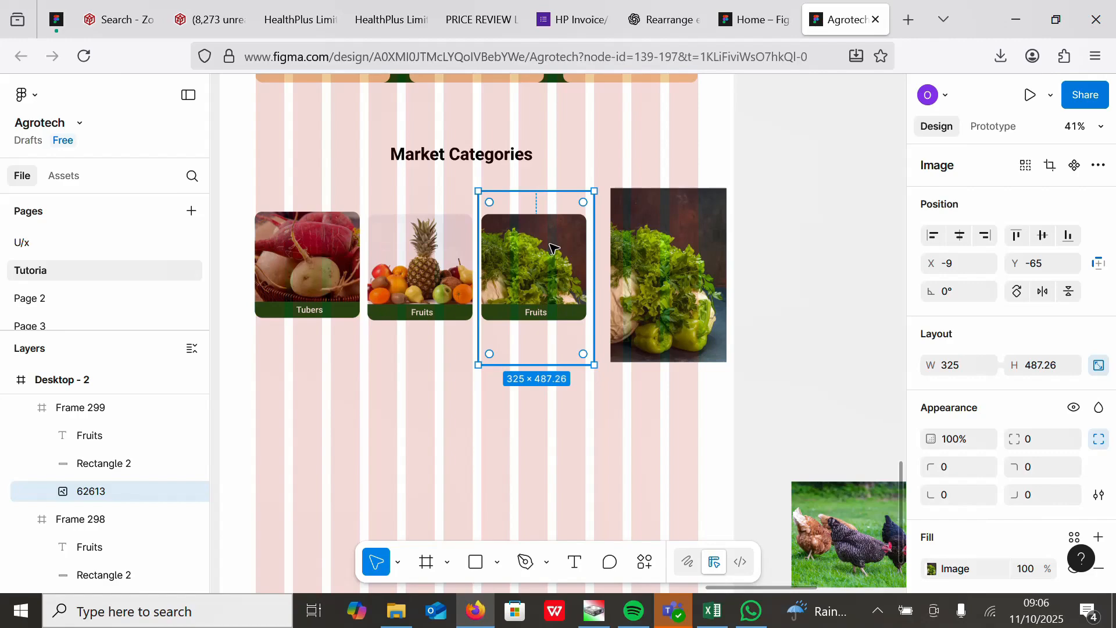
Step: Rename the third card's label to Vegetables
scroll(552, 249, up, 5)
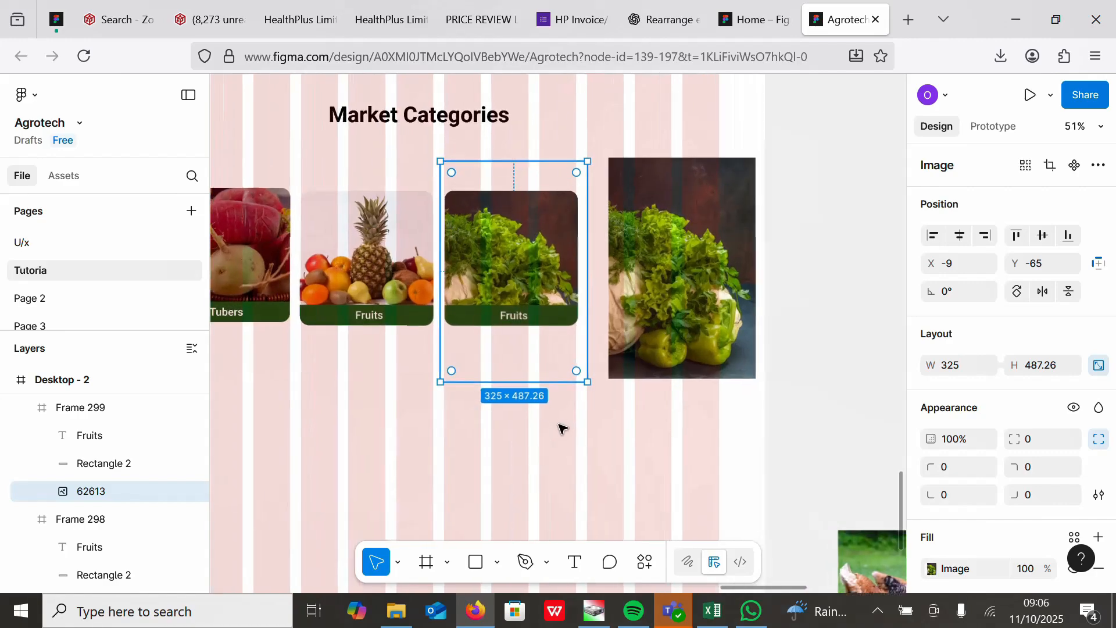
click(378, 425)
click(534, 367)
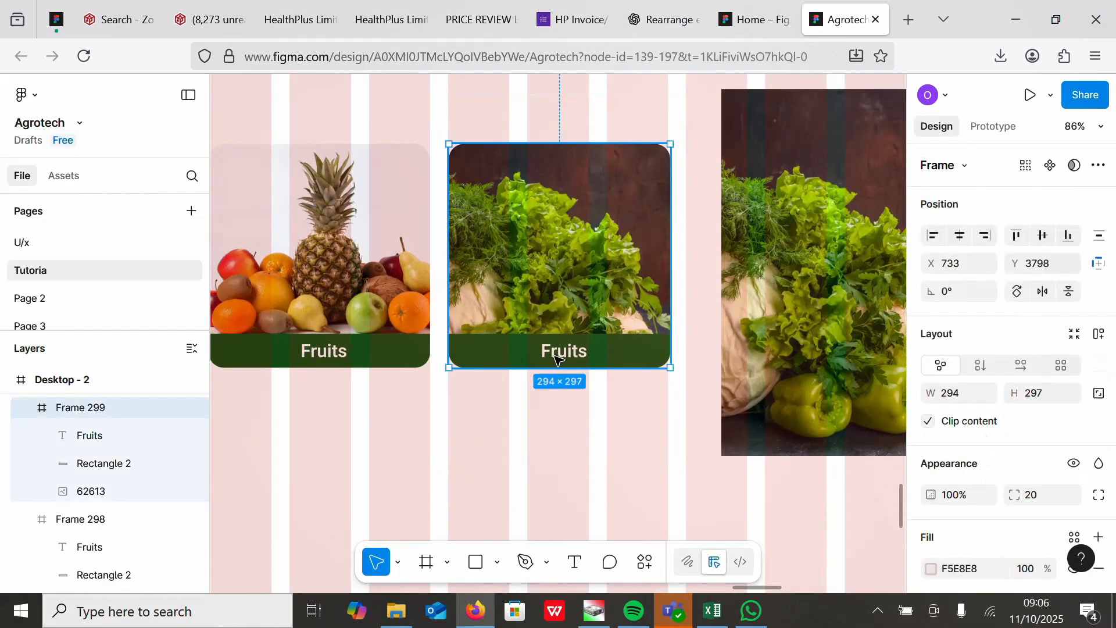
double_click(555, 358)
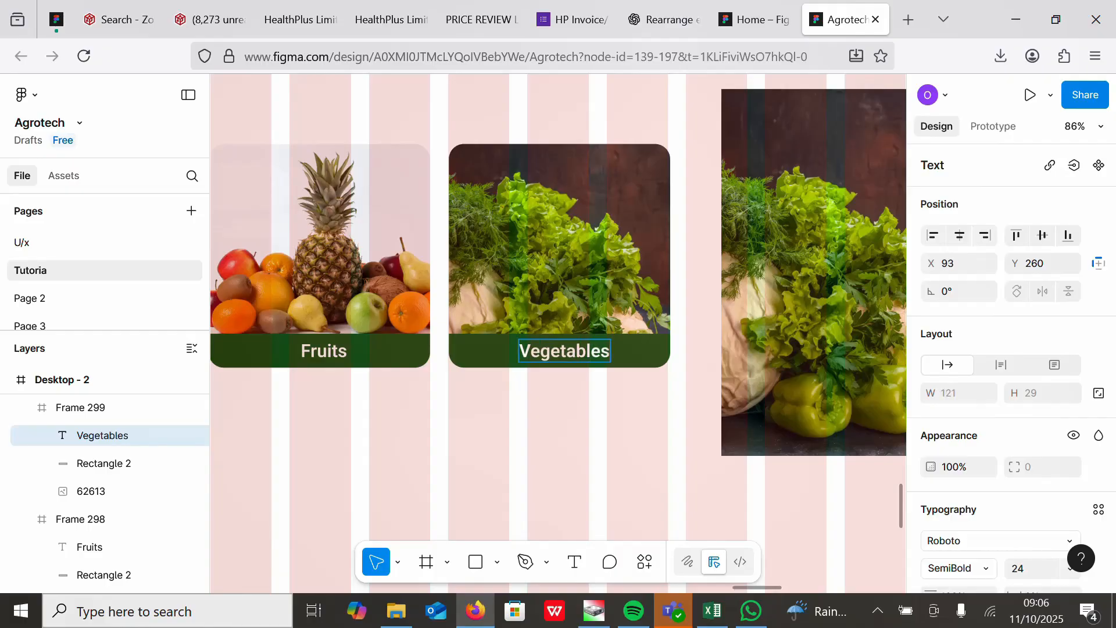
scroll(607, 462, down, 5)
click(558, 256)
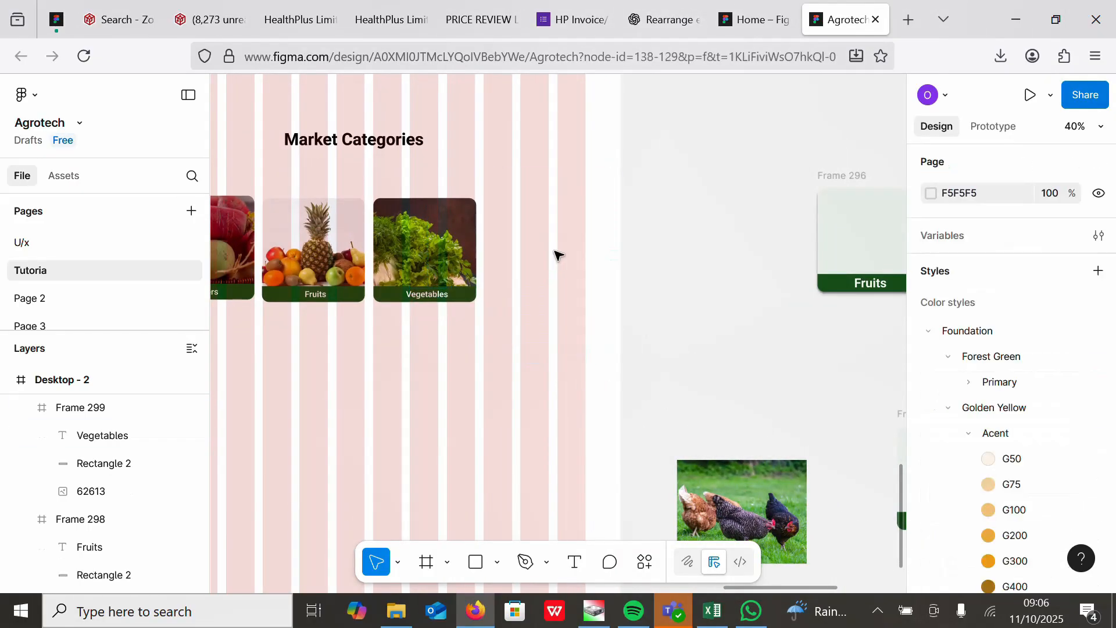
Step: Duplicate the Vegetables card into a fourth card, replace its photo with the poultry image, and delete the loose poultry image
drag(758, 503, 706, 241)
drag(454, 253, 565, 253)
click(706, 244)
right_click(709, 244)
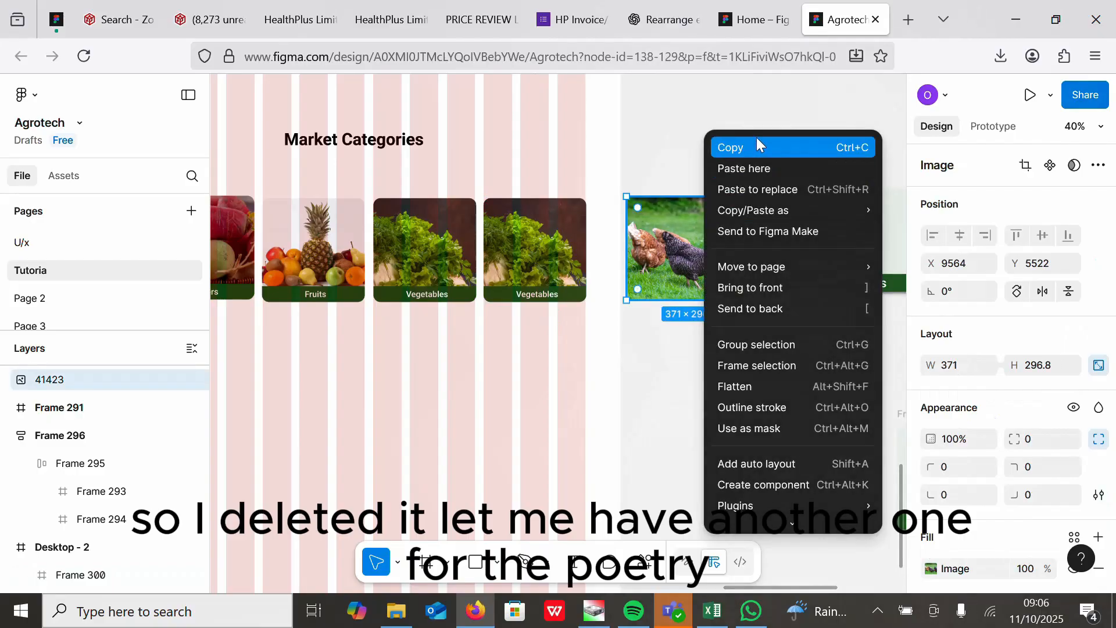
click(756, 144)
double_click(568, 231)
right_click(549, 236)
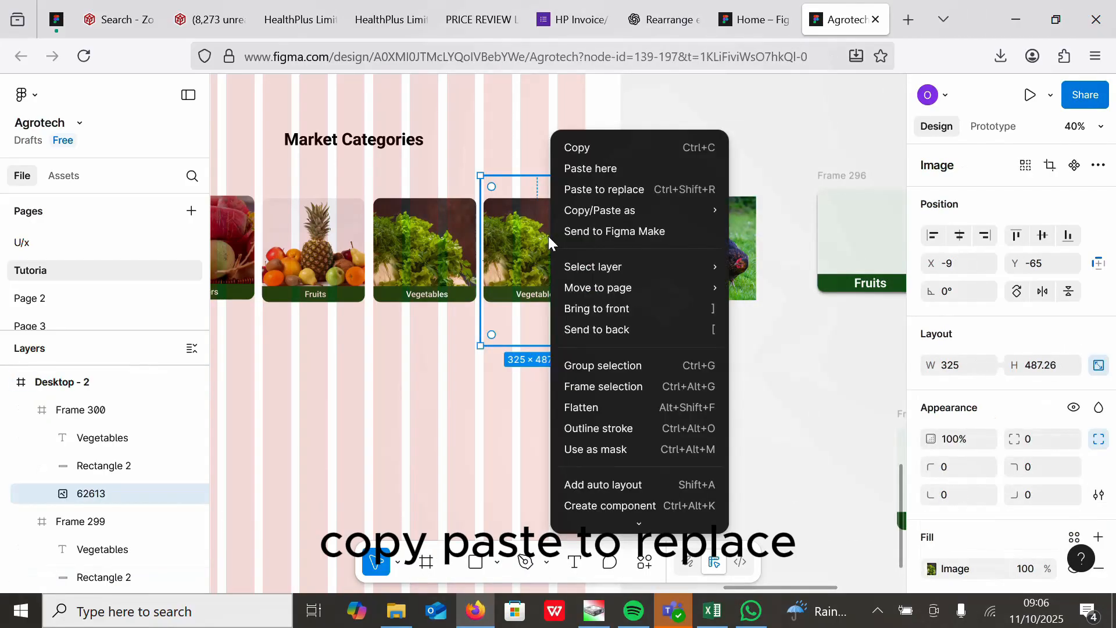
click(584, 194)
drag(555, 263, 553, 270)
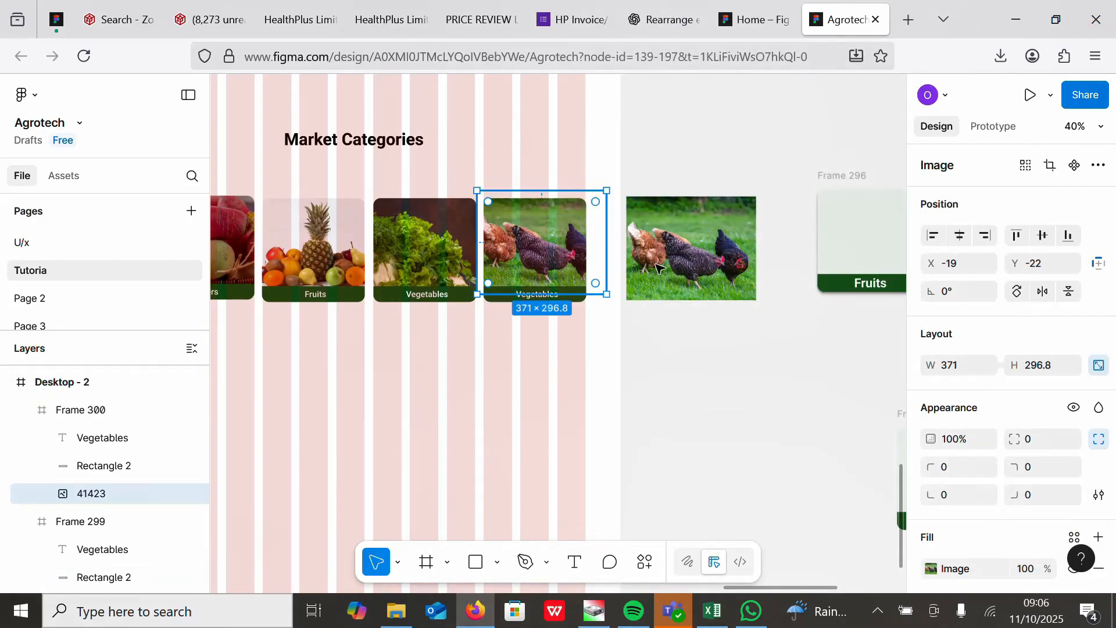
click(678, 269)
key(Delete)
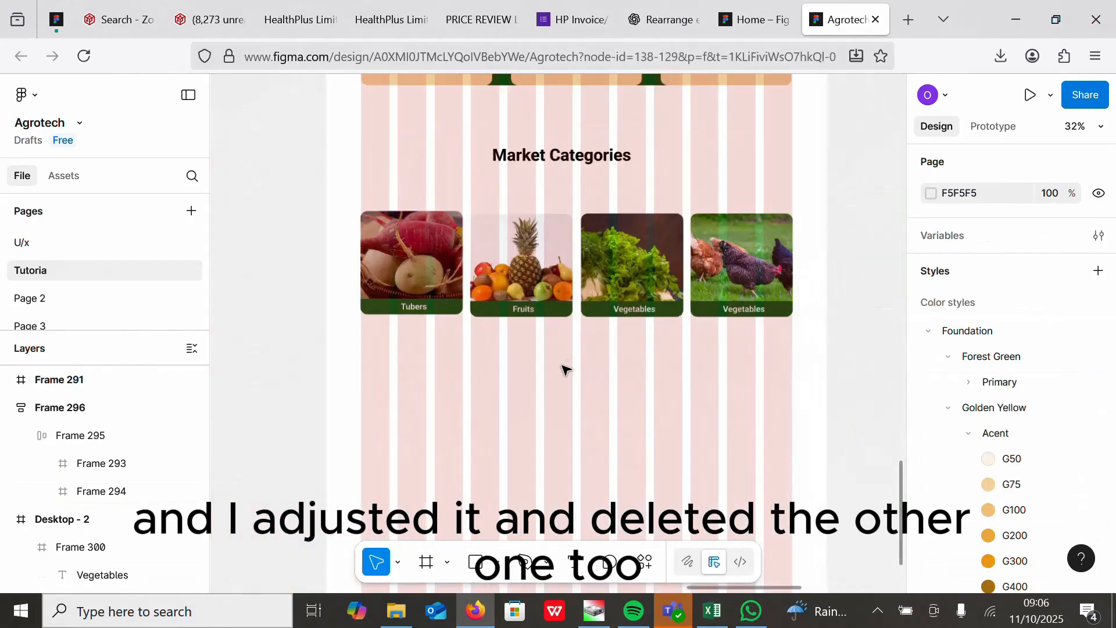
Step: Rename the fourth card's label to Poultry
scroll(567, 370, up, 5)
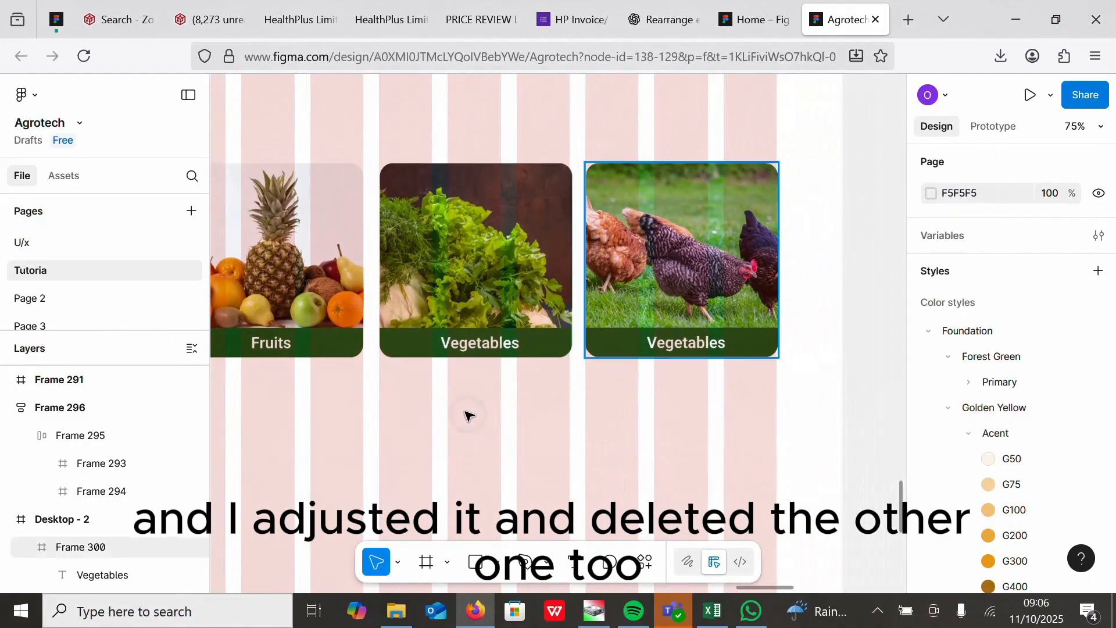
double_click(679, 346)
text(Ou)
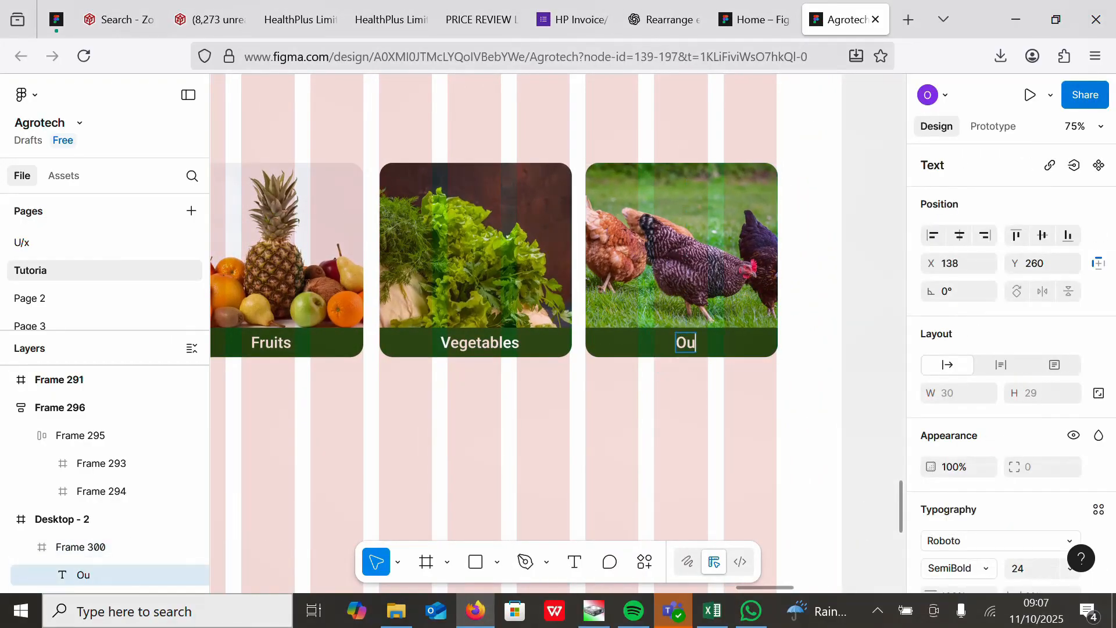
key(BackSpace)
text(Poultry)
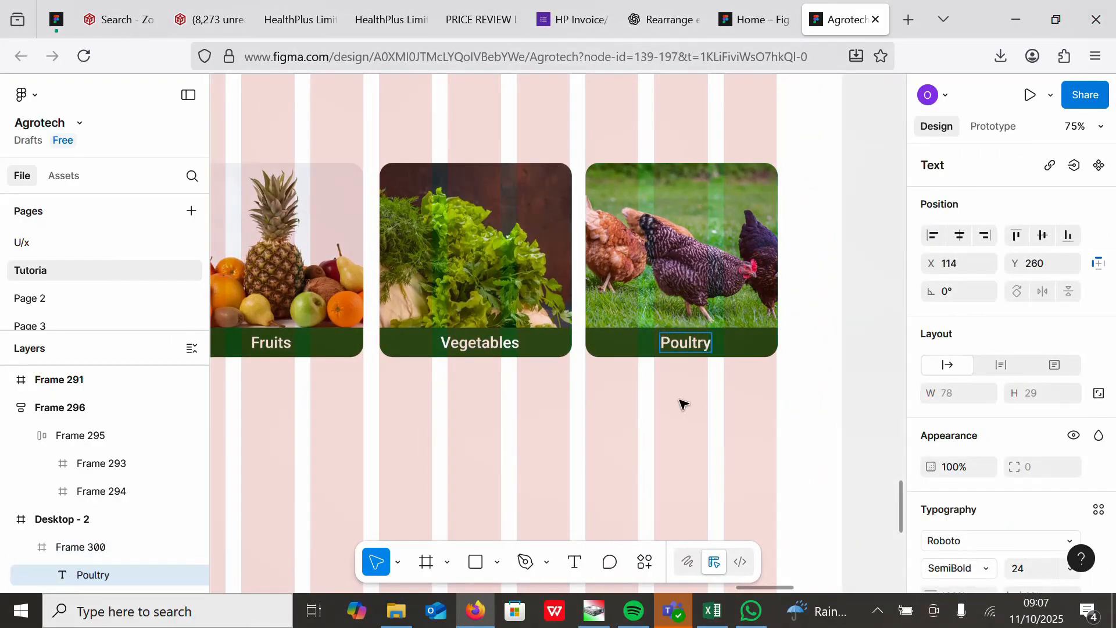
Step: Select all four category cards and wrap them in a horizontal auto layout frame
scroll(768, 356, down, 5)
scroll(777, 354, up, 1)
scroll(777, 354, down, 1)
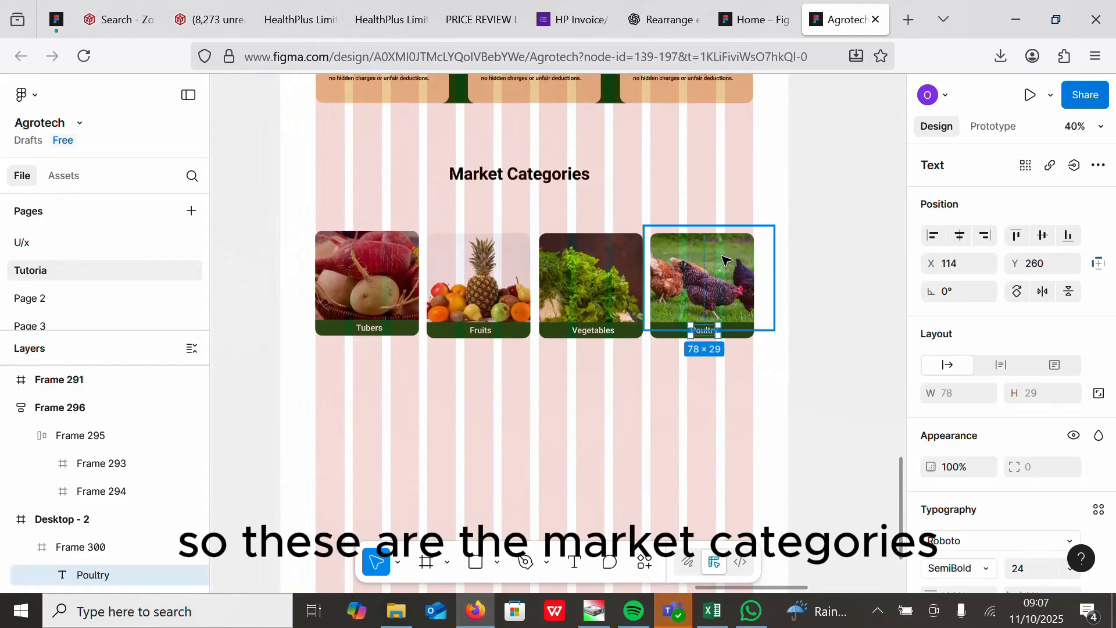
click(723, 295)
drag(666, 387, 358, 301)
key(shift+a)
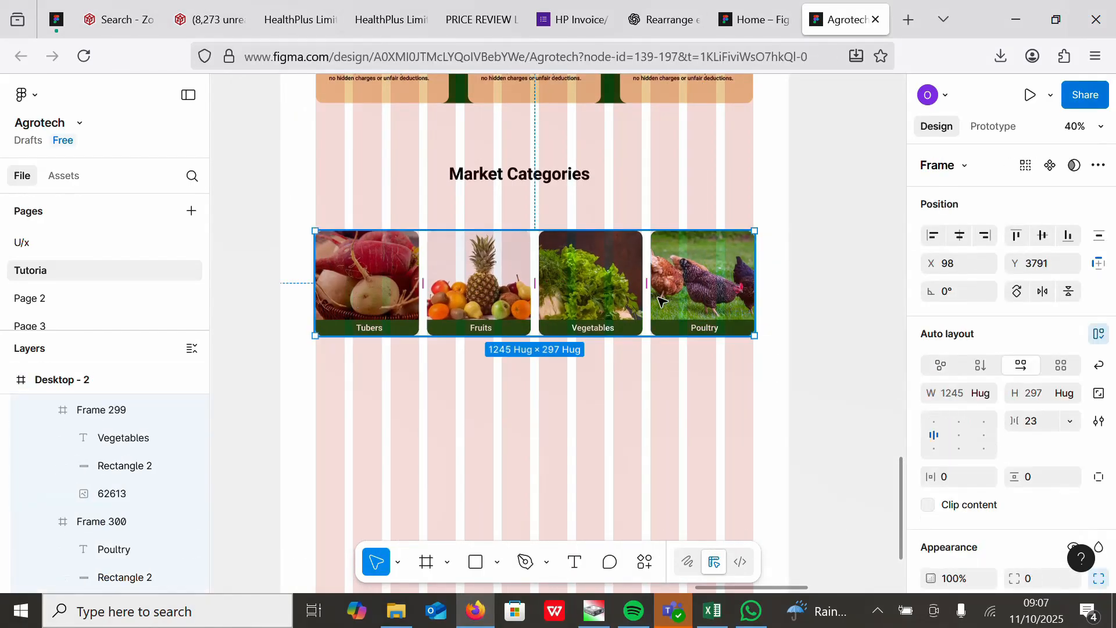
Step: Open the effect styles for the category cards' auto layout frame
scroll(1073, 567, down, 7)
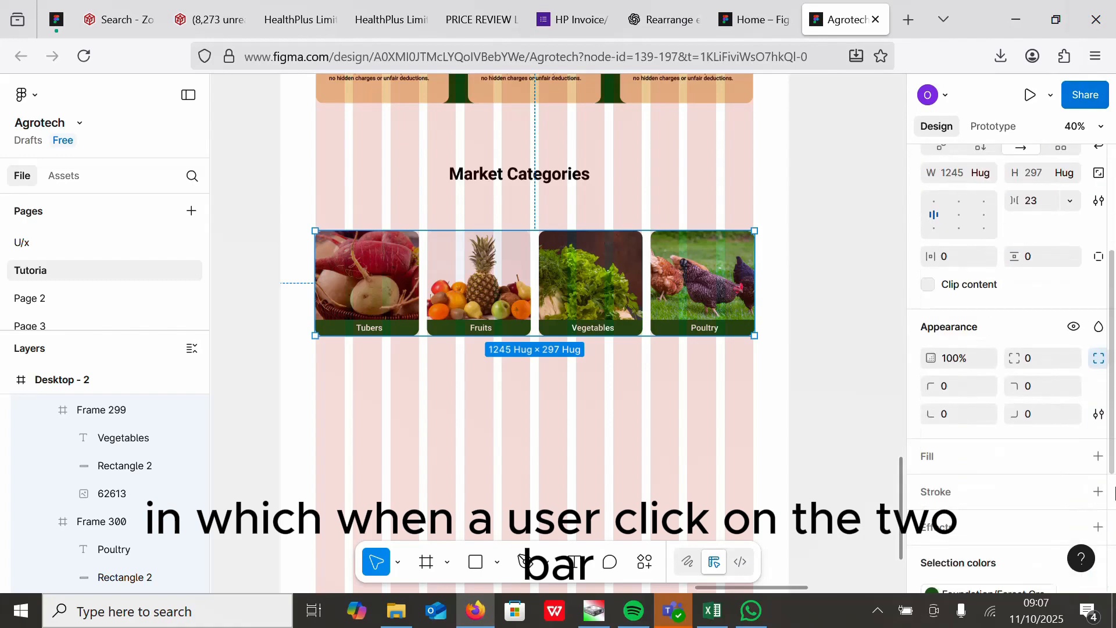
click(1075, 331)
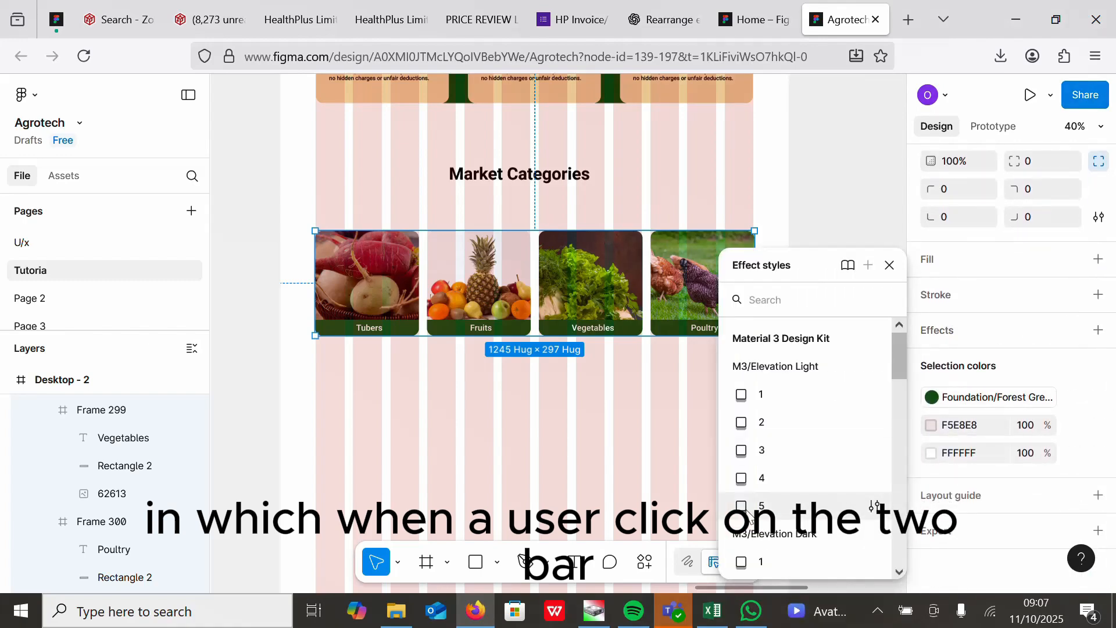